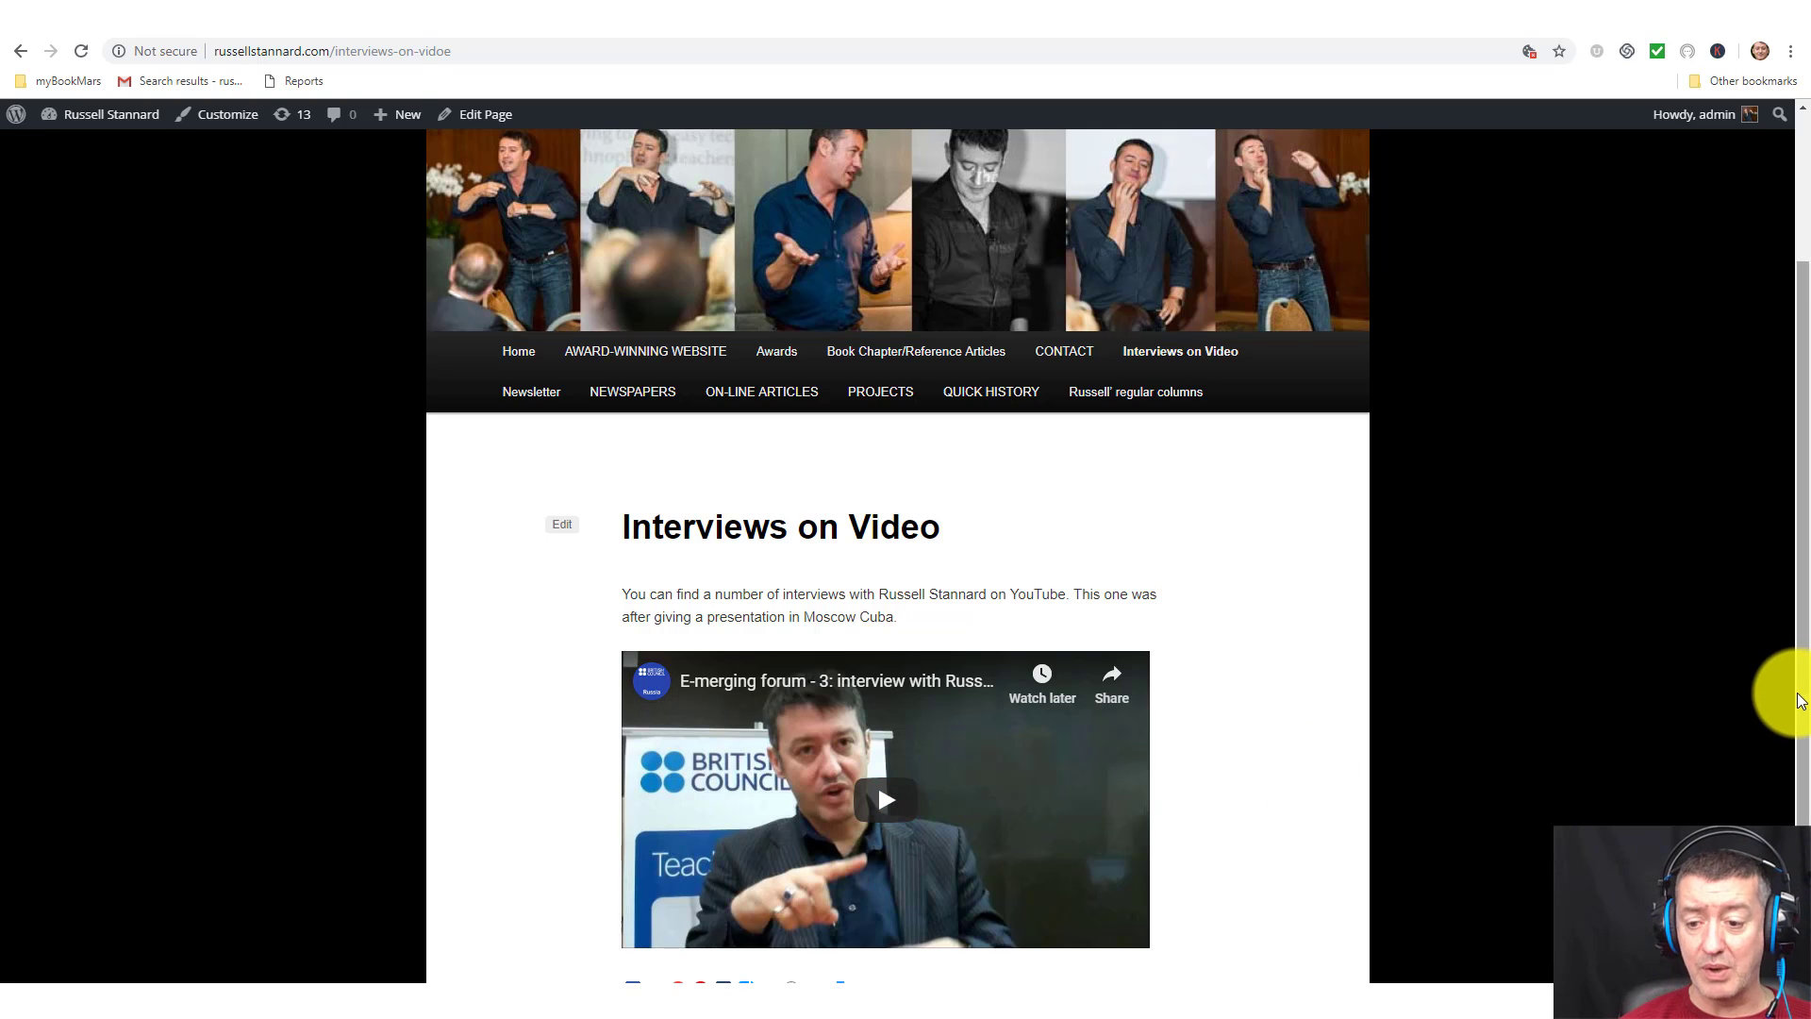
# Leave the Interviews on Video page and bring up a new tab with the Google homepage.
pyautogui.moveTo(1799, 693); pyautogui.dragTo(1779, 477)
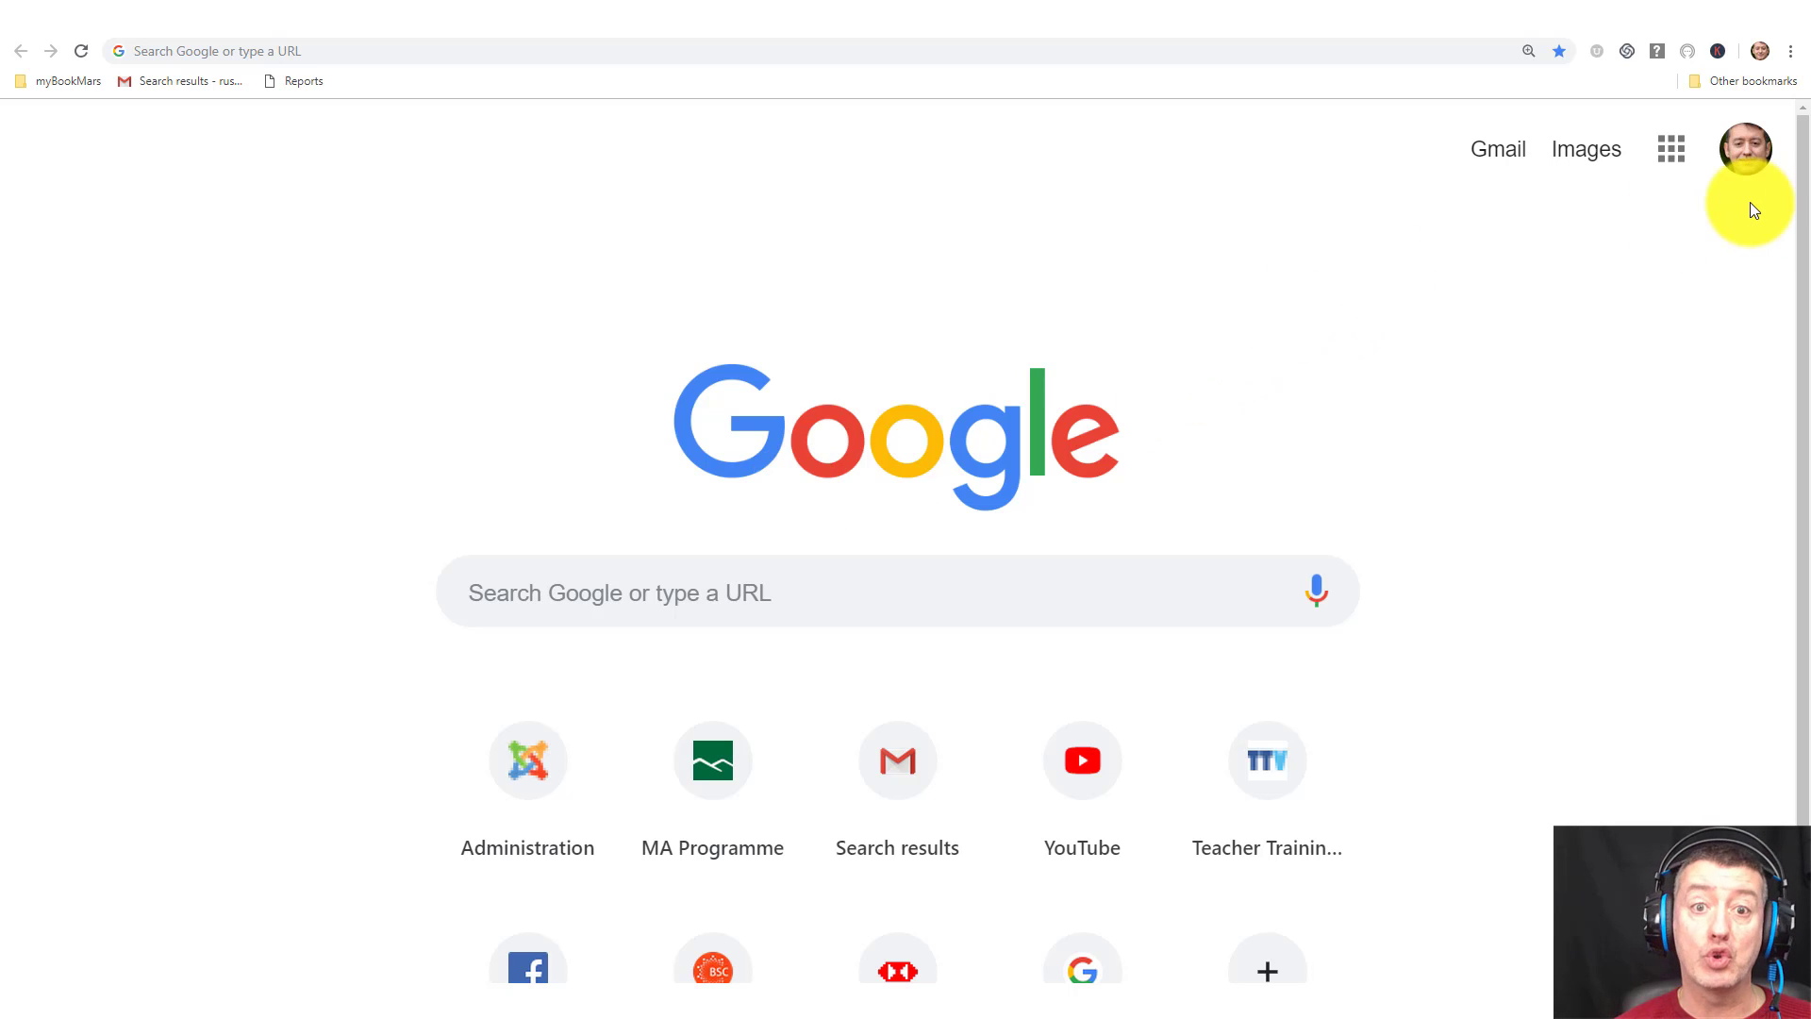
# From Google Drive, create a new Google Sites site via New > More > Google Sites.
pyautogui.click(1672, 151)
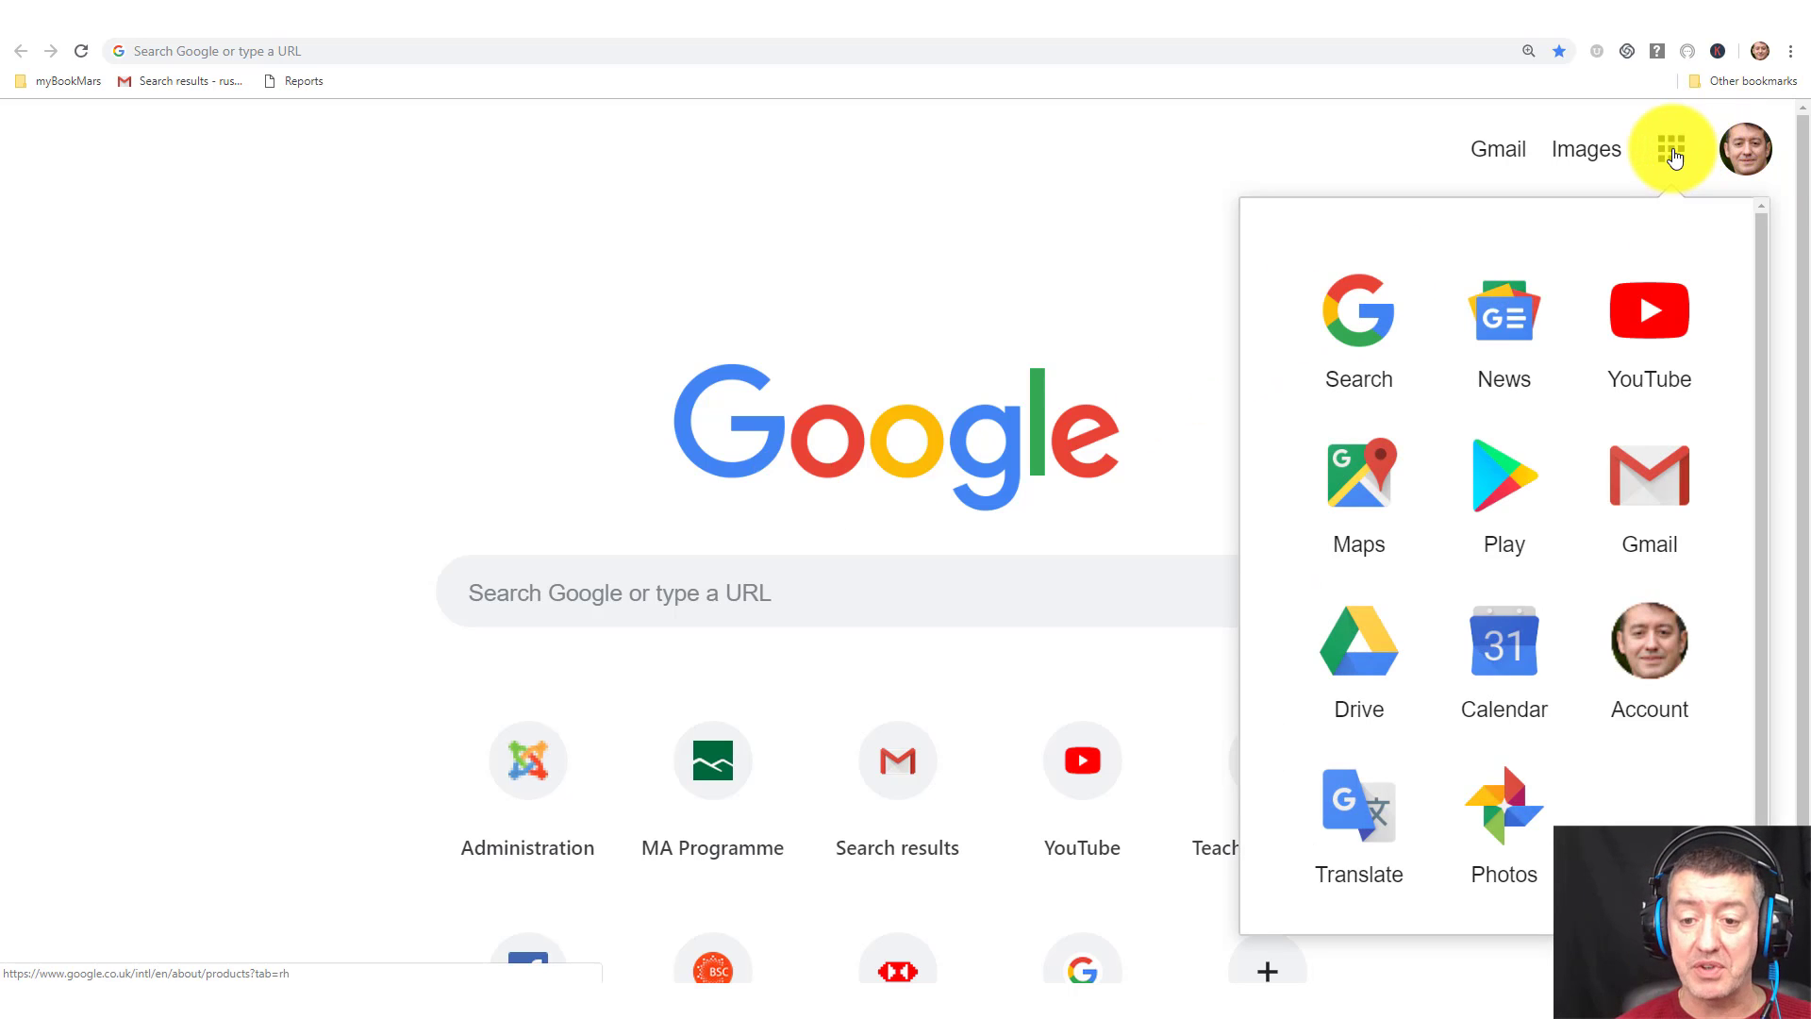
pyautogui.click(1365, 653)
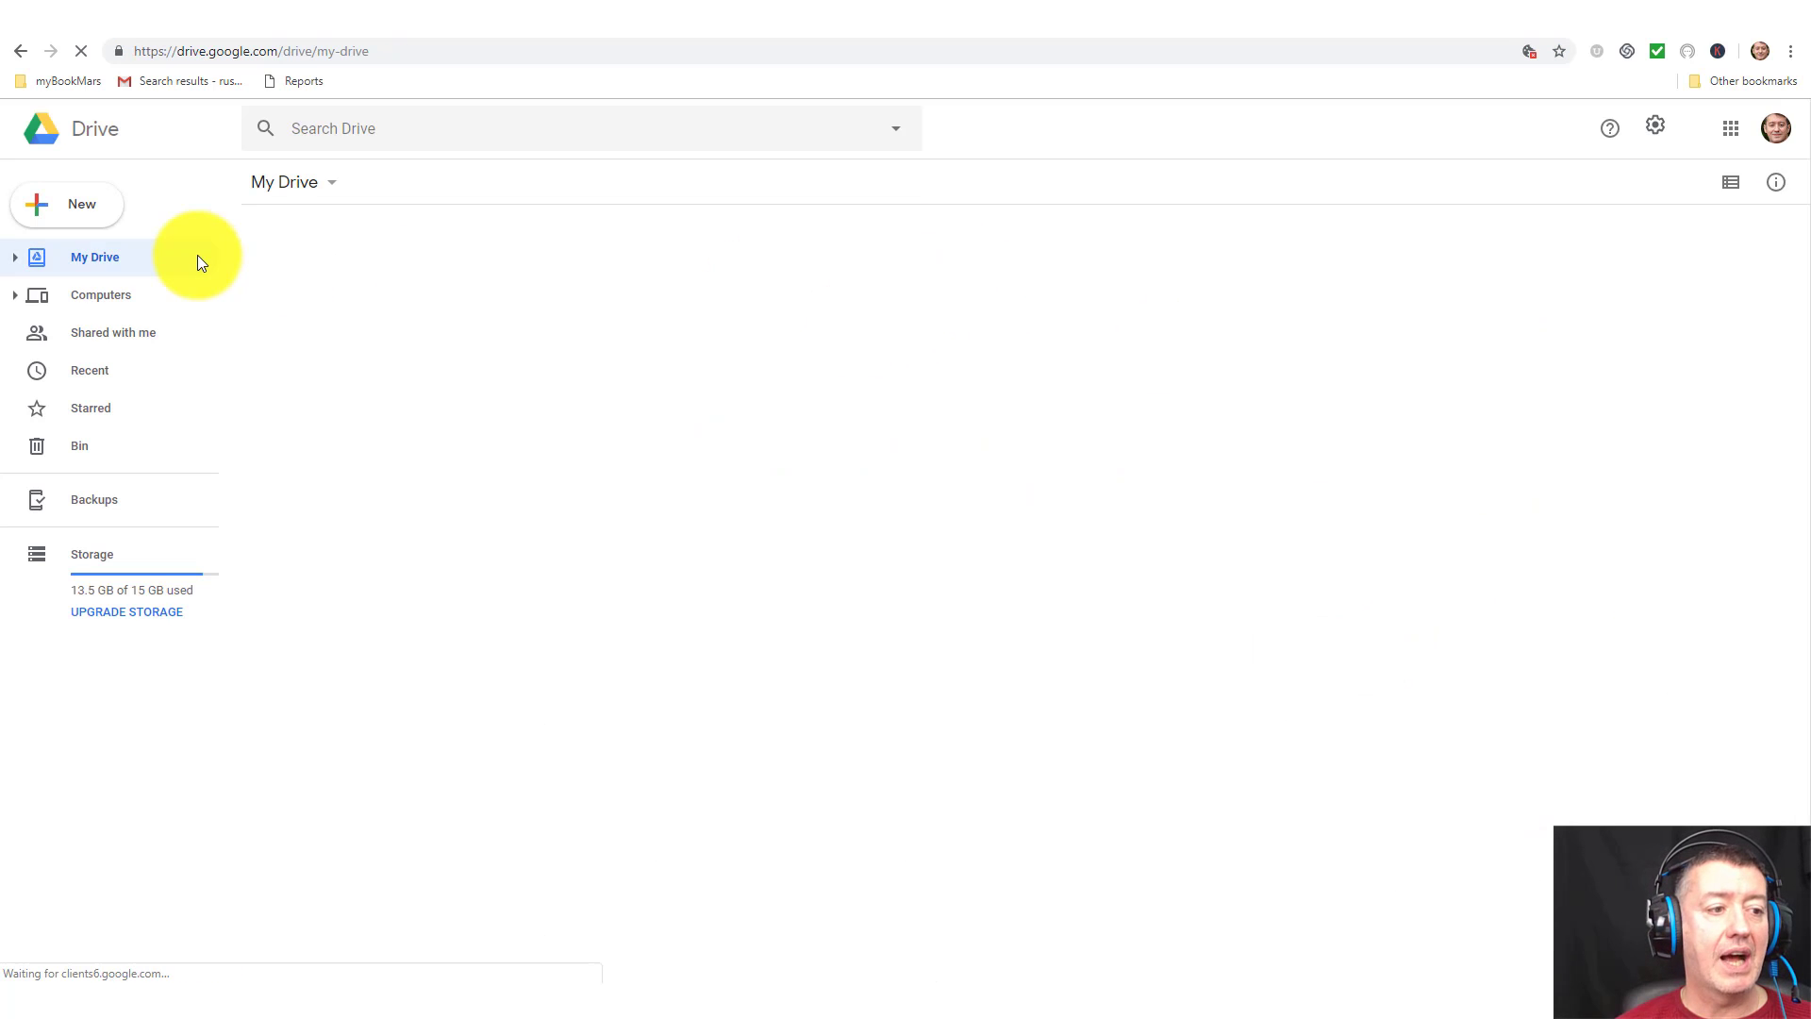
pyautogui.click(88, 209)
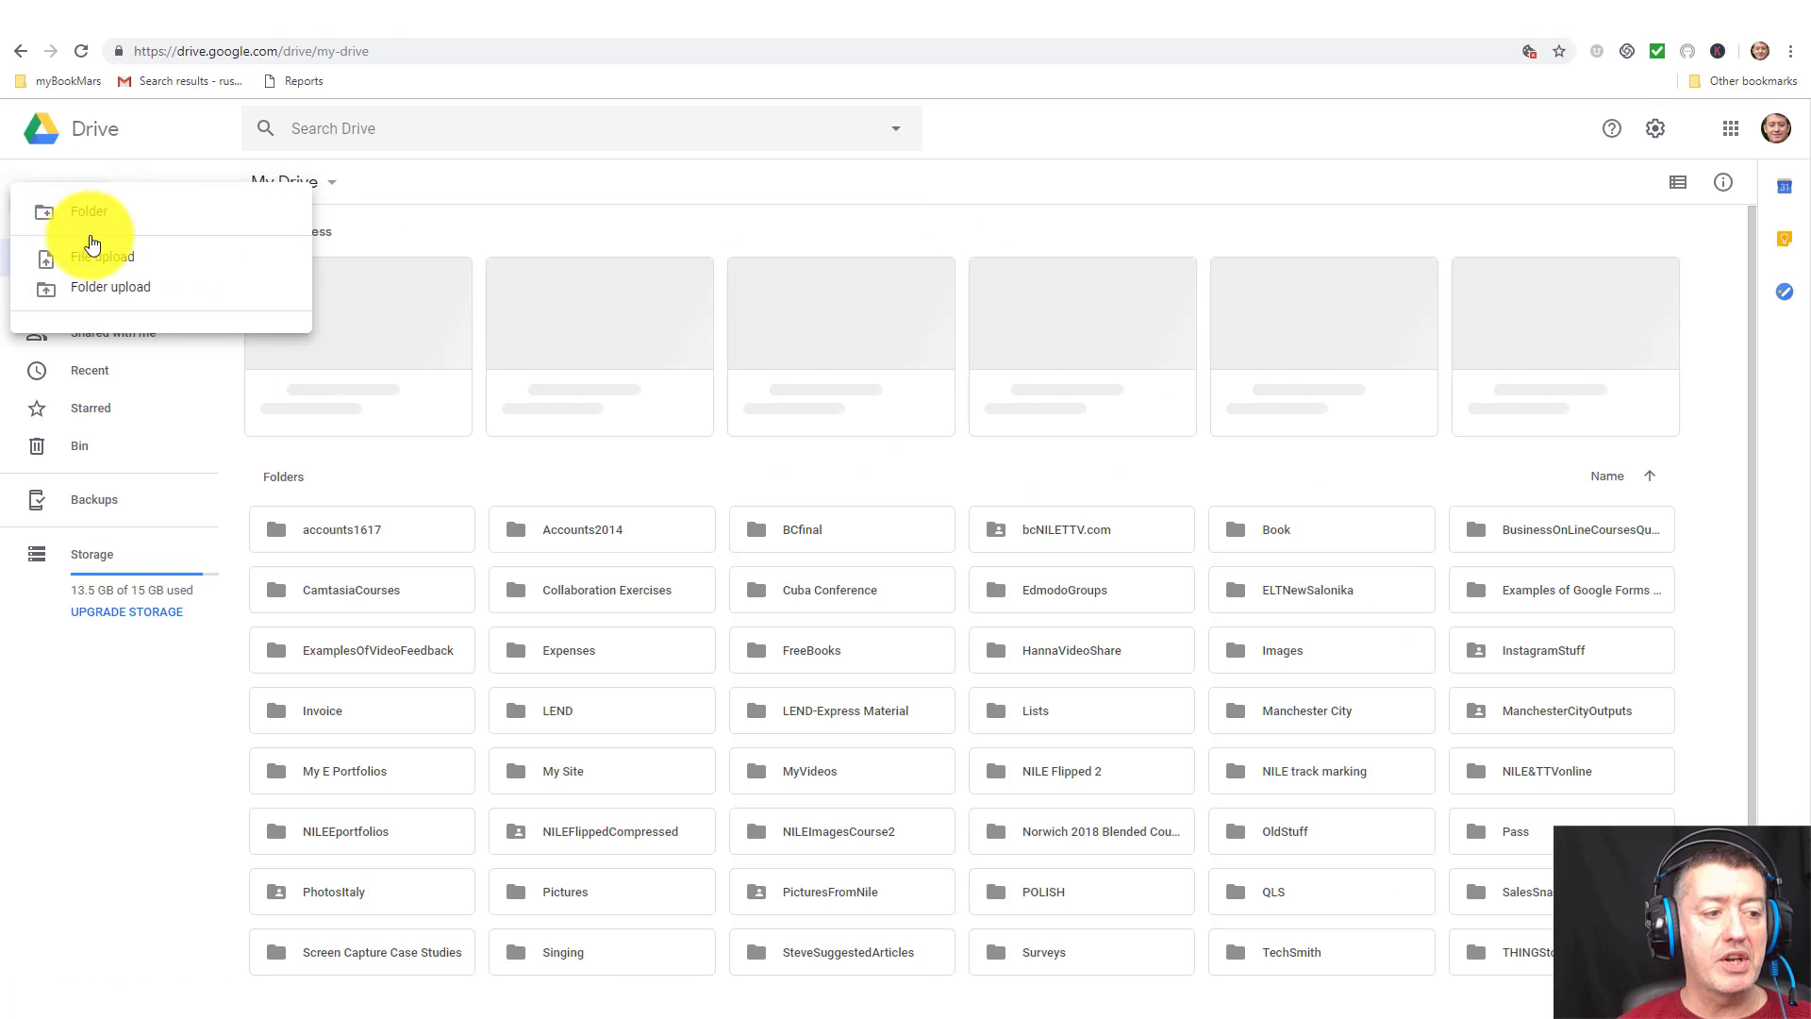
pyautogui.click(545, 182)
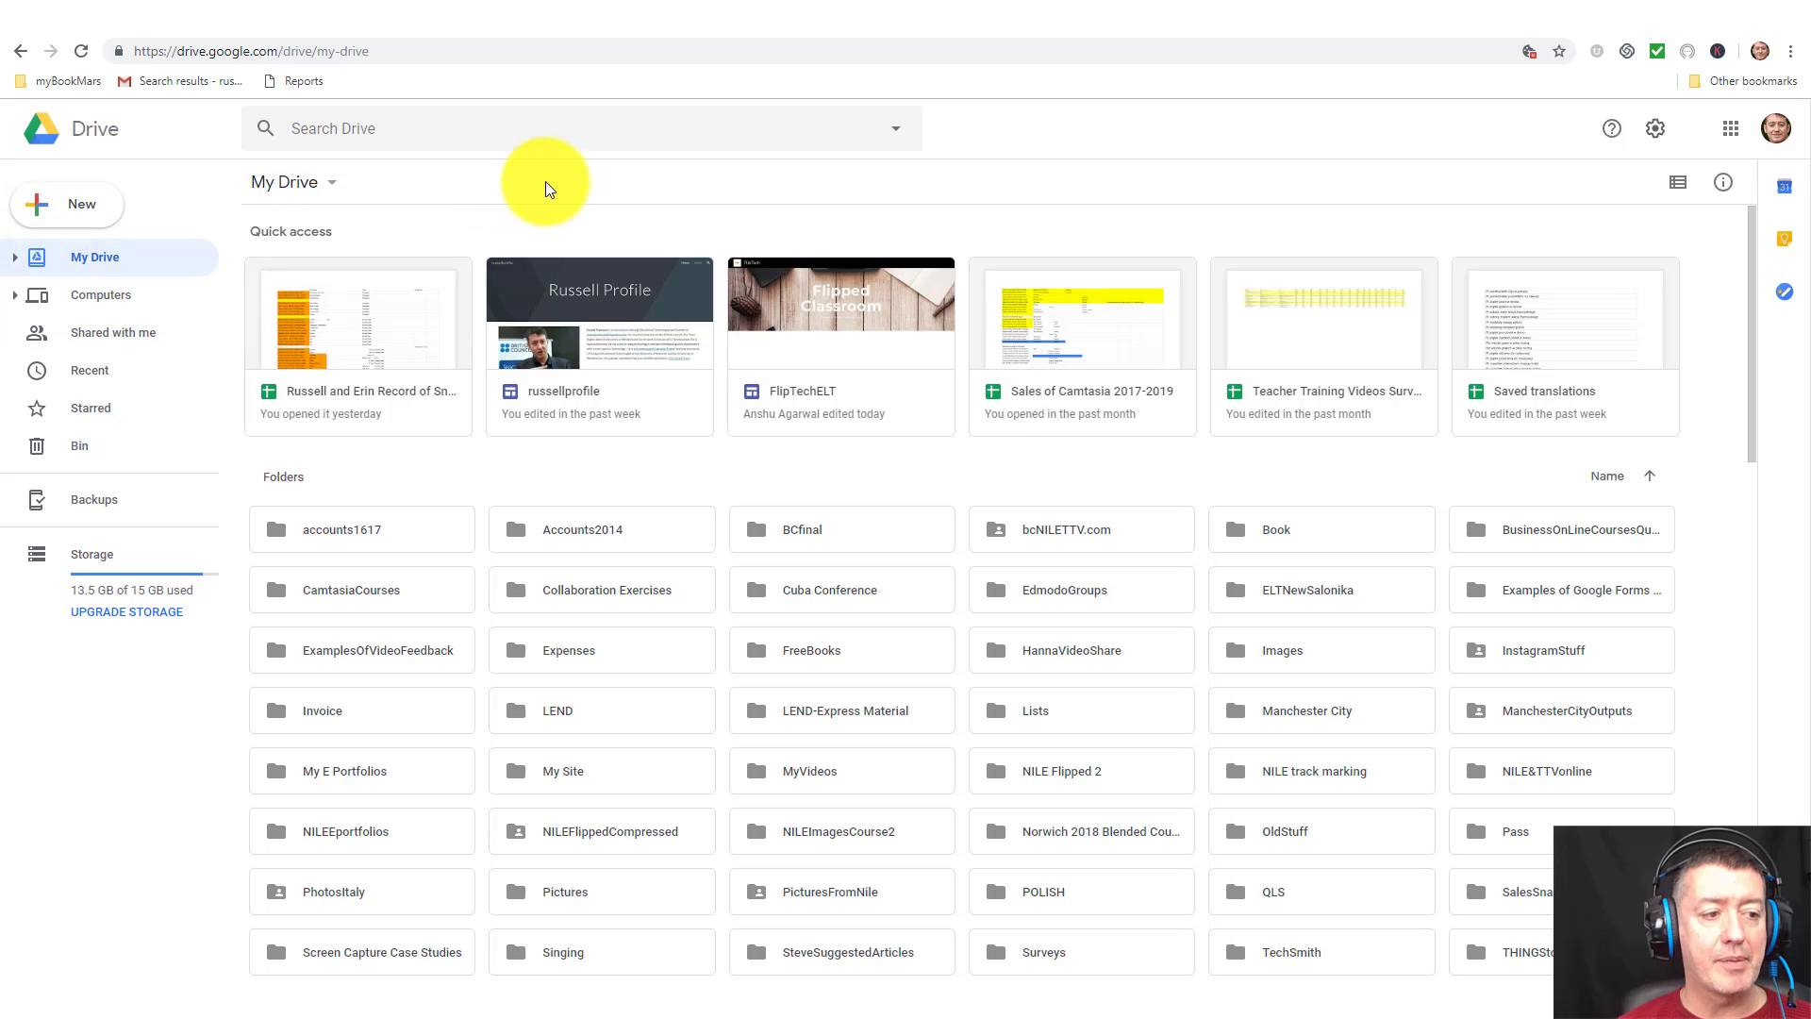
pyautogui.click(41, 214)
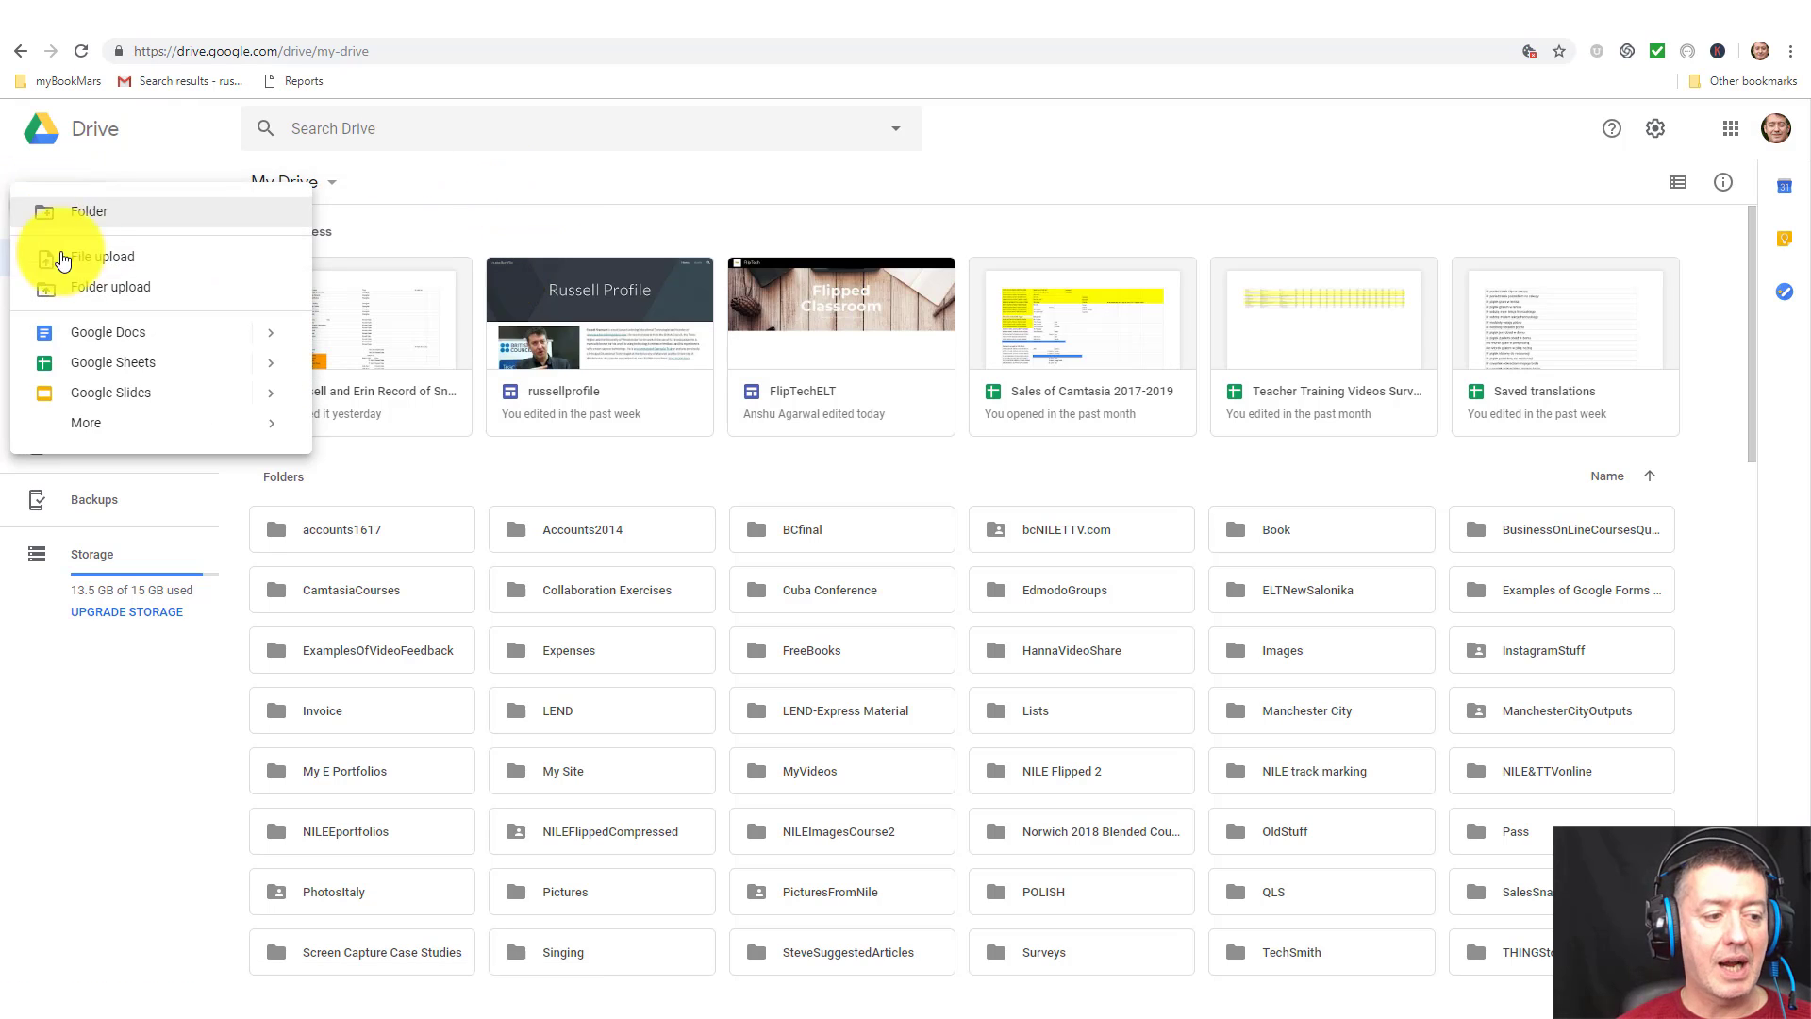
pyautogui.moveTo(89, 423)
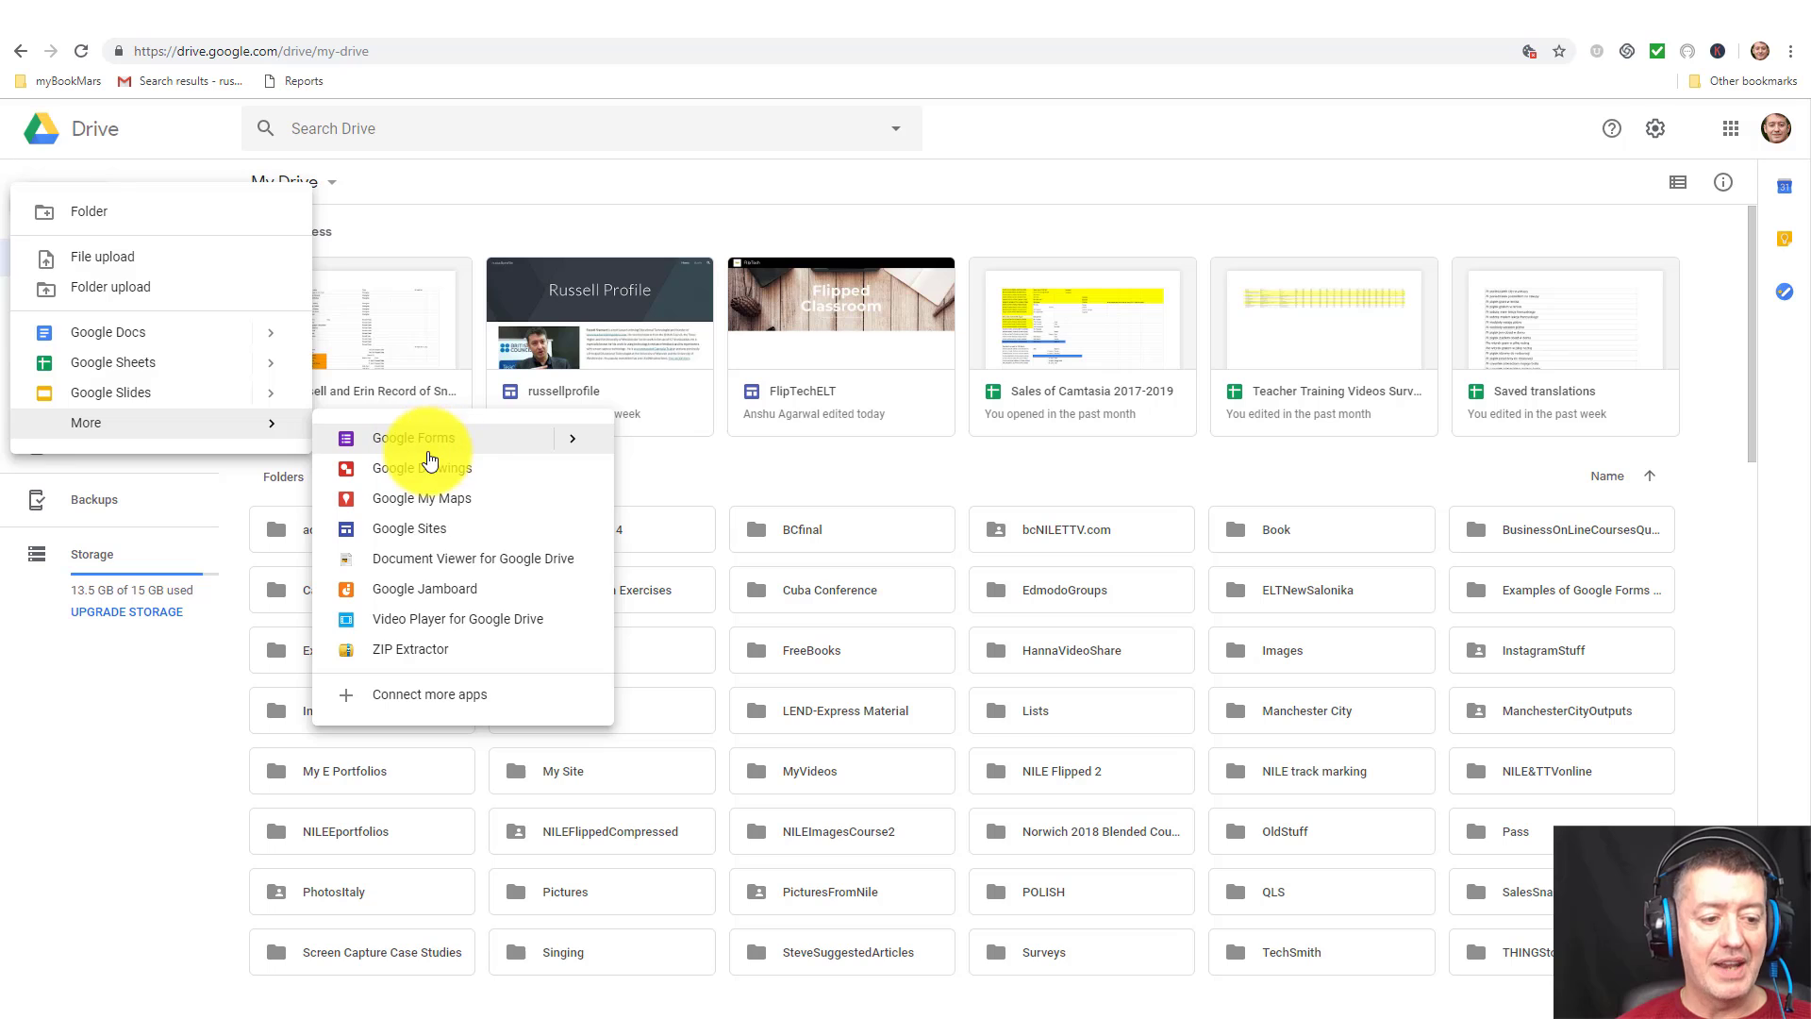
pyautogui.click(408, 528)
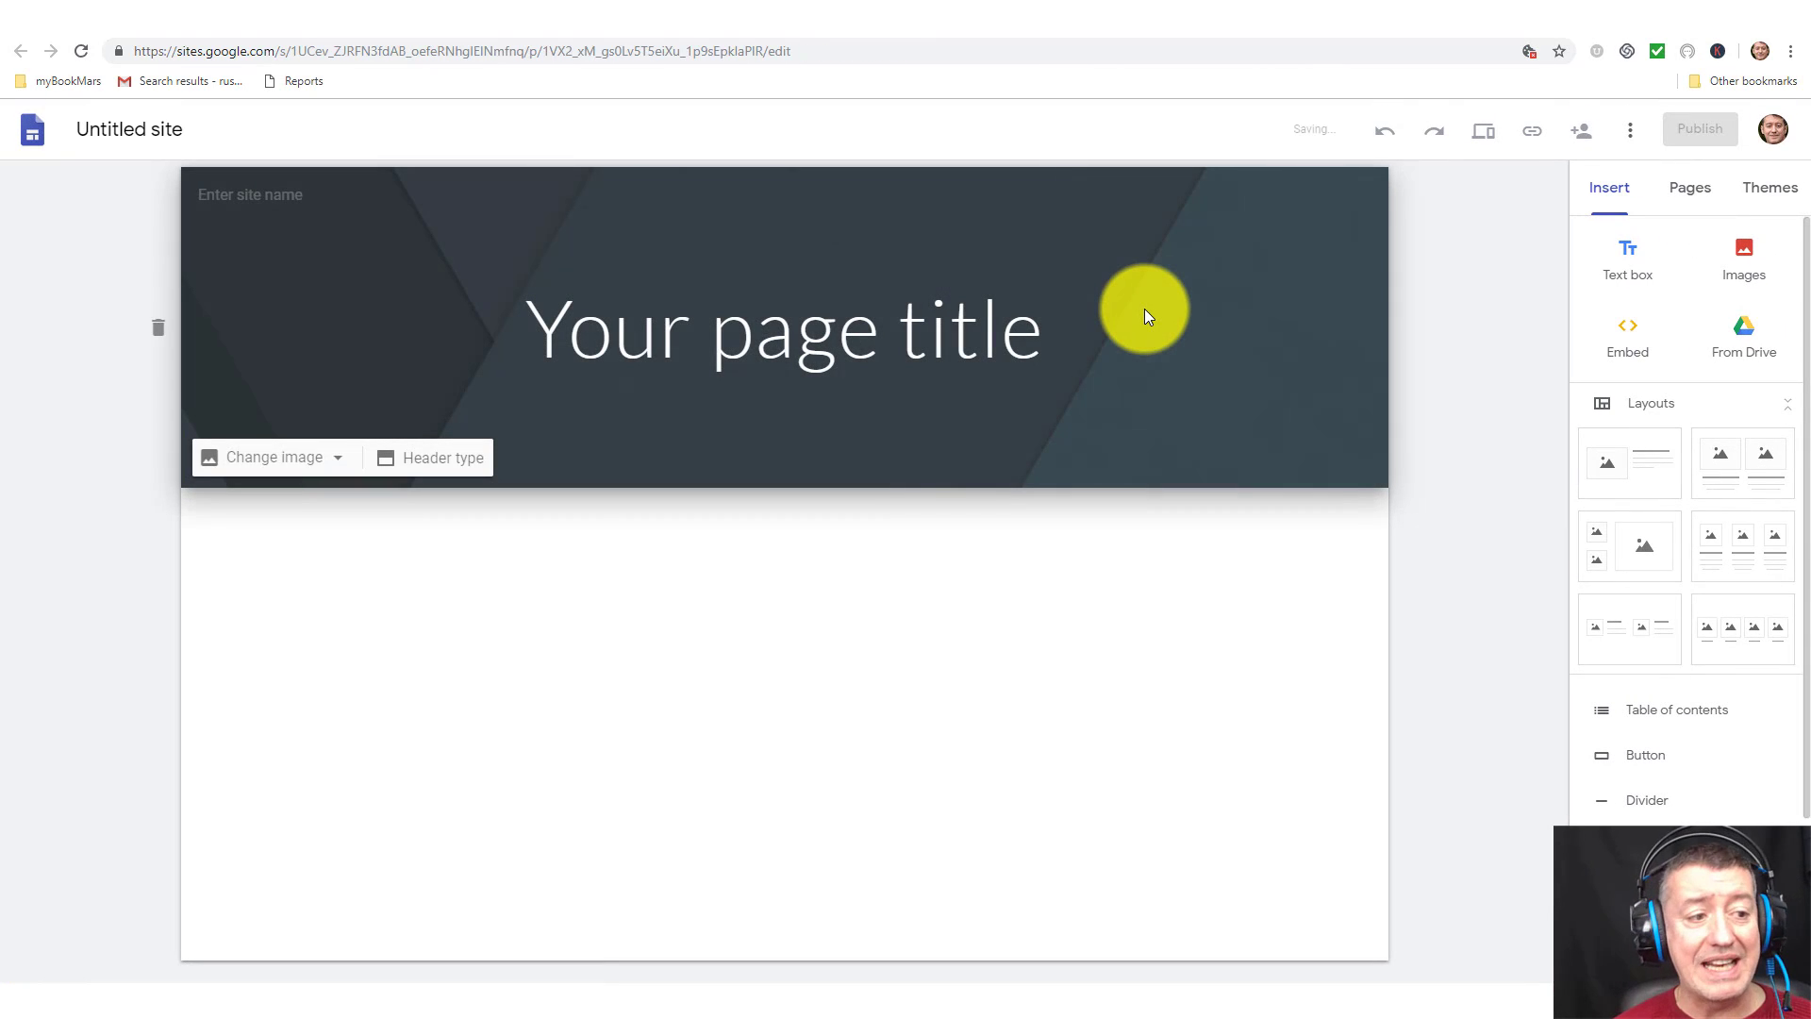
# Give the untitled site a name and set the page header title to the owner's name plus 'Profile'.
pyautogui.click(181, 127)
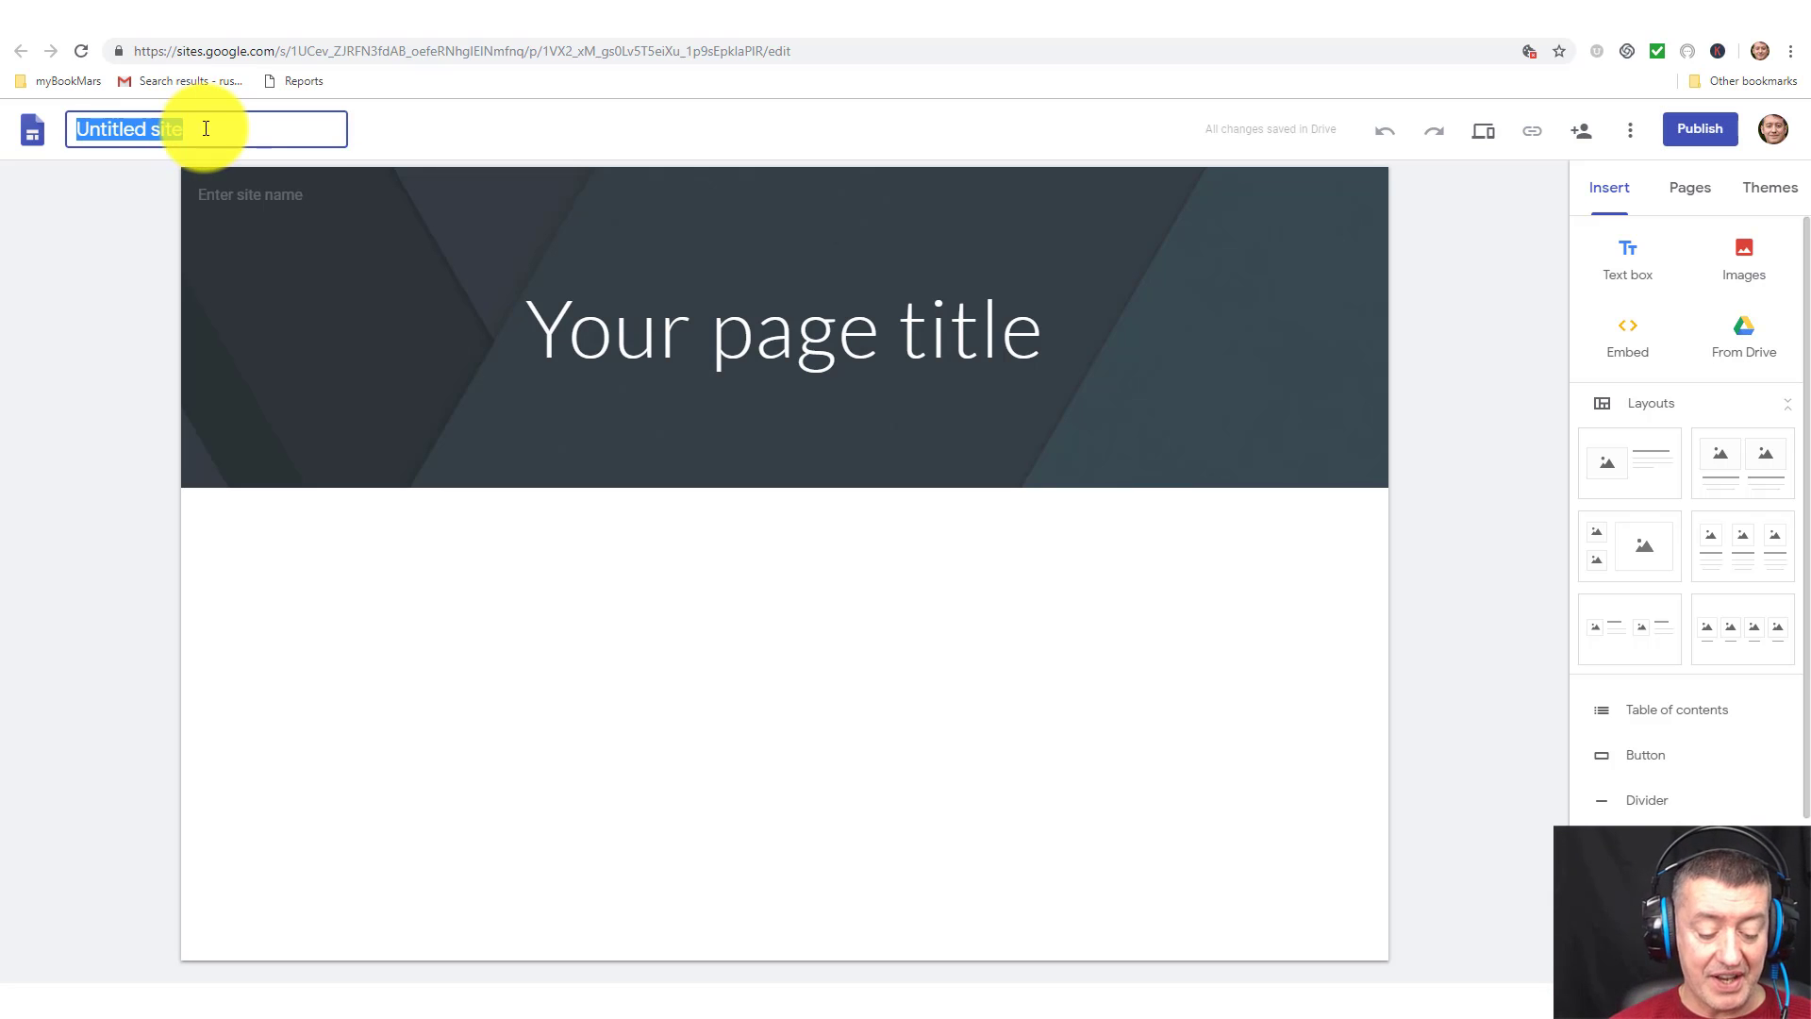
pyautogui.write('russellstannard')
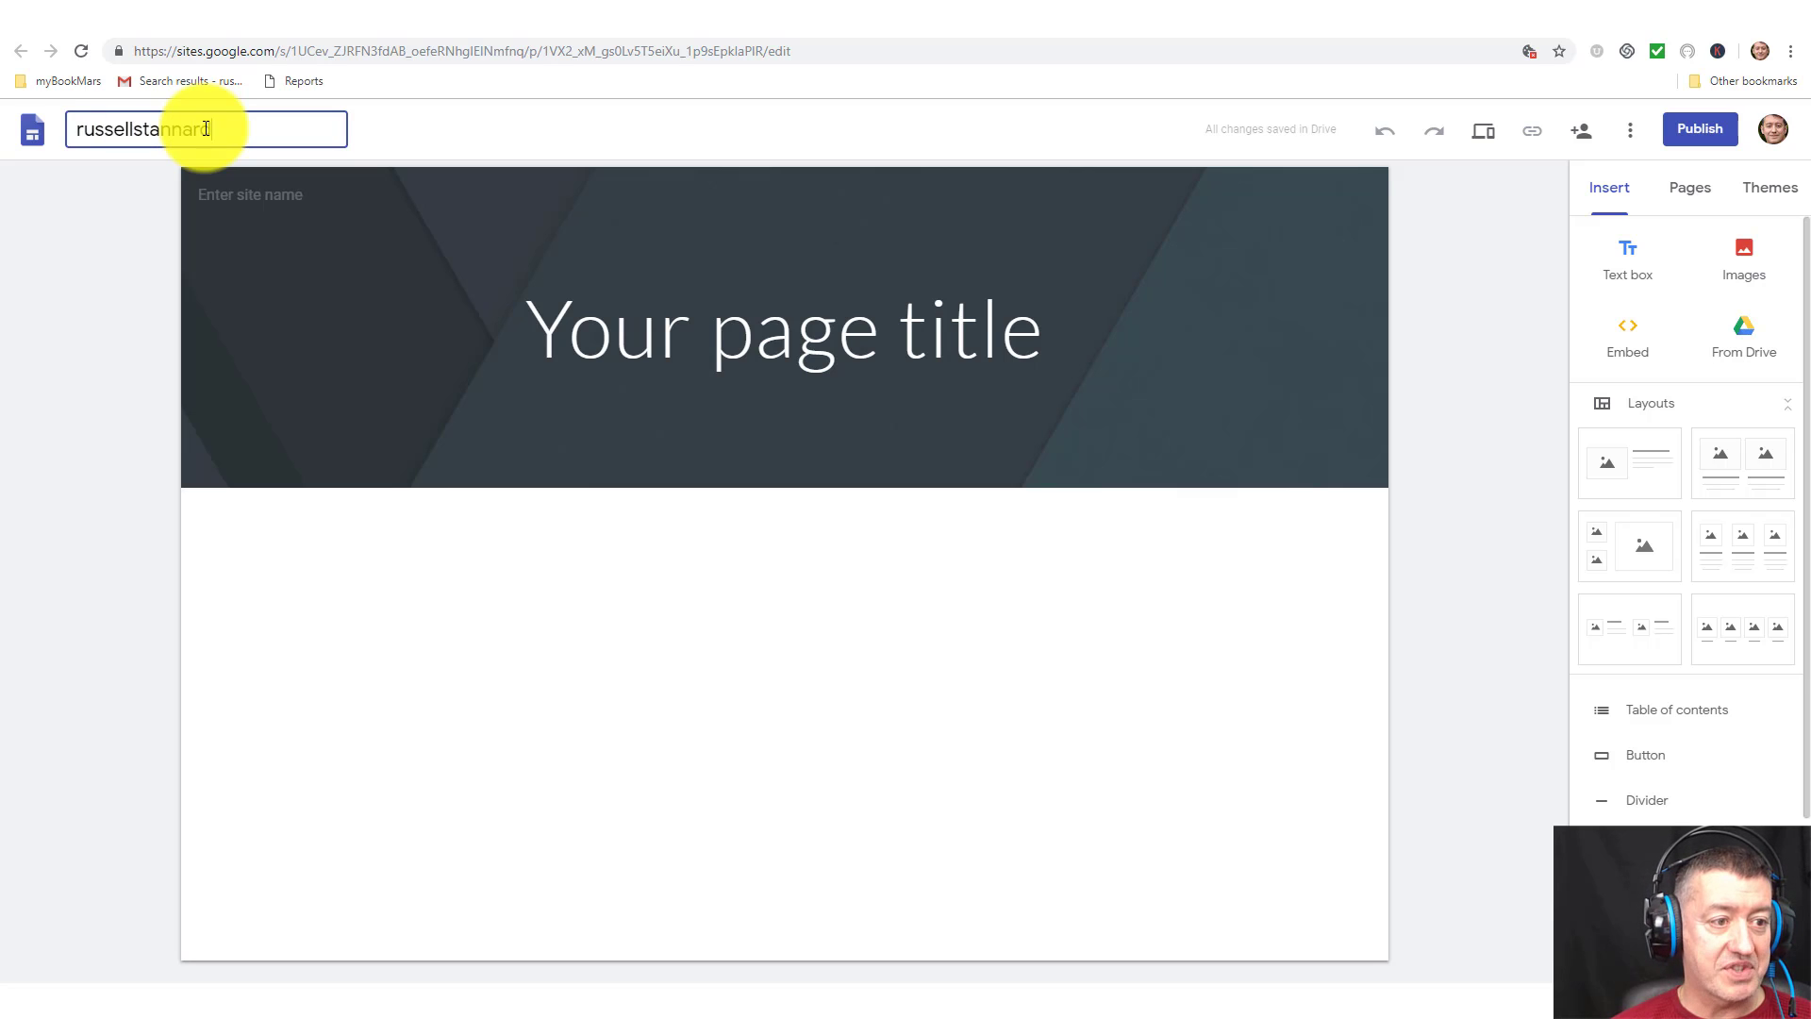
pyautogui.write('website')
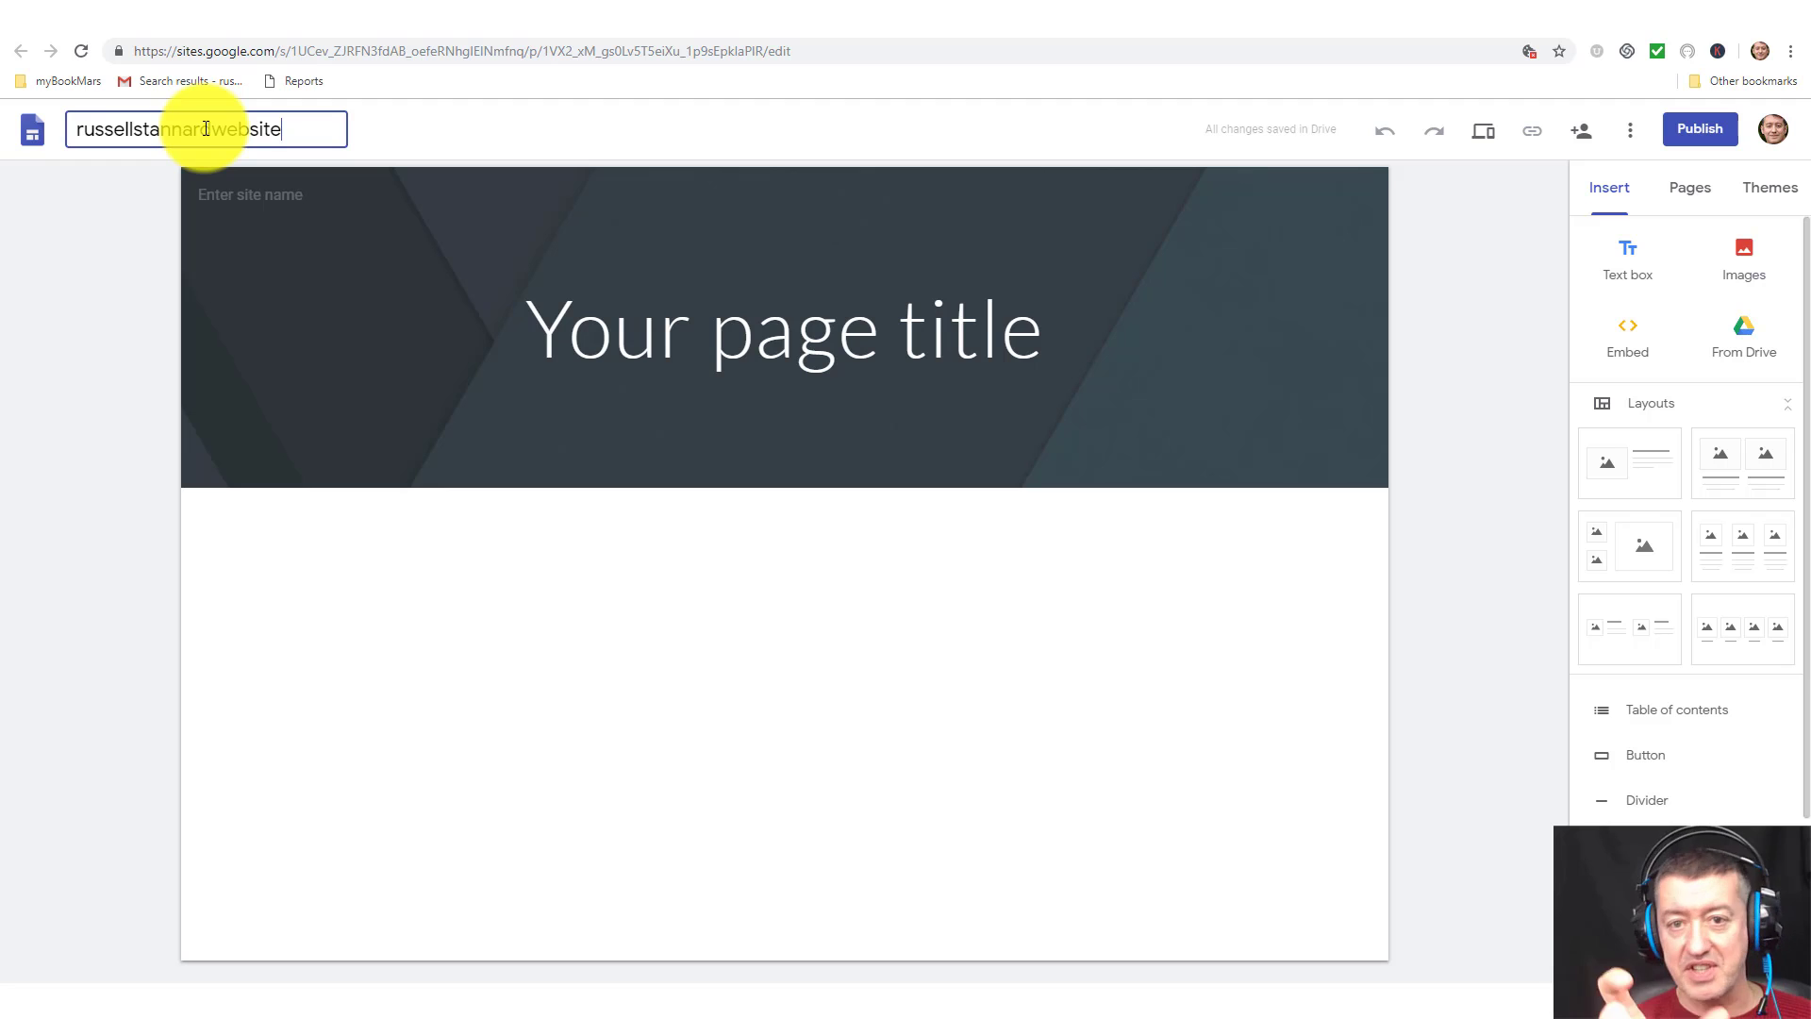
pyautogui.click(1022, 332)
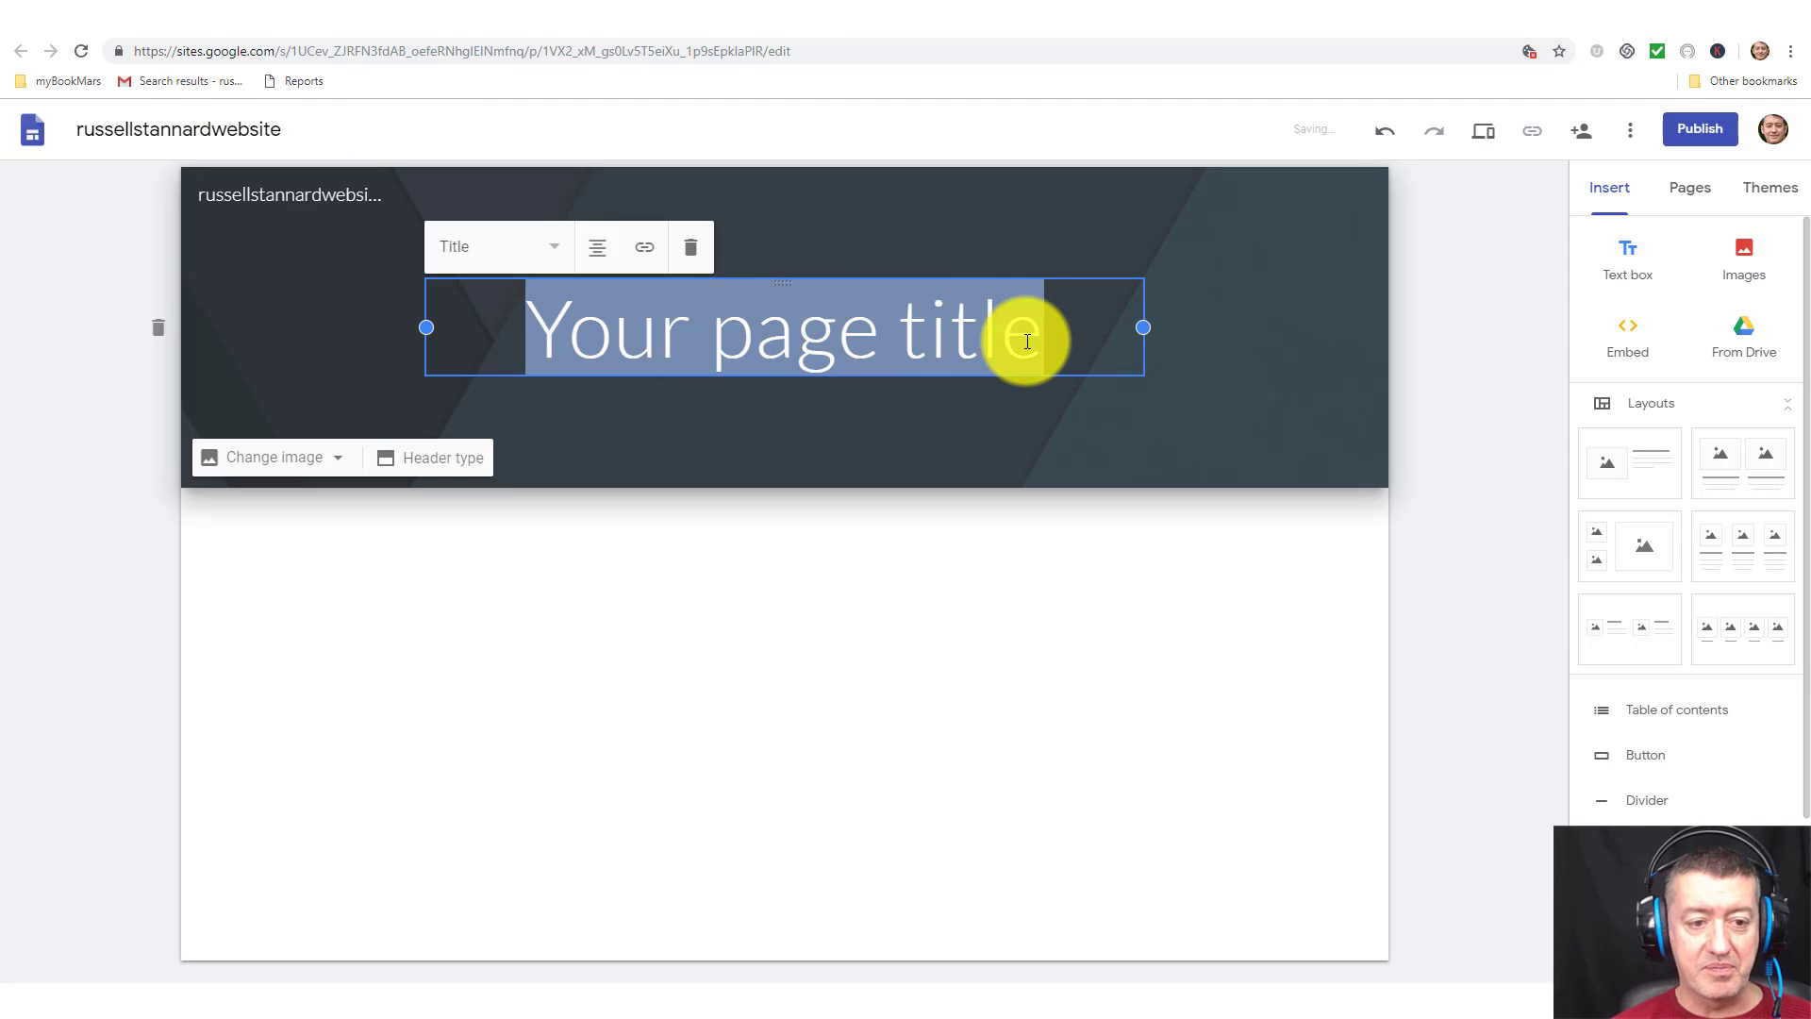
pyautogui.write('Russell')
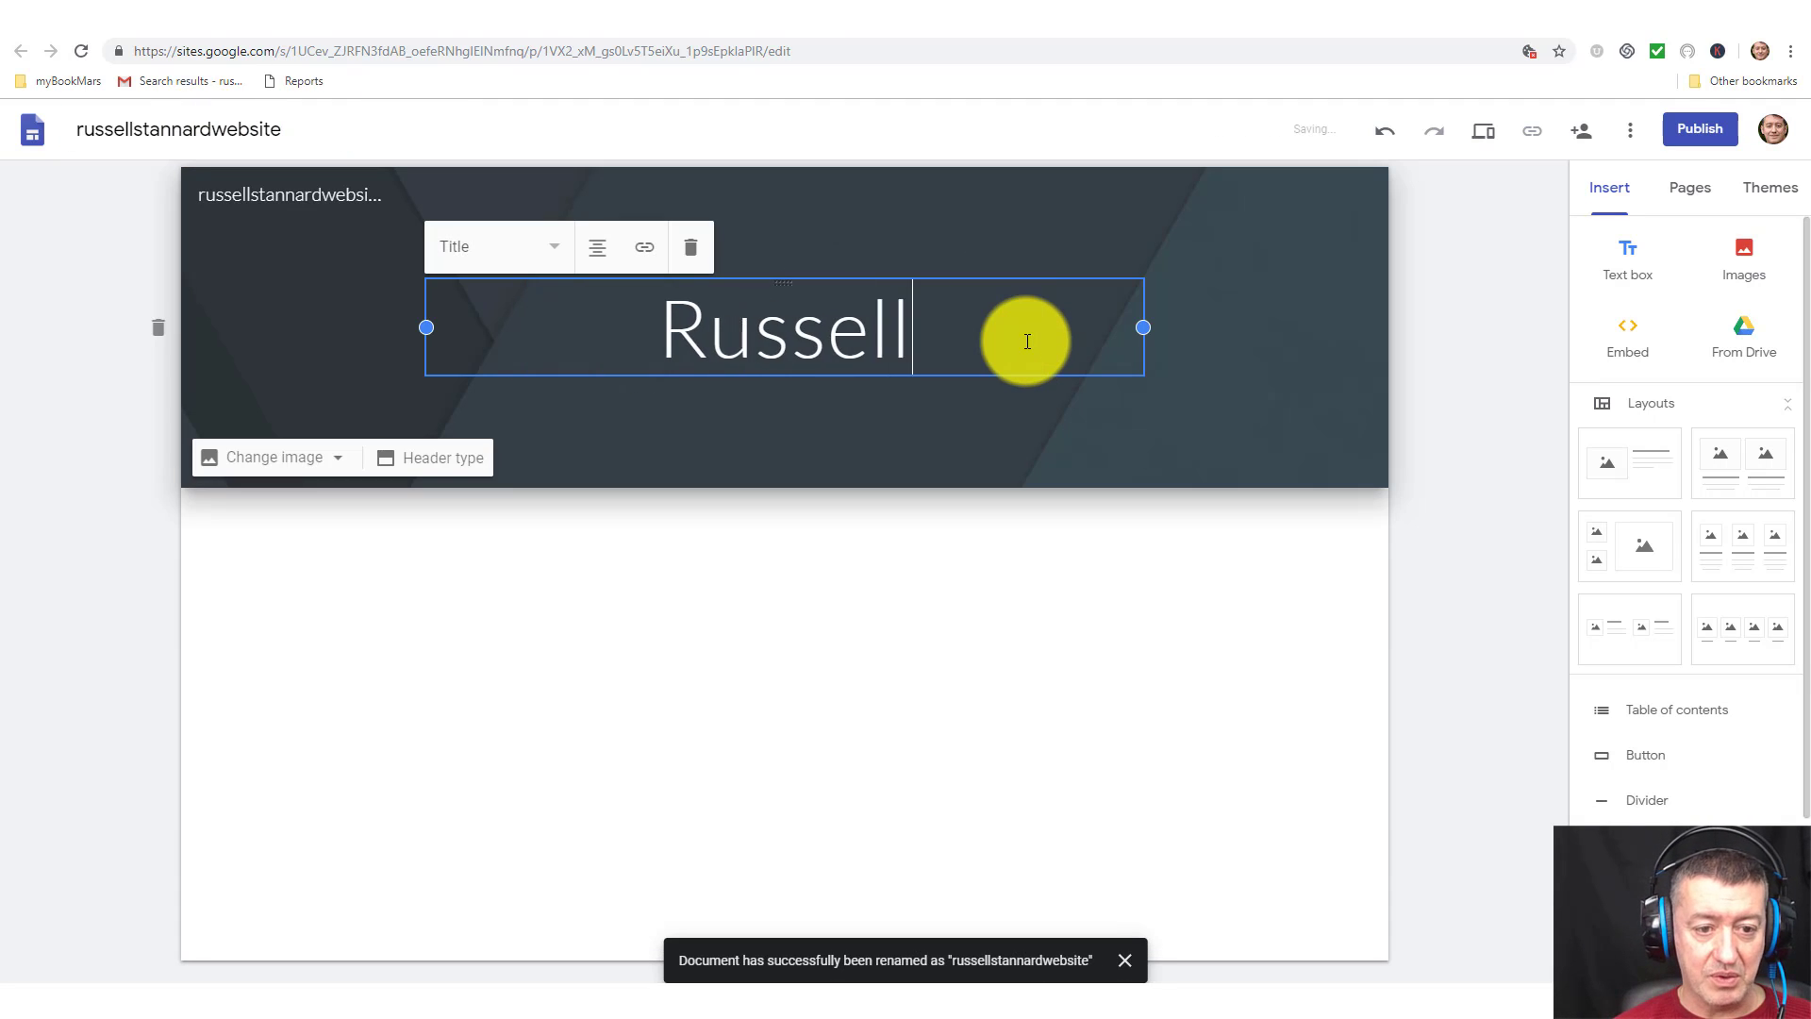
pyautogui.write(' Stannard ')
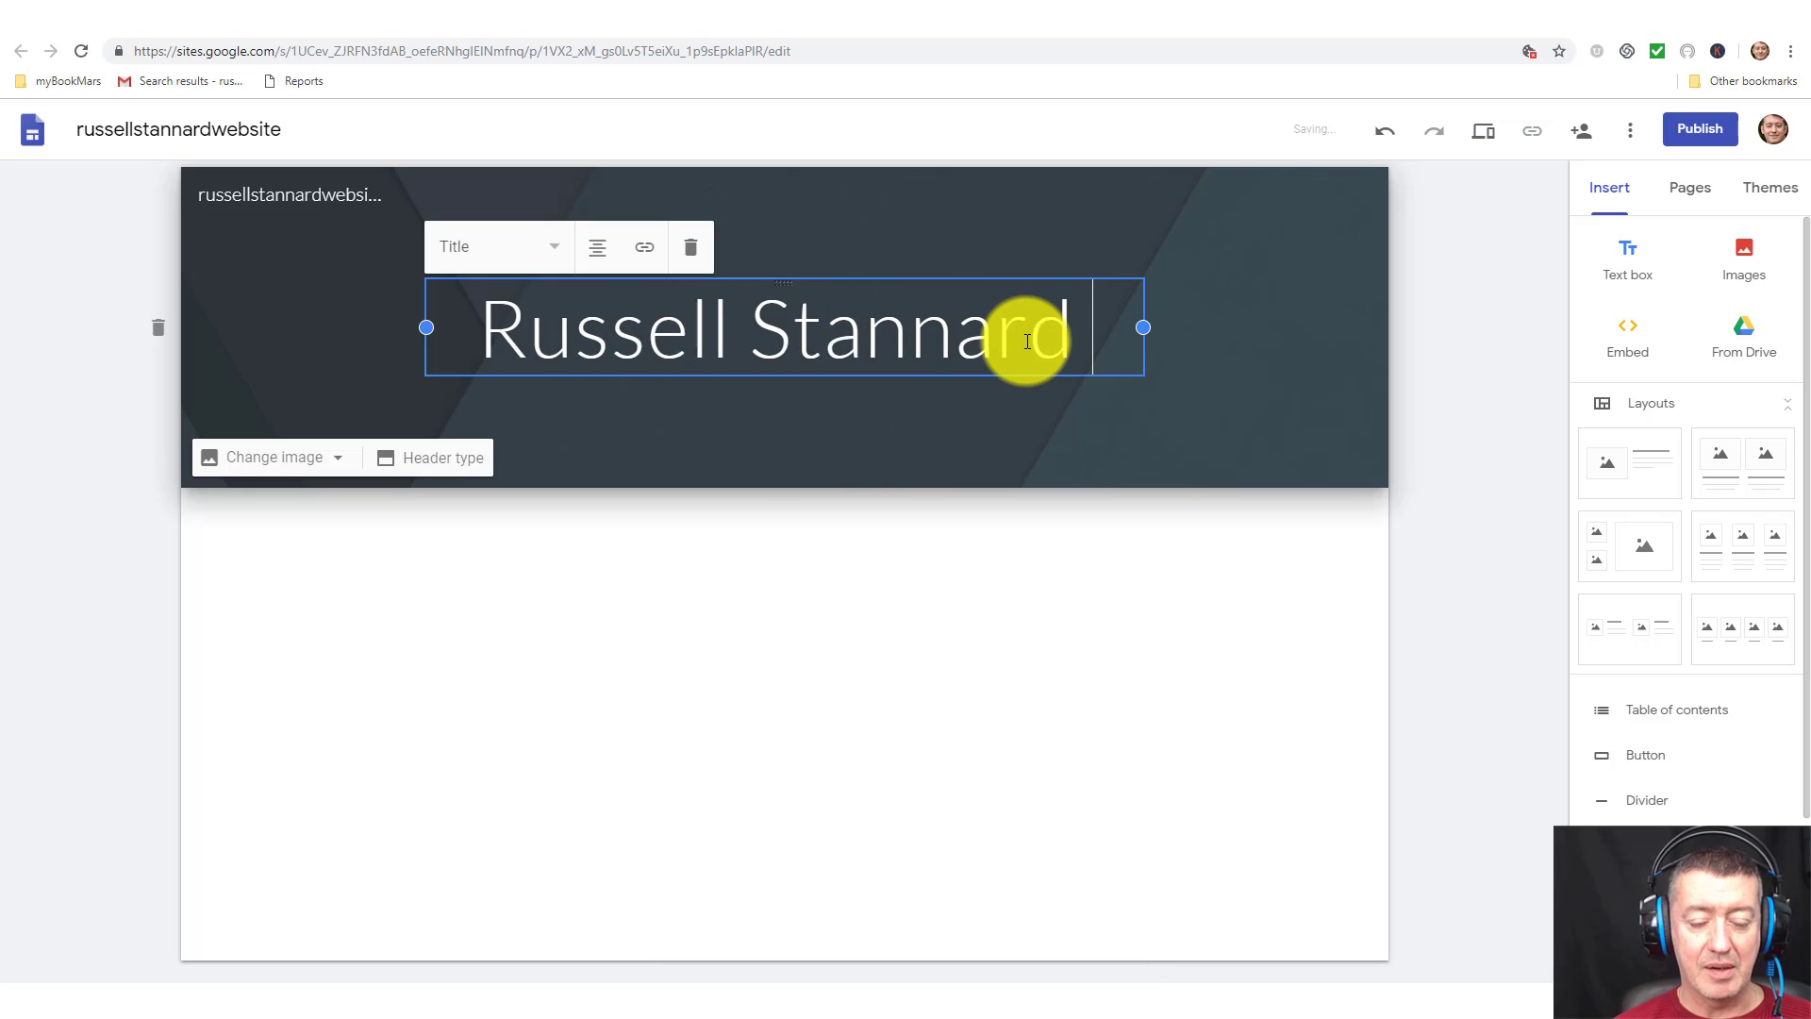
pyautogui.write('Profile')
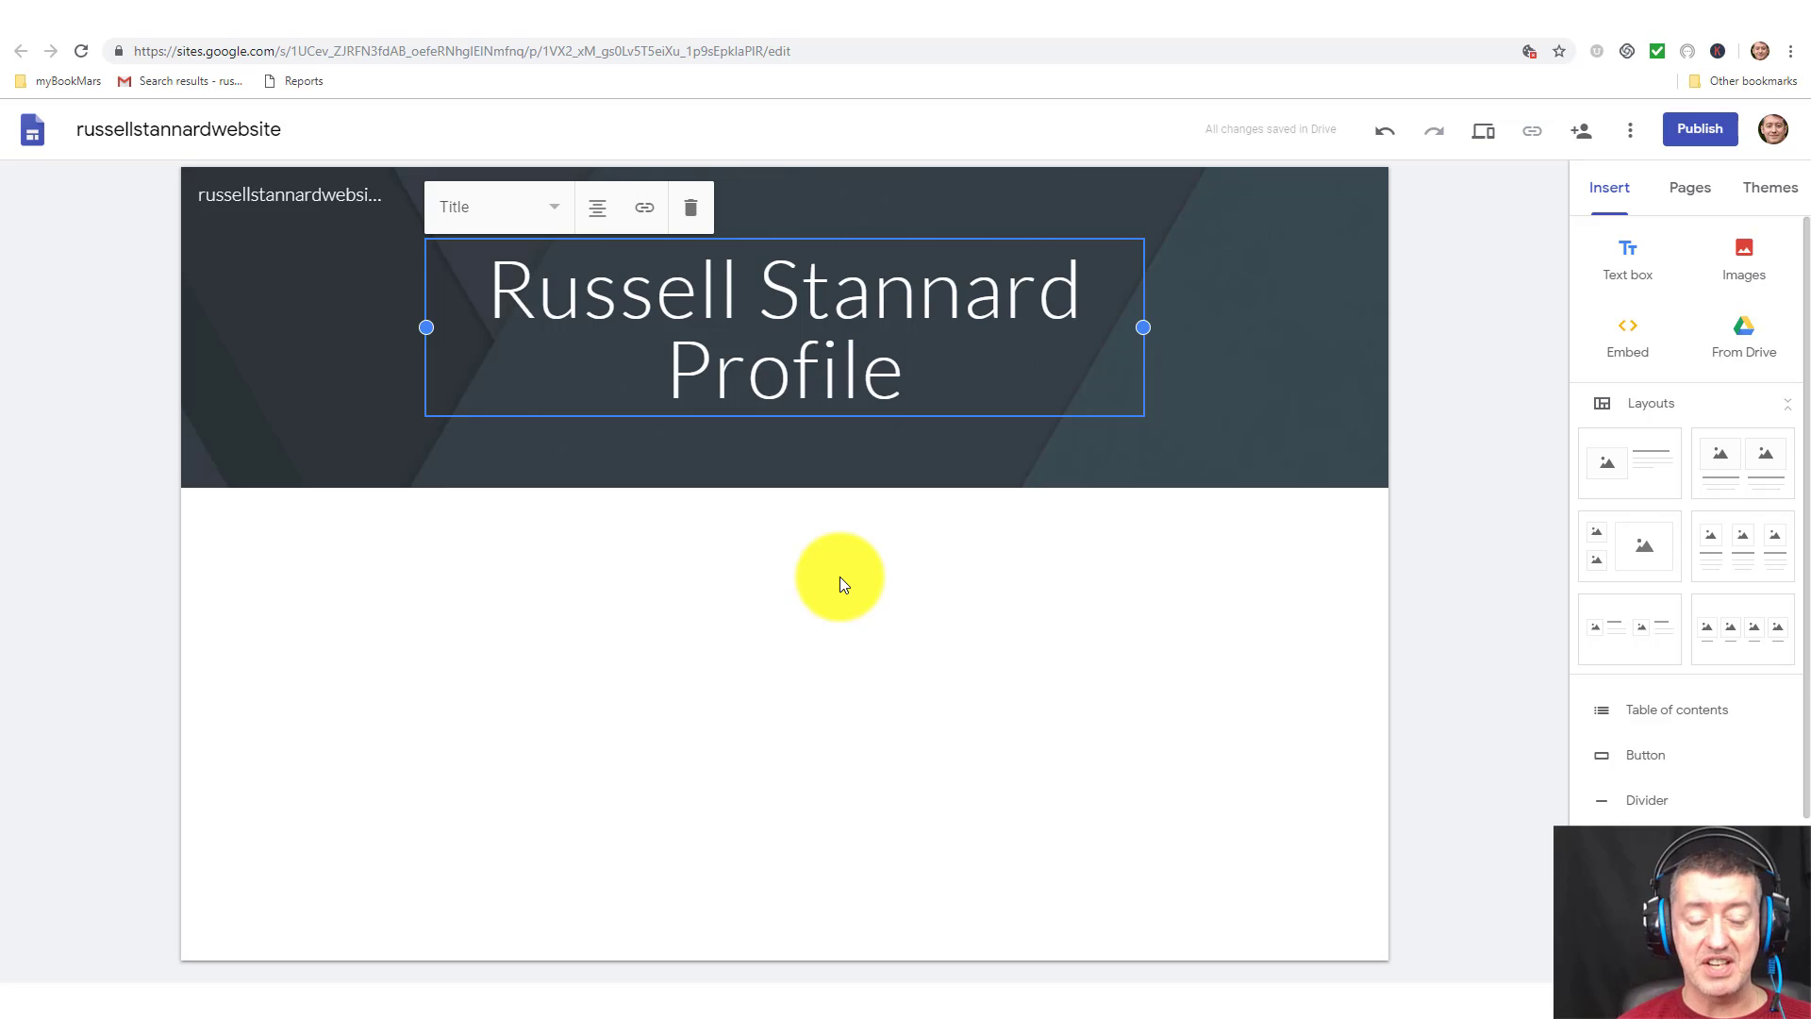
pyautogui.click(243, 535)
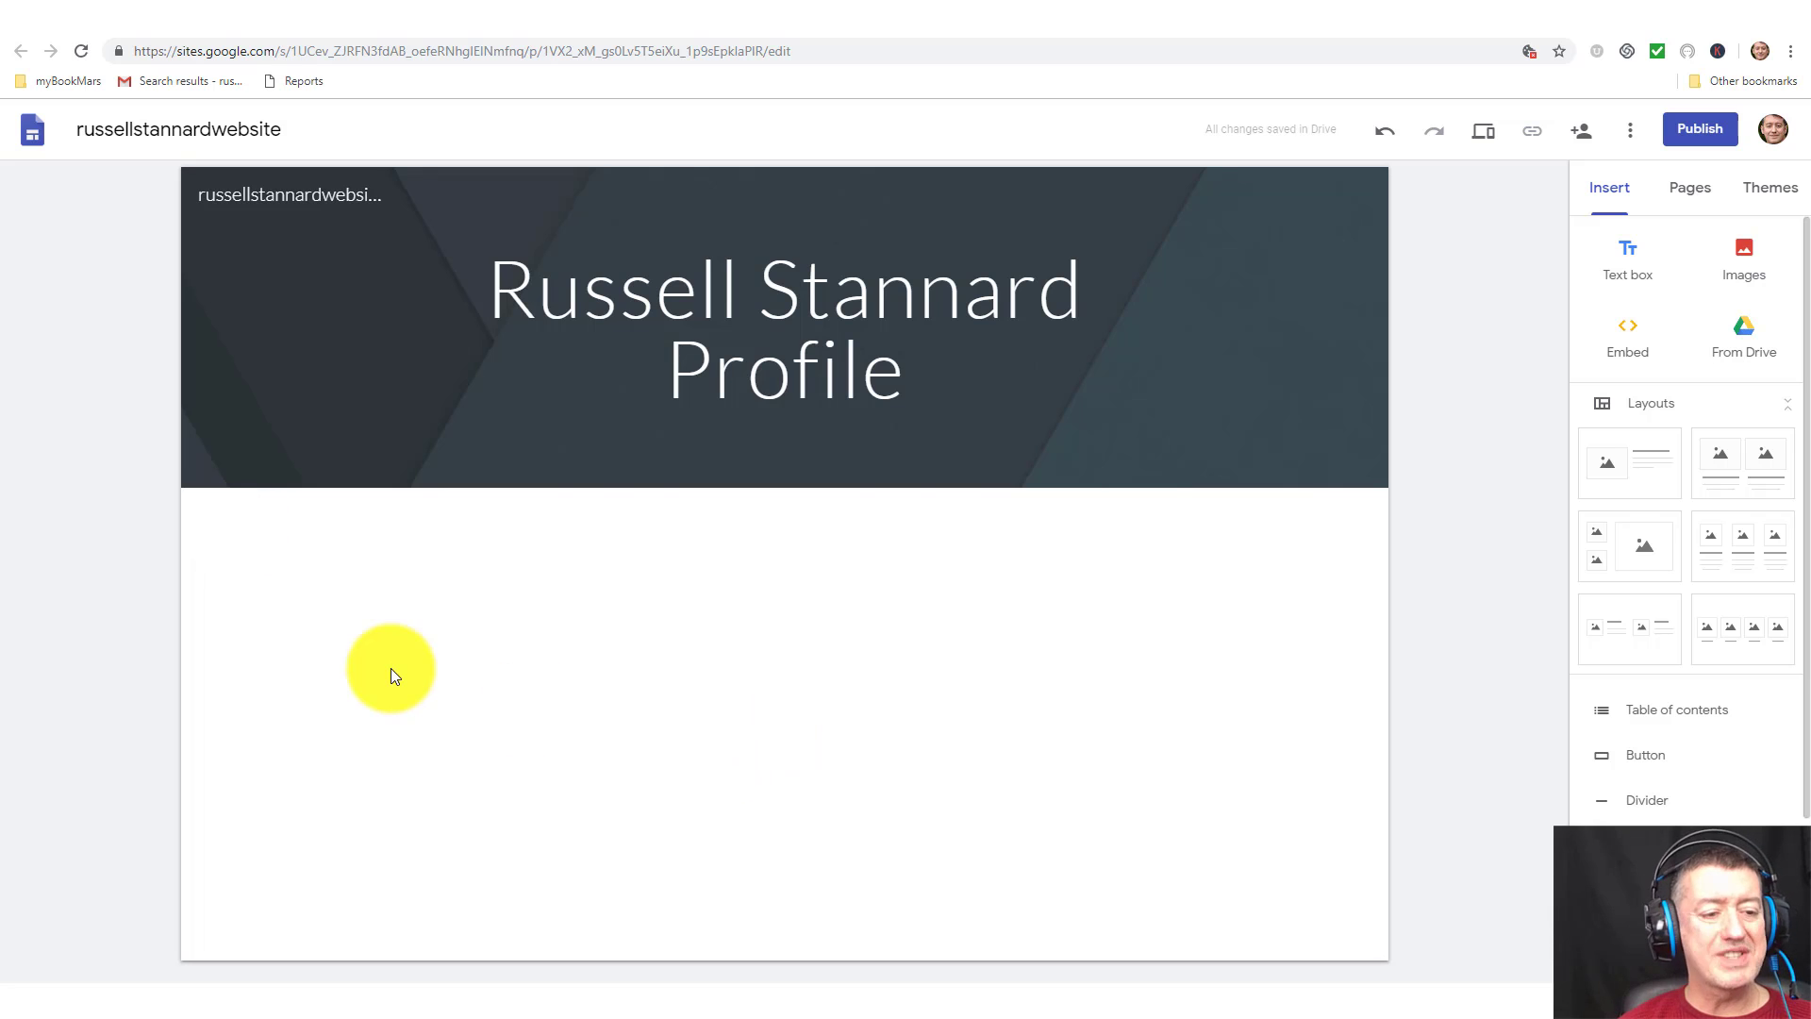
# Browse Drive images in the image picker, then close it without inserting anything.
pyautogui.doubleClick(403, 619)
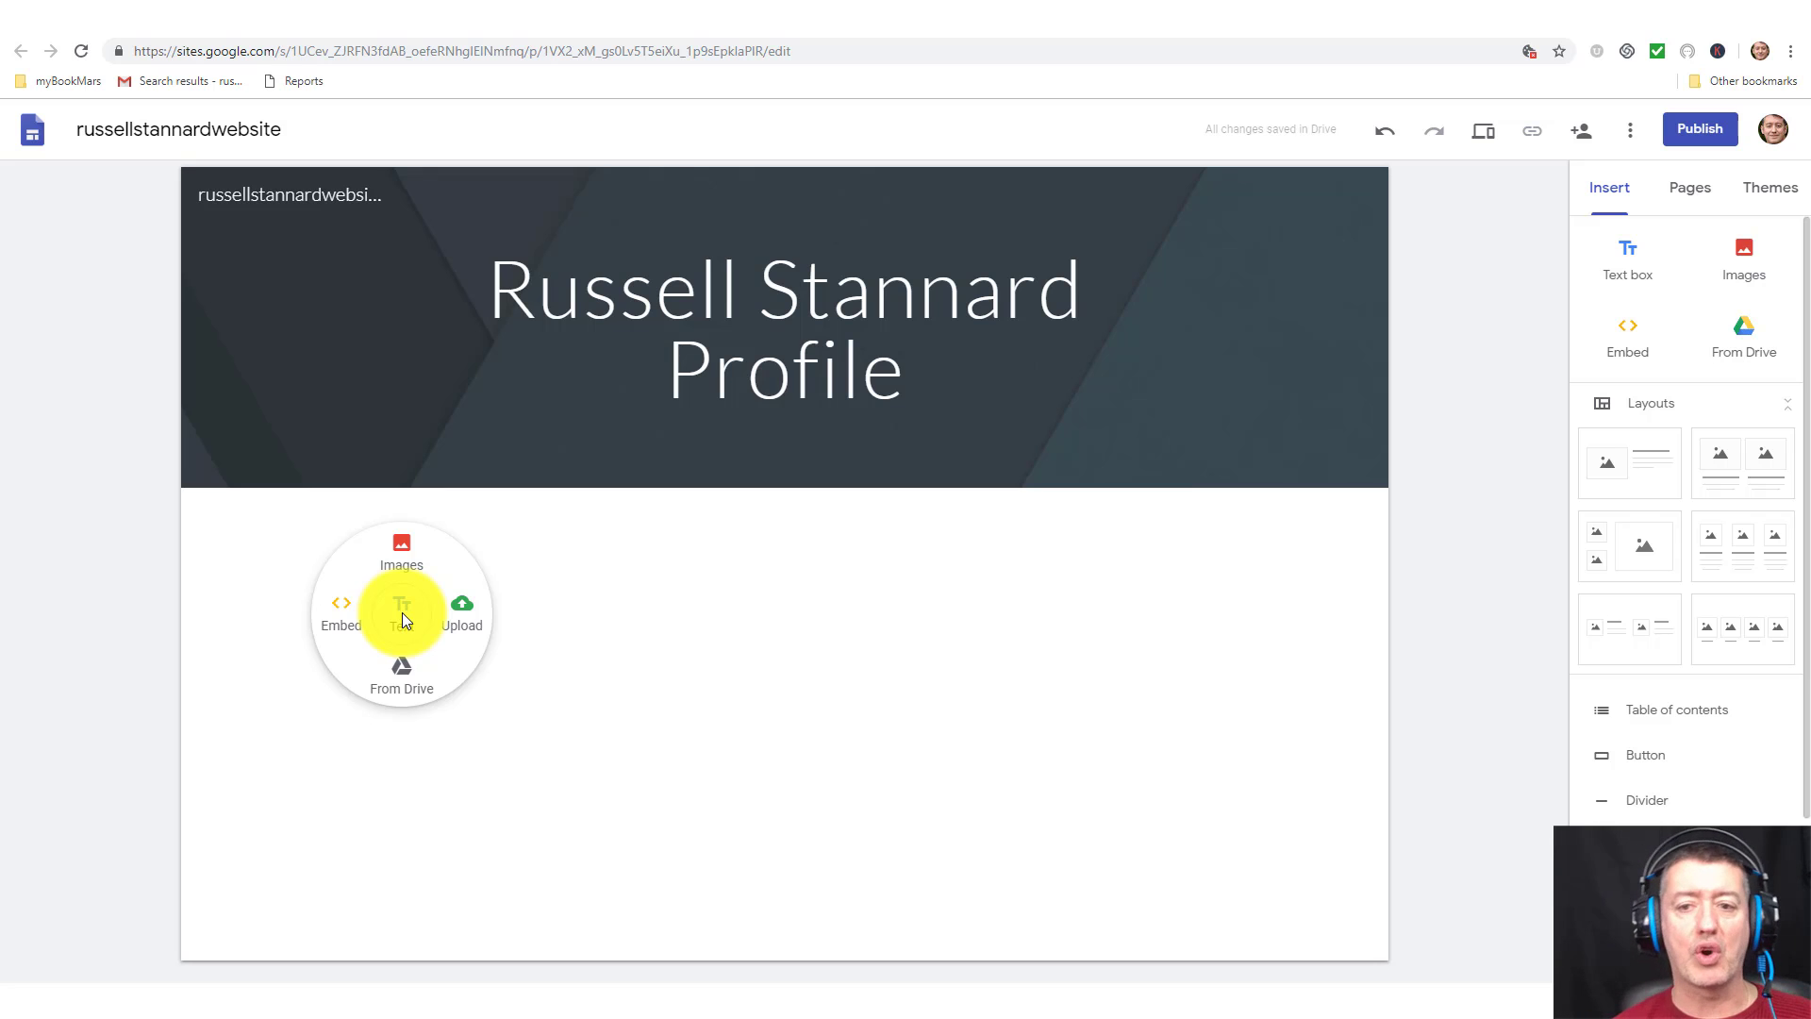
pyautogui.click(400, 544)
pyautogui.click(748, 310)
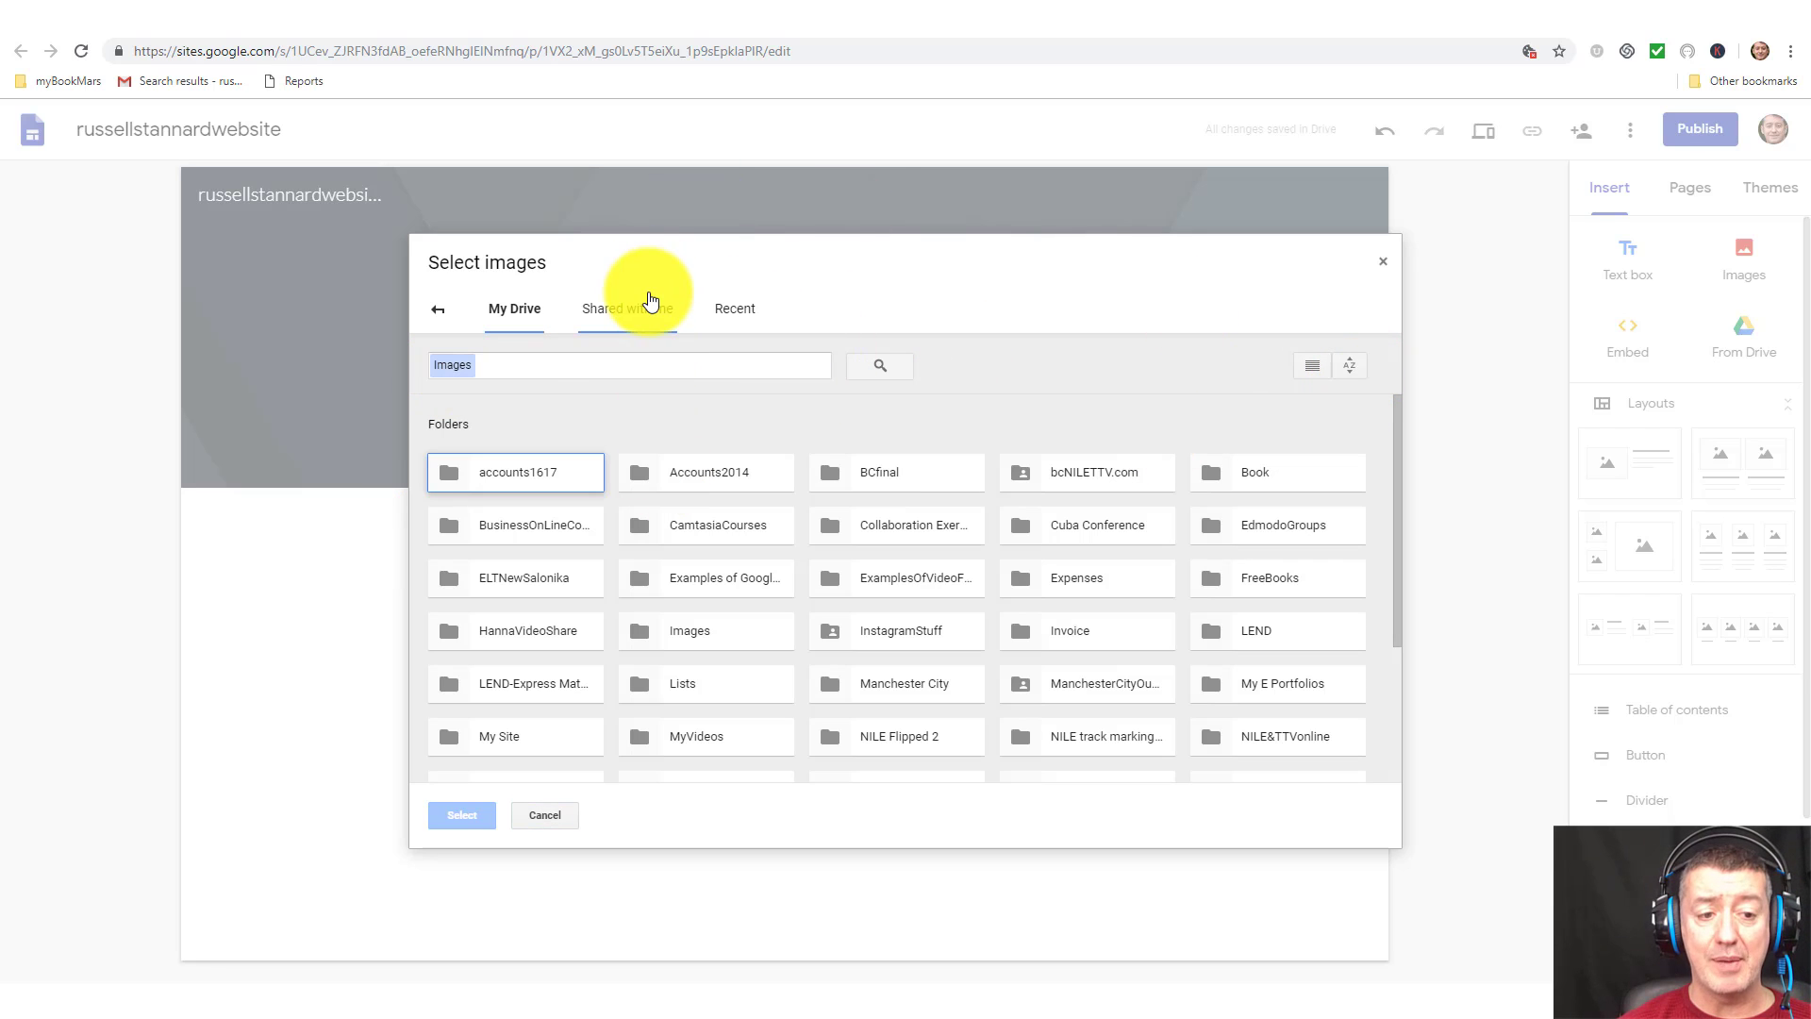
pyautogui.click(651, 300)
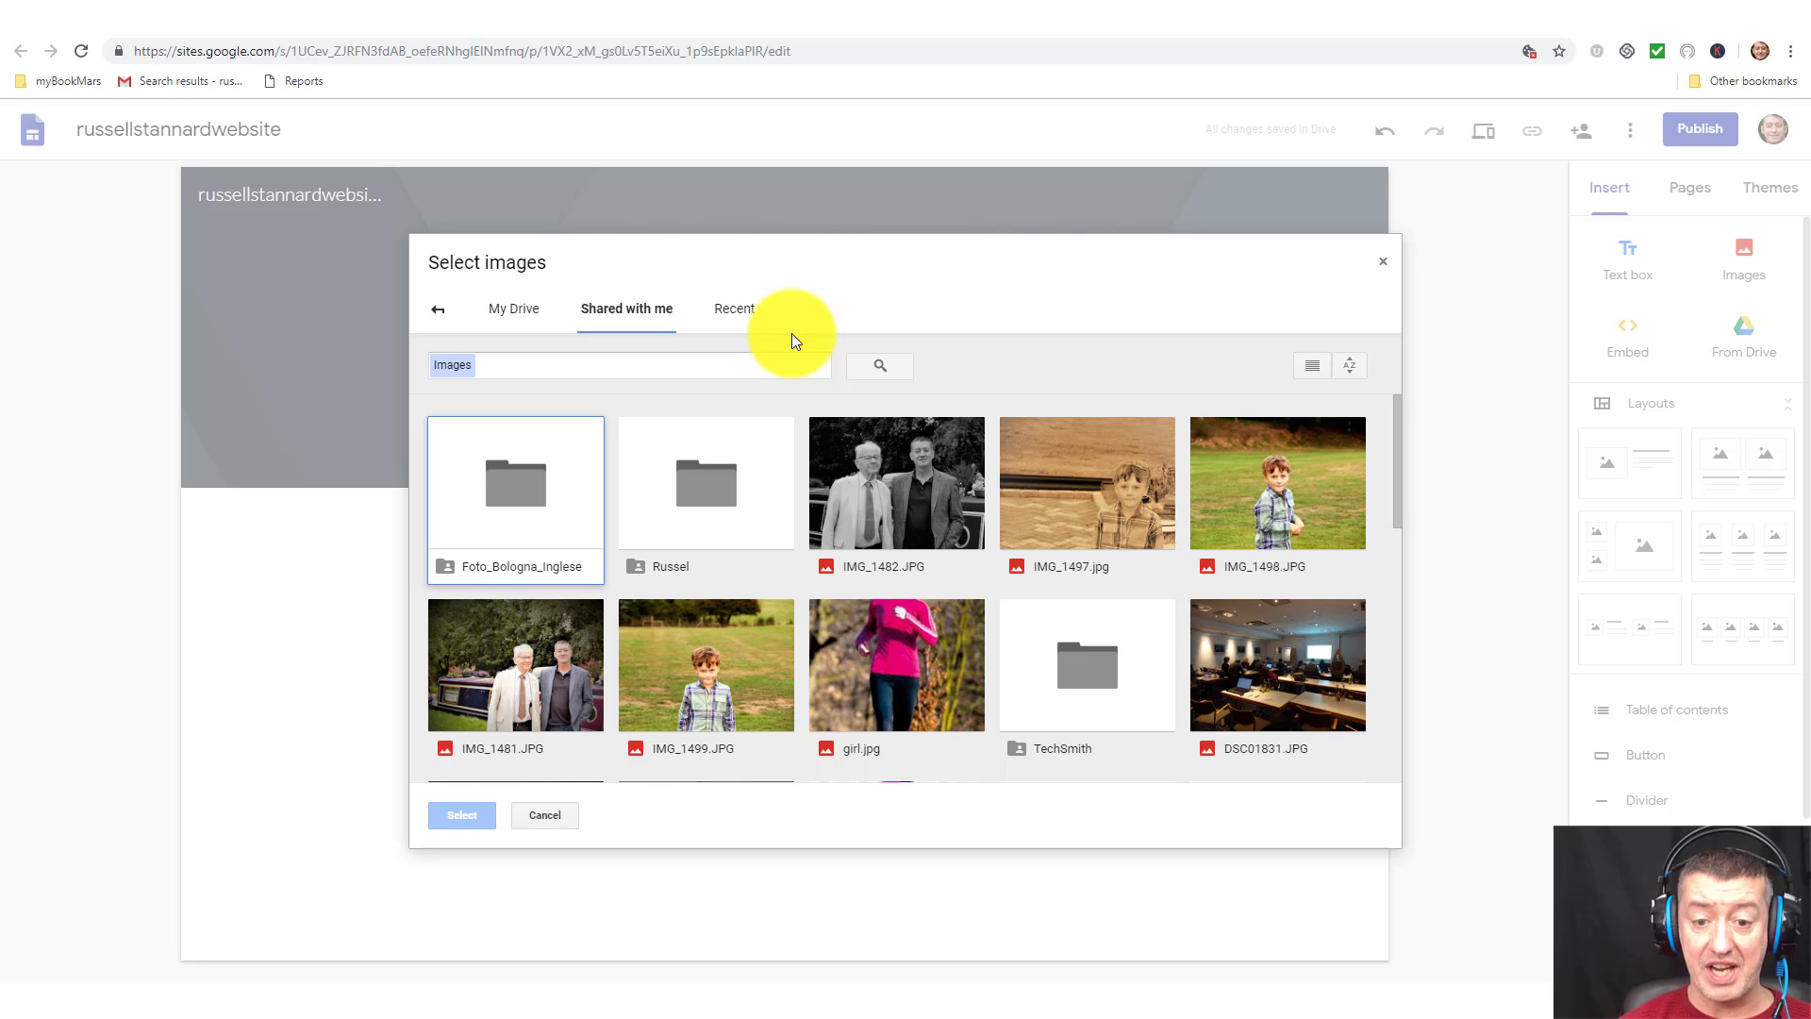
pyautogui.click(437, 313)
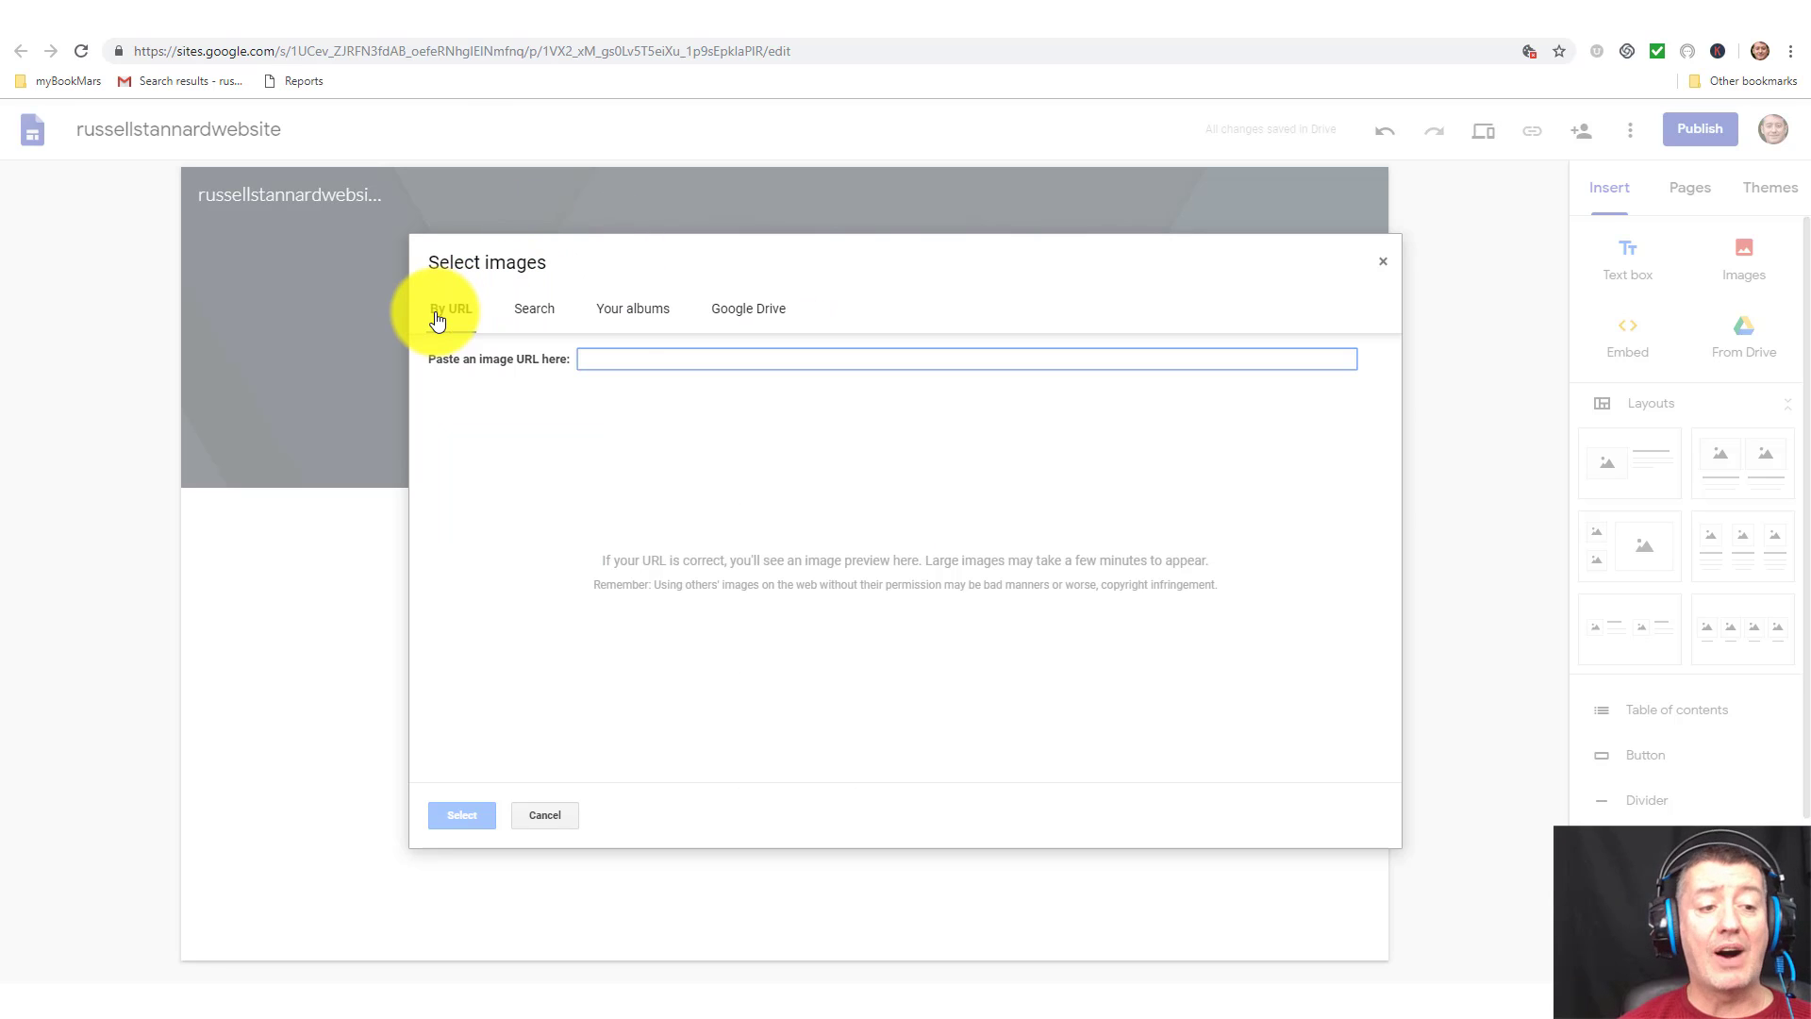
pyautogui.click(1384, 265)
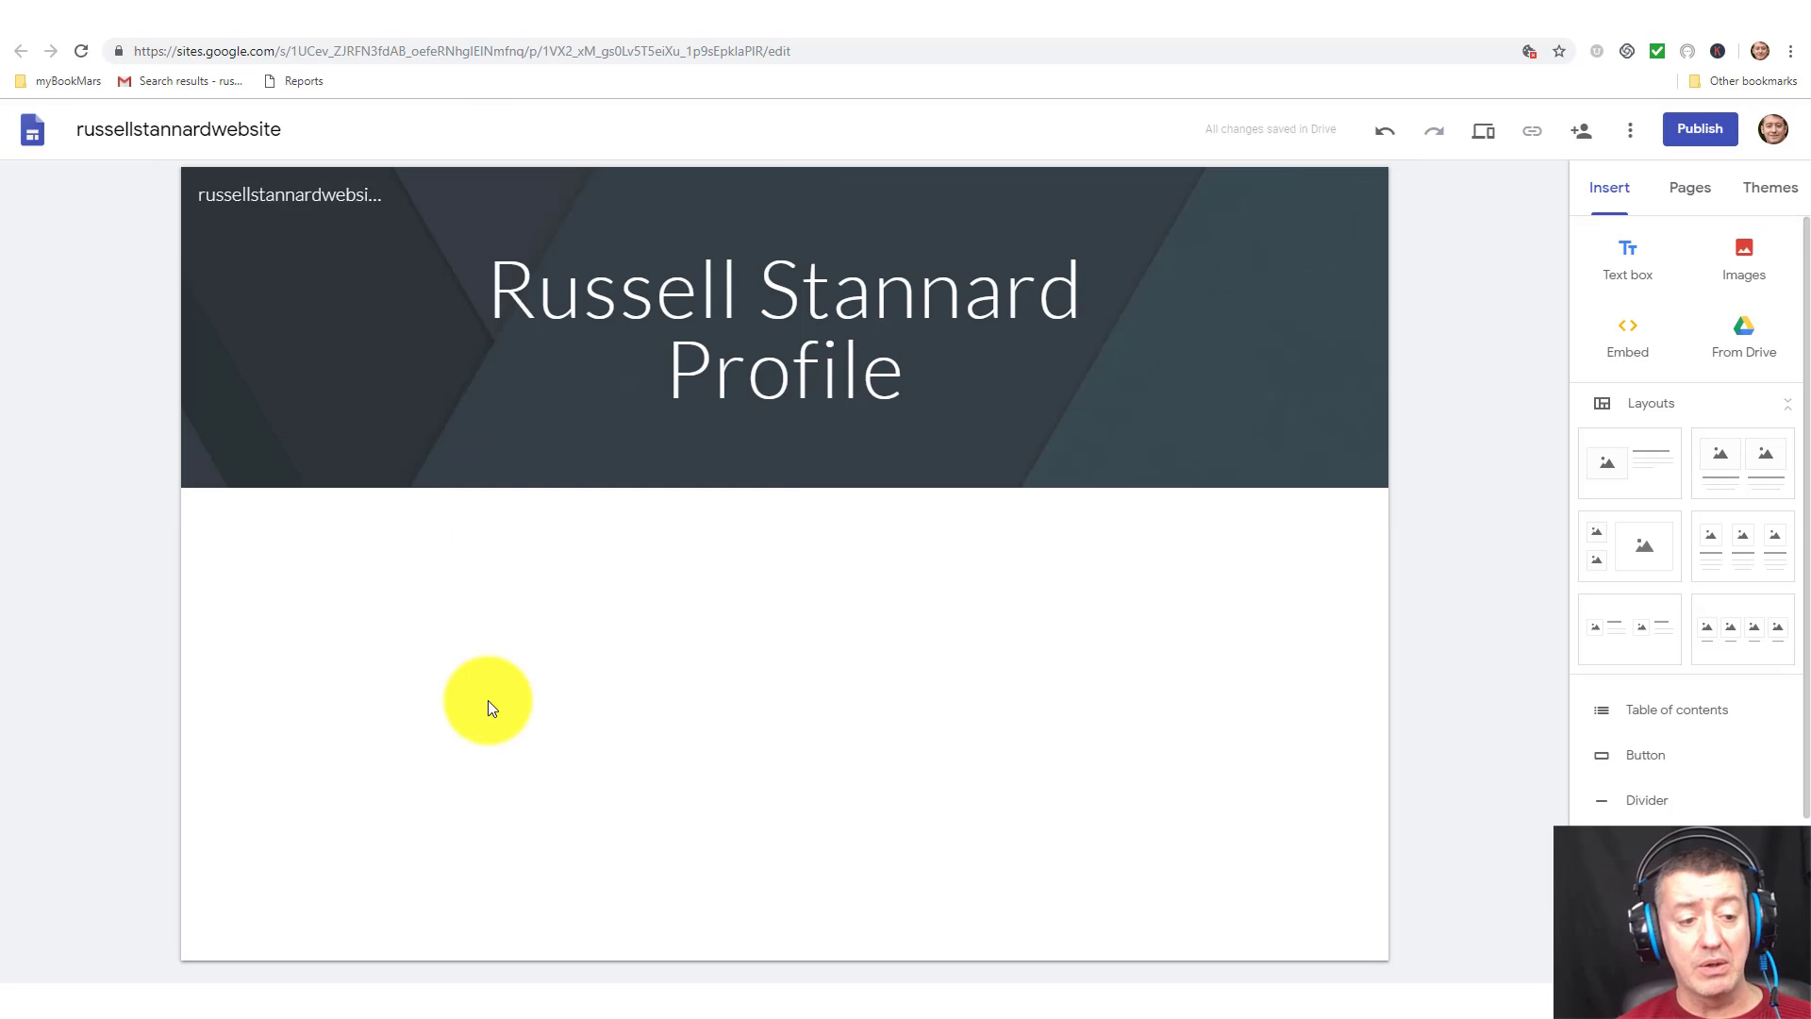
# Upload the CamtasiaRecommendedTrainer2S-450 photo from the computer onto the page.
pyautogui.doubleClick(389, 632)
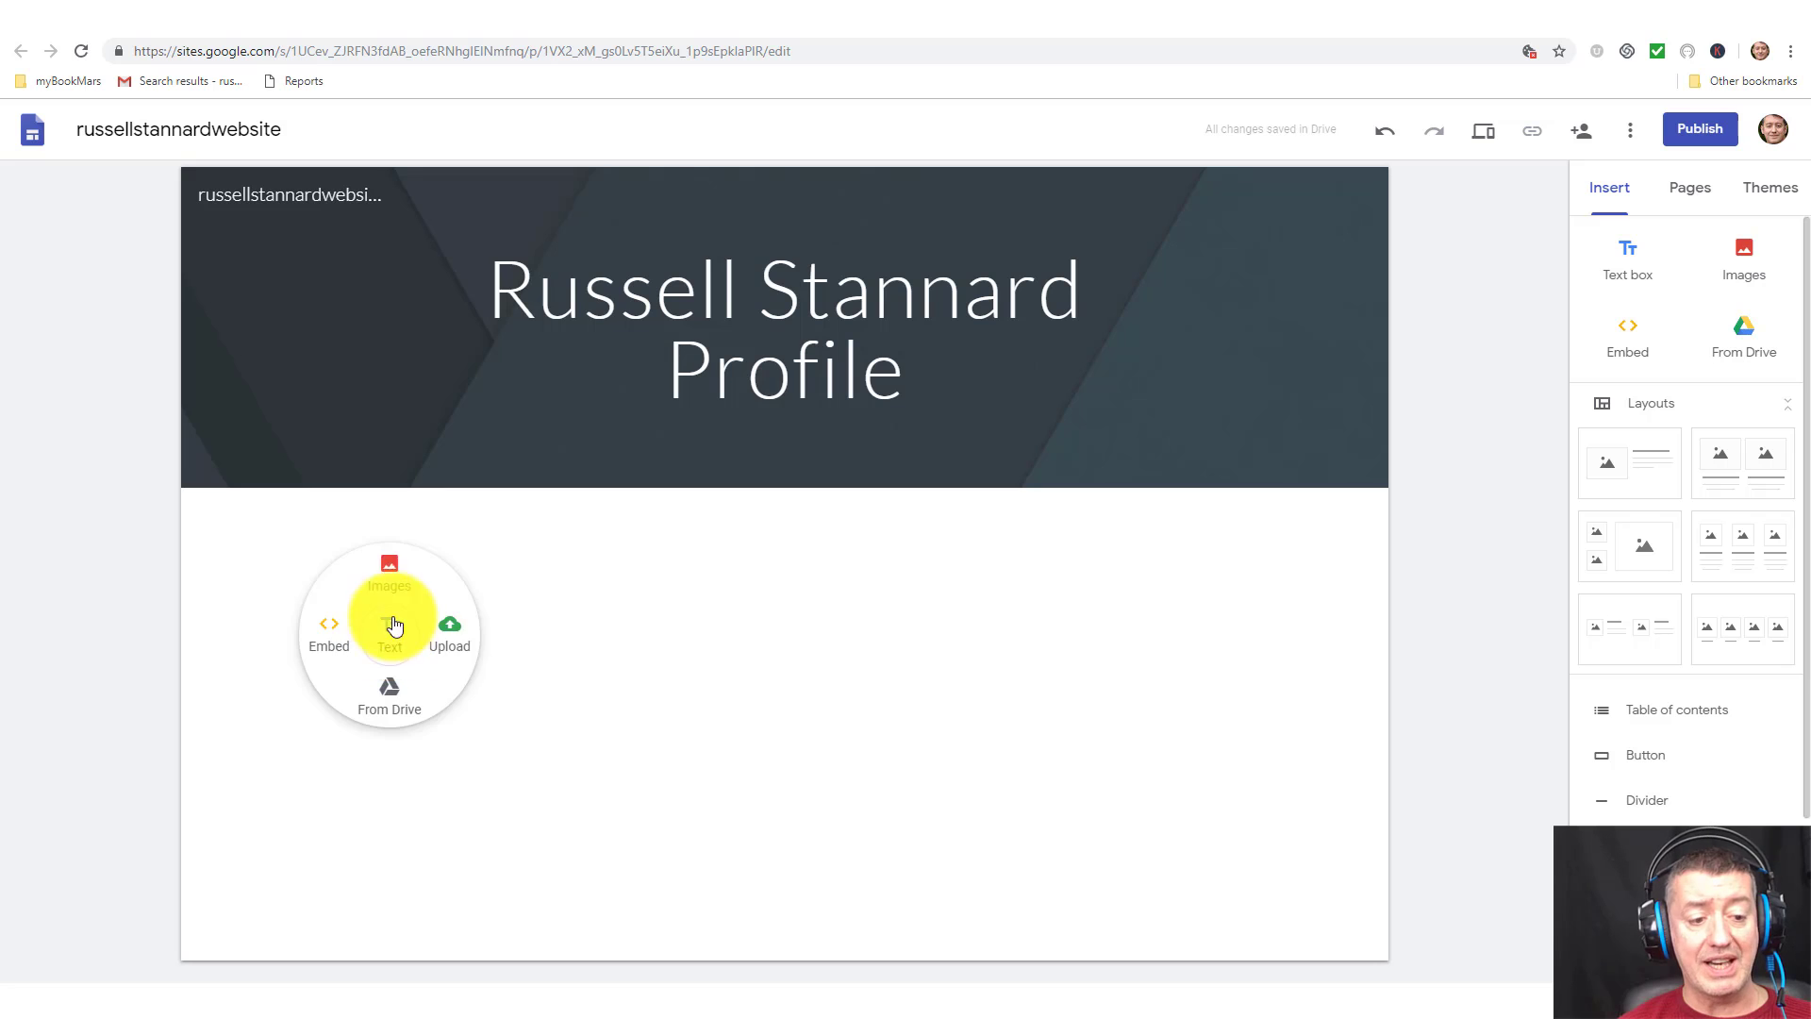
pyautogui.click(450, 632)
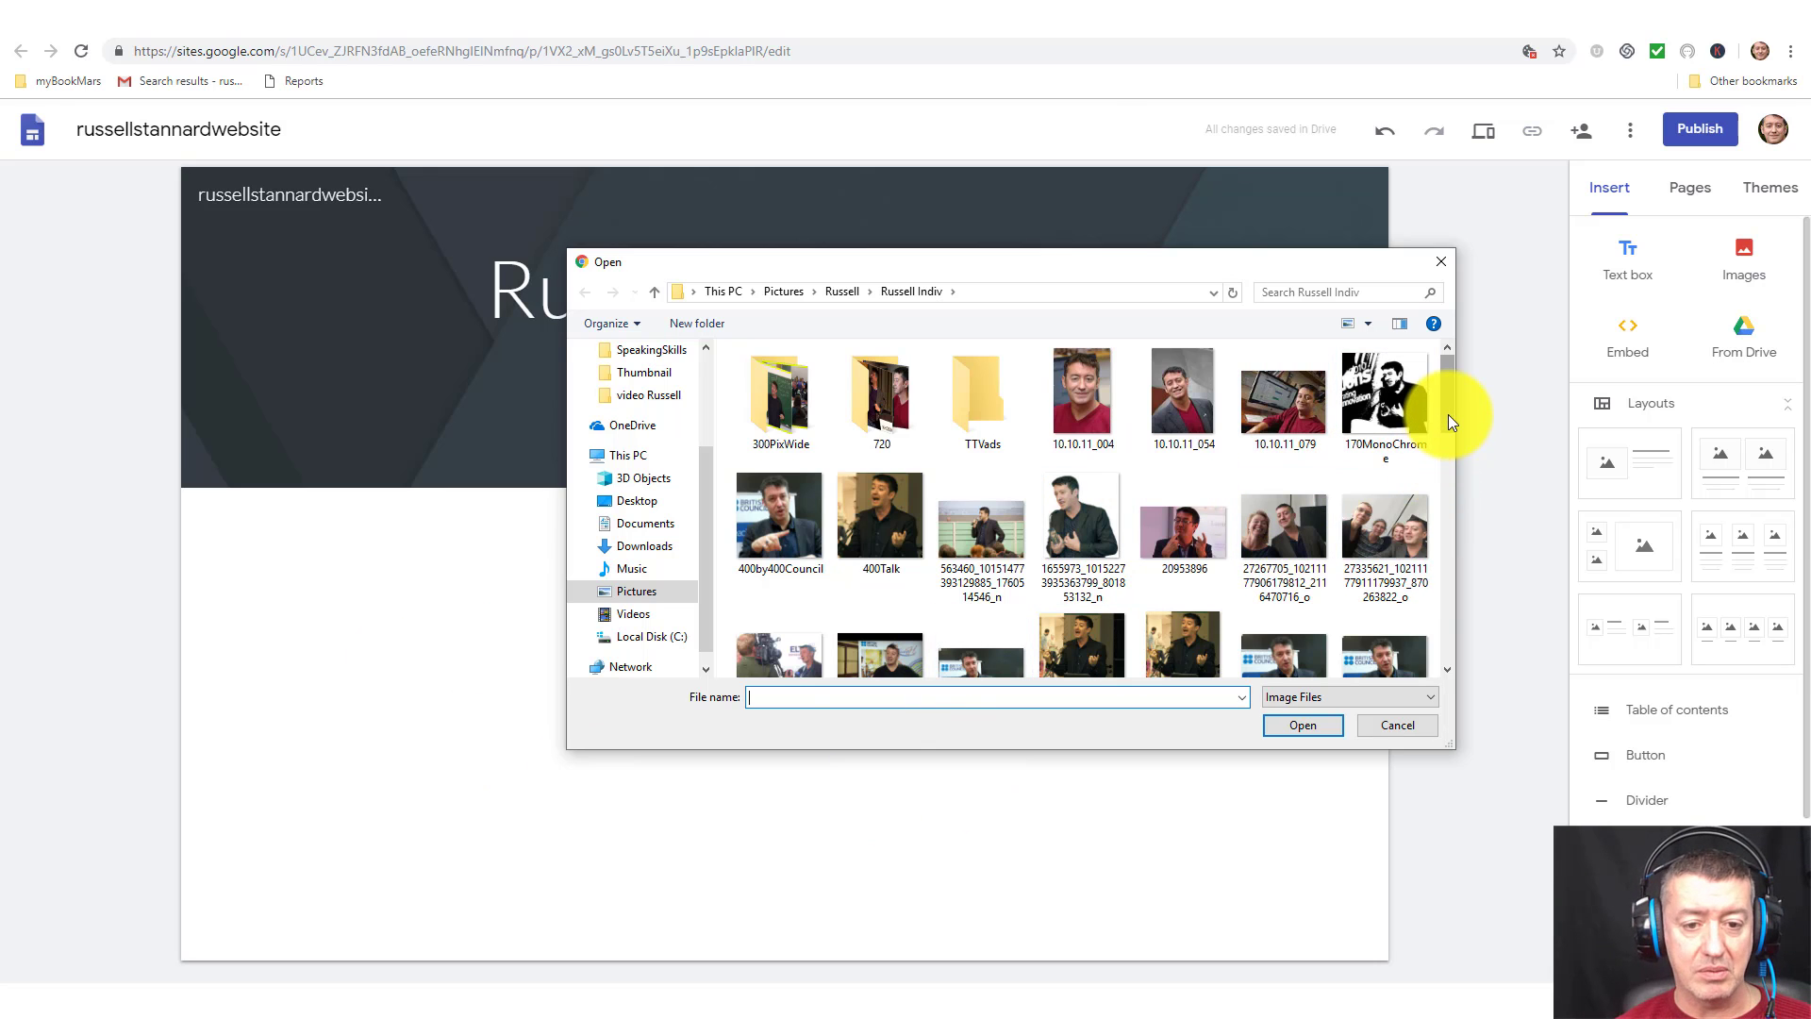
pyautogui.moveTo(1447, 415); pyautogui.dragTo(1374, 515)
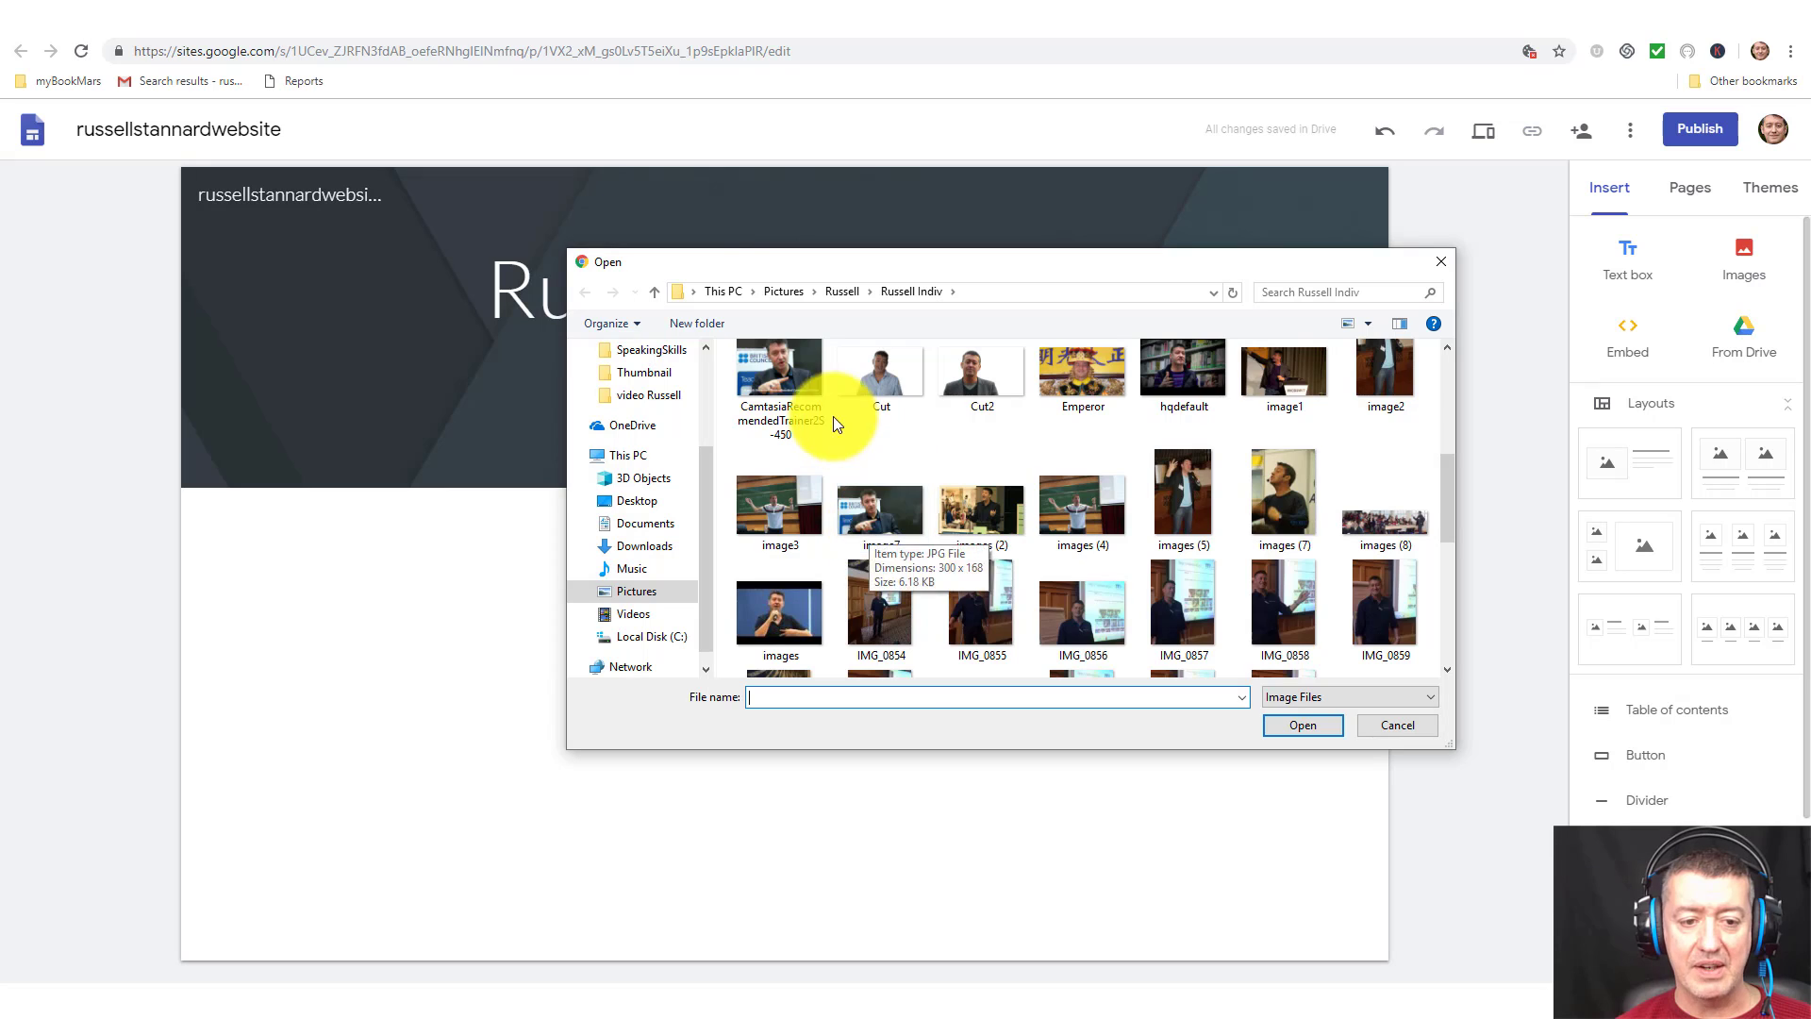
pyautogui.click(794, 366)
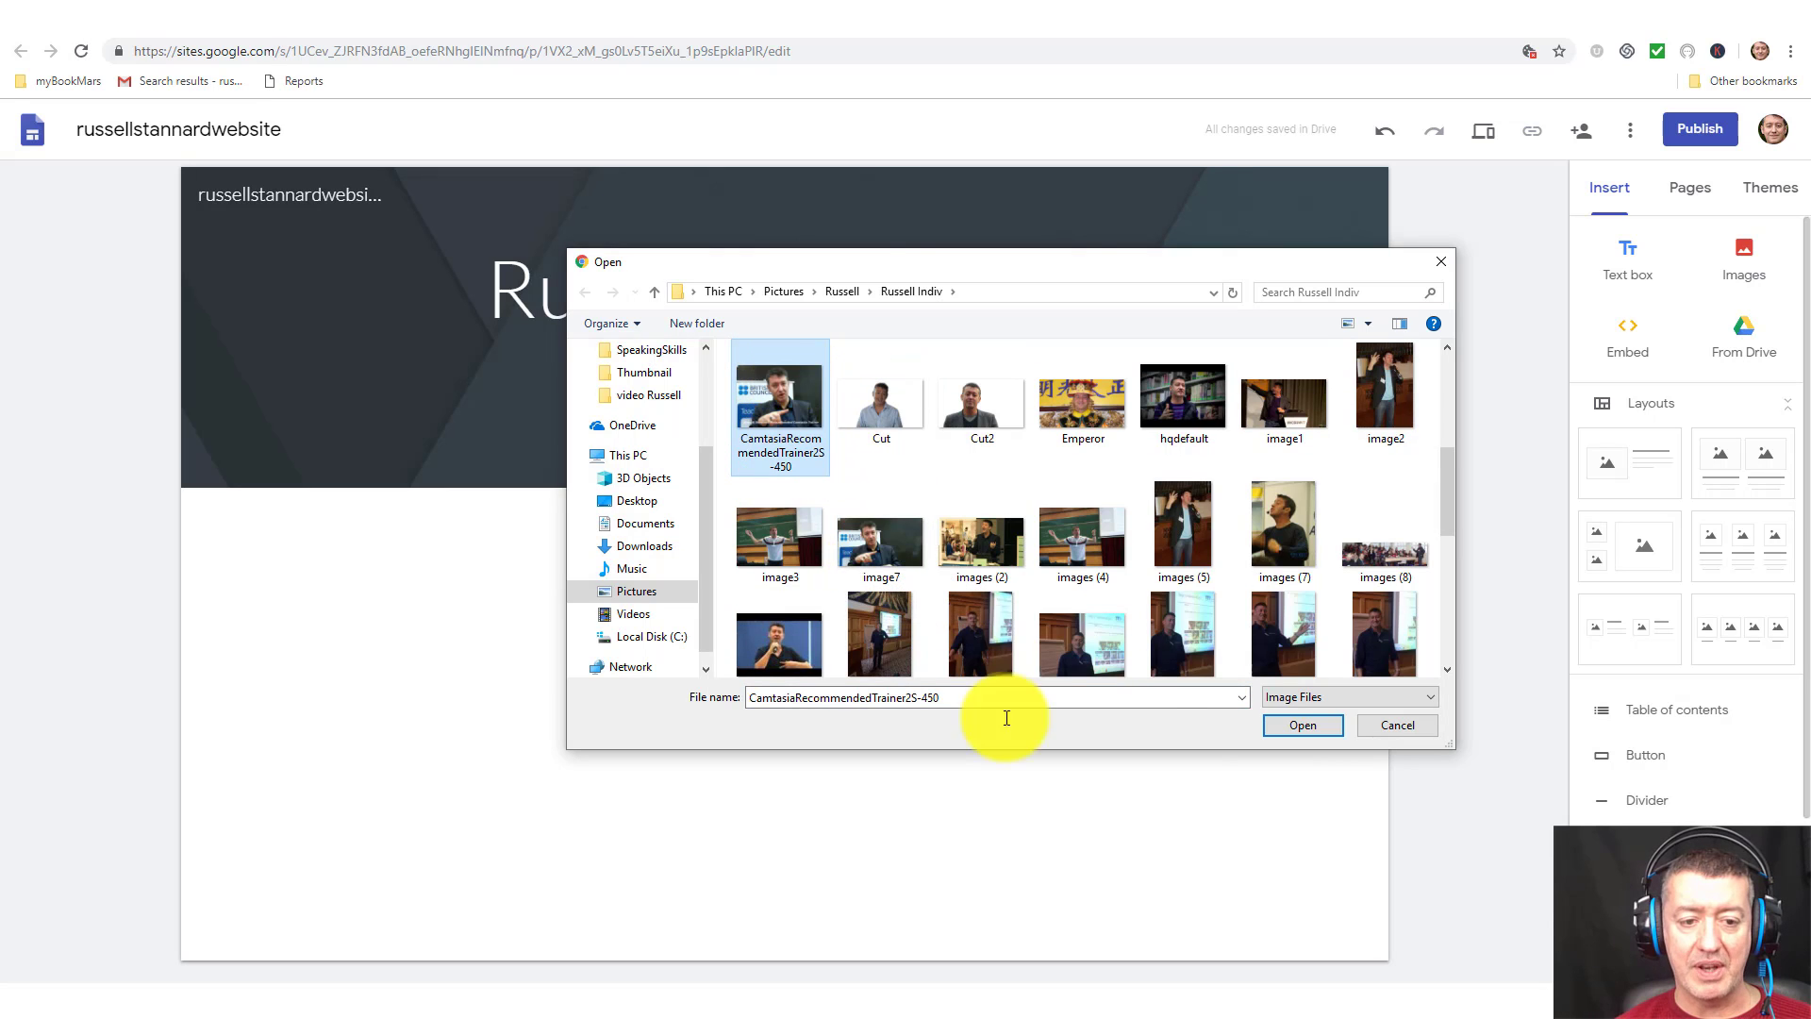
pyautogui.click(1306, 723)
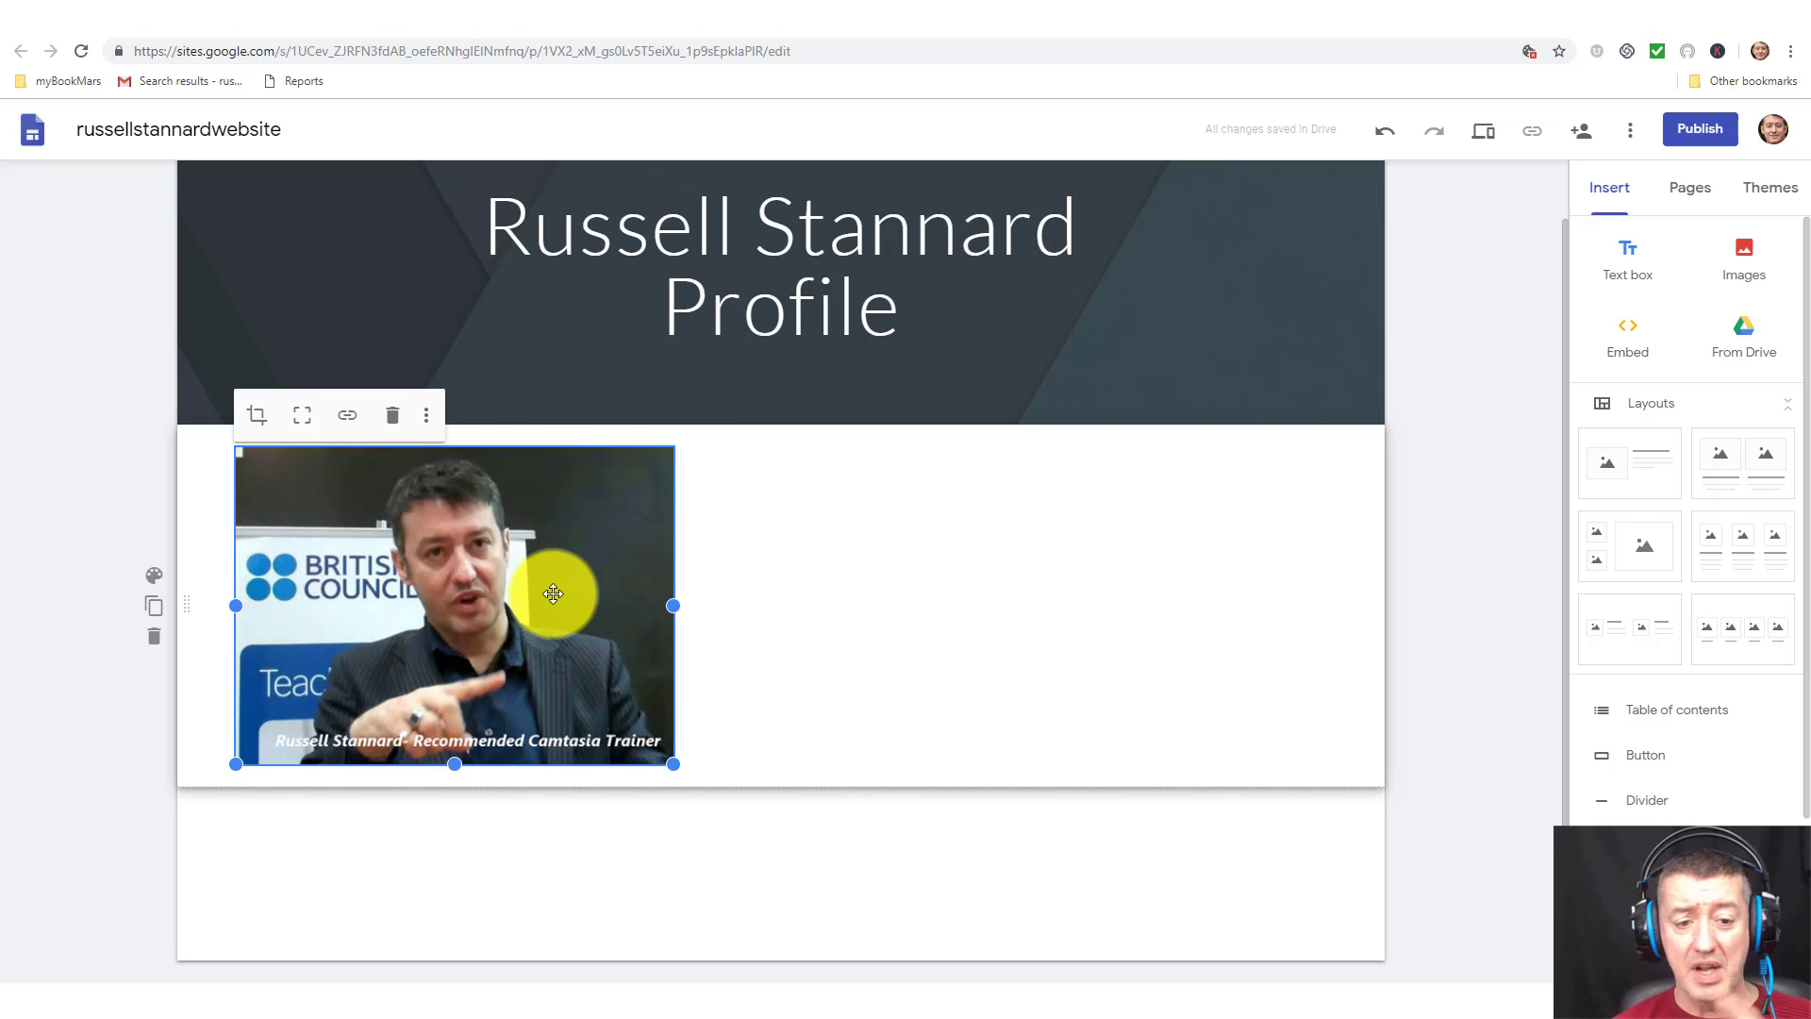
# Enlarge the uploaded photo and insert an empty text box to its right.
pyautogui.moveTo(553, 592); pyautogui.dragTo(439, 575)
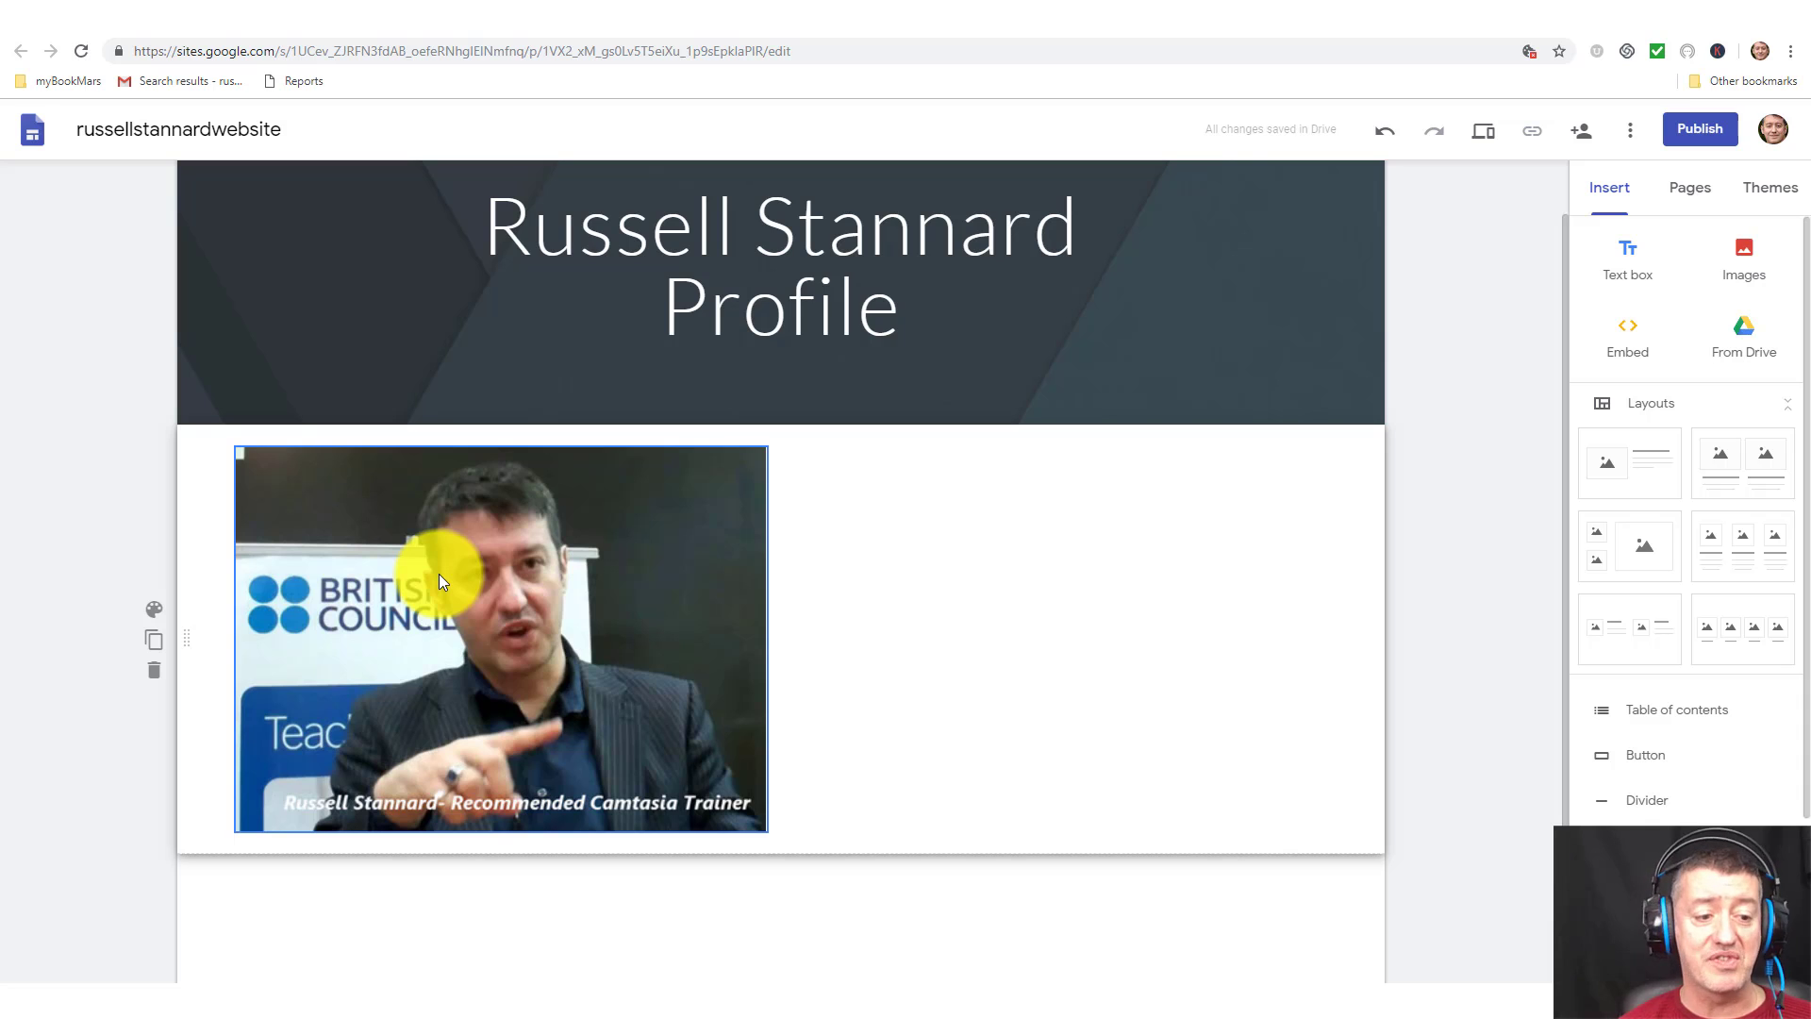
pyautogui.click(678, 578)
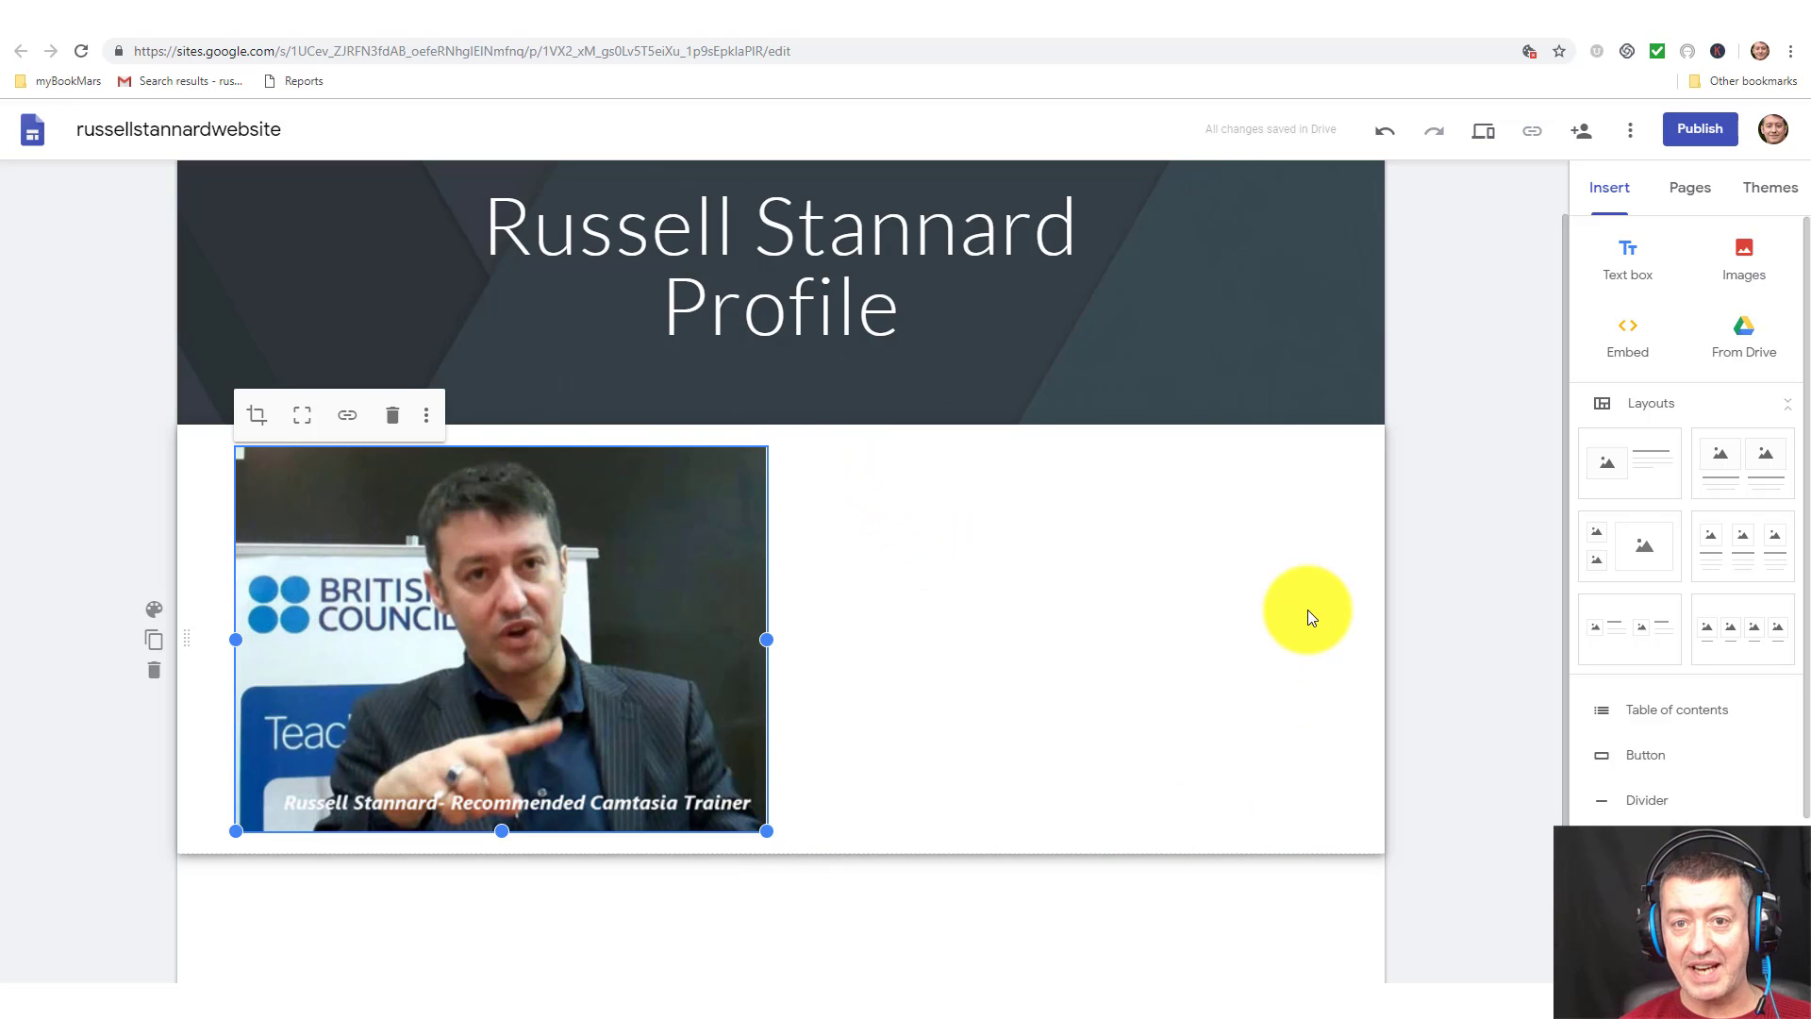
pyautogui.doubleClick(957, 518)
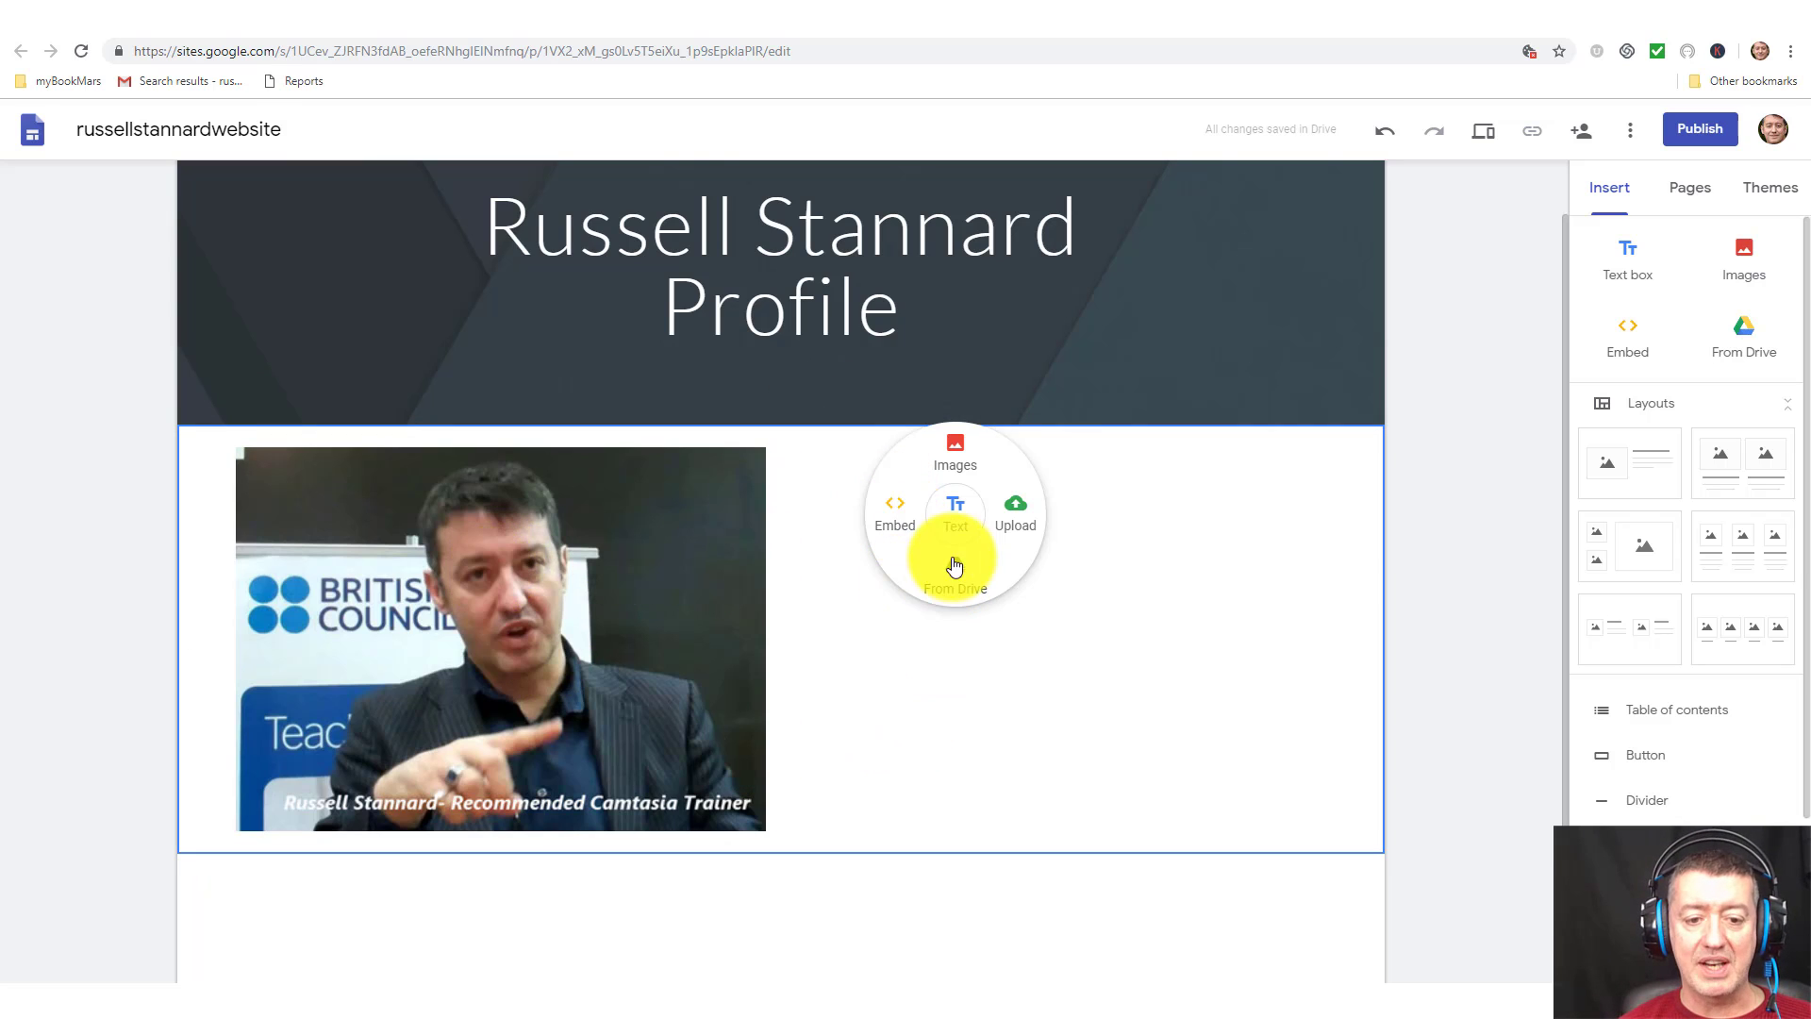
pyautogui.click(956, 518)
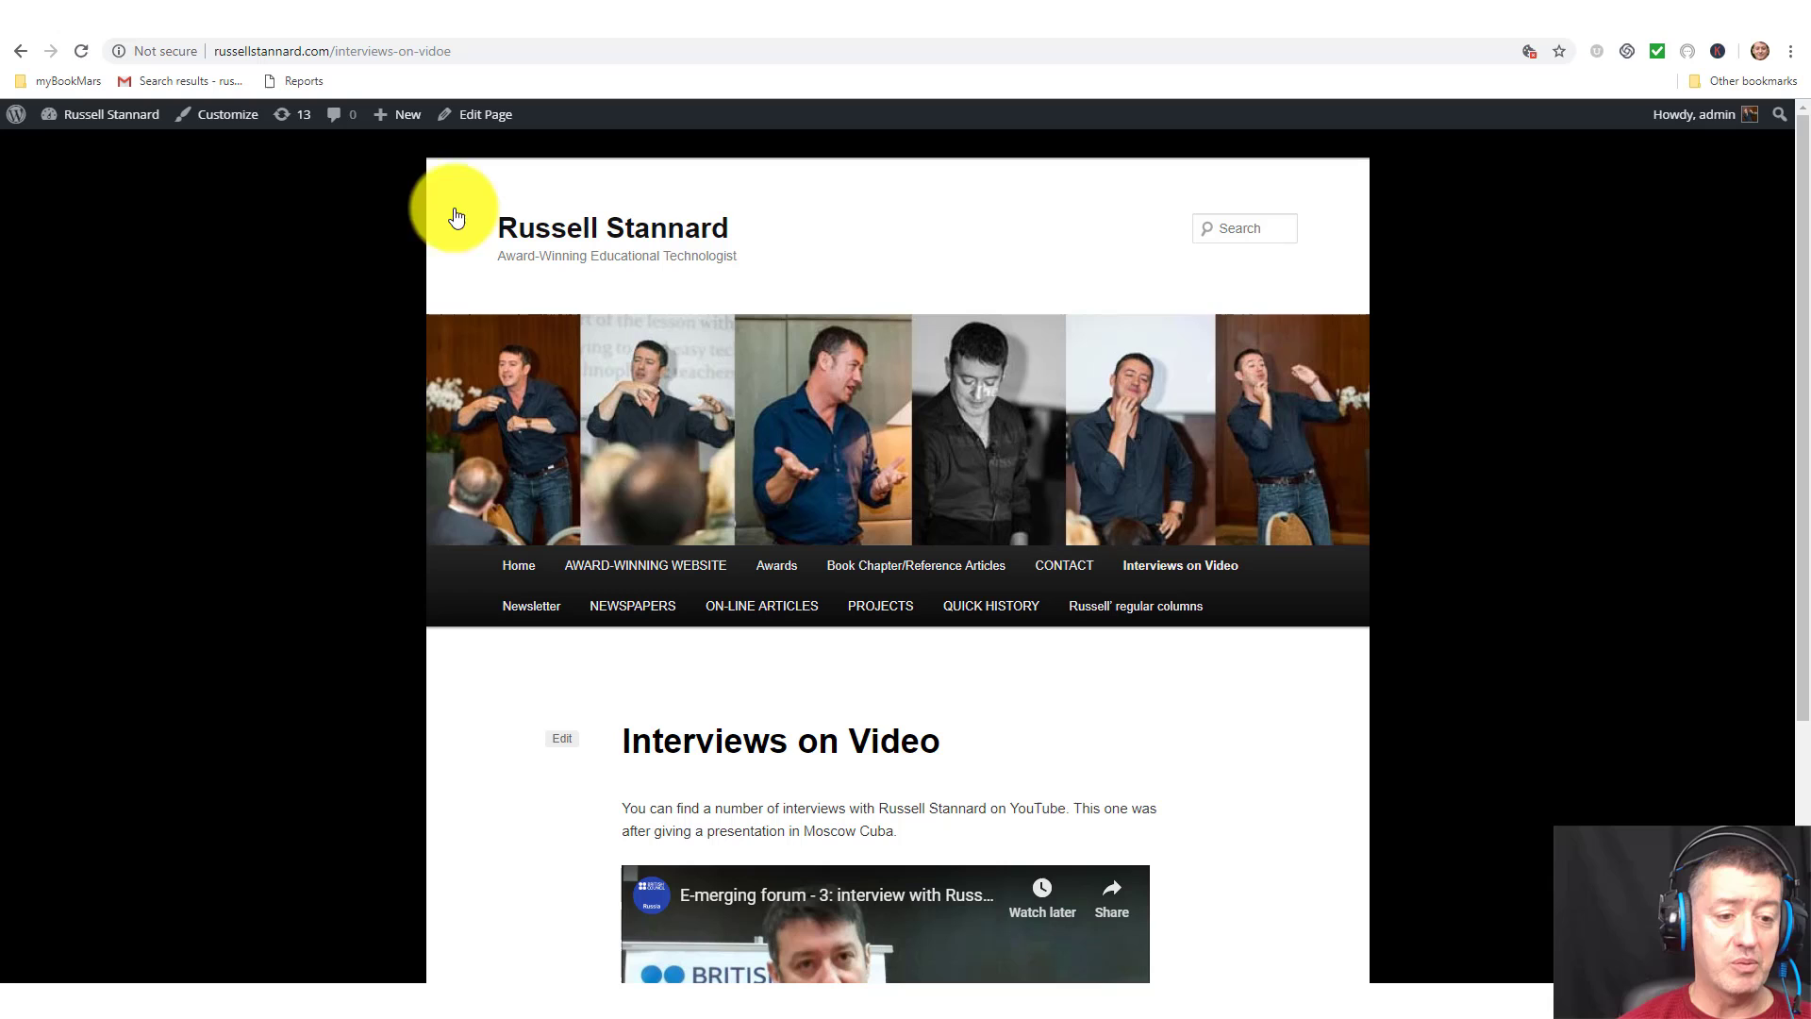
# Copy the first biography paragraph from the WordPress home page, then return to Google Sites.
pyautogui.click(518, 565)
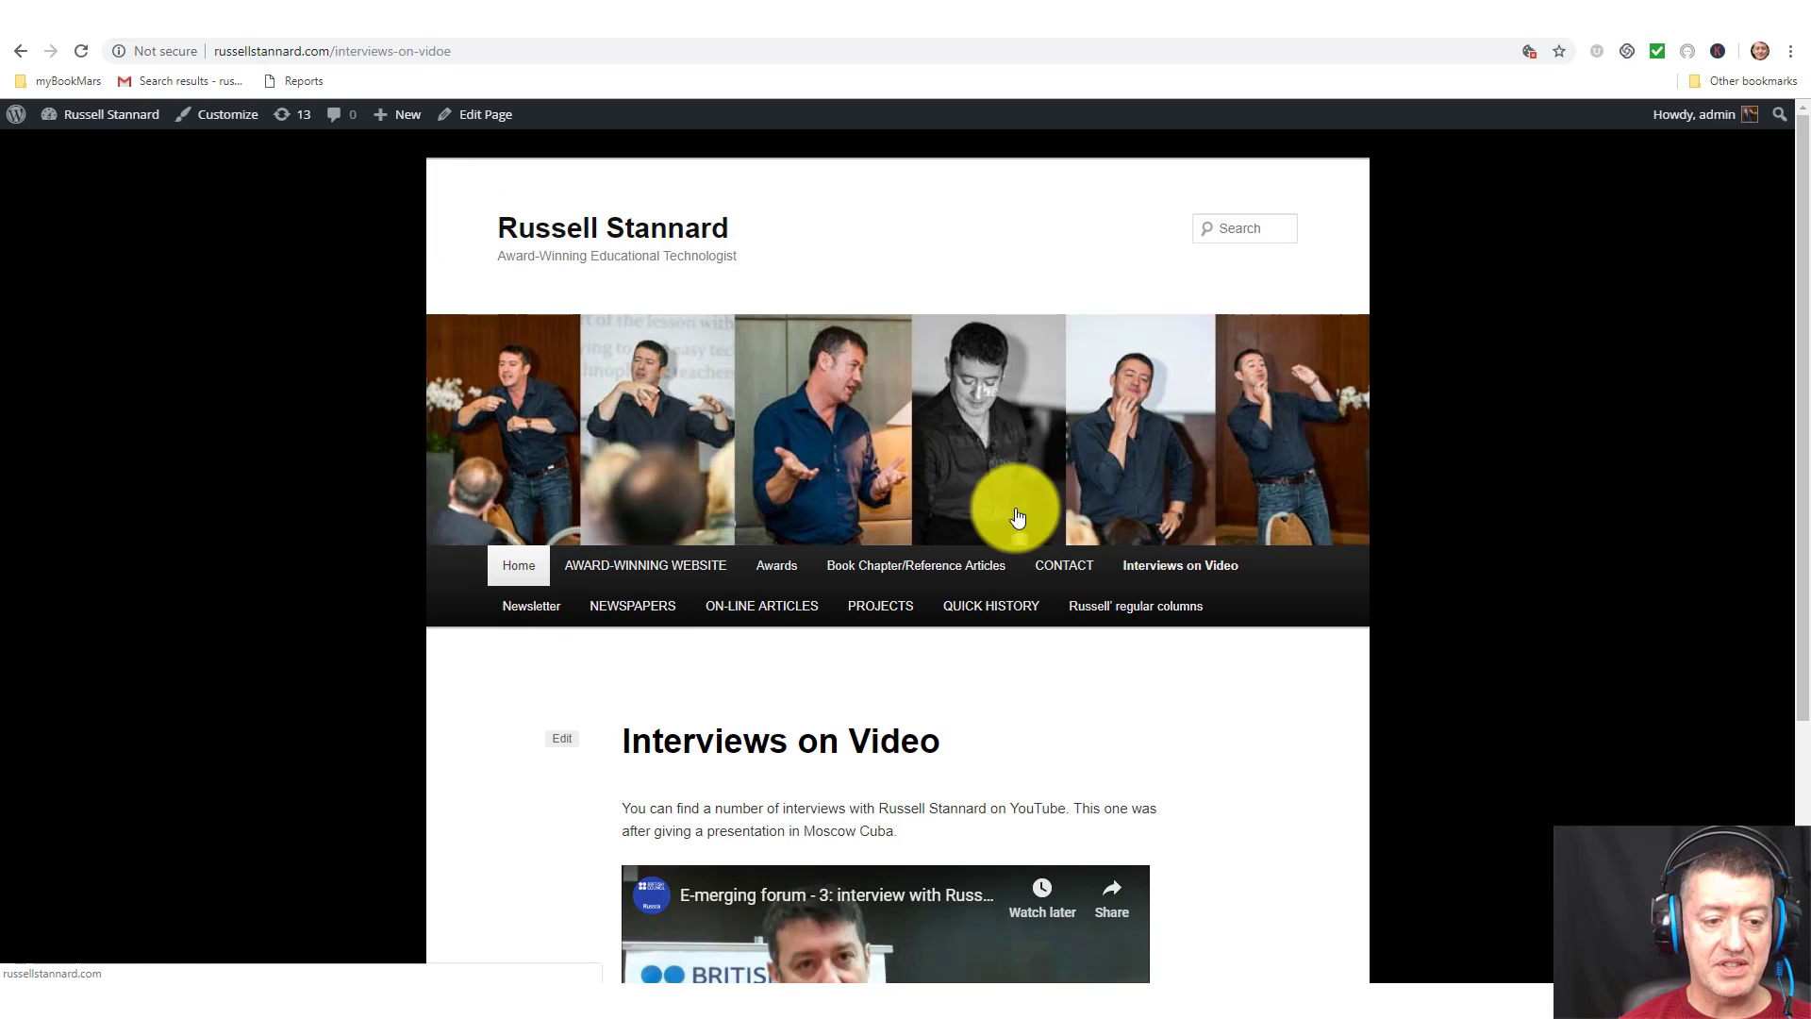
pyautogui.moveTo(1794, 364)
pyautogui.mouseDown()
pyautogui.moveTo(1778, 727)
pyautogui.moveTo(1795, 355)
pyautogui.mouseUp()
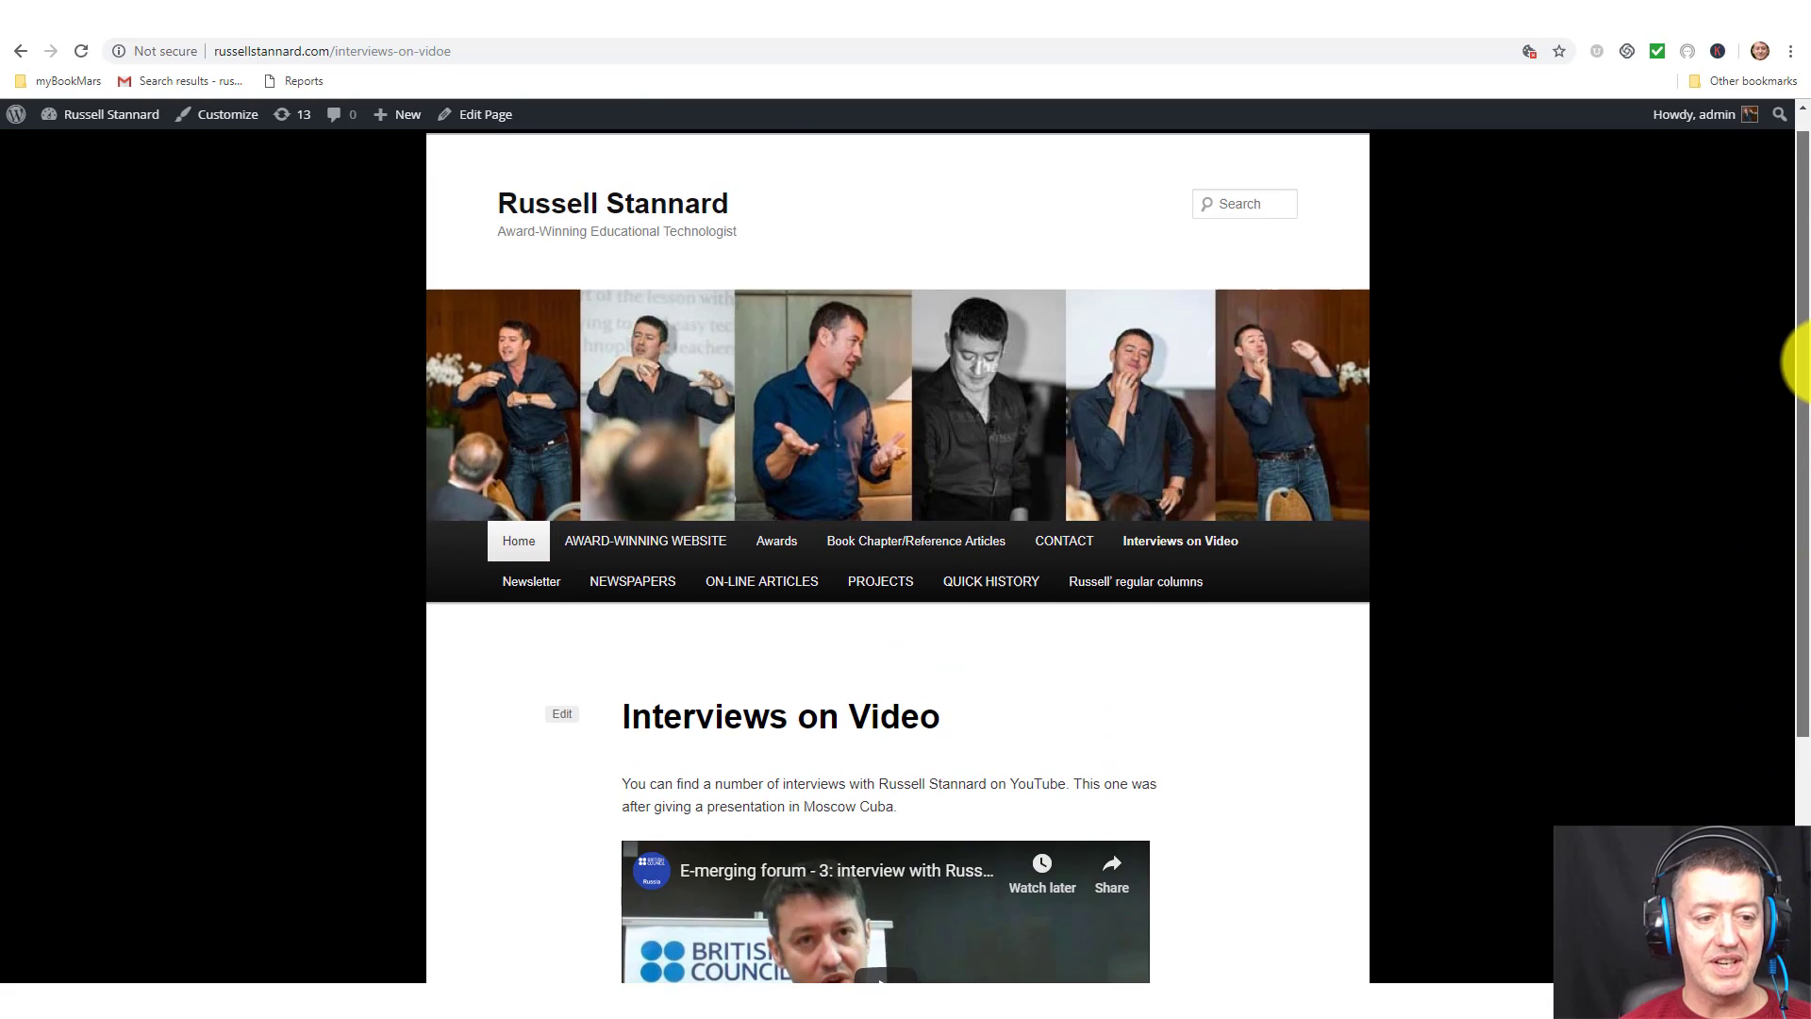
pyautogui.click(518, 554)
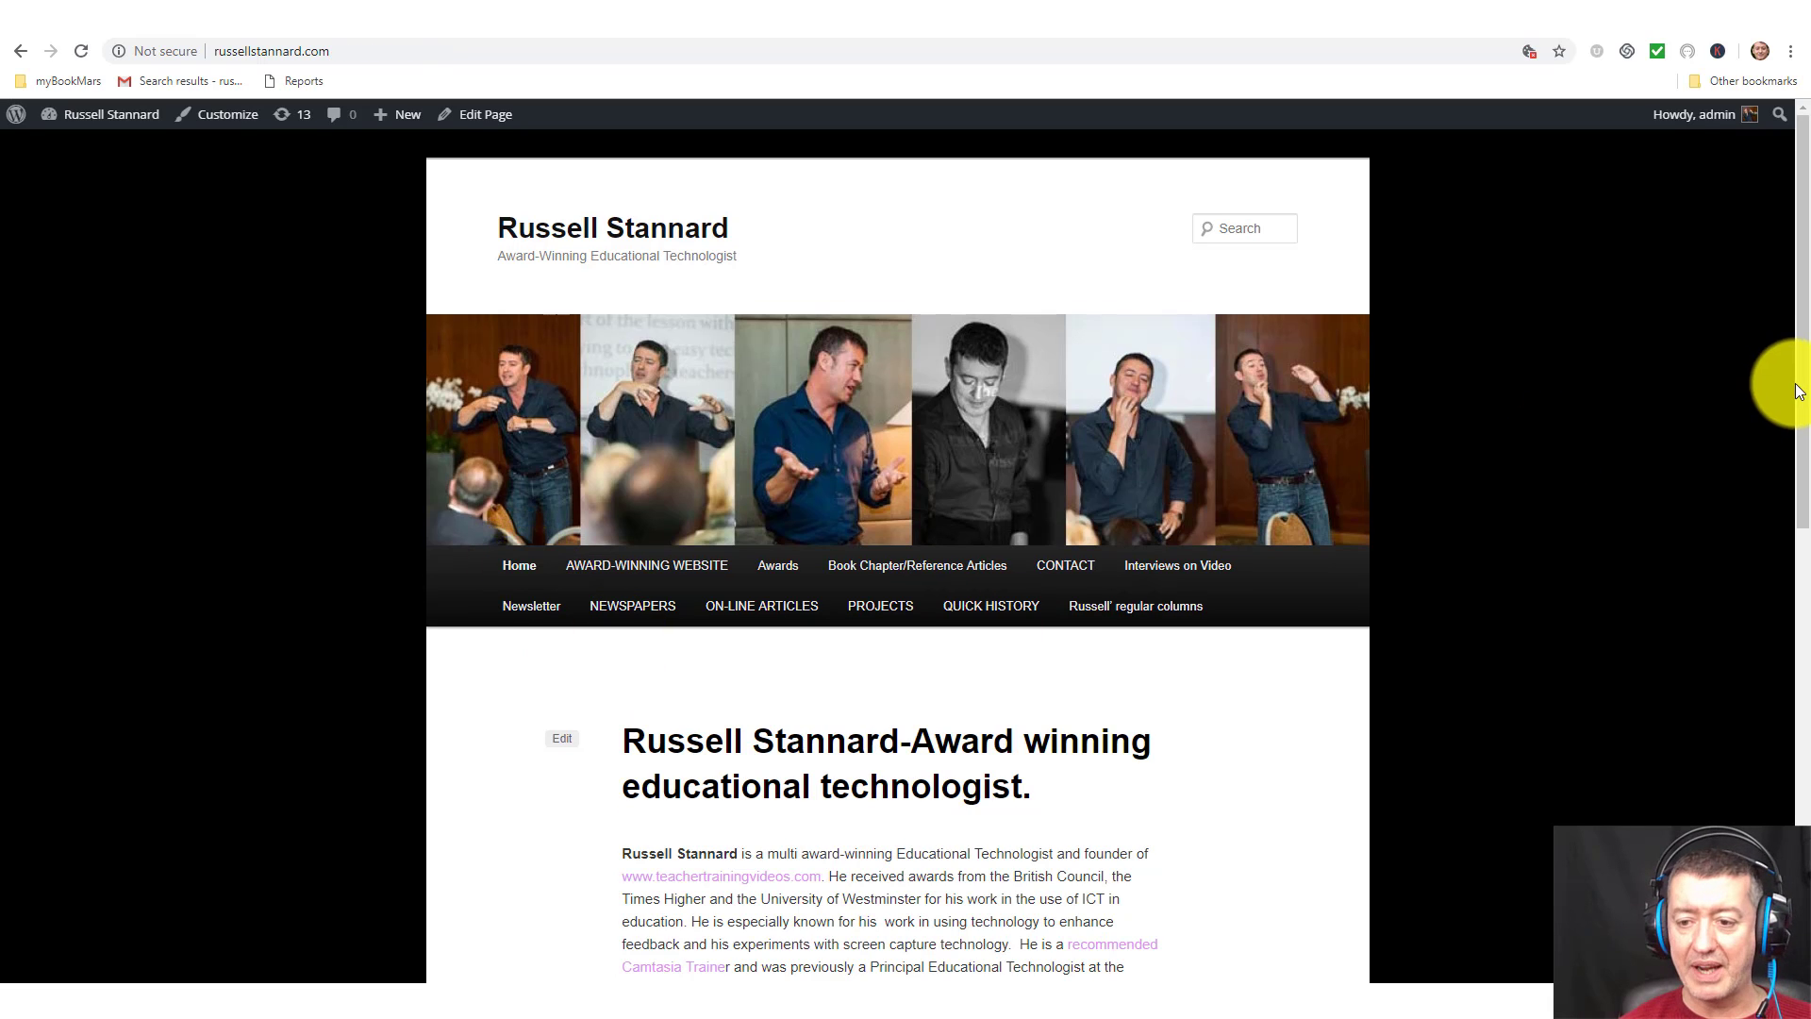
pyautogui.moveTo(1794, 384); pyautogui.dragTo(1757, 602)
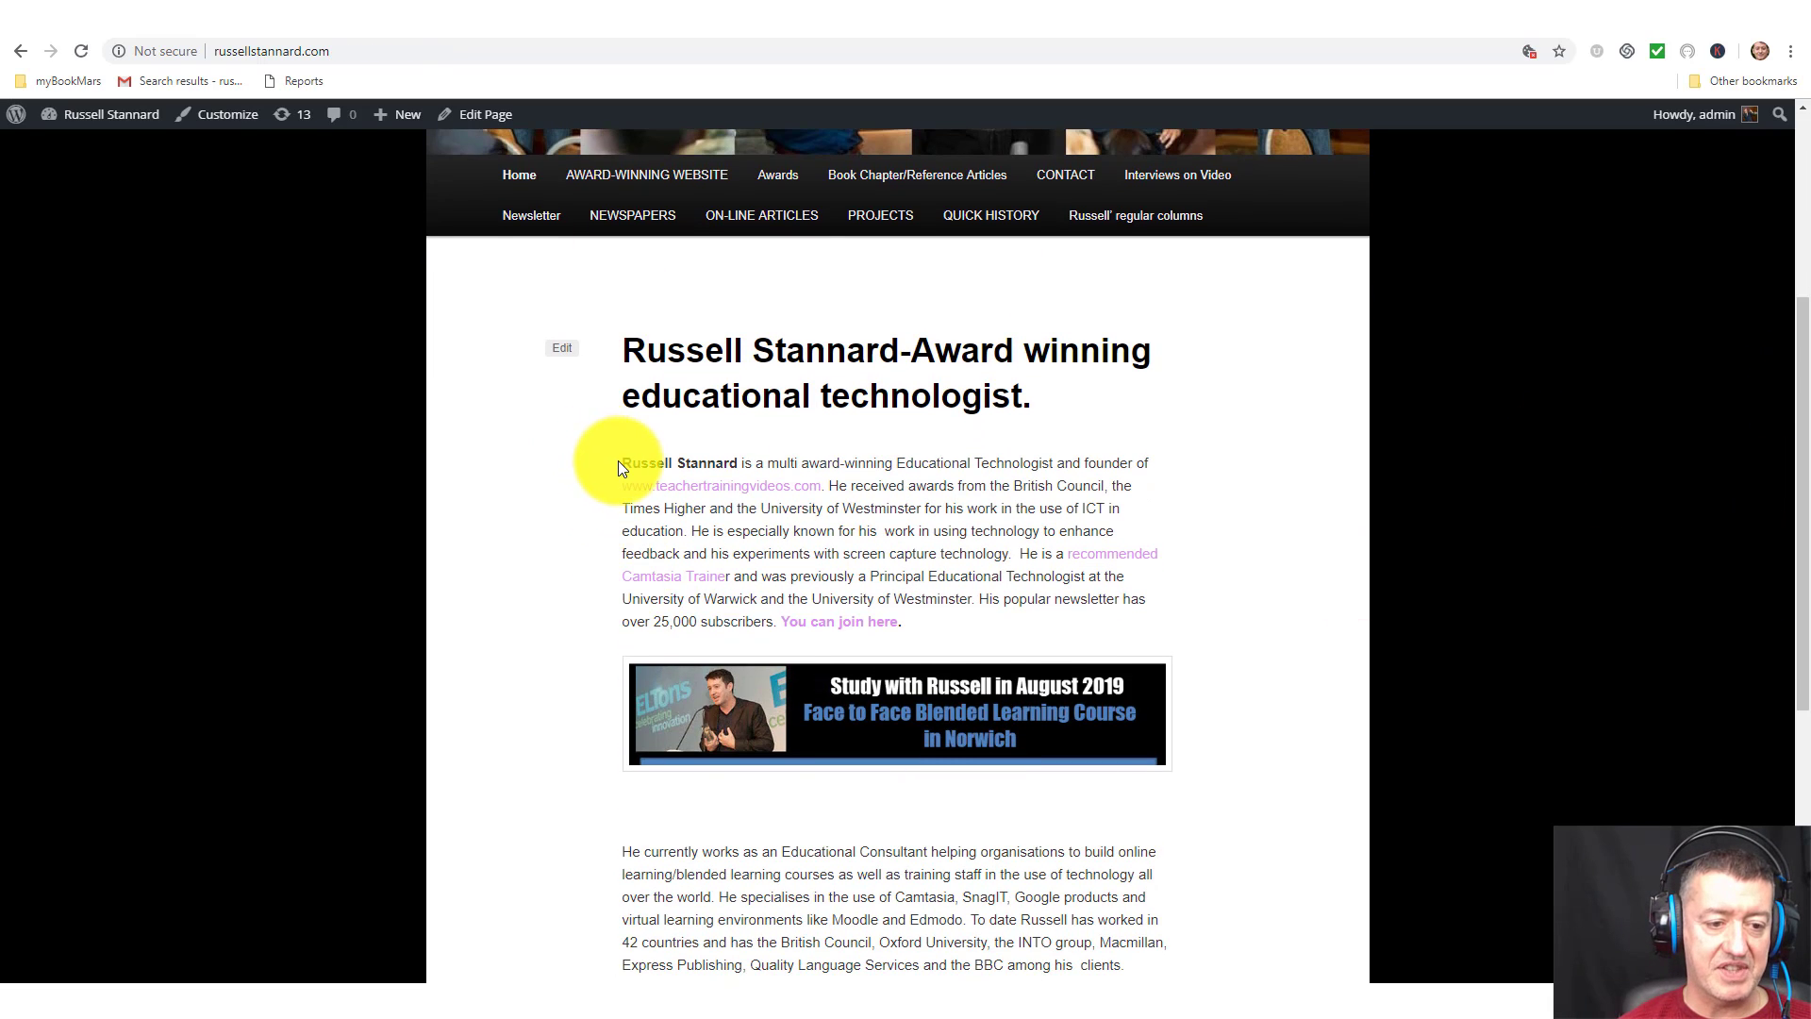
pyautogui.moveTo(620, 462); pyautogui.dragTo(1144, 620)
pyautogui.hotkey('ctrl', 'c')
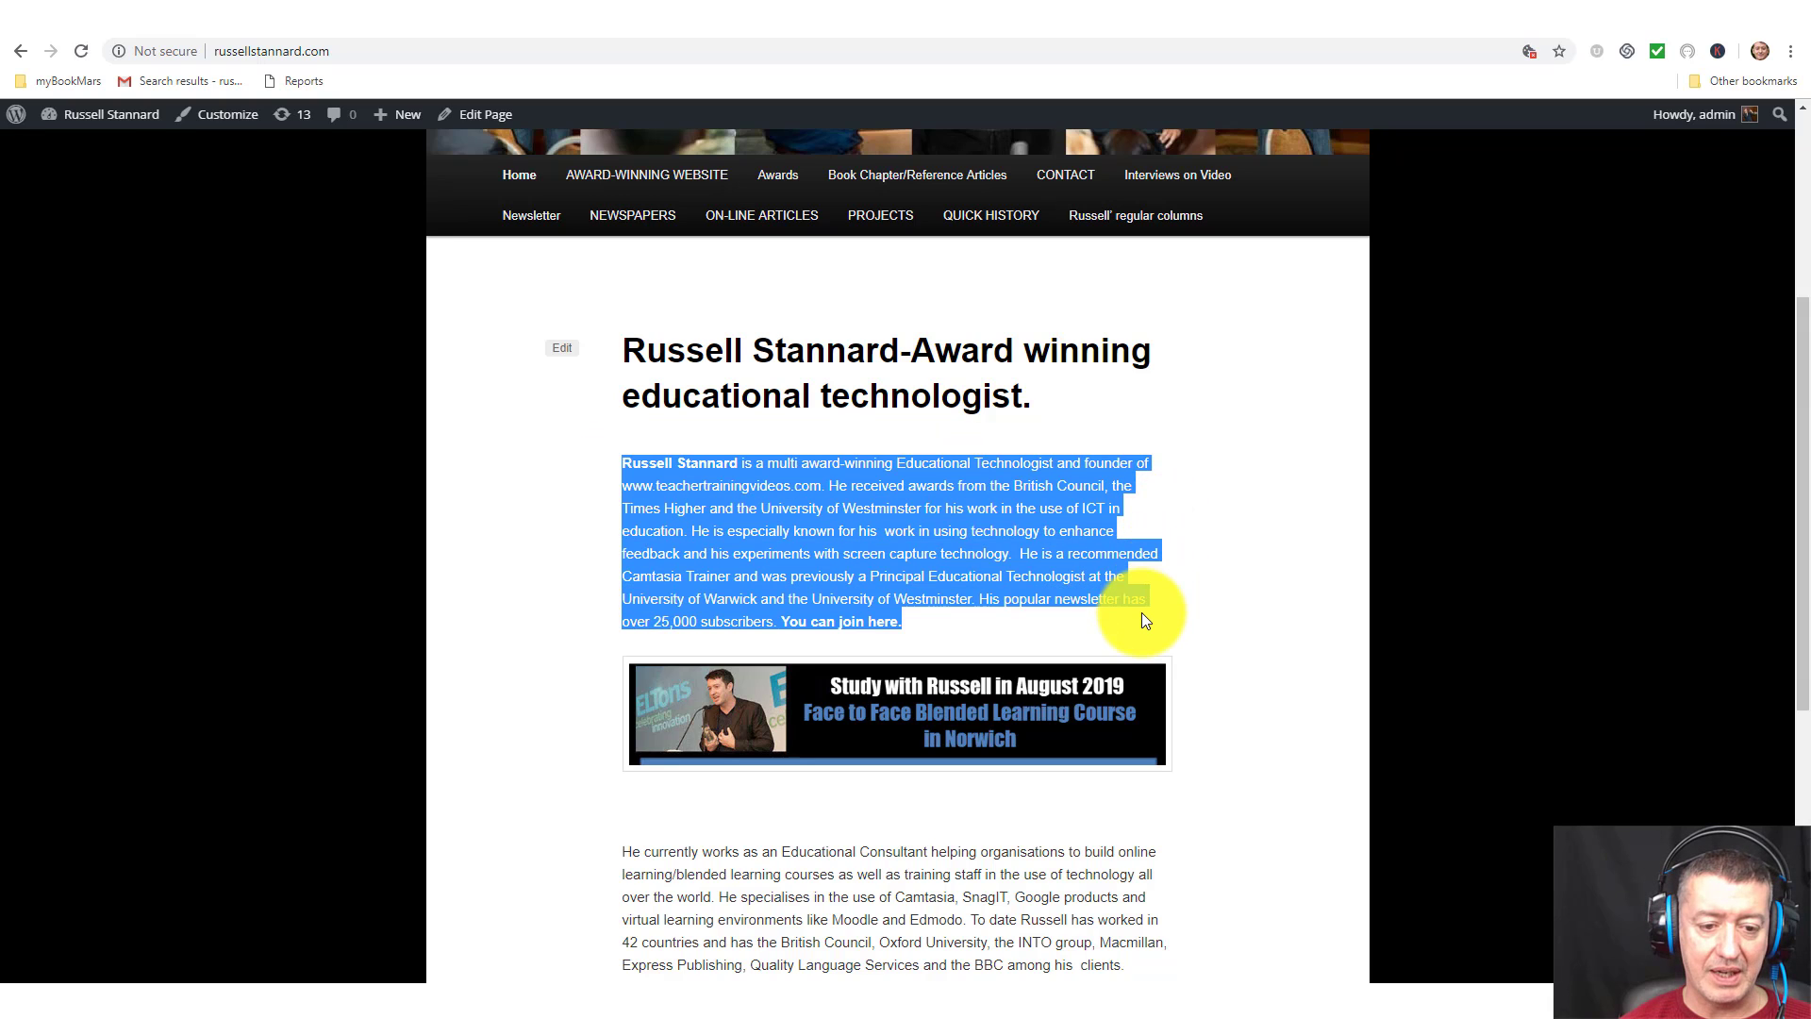
pyautogui.rightClick(1008, 526)
pyautogui.click(1061, 545)
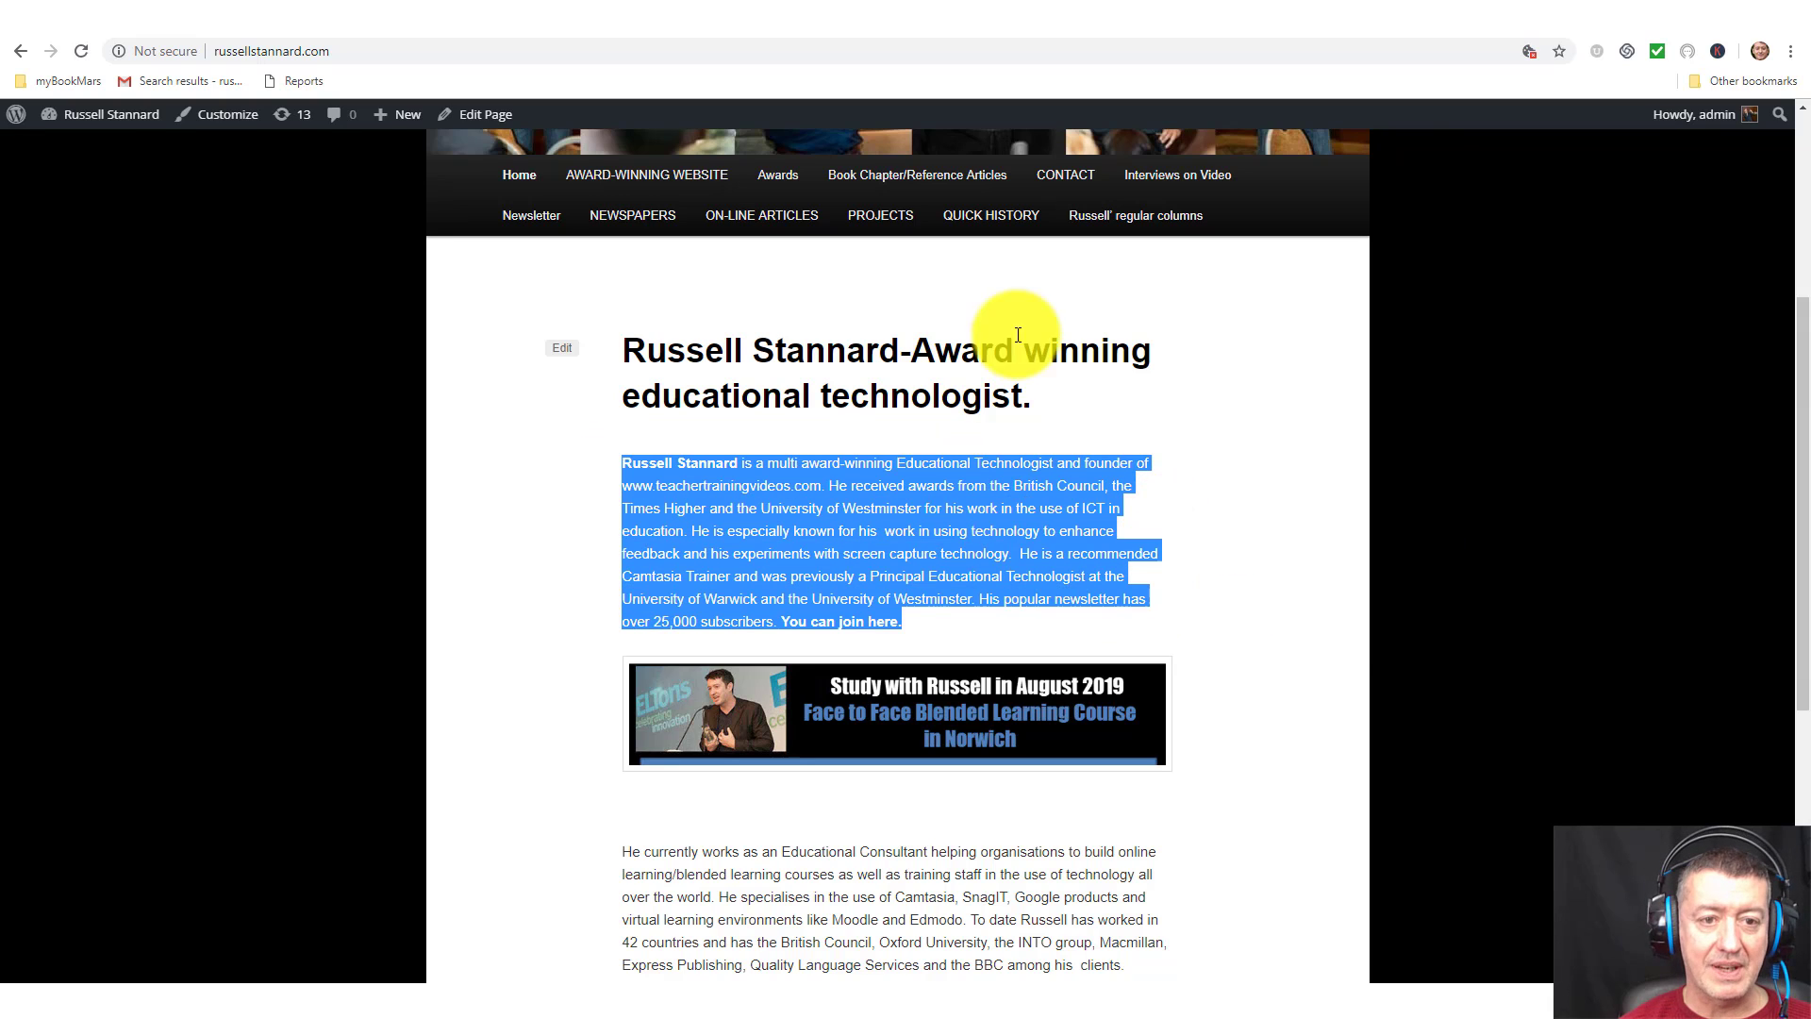
pyautogui.click(1005, 33)
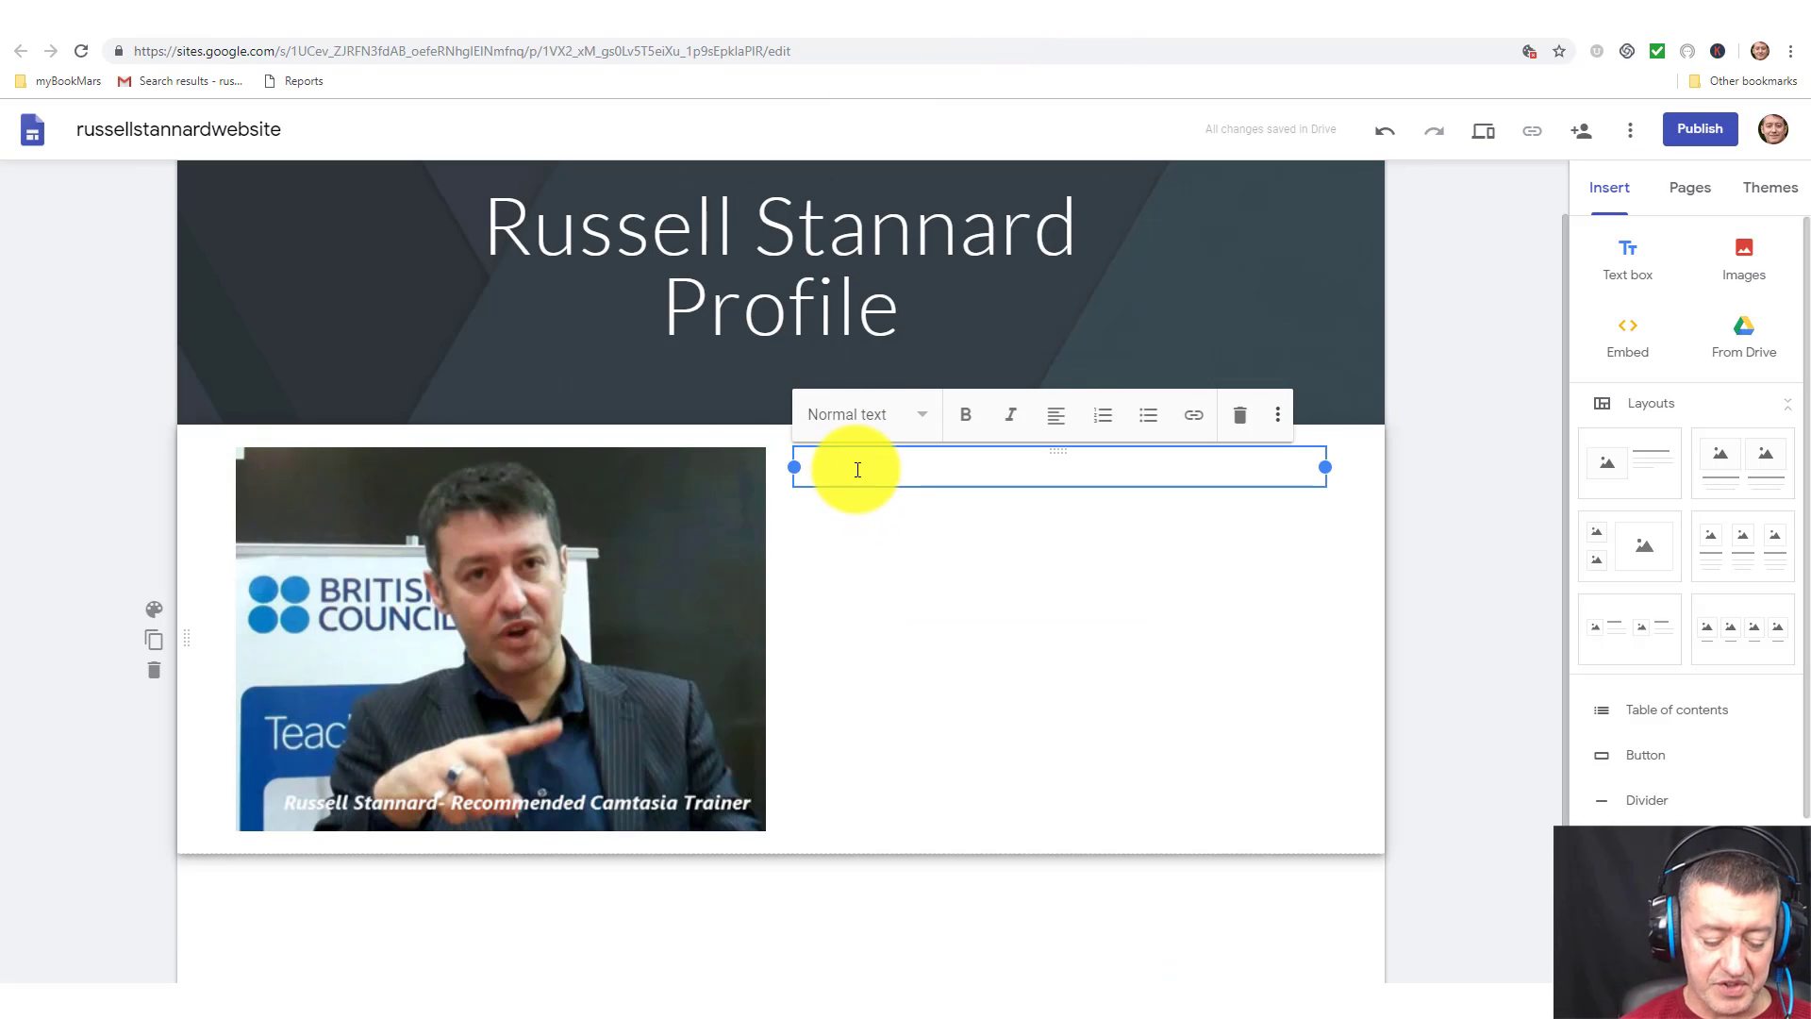
# Paste the copied biography paragraph into the text box beside the photo.
pyautogui.hotkey('ctrl', 'v')
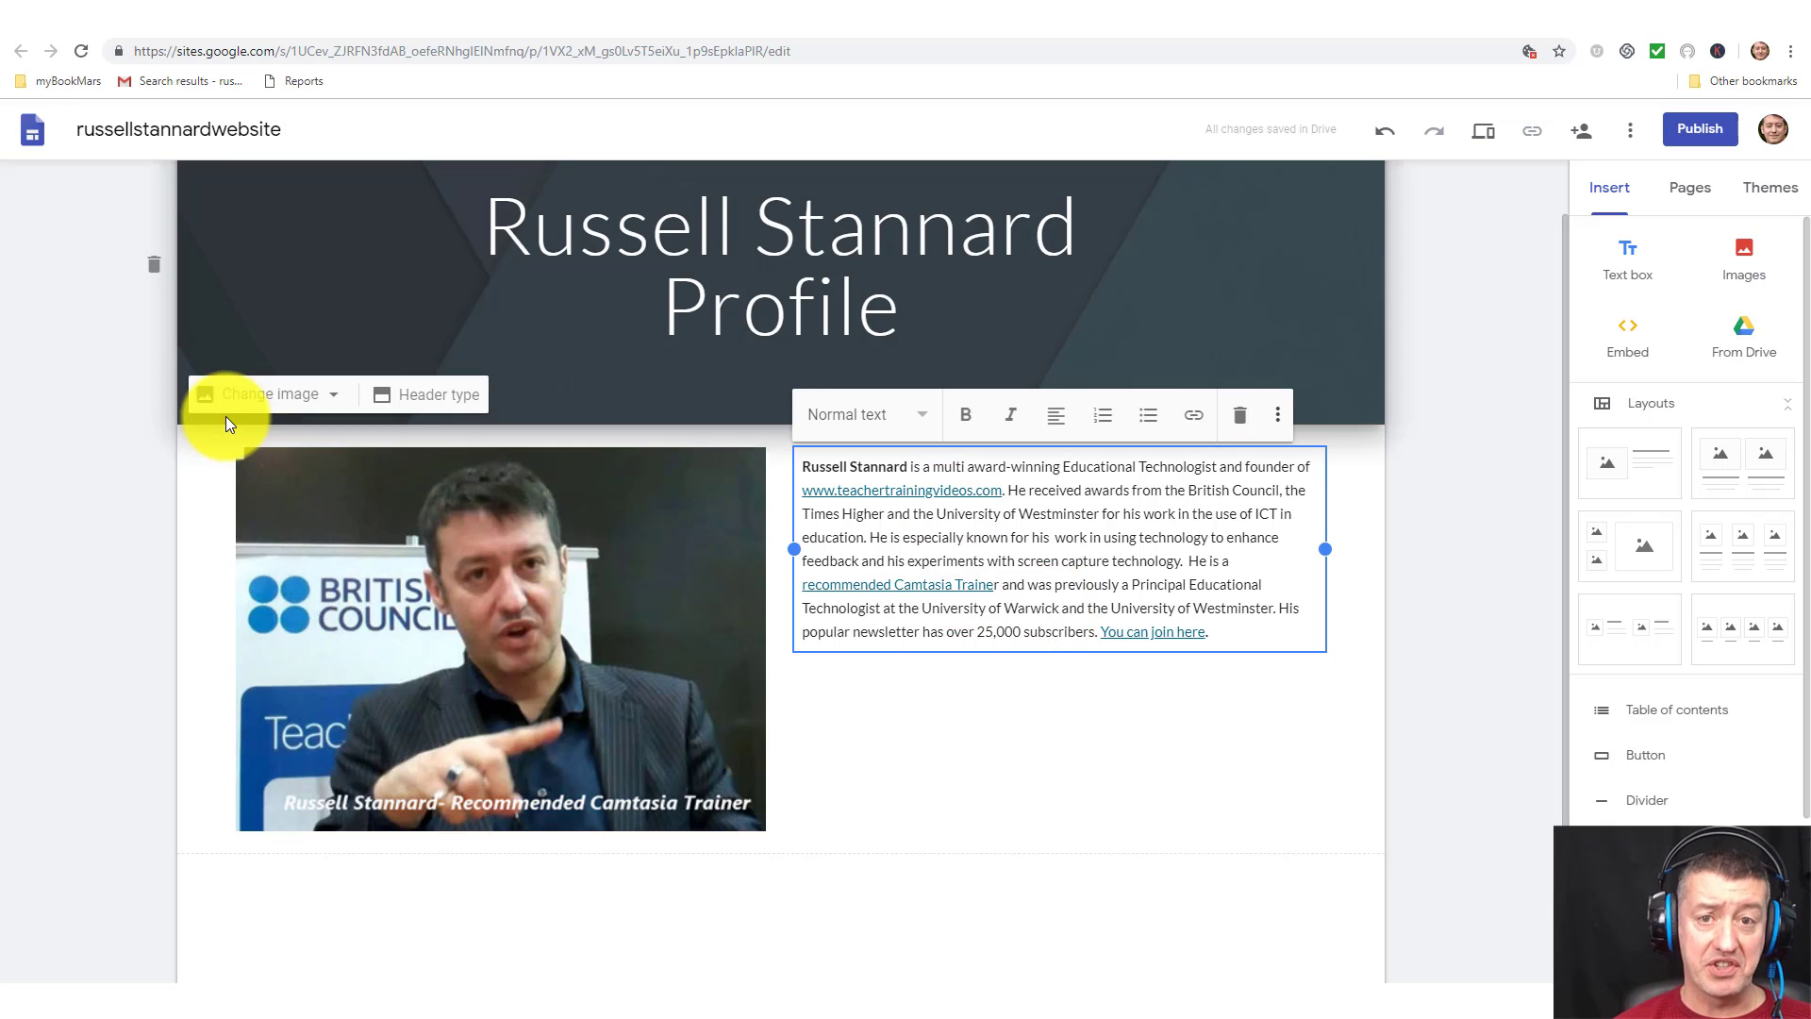
pyautogui.click(474, 585)
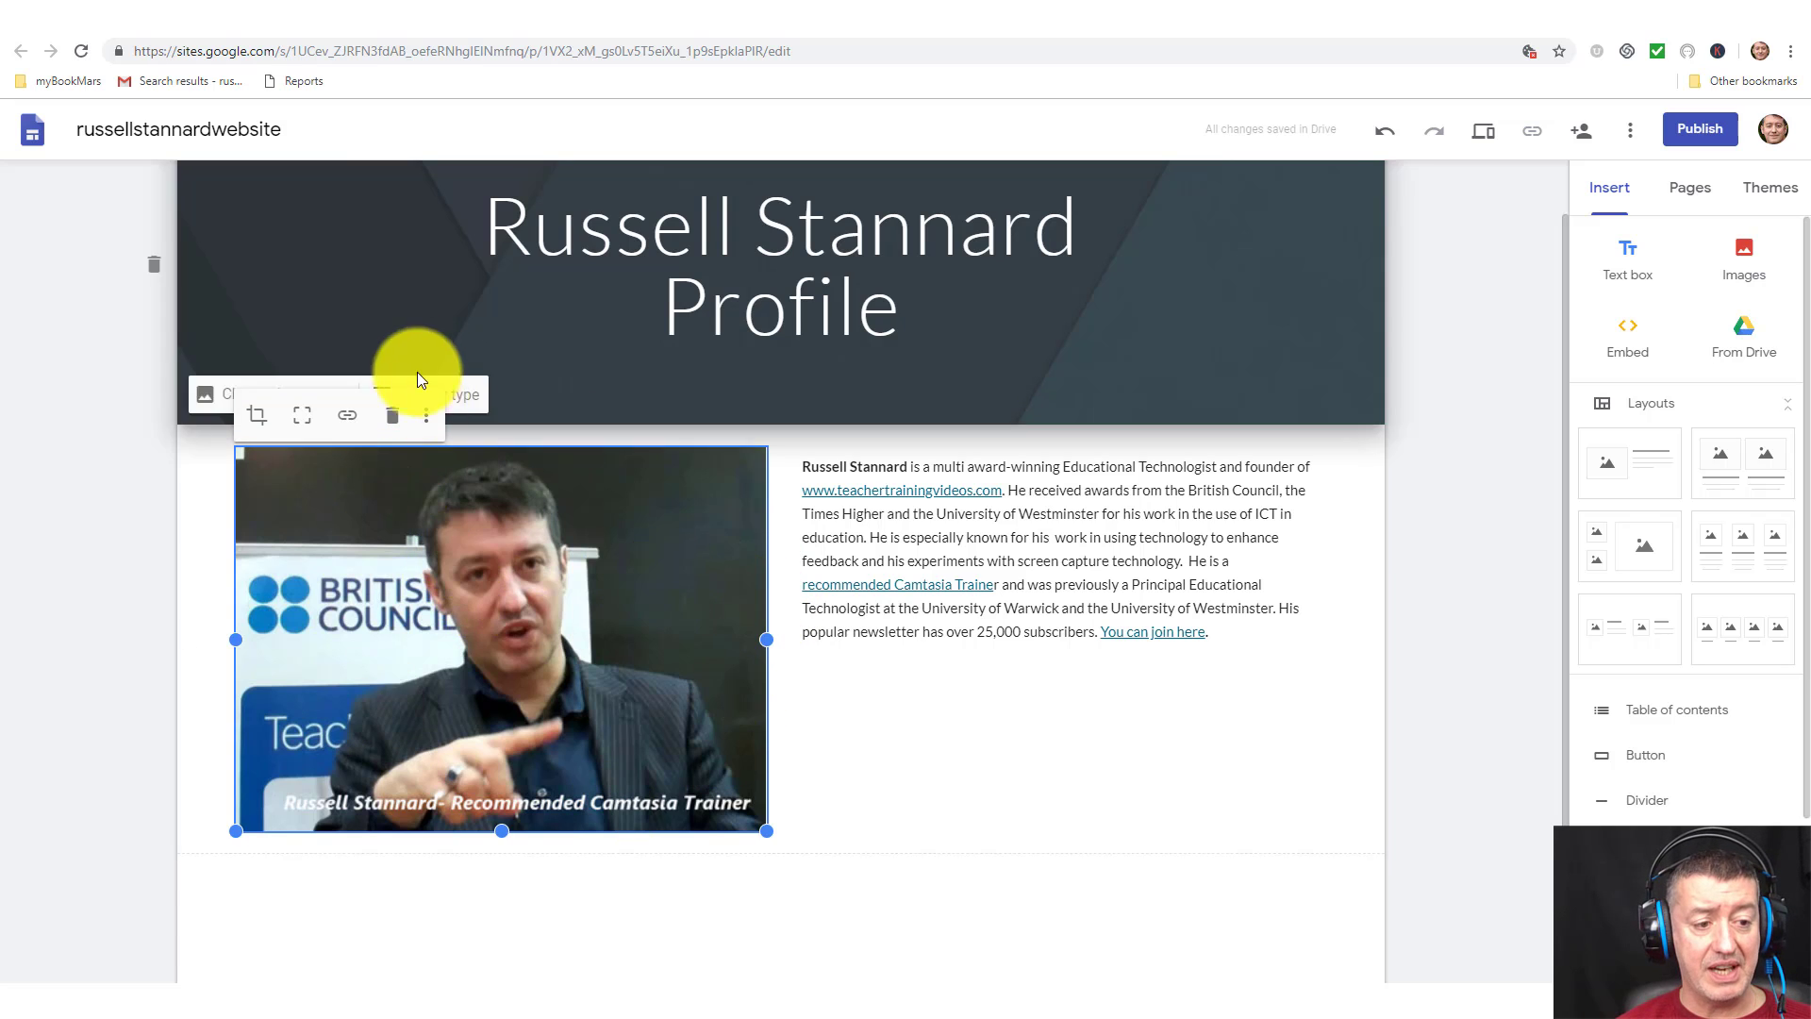
pyautogui.click(347, 417)
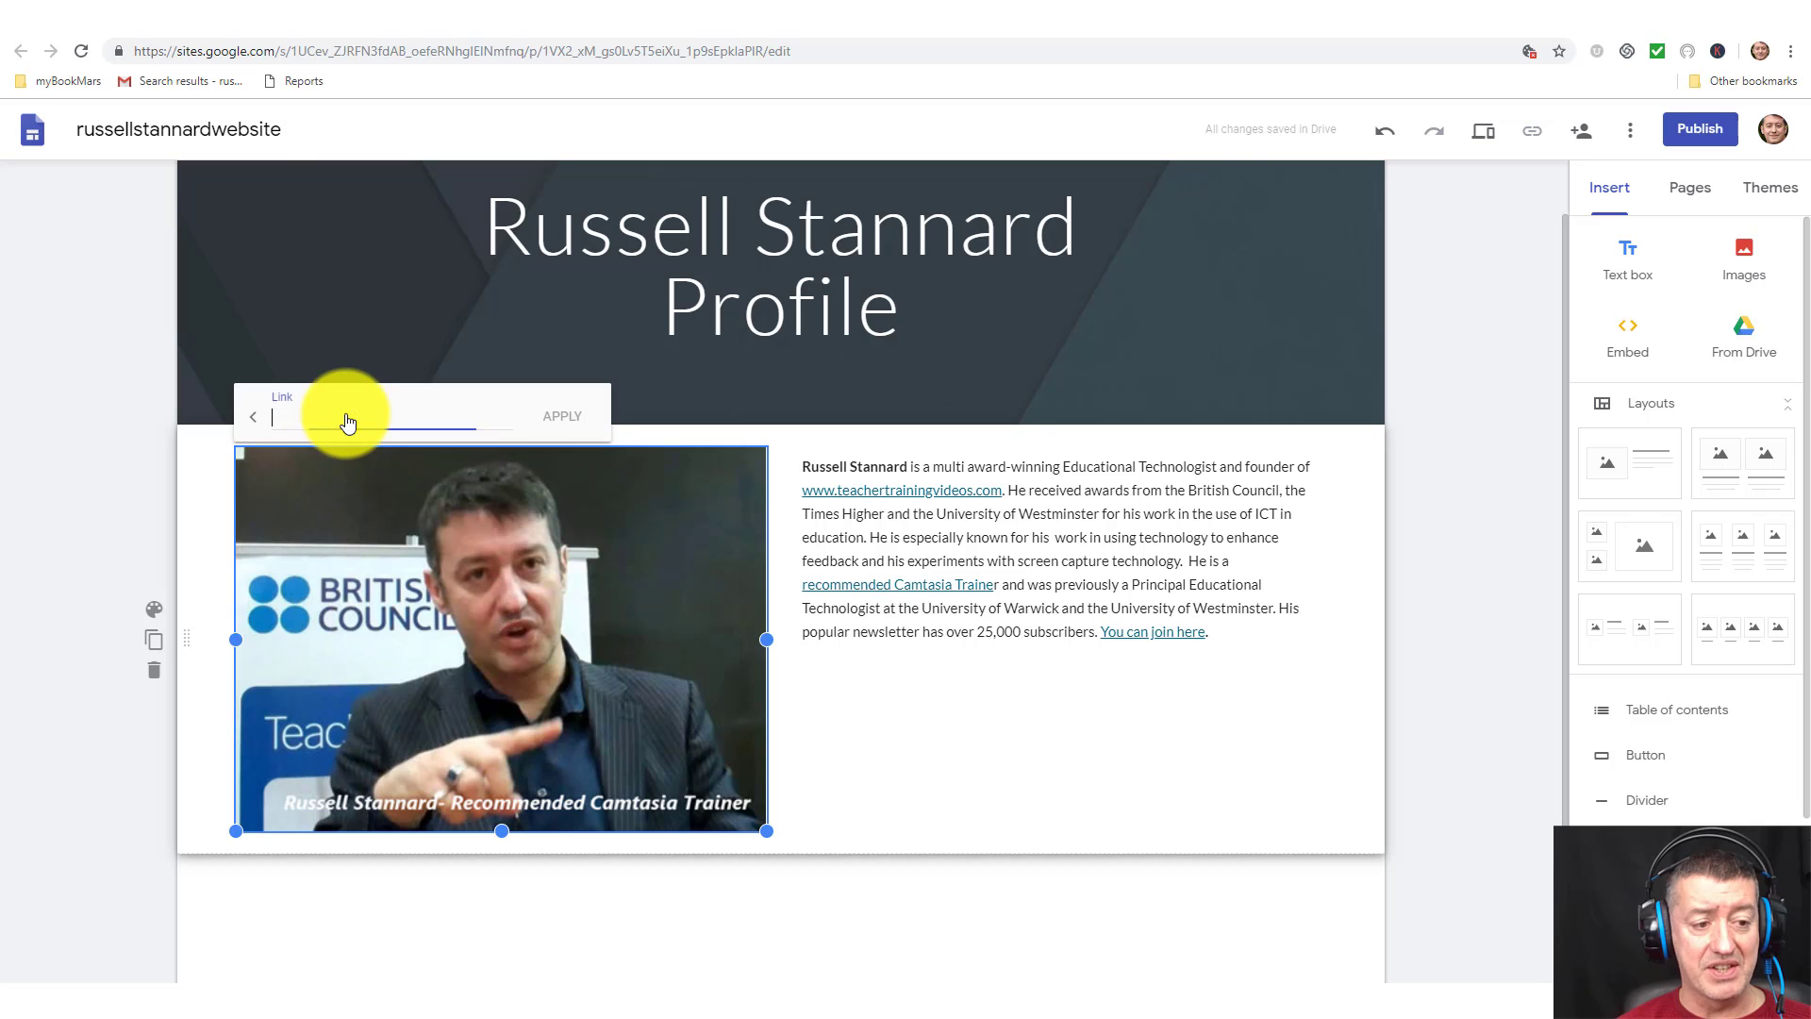
pyautogui.click(181, 20)
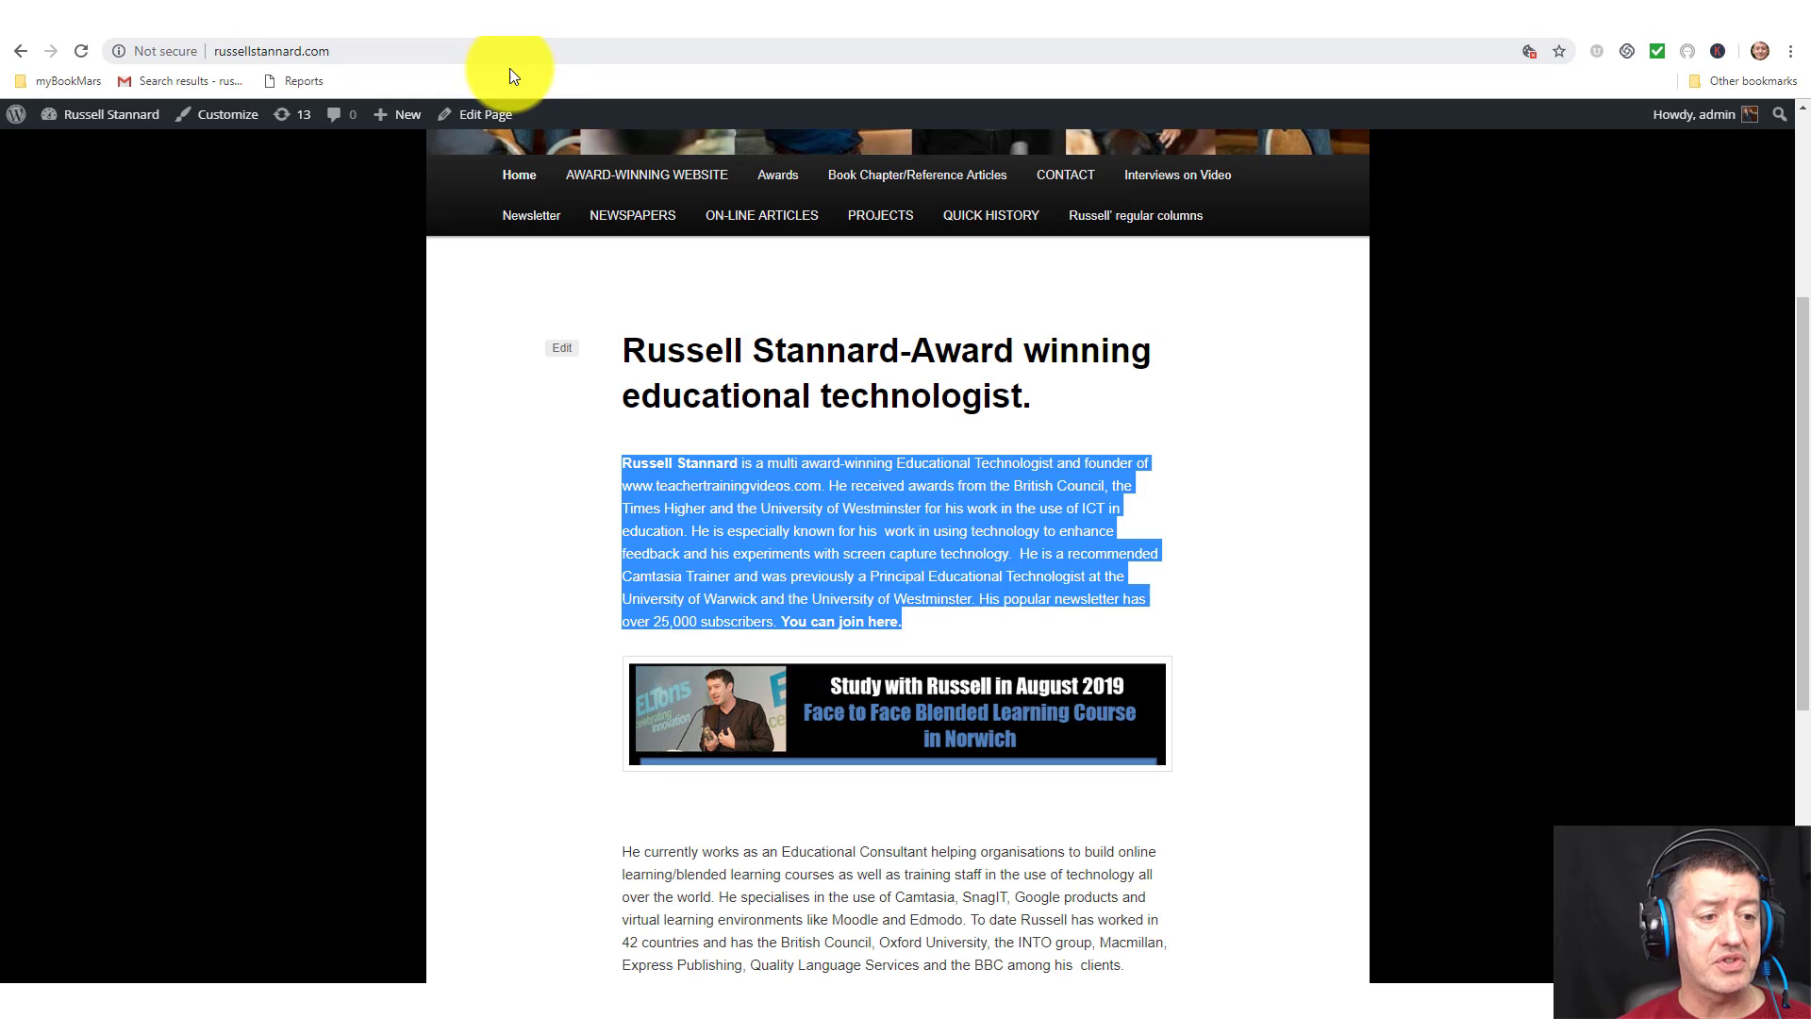
pyautogui.click(293, 49)
pyautogui.hotkey('ctrl', 'c')
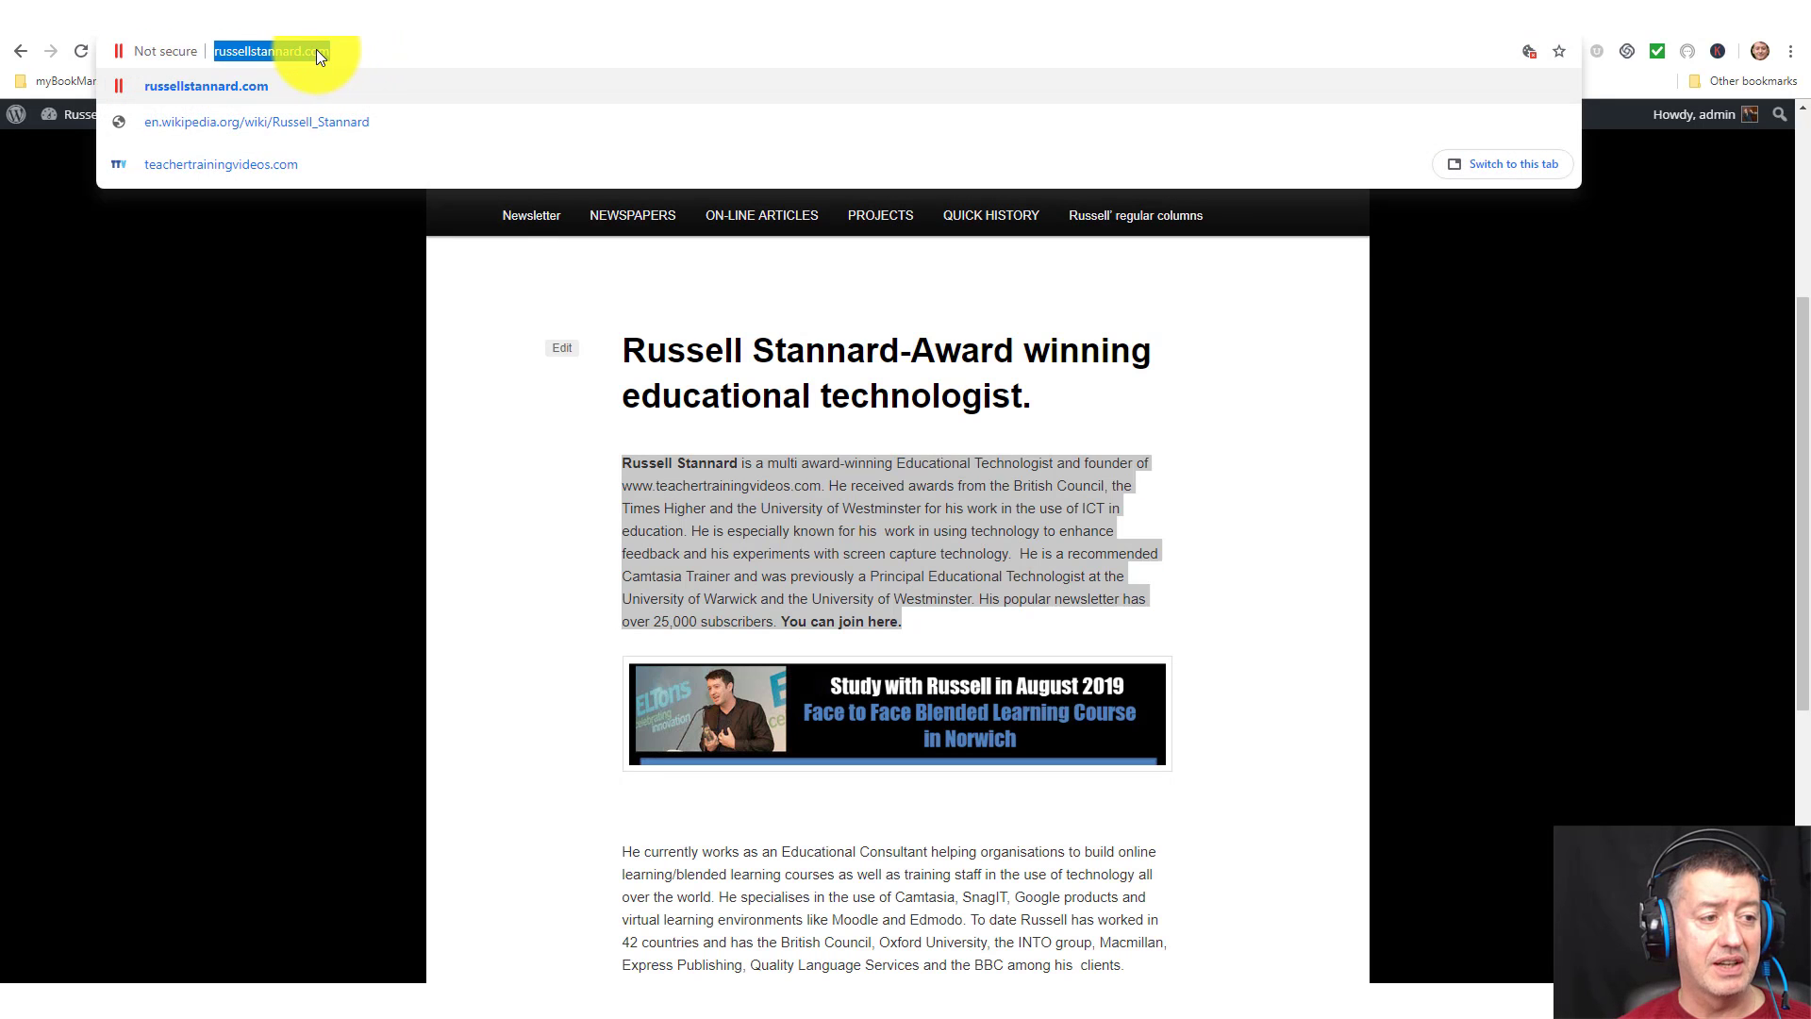
pyautogui.rightClick(316, 50)
pyautogui.click(360, 153)
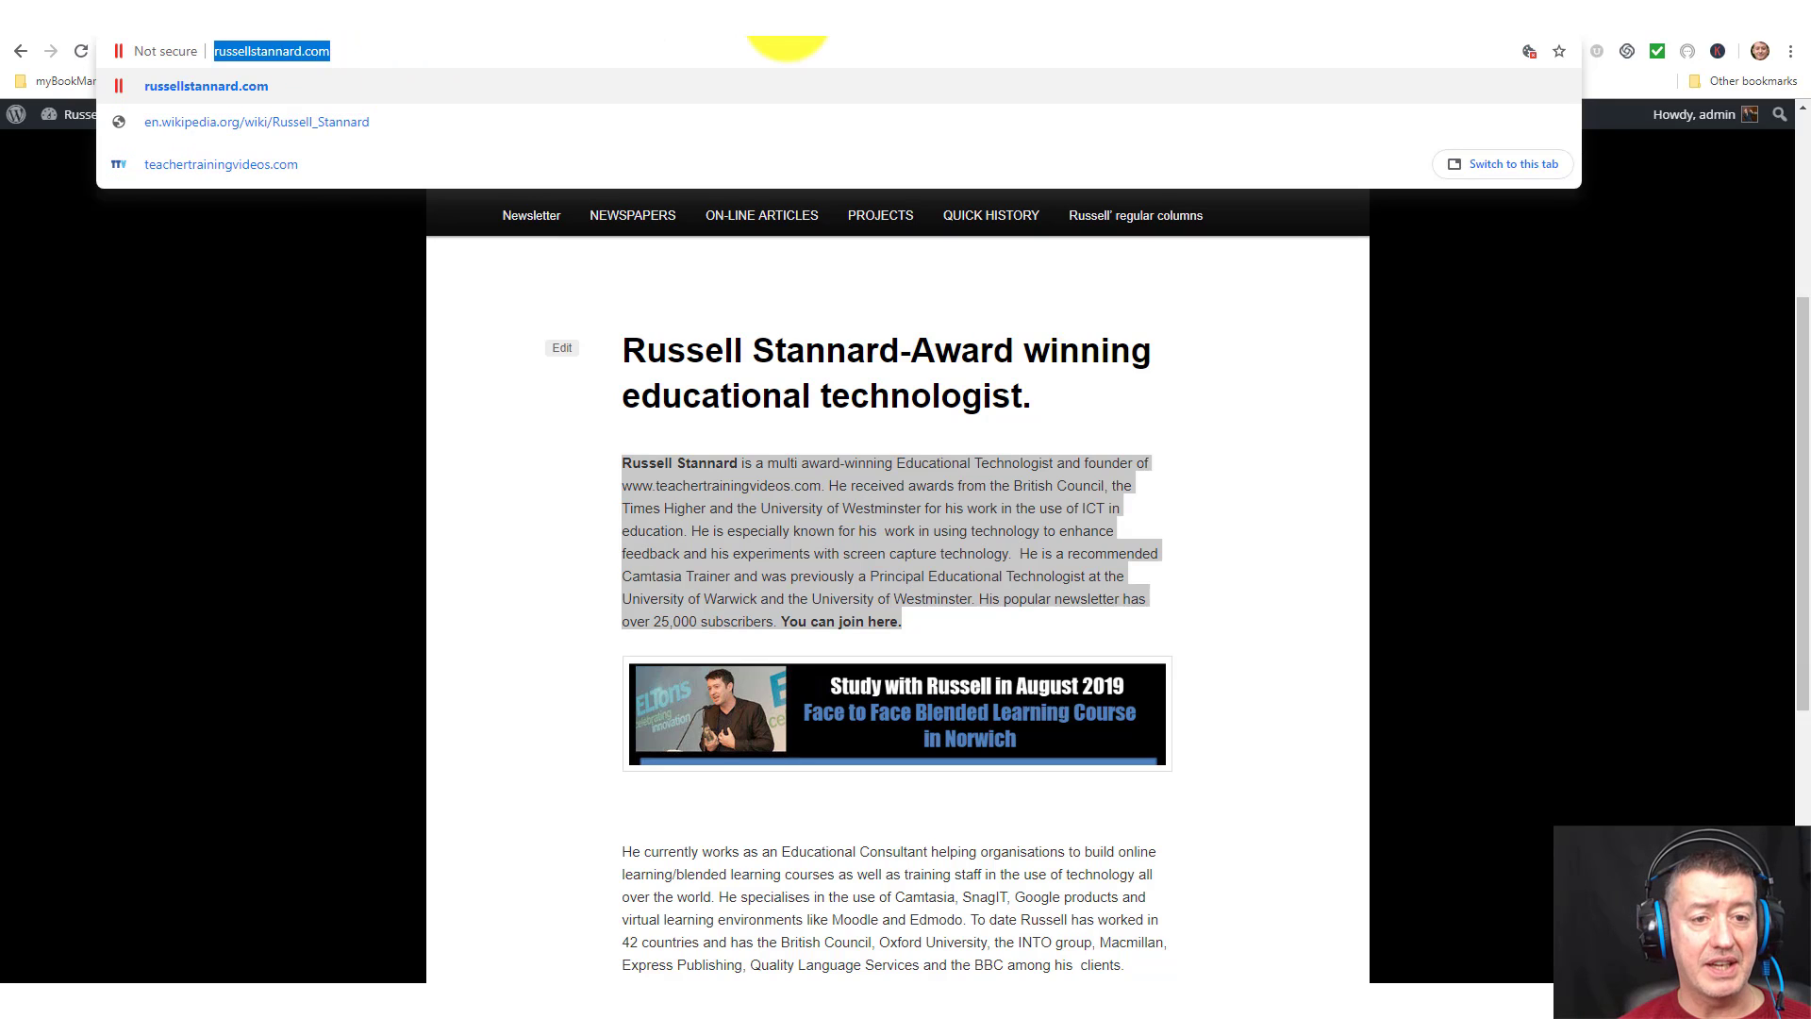
pyautogui.click(970, 29)
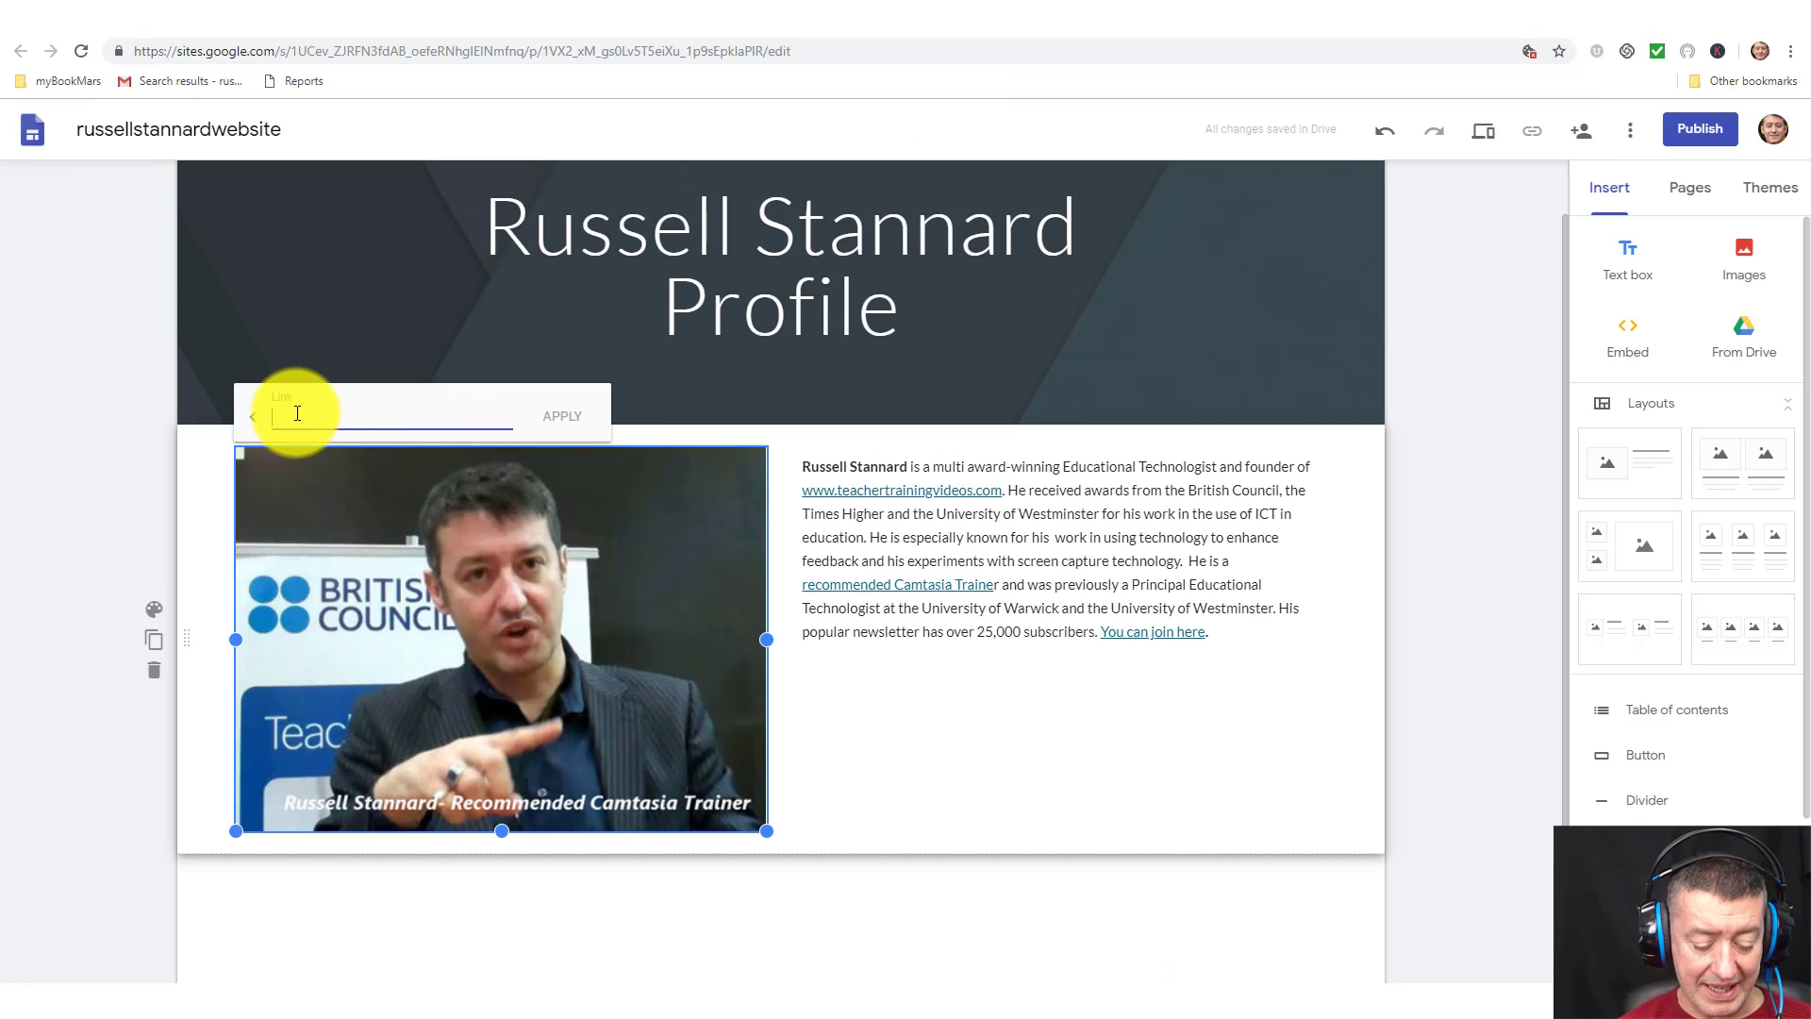
pyautogui.hotkey('ctrl', 'v')
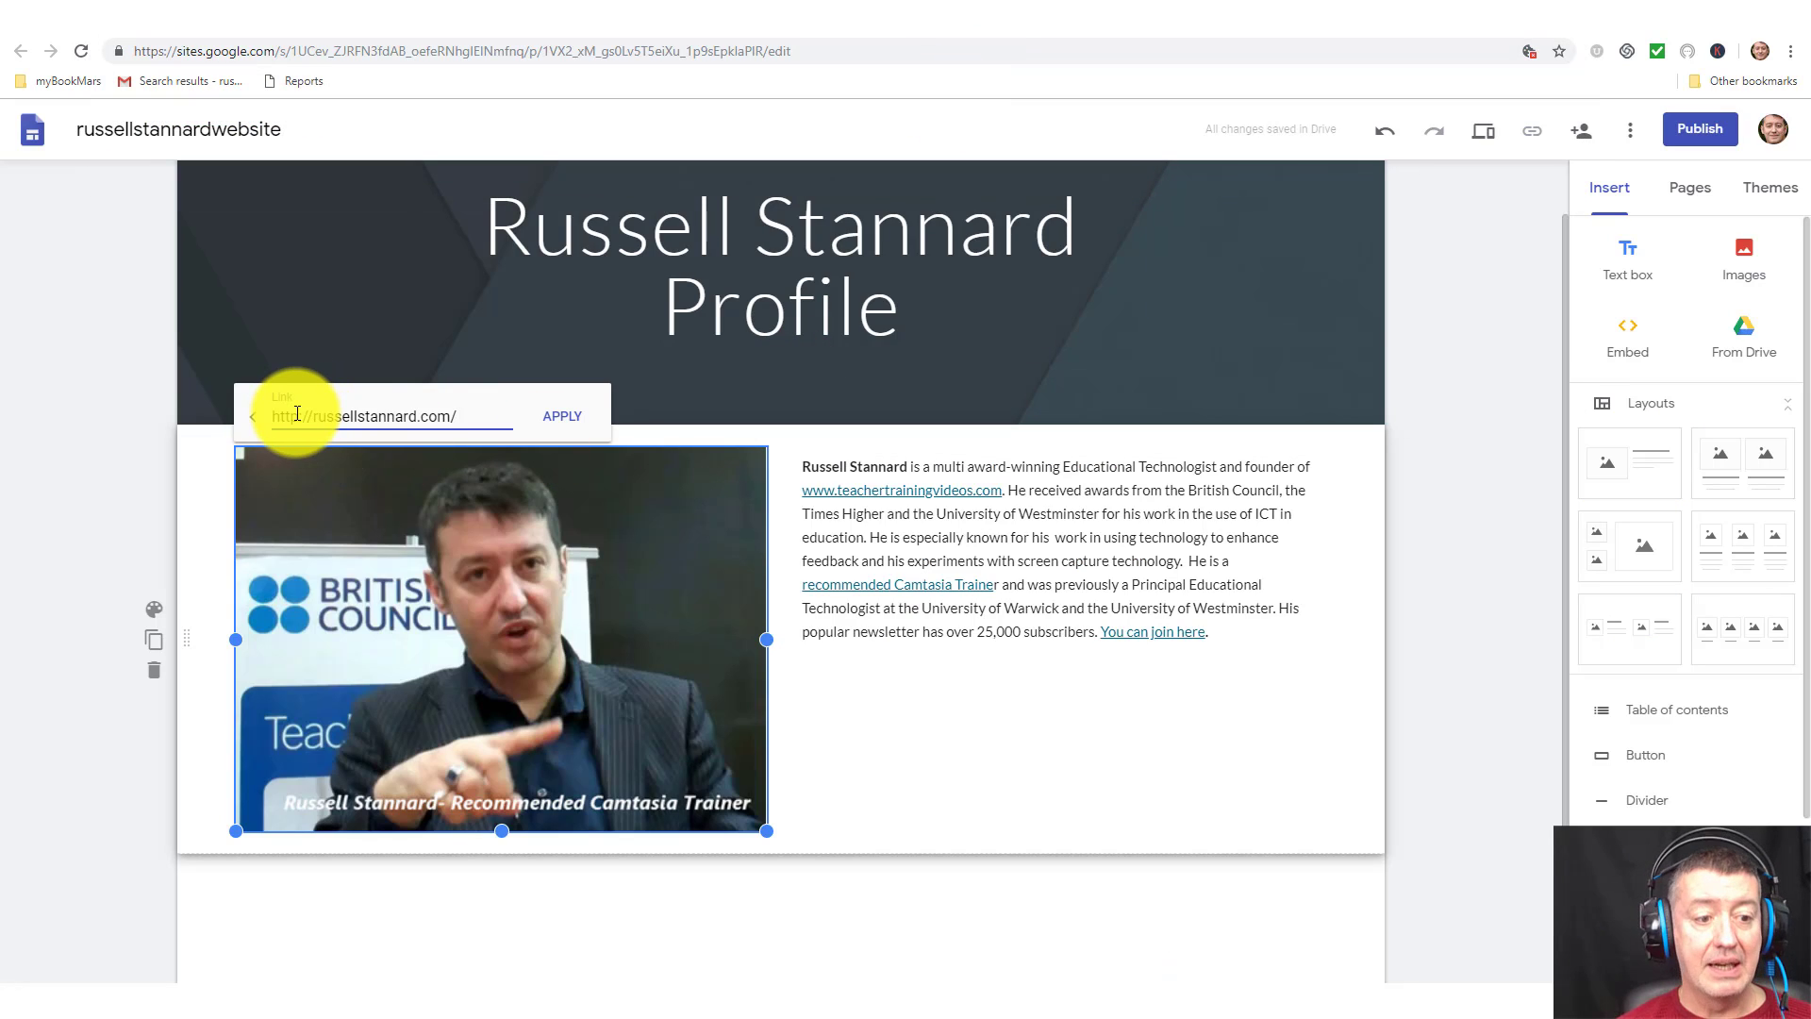
pyautogui.click(557, 418)
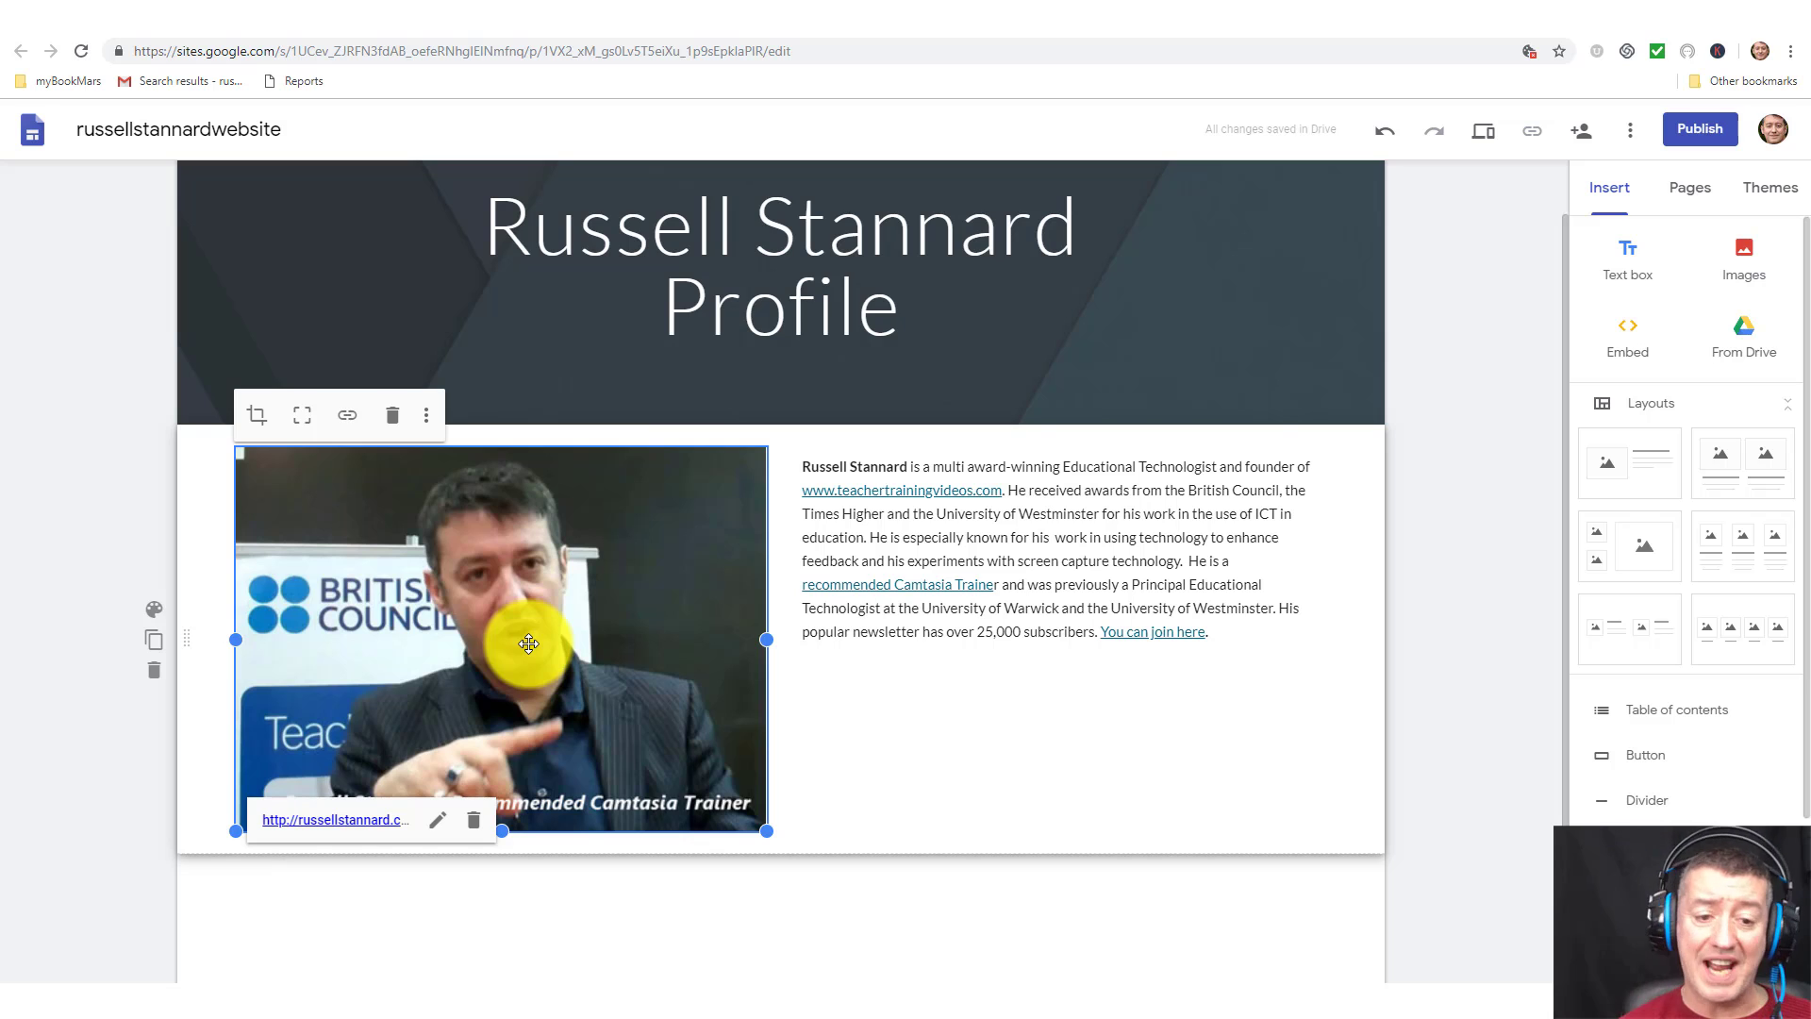
pyautogui.click(912, 466)
pyautogui.moveTo(911, 466); pyautogui.dragTo(801, 464)
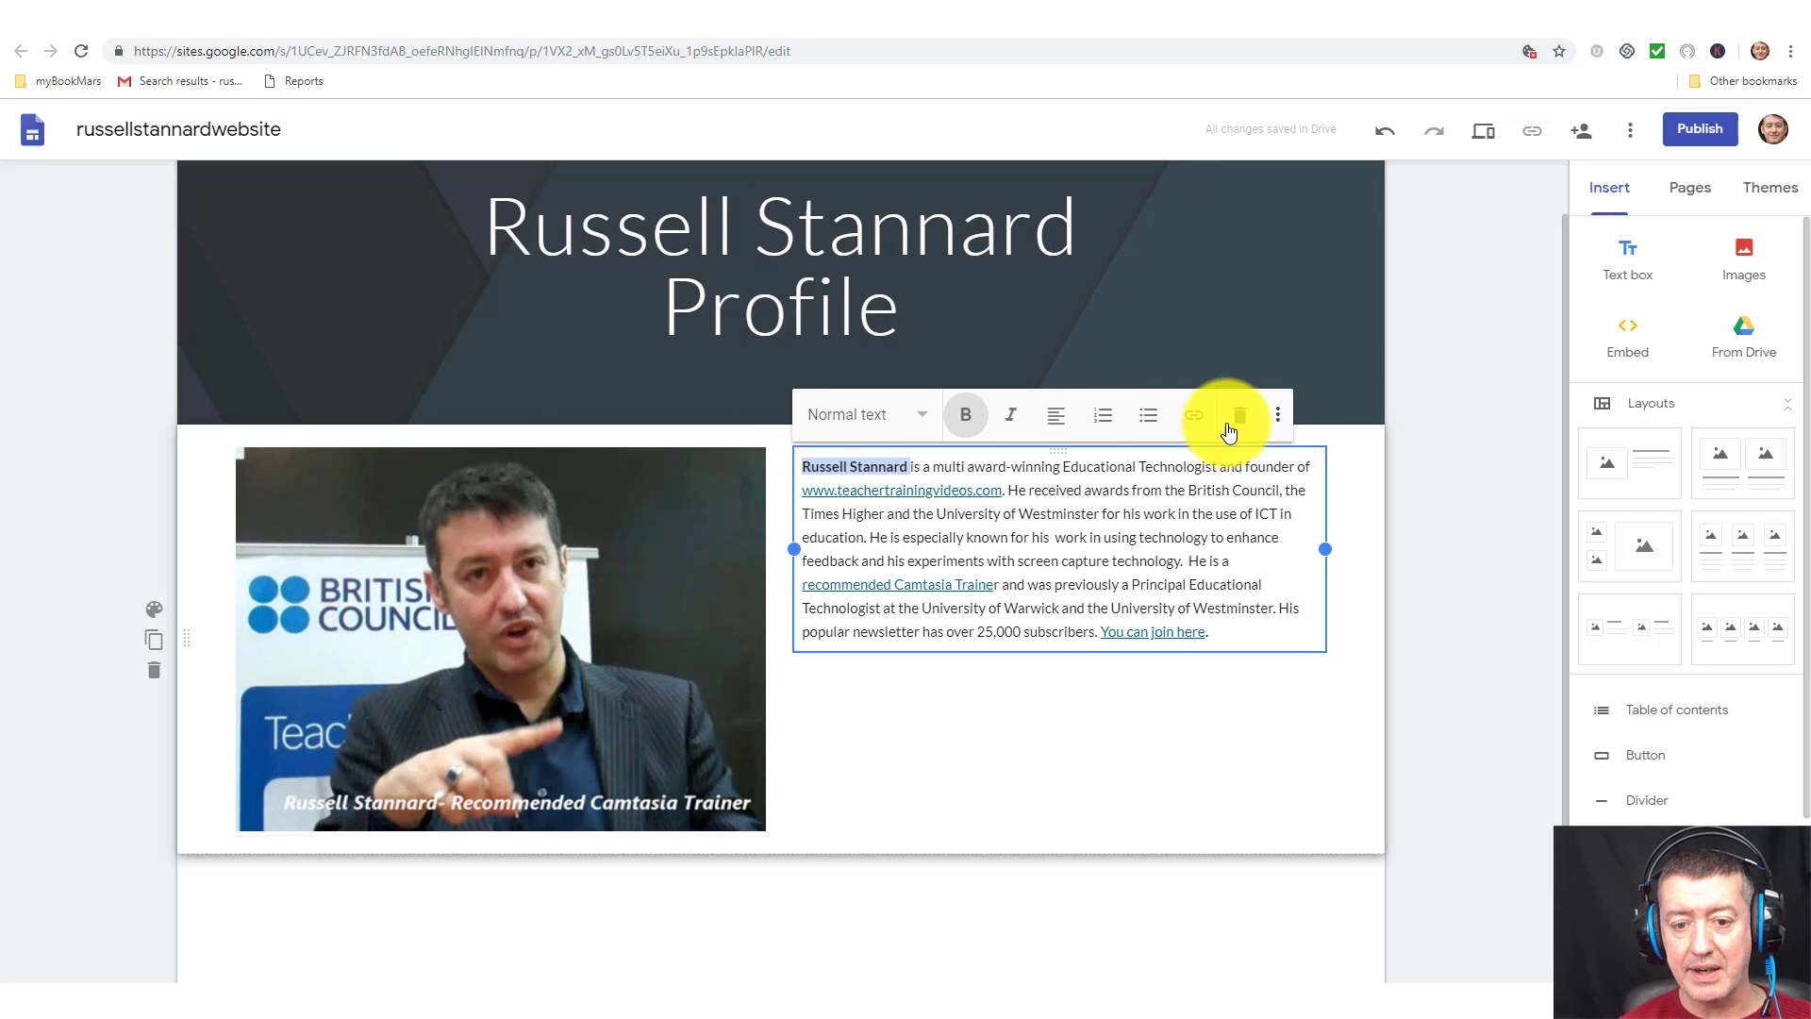
pyautogui.click(1193, 415)
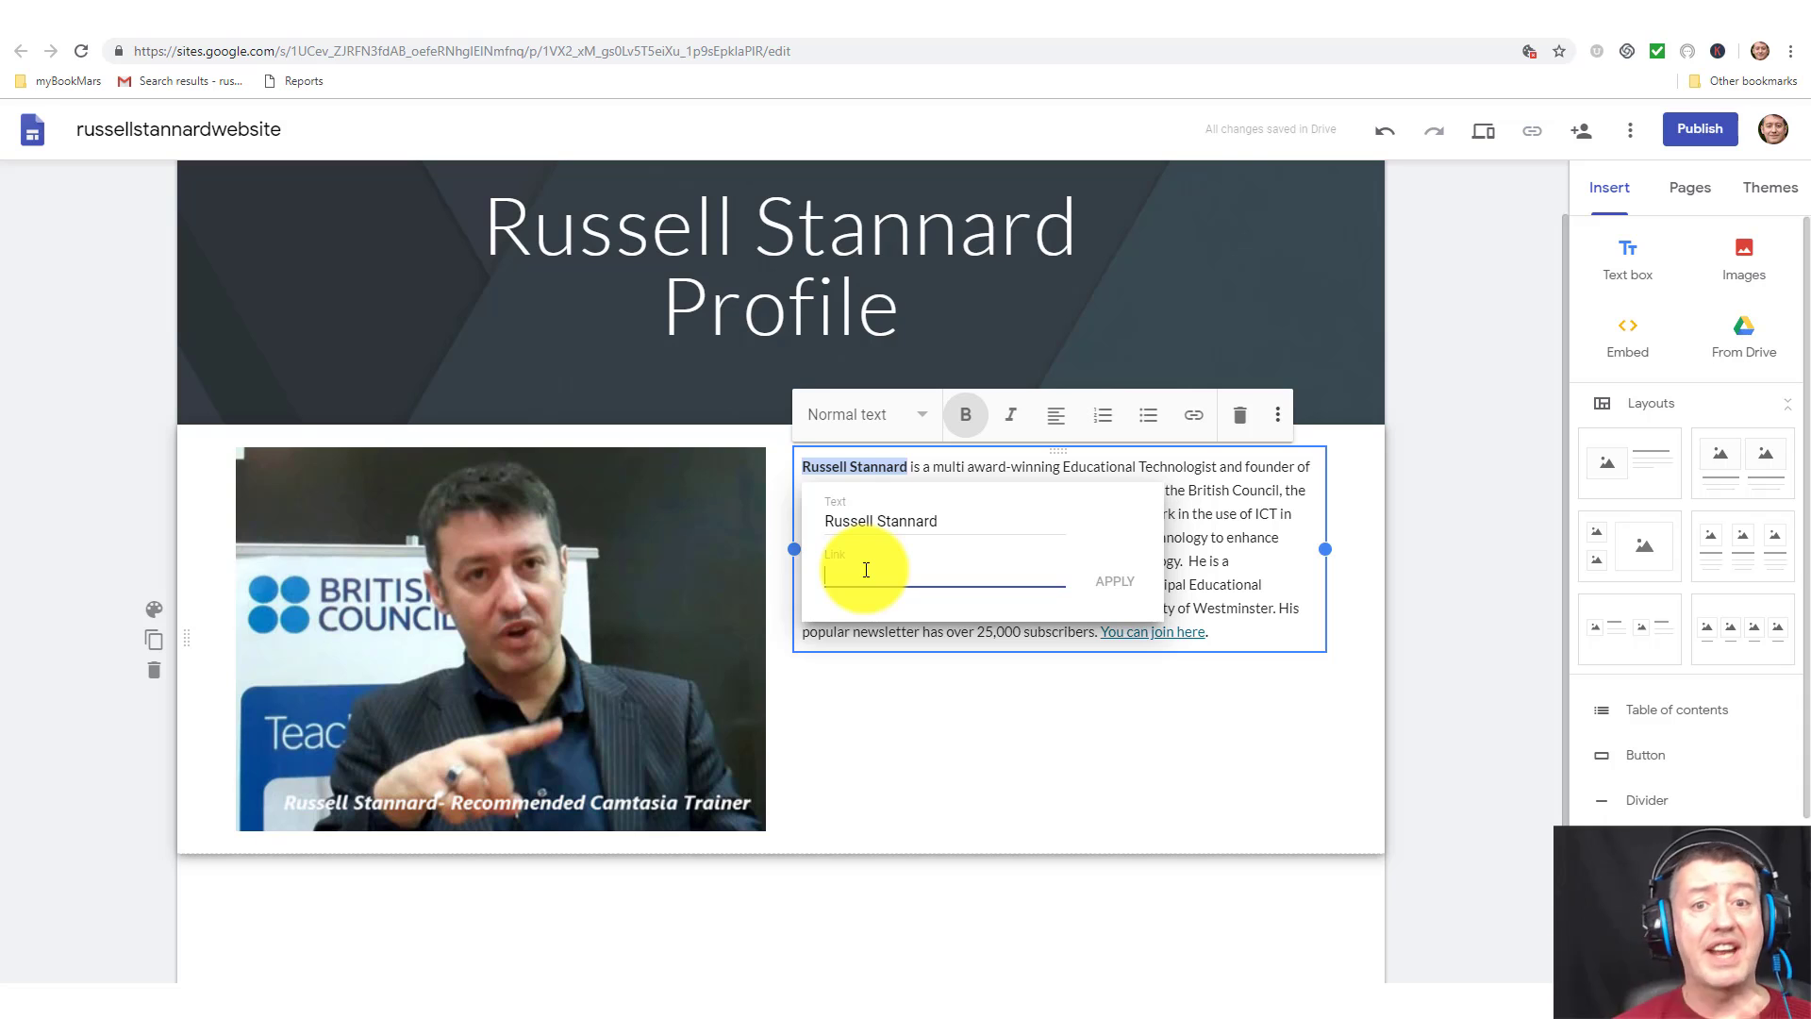
pyautogui.hotkey('ctrl', 'v')
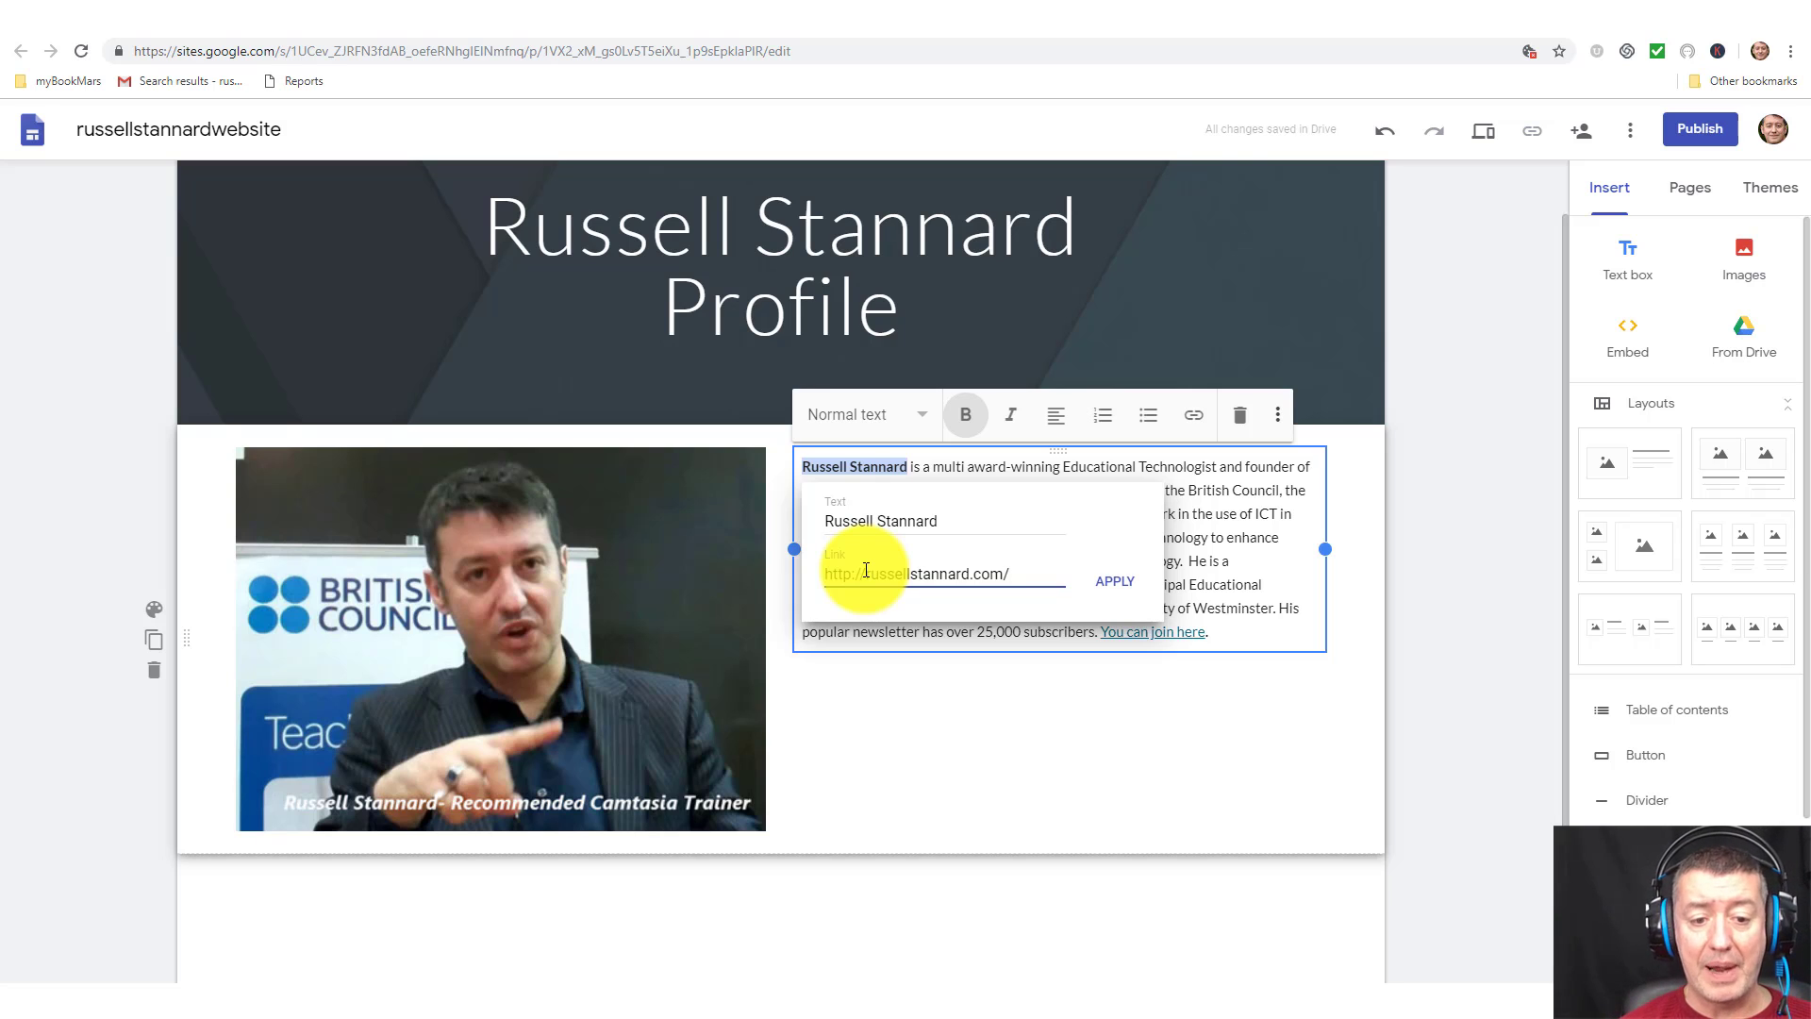
pyautogui.click(1116, 583)
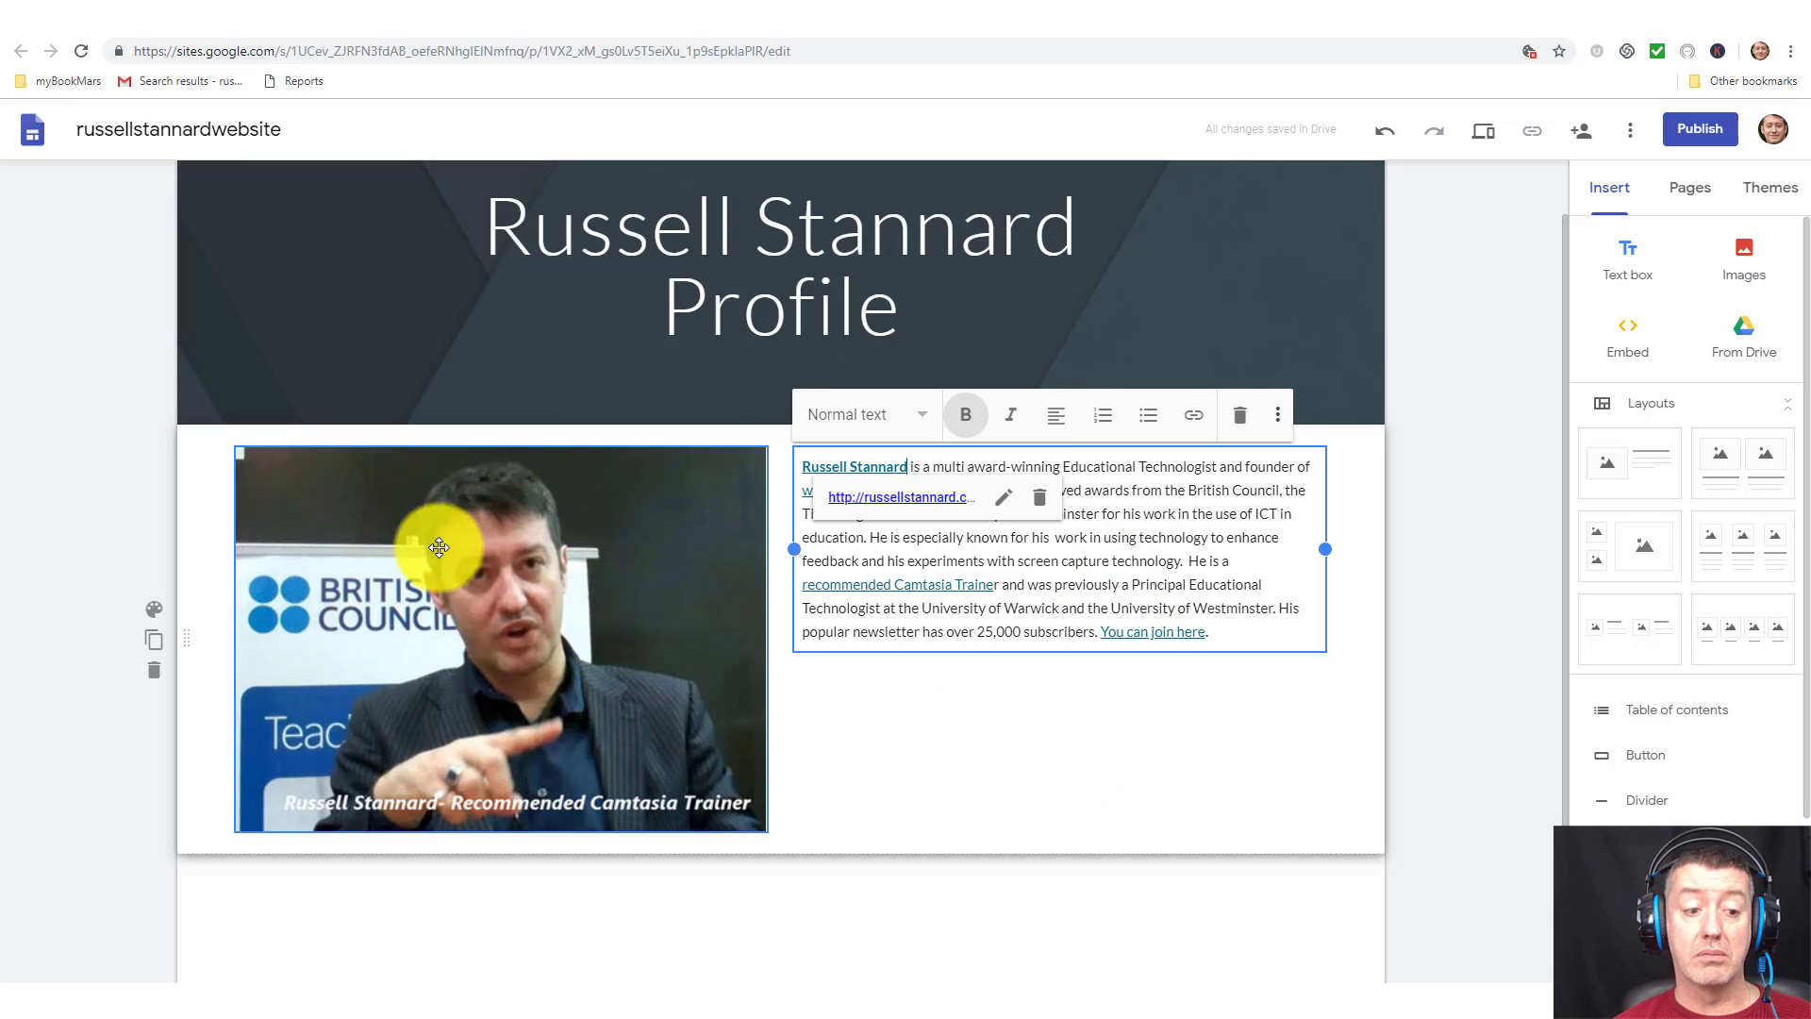
pyautogui.click(885, 695)
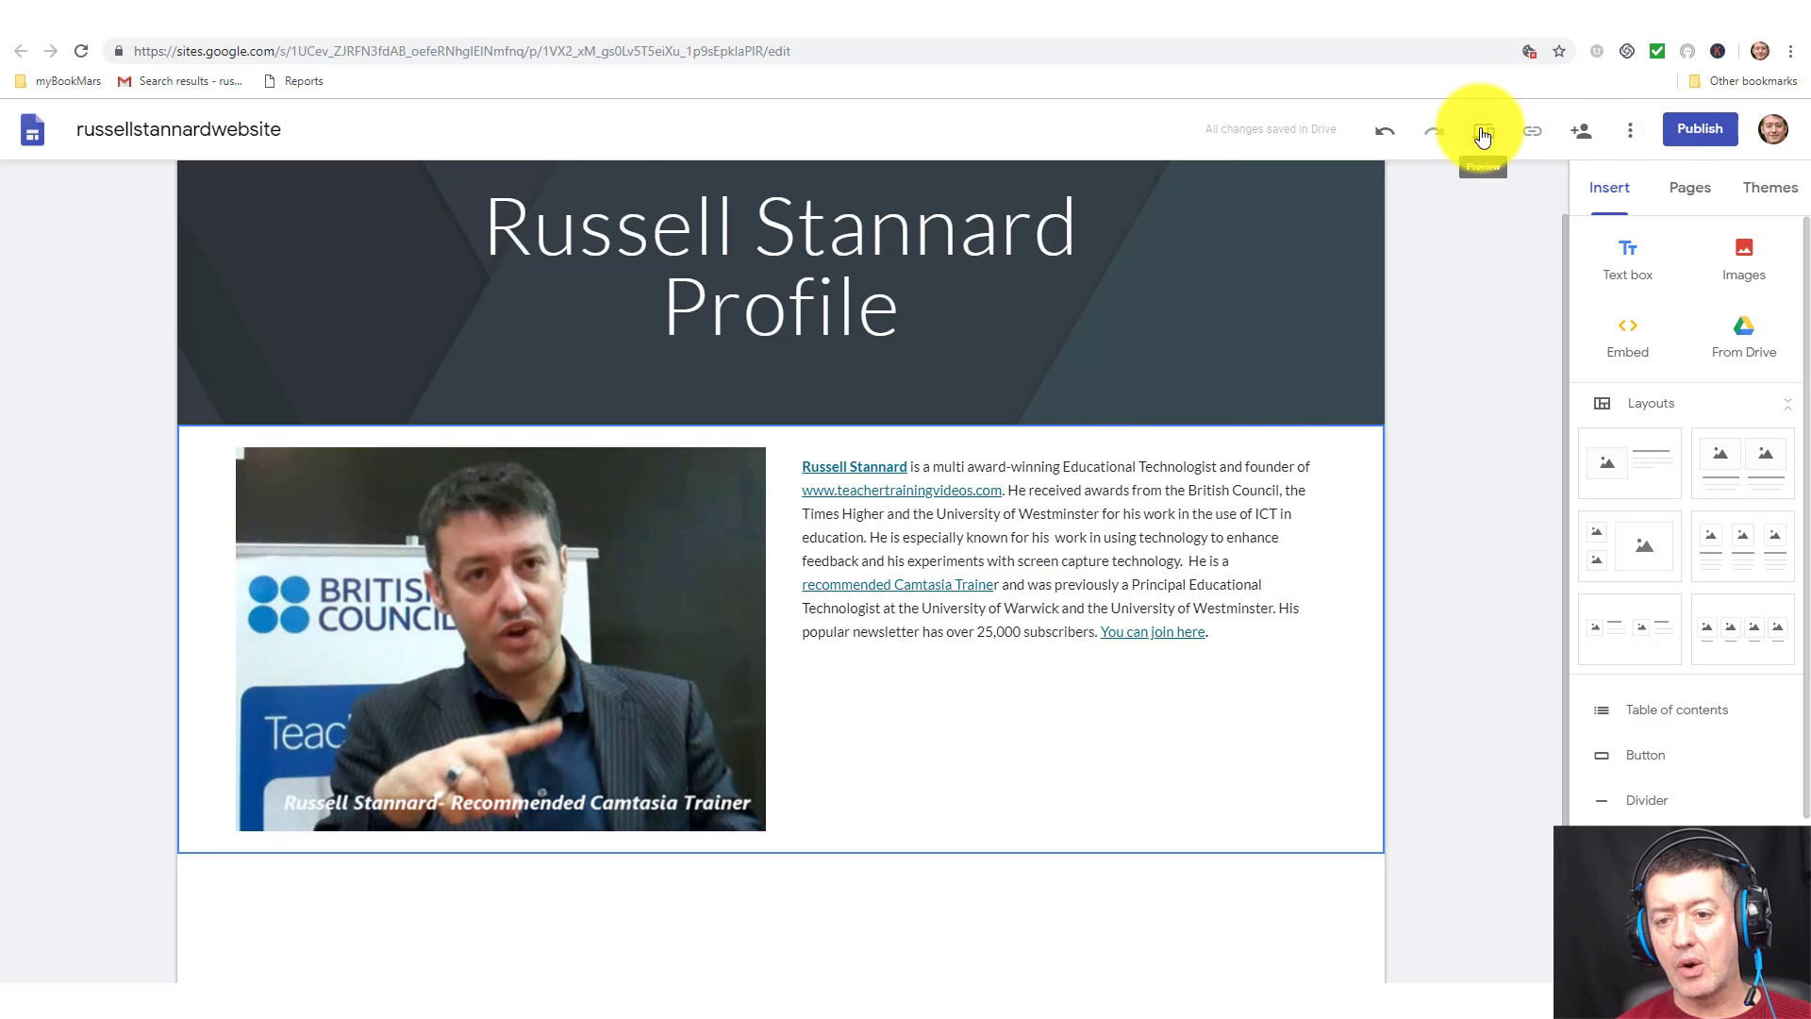
pyautogui.click(1484, 136)
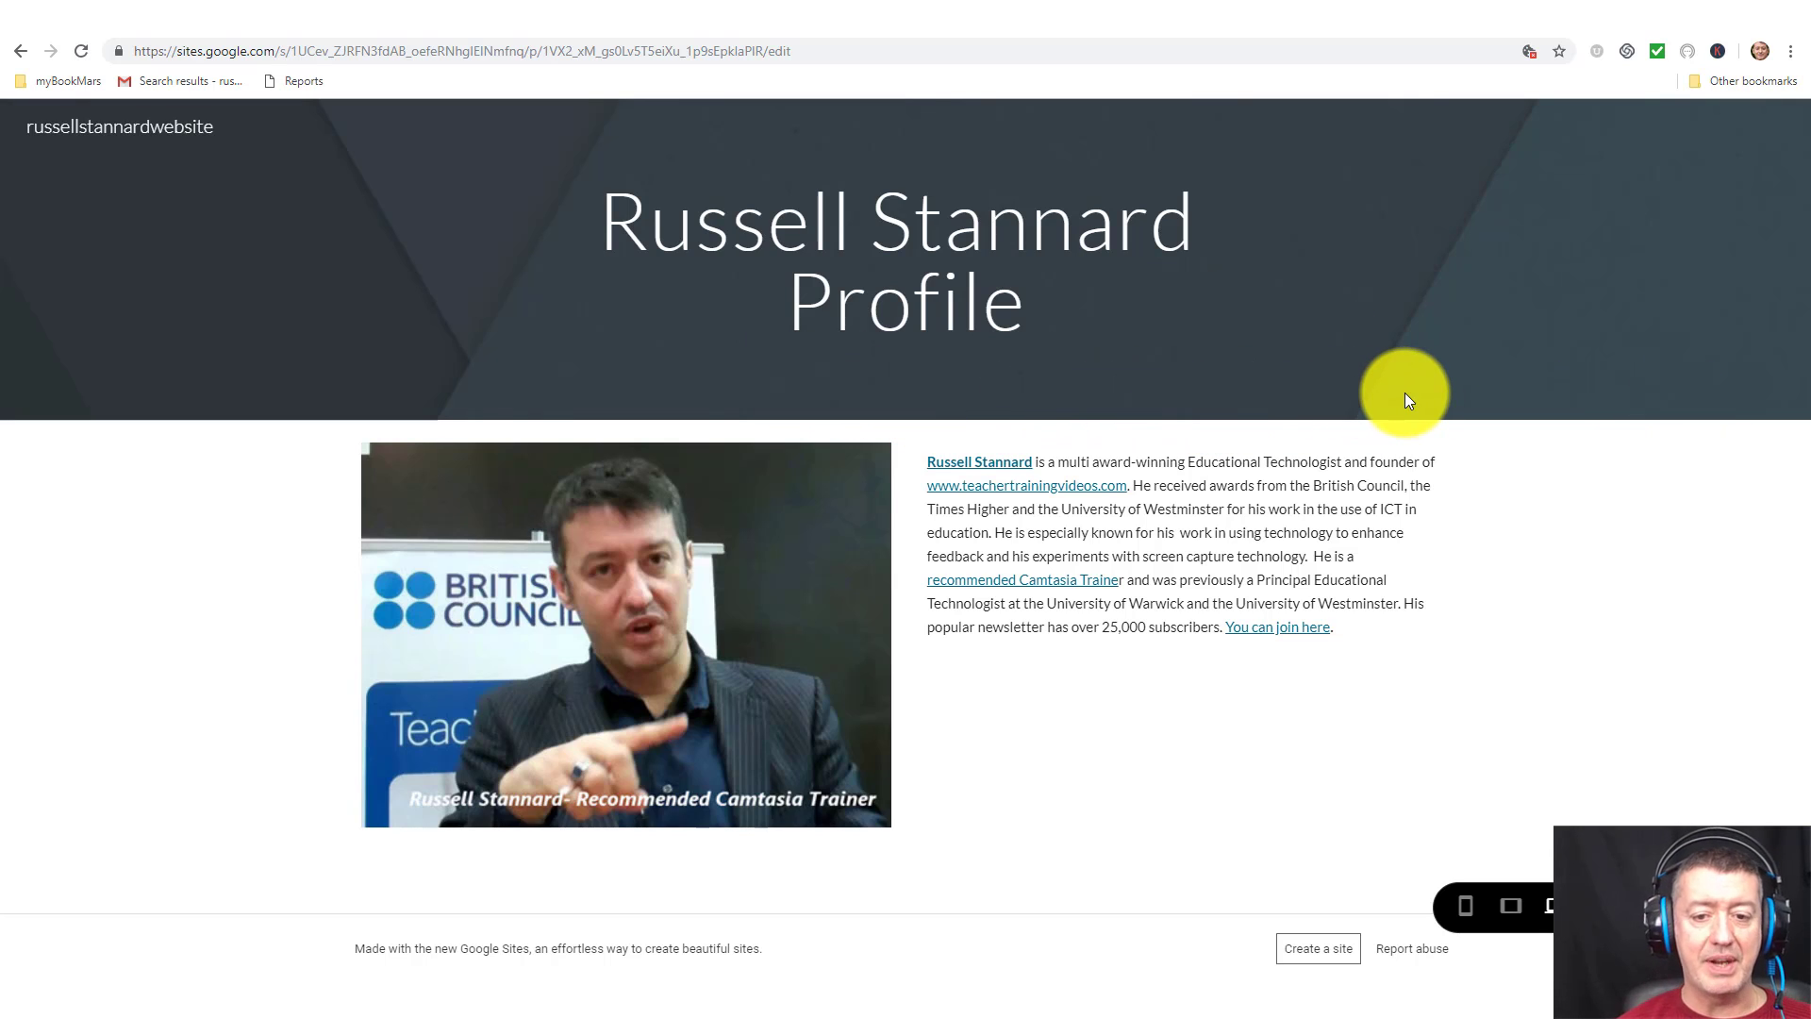
pyautogui.click(647, 585)
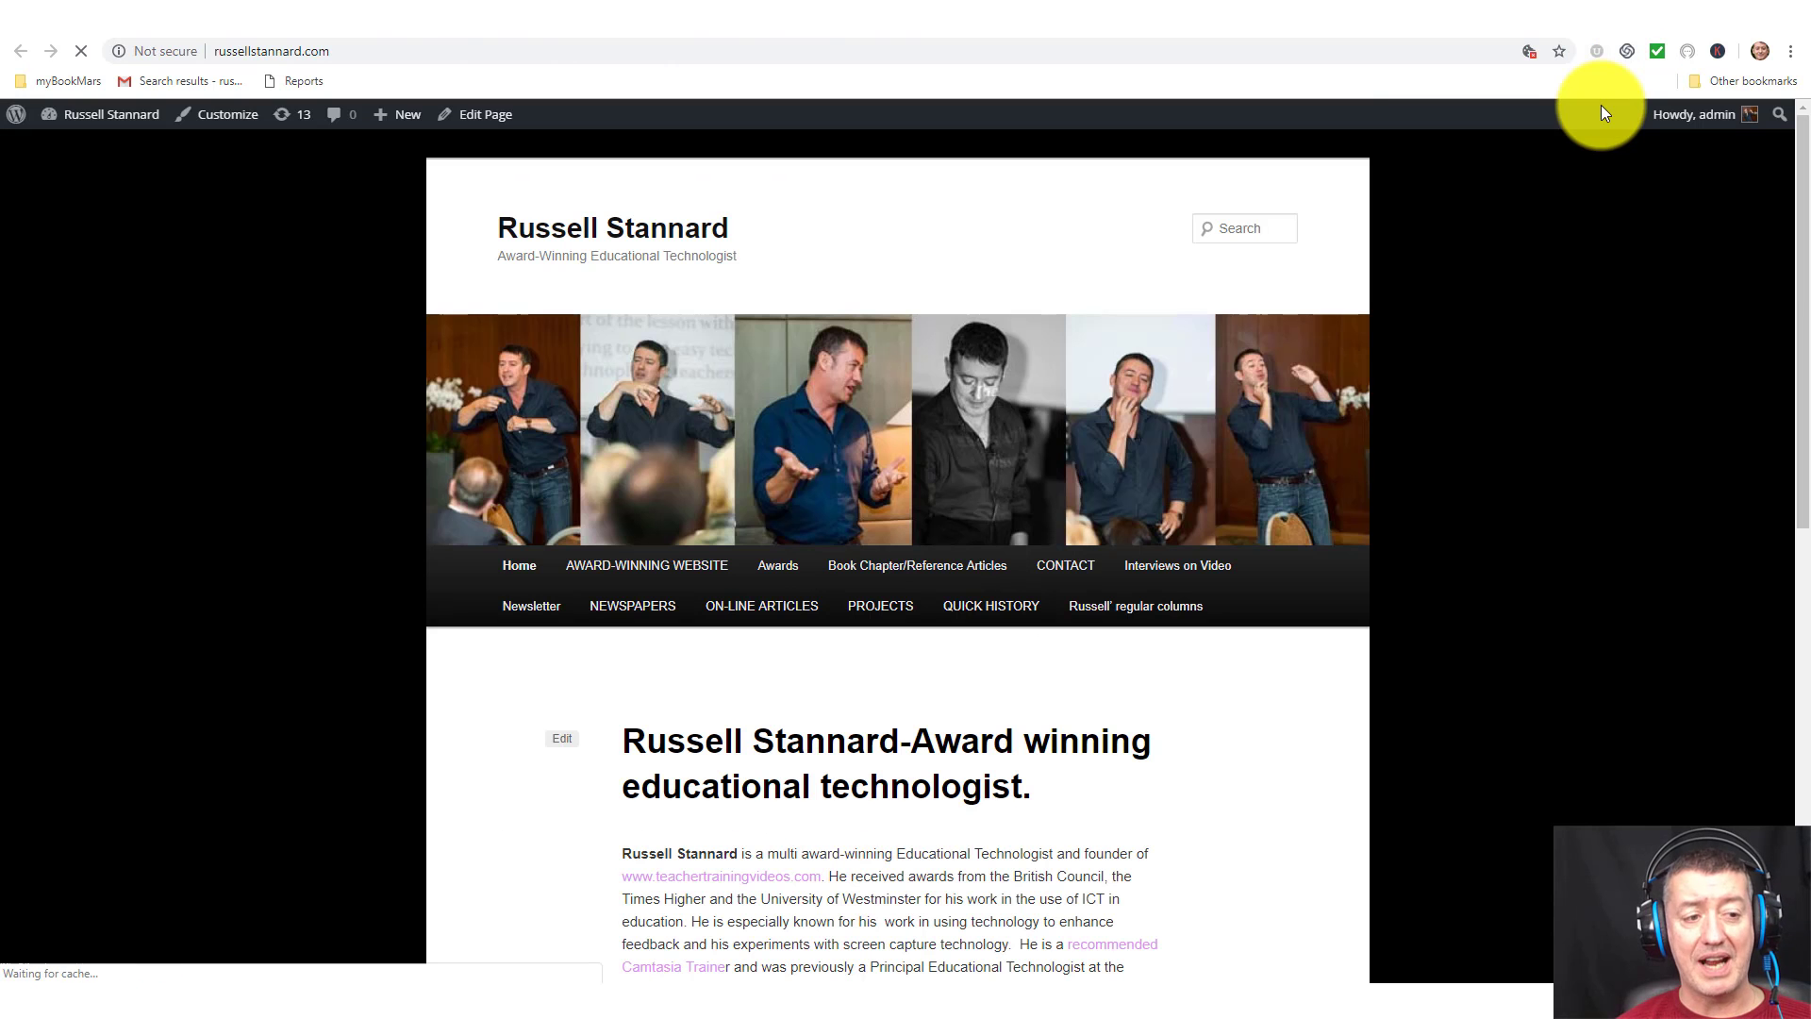
pyautogui.click(1350, 23)
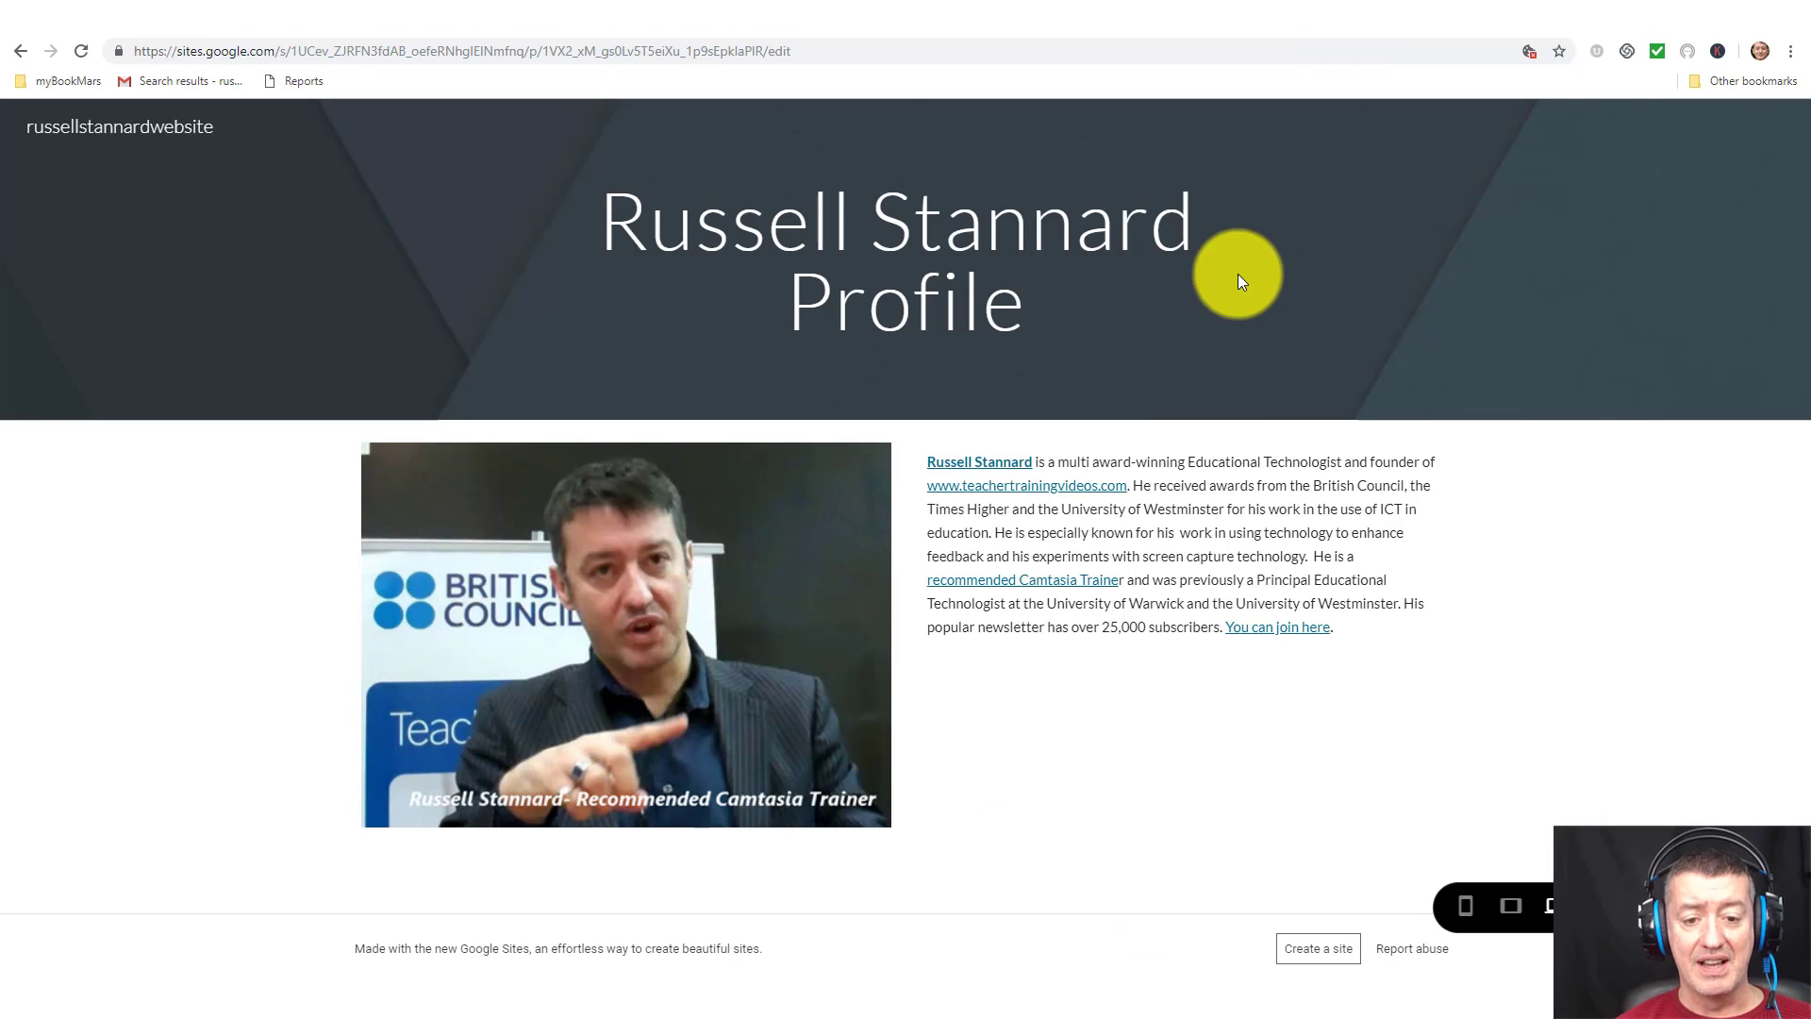
pyautogui.click(1073, 487)
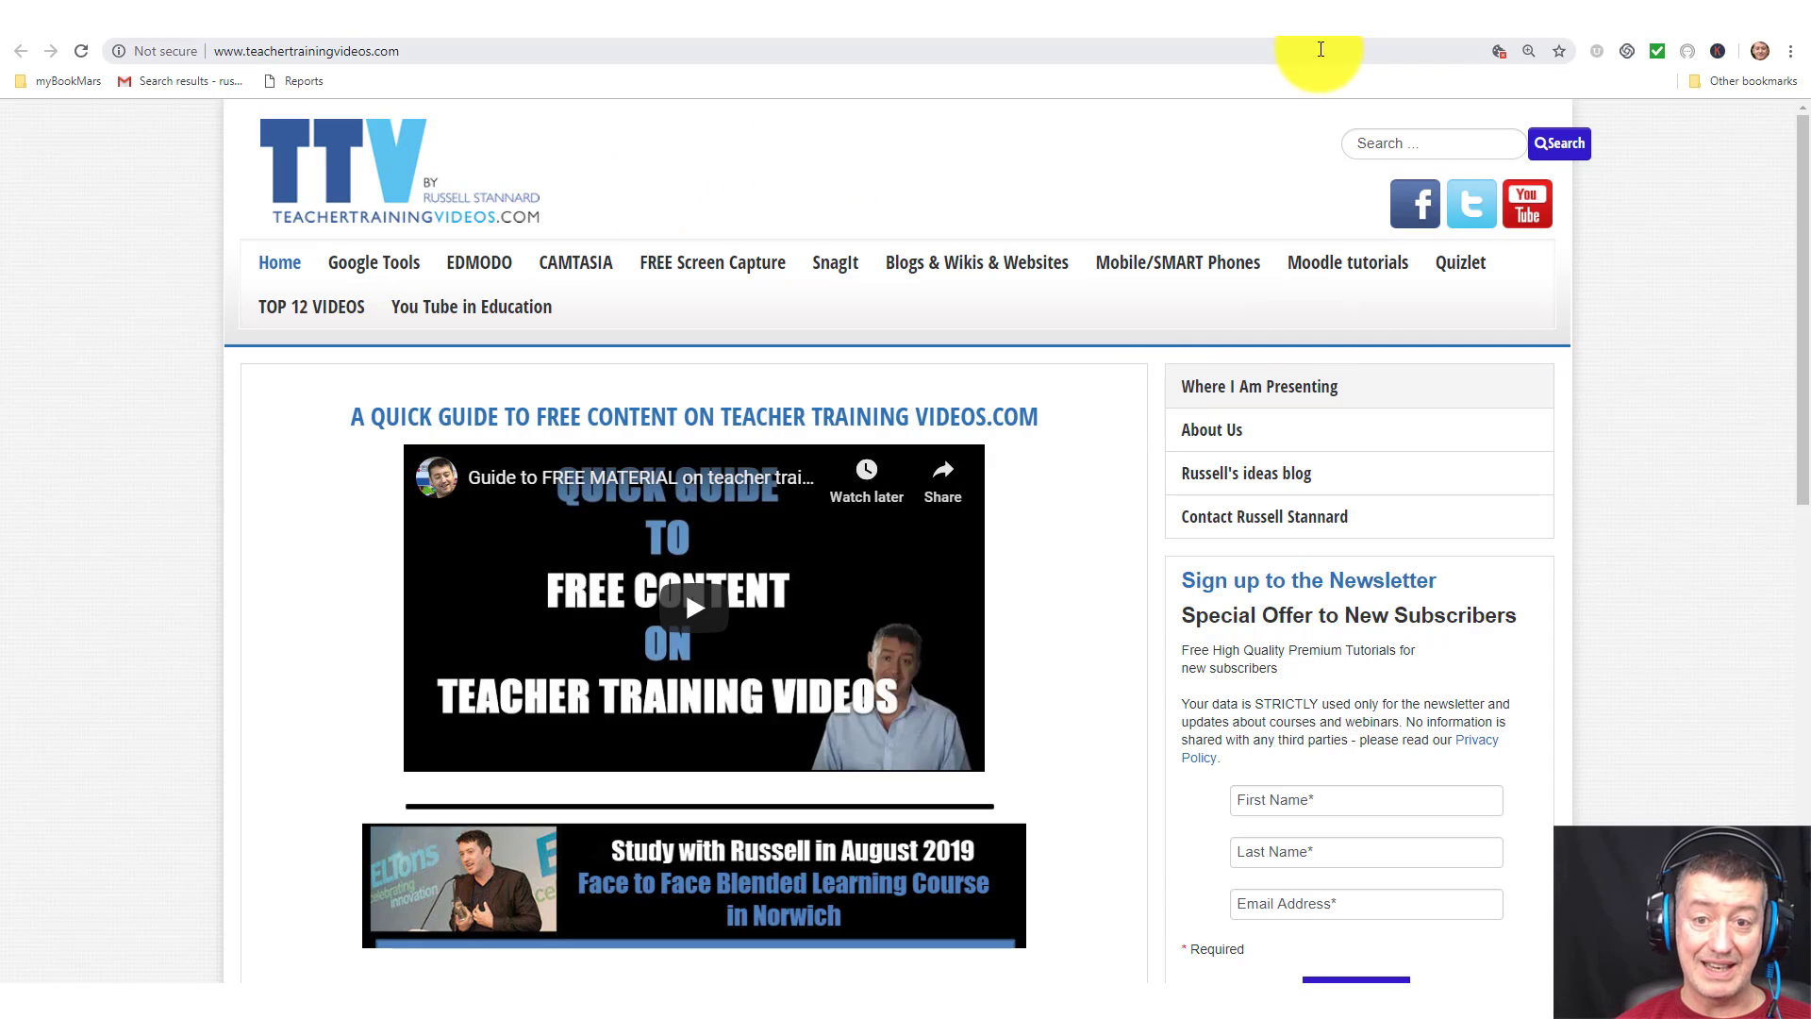
pyautogui.click(1347, 18)
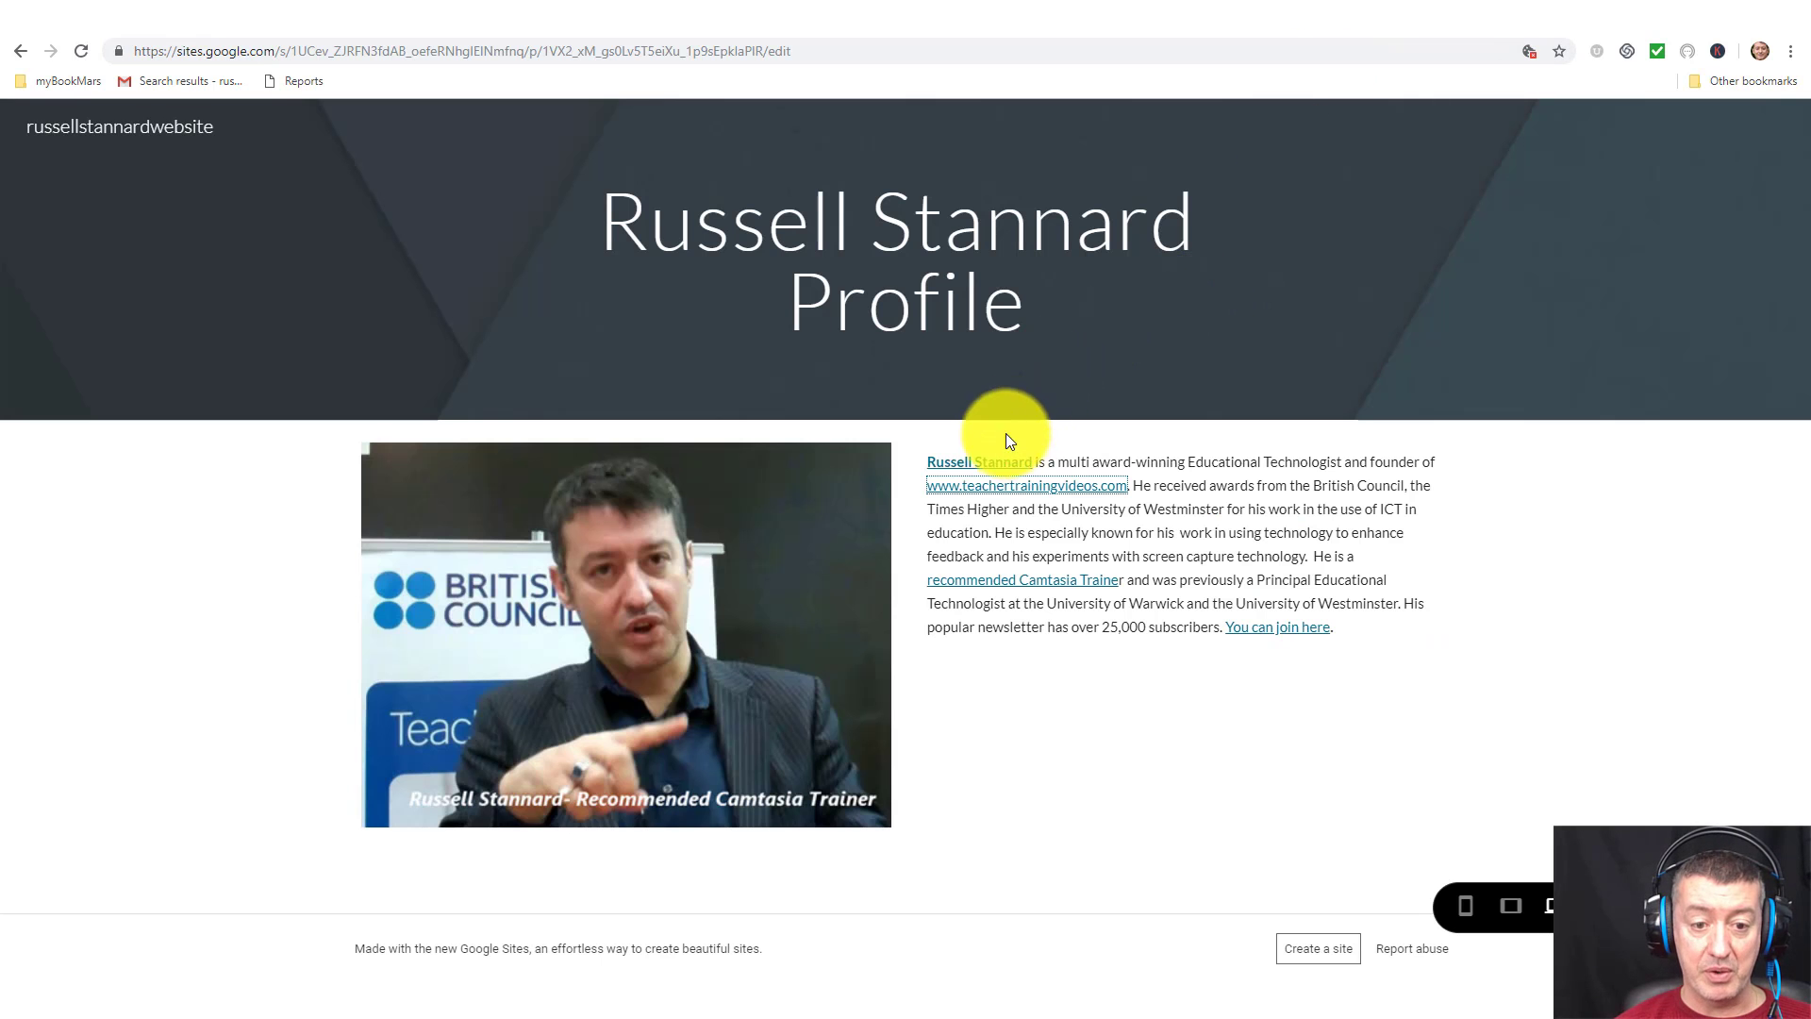
pyautogui.click(997, 468)
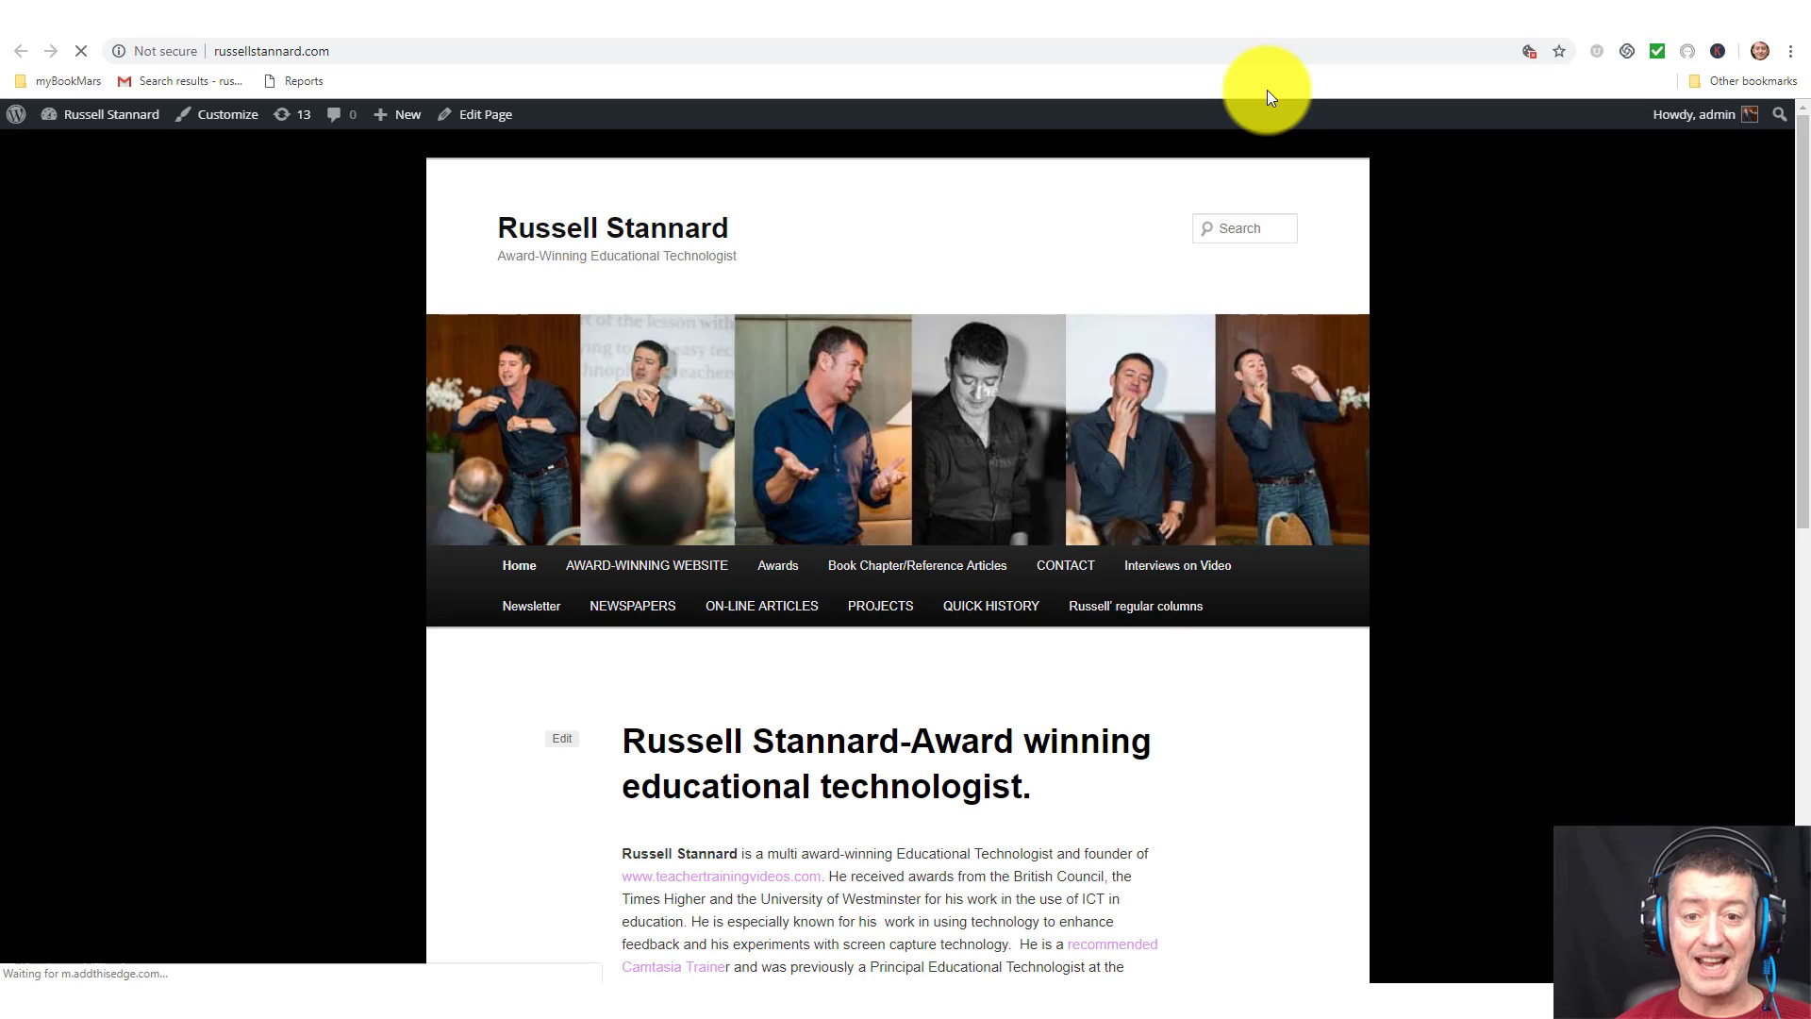
pyautogui.click(1351, 36)
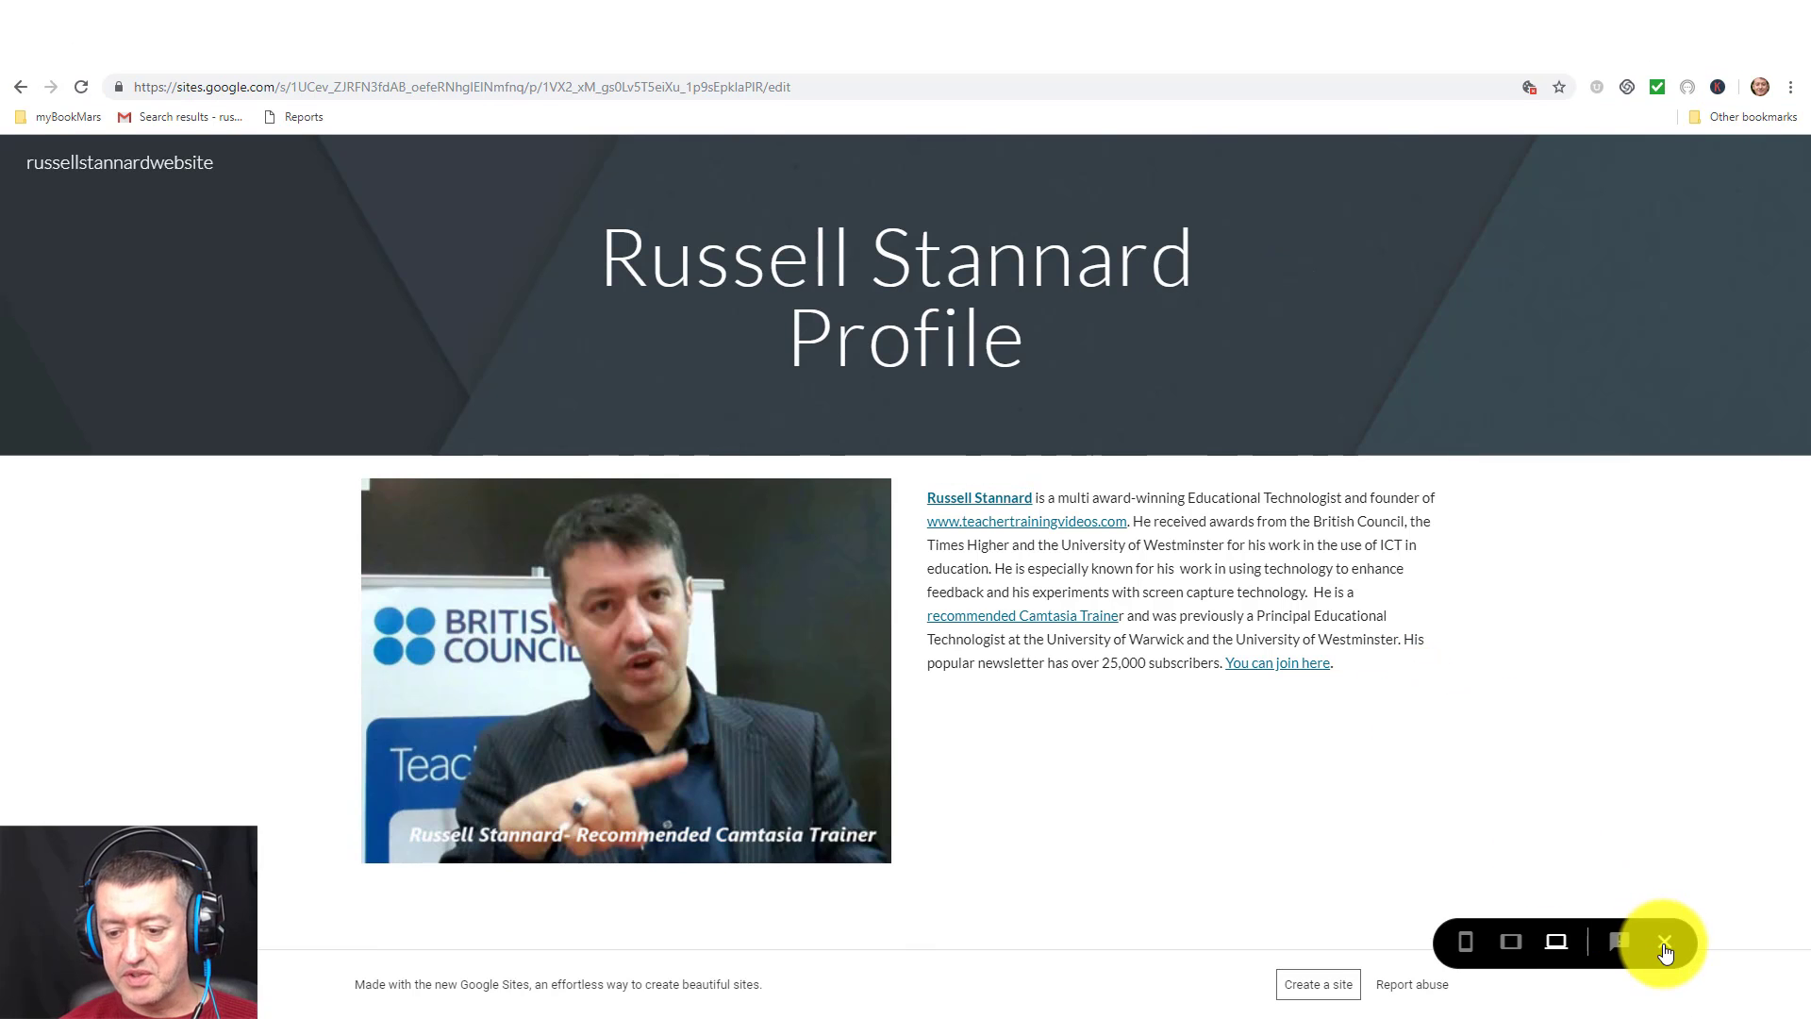
pyautogui.click(1665, 945)
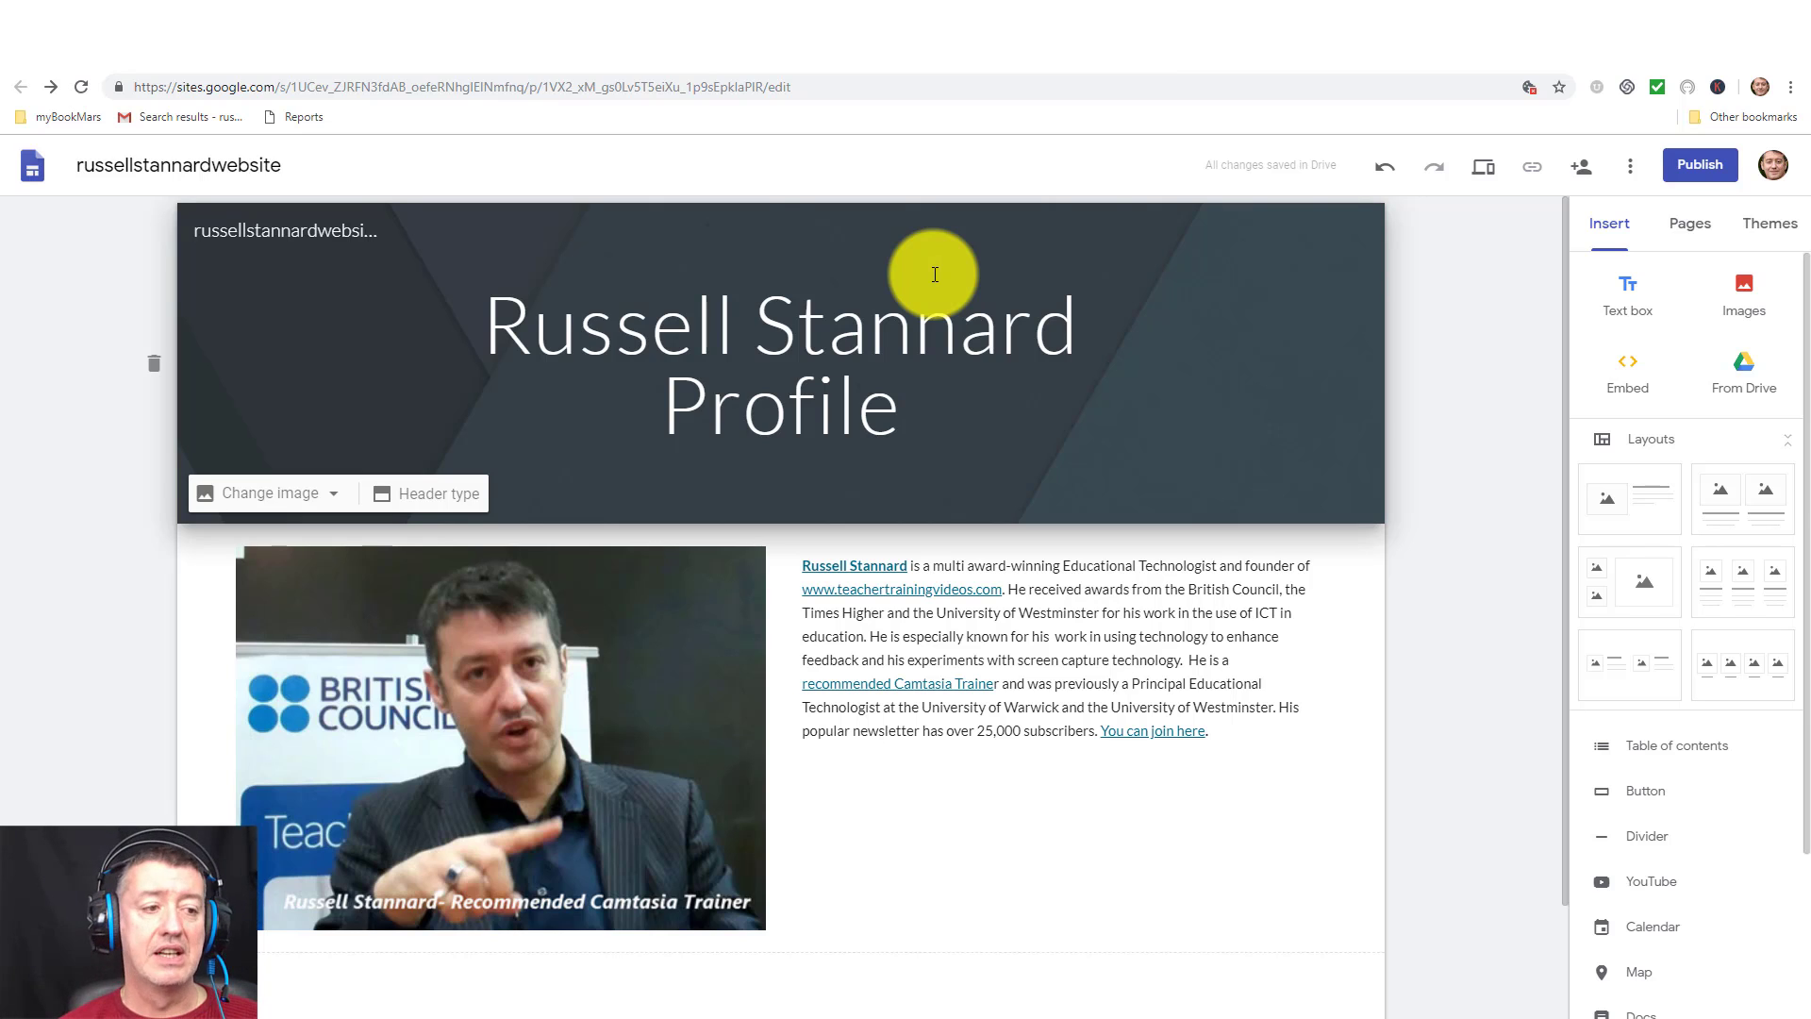
# Add a new page named 'Interviews' from the Pages panel.
pyautogui.click(1692, 232)
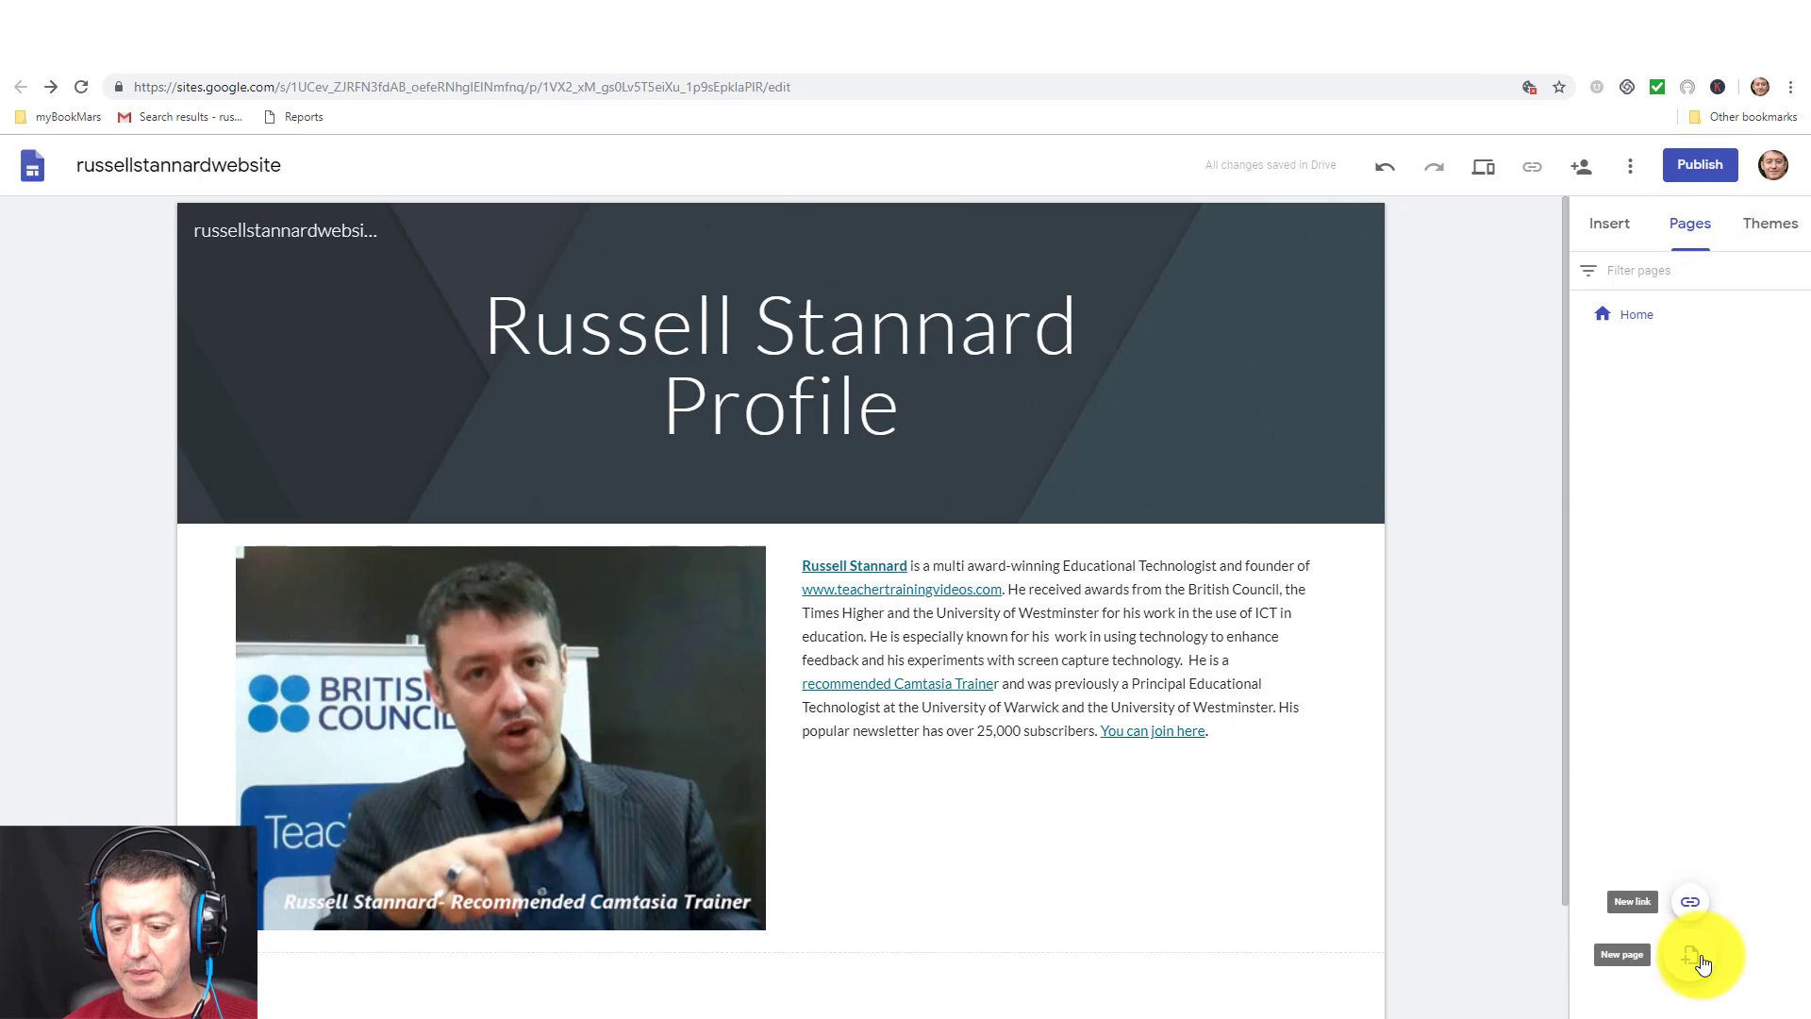
pyautogui.click(1698, 960)
pyautogui.write('I')
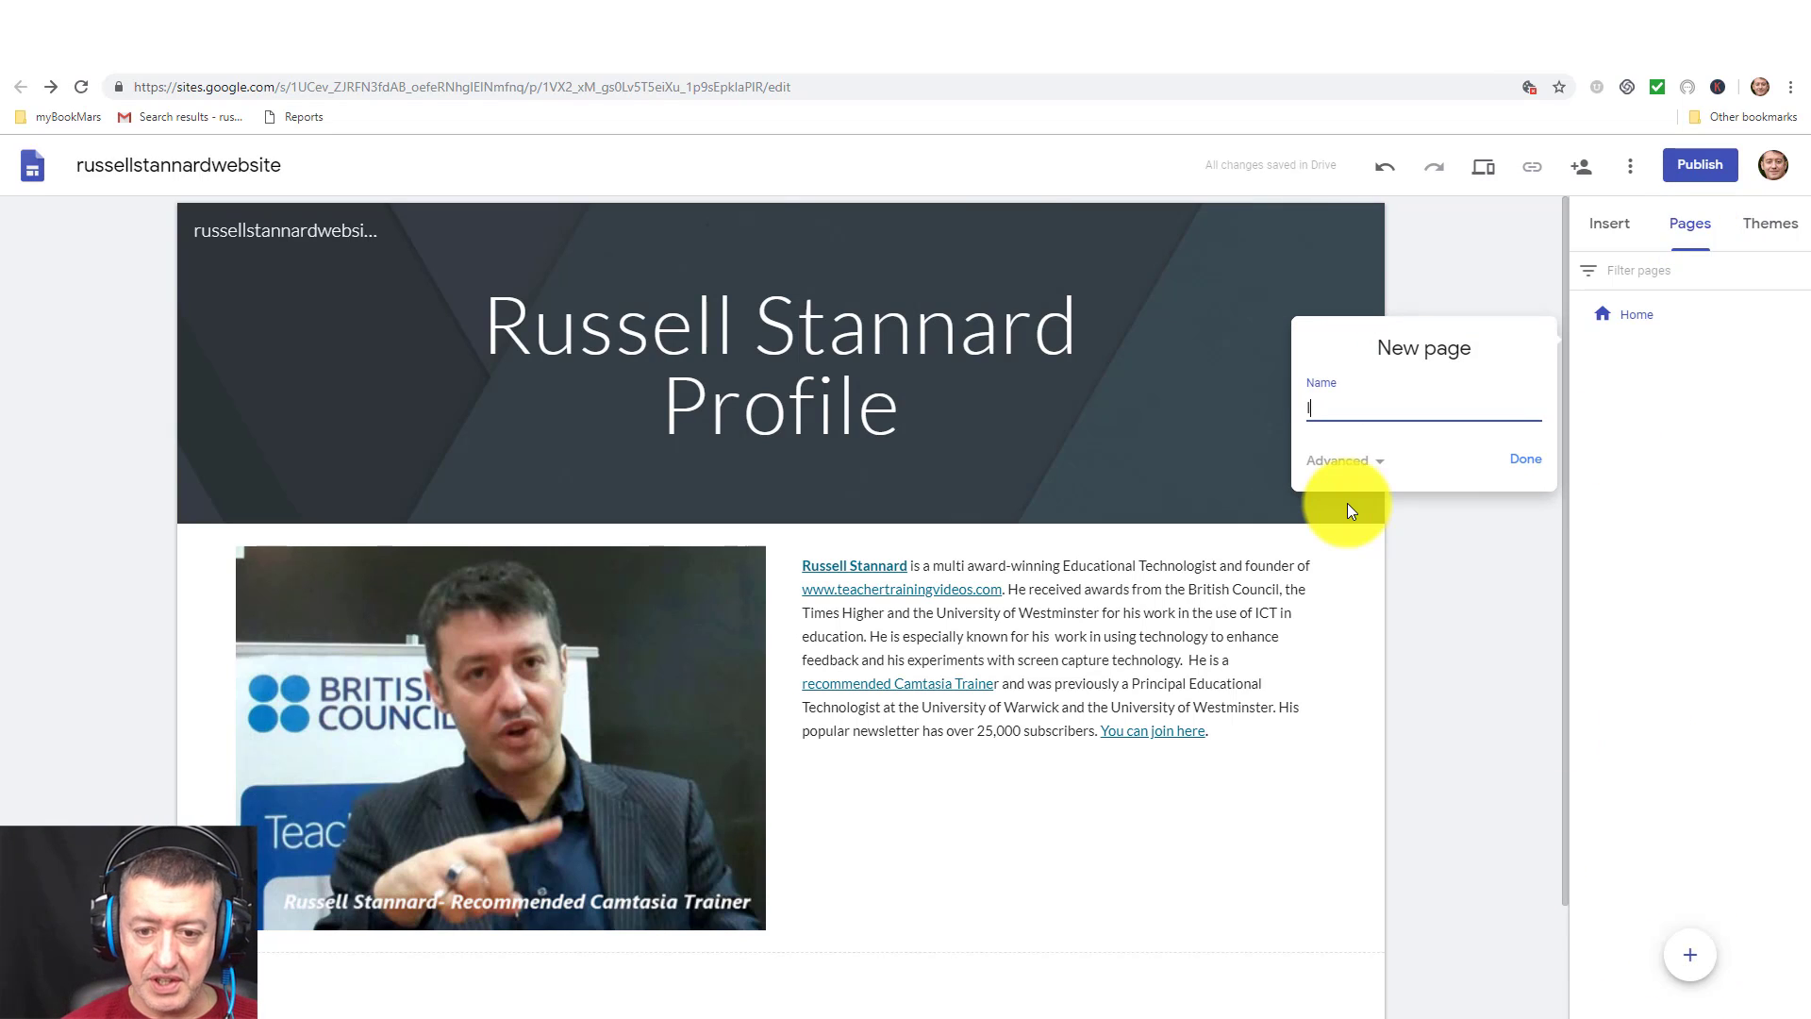
pyautogui.write('nterviews')
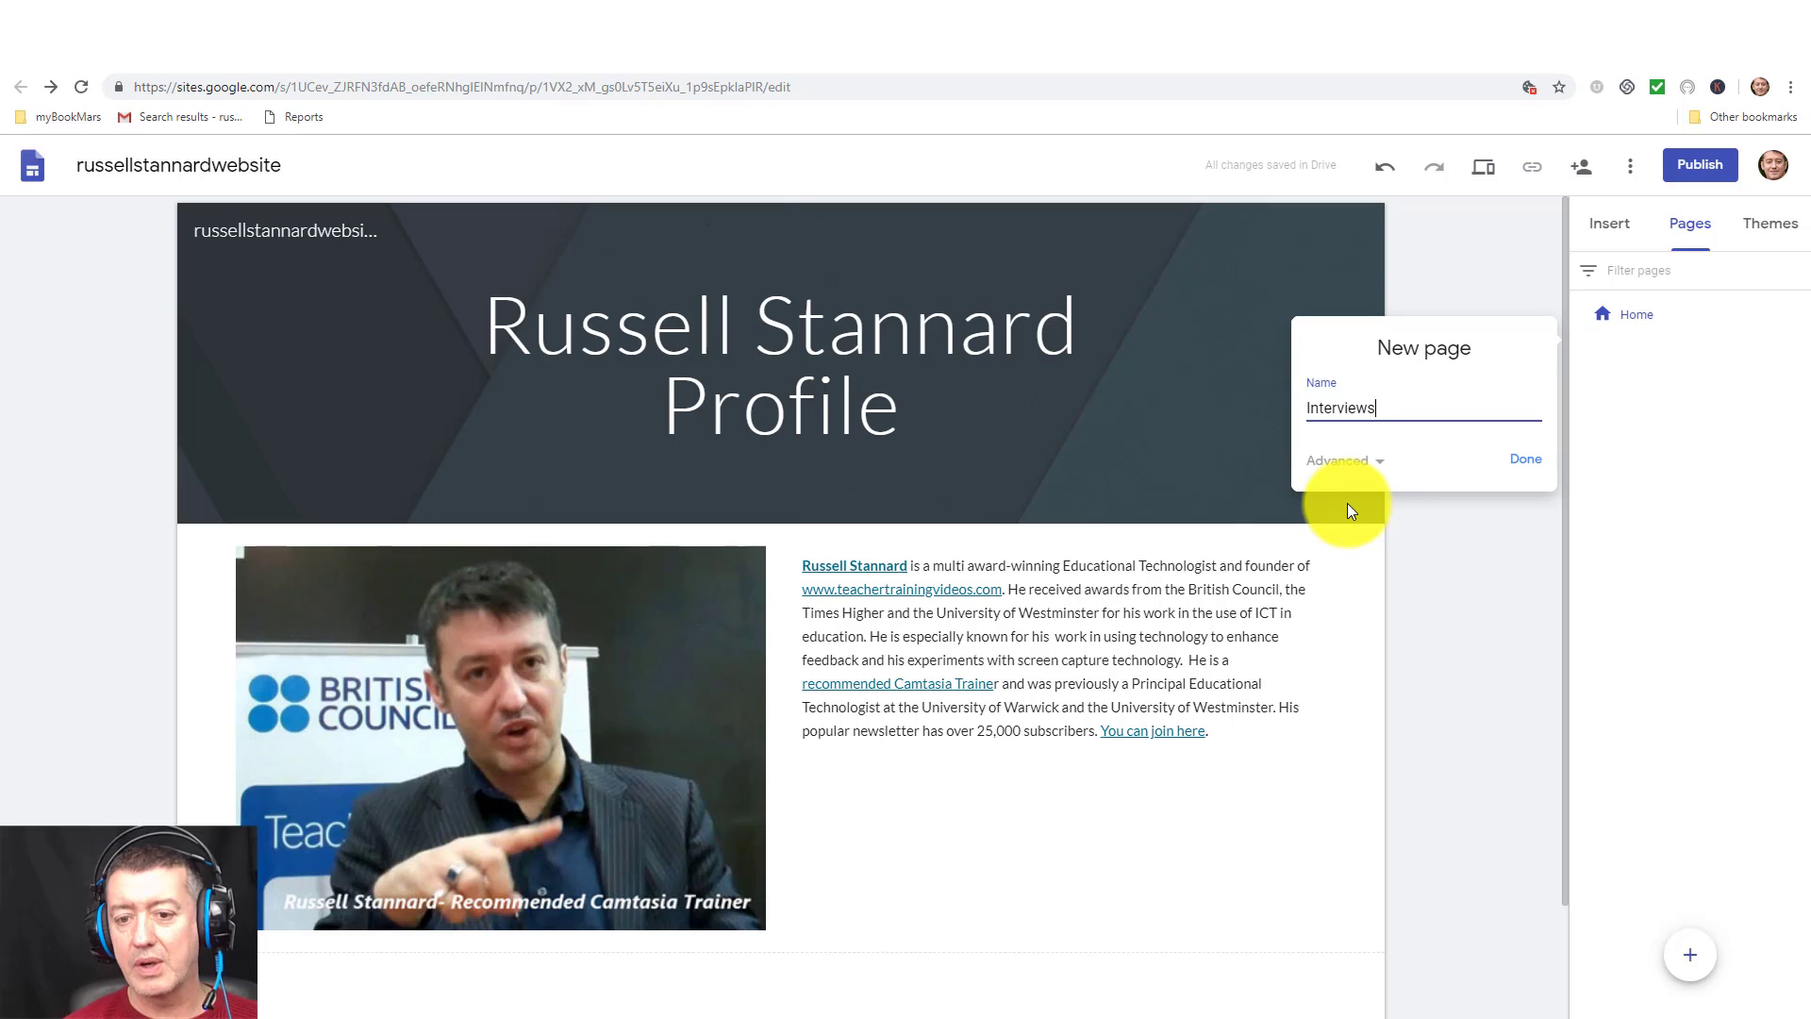
pyautogui.click(1523, 461)
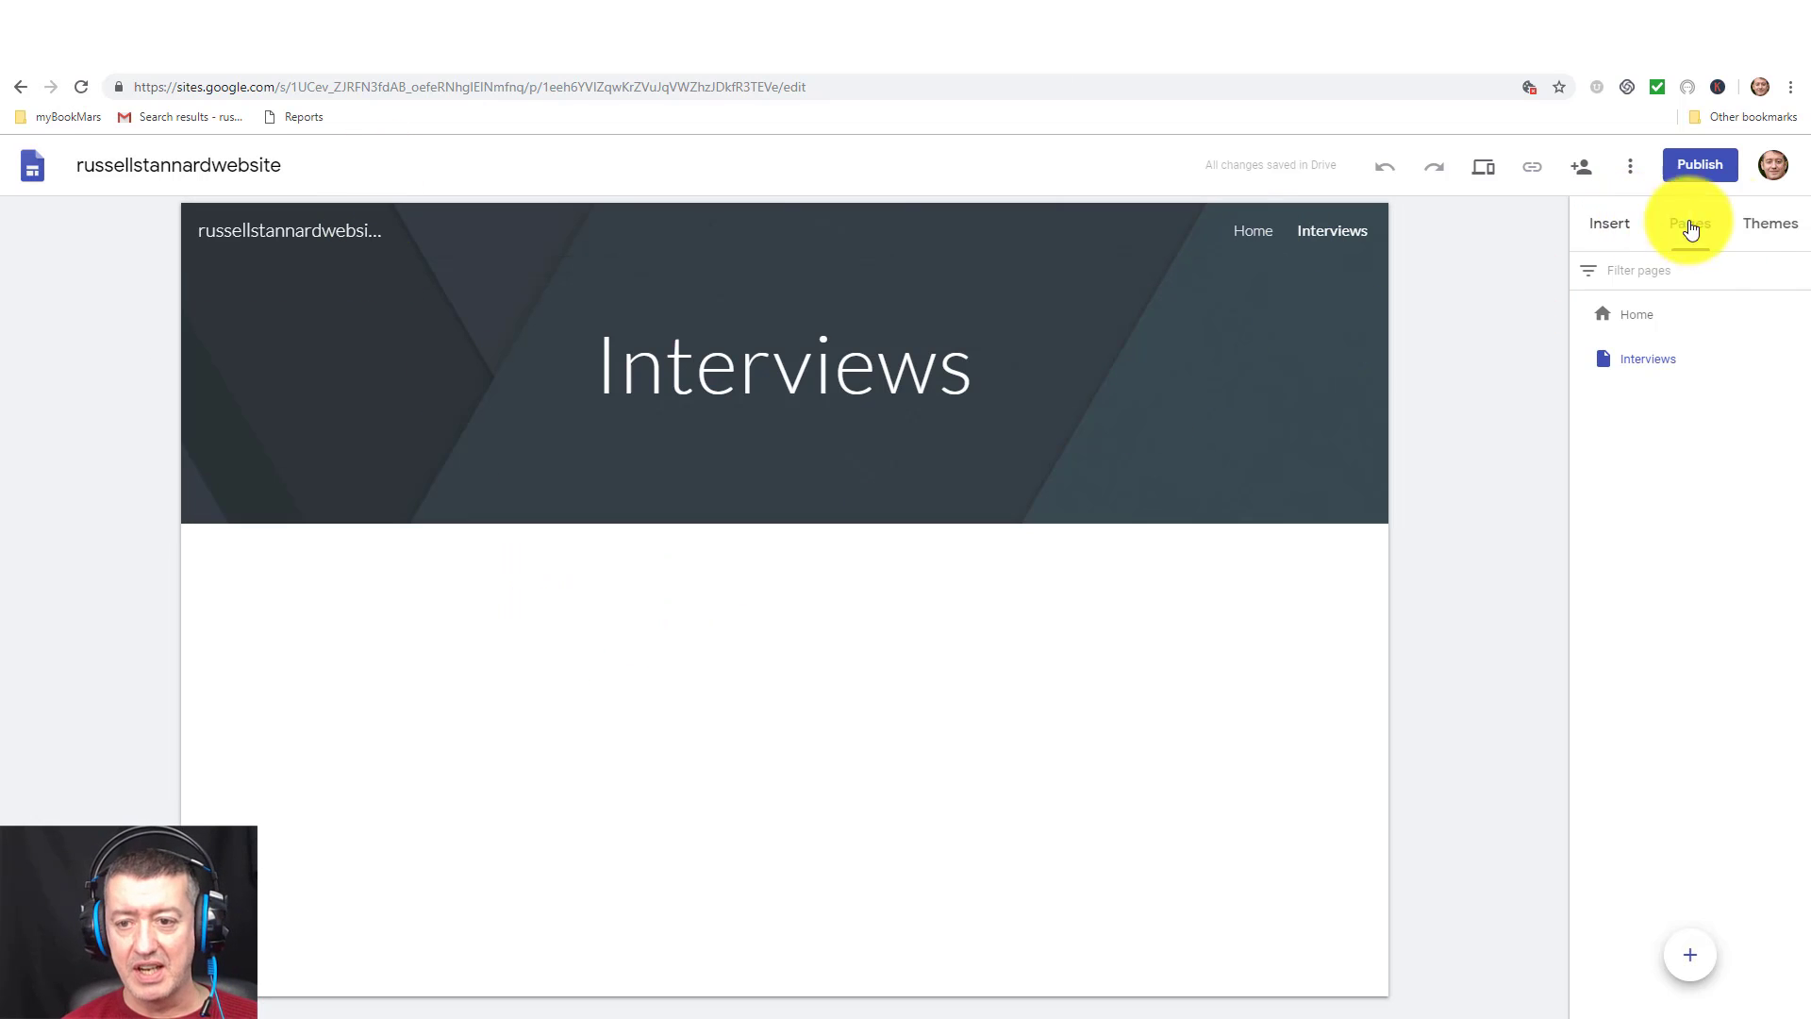
# Open the YouTube video picker from the Insert panel for the Interviews page.
pyautogui.click(1609, 227)
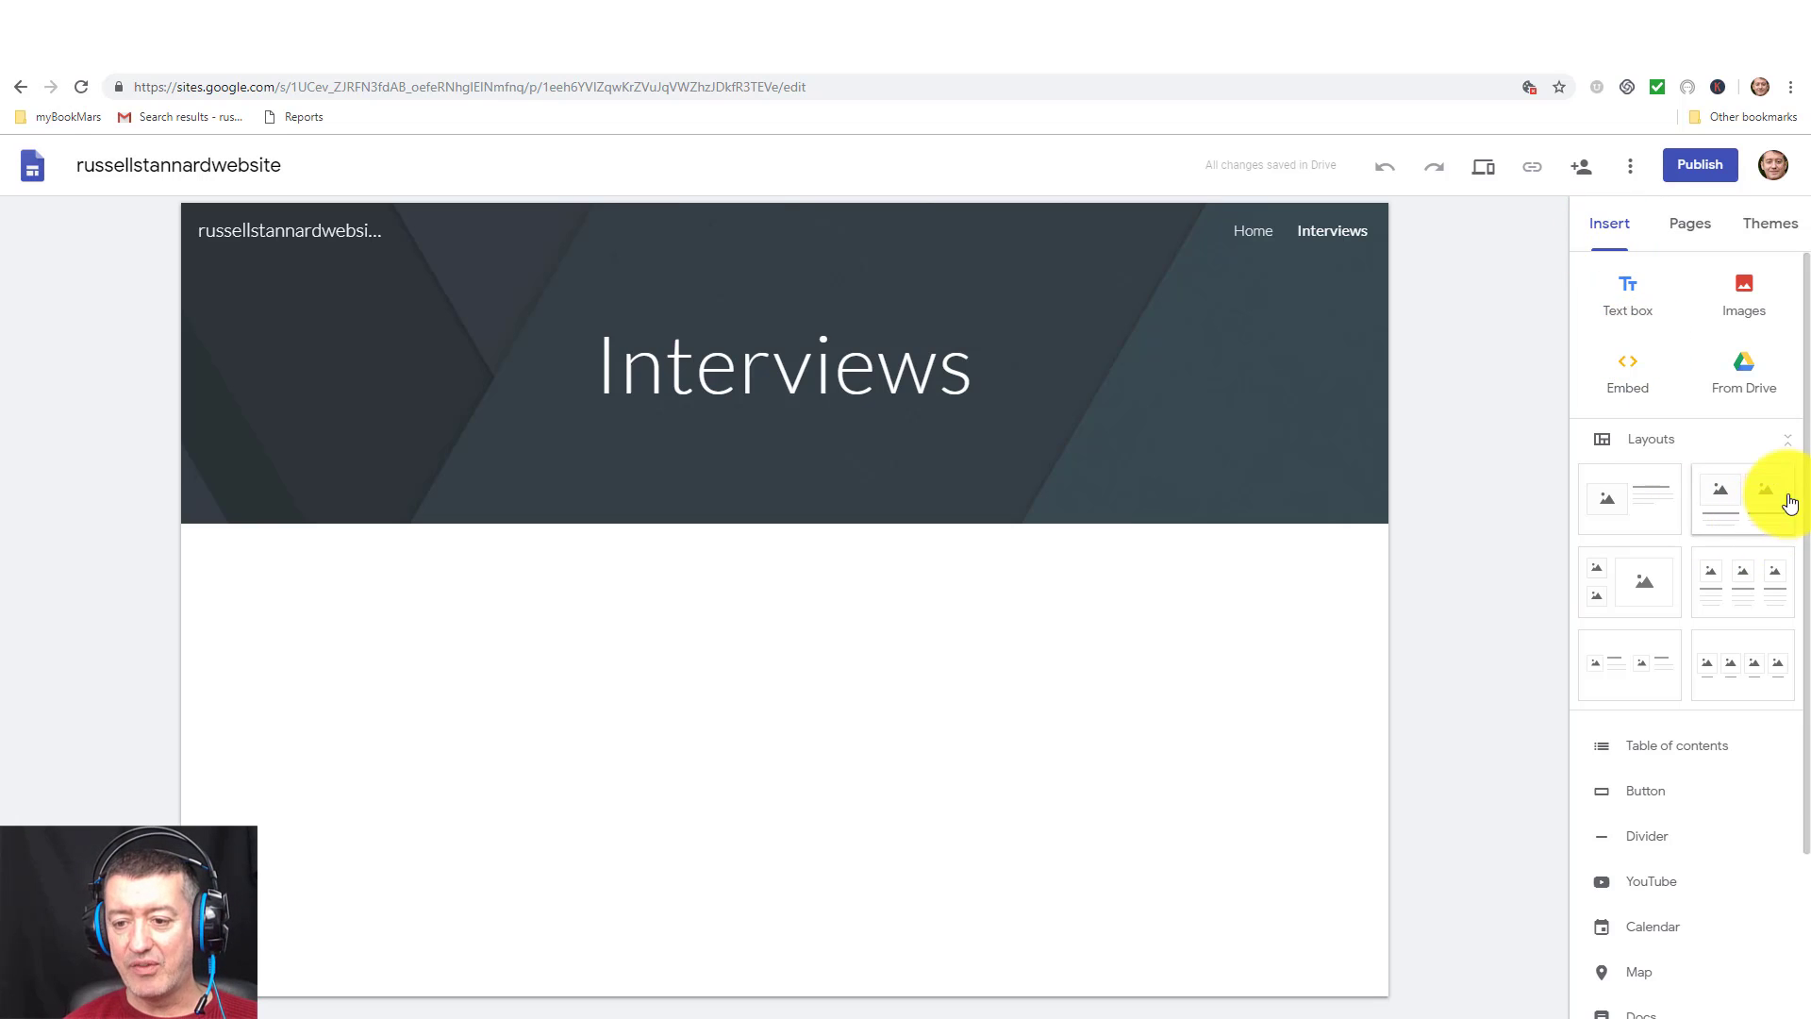
pyautogui.moveTo(1807, 476); pyautogui.dragTo(1798, 662)
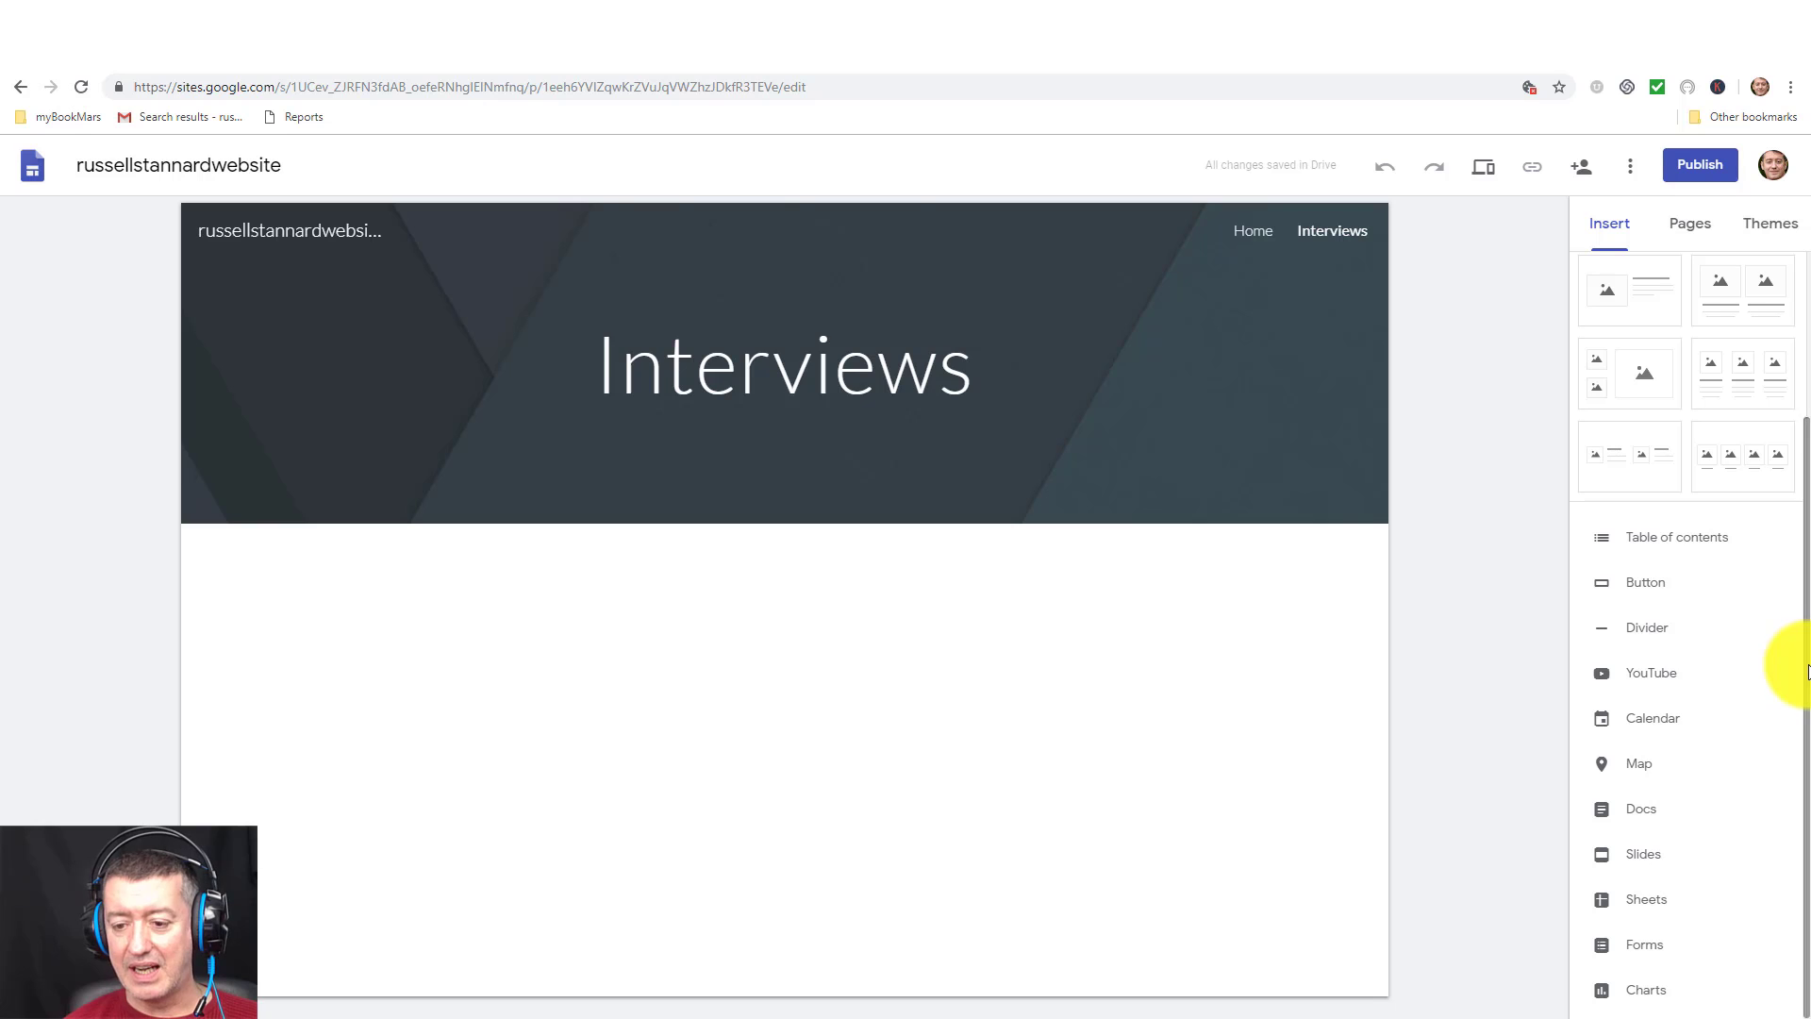
pyautogui.click(1654, 671)
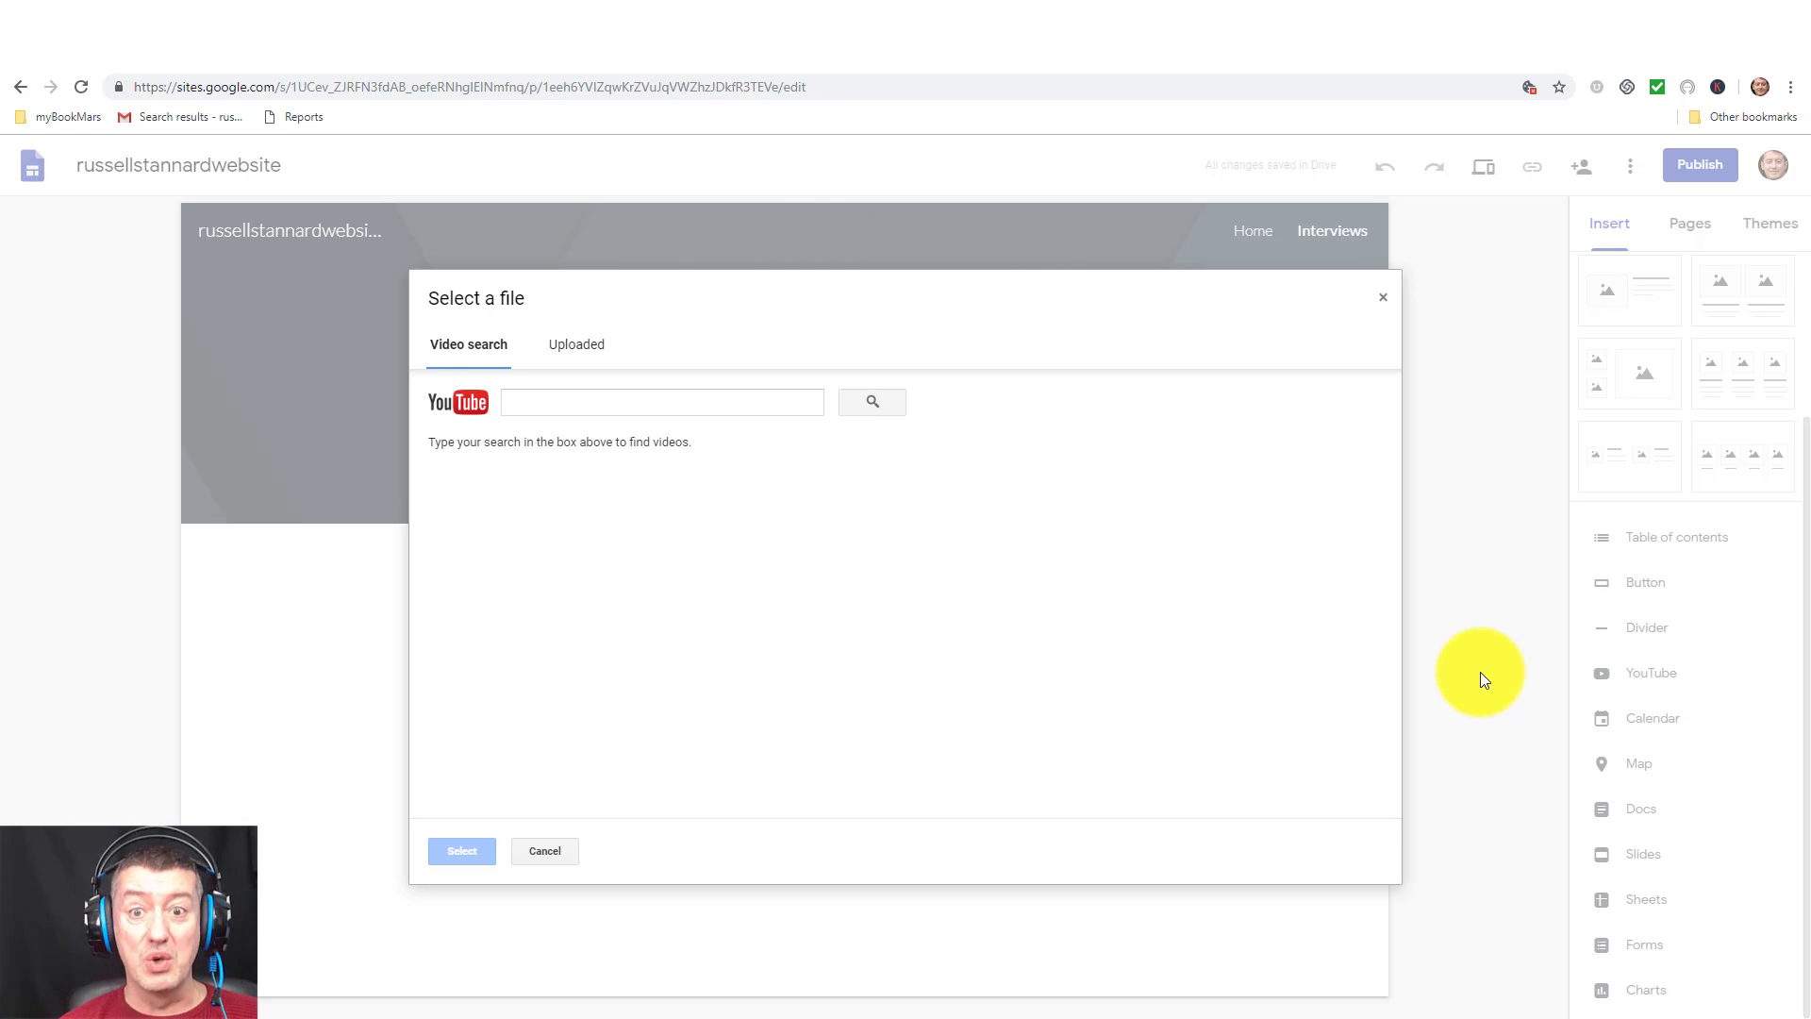
# Search YouTube for the interviewee's name and embed the 'E-merging forum - 3' interview video.
pyautogui.click(621, 399)
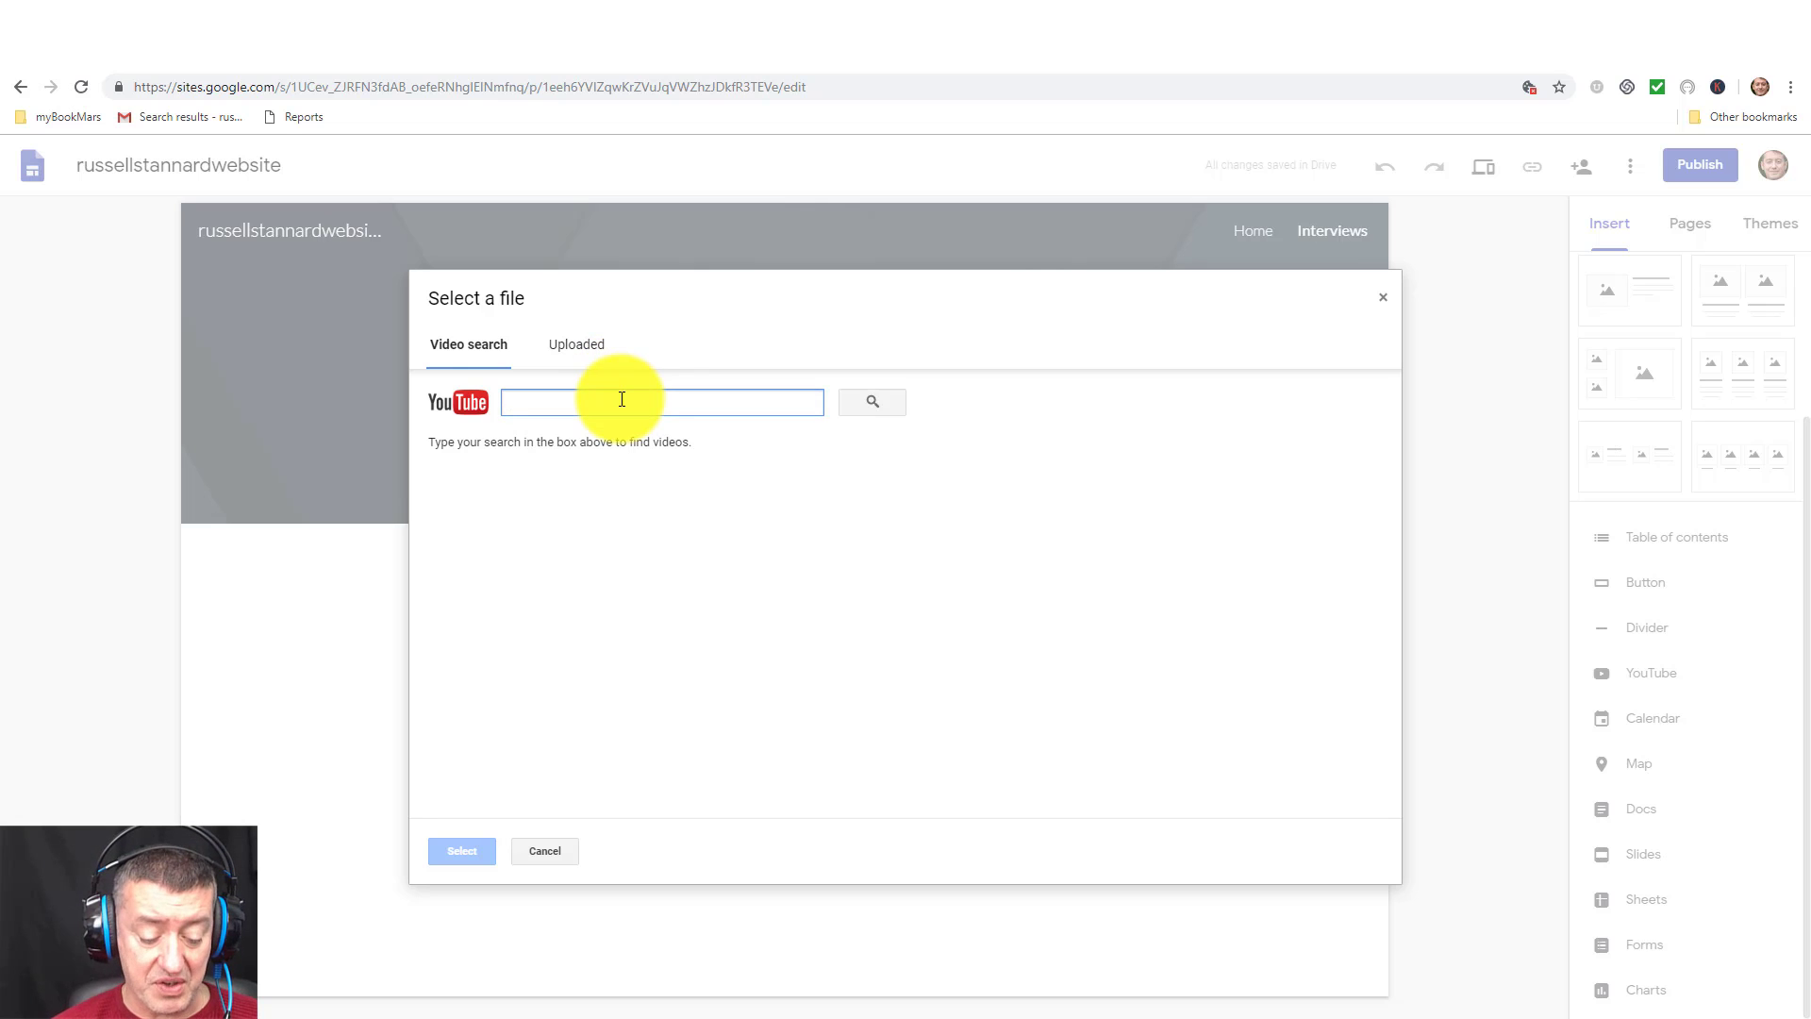
pyautogui.write('Russell Stannard Russia')
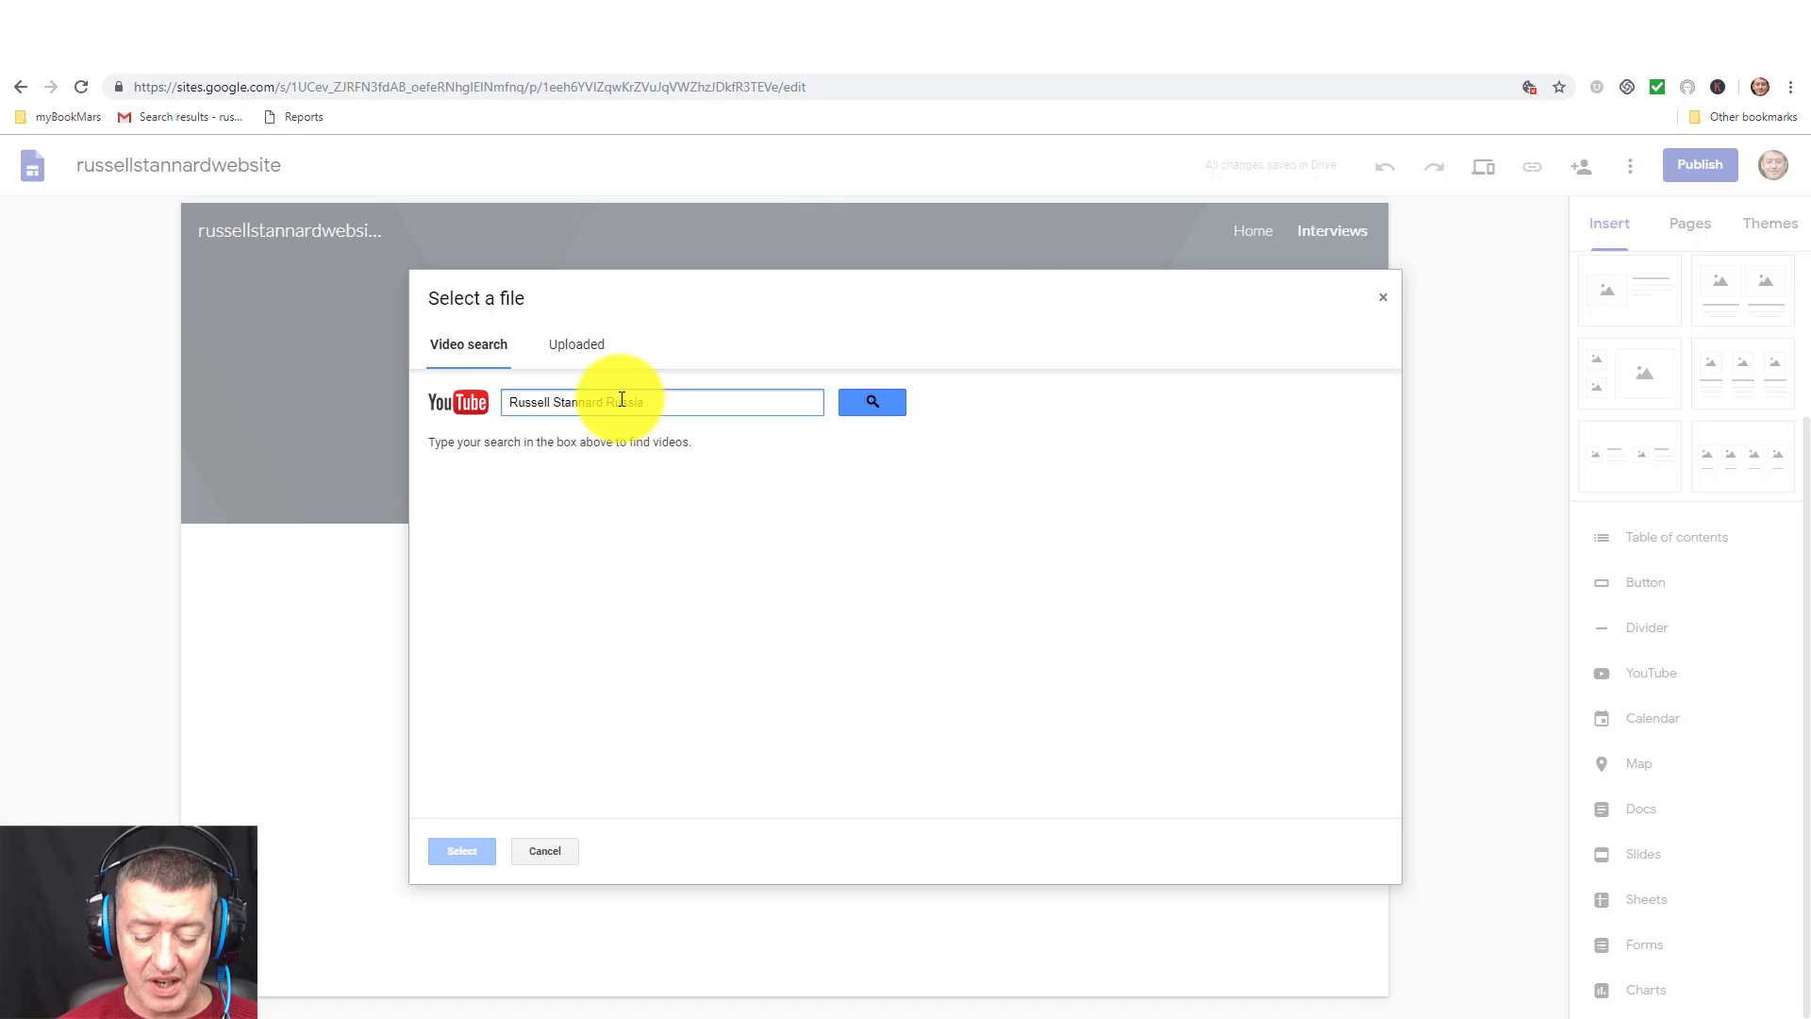
pyautogui.press('Return')
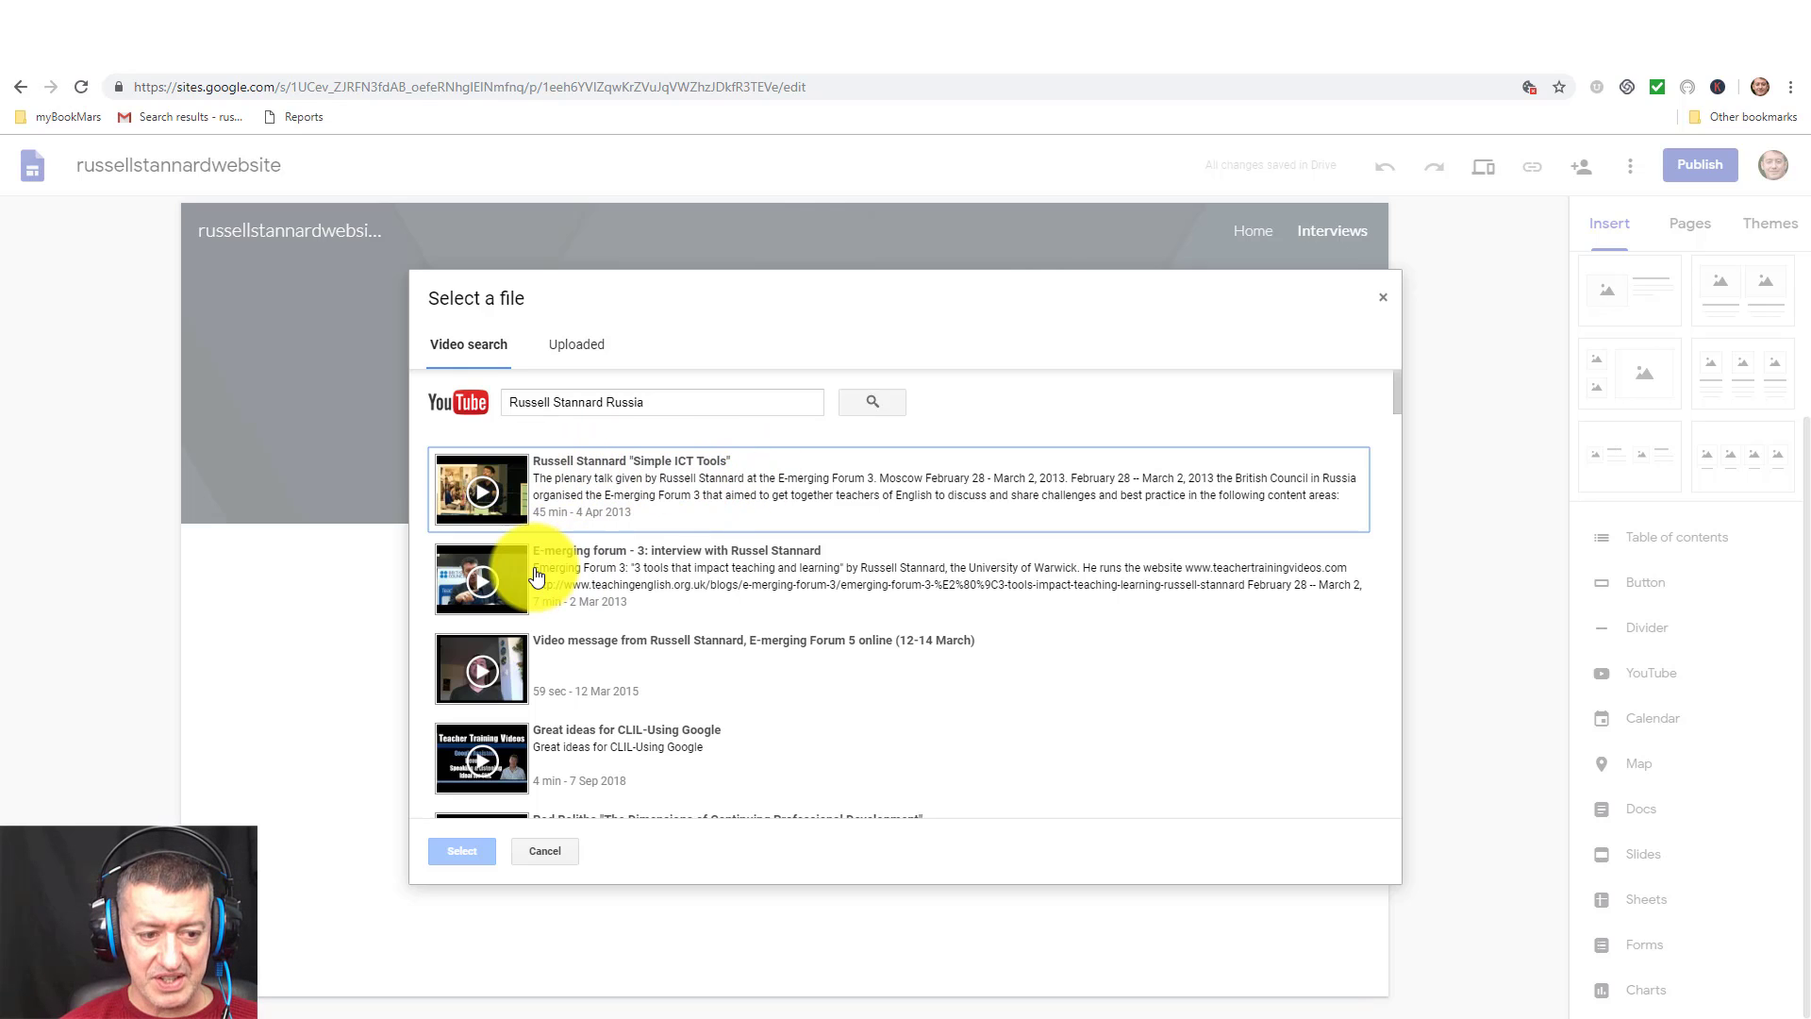
pyautogui.click(486, 575)
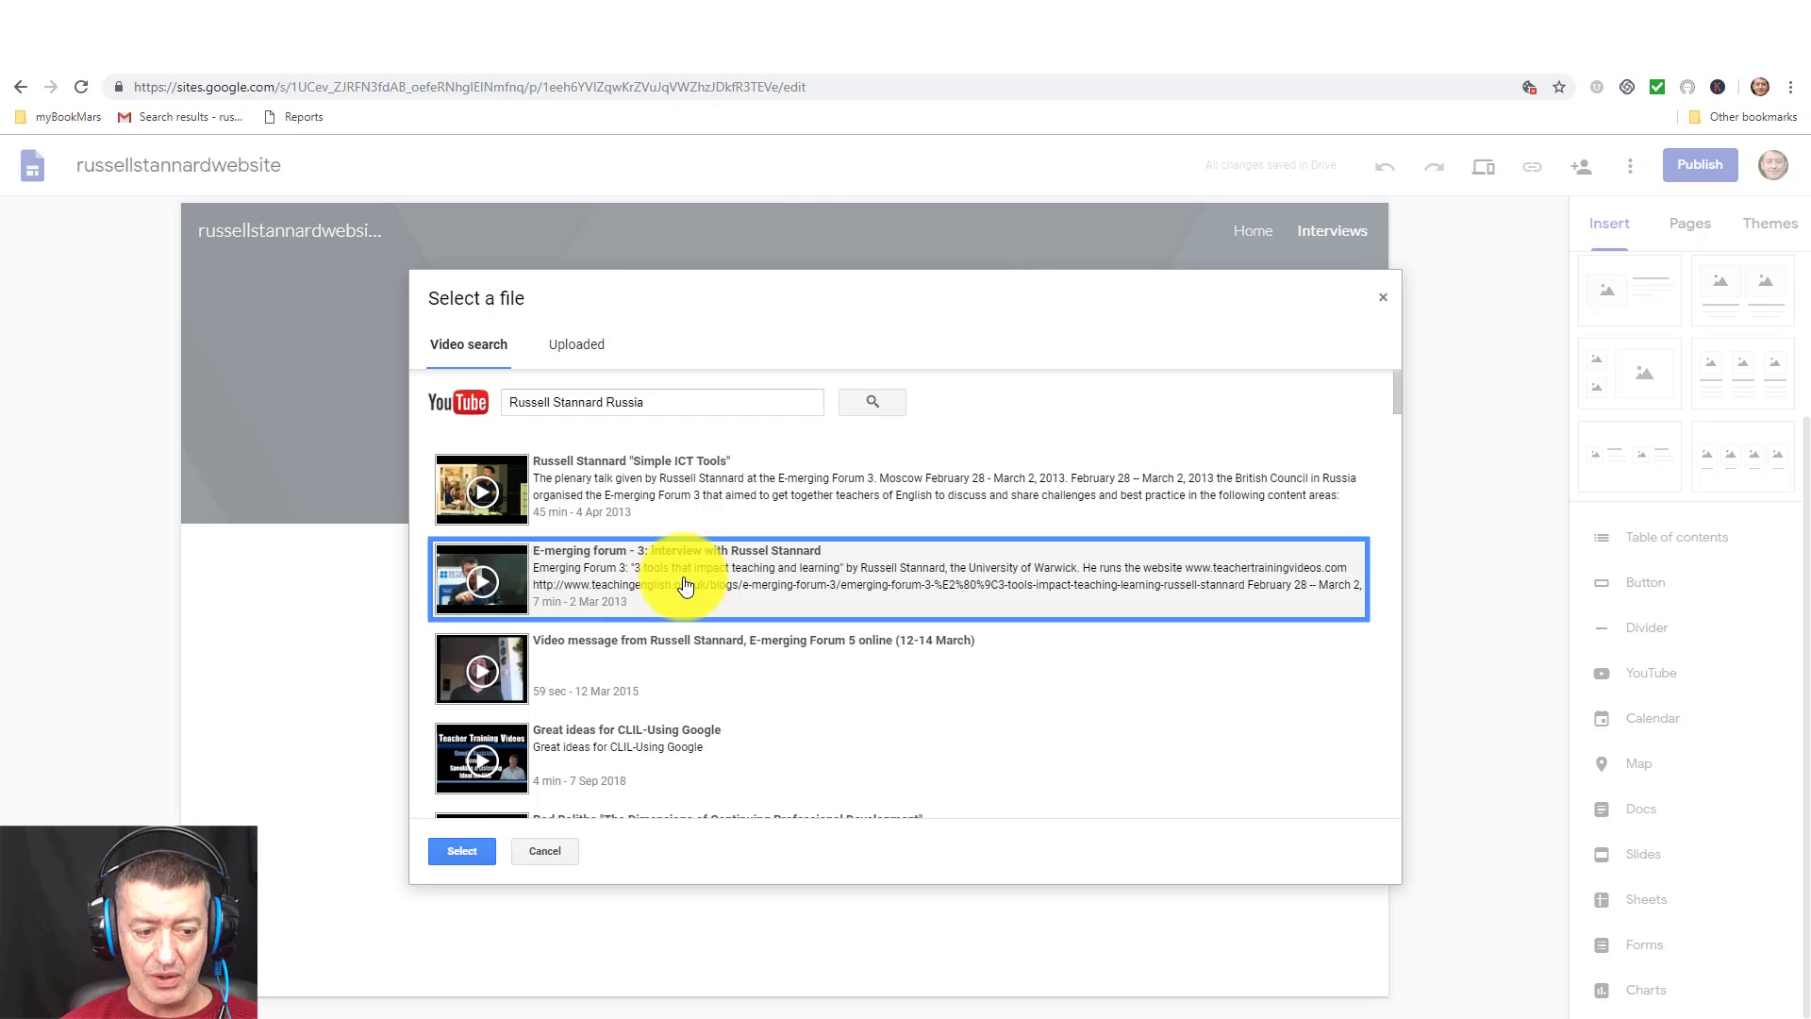
pyautogui.click(466, 851)
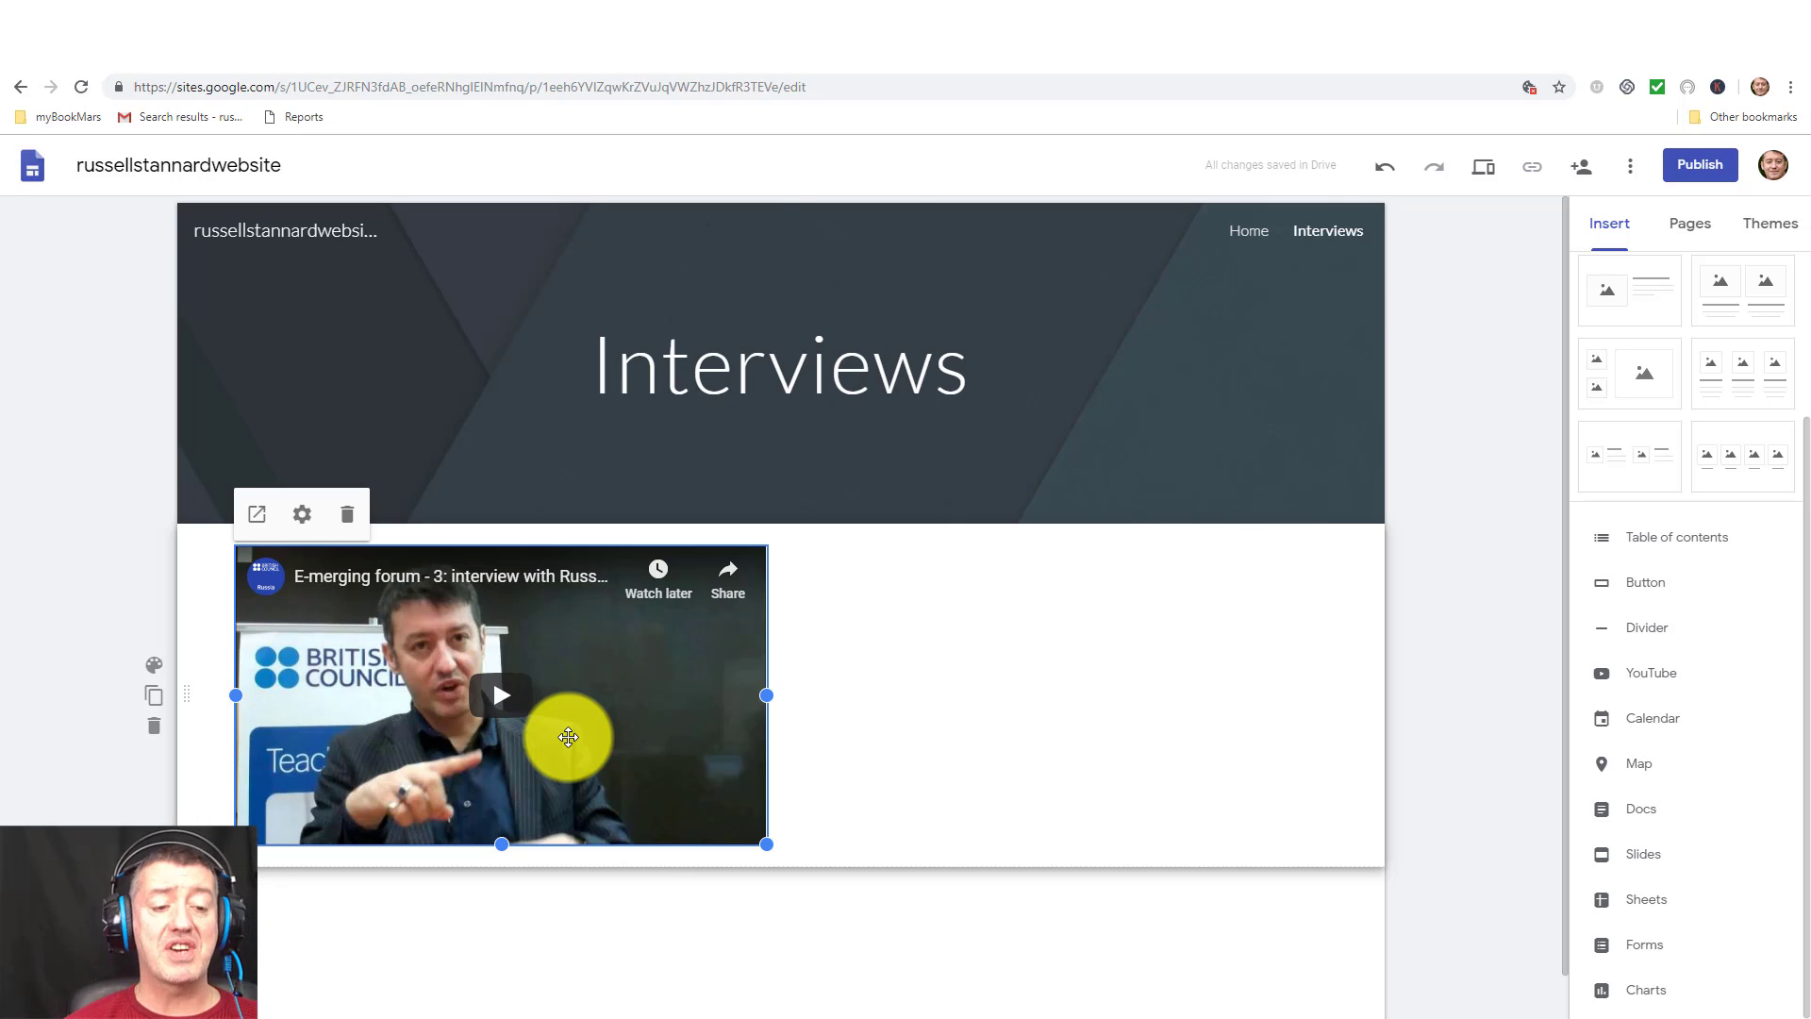
# Add a text box beside the video with the pasted Moscow interview paragraph, E-merging in bold.
pyautogui.click(943, 596)
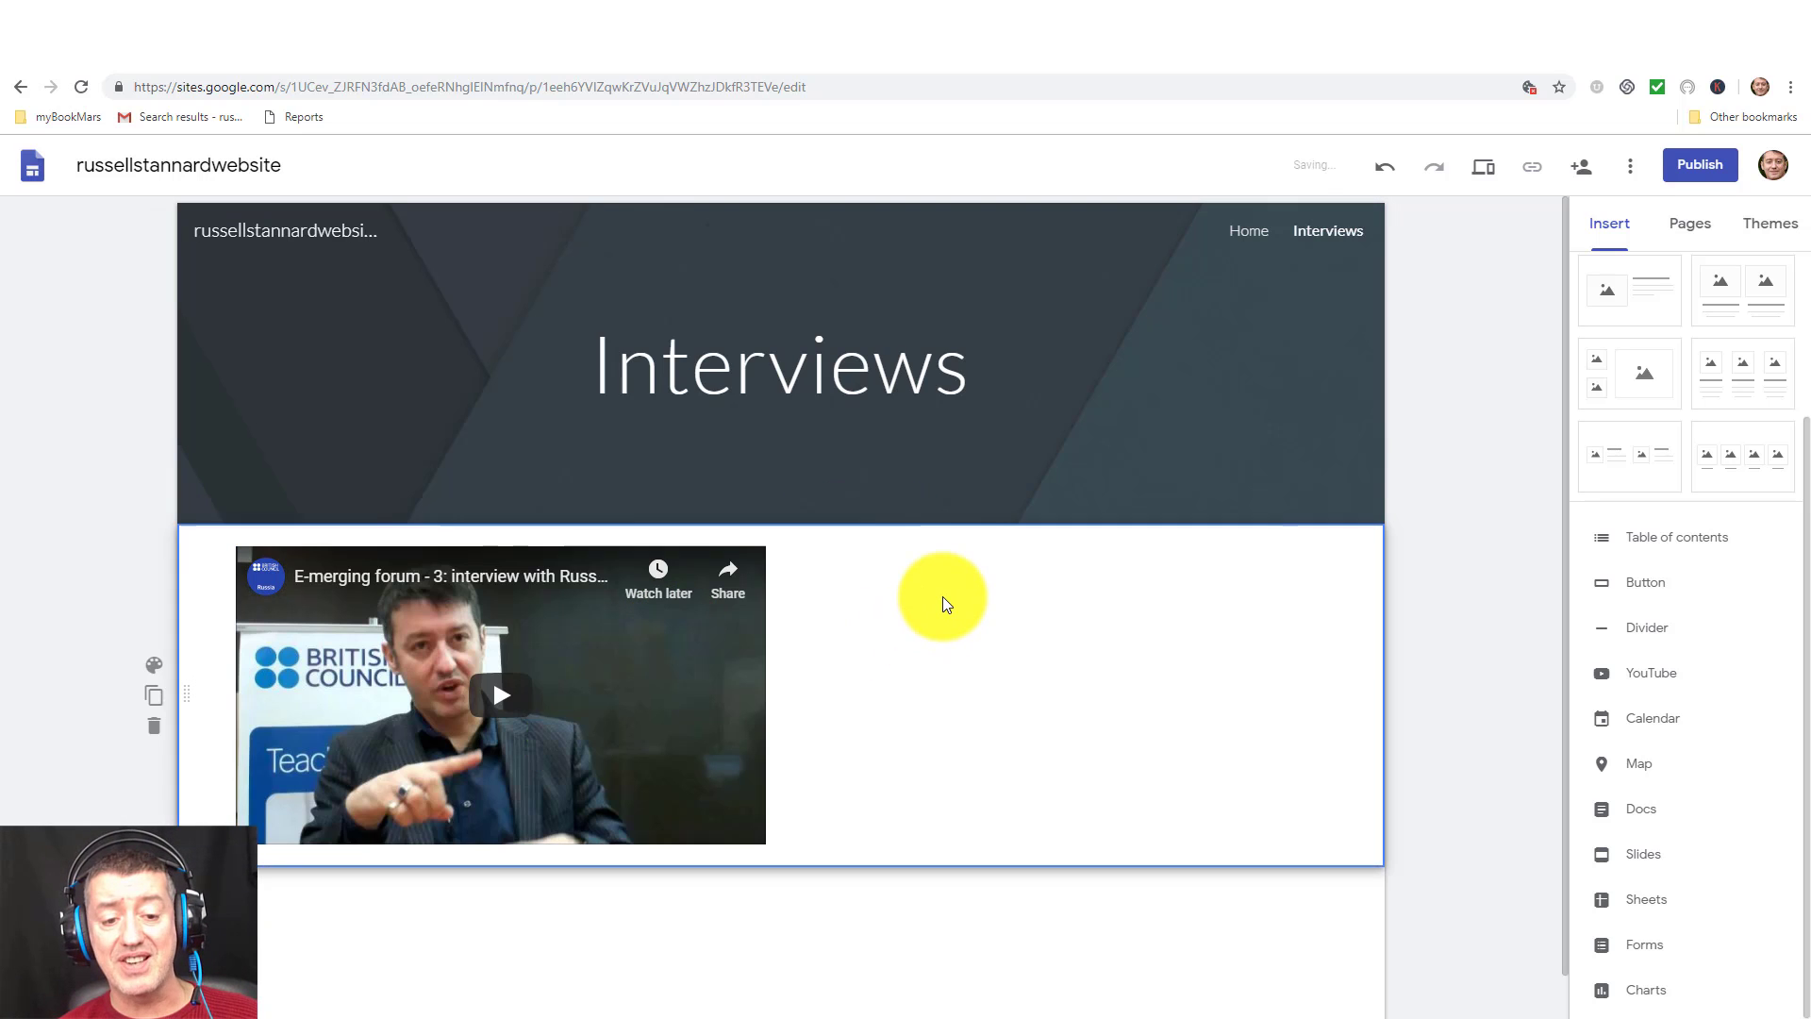
pyautogui.doubleClick(943, 596)
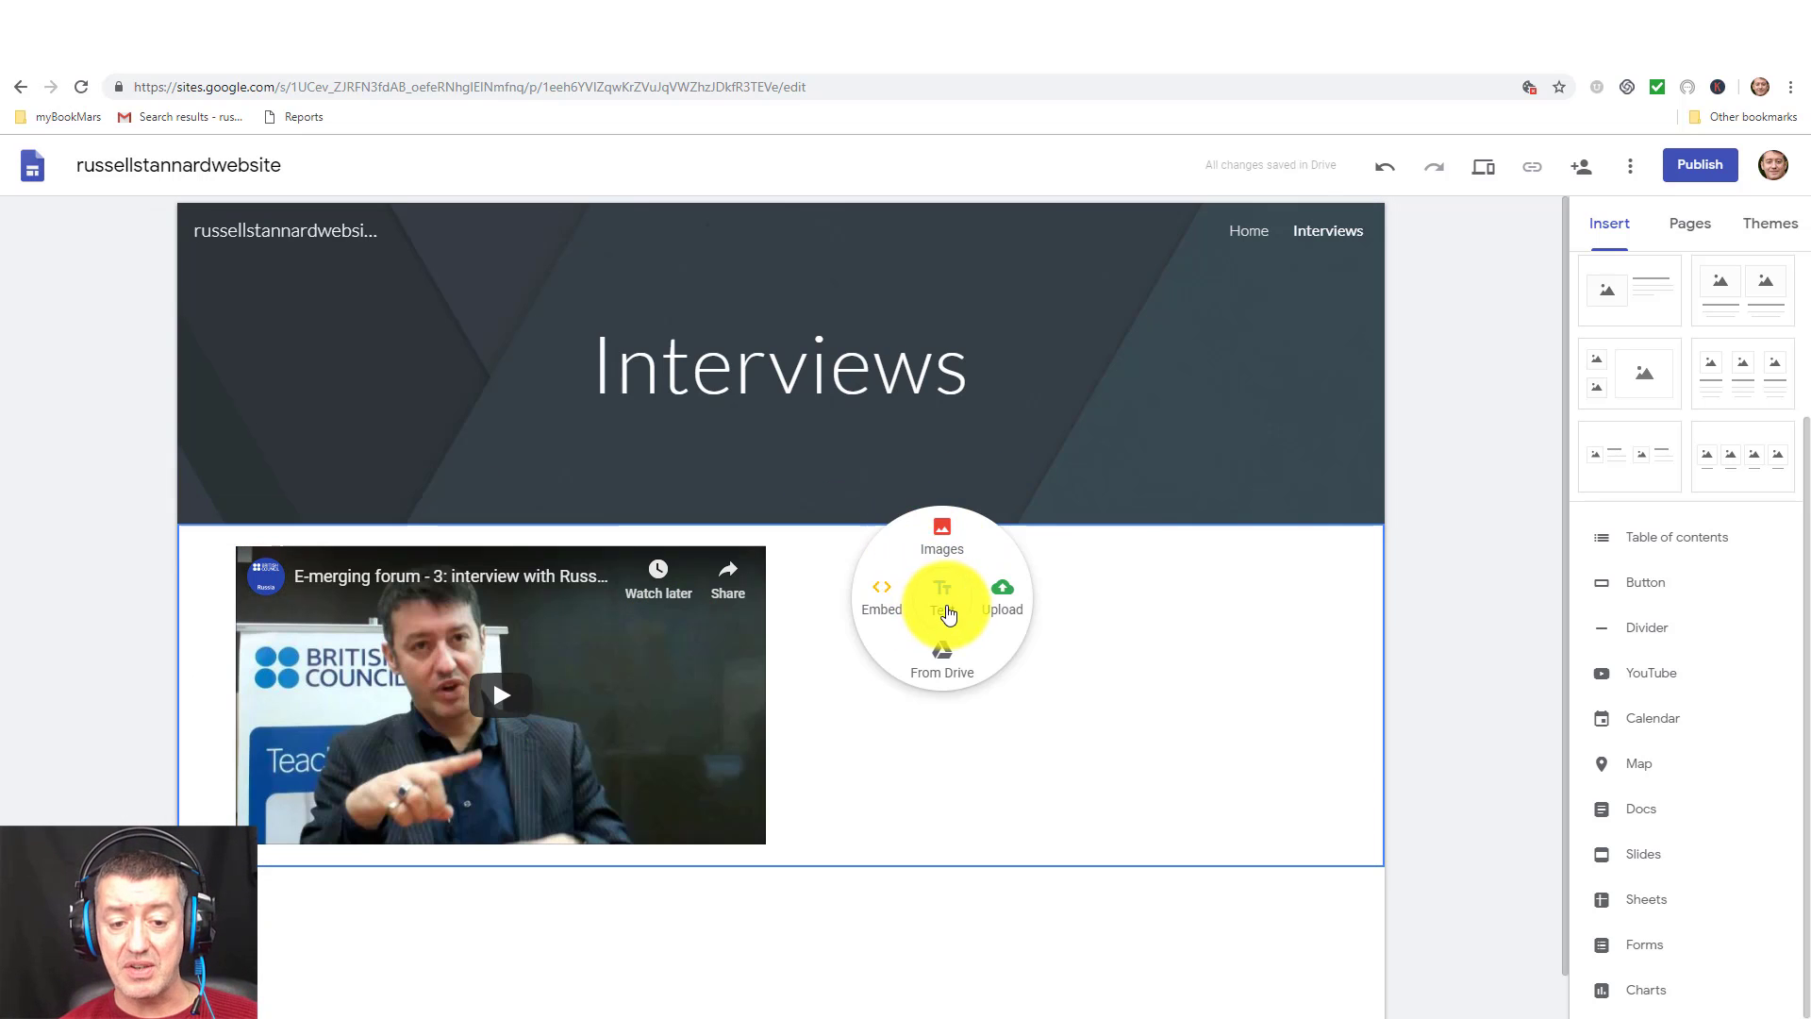
pyautogui.click(943, 604)
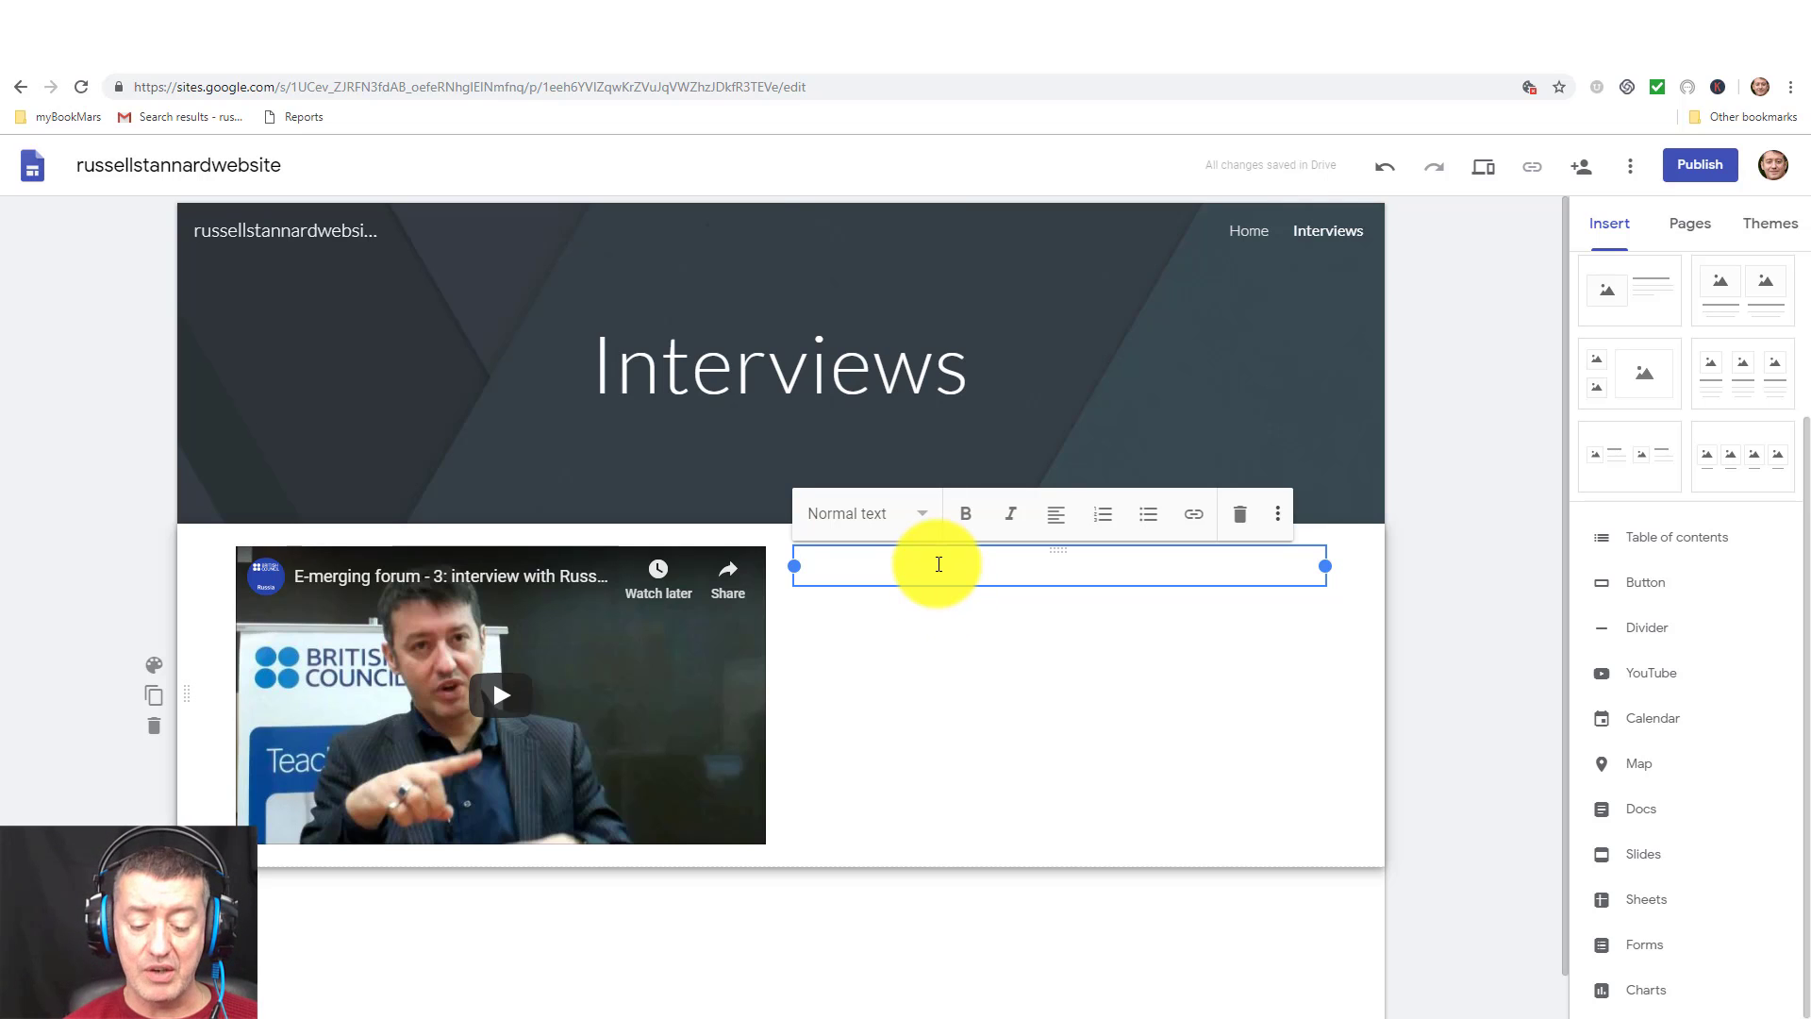
pyautogui.write('This was an interview that took place in Moscow Russia a number of years ago after Russell had presented at the E-merging conference.')
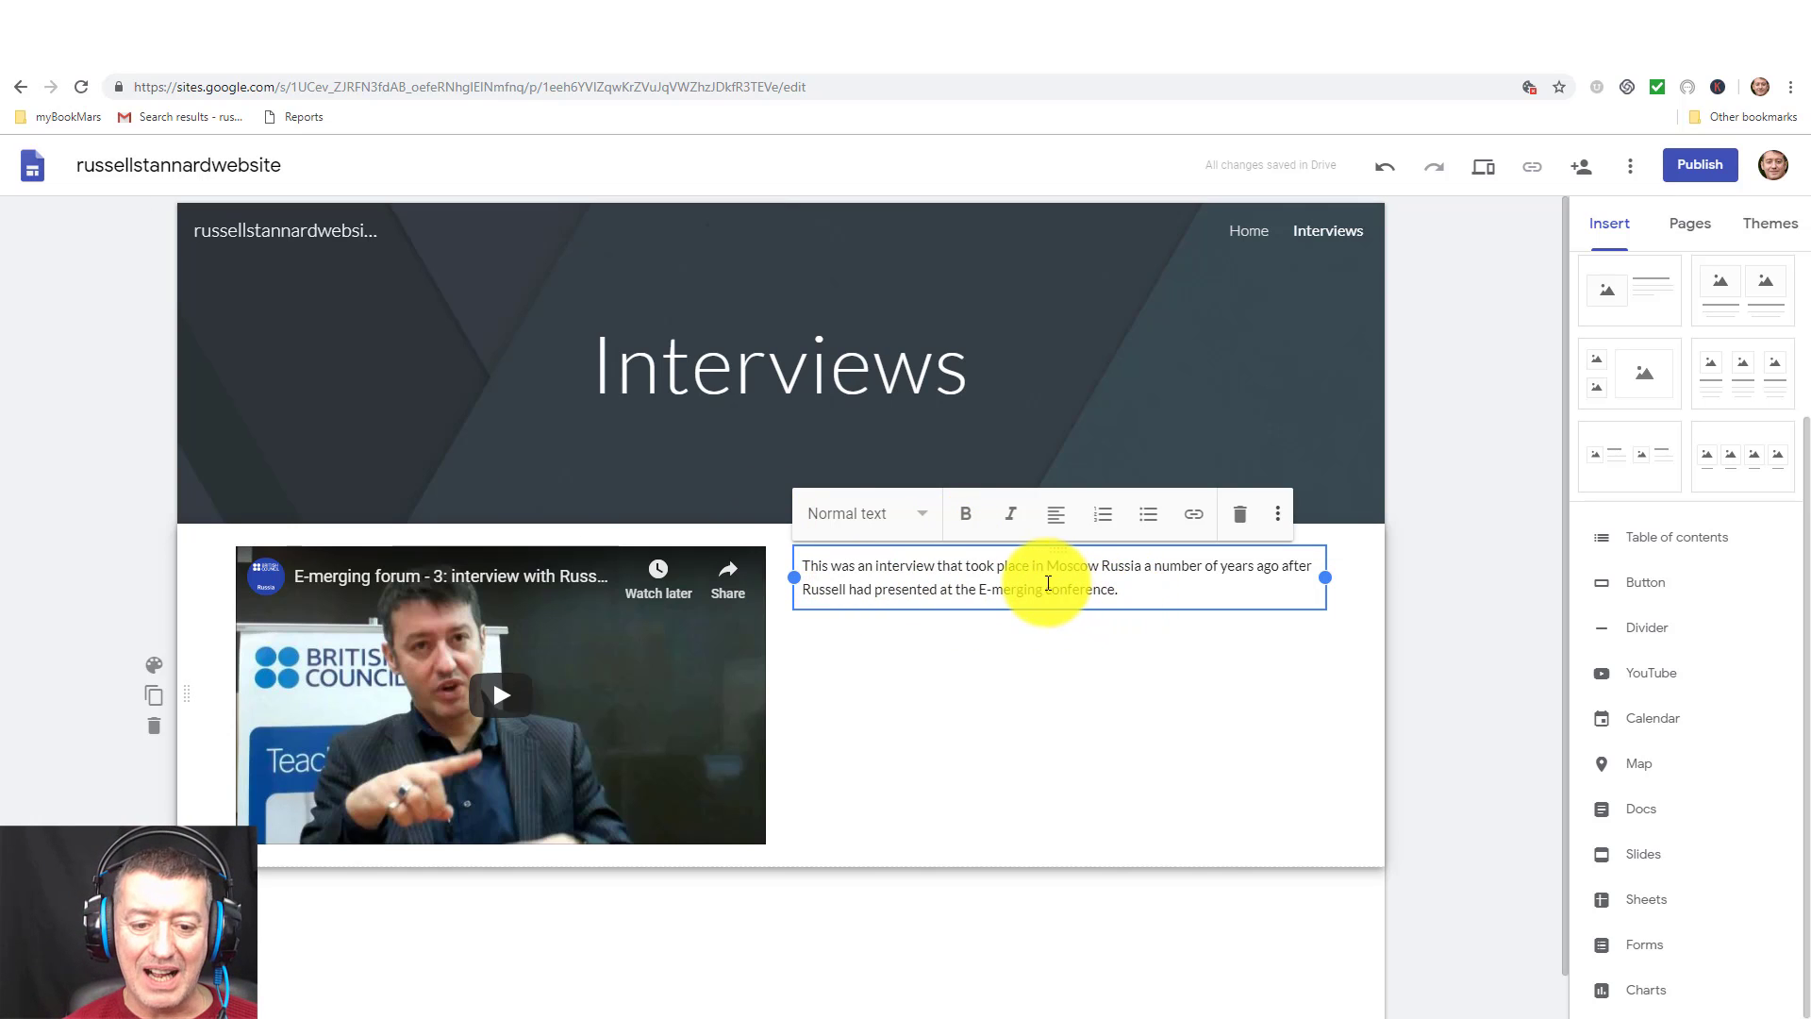
pyautogui.moveTo(1043, 589); pyautogui.dragTo(977, 590)
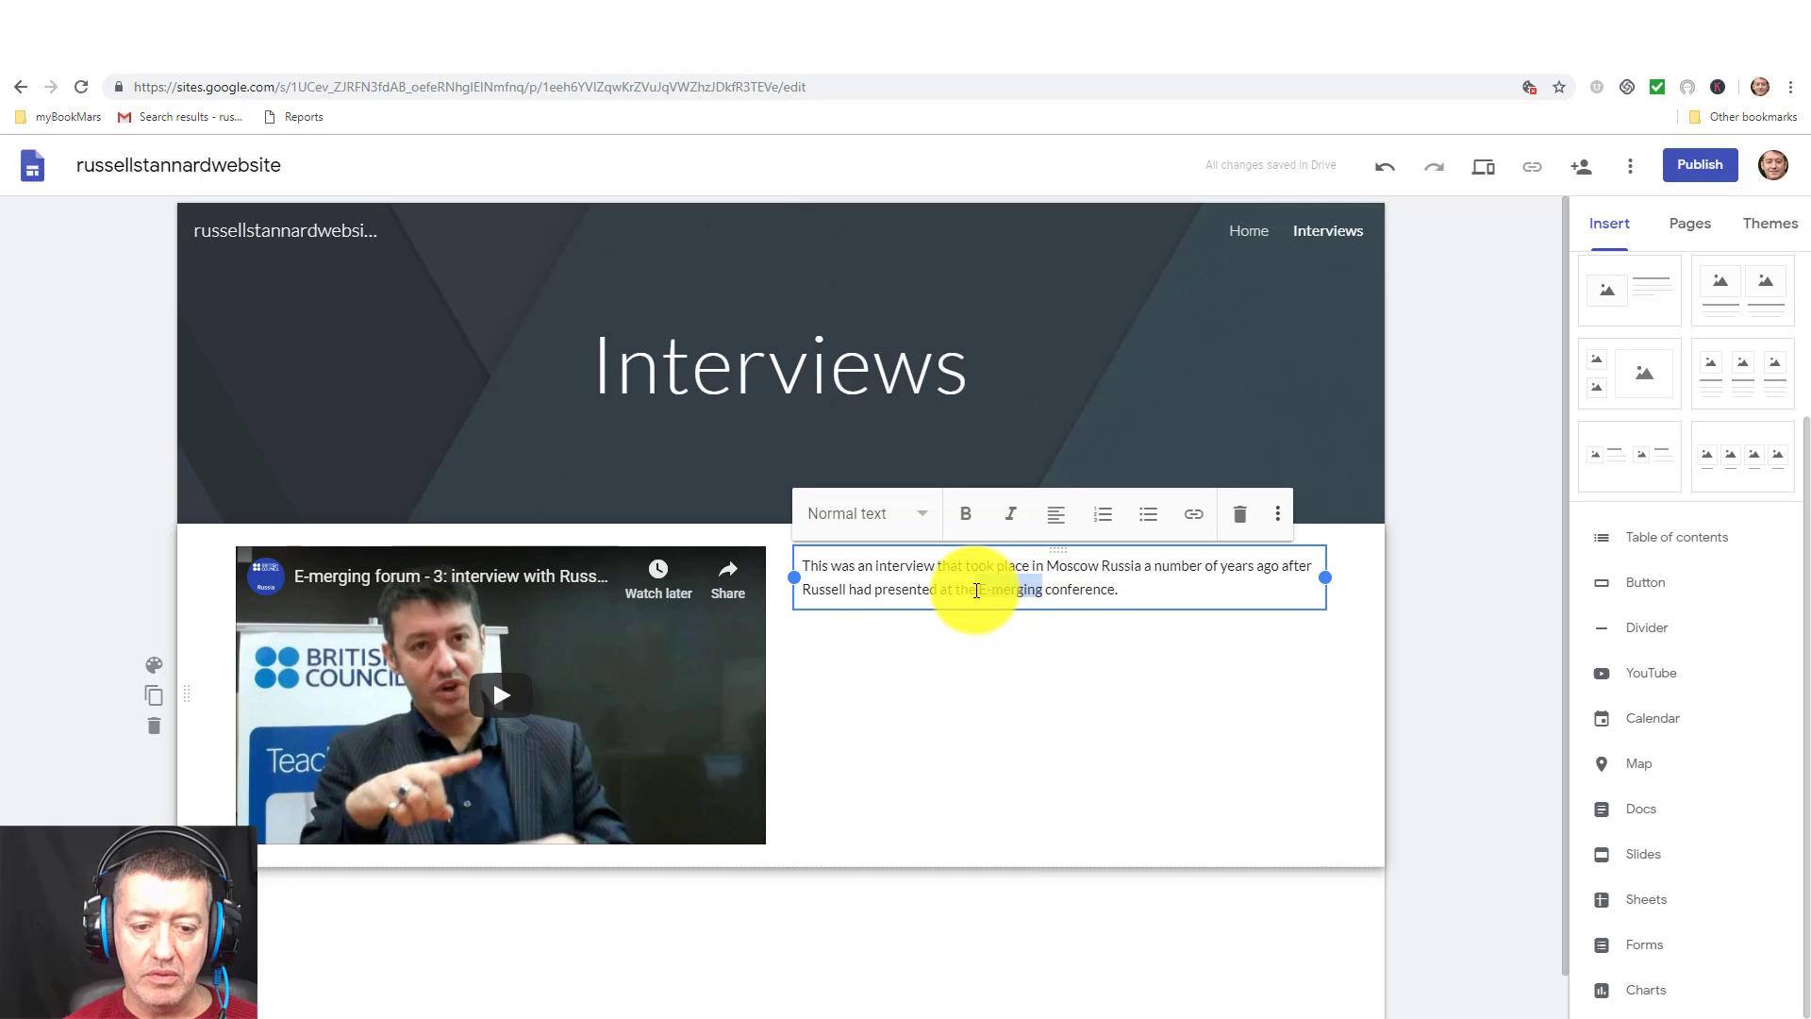
pyautogui.click(973, 524)
pyautogui.click(1007, 647)
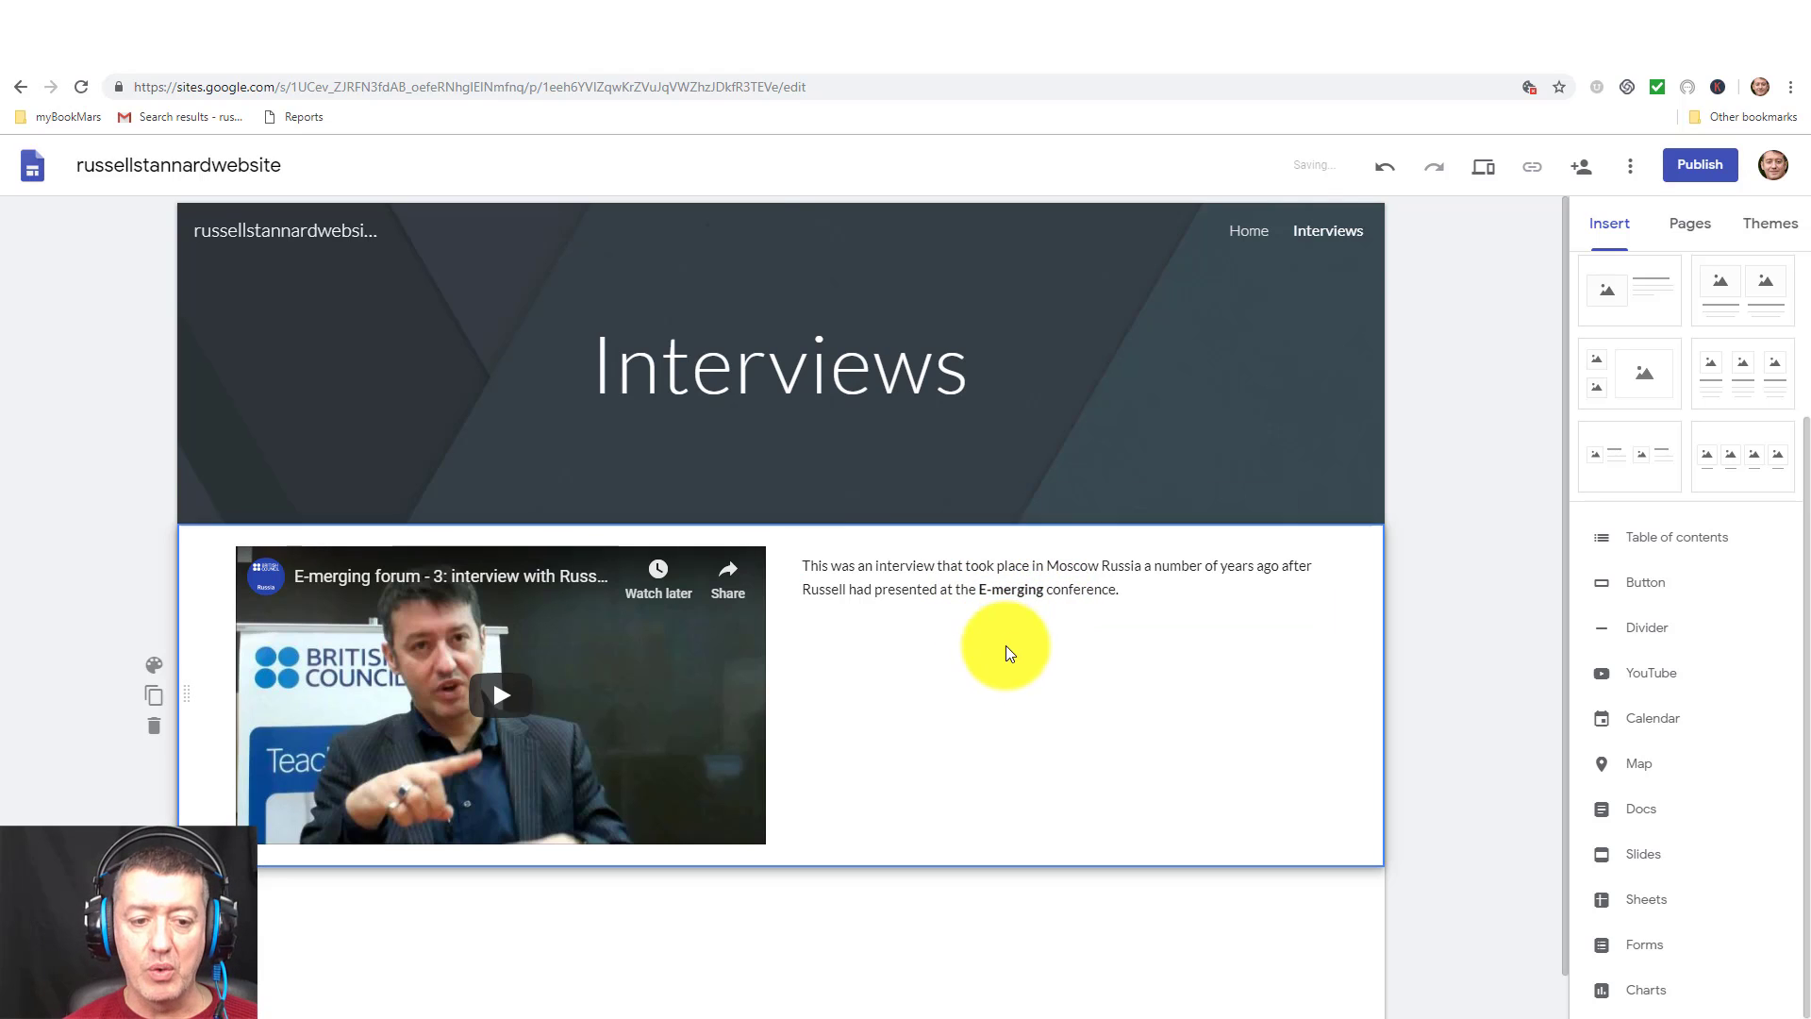
# Add the title line 'Moscow -E Merging Conference' above the paragraph, styled as Heading.
pyautogui.click(837, 574)
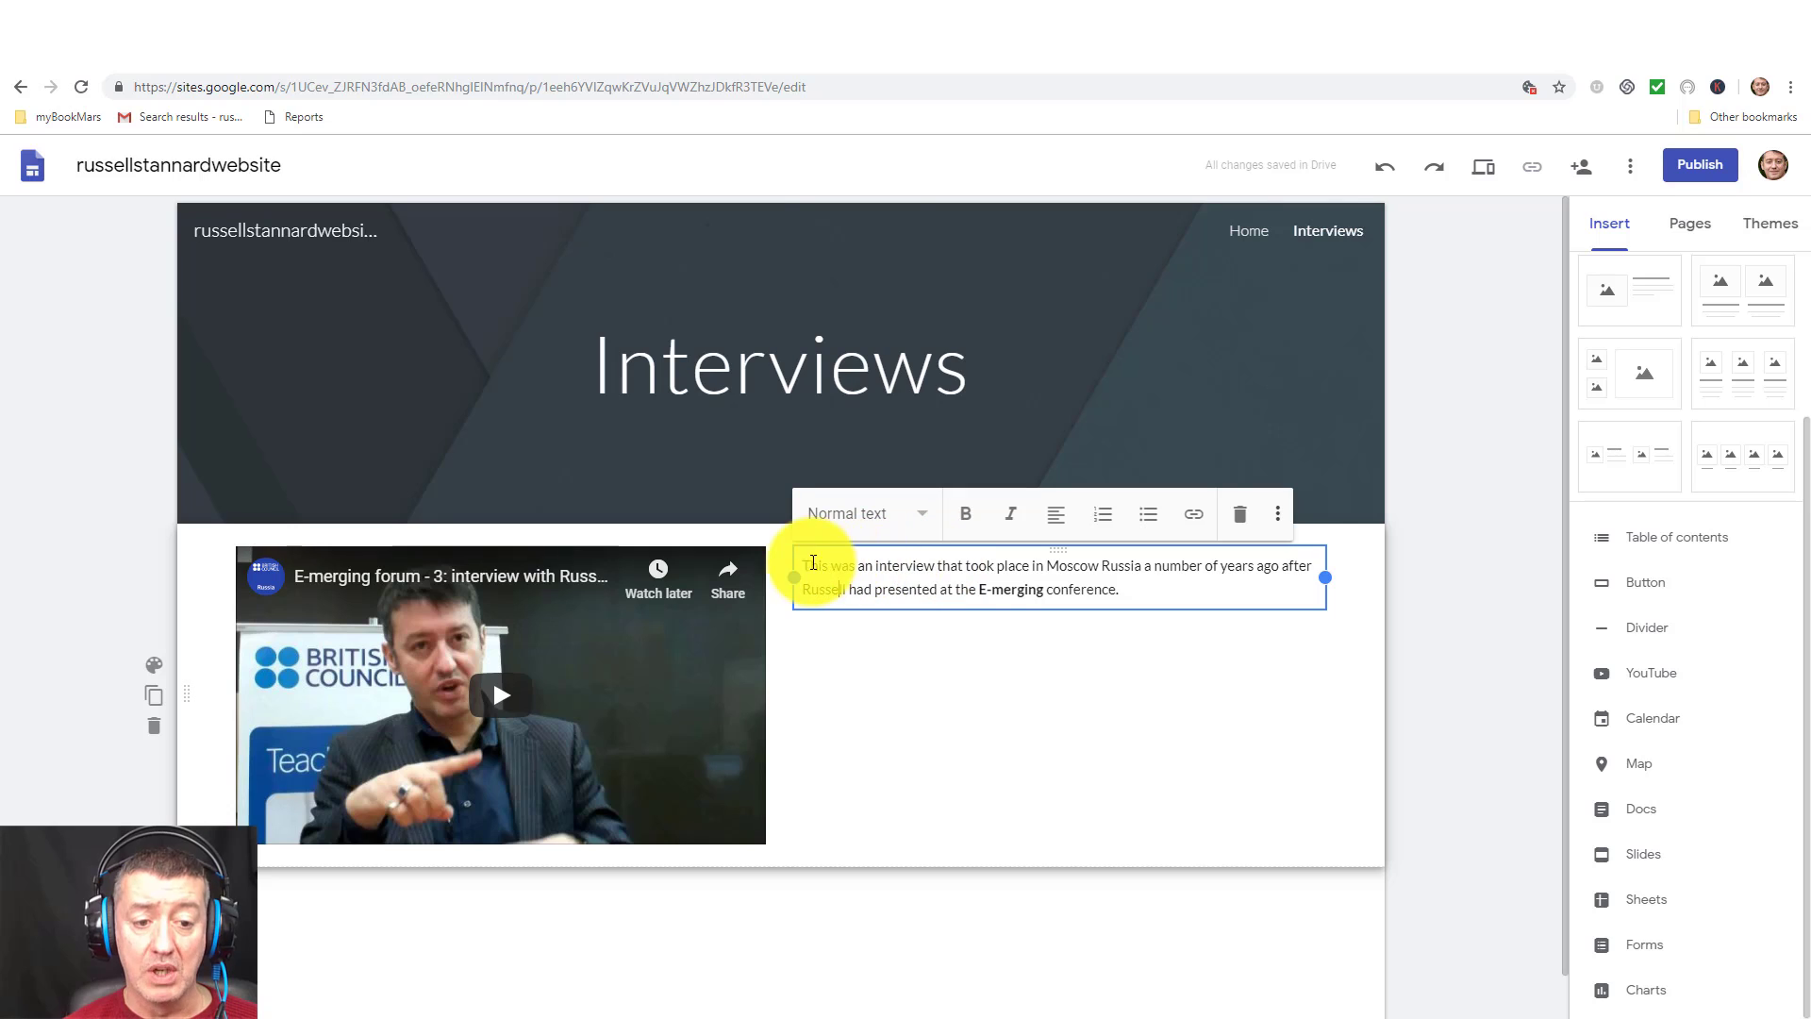
pyautogui.click(801, 566)
pyautogui.press('Return')
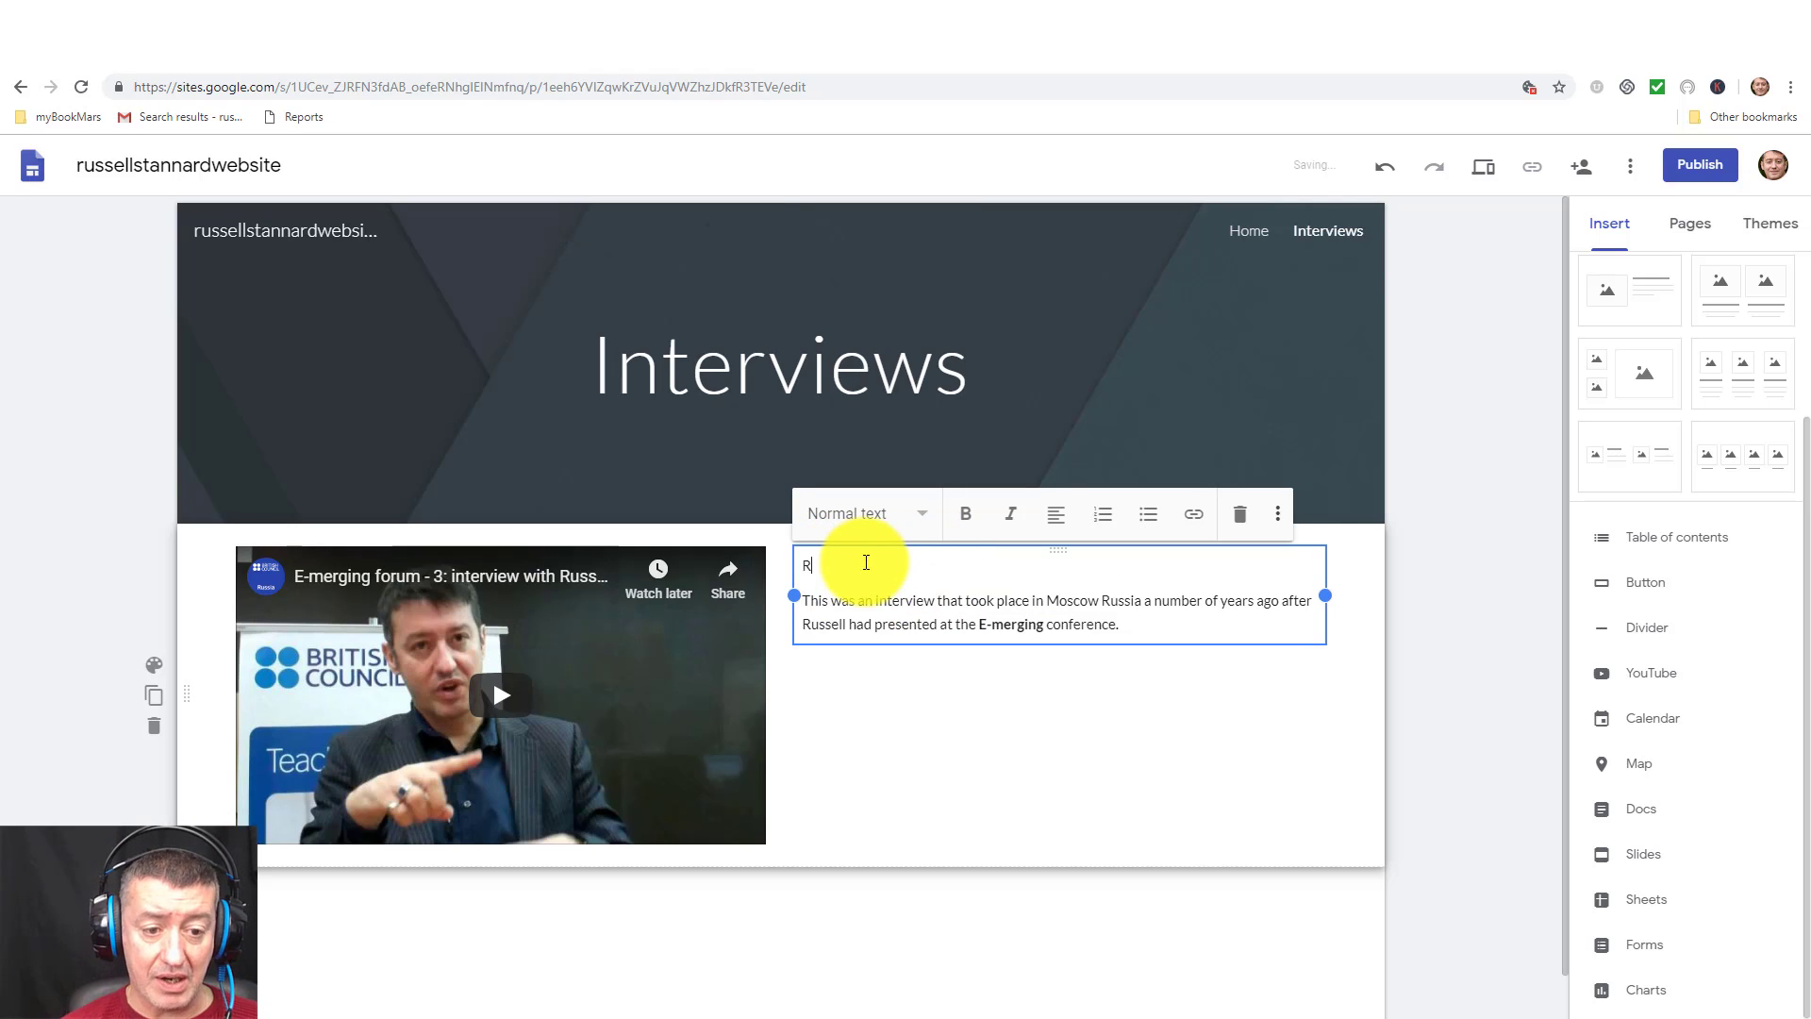
pyautogui.write('Mosco')
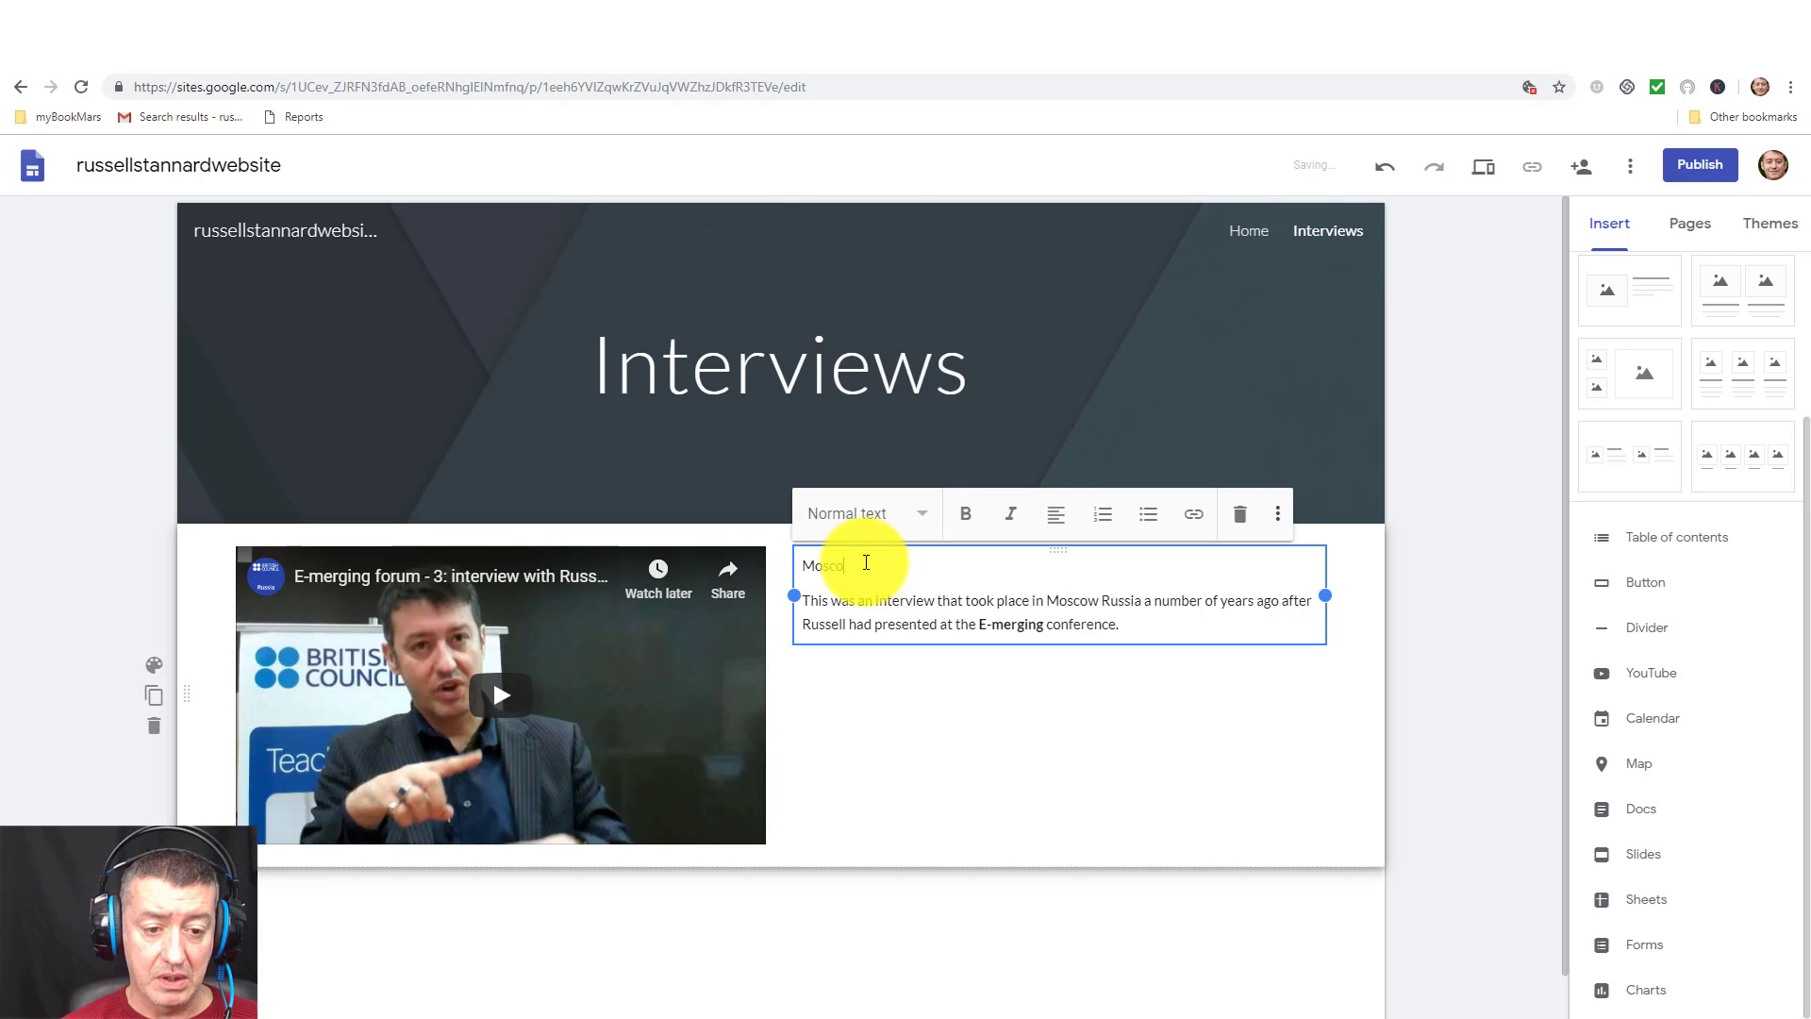
pyautogui.write('w Russ')
pyautogui.press('BackSpace')
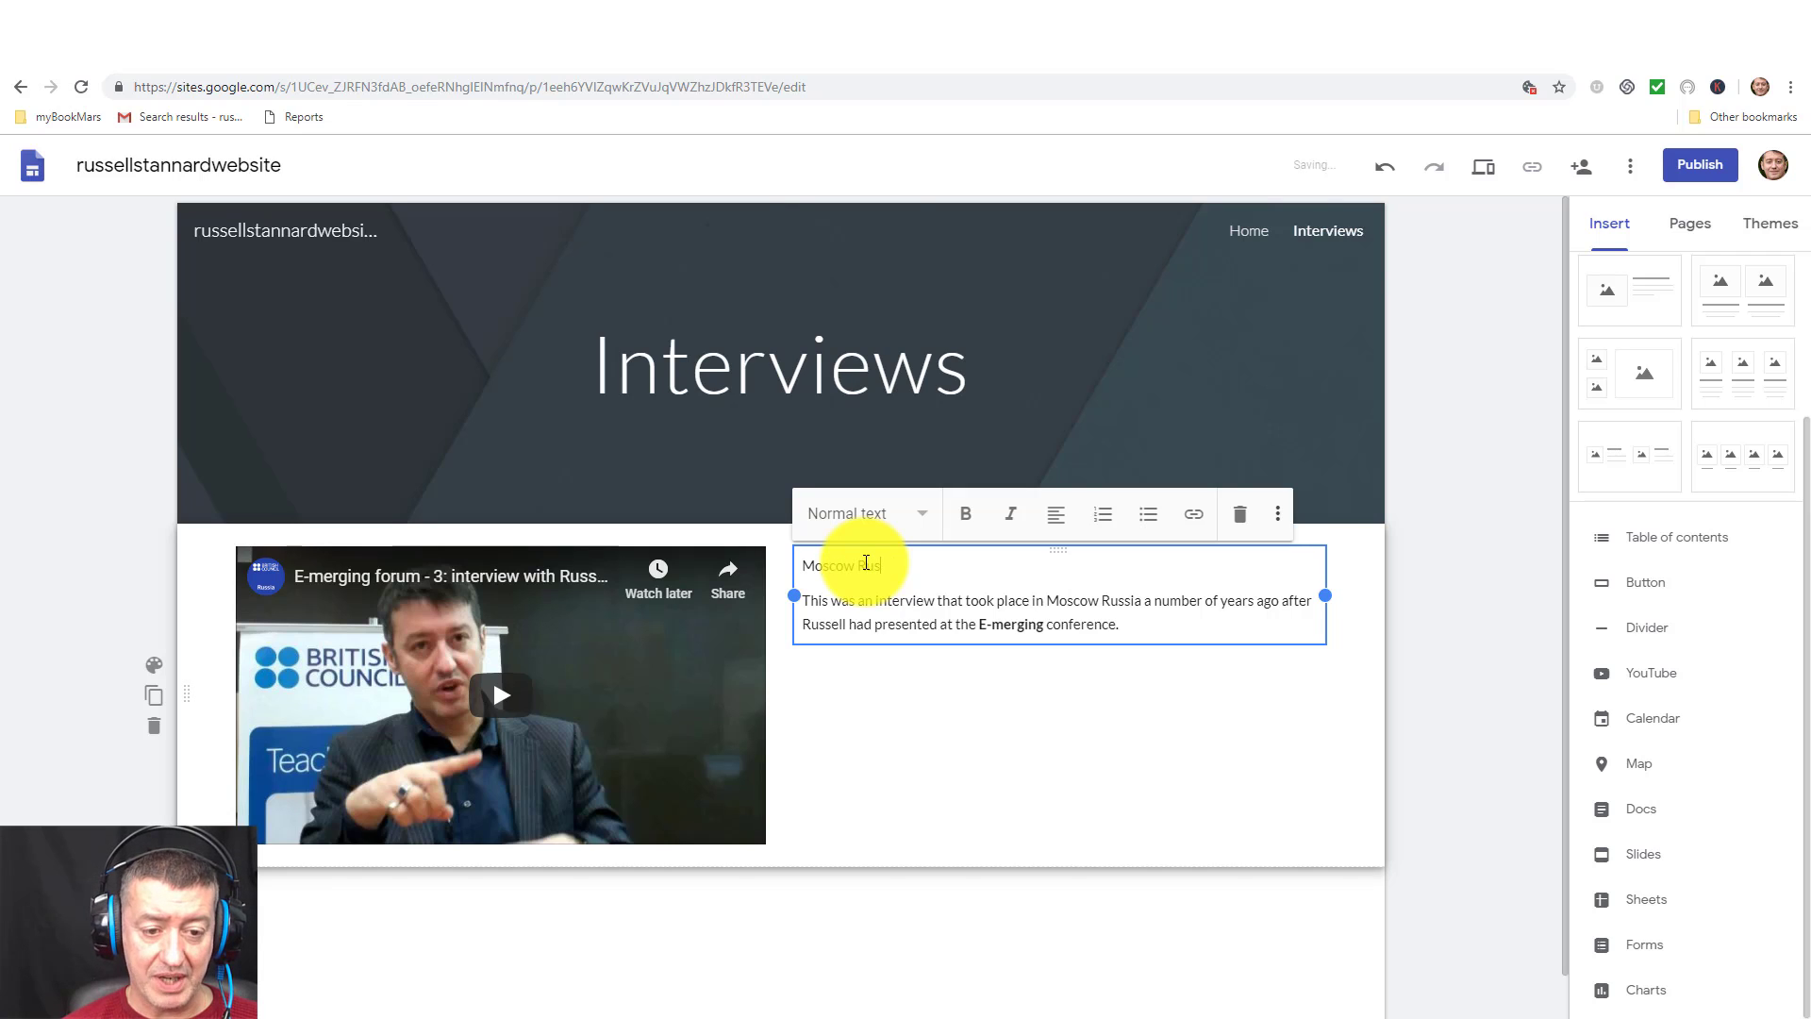
pyautogui.write('-')
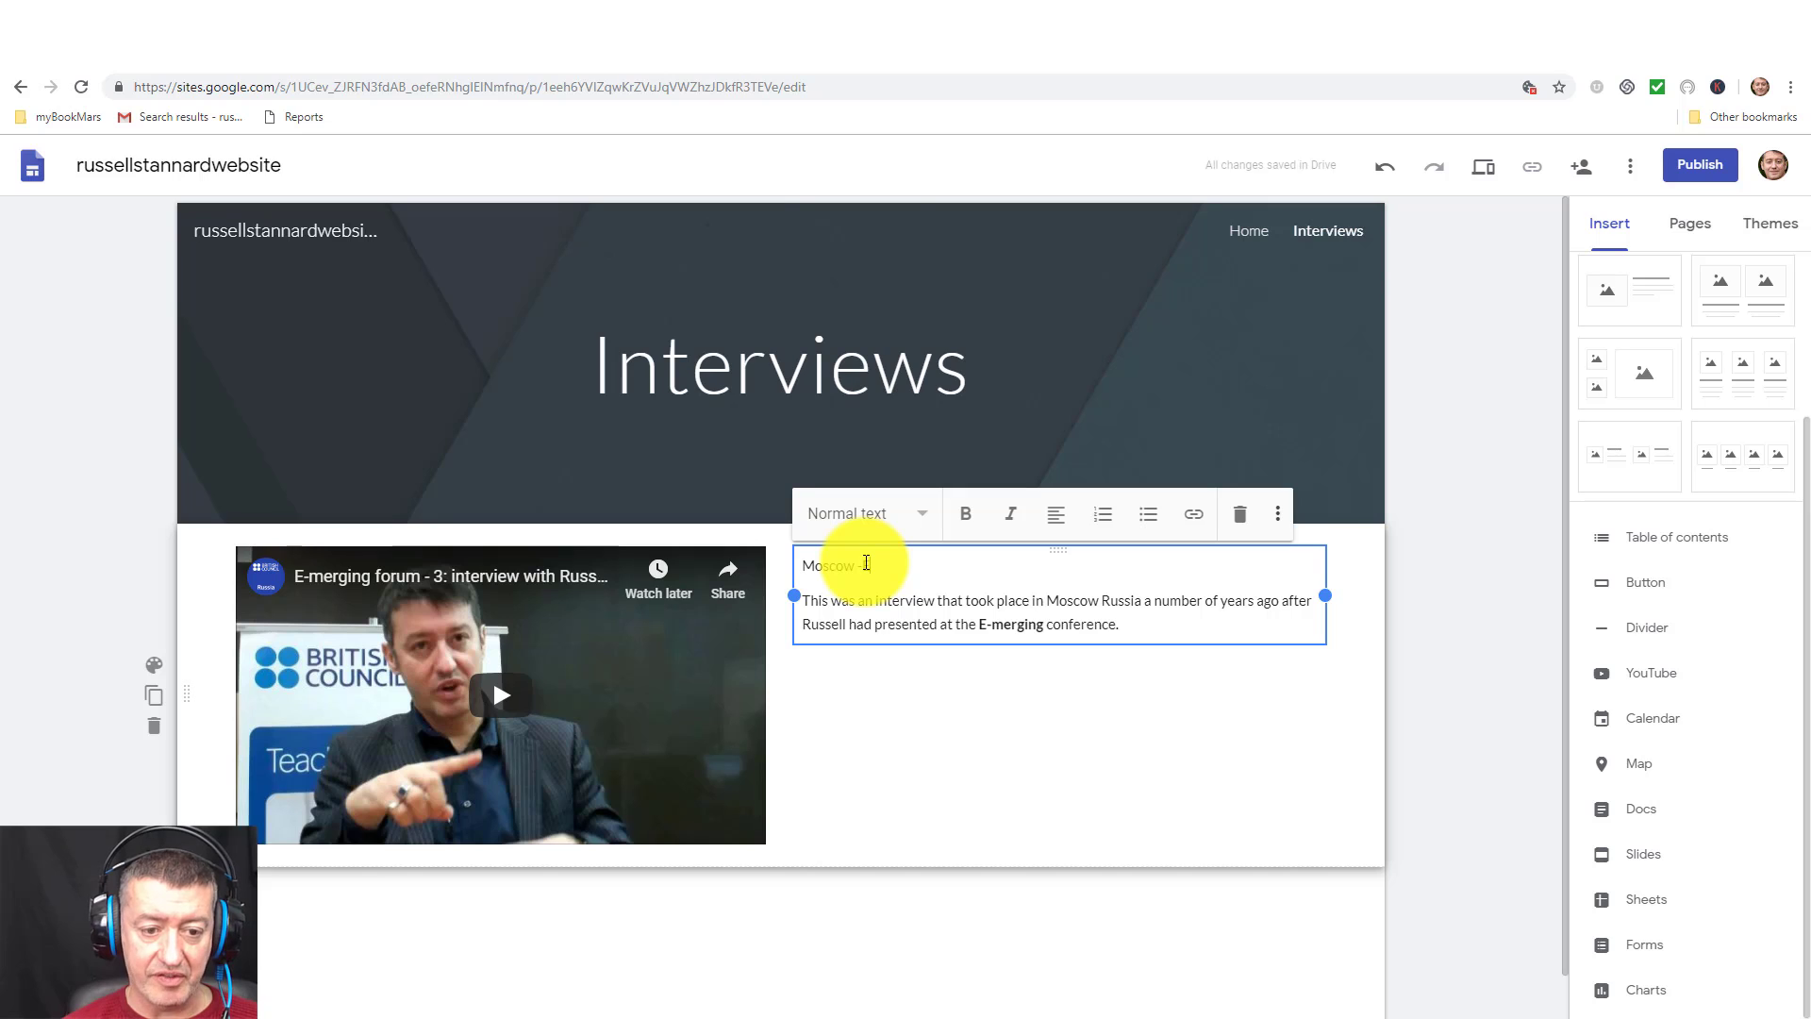
pyautogui.write('E Merging')
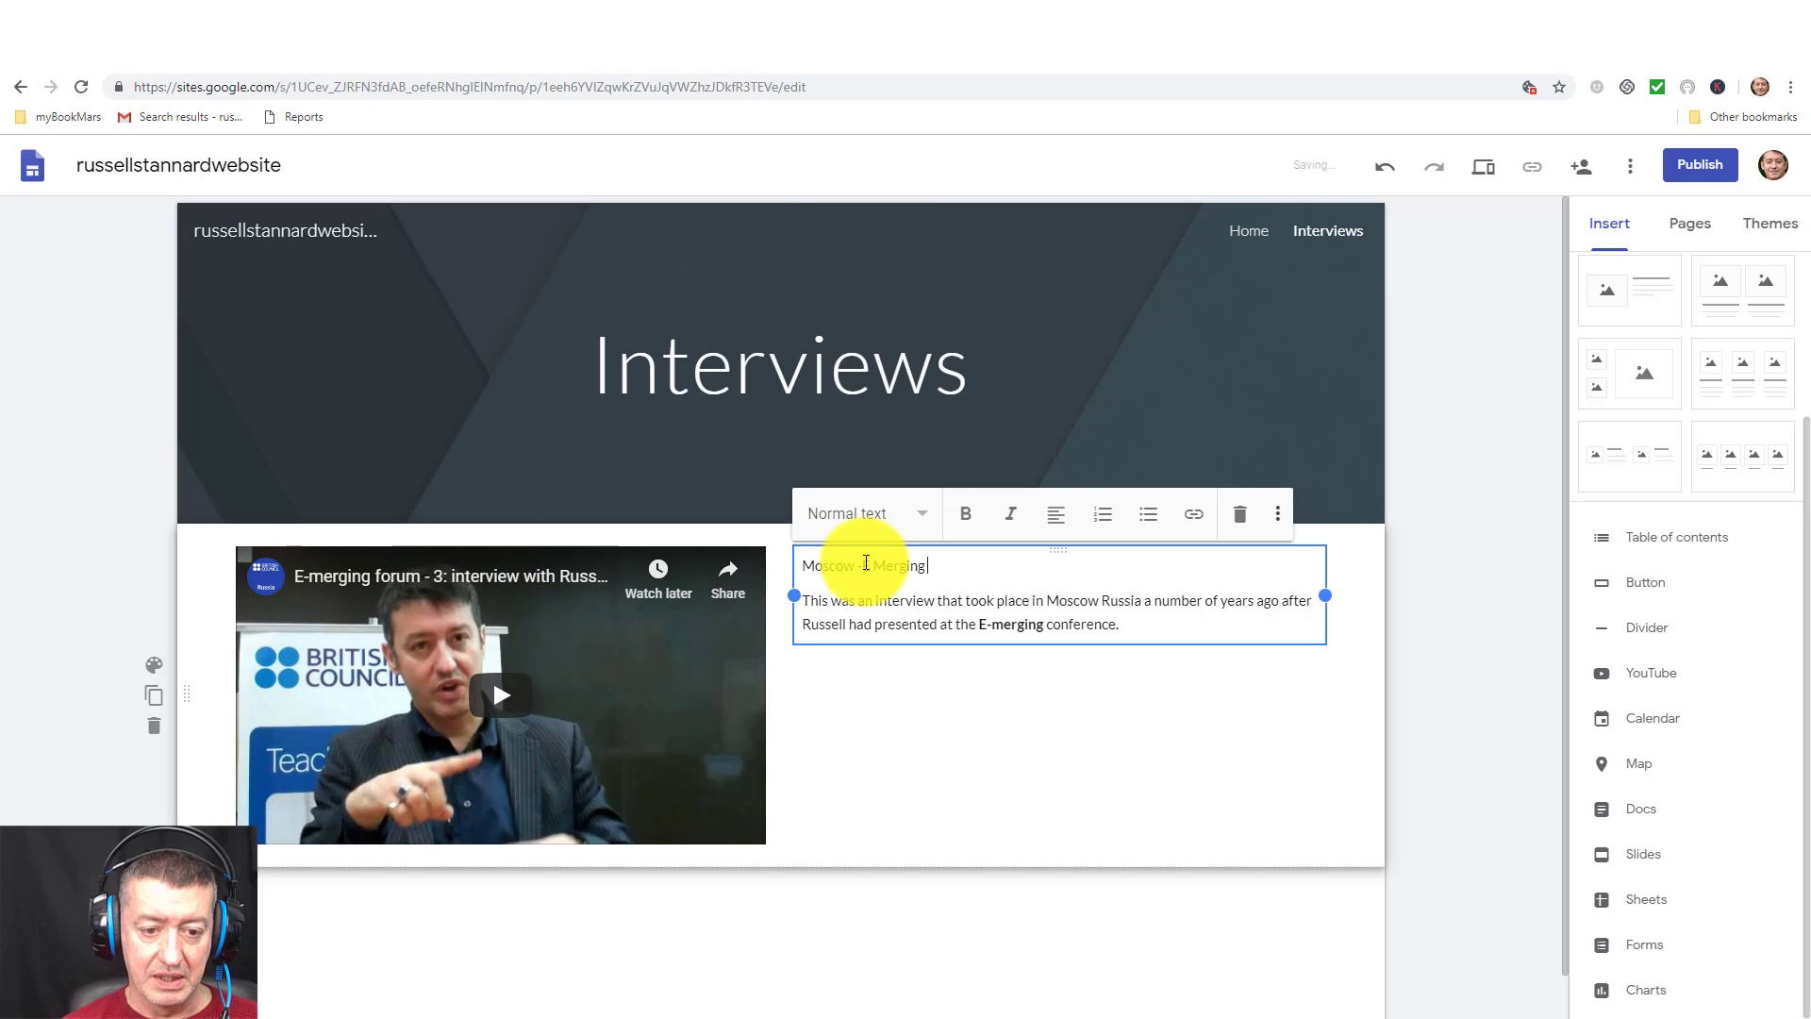
pyautogui.write(' Conference')
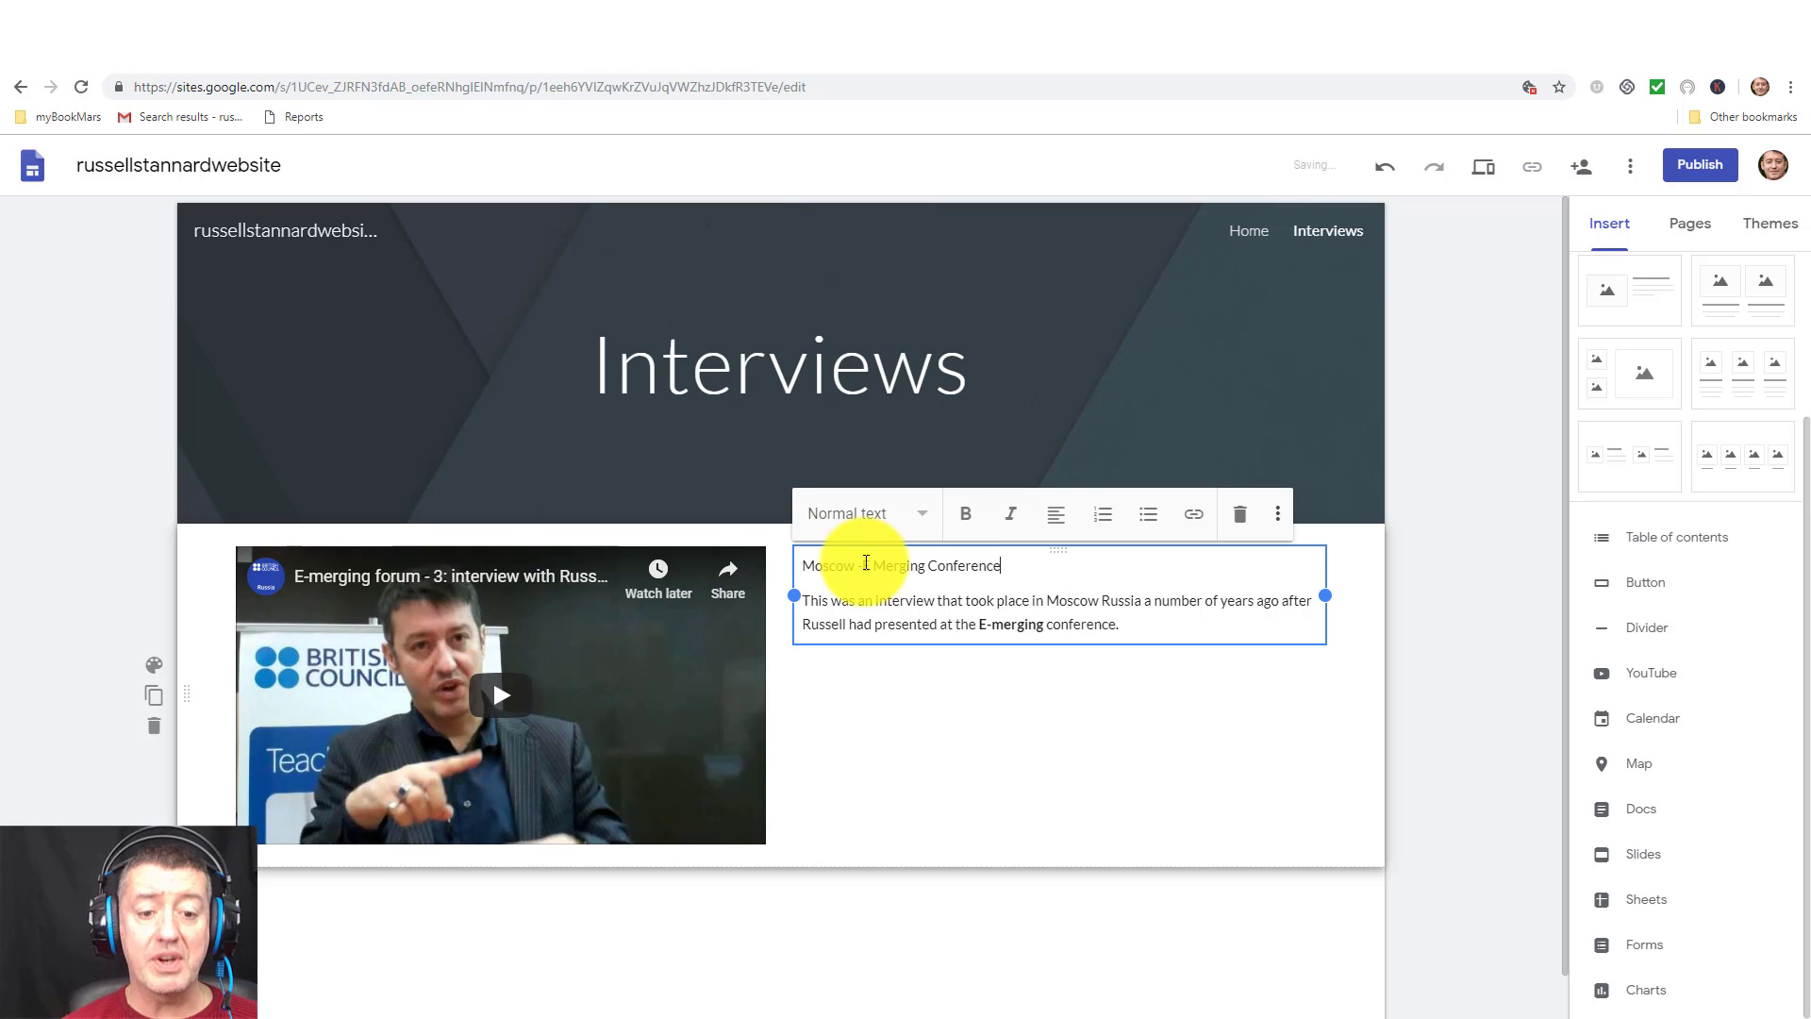
pyautogui.click(866, 563)
pyautogui.write('E')
pyautogui.moveTo(1004, 565); pyautogui.dragTo(790, 563)
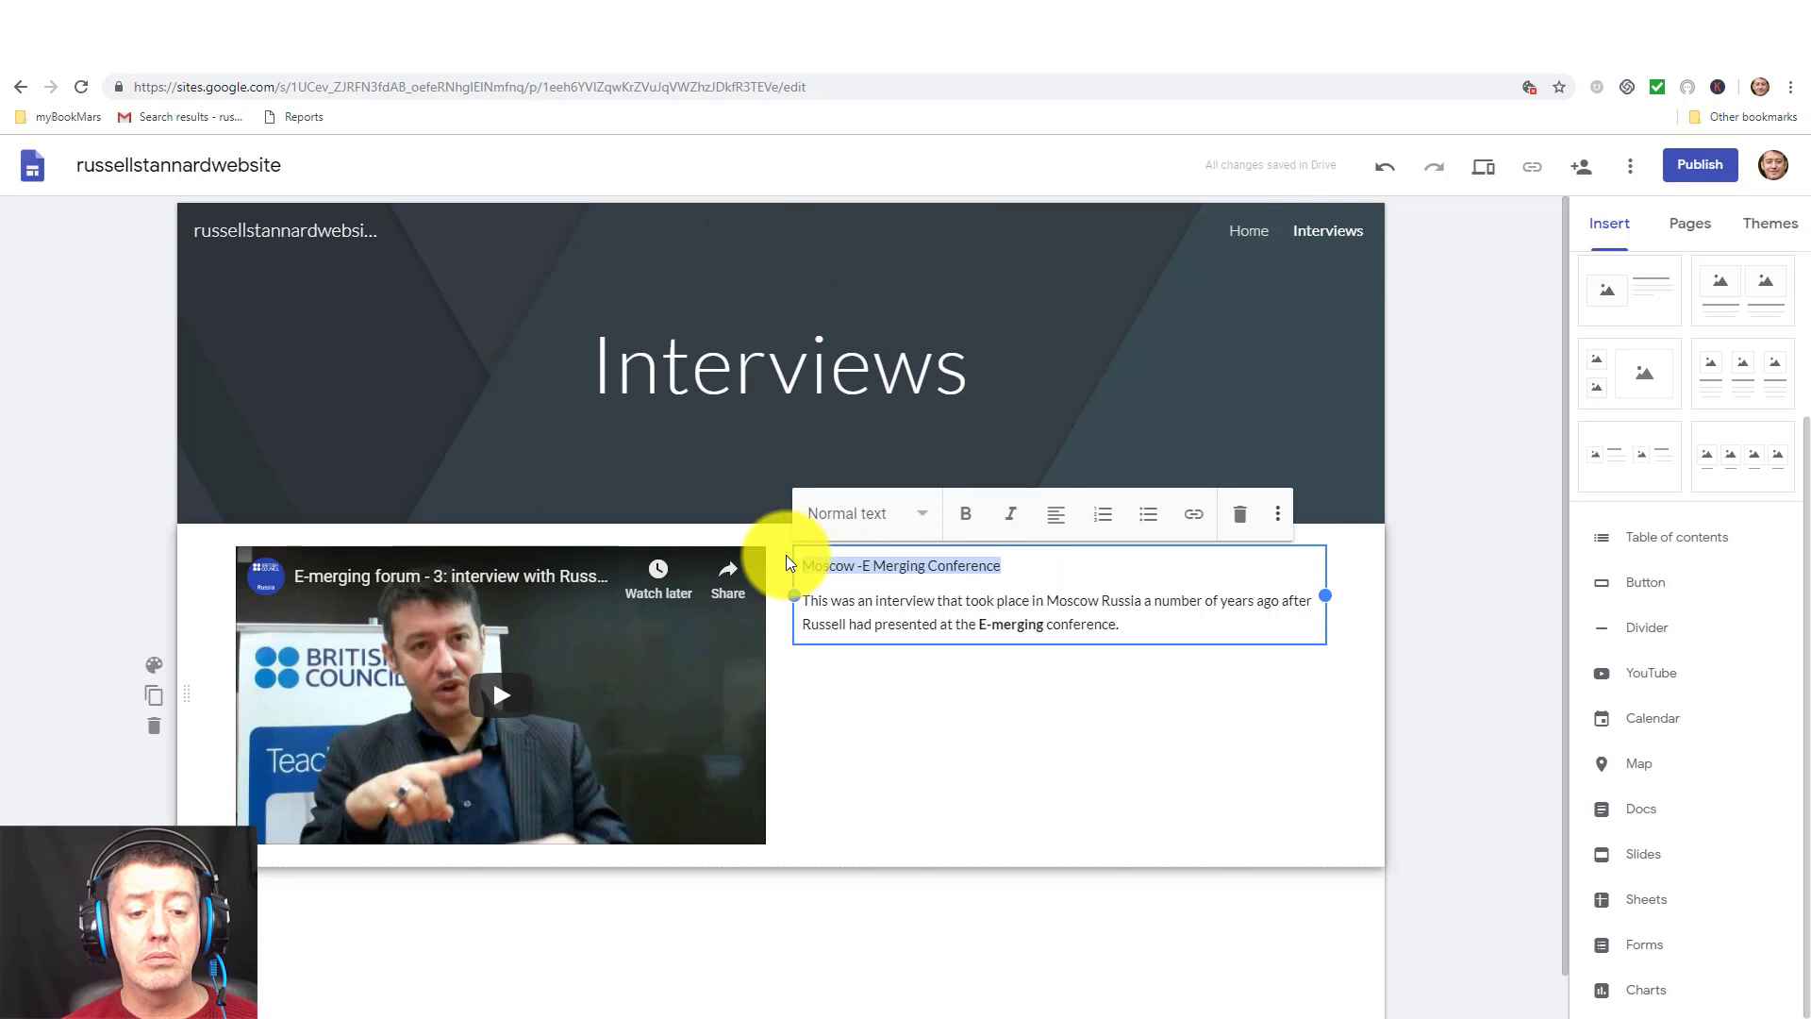
pyautogui.click(920, 513)
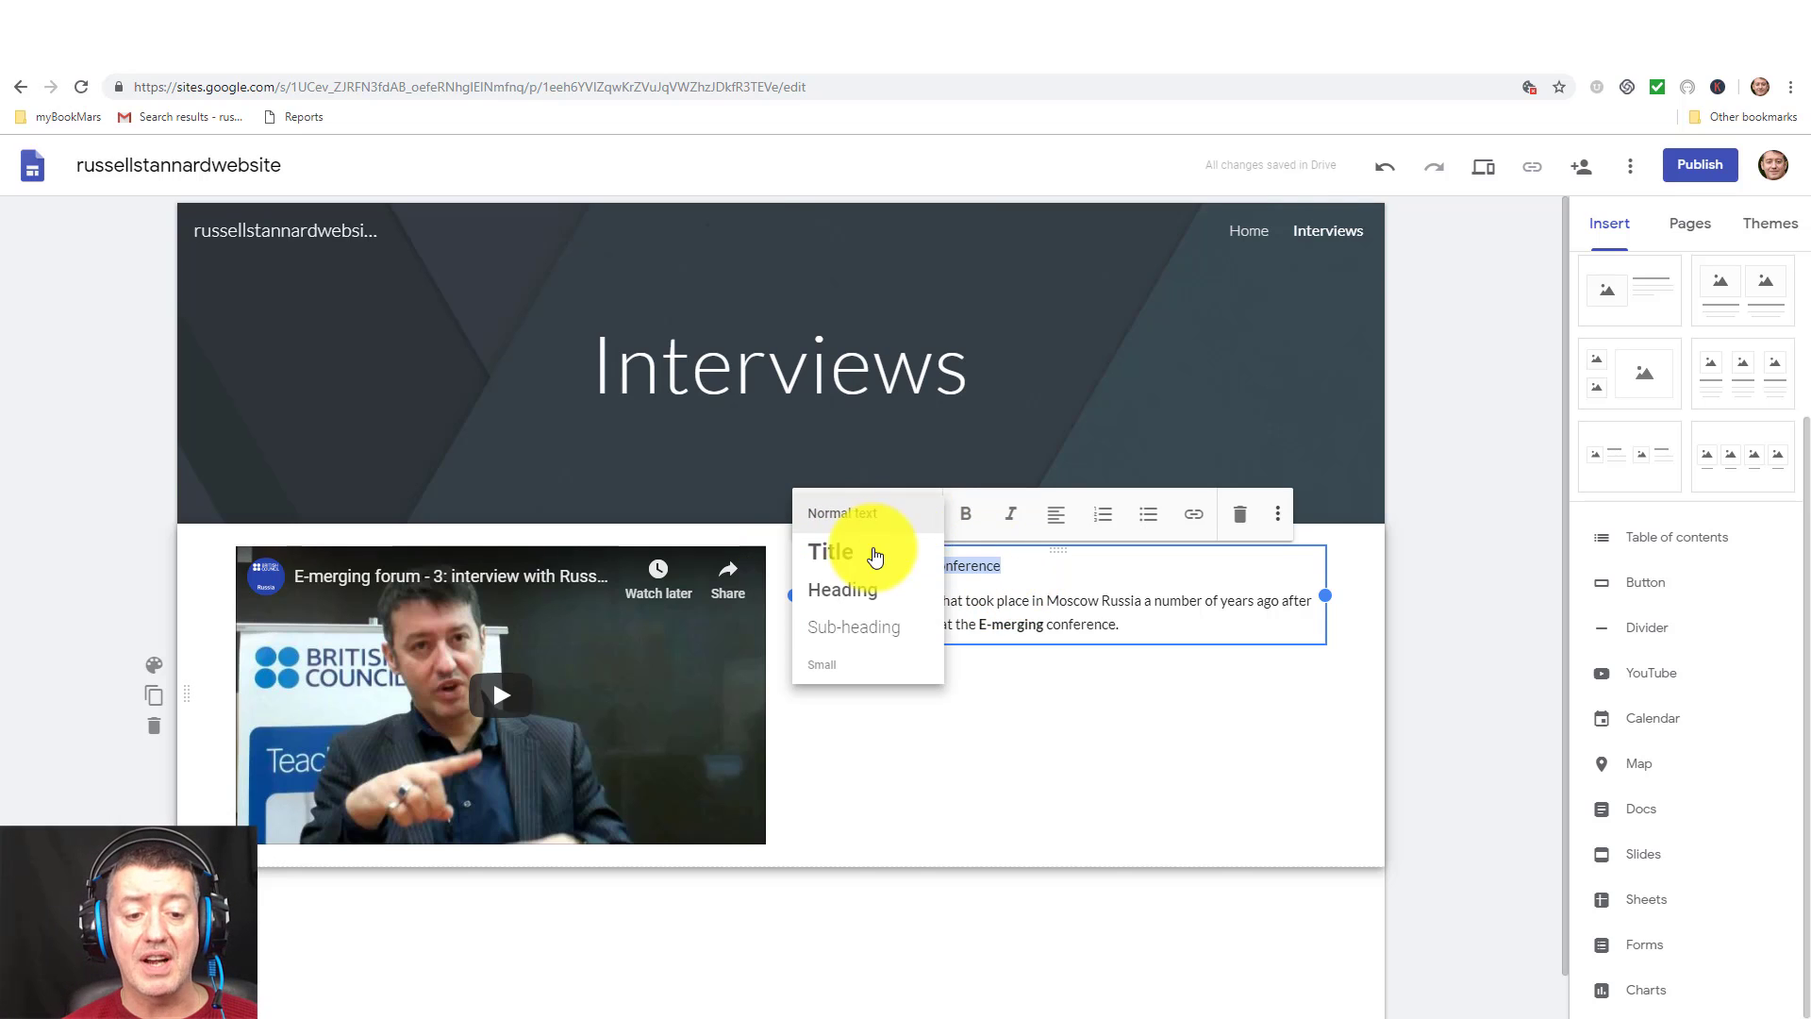
pyautogui.click(832, 590)
pyautogui.click(985, 596)
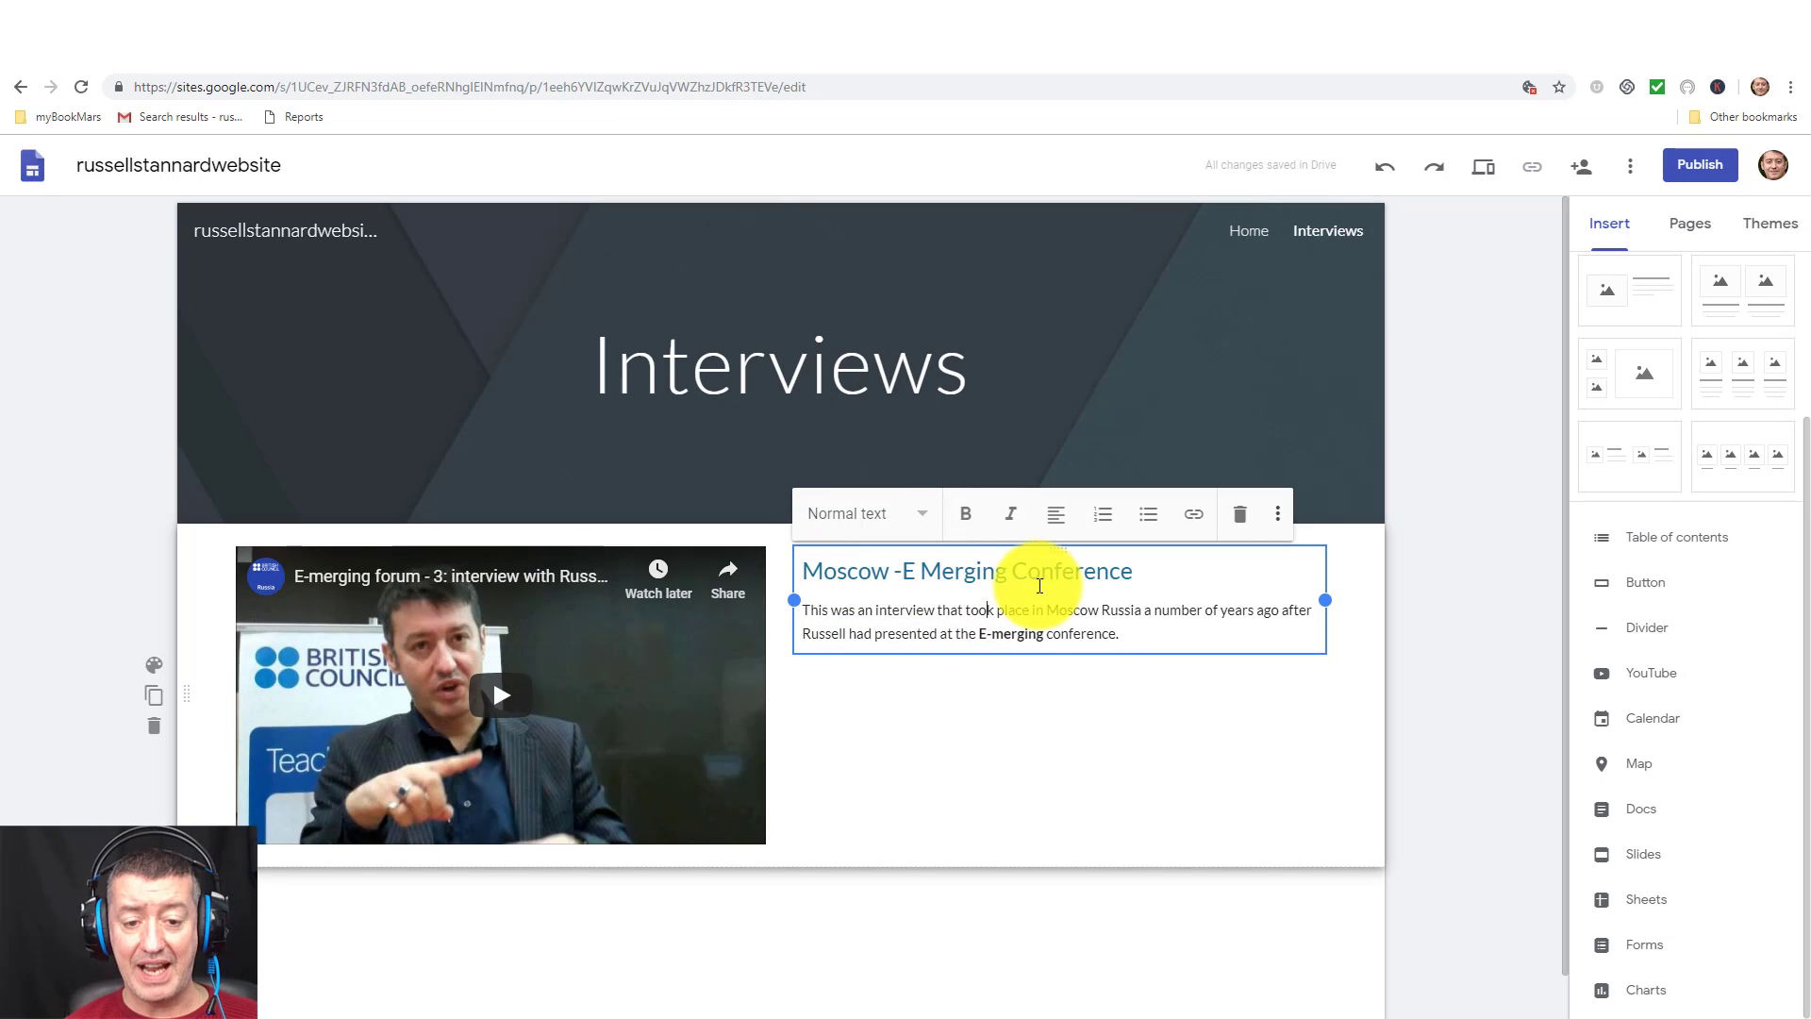
pyautogui.click(1069, 803)
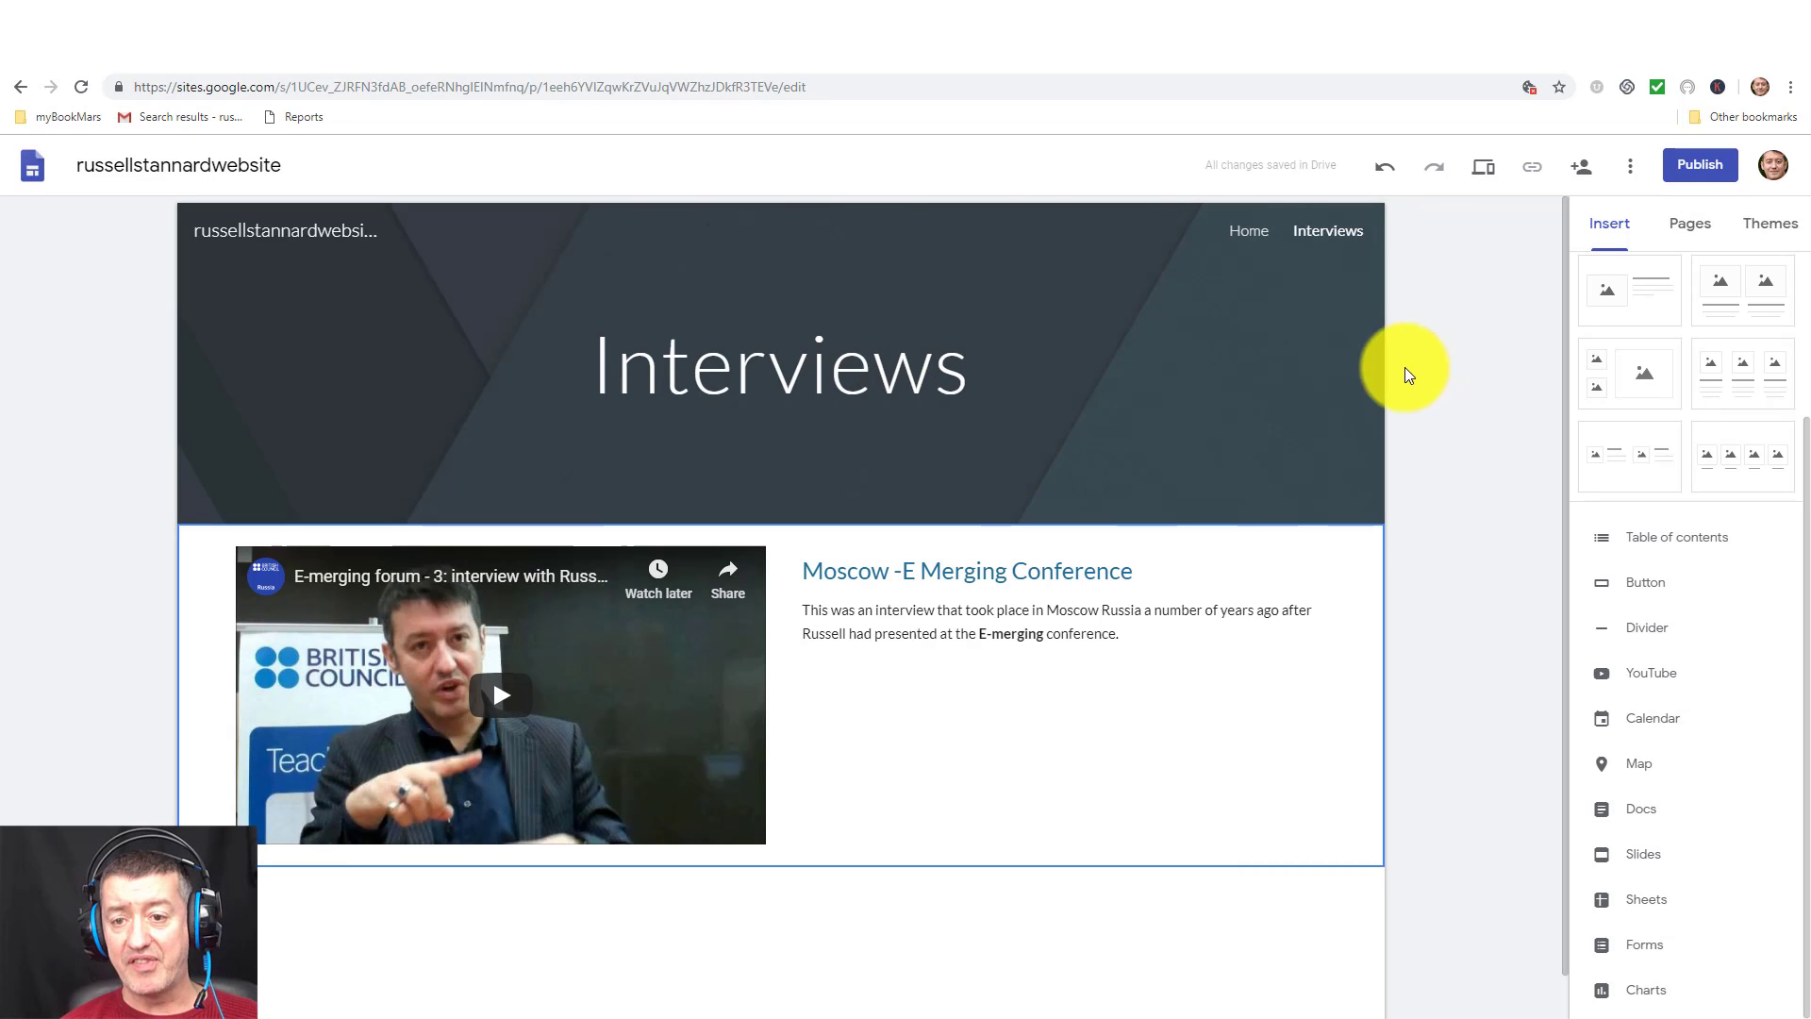
# Preview the Interviews page, play and pause the interview video, then visit Home and Interviews.
pyautogui.click(1478, 179)
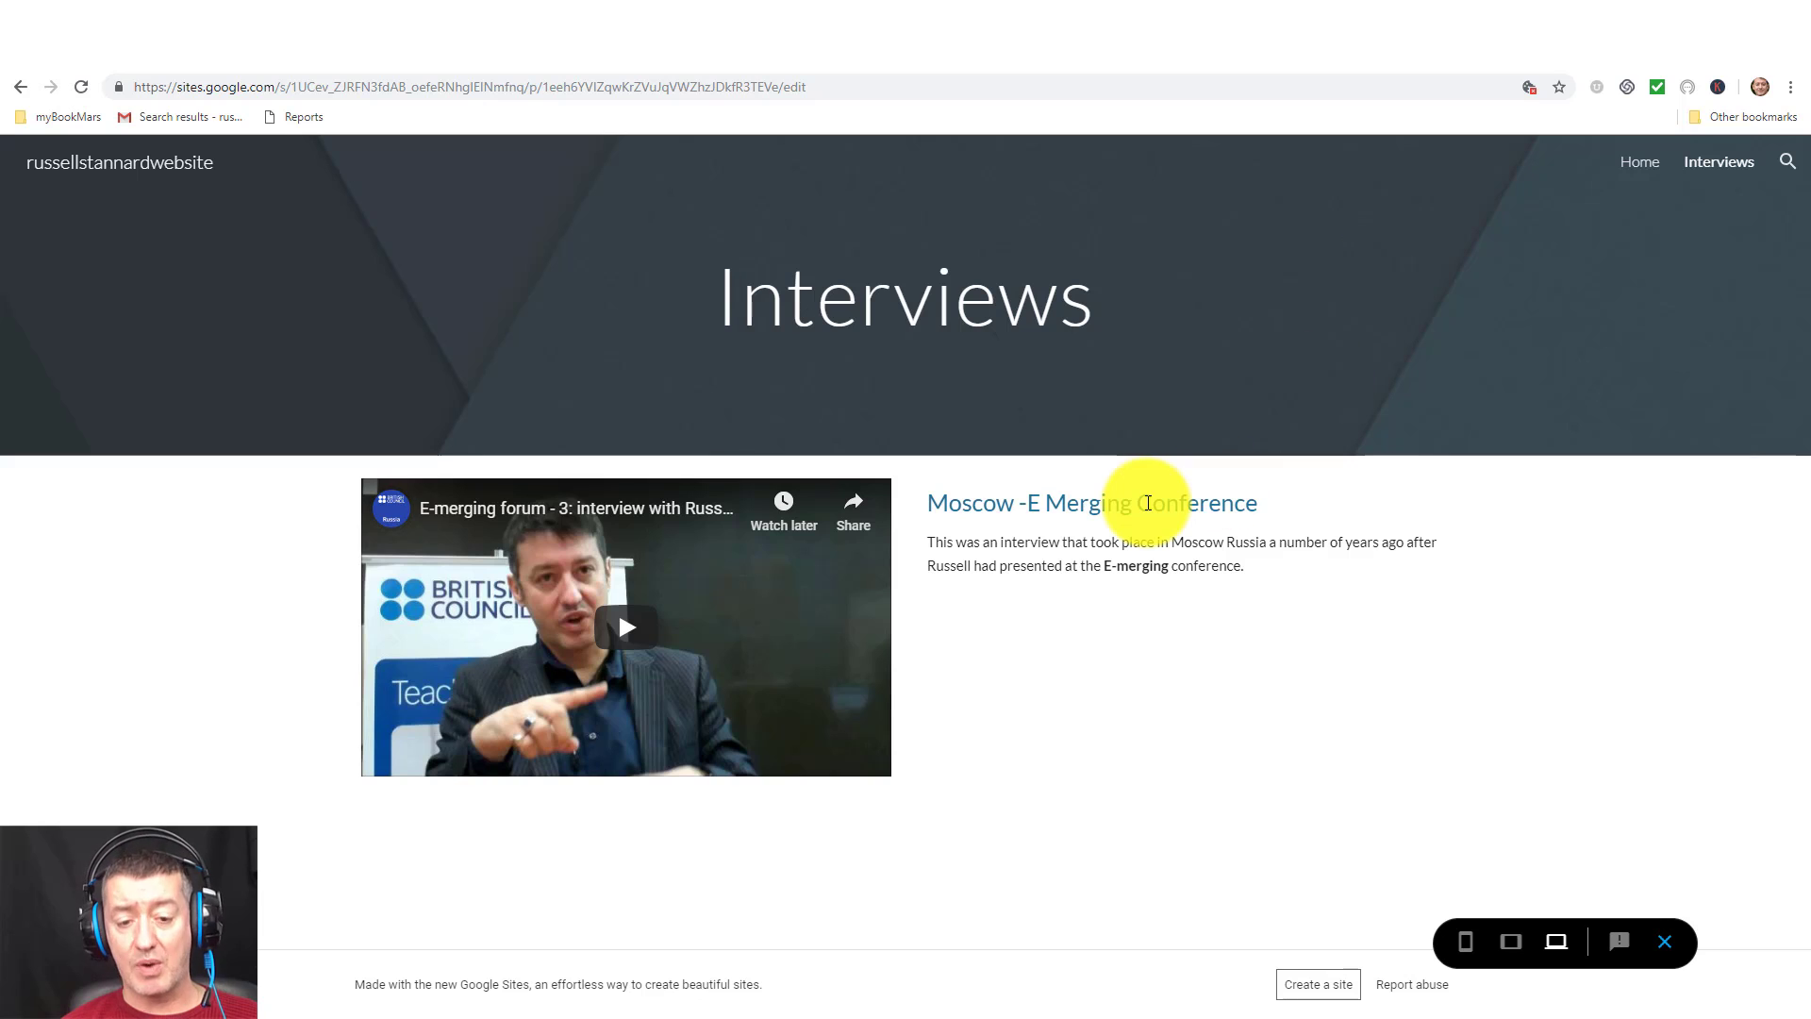
pyautogui.click(1665, 942)
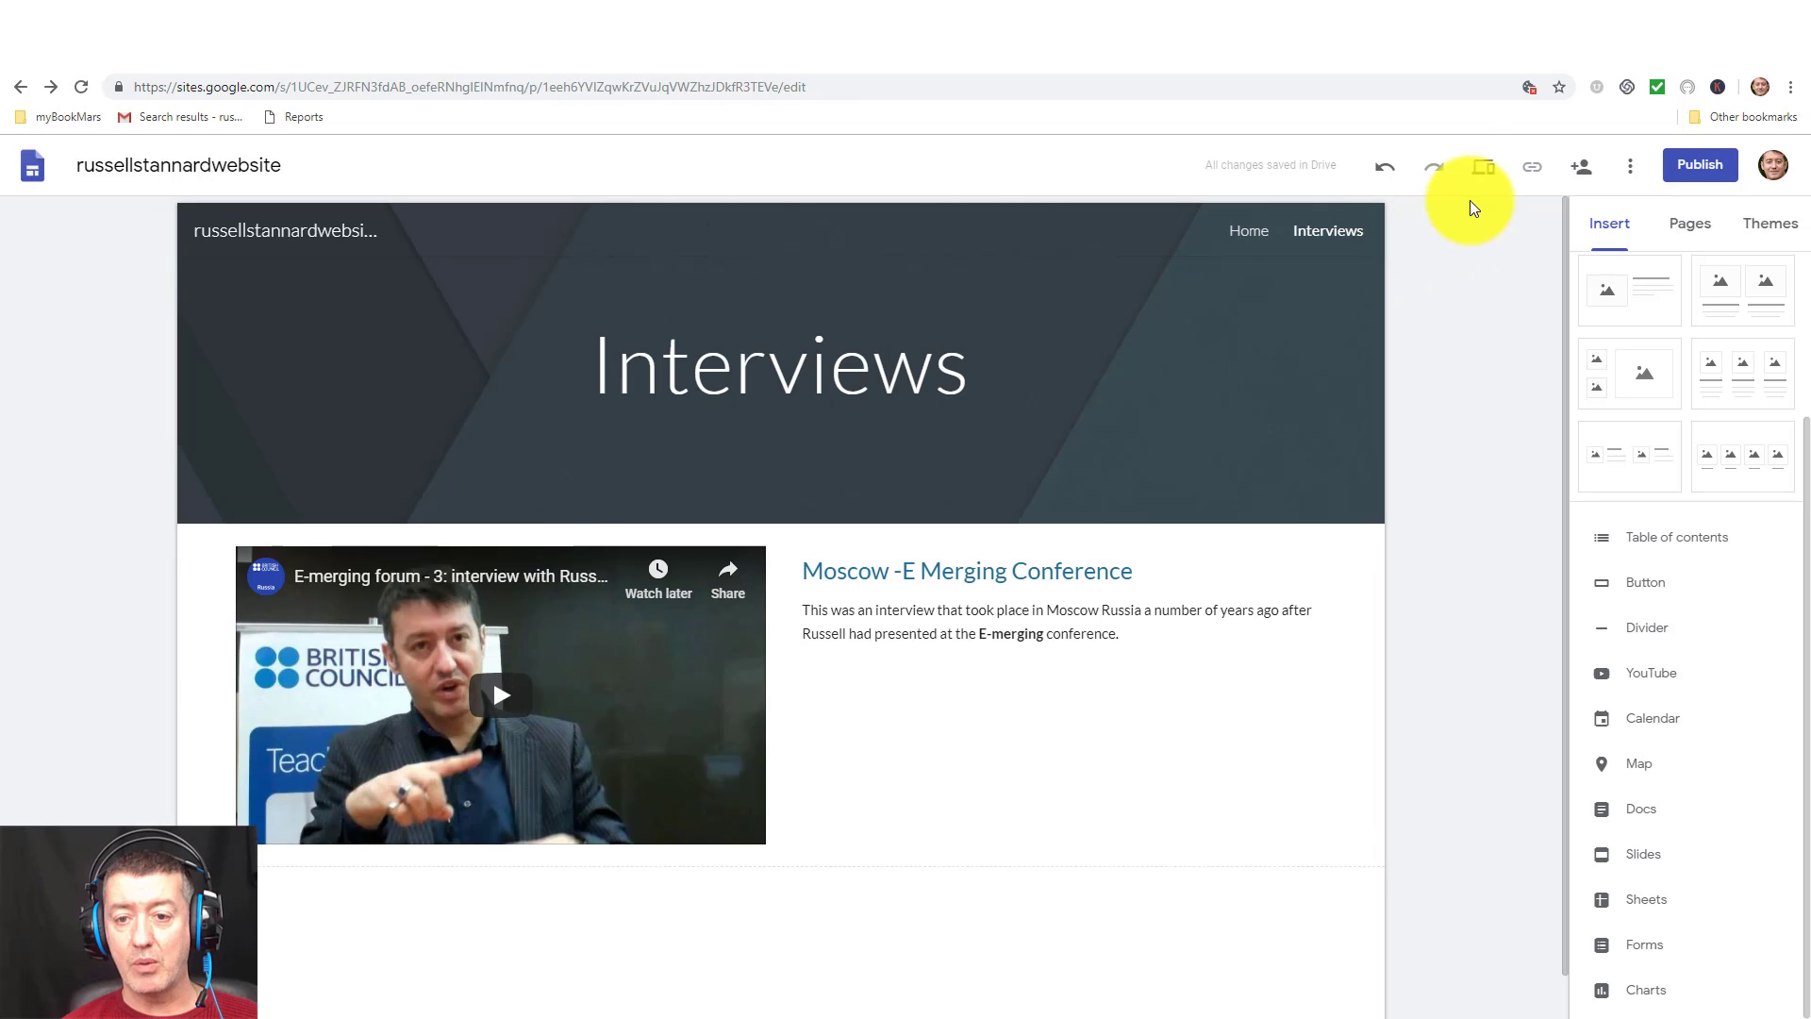
pyautogui.click(1484, 170)
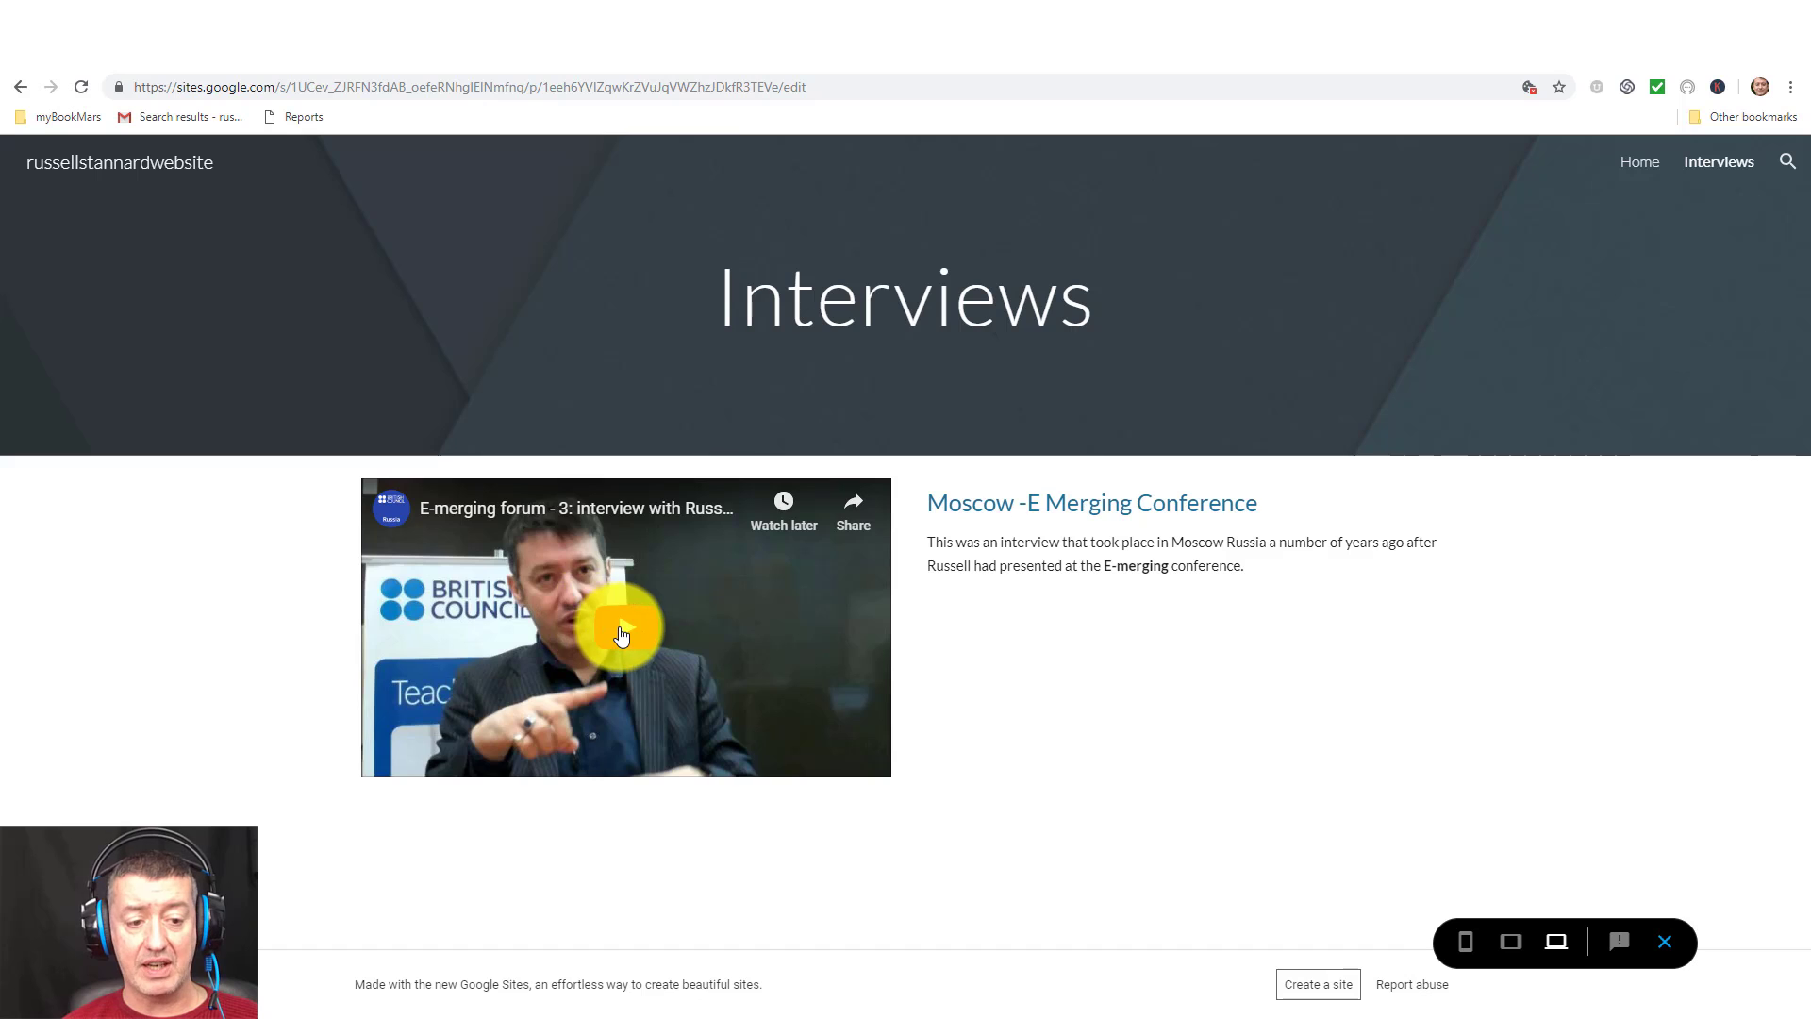
pyautogui.click(625, 628)
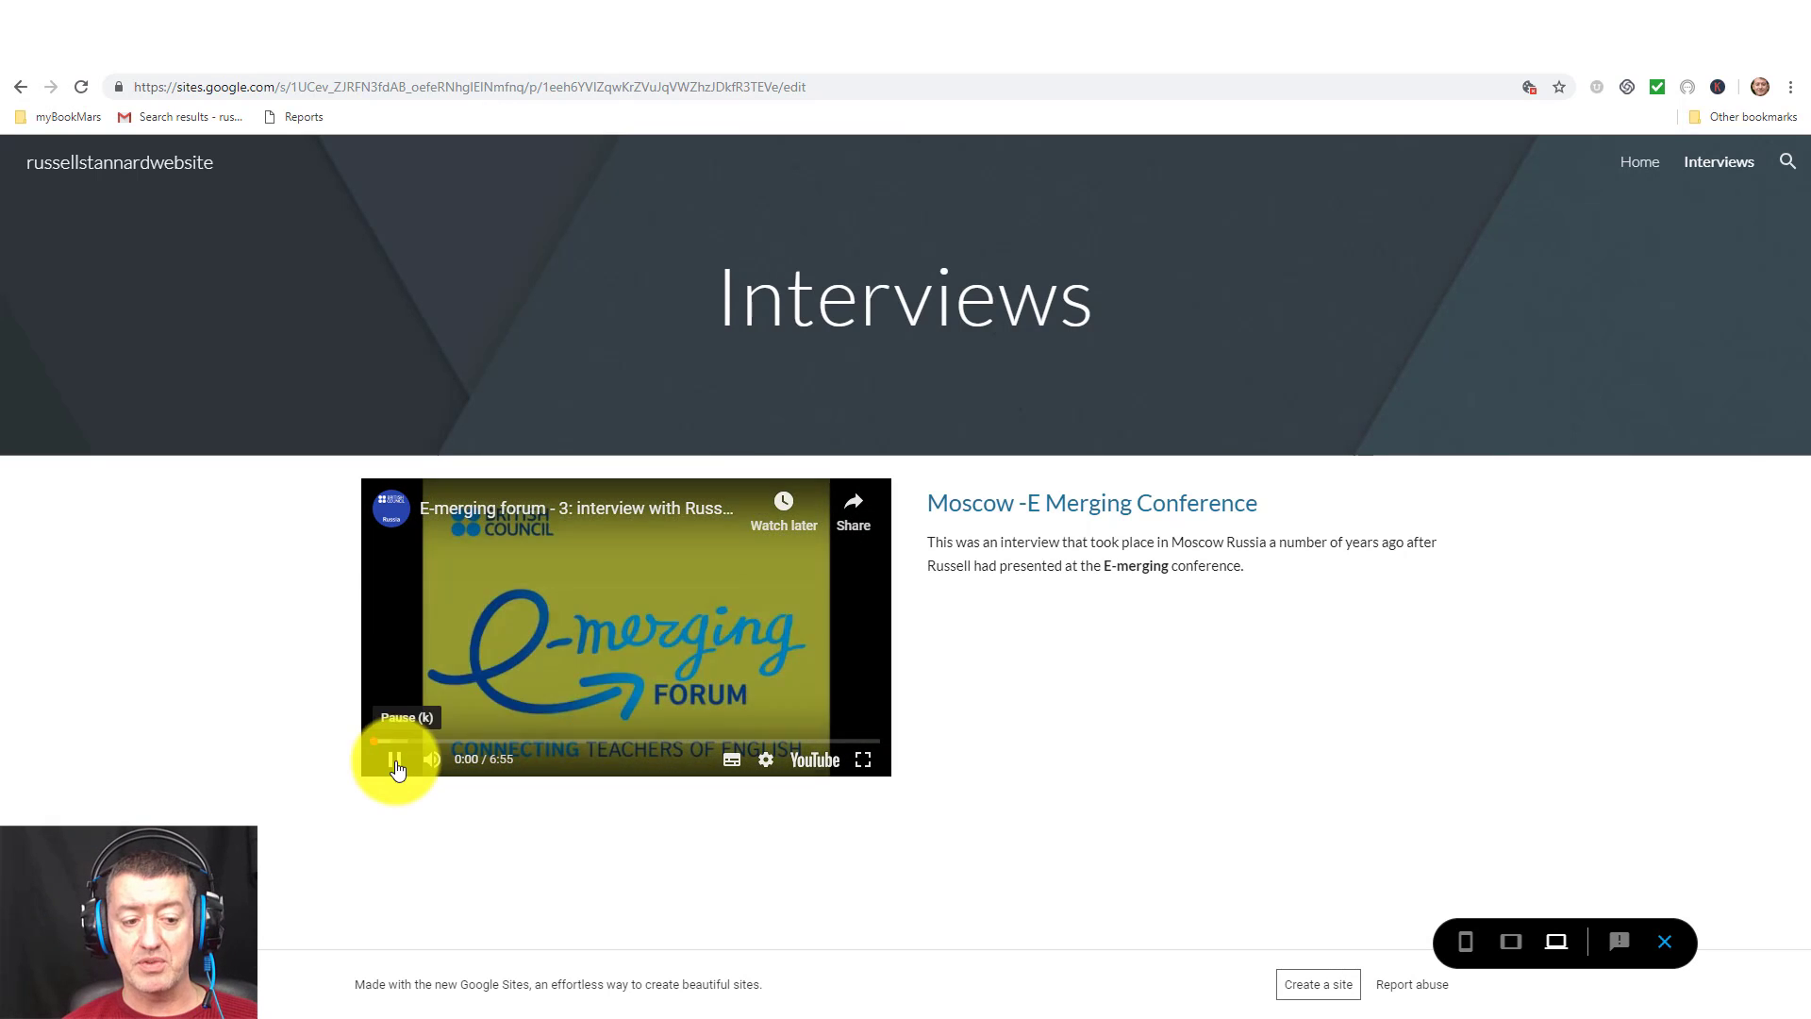
pyautogui.click(387, 769)
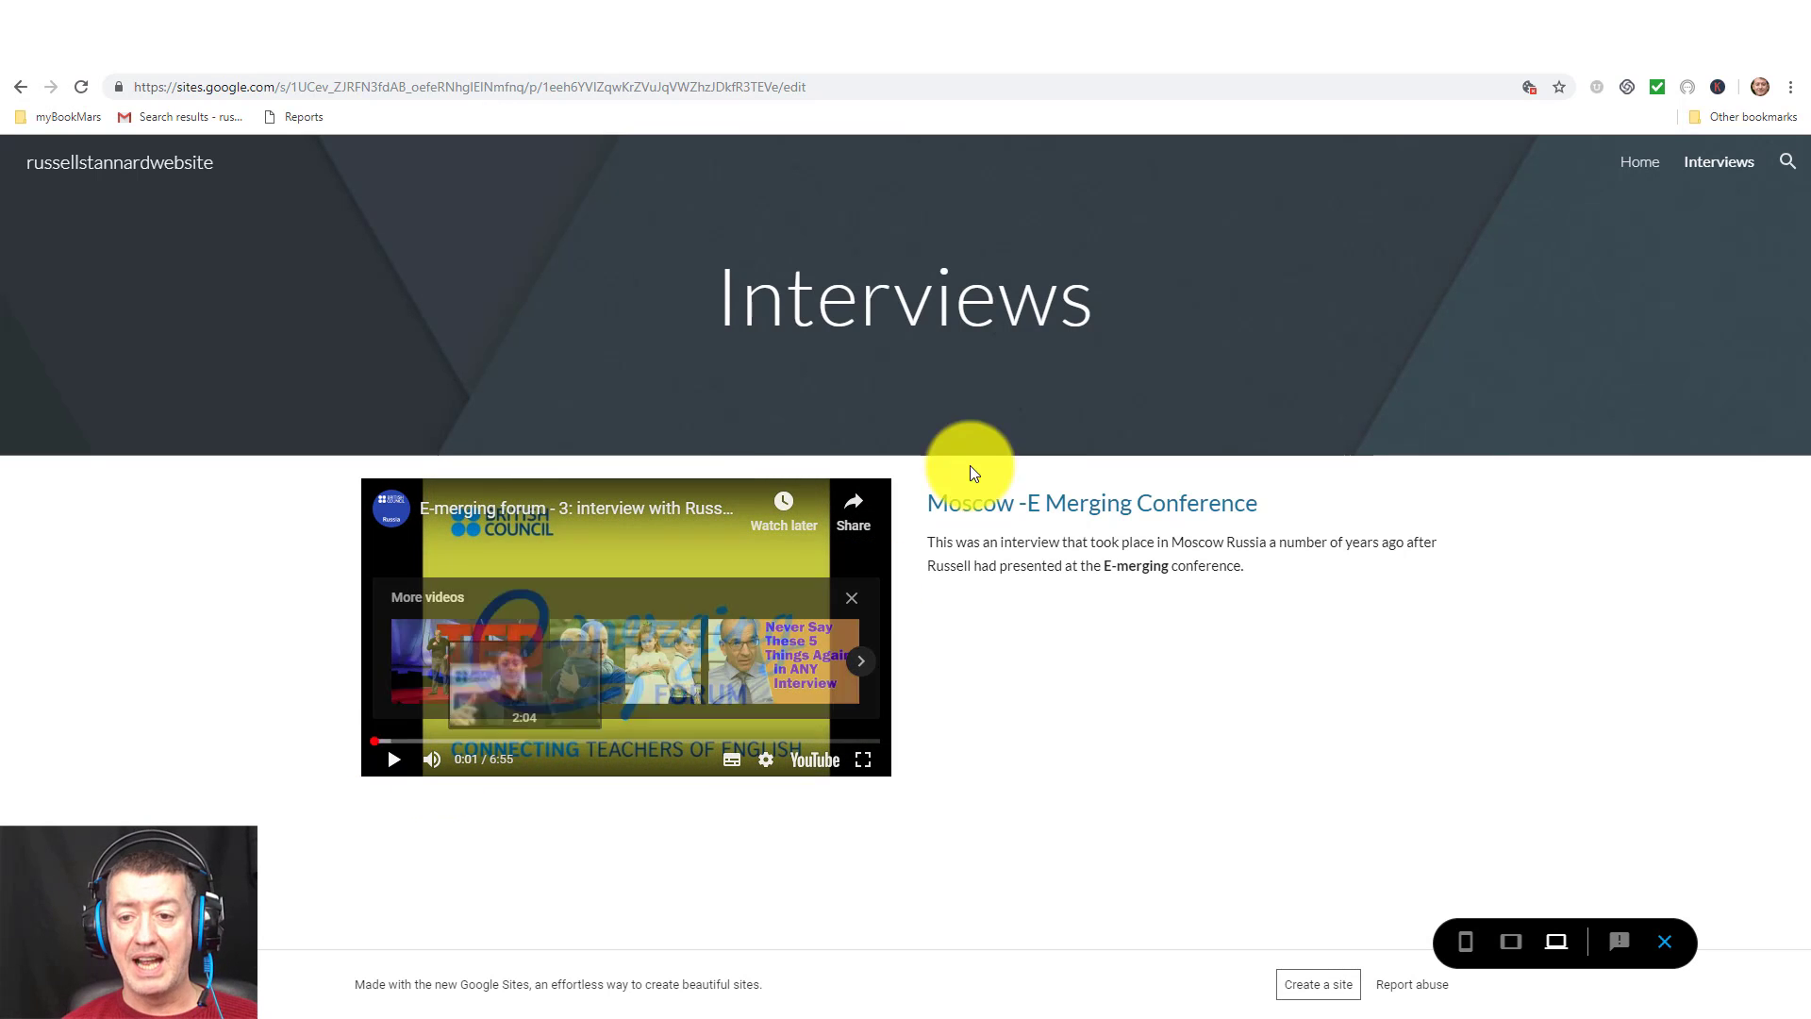
pyautogui.click(1638, 166)
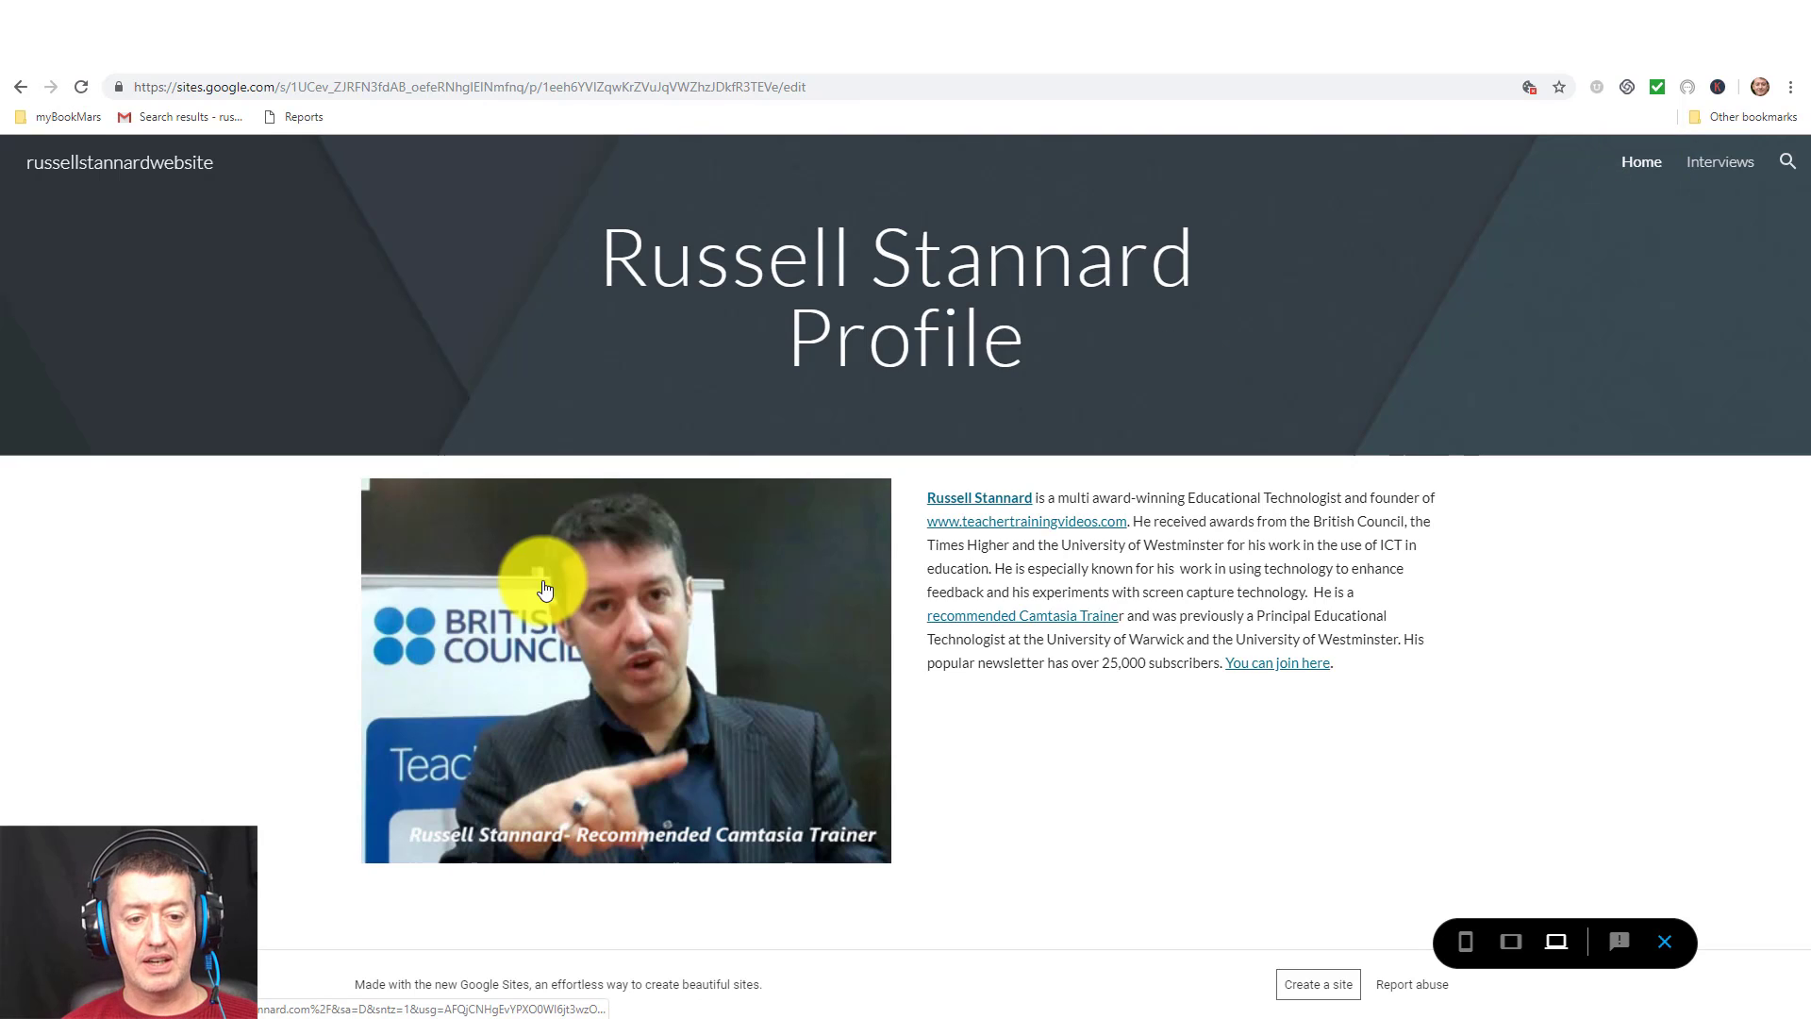
pyautogui.click(1730, 170)
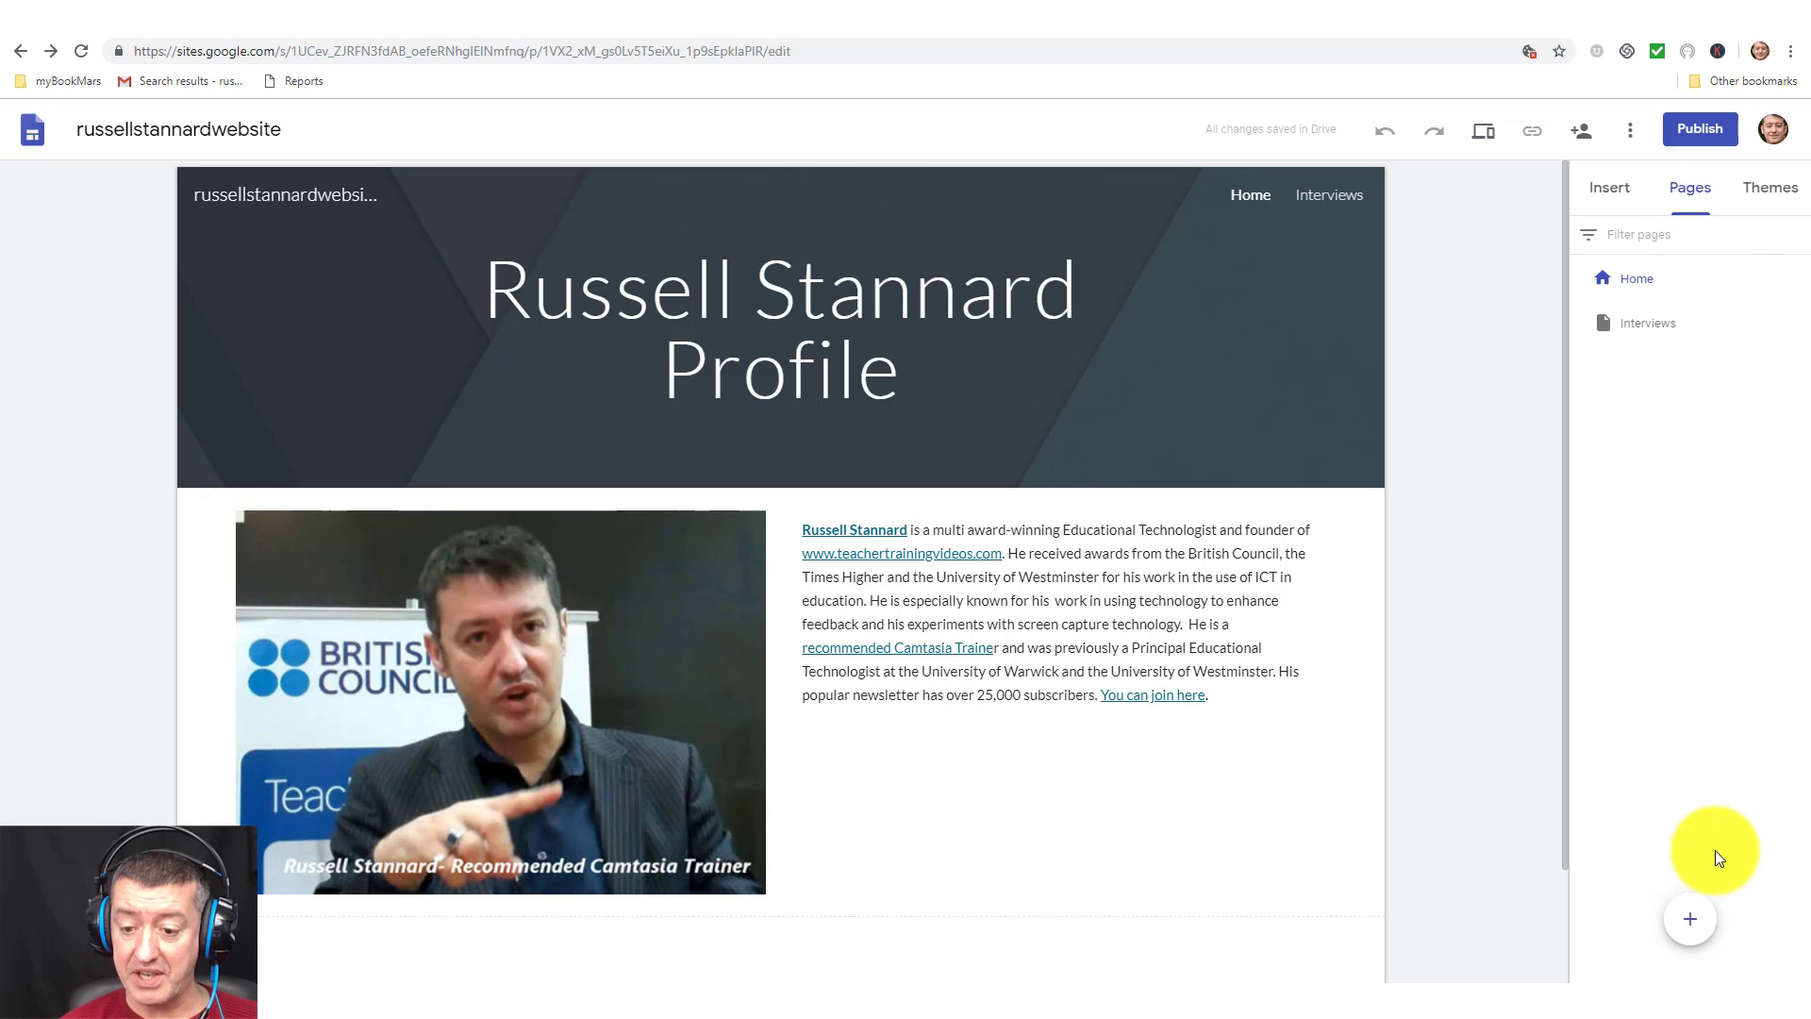
# Create a new page named Photos, leaving the Interviews page options unchanged.
pyautogui.click(1689, 917)
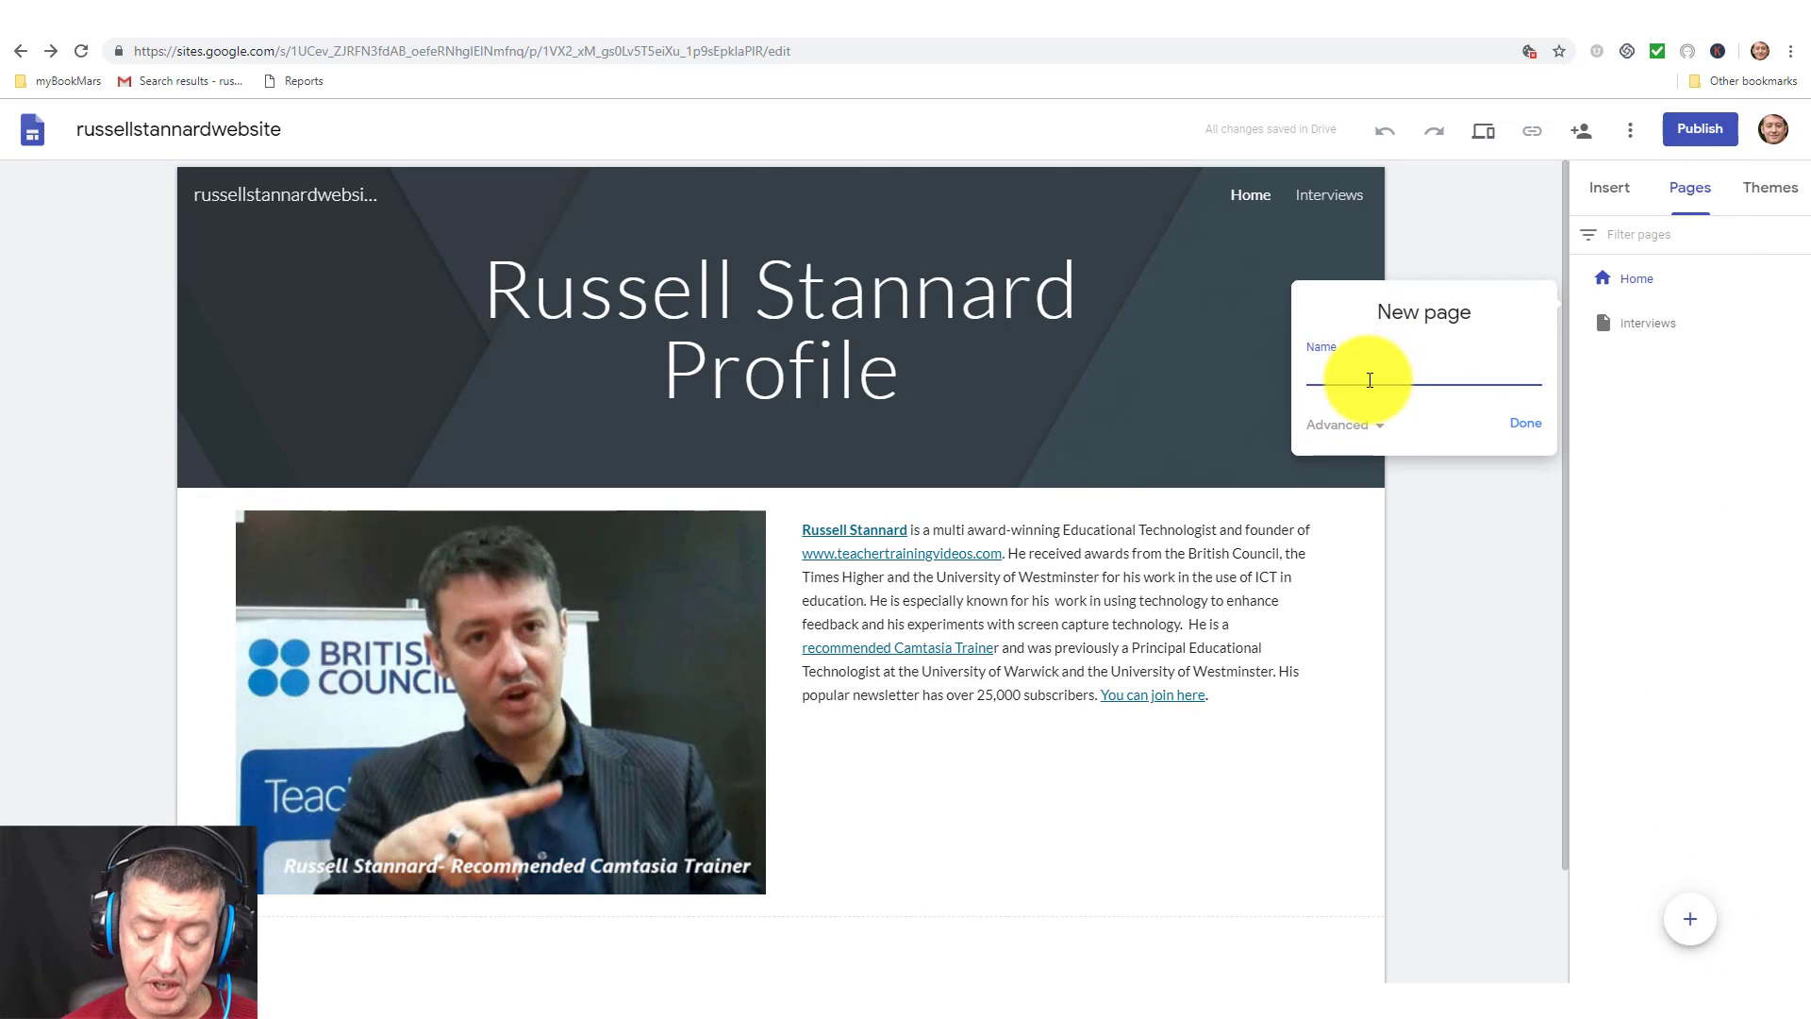
pyautogui.write('Photos')
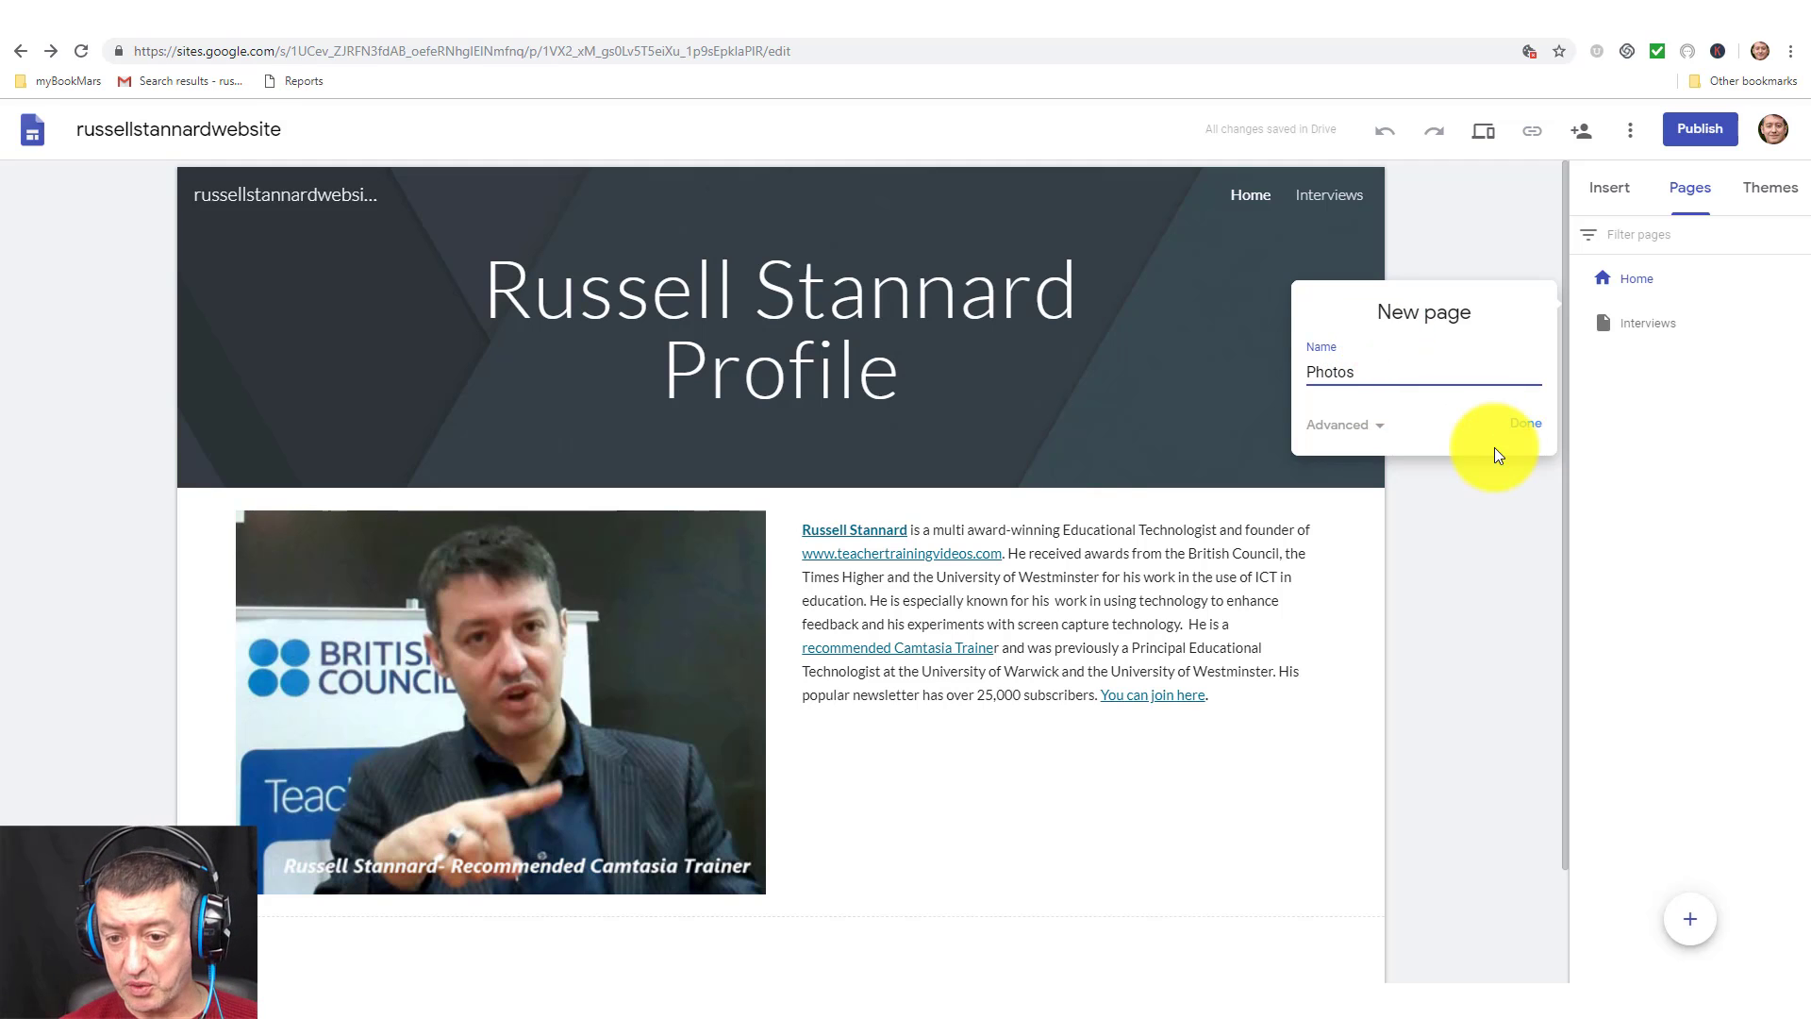
pyautogui.click(1522, 426)
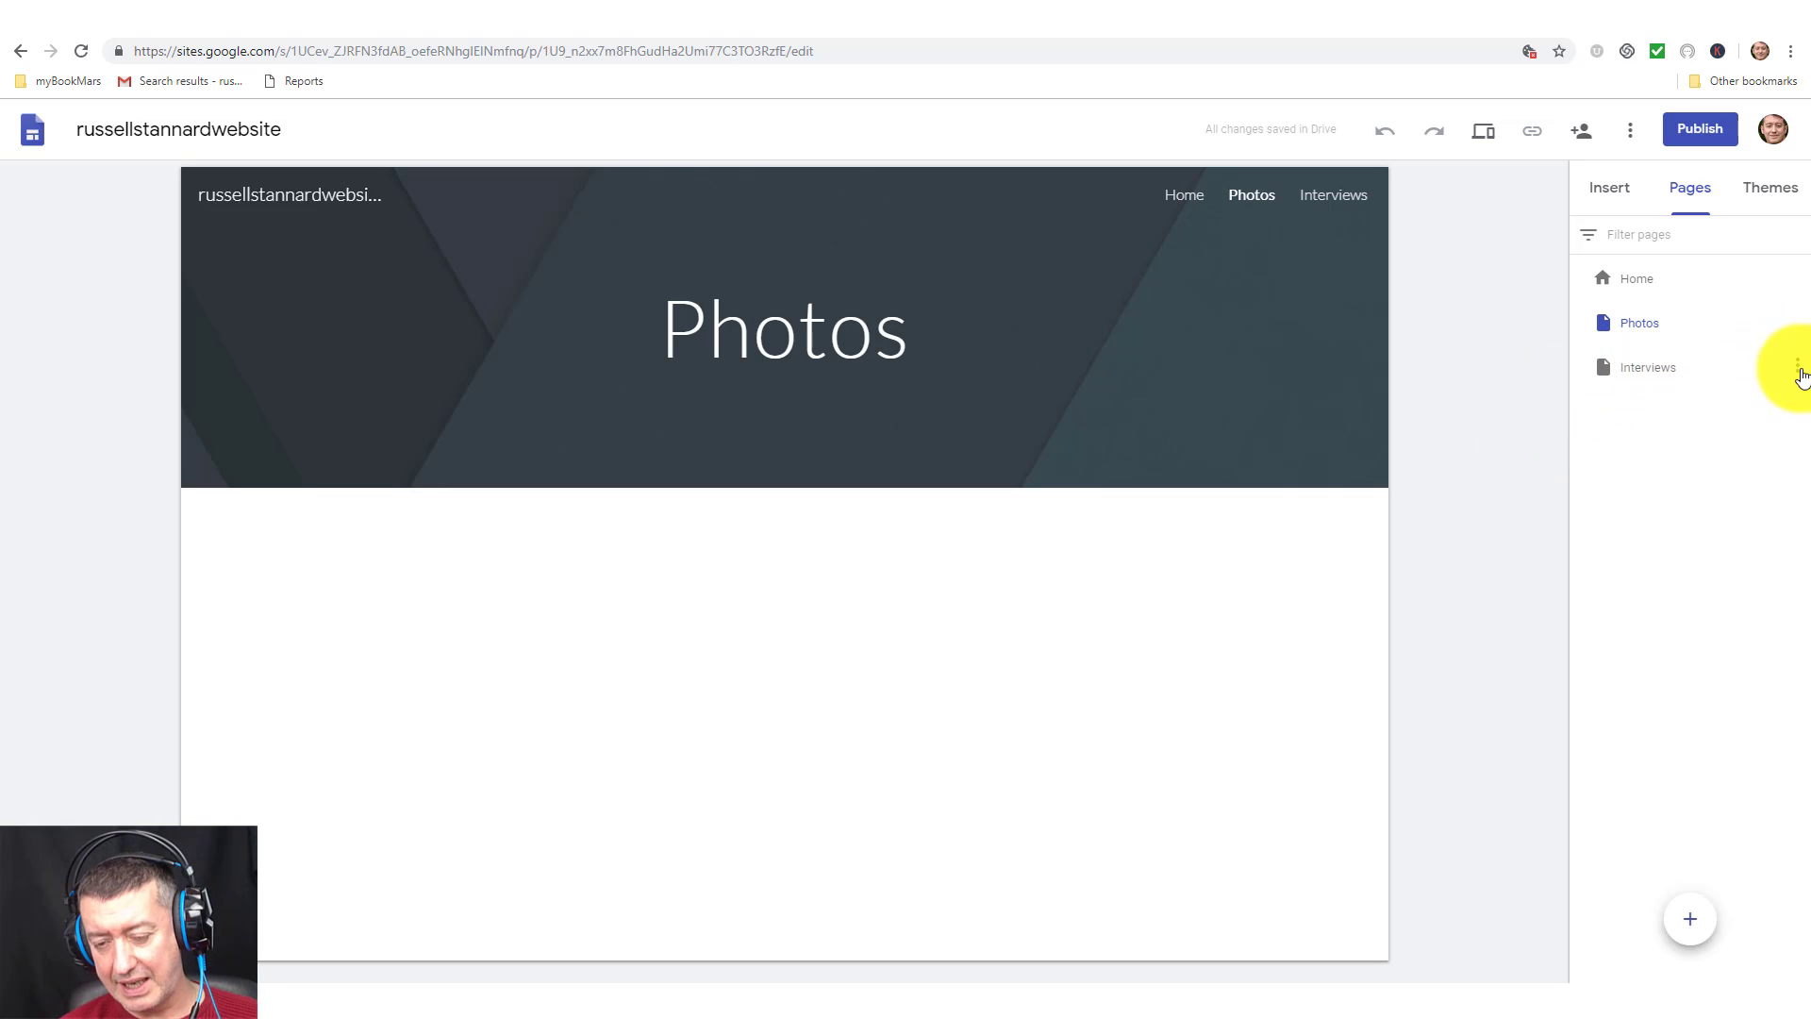
pyautogui.click(1799, 371)
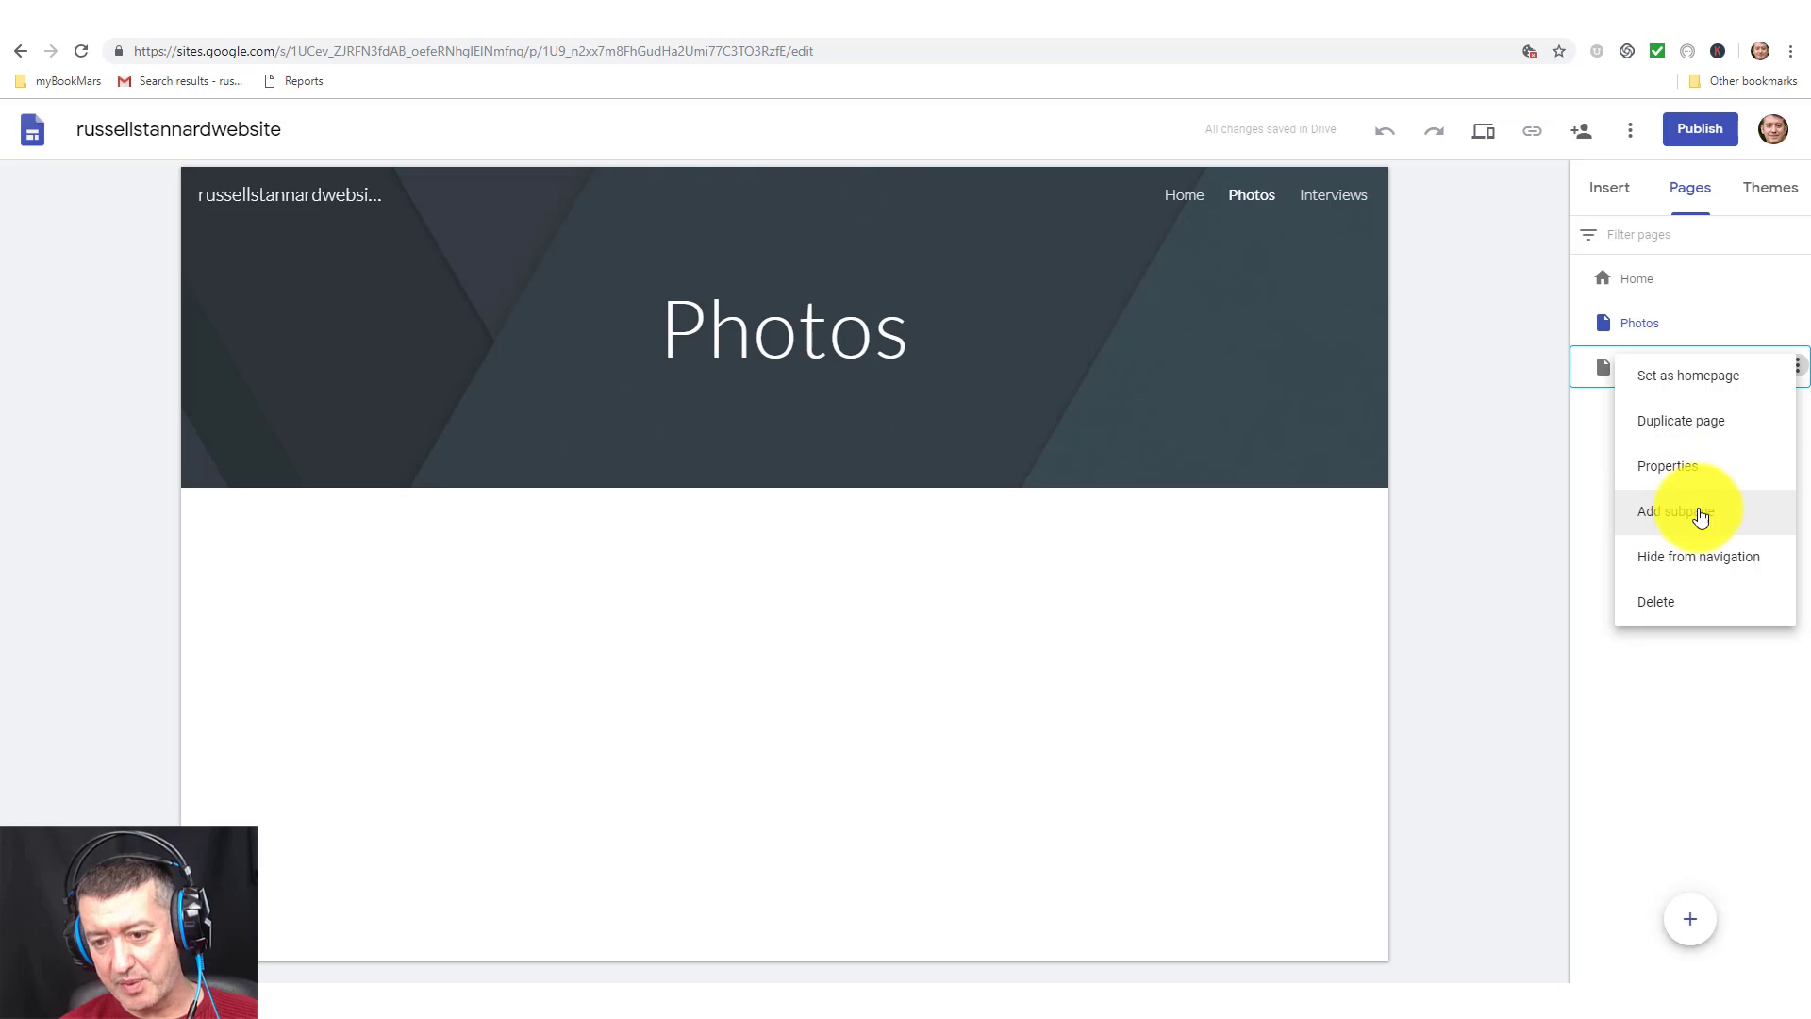
pyautogui.click(1495, 470)
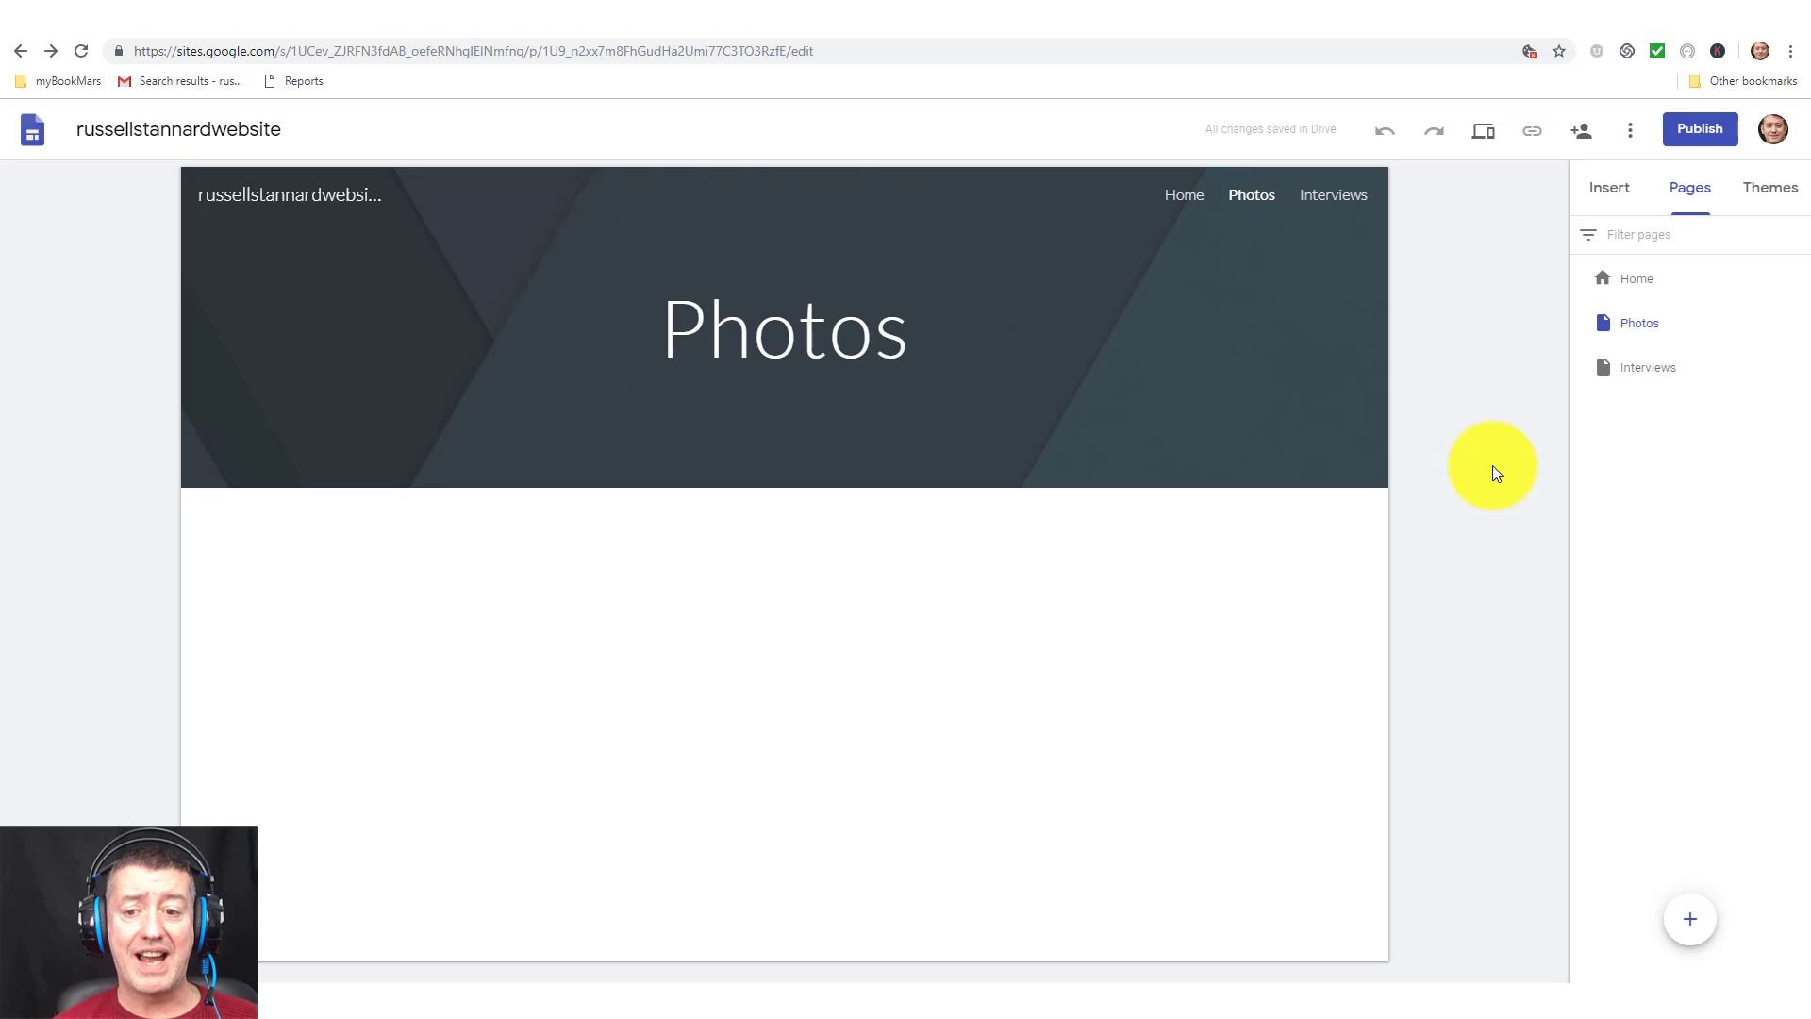
# Insert the four-image captioned layout onto the Photos page.
pyautogui.click(1637, 324)
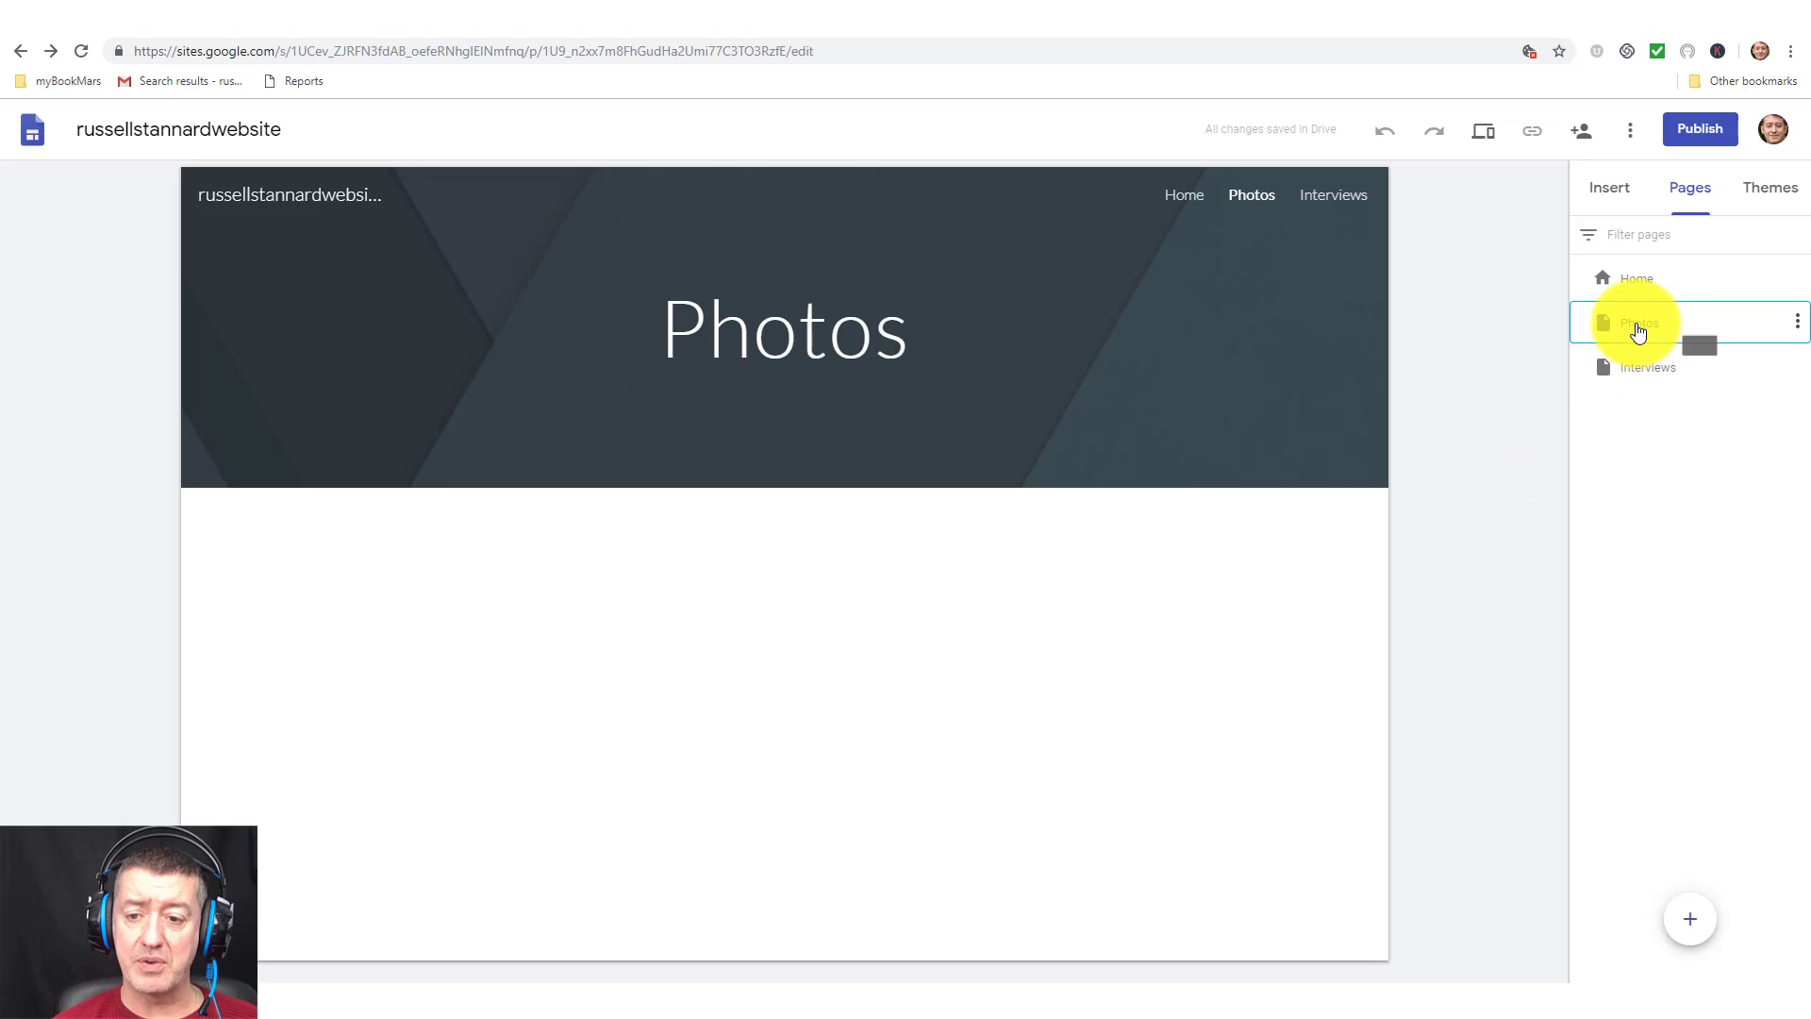
pyautogui.click(1592, 189)
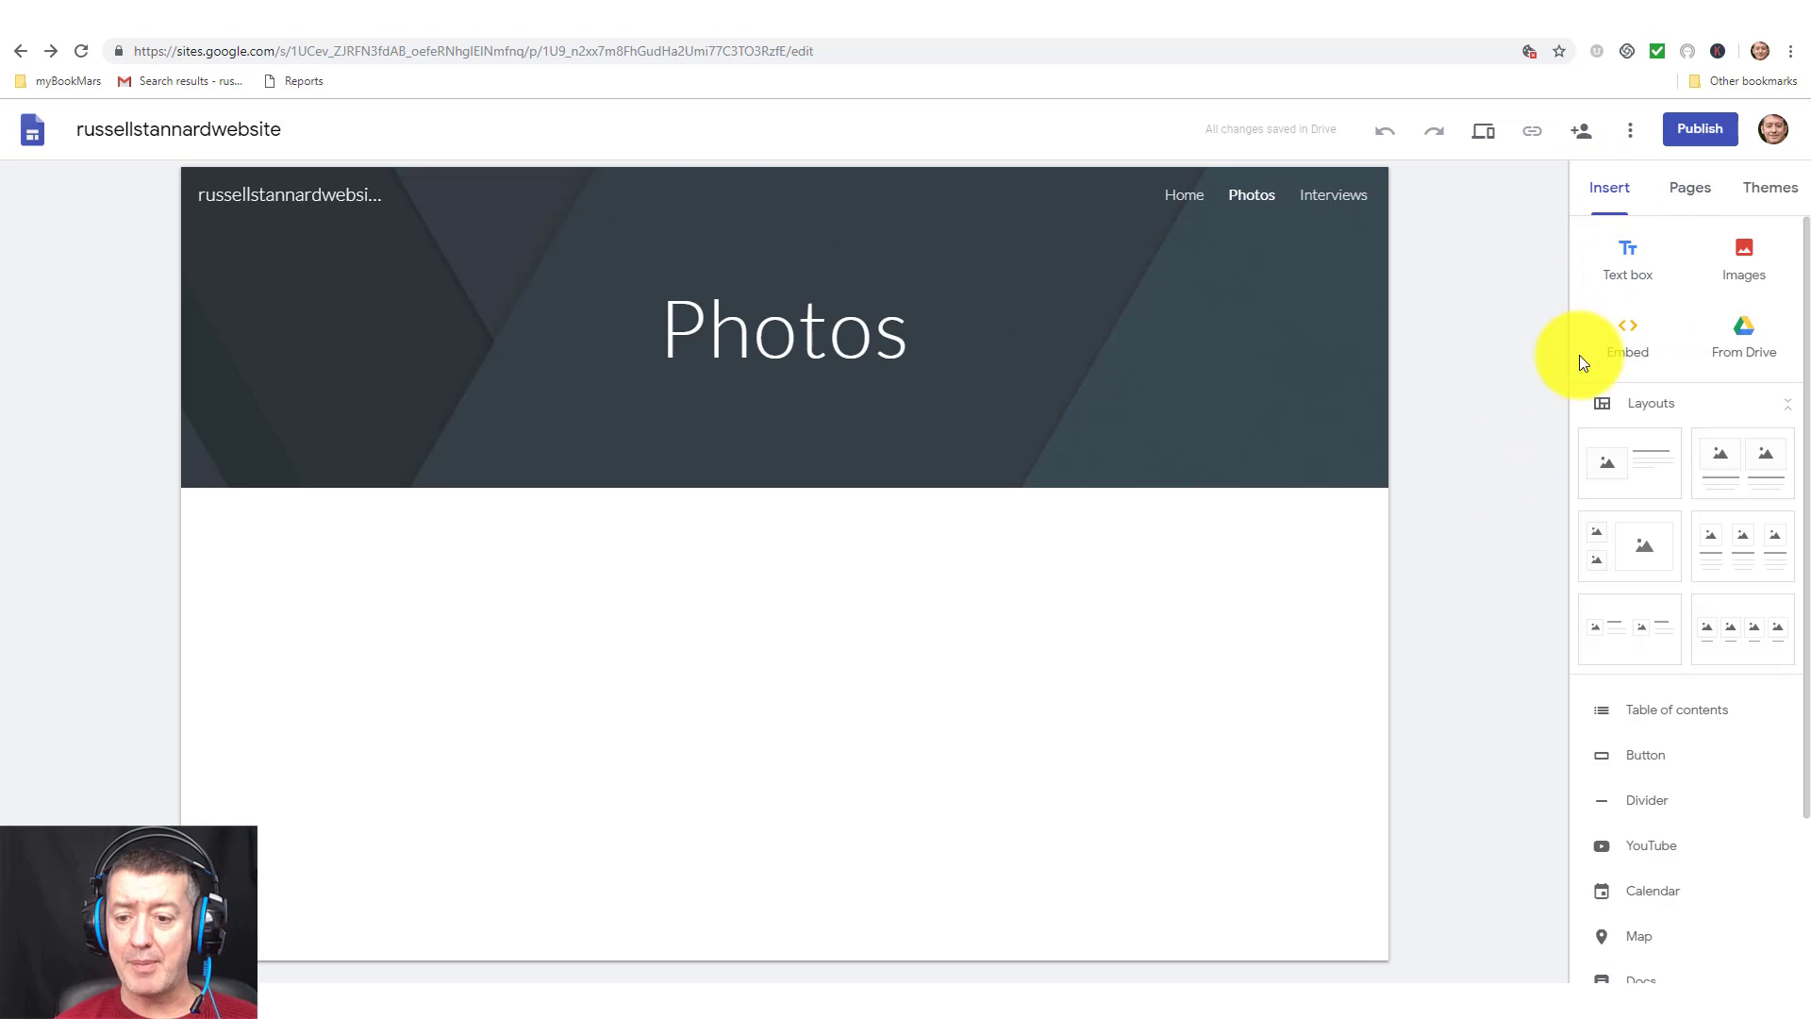
pyautogui.click(1753, 638)
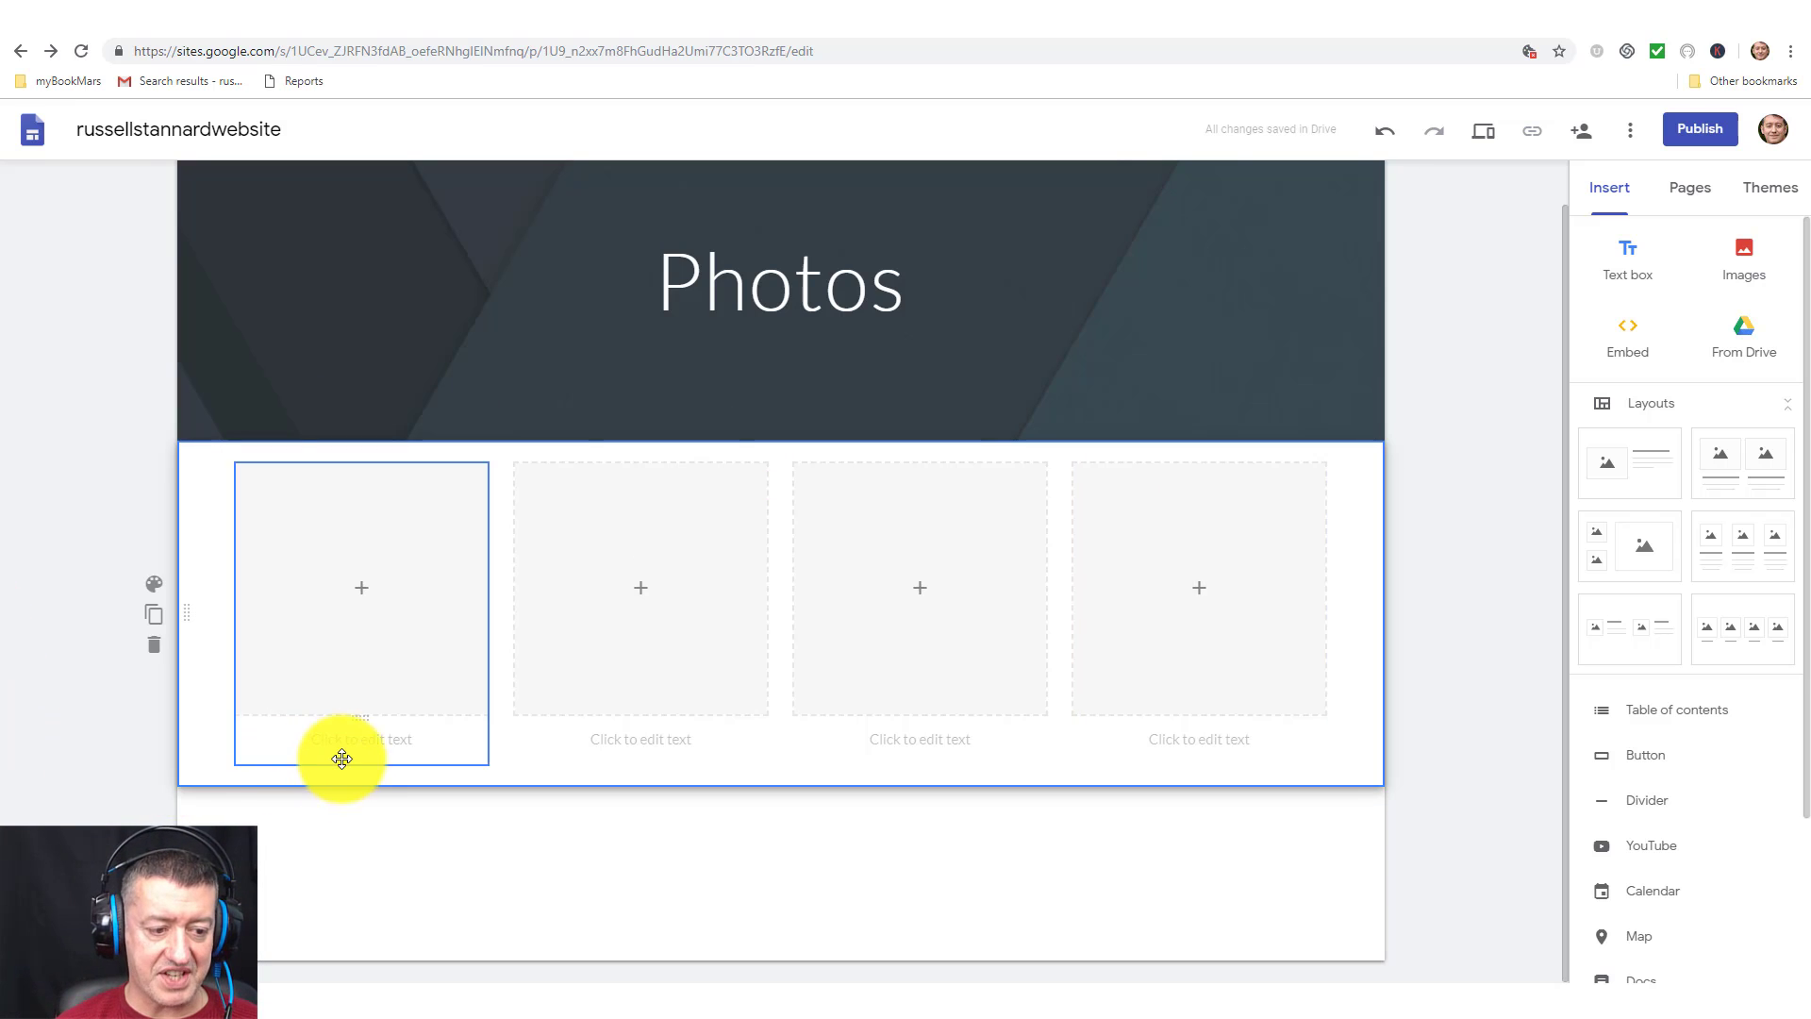
# Upload the 400by400Council photo and the Times award photo into the first two image boxes.
pyautogui.click(357, 592)
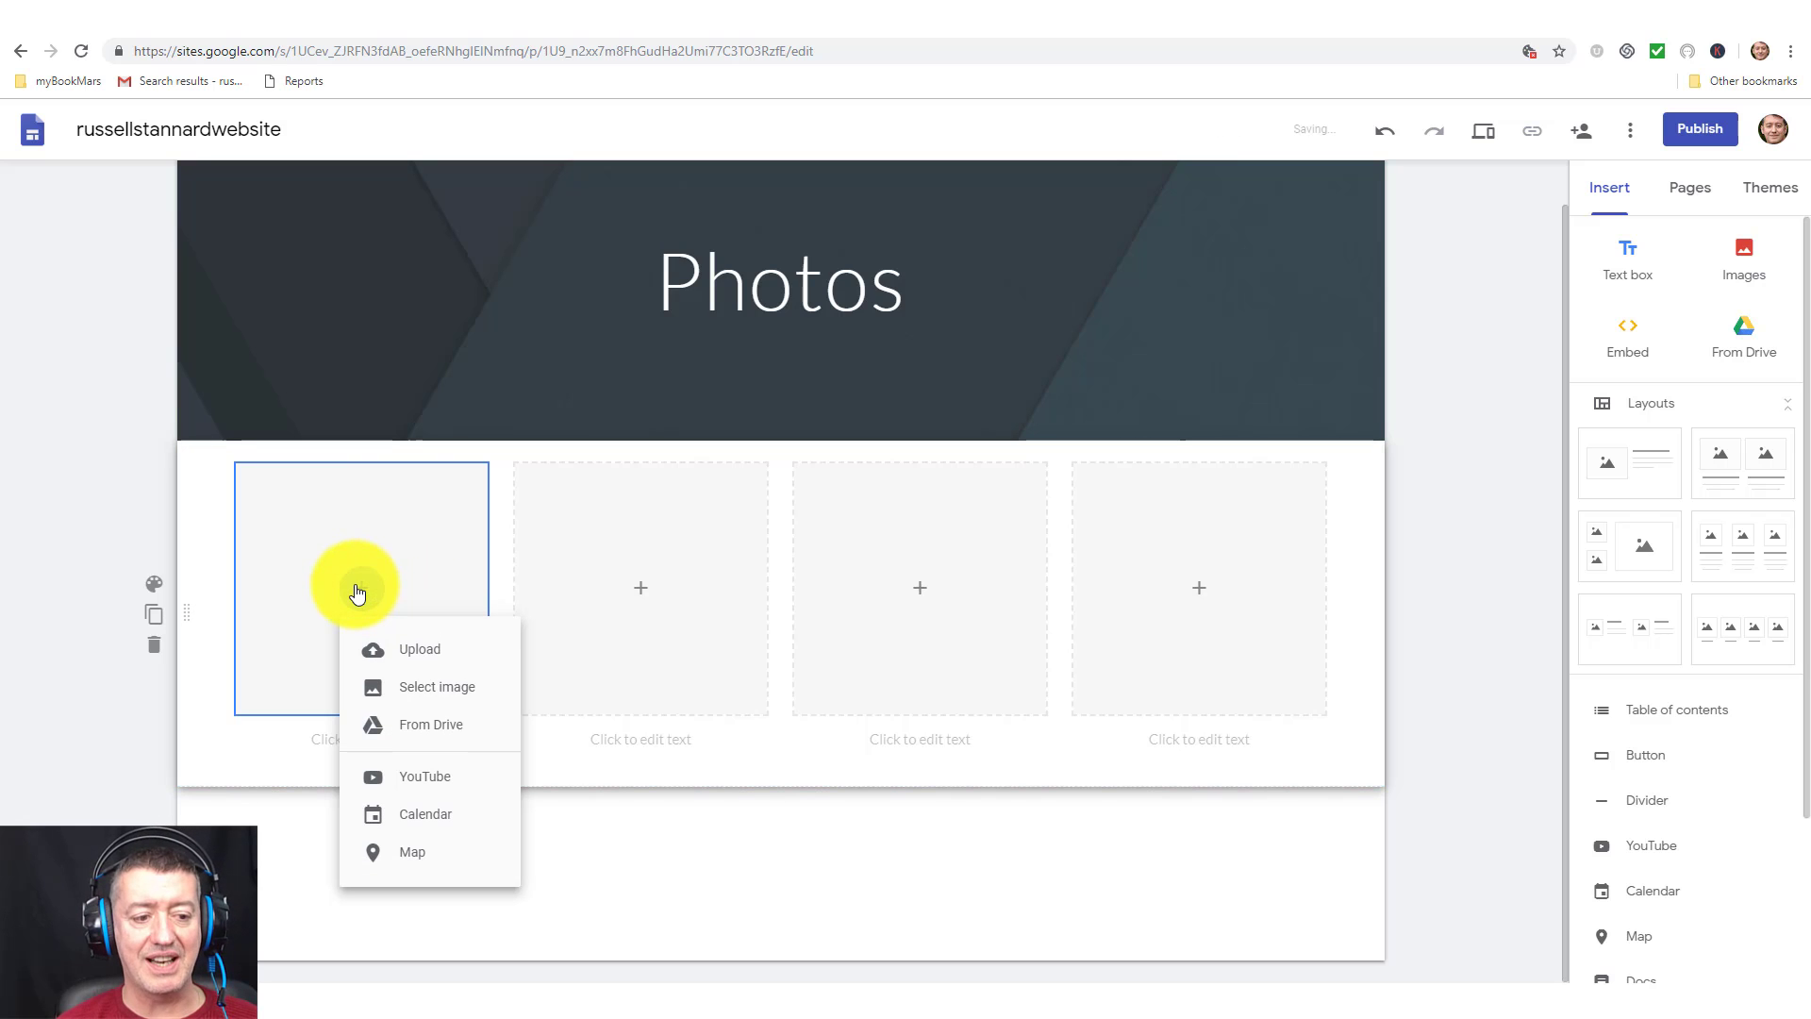
pyautogui.click(415, 649)
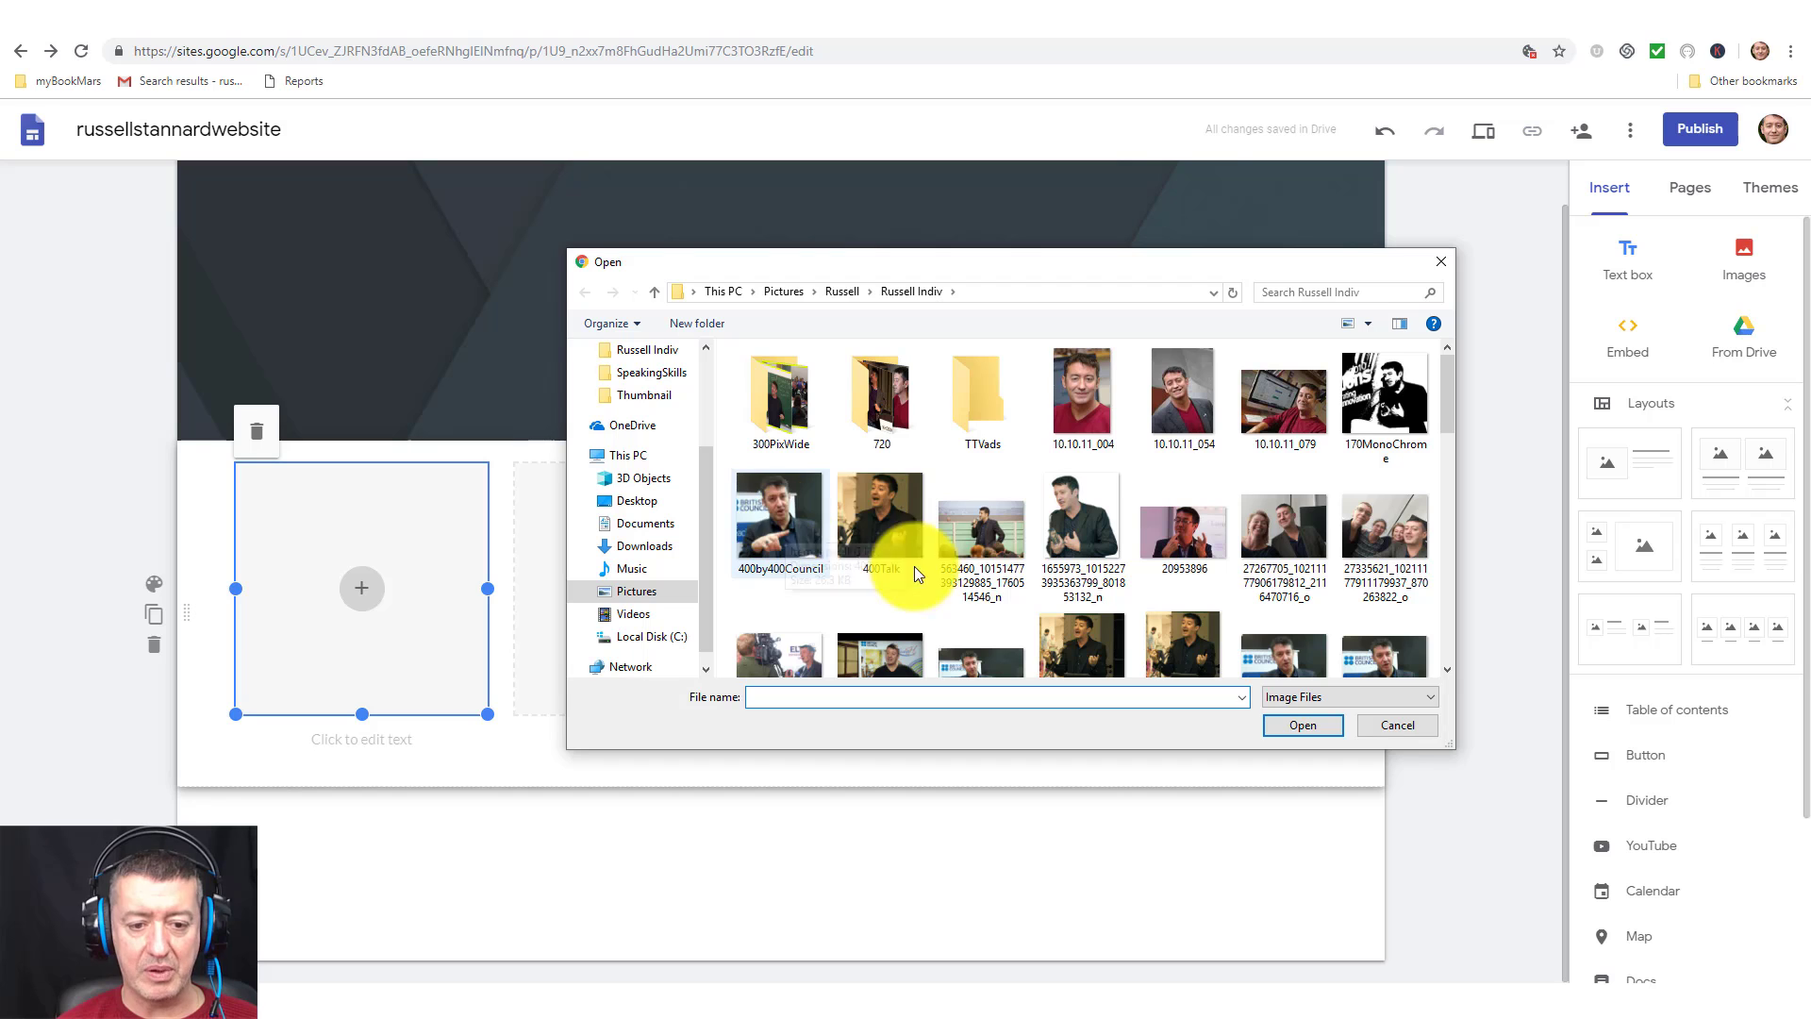
pyautogui.click(776, 526)
pyautogui.click(1288, 728)
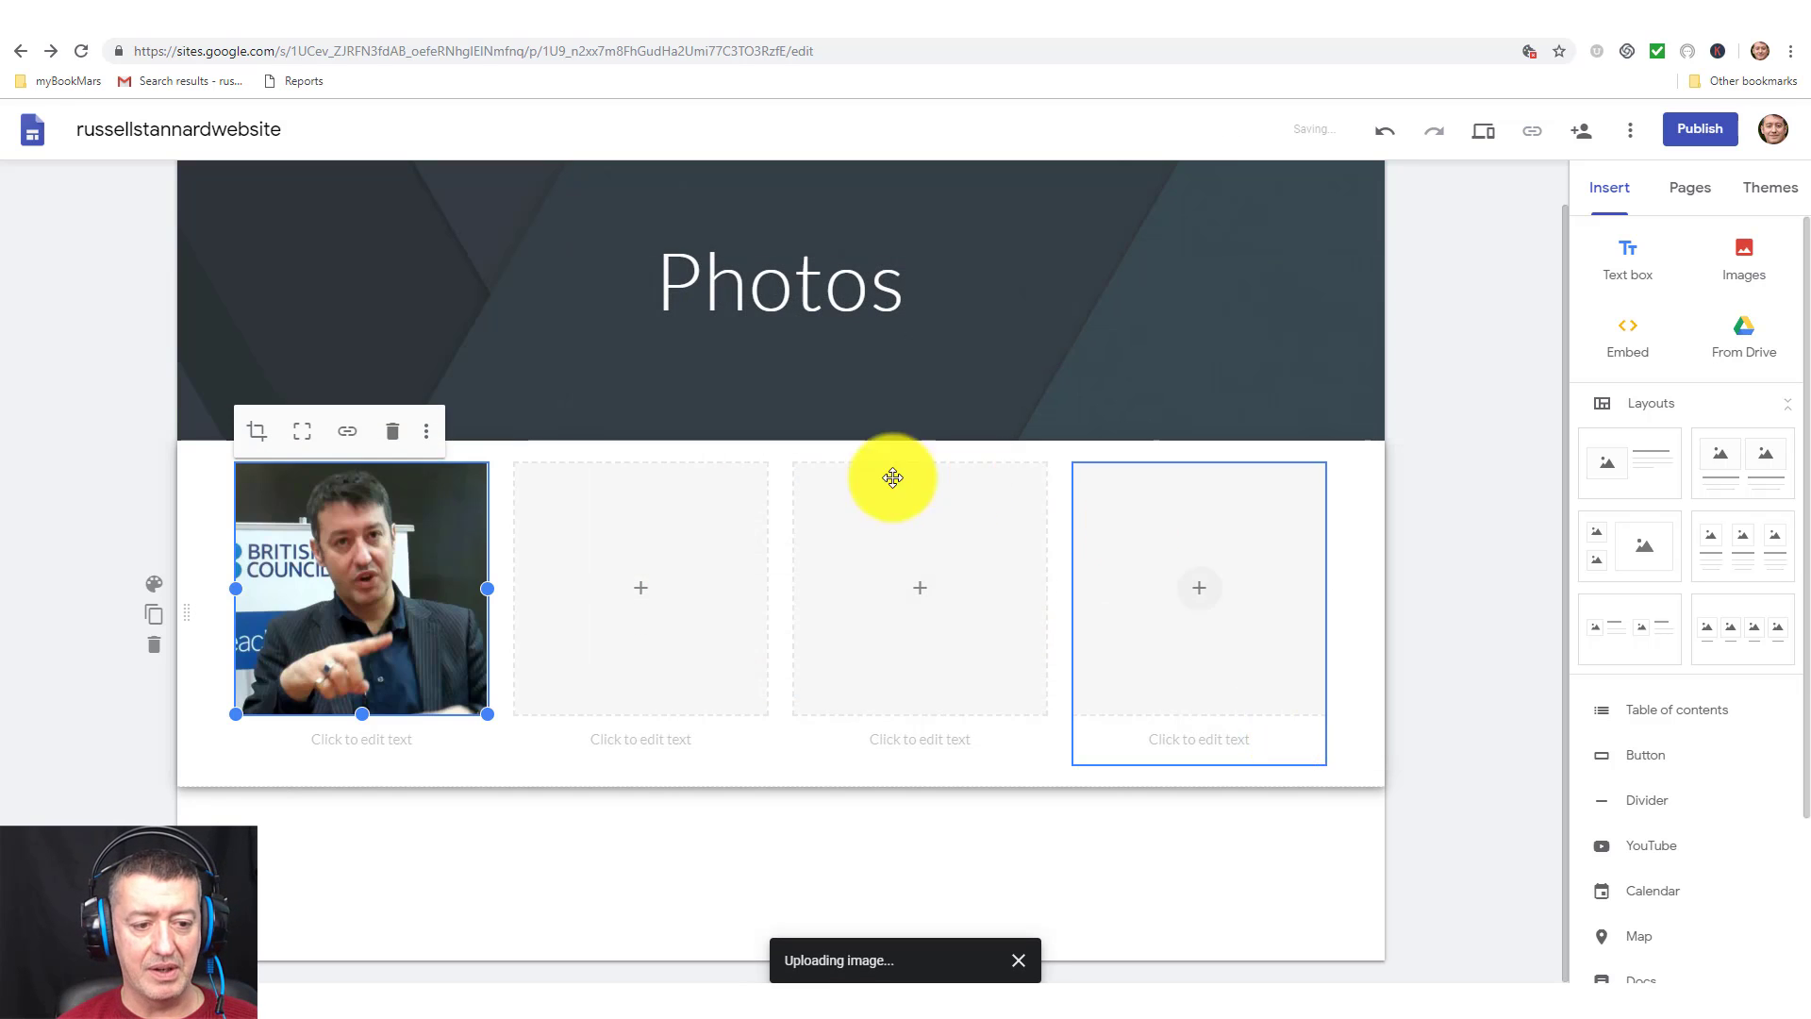
pyautogui.click(645, 622)
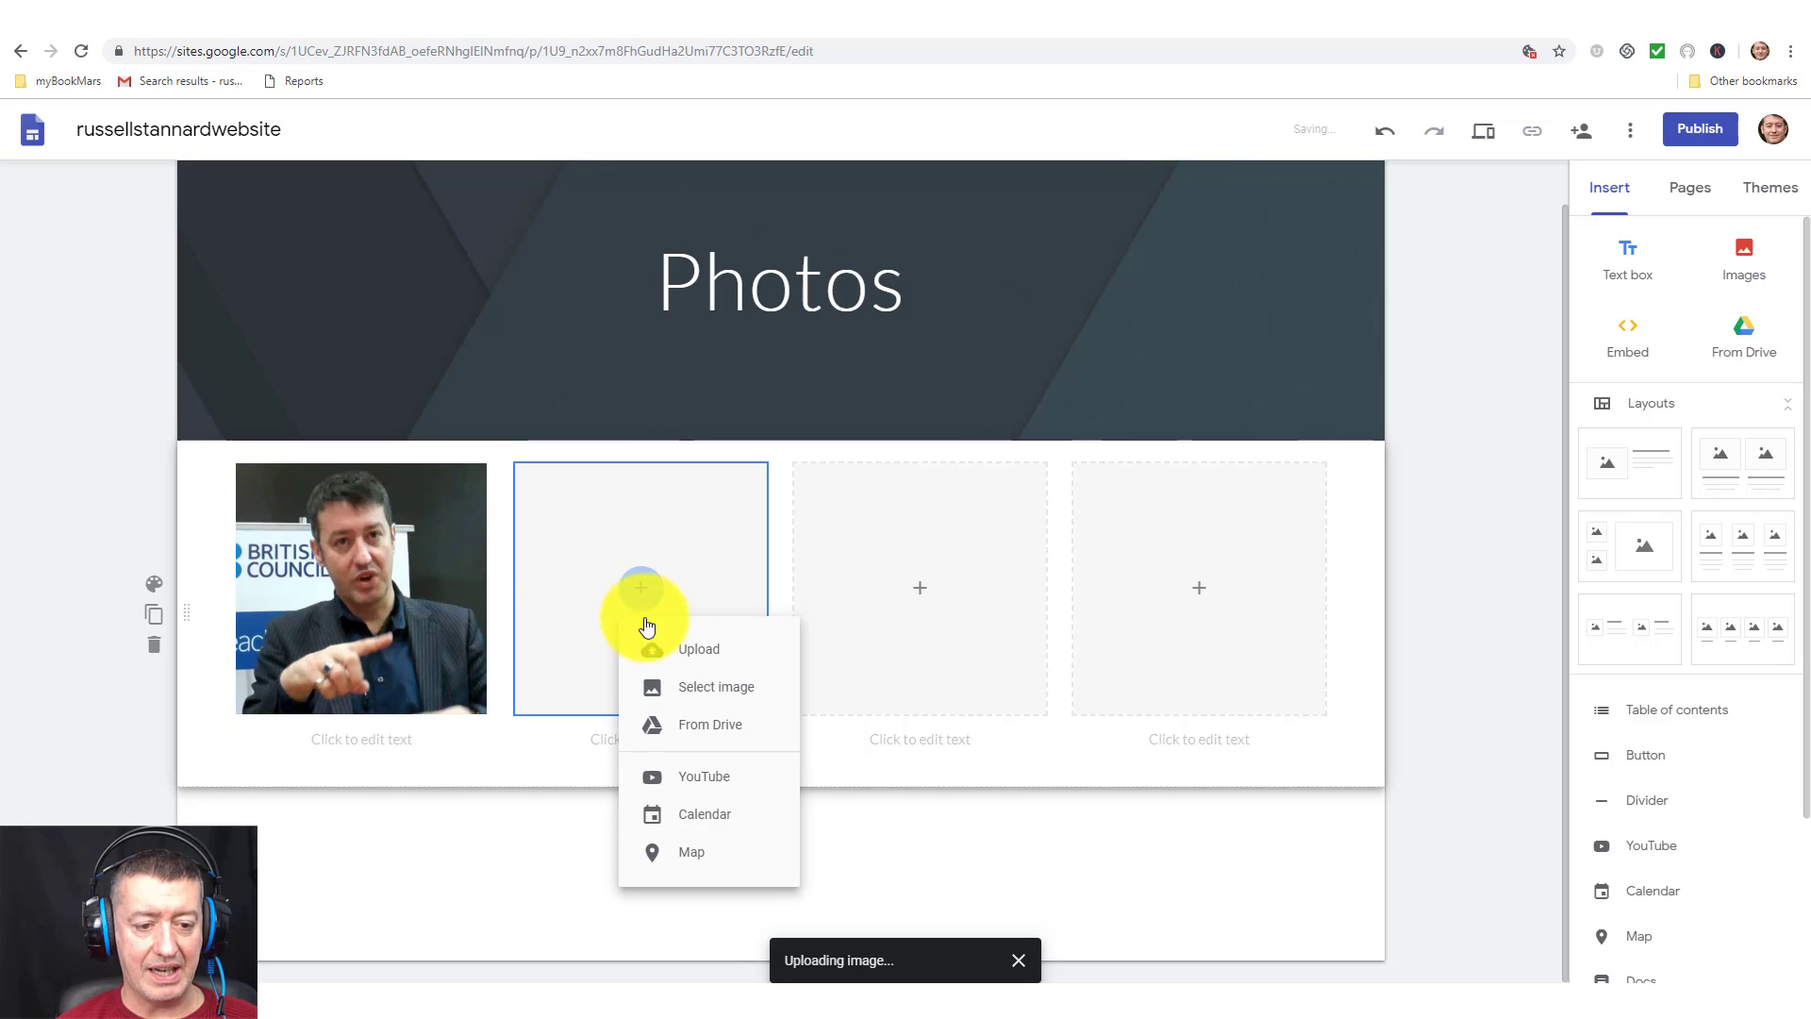
pyautogui.click(693, 653)
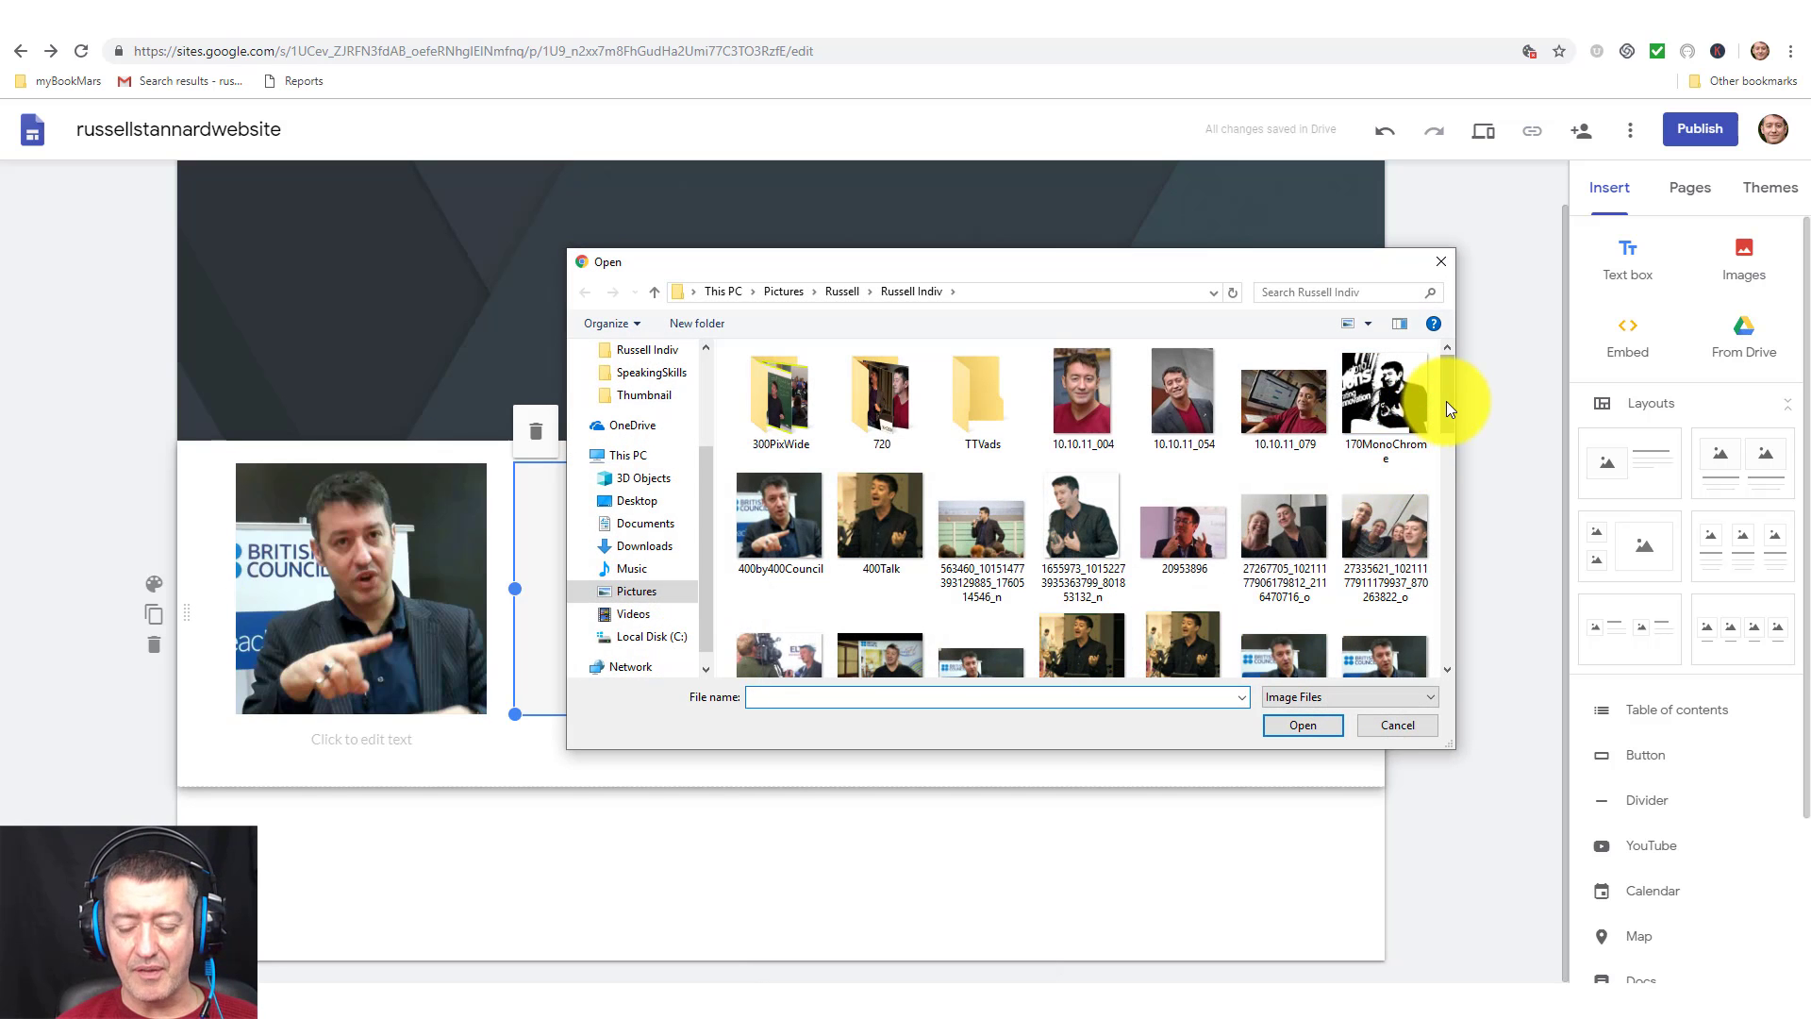
pyautogui.moveTo(1446, 400); pyautogui.dragTo(1435, 437)
pyautogui.scroll(-3, 1434, 447)
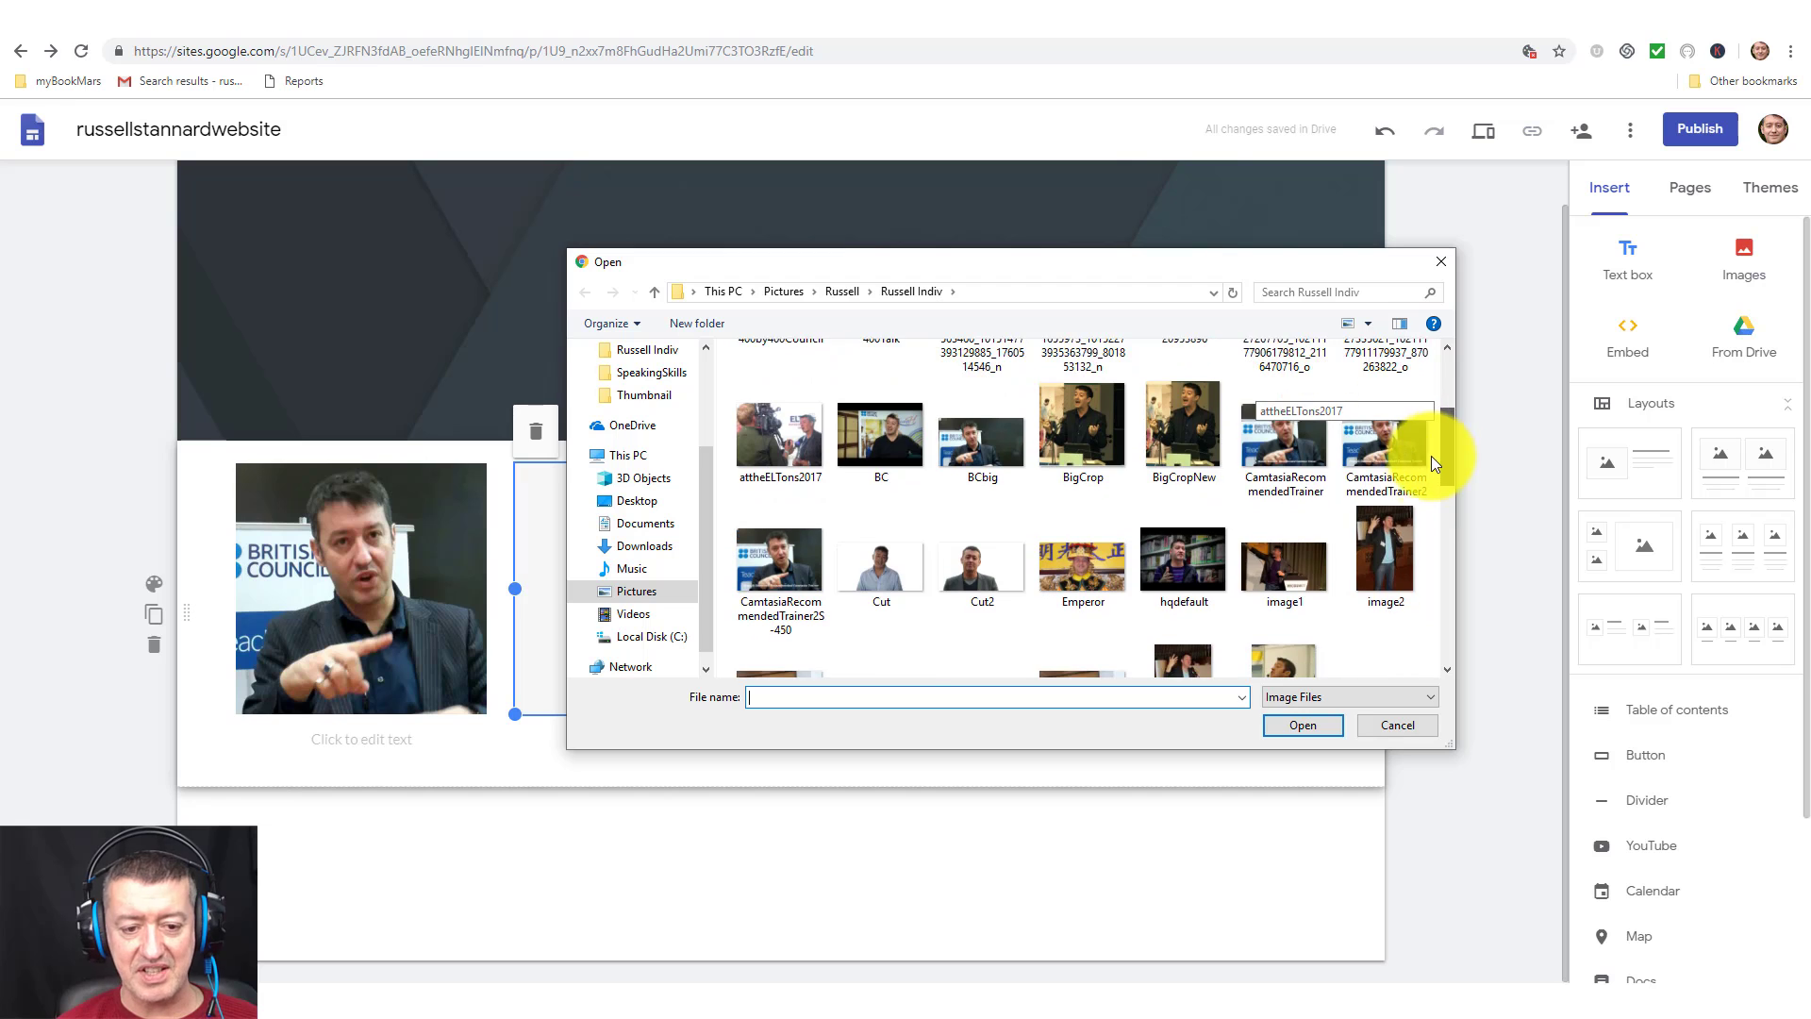
pyautogui.scroll(-4, 1425, 490)
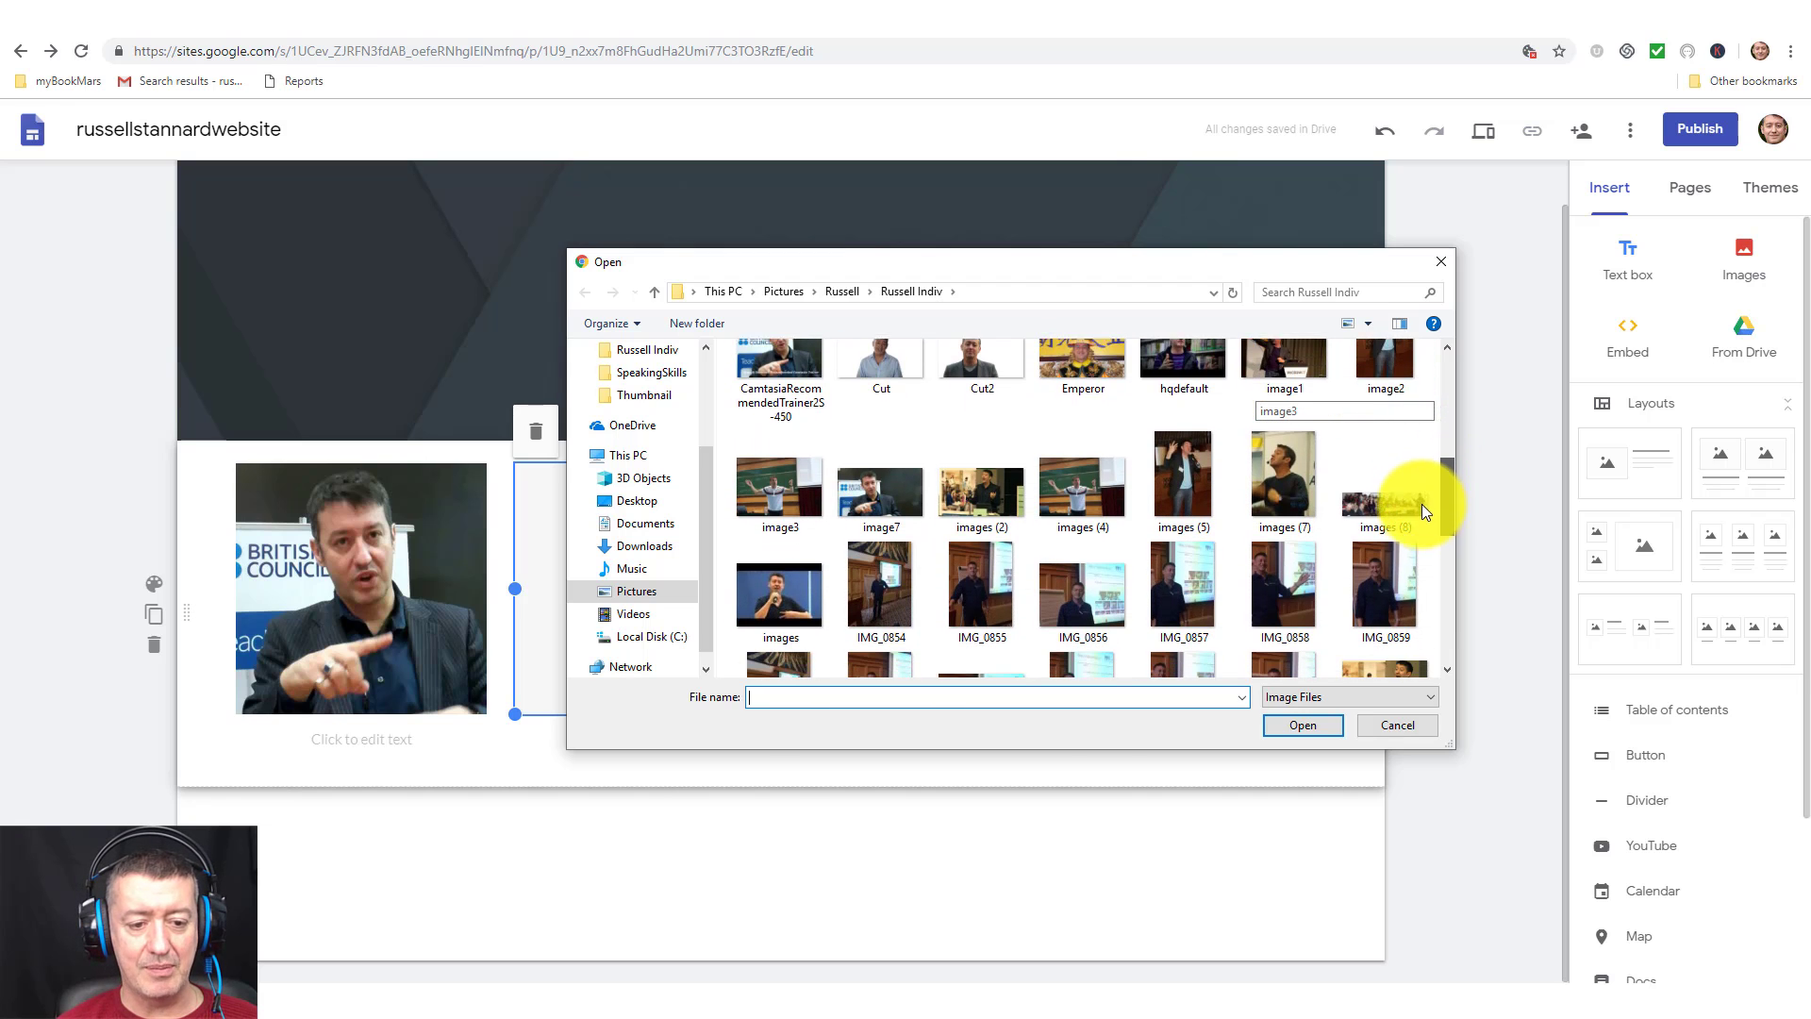
pyautogui.scroll(-4, 1410, 566)
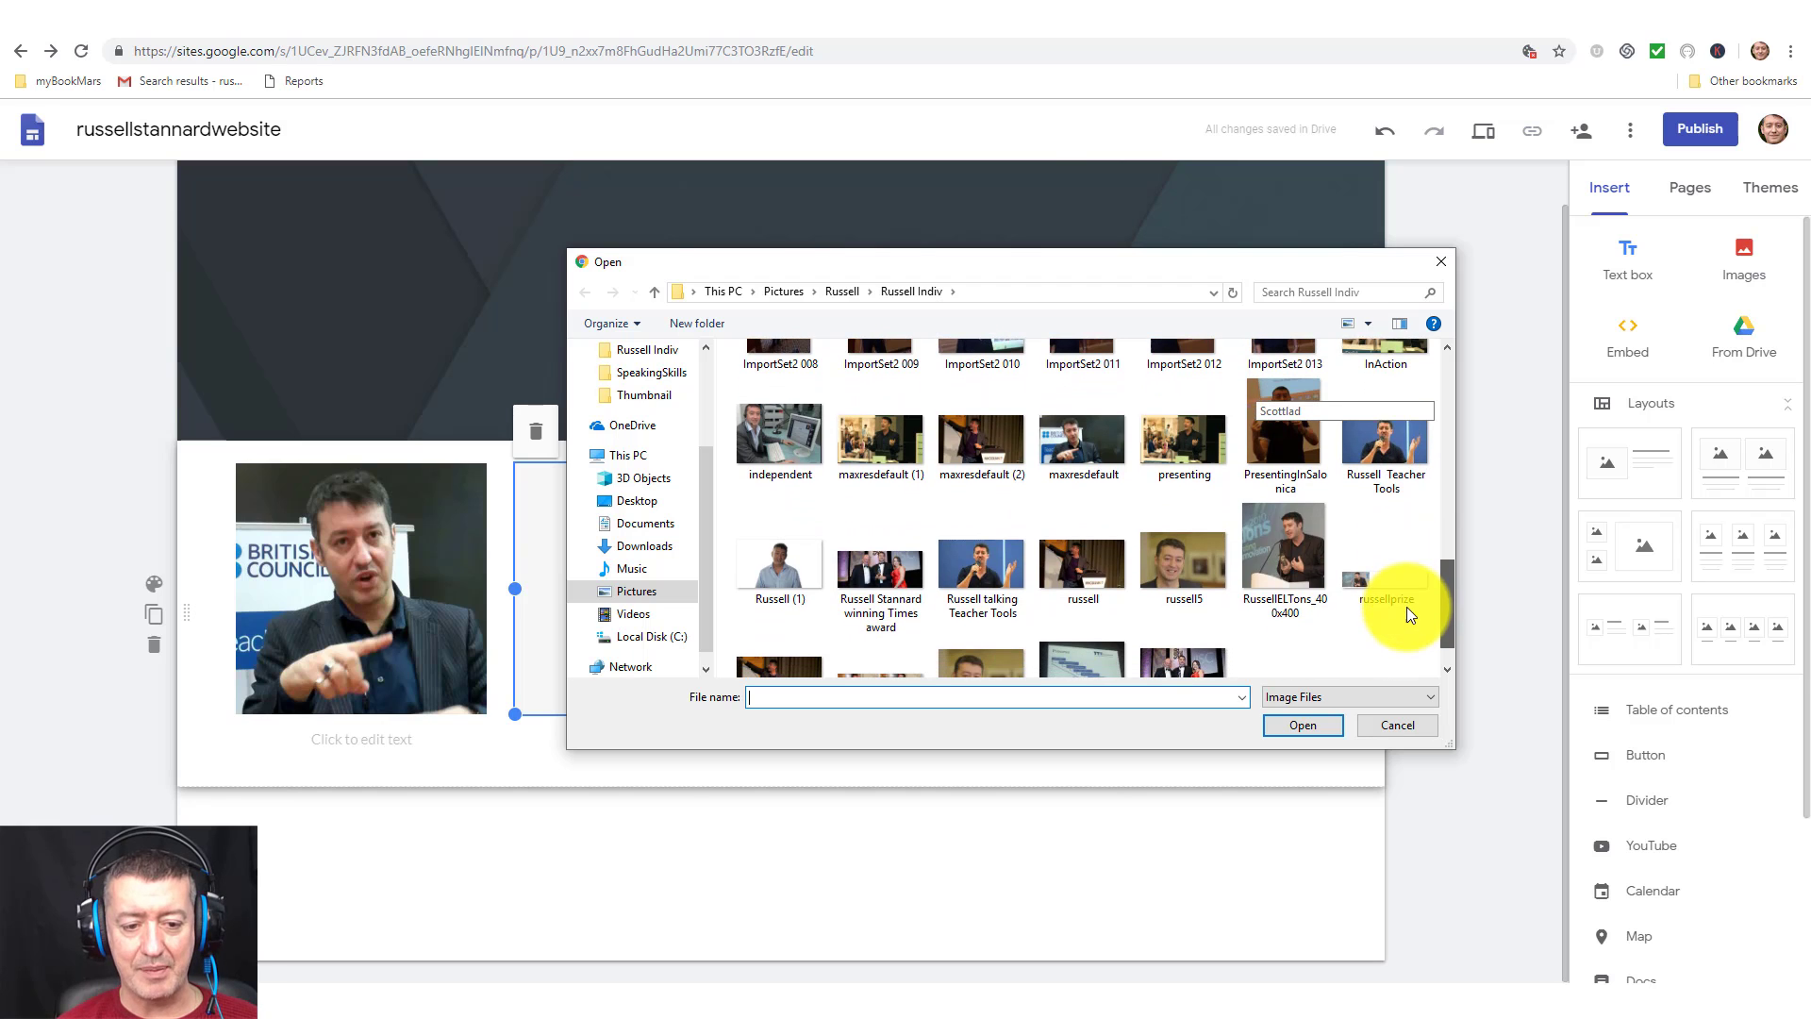
pyautogui.click(880, 575)
pyautogui.click(1315, 723)
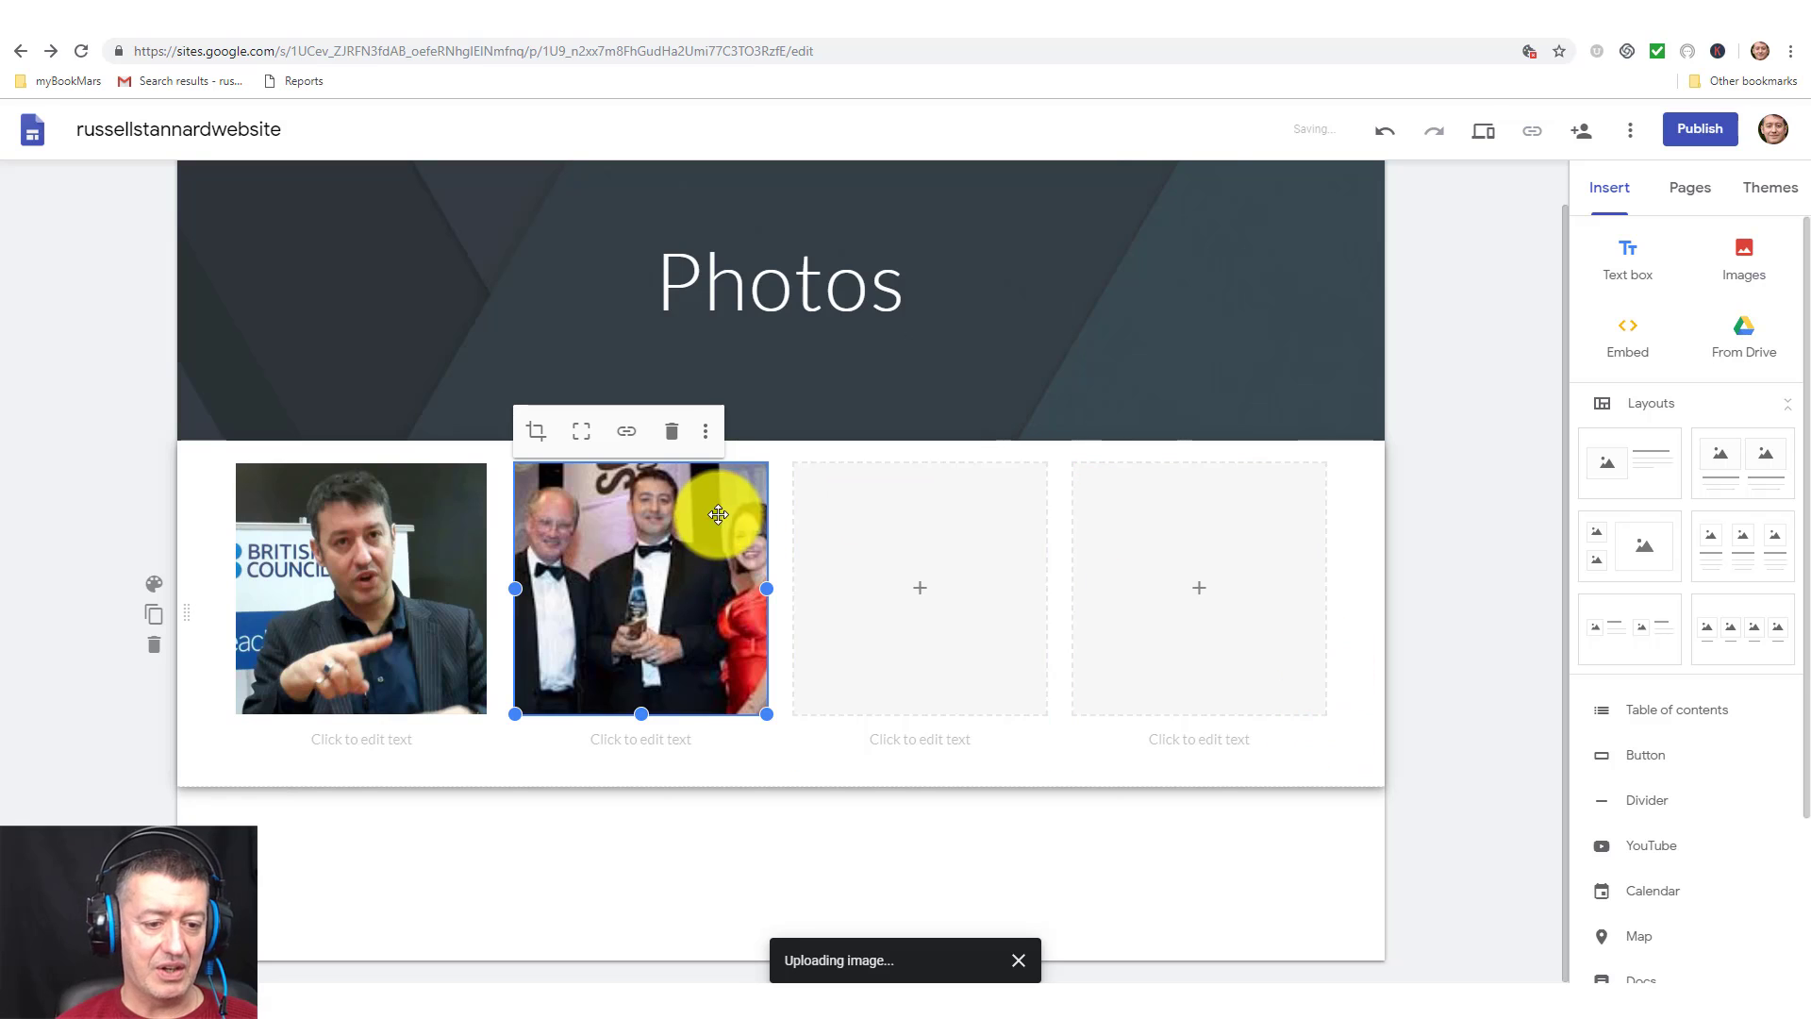
# Upload the 400Talk photo and SNAG-0002 from the 720 folder into the last two boxes.
pyautogui.click(921, 597)
pyautogui.click(962, 650)
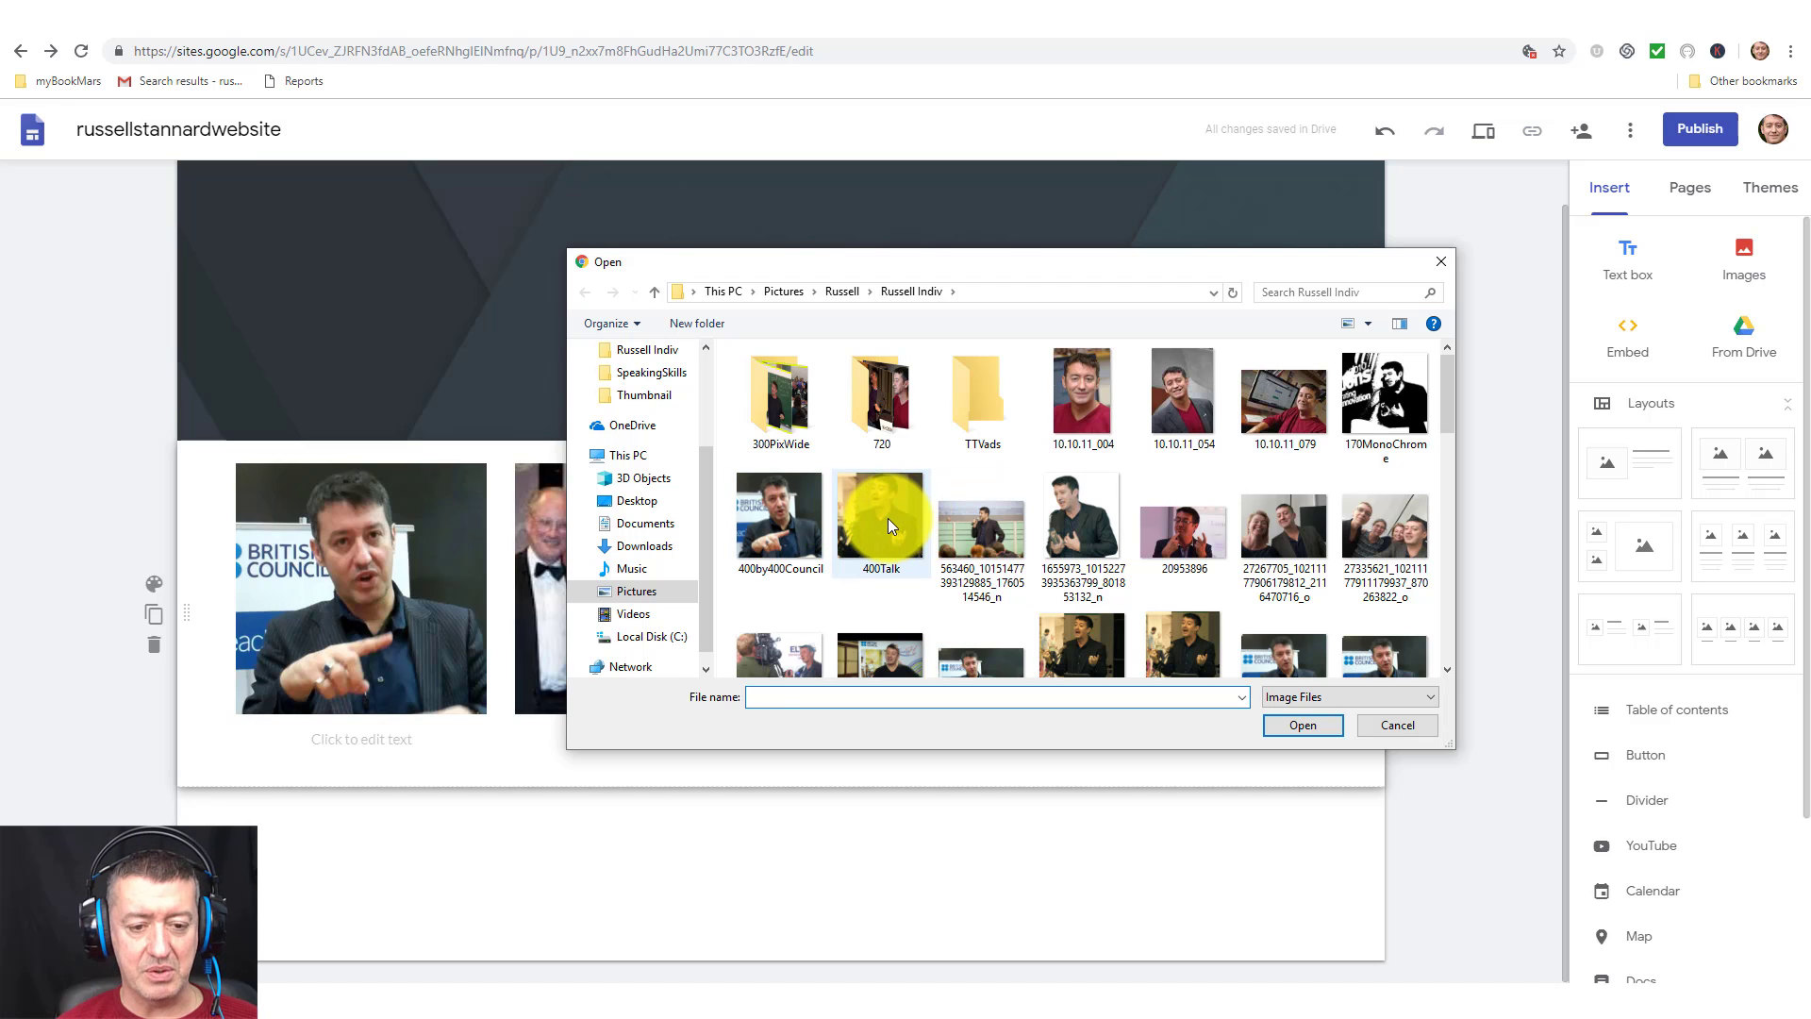
pyautogui.click(888, 522)
pyautogui.click(1301, 725)
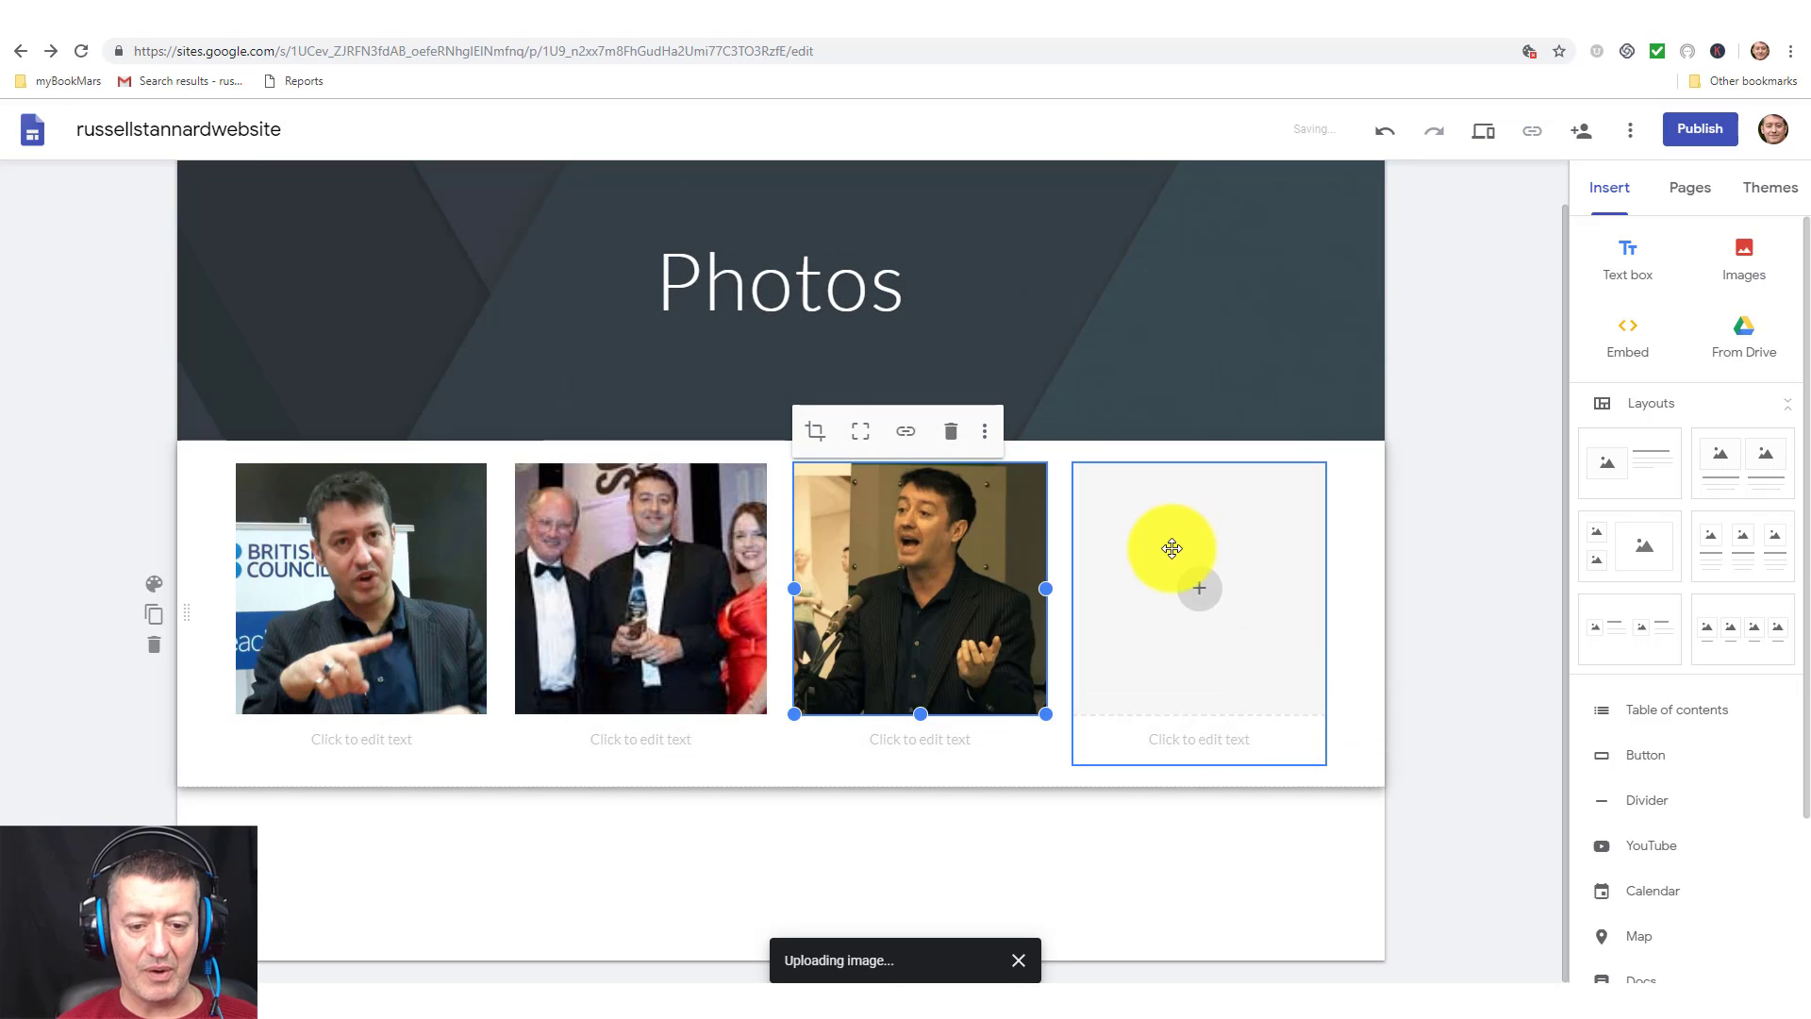
pyautogui.click(1198, 587)
pyautogui.click(1259, 649)
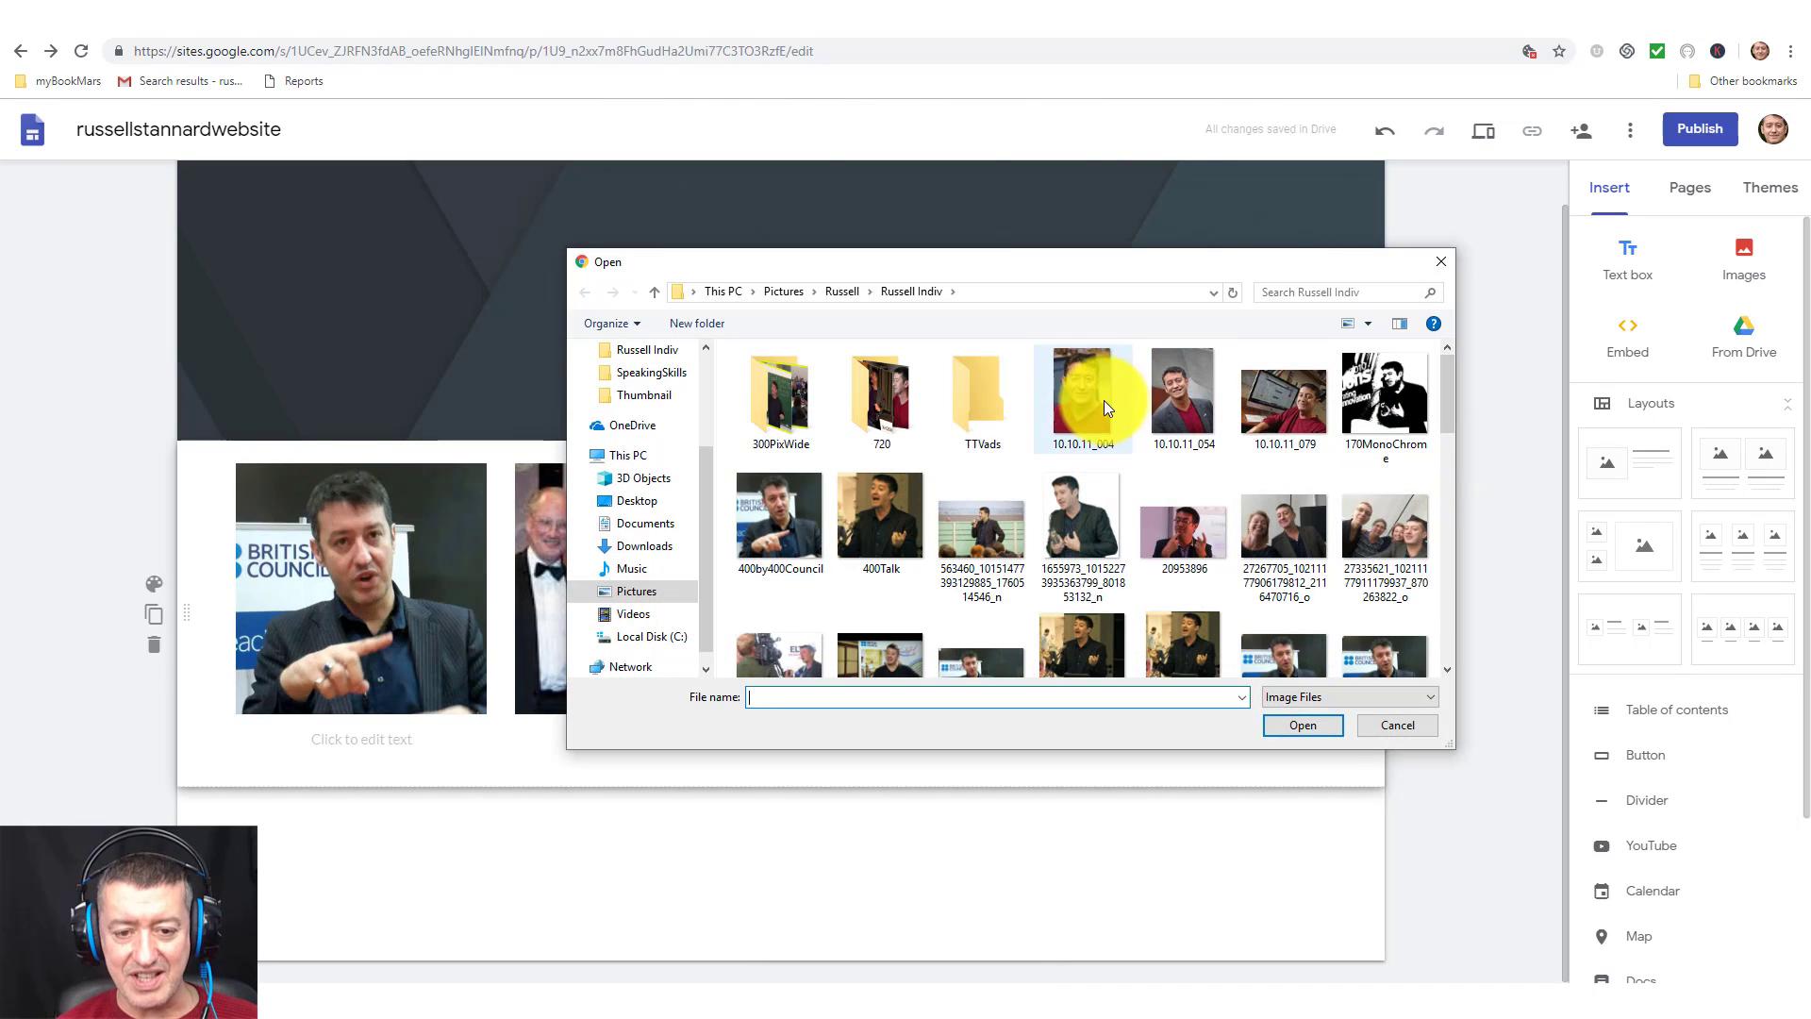
pyautogui.doubleClick(875, 405)
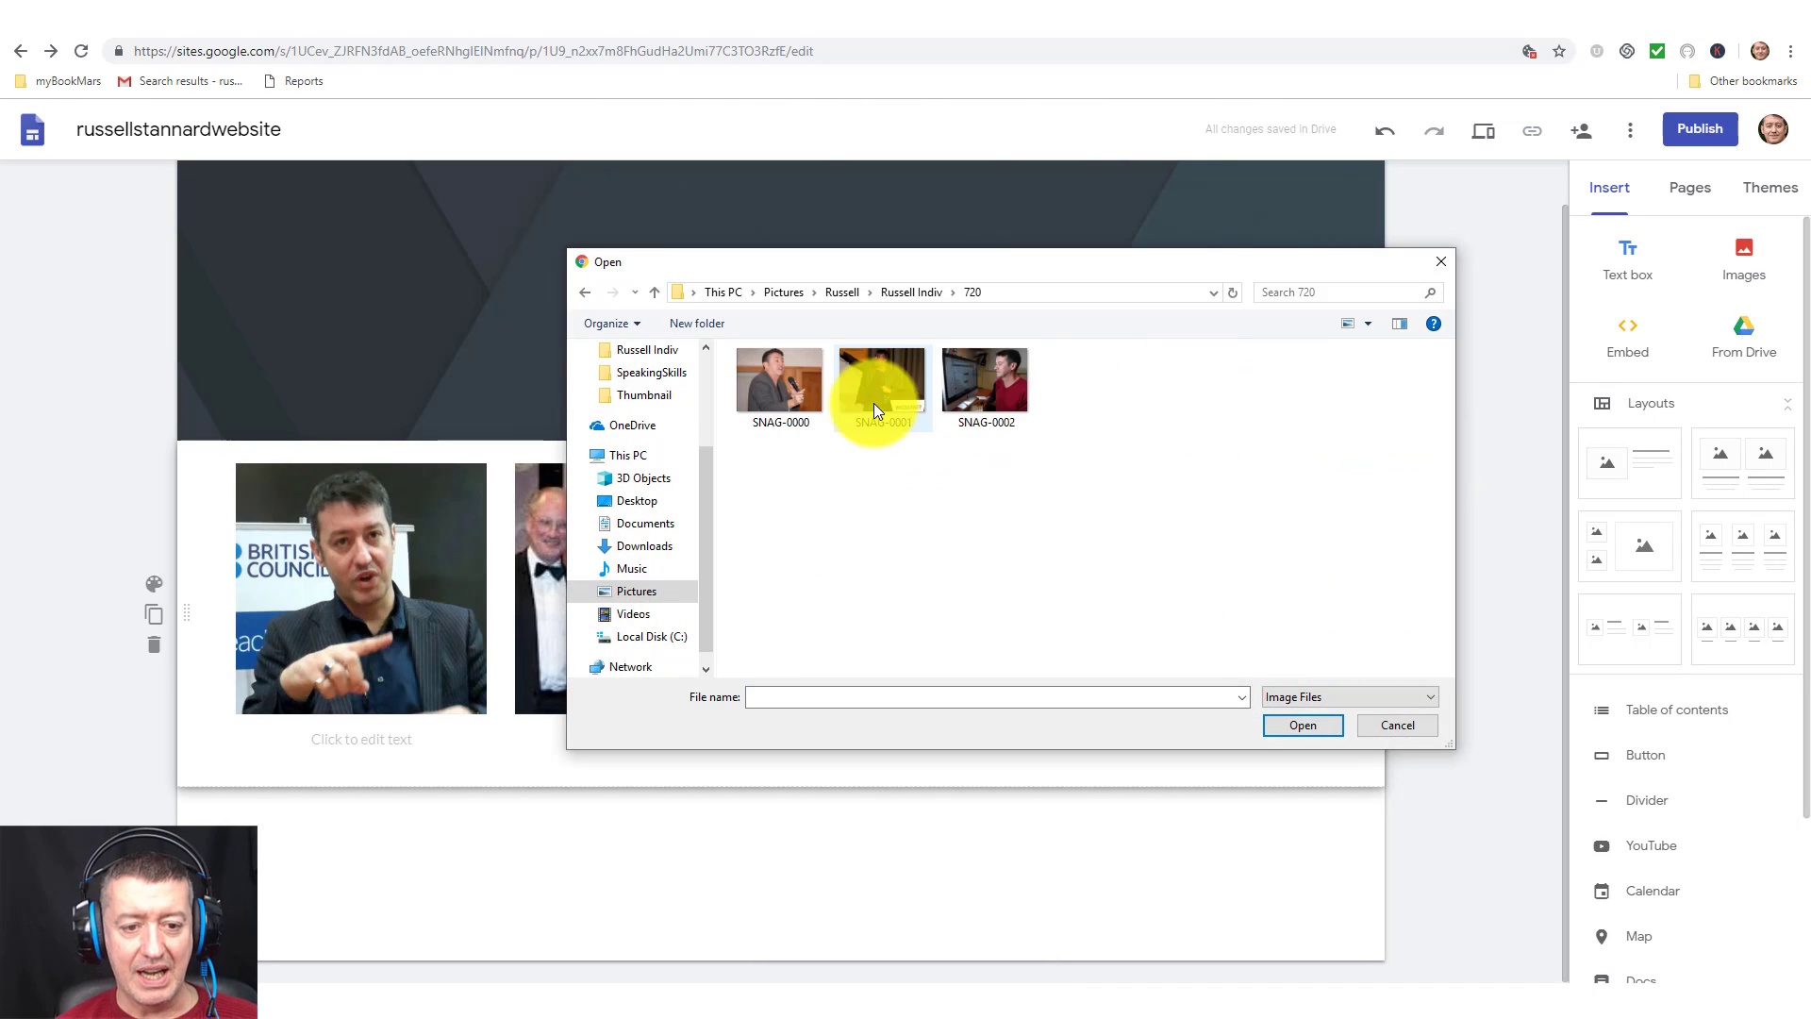
pyautogui.click(979, 394)
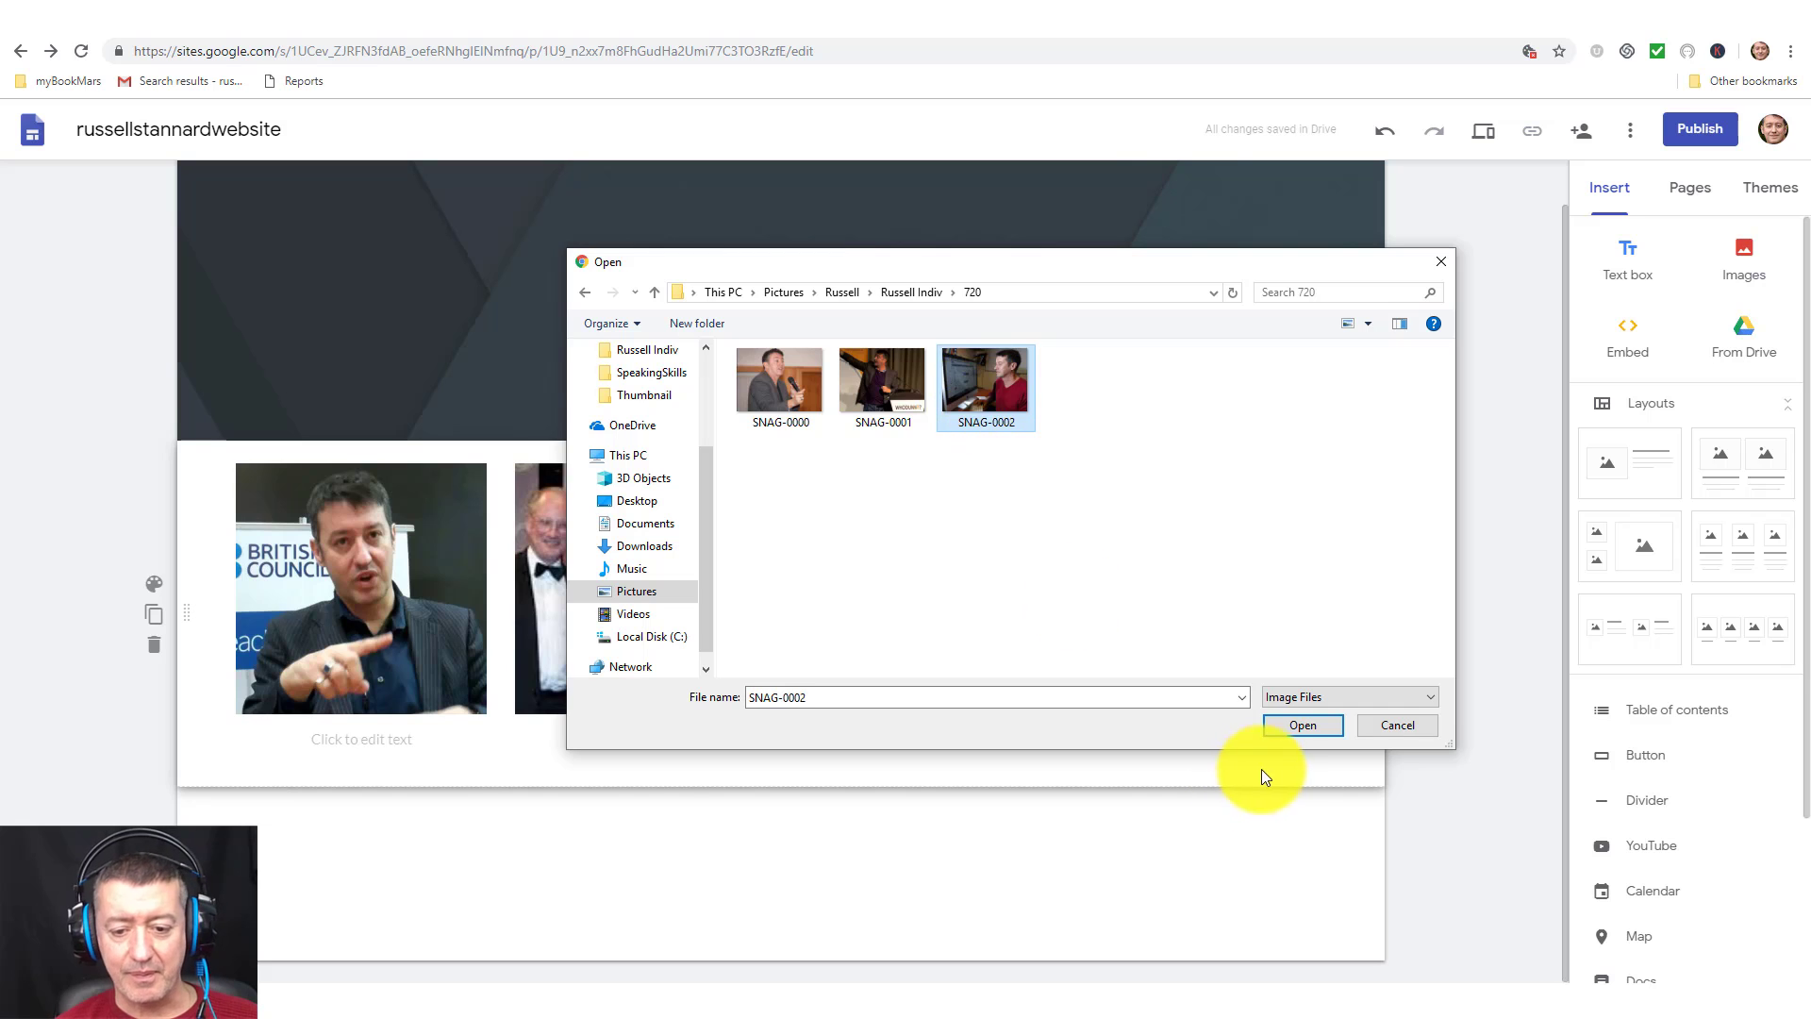
pyautogui.click(1301, 726)
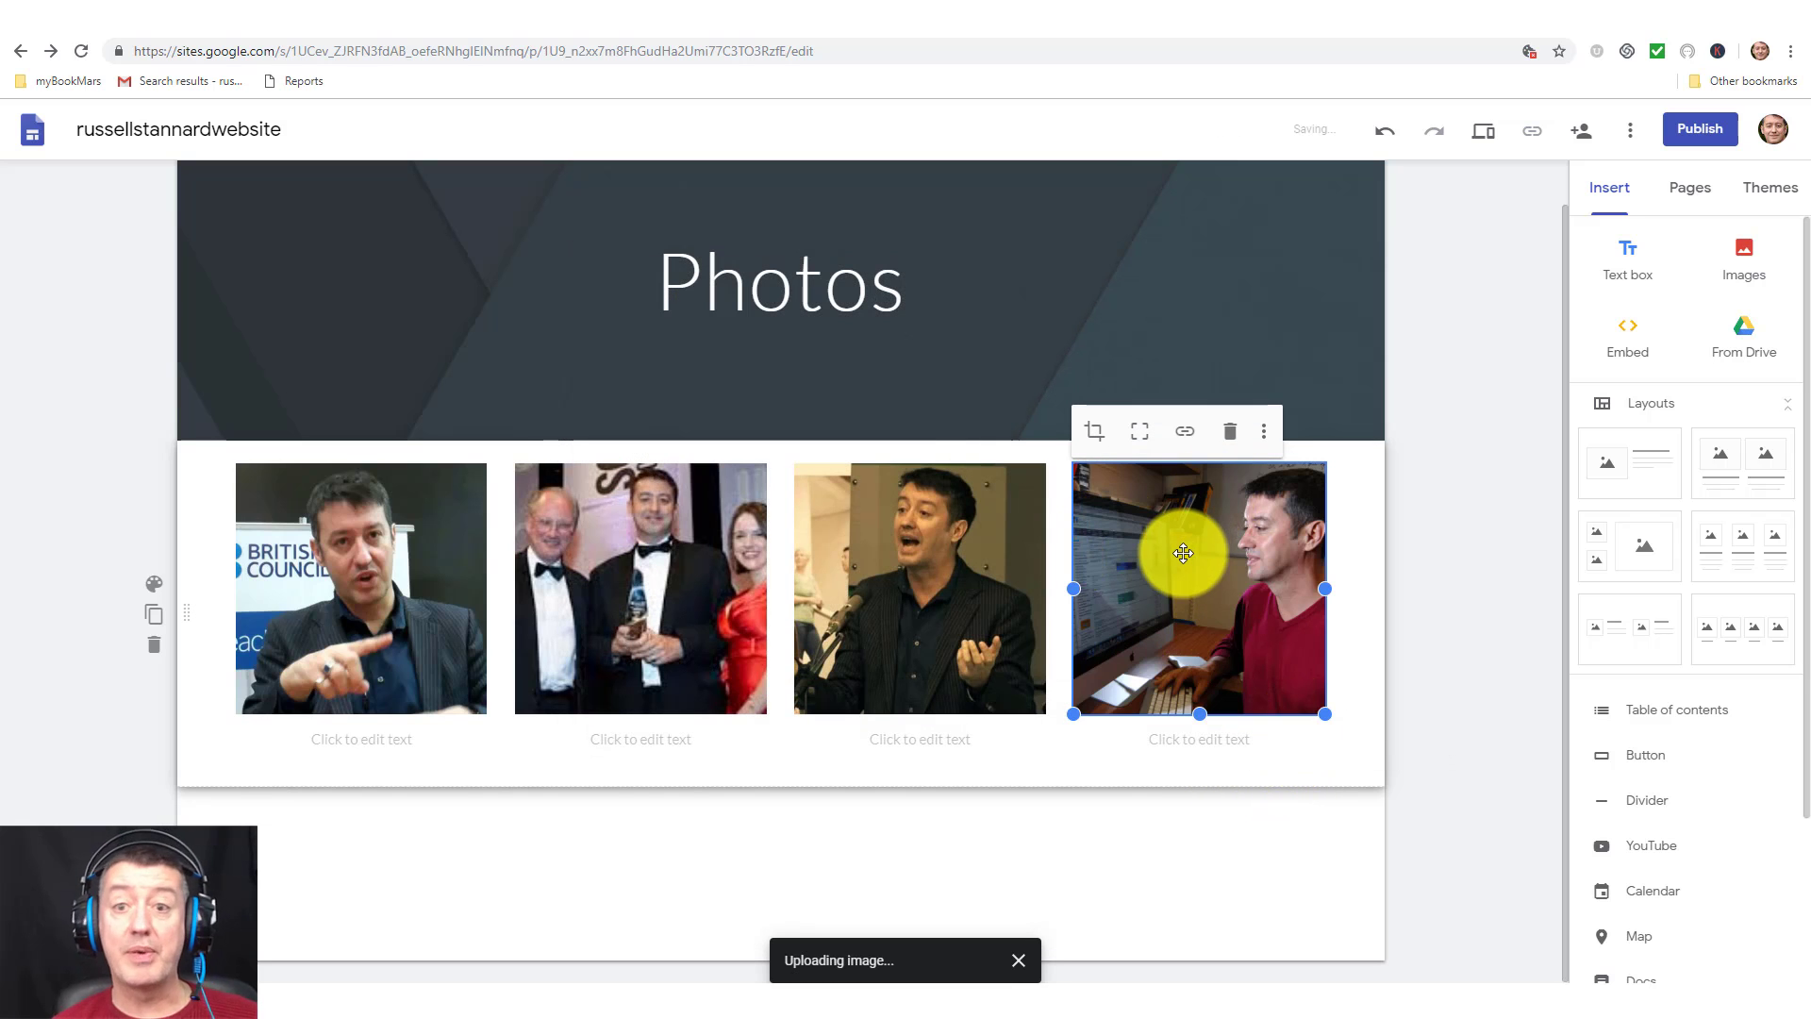
pyautogui.click(338, 739)
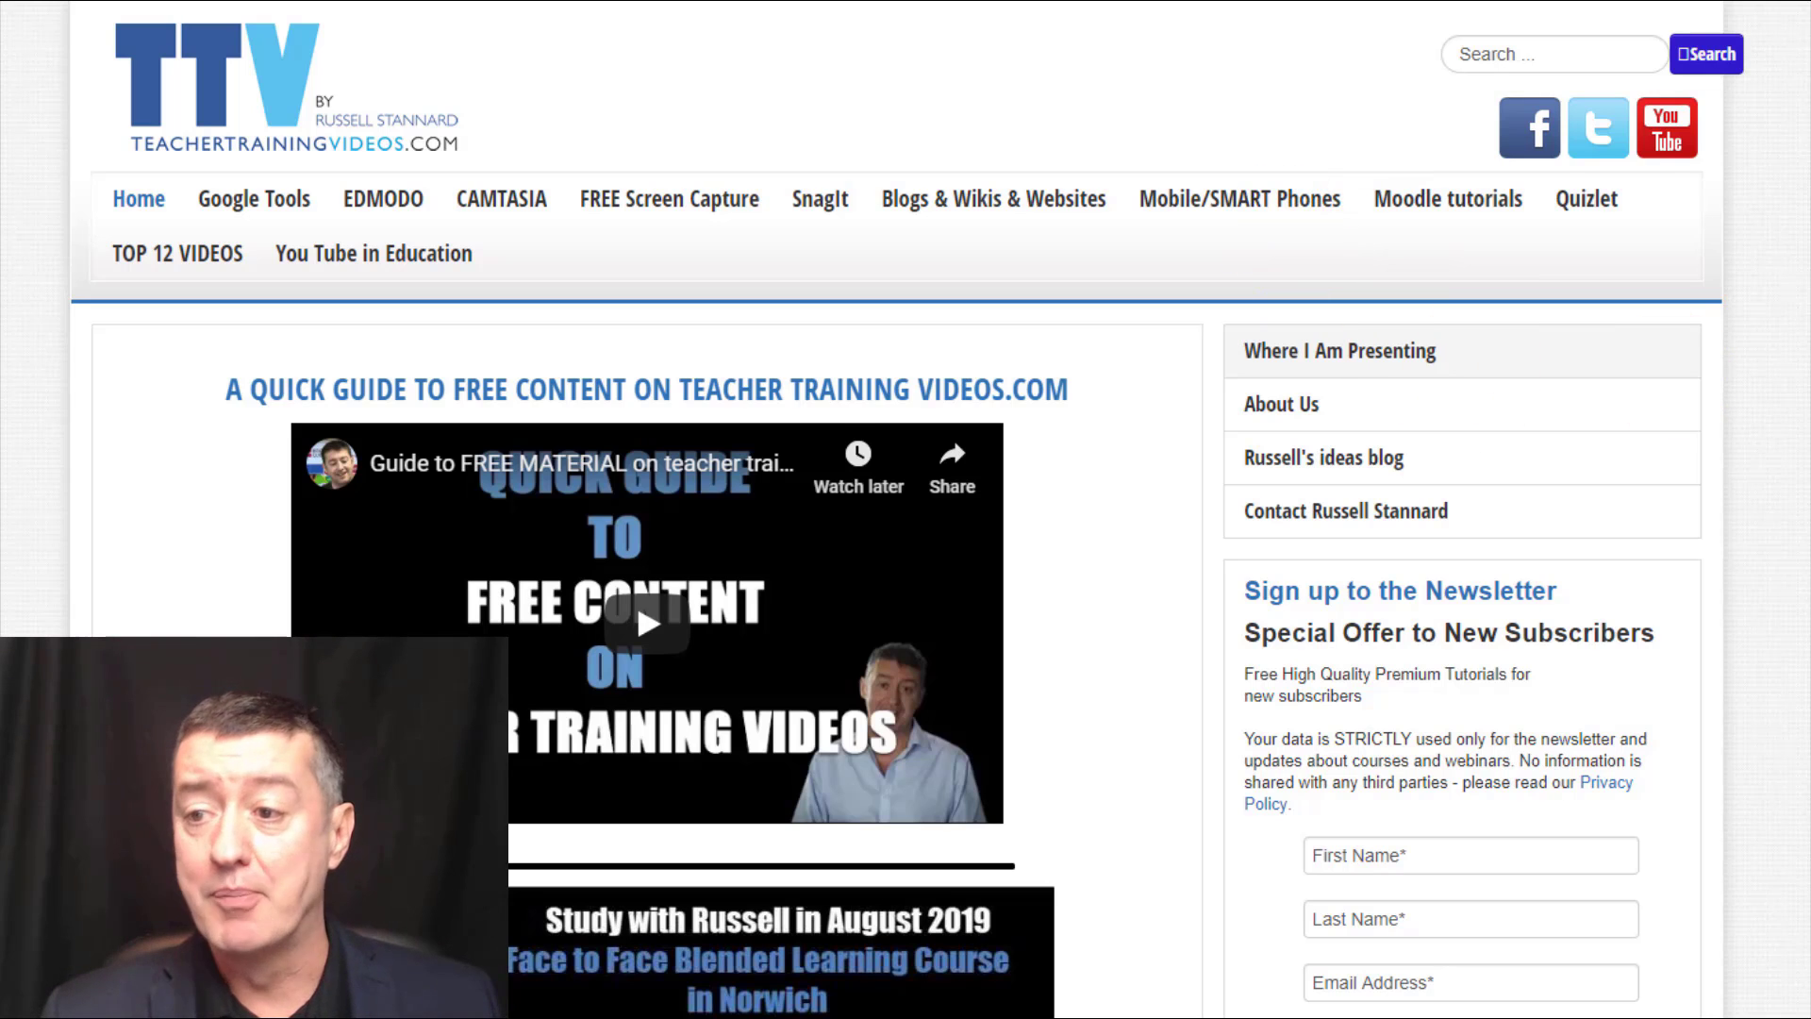
pyautogui.scroll(-1, 906, 510)
pyautogui.scroll(-7, 905, 509)
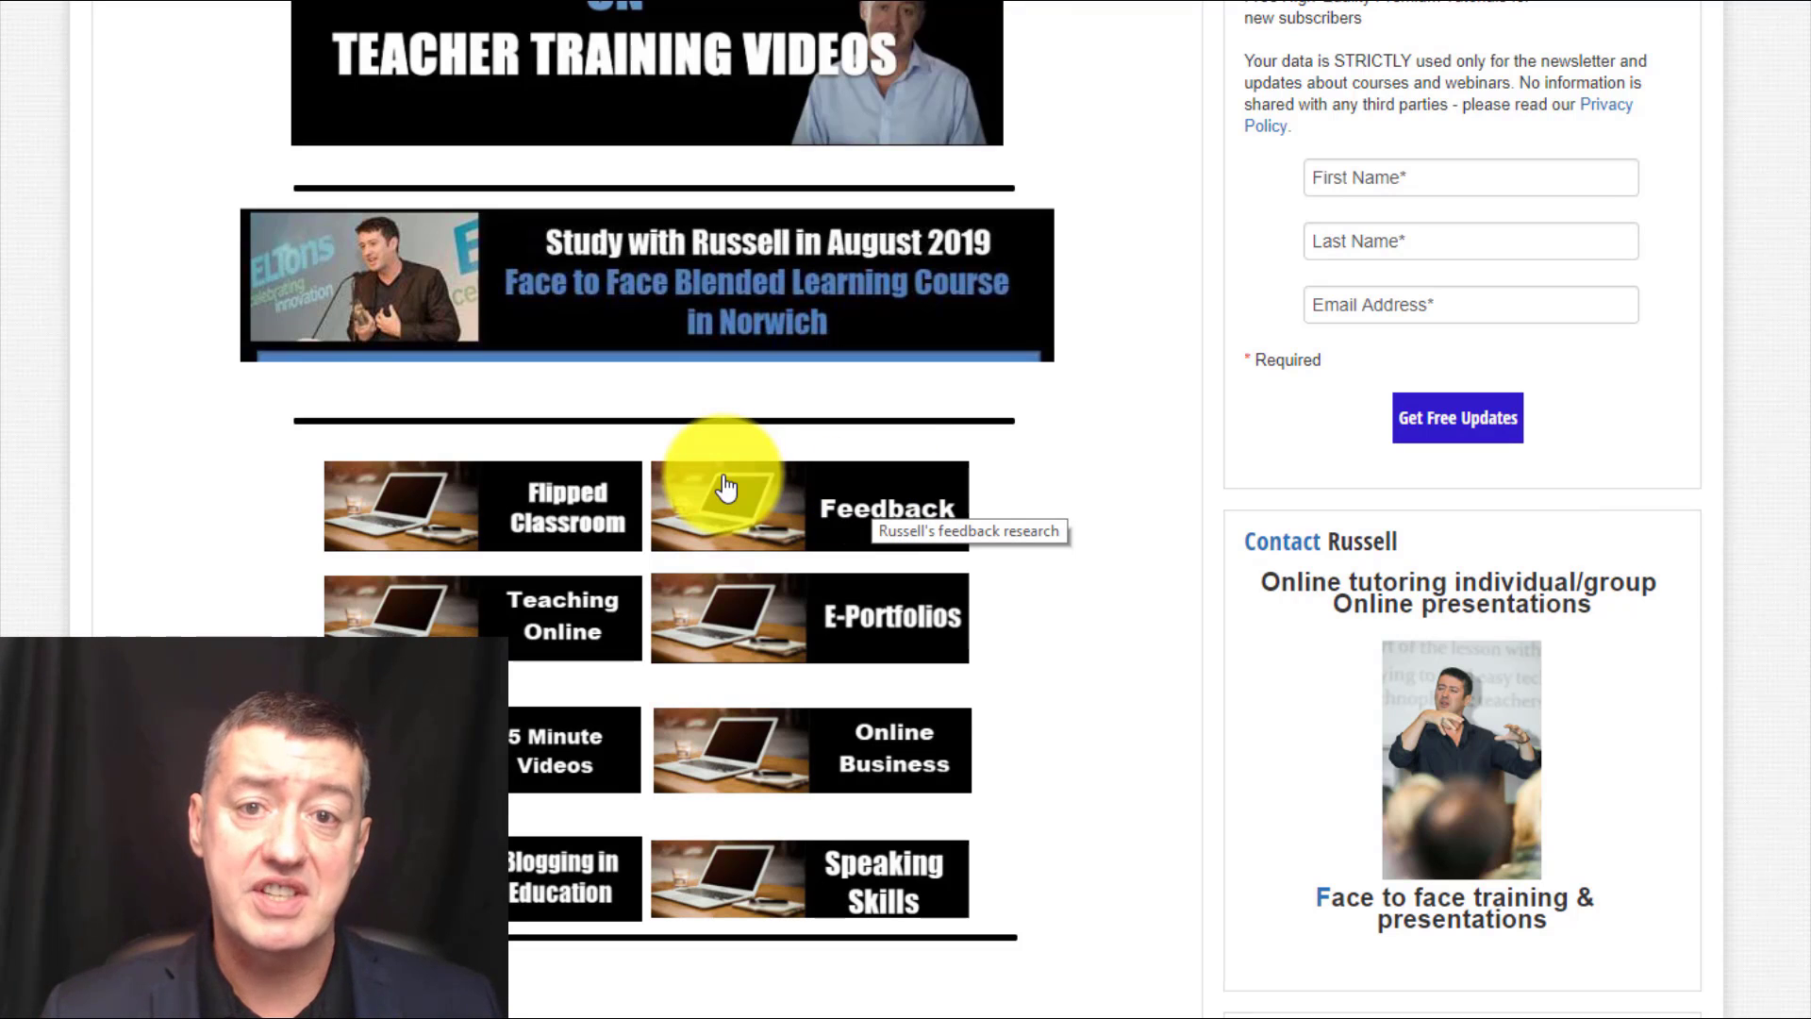
pyautogui.scroll(5, 906, 509)
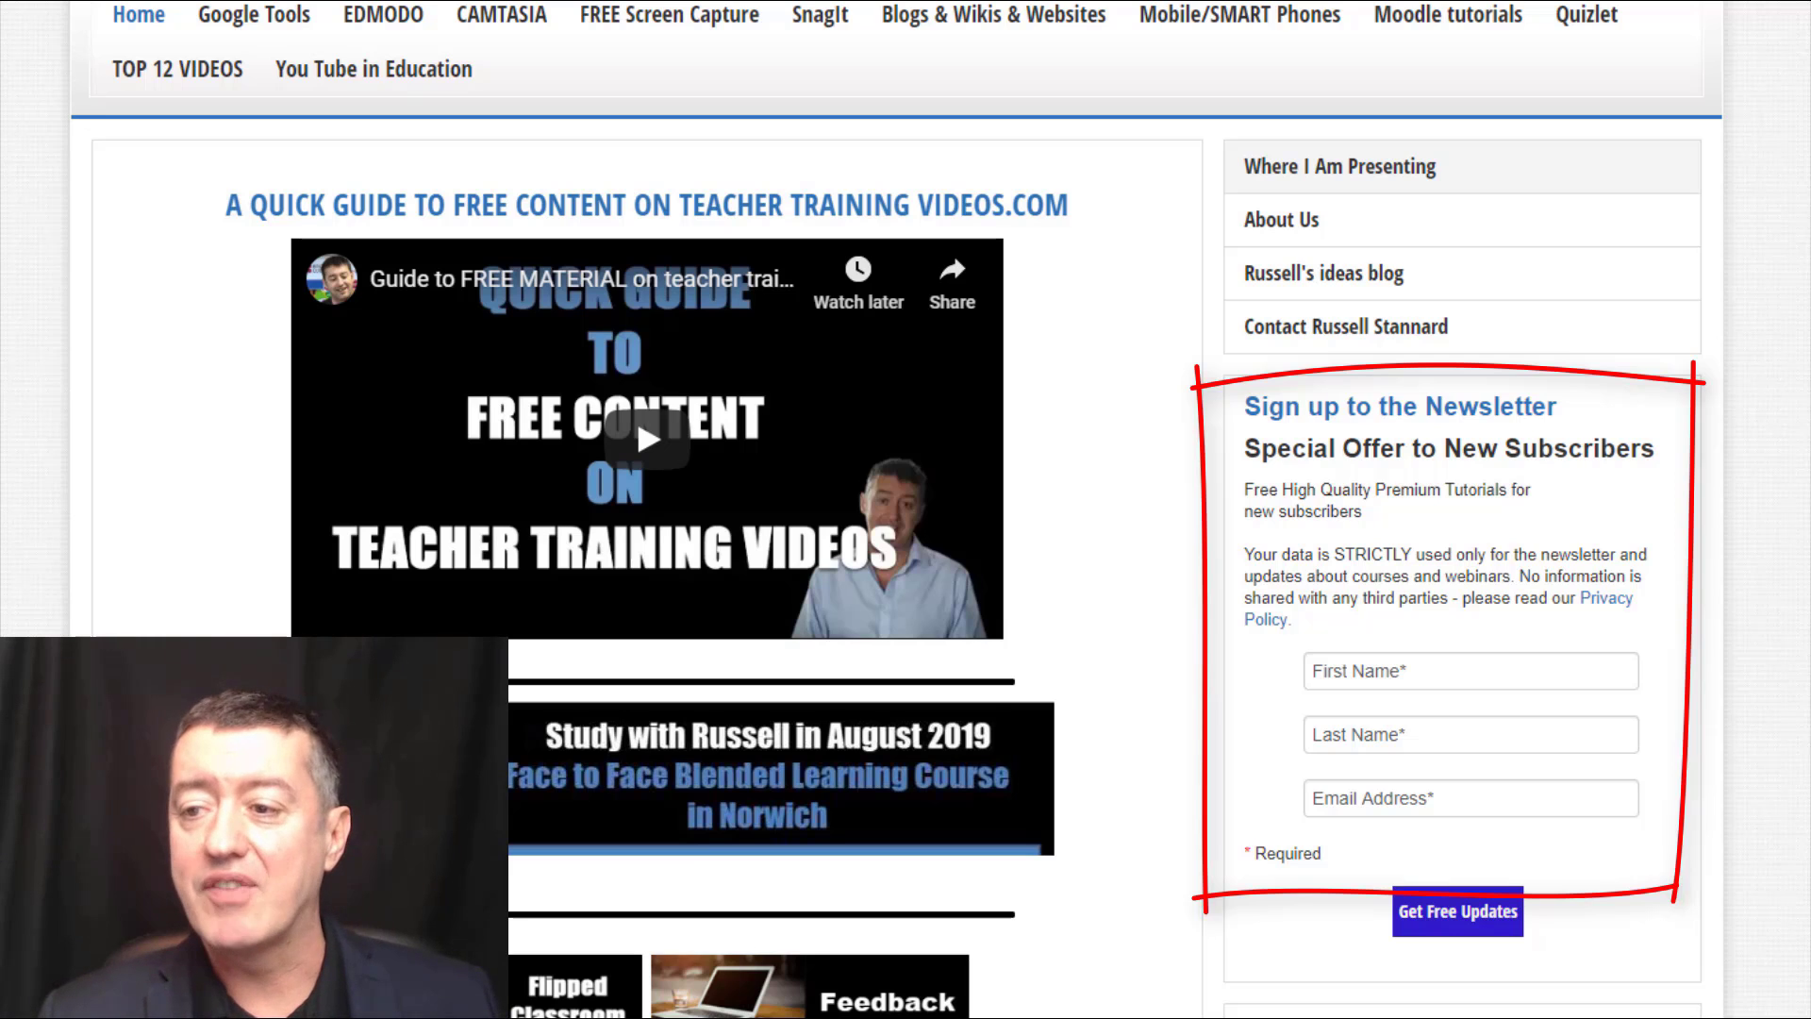
pyautogui.scroll(2, 896, 510)
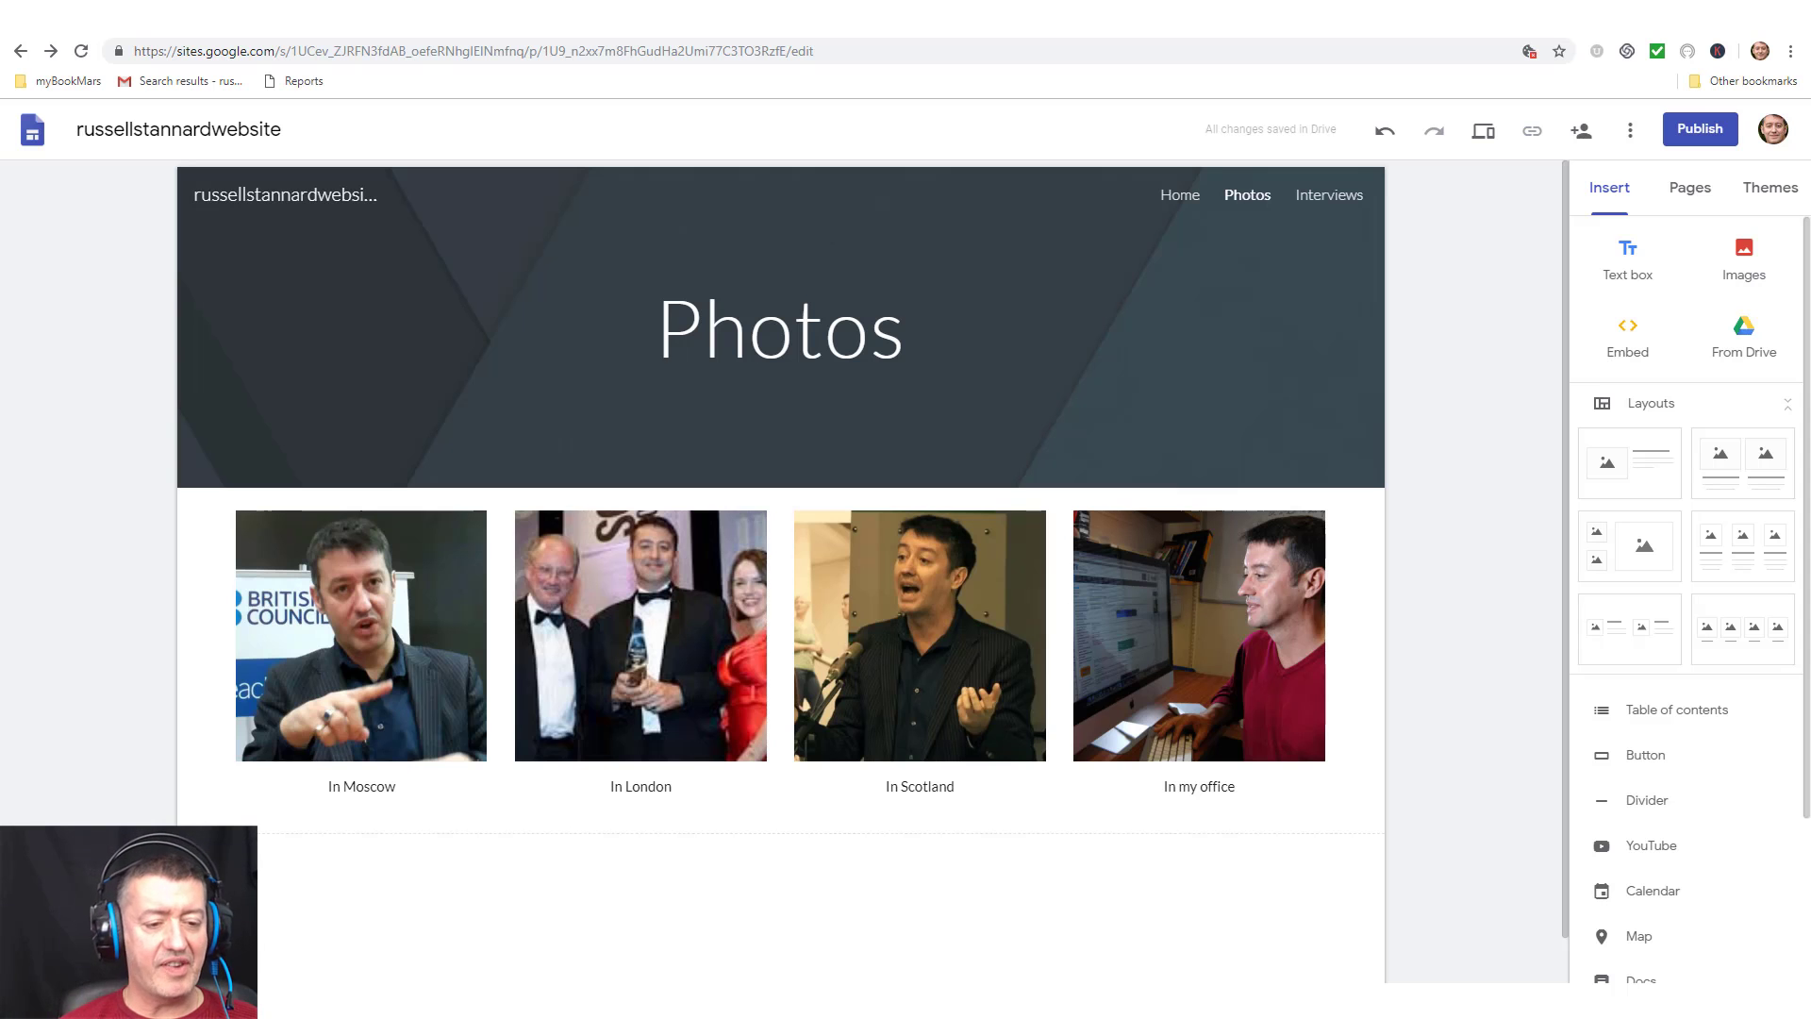
# Visit the Home, Photos and Interviews pages, then preview the Interviews page as visitors see it.
pyautogui.click(1173, 207)
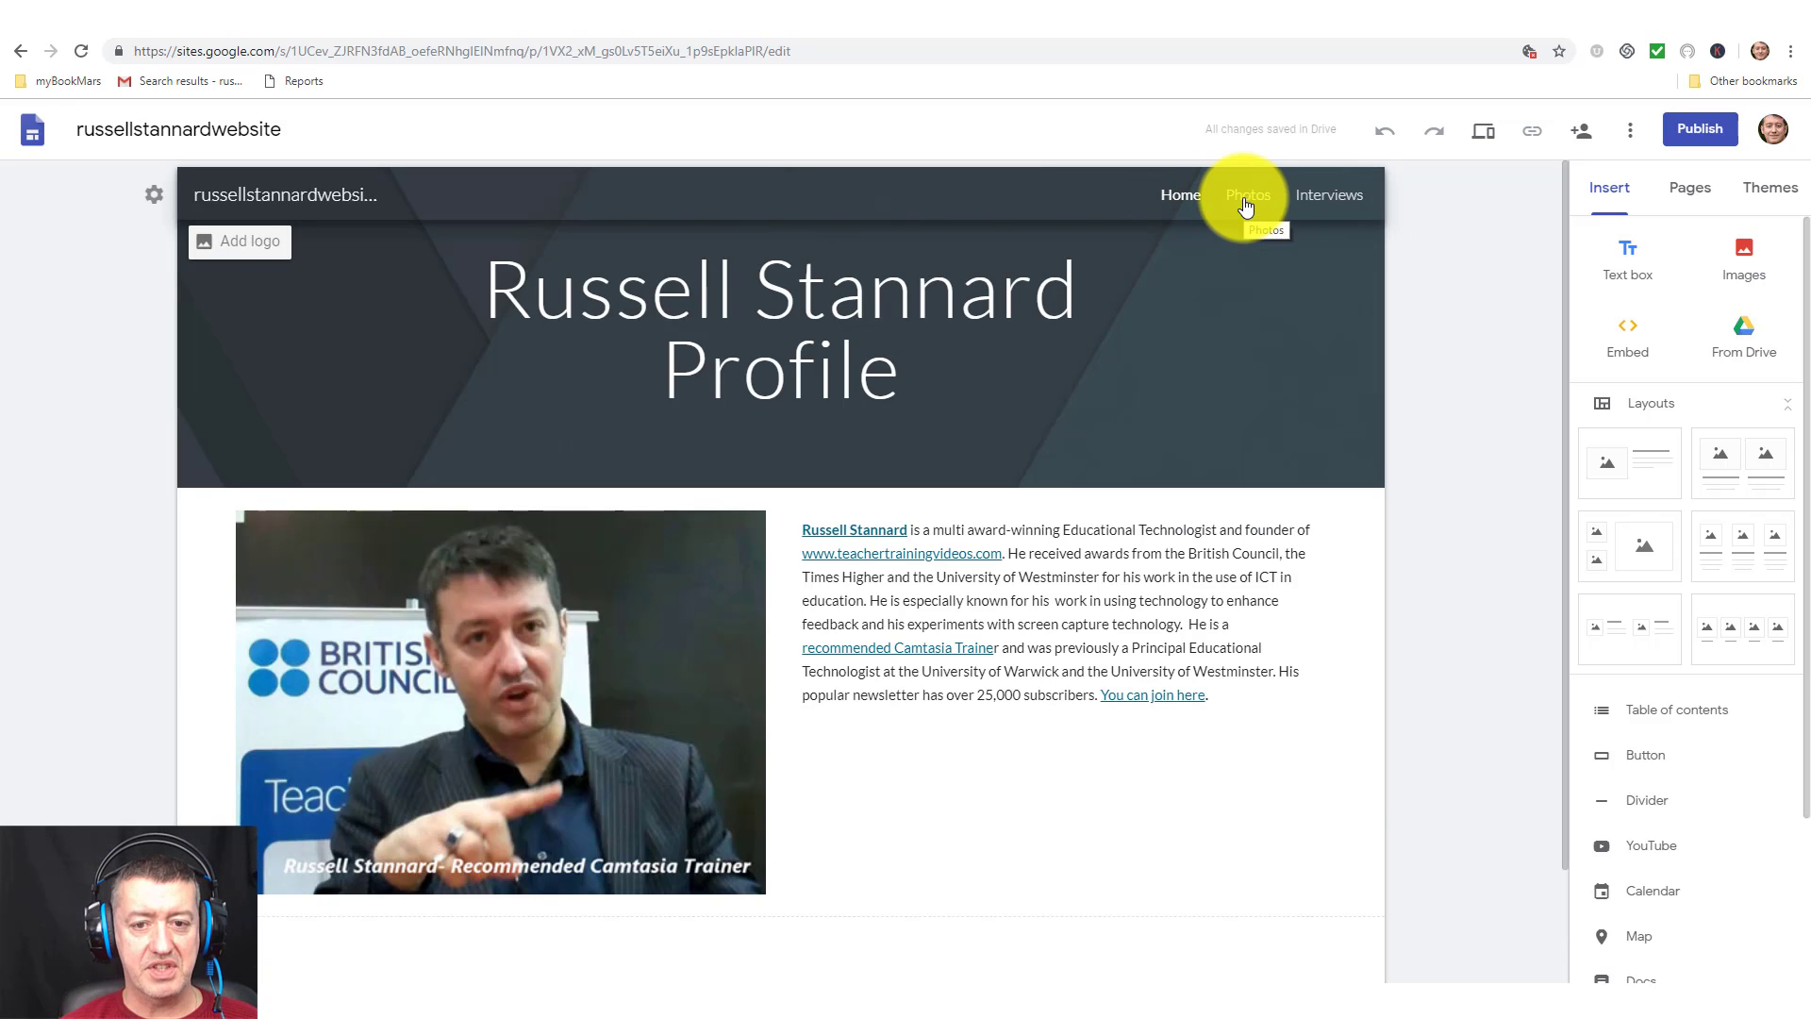
pyautogui.click(1246, 196)
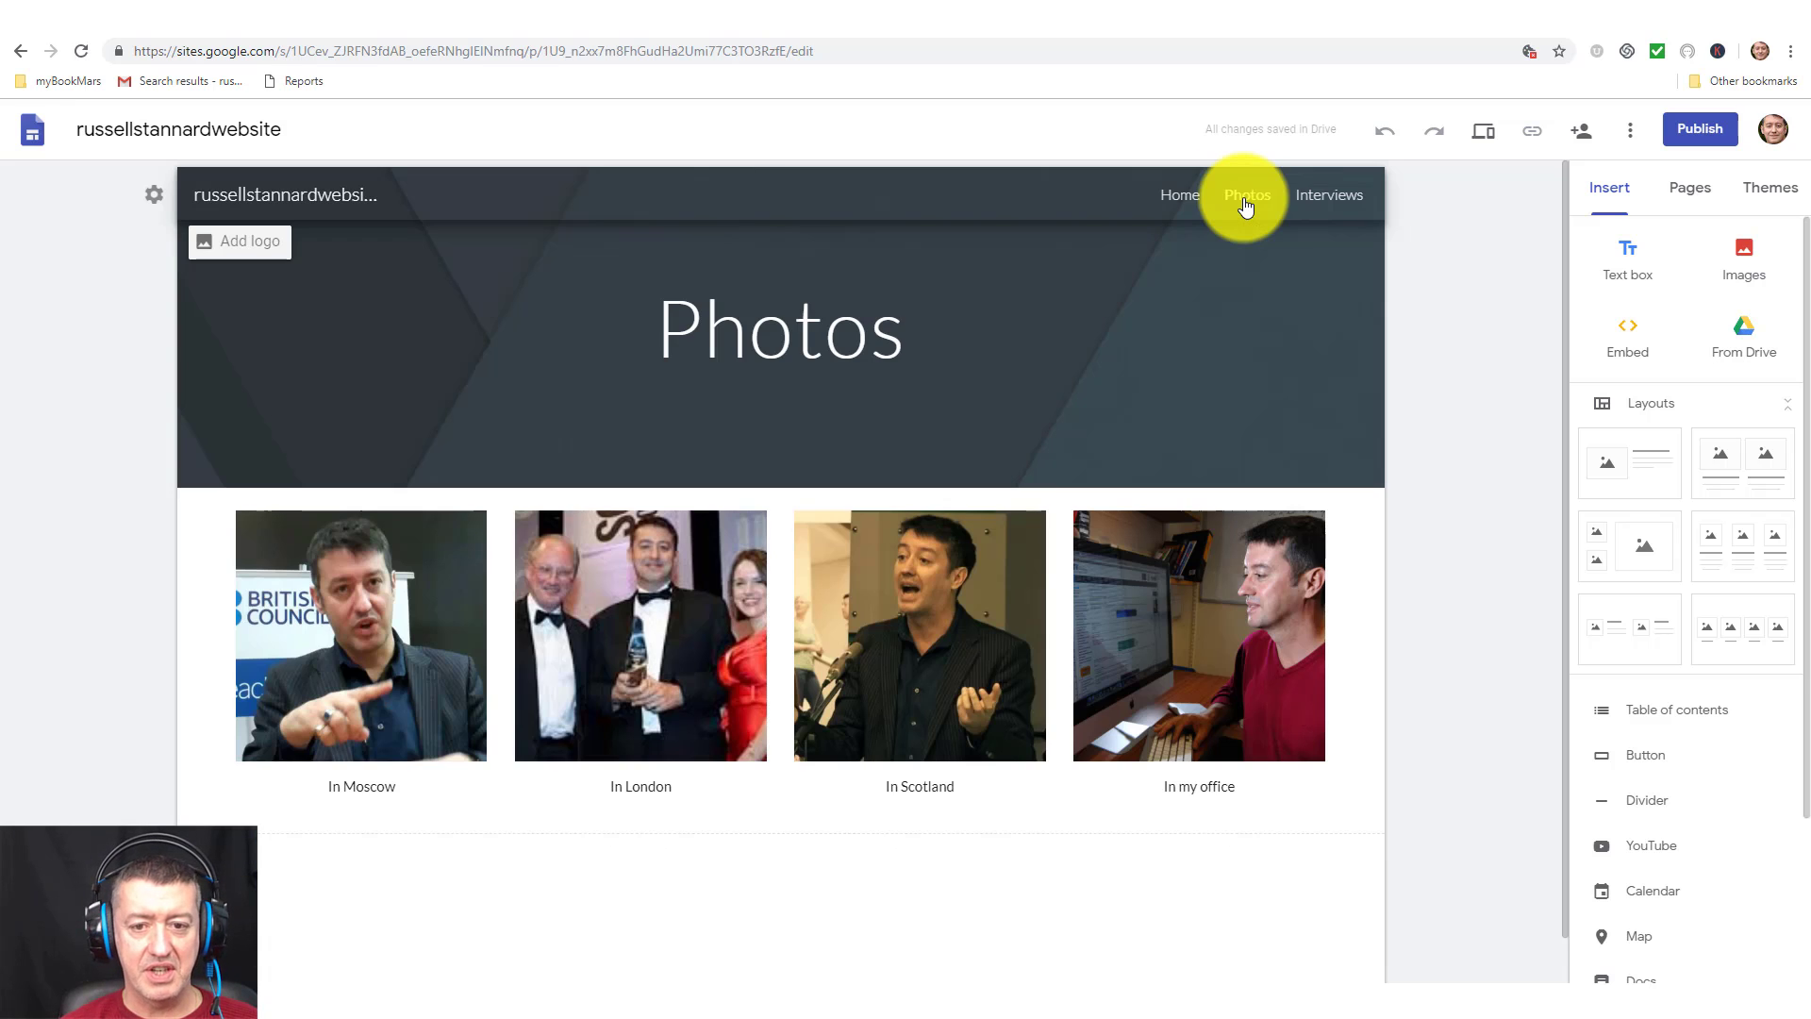
pyautogui.click(364, 793)
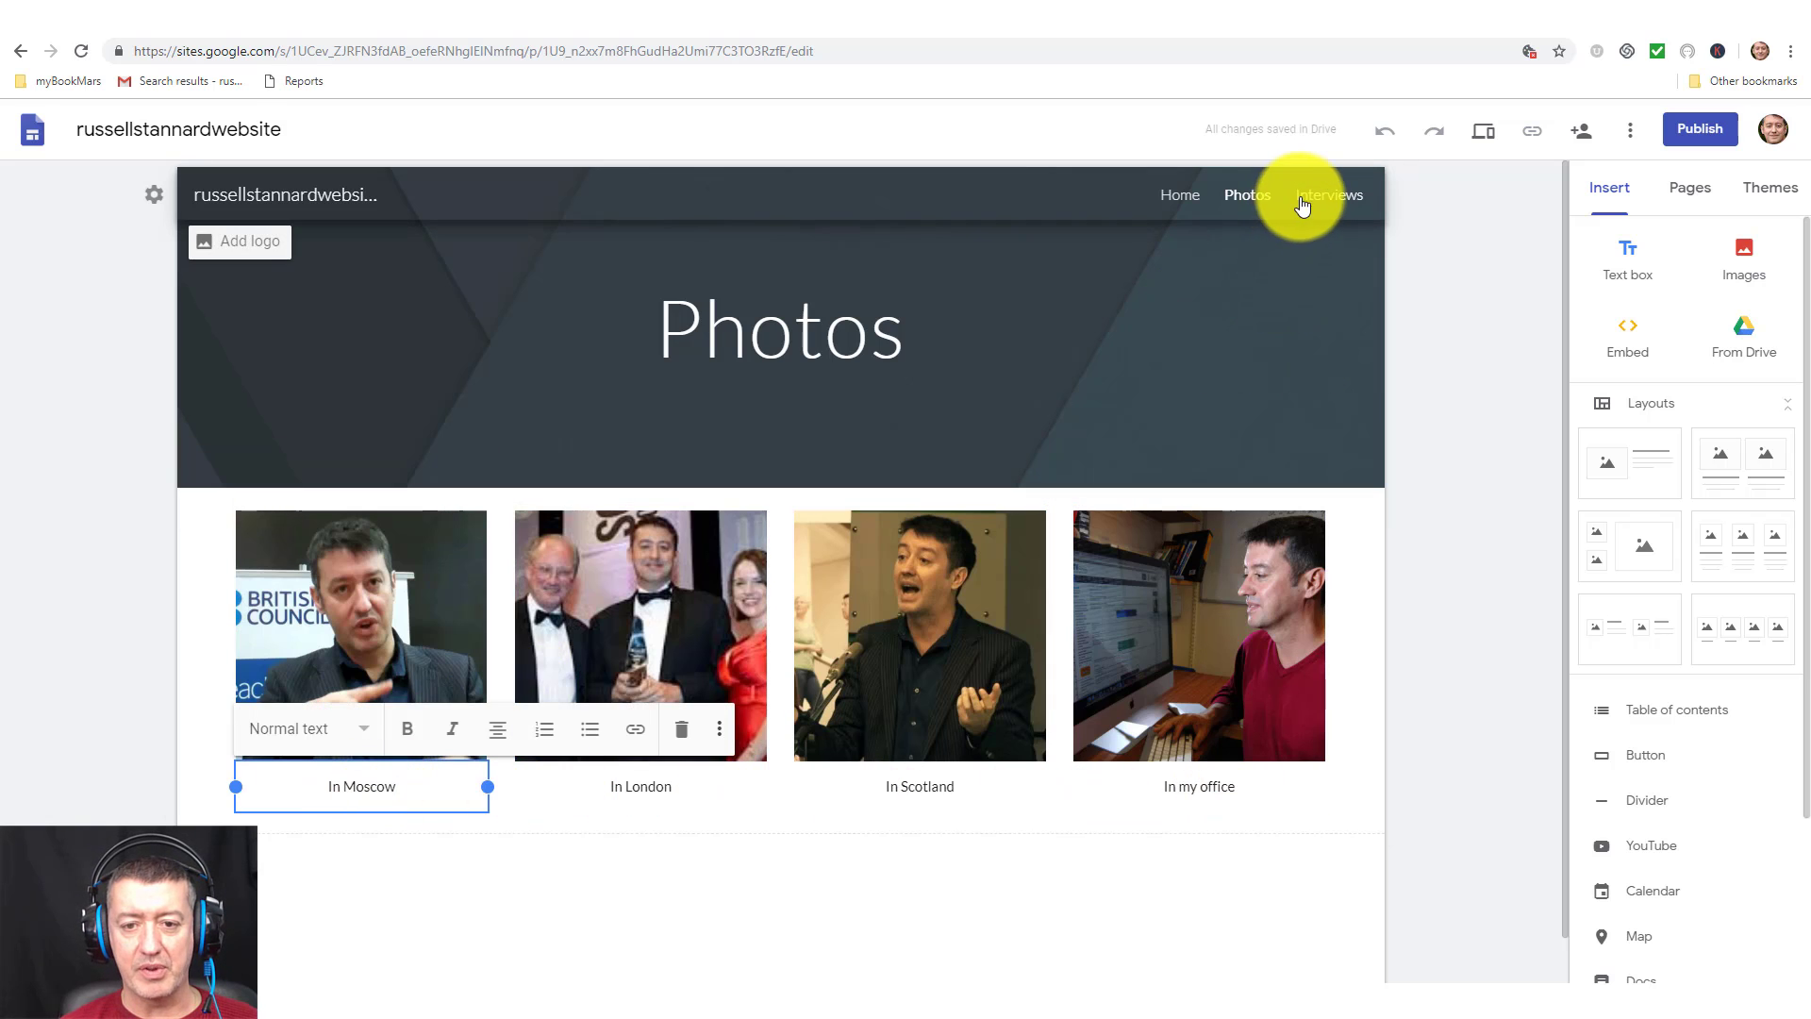
pyautogui.click(1320, 197)
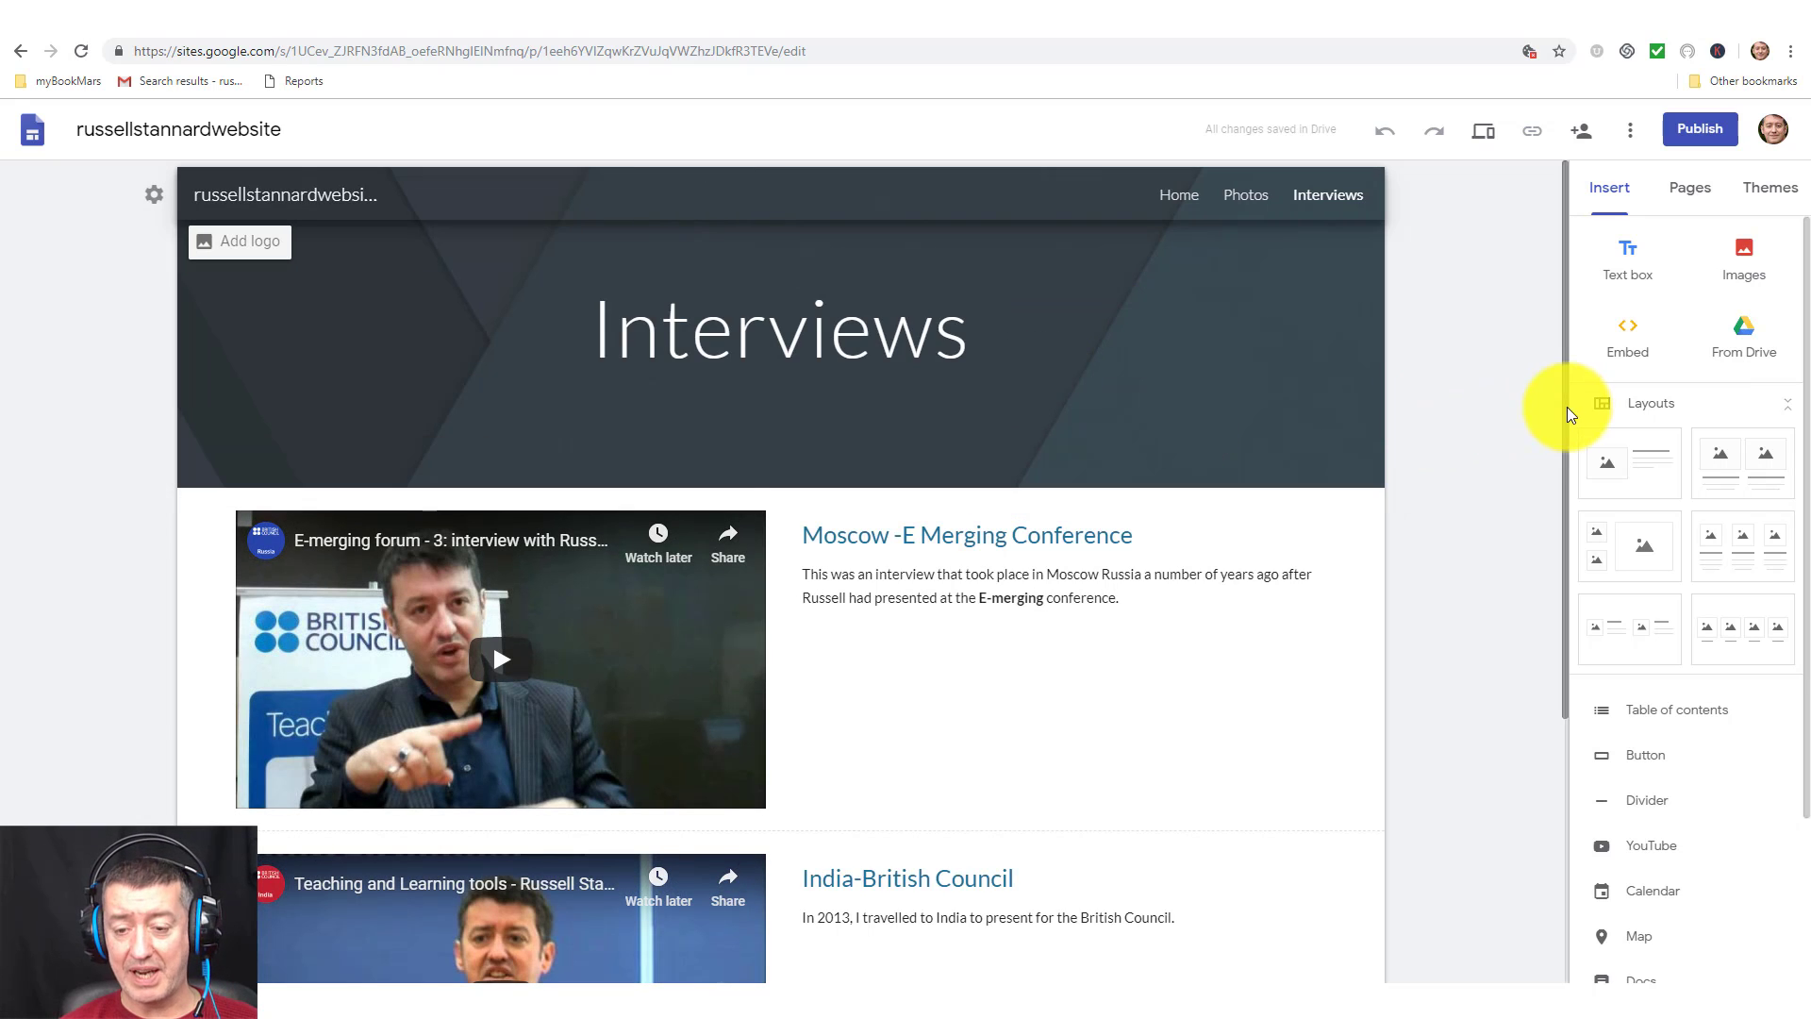
pyautogui.moveTo(1566, 406); pyautogui.dragTo(1583, 359)
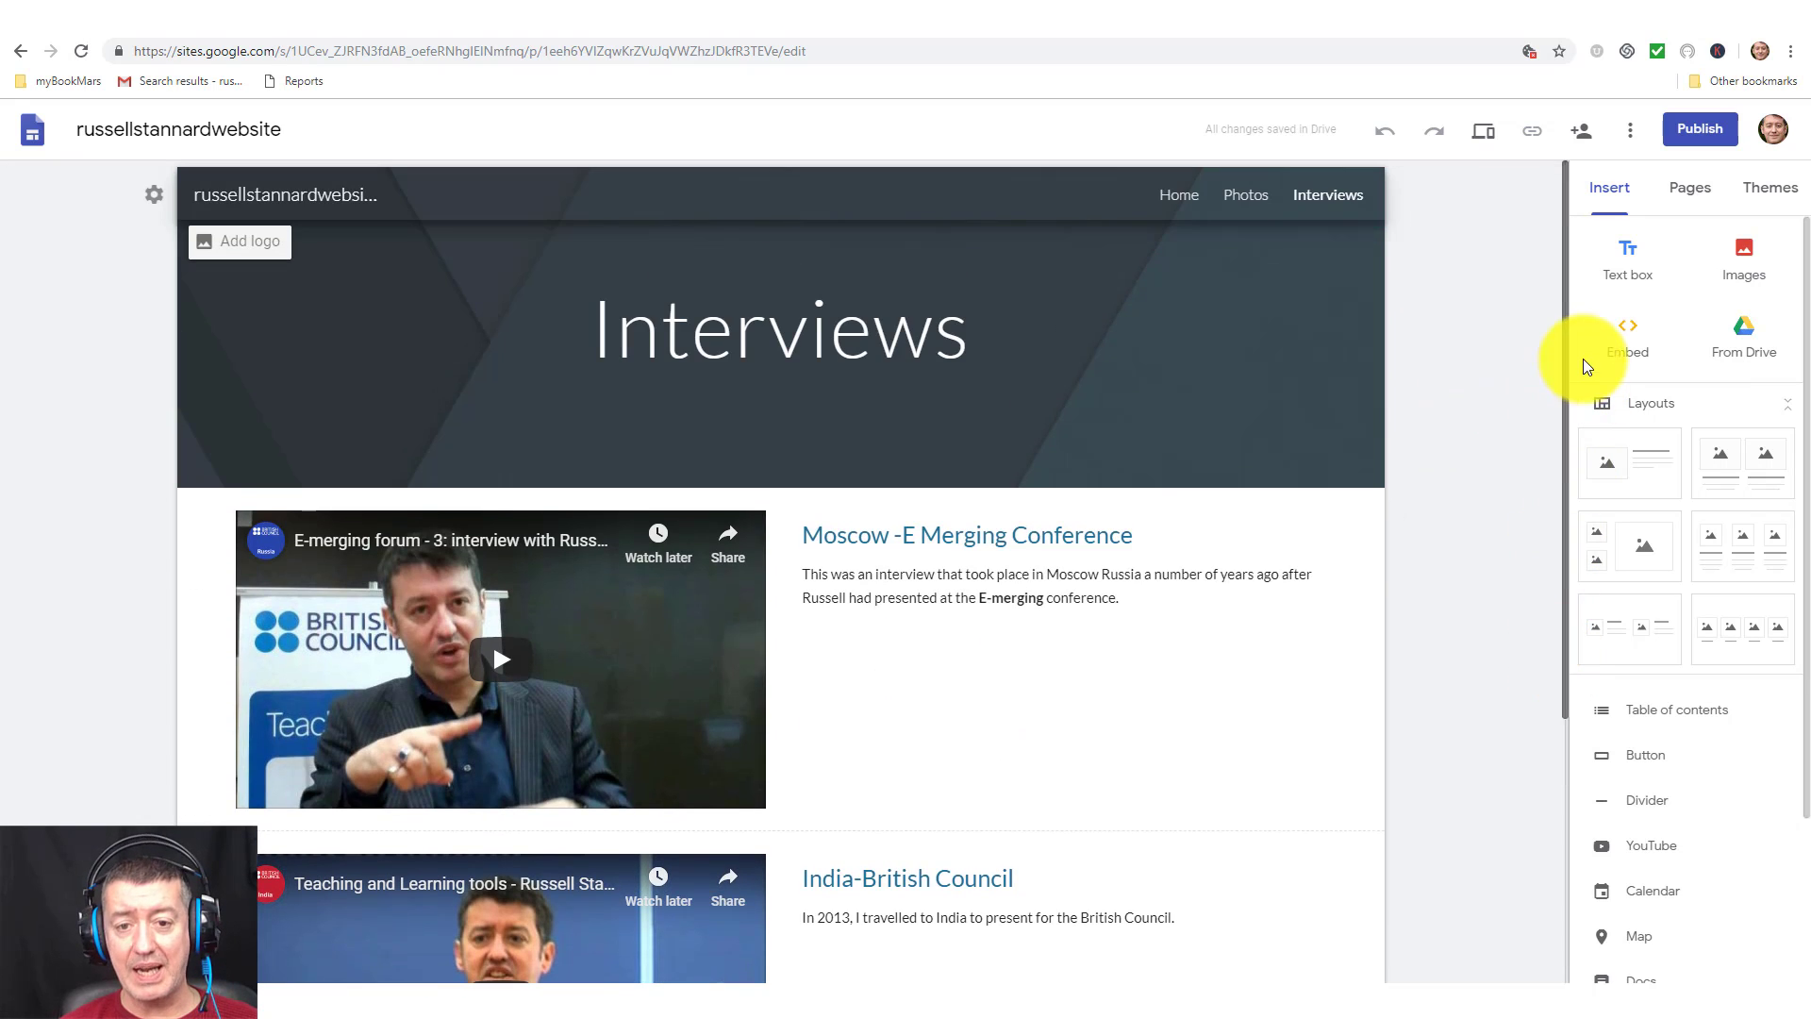
pyautogui.click(1483, 130)
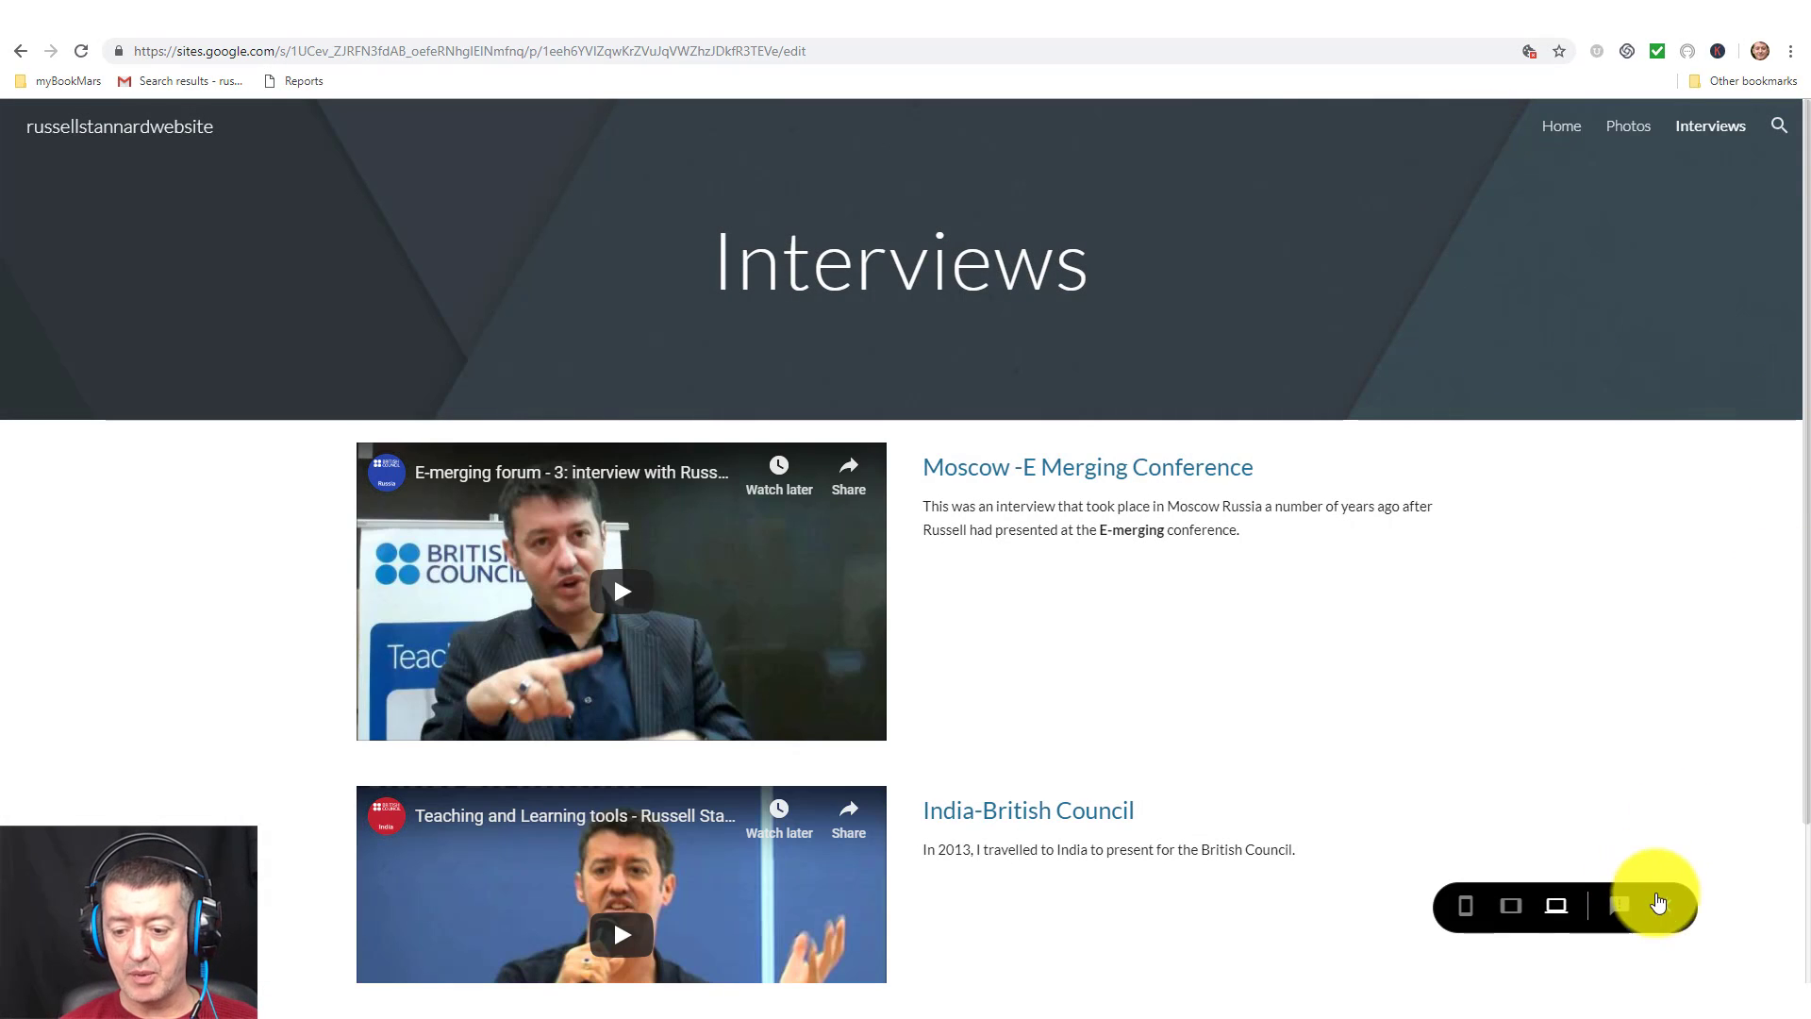
# Exit the preview to resume editing the Interviews page.
pyautogui.click(1659, 904)
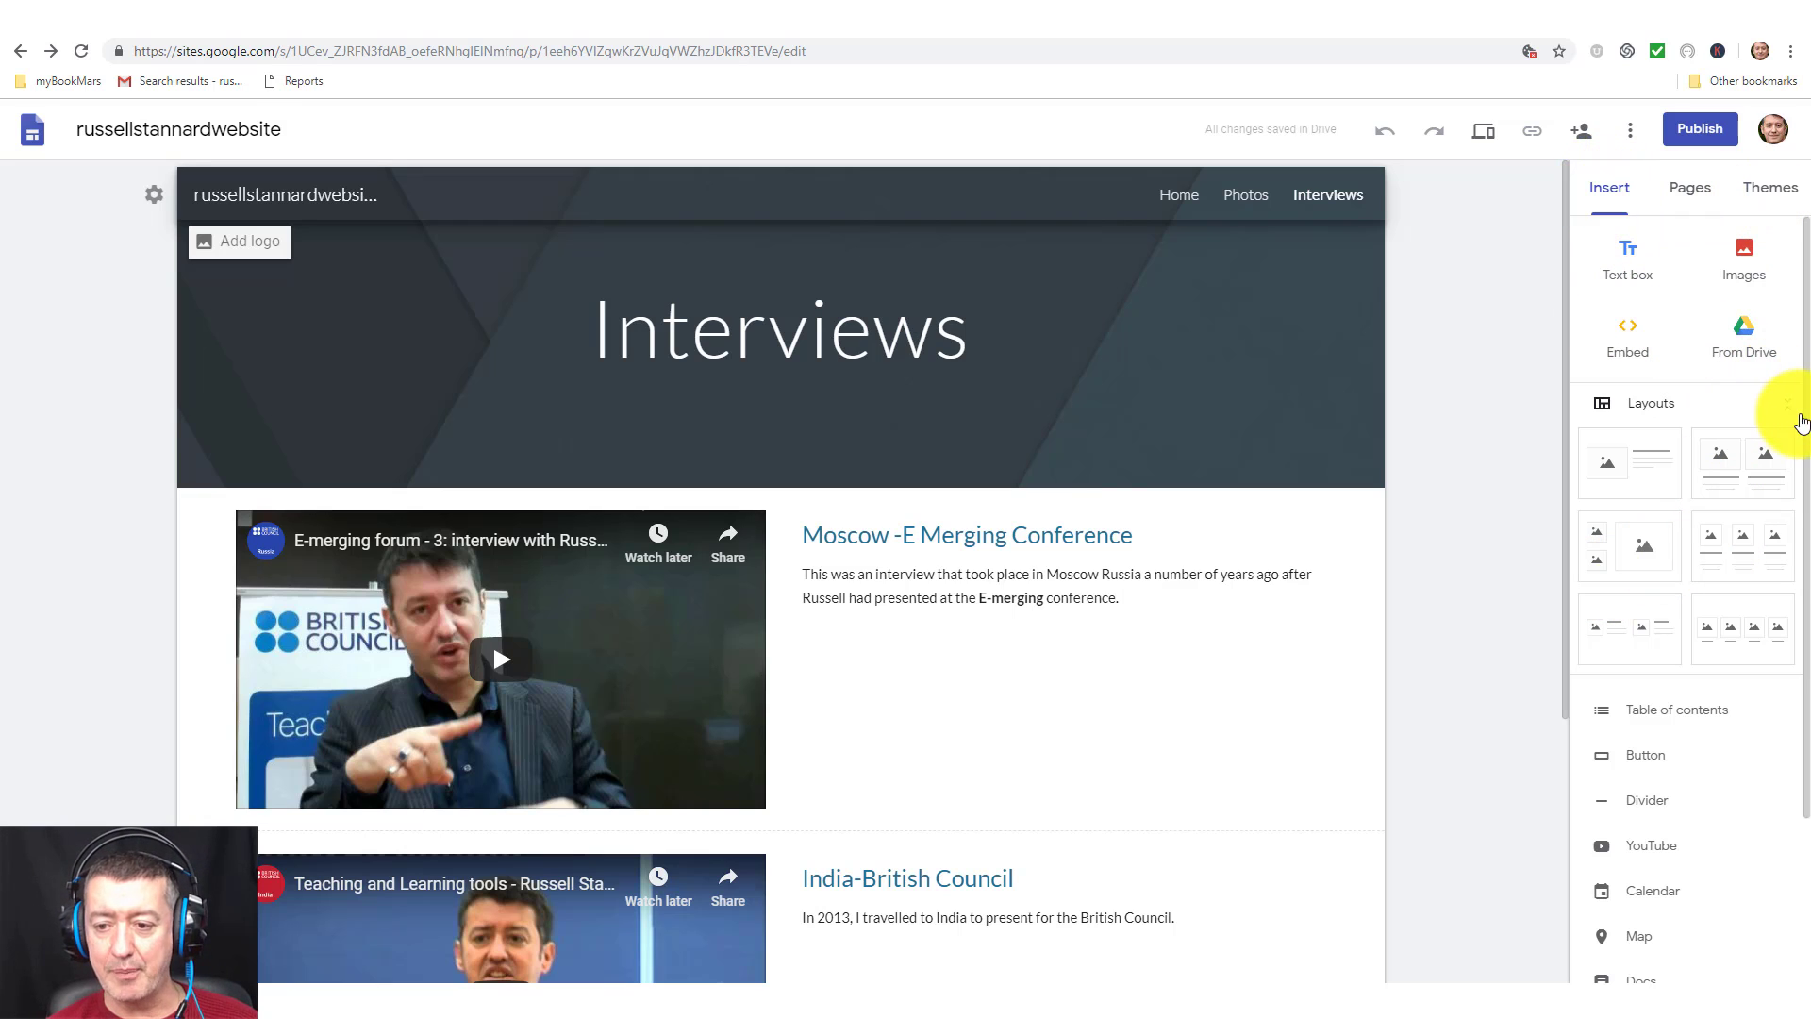
# Create a new page named Slides from the site's Pages list.
pyautogui.moveTo(1799, 450); pyautogui.dragTo(1798, 615)
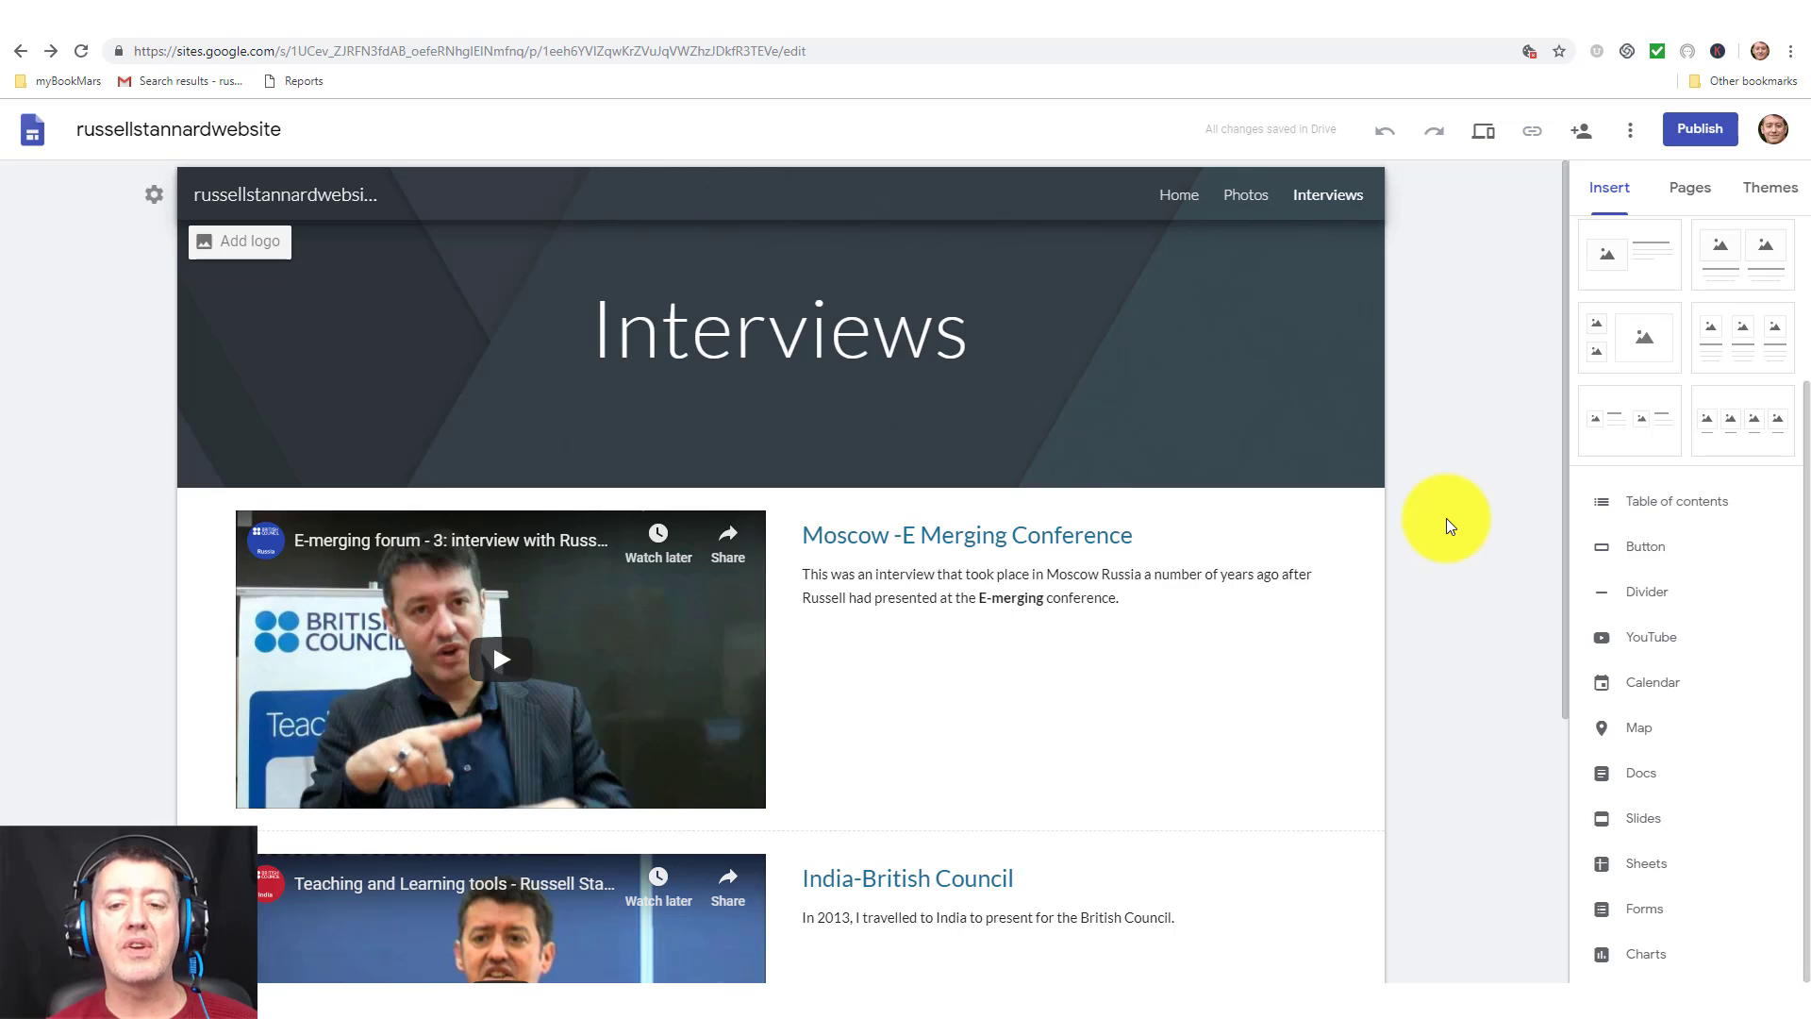
pyautogui.click(1688, 188)
pyautogui.click(1689, 919)
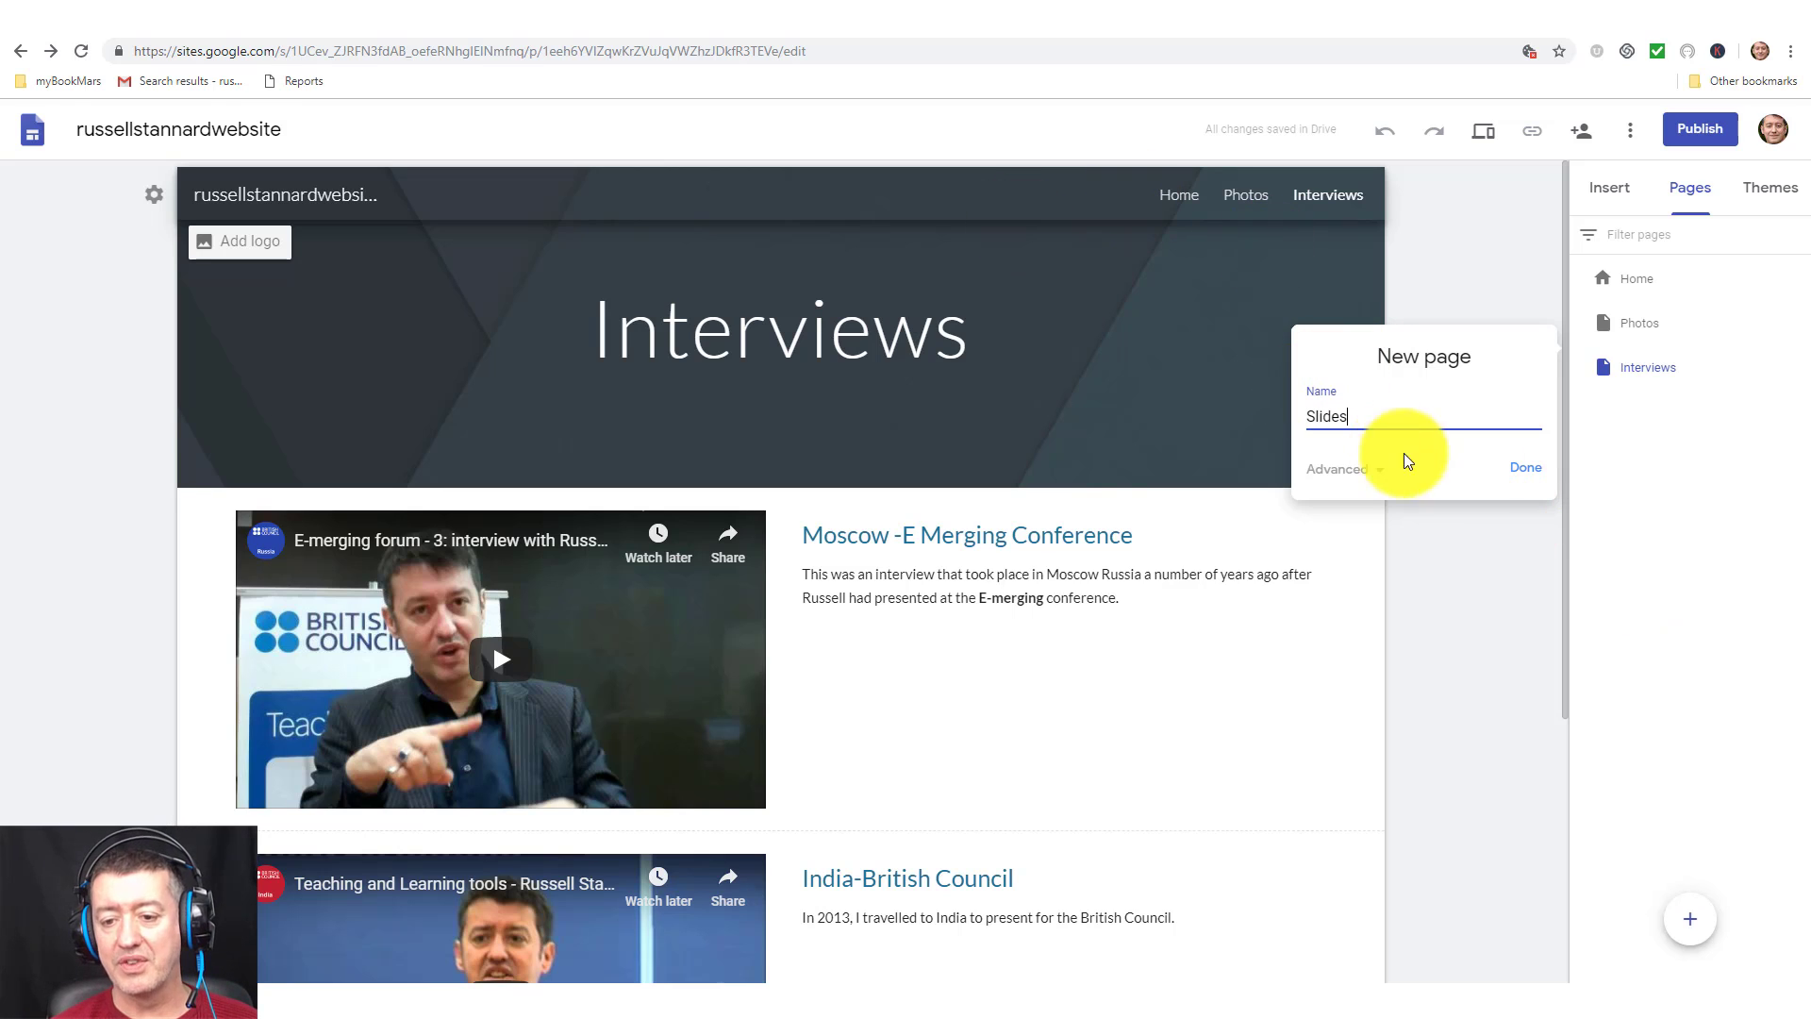
pyautogui.click(1523, 474)
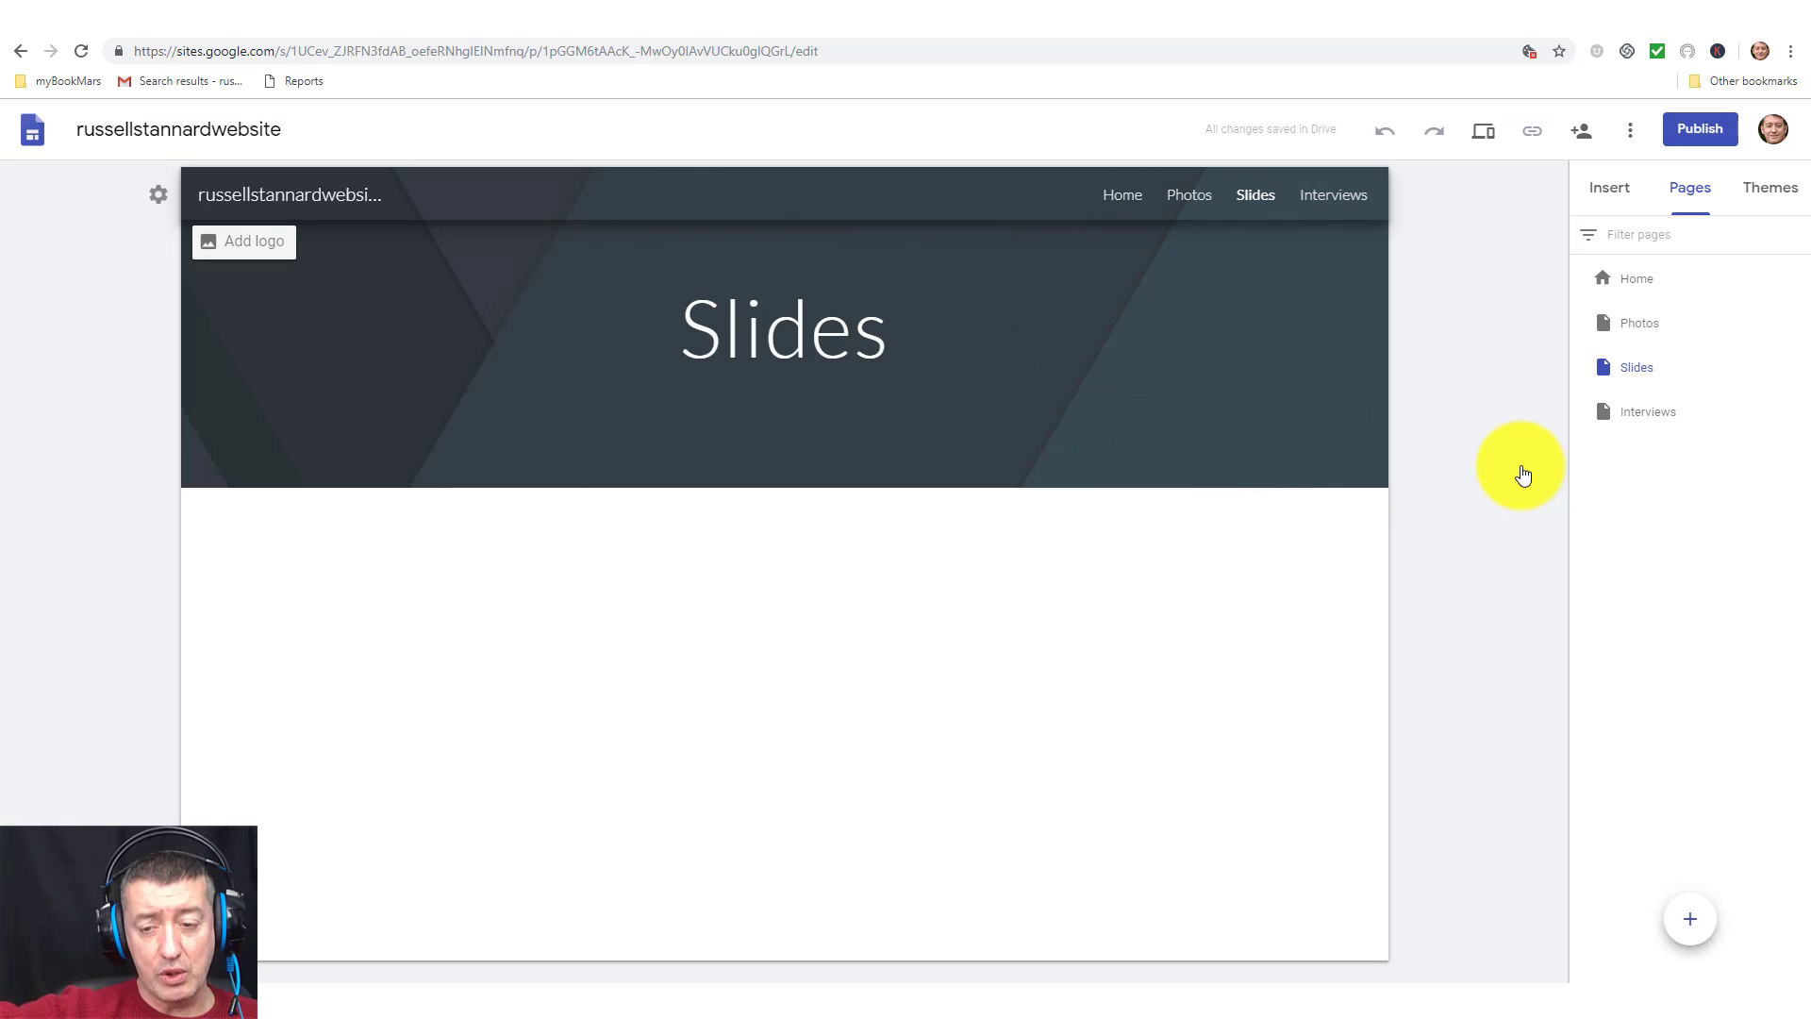
# Insert the 'Places we like' Google Slides presentation from Drive onto the Slides page.
pyautogui.click(1618, 190)
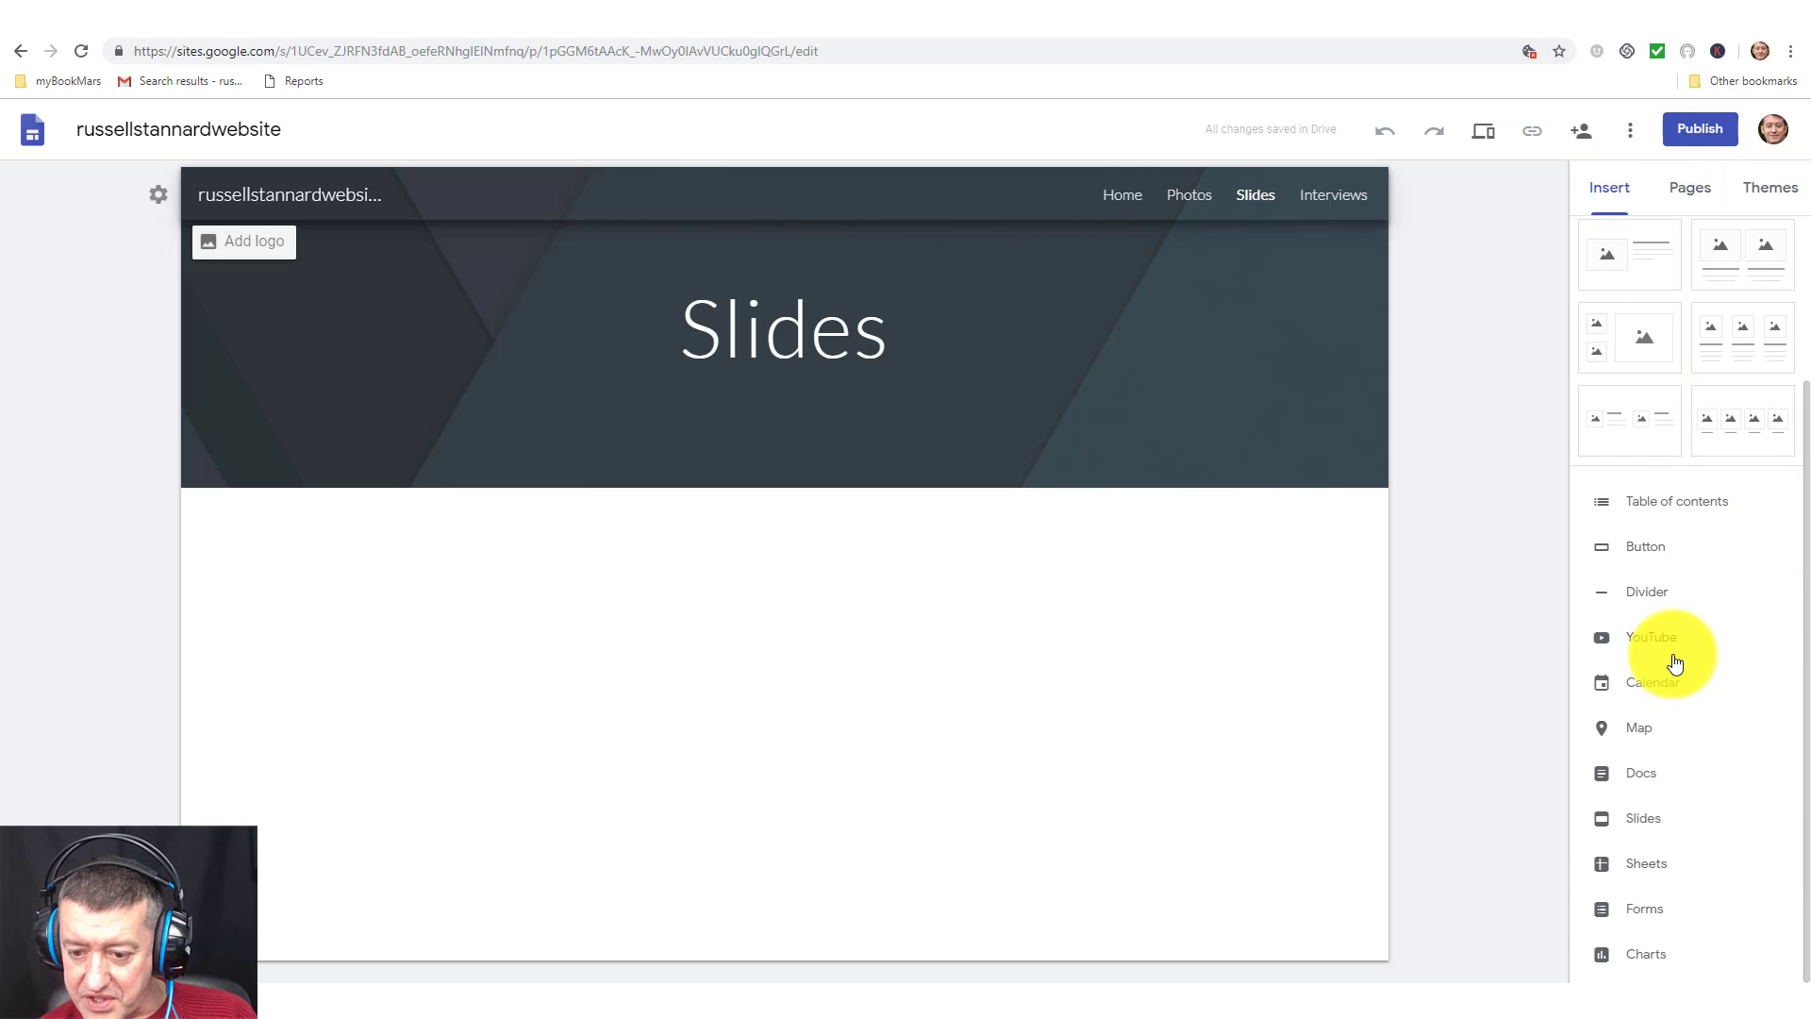
pyautogui.click(1644, 818)
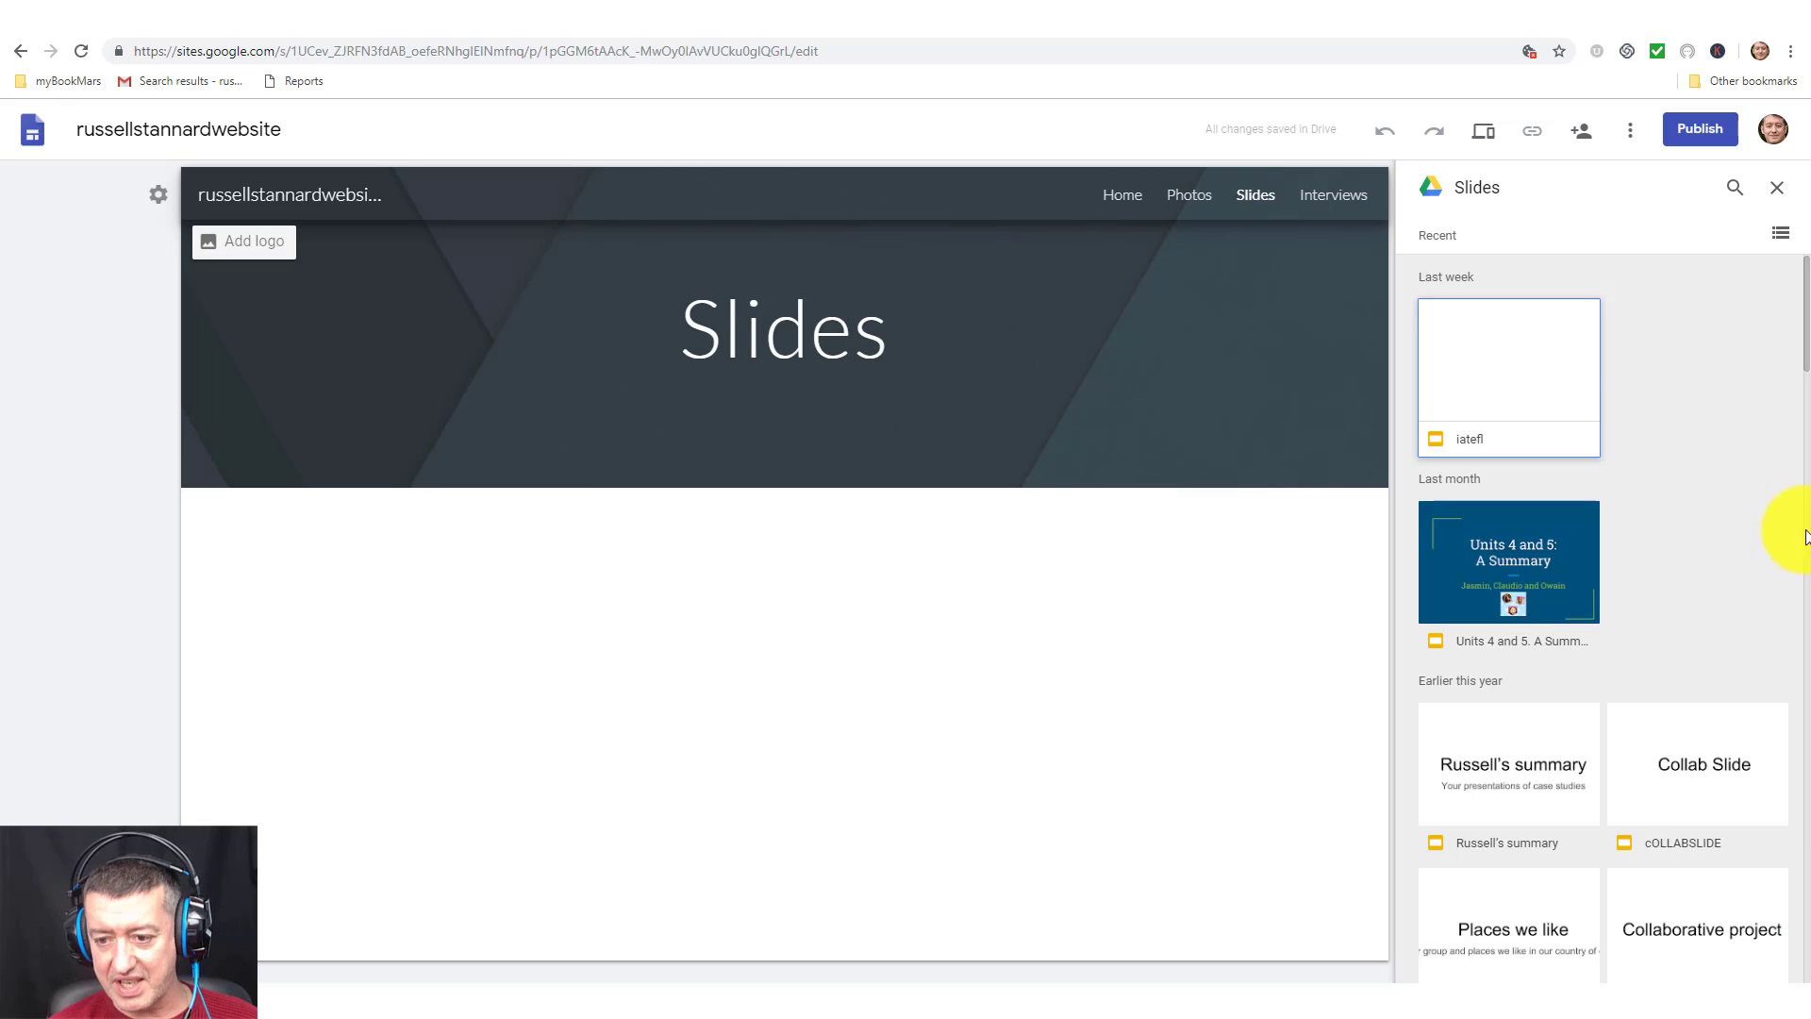
pyautogui.scroll(-3, 1807, 366)
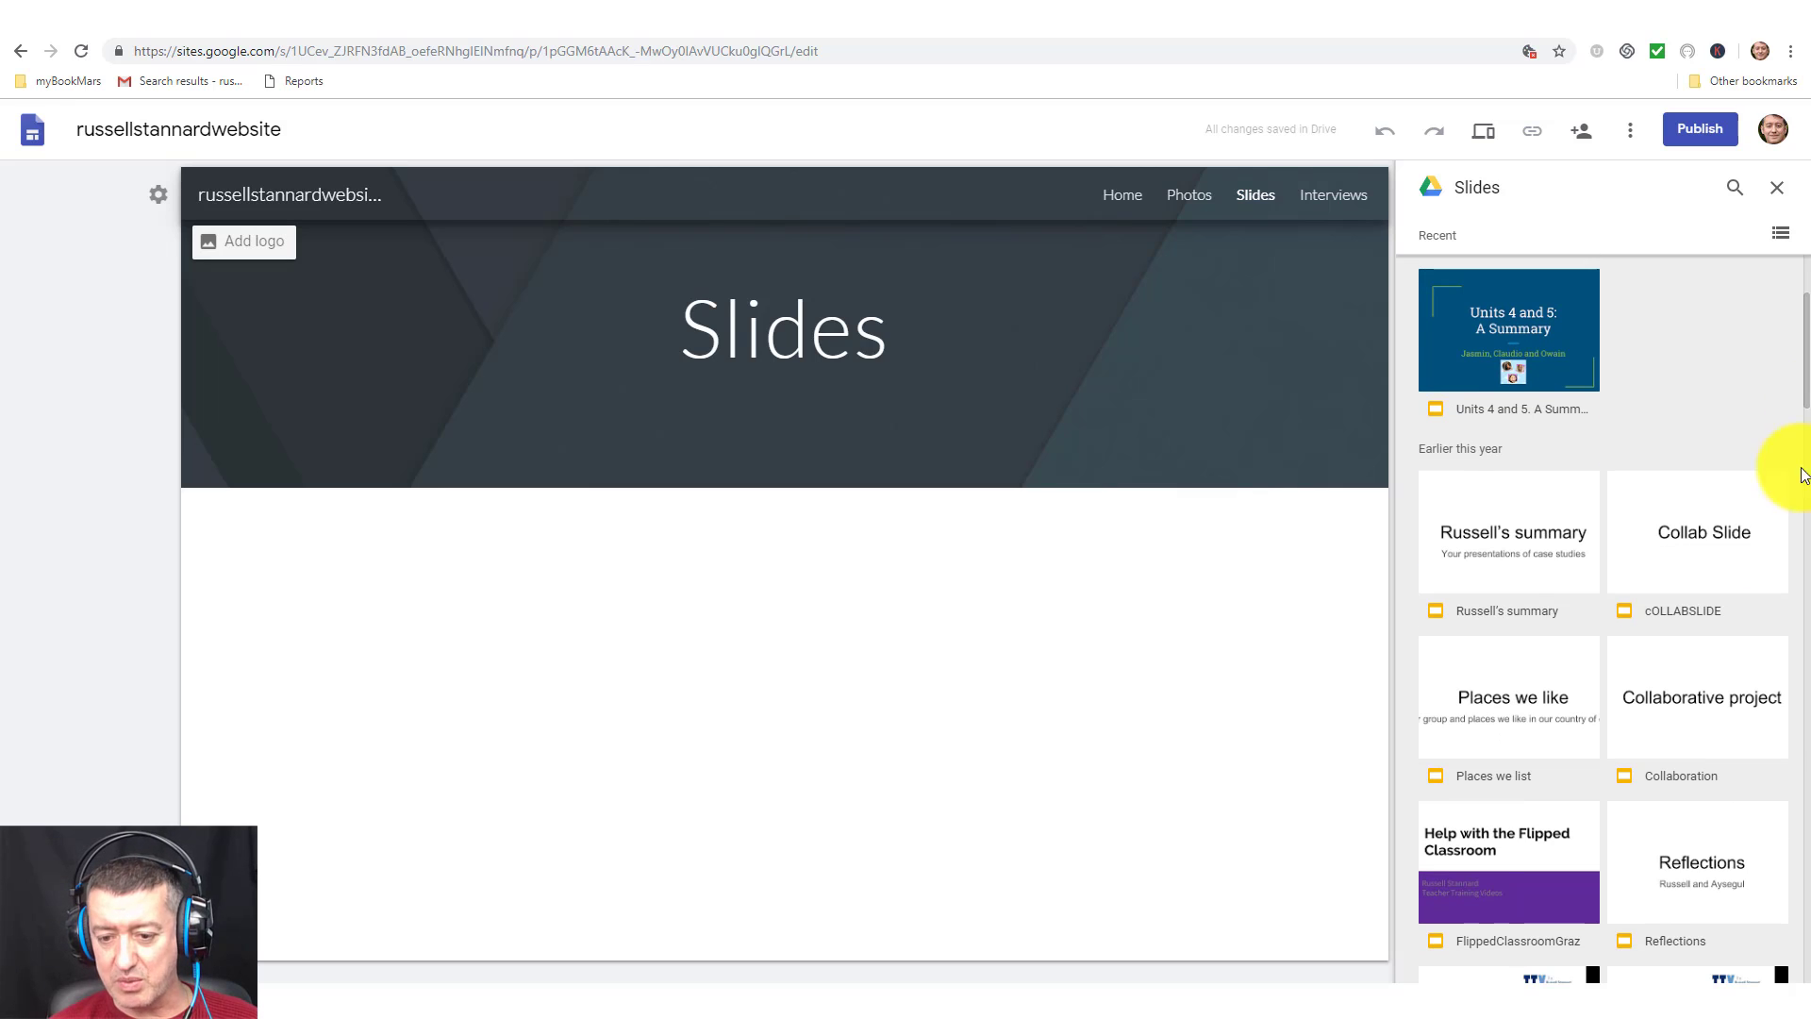
pyautogui.click(1536, 676)
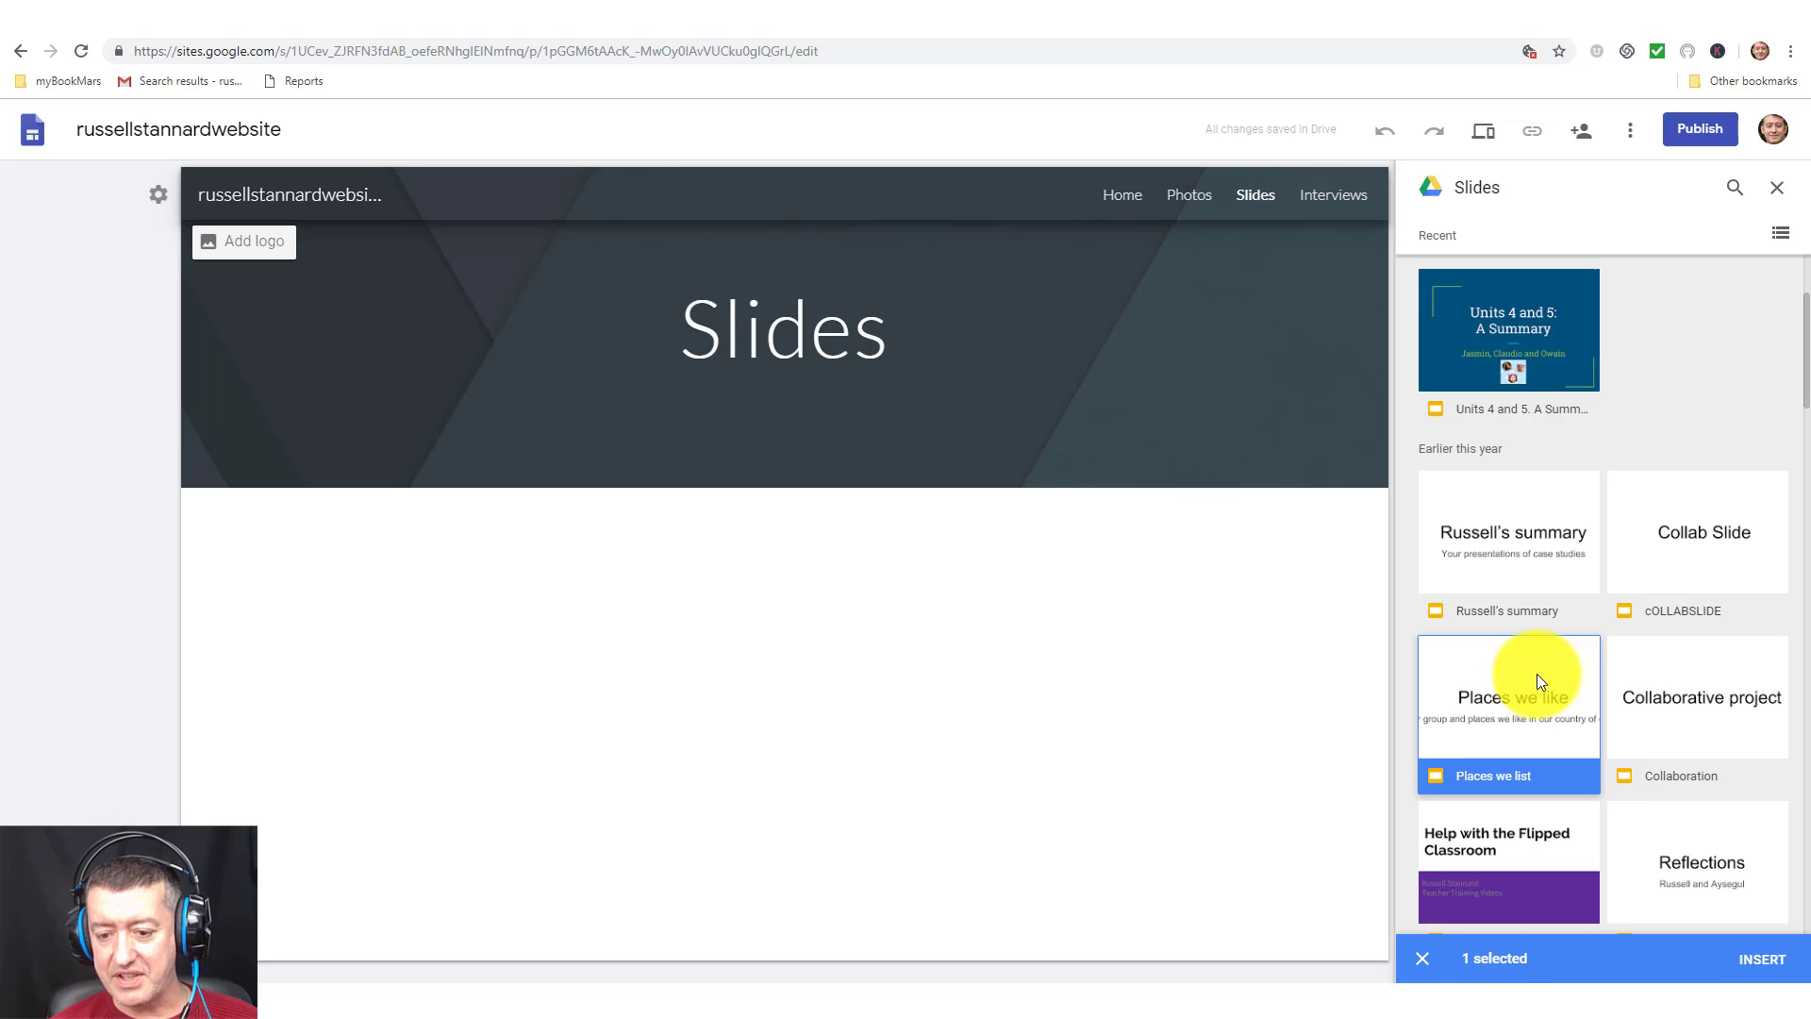
pyautogui.click(1762, 962)
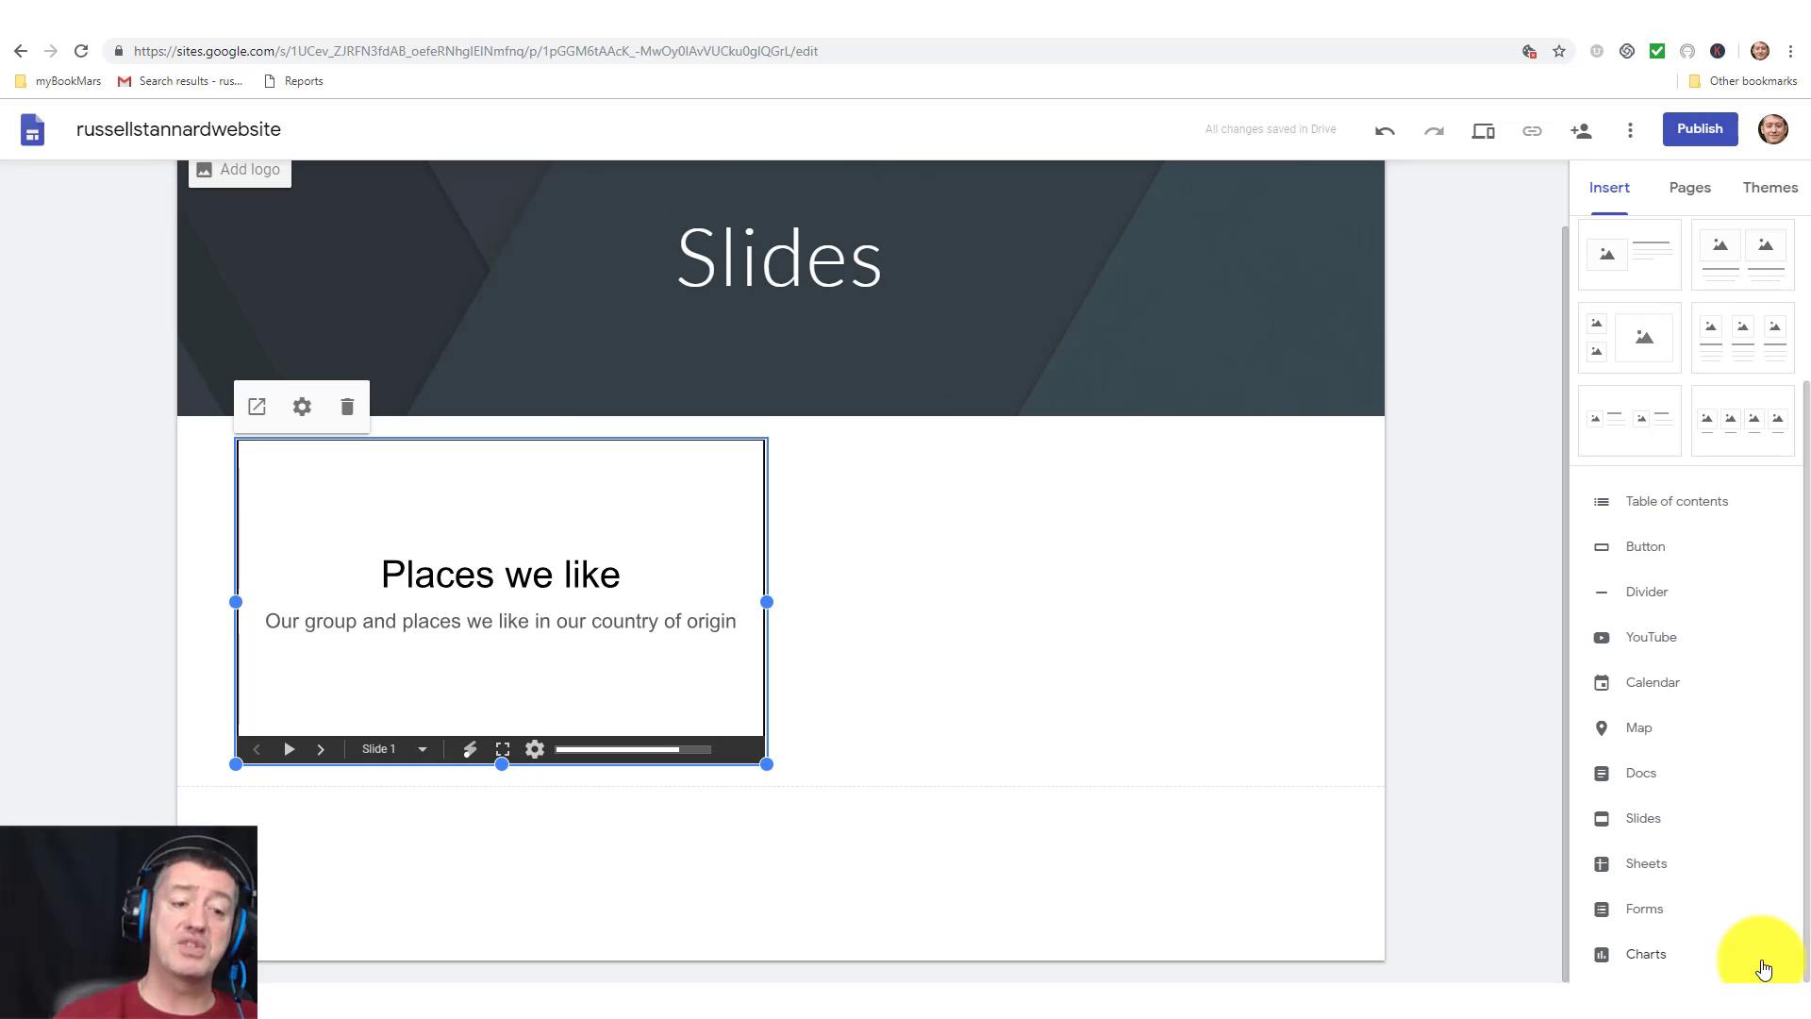
# Stretch the embedded presentation across the full page width, then deselect it.
pyautogui.moveTo(760, 764); pyautogui.dragTo(1338, 960)
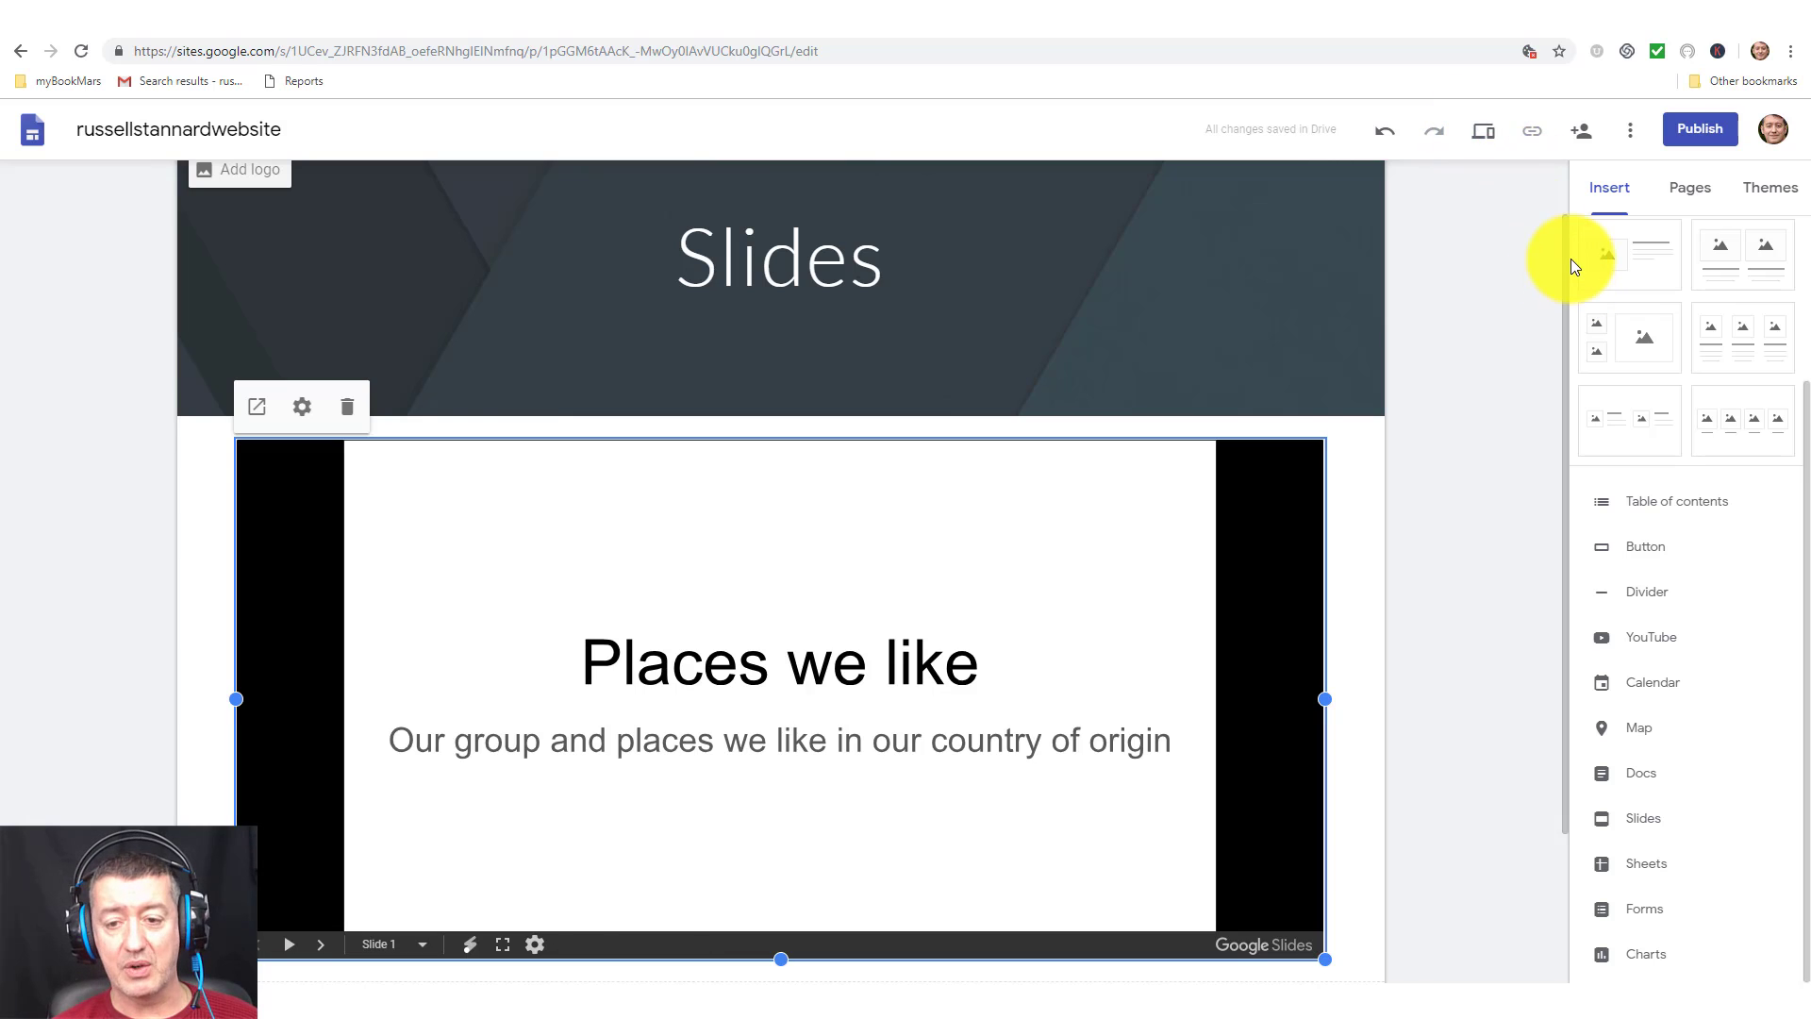
pyautogui.click(1552, 226)
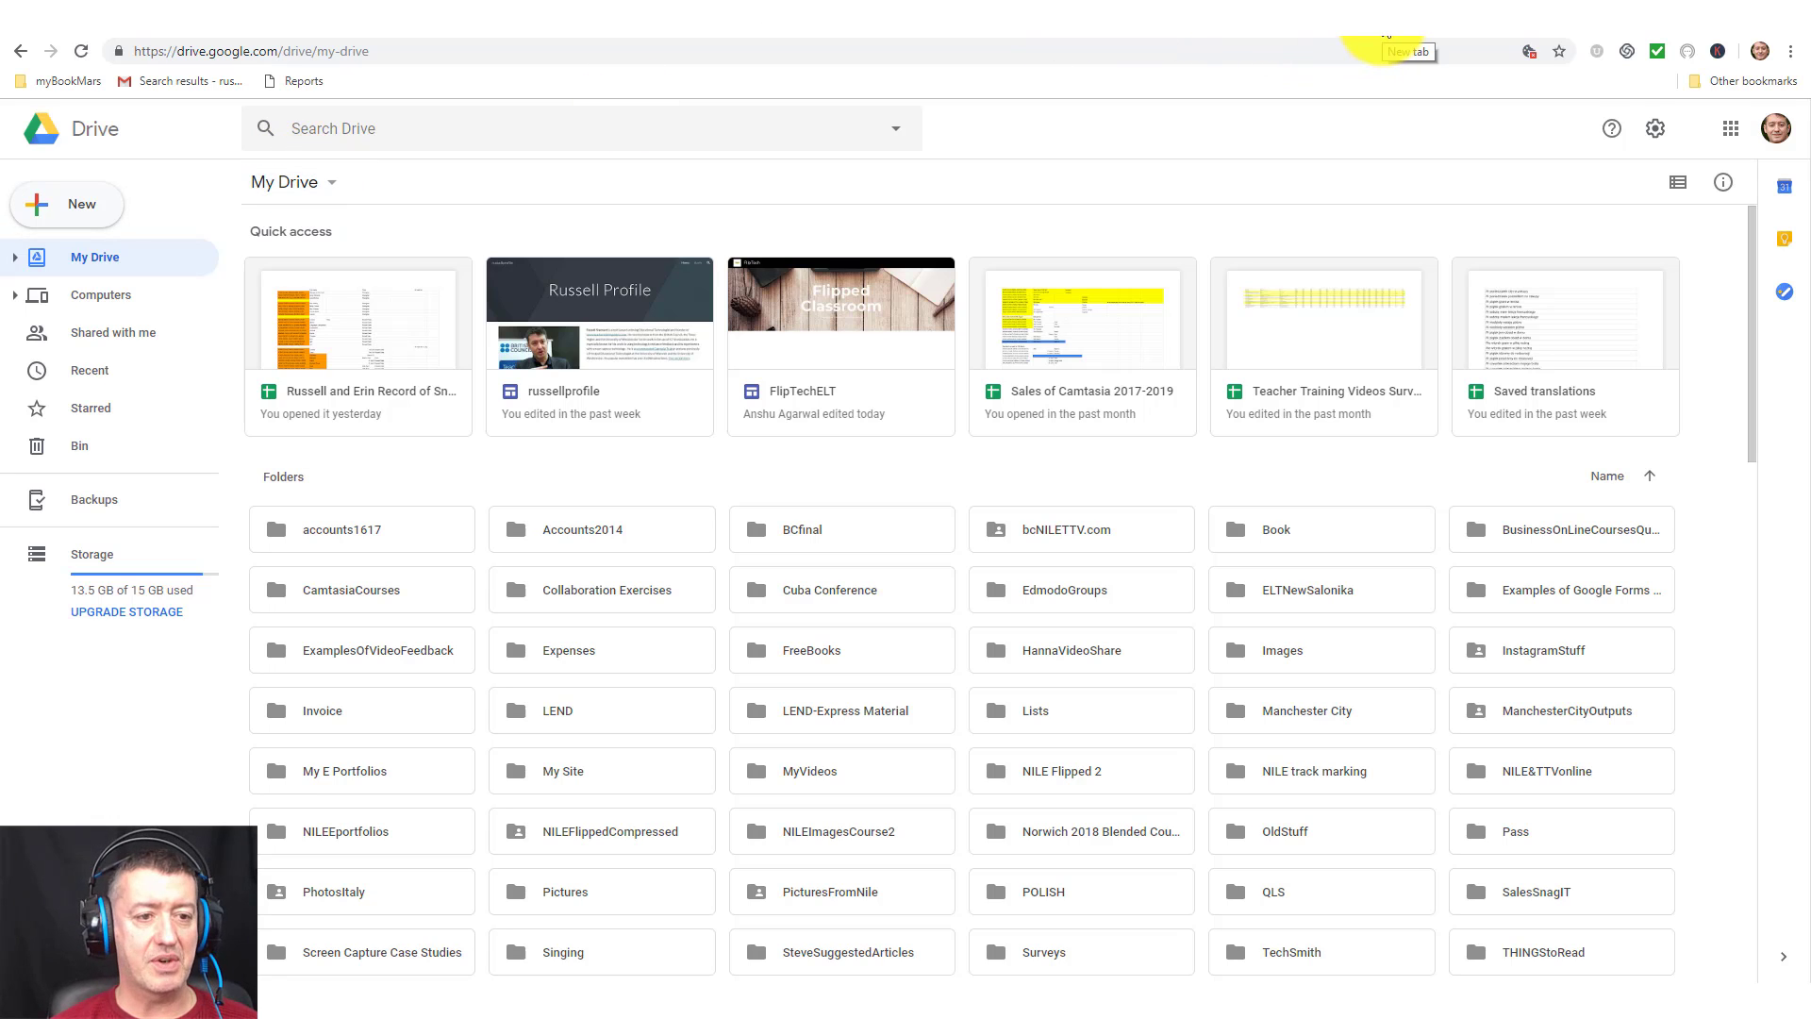
# Open Google Drive in a new browser tab from the Google apps grid.
pyautogui.click(1387, 35)
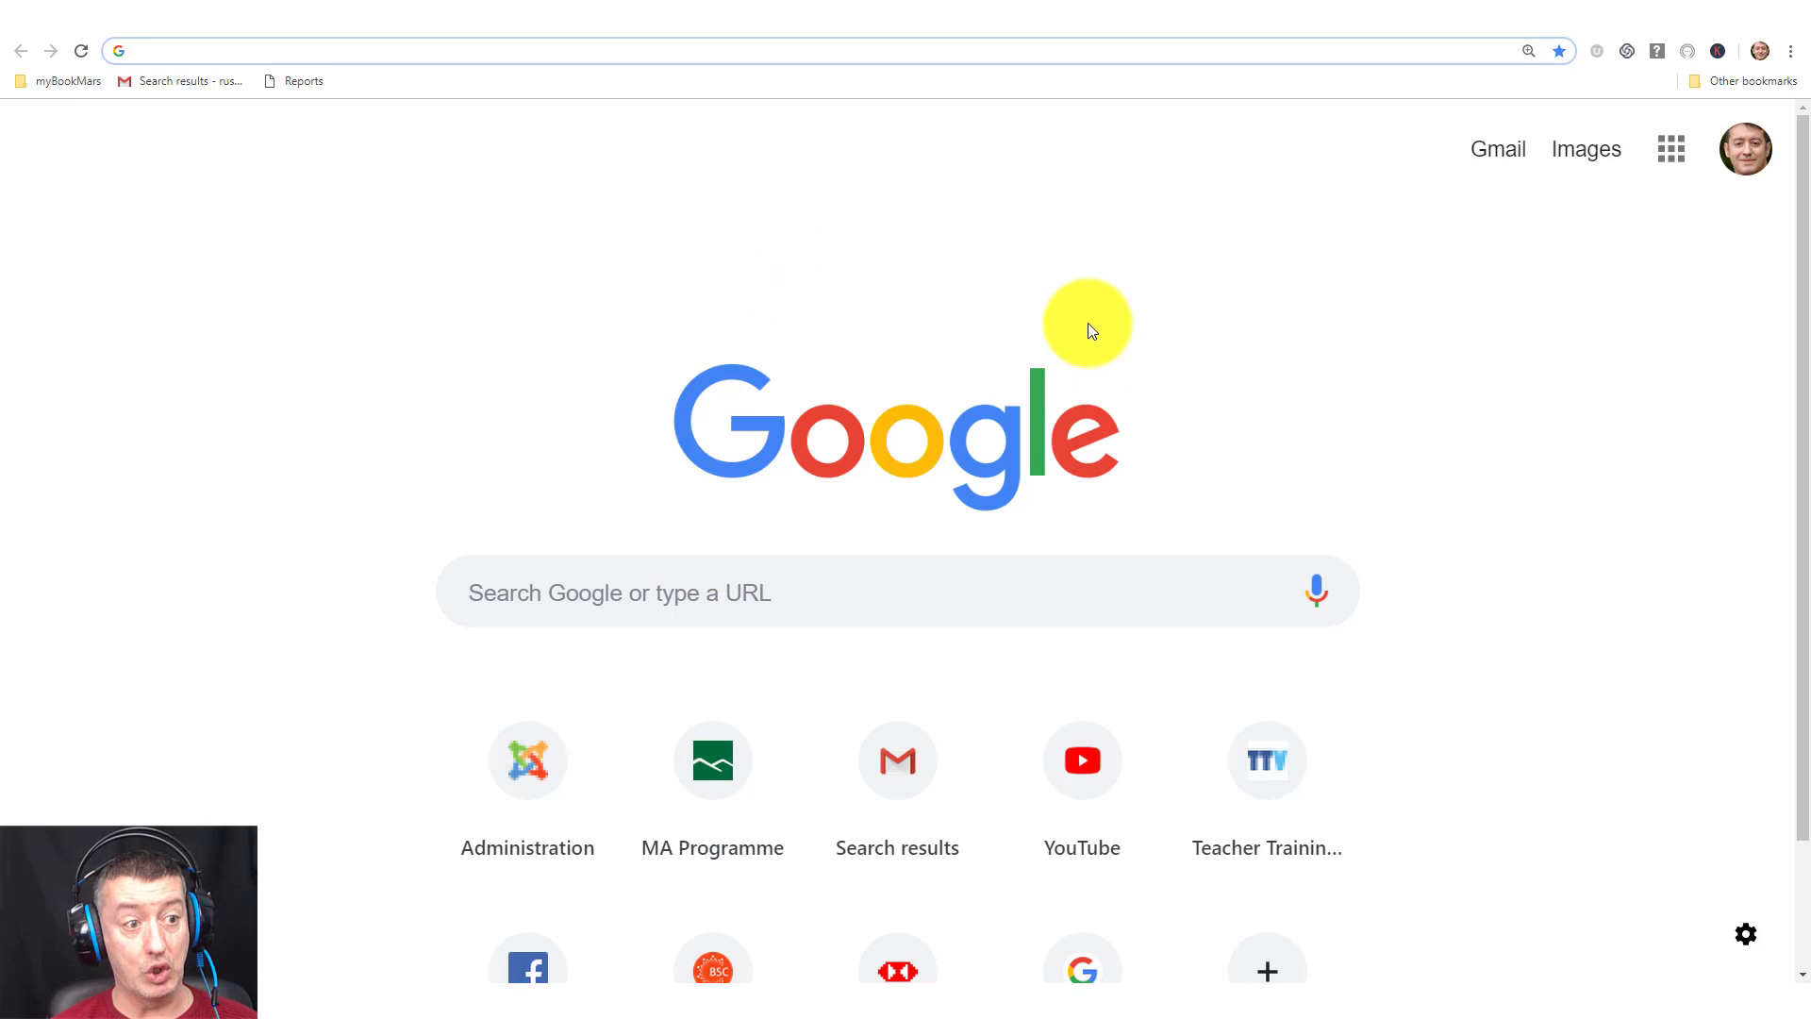
pyautogui.click(1671, 149)
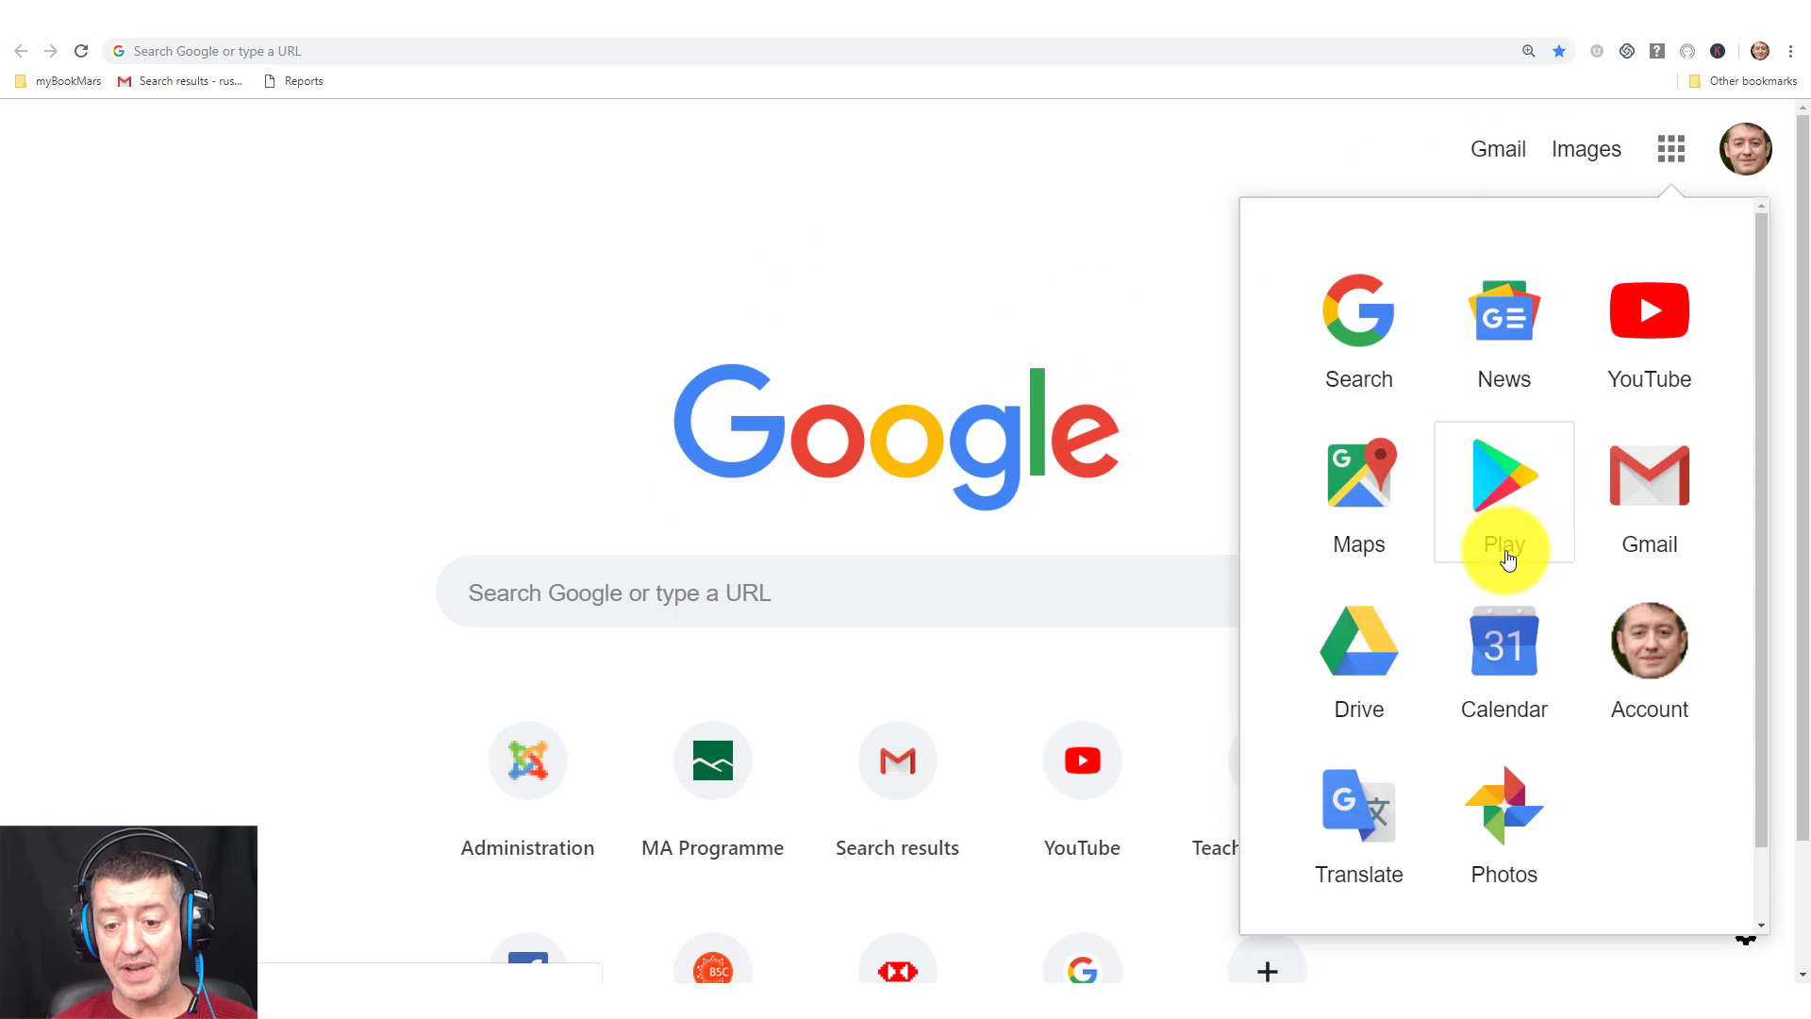
pyautogui.click(1363, 659)
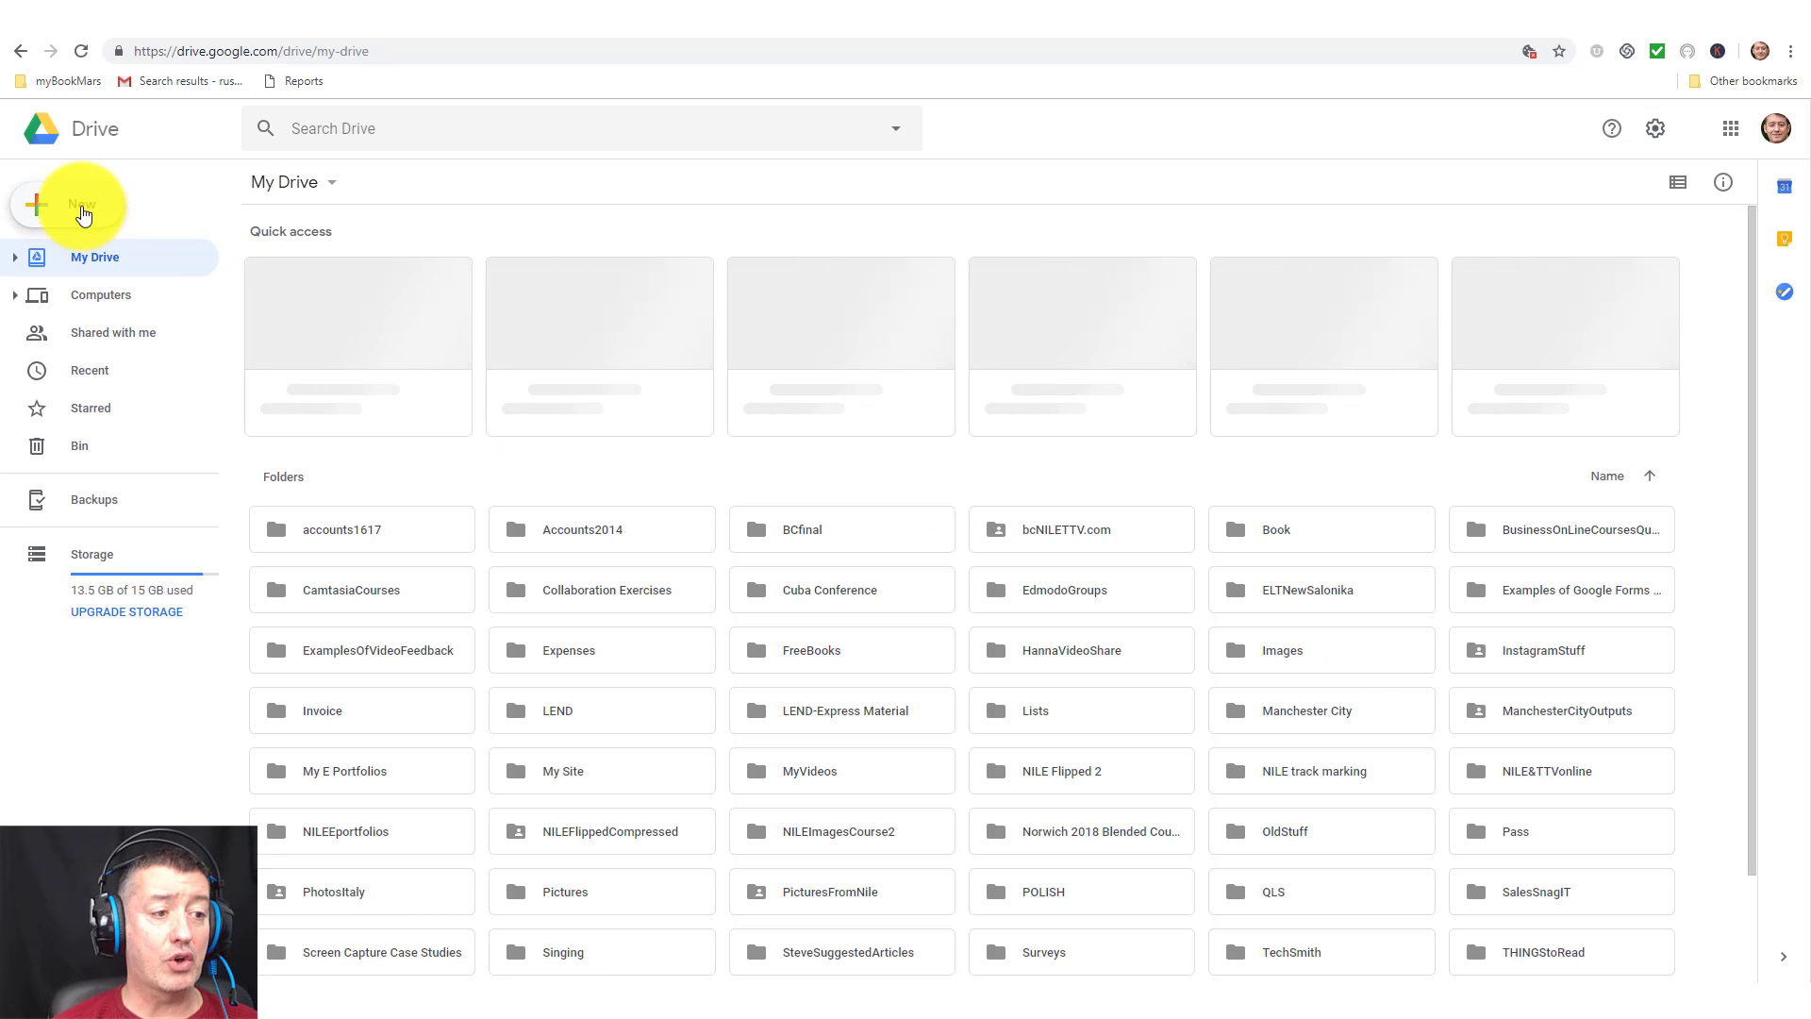
# Create a new blank Google Form from Drive's New > More menu.
pyautogui.click(82, 209)
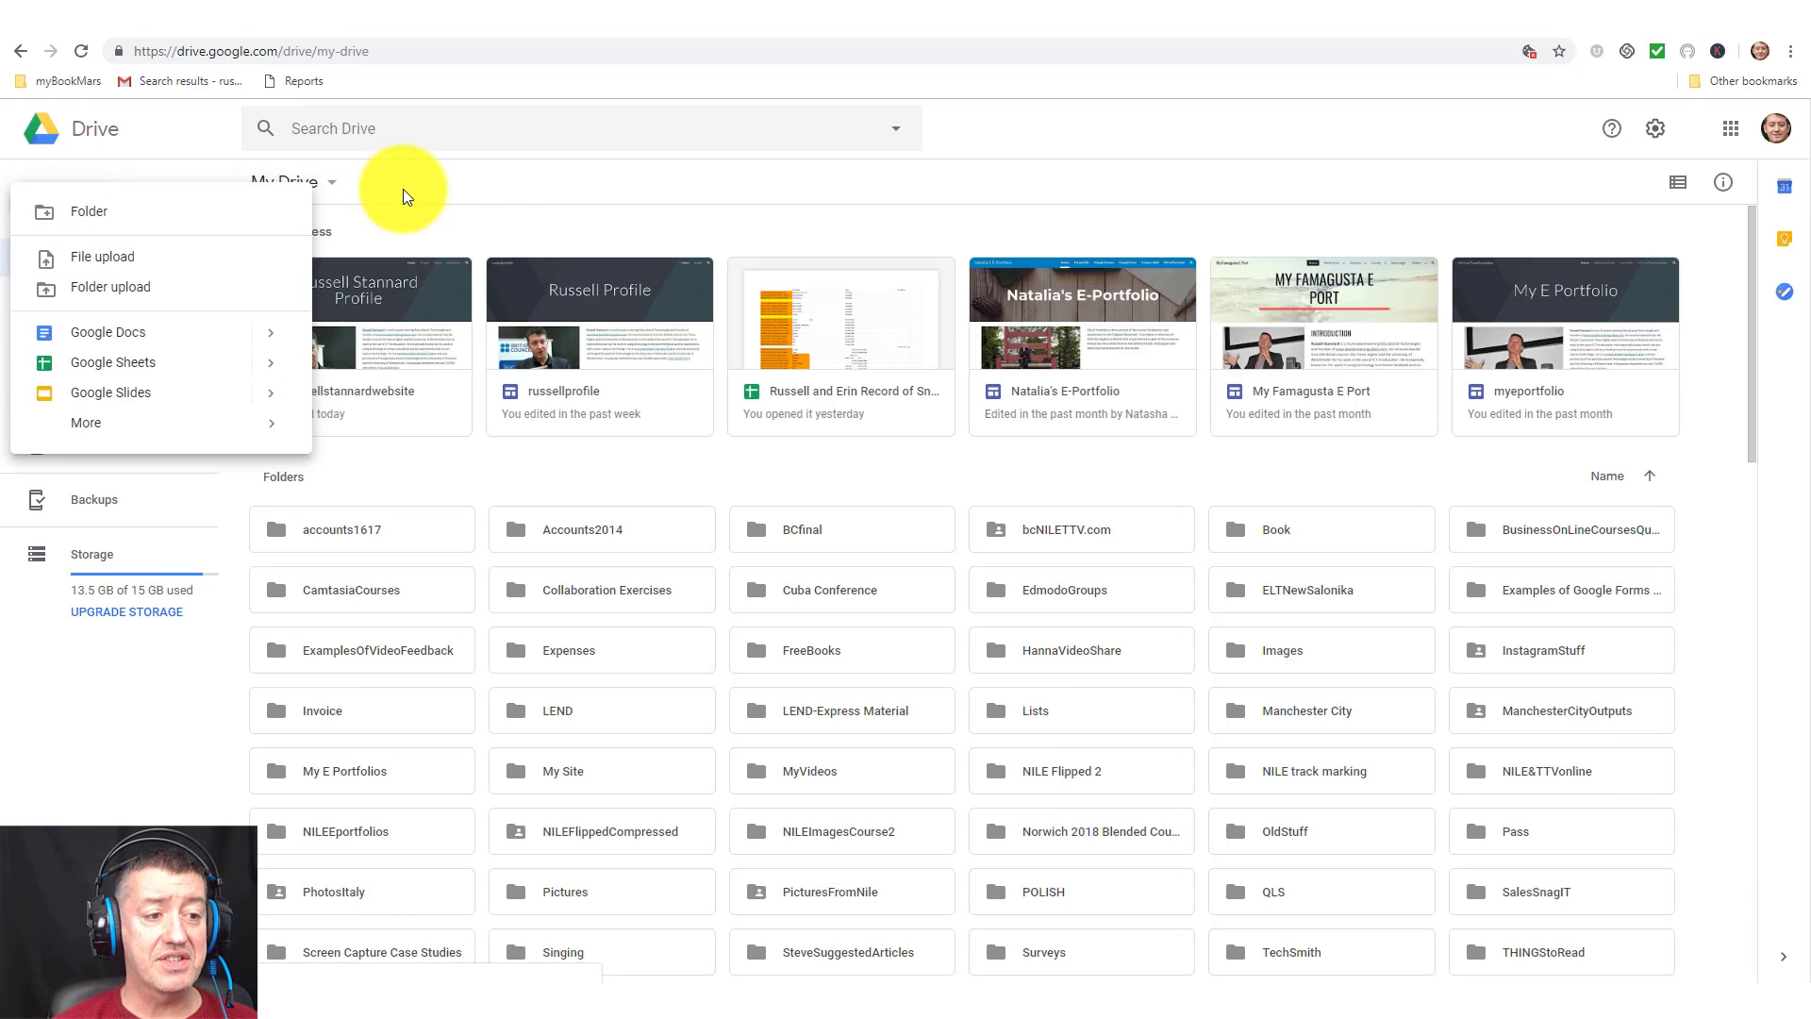
pyautogui.click(443, 174)
pyautogui.click(57, 205)
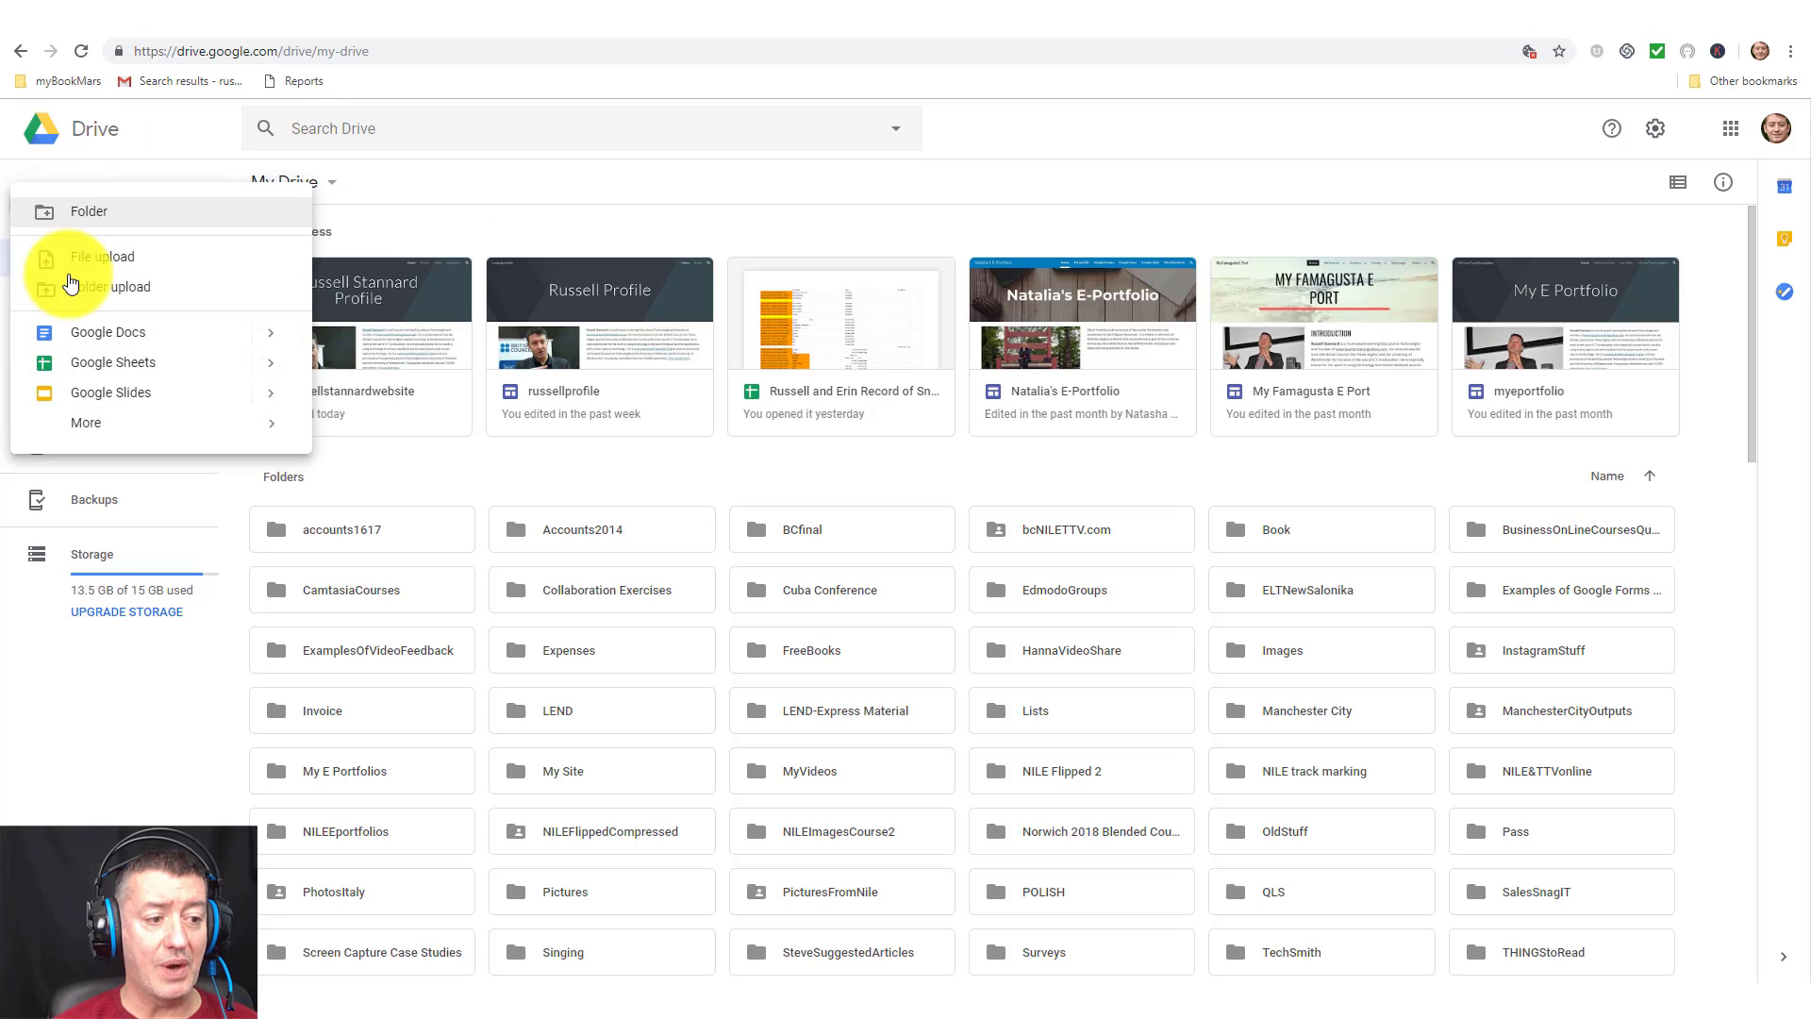
pyautogui.moveTo(104, 421)
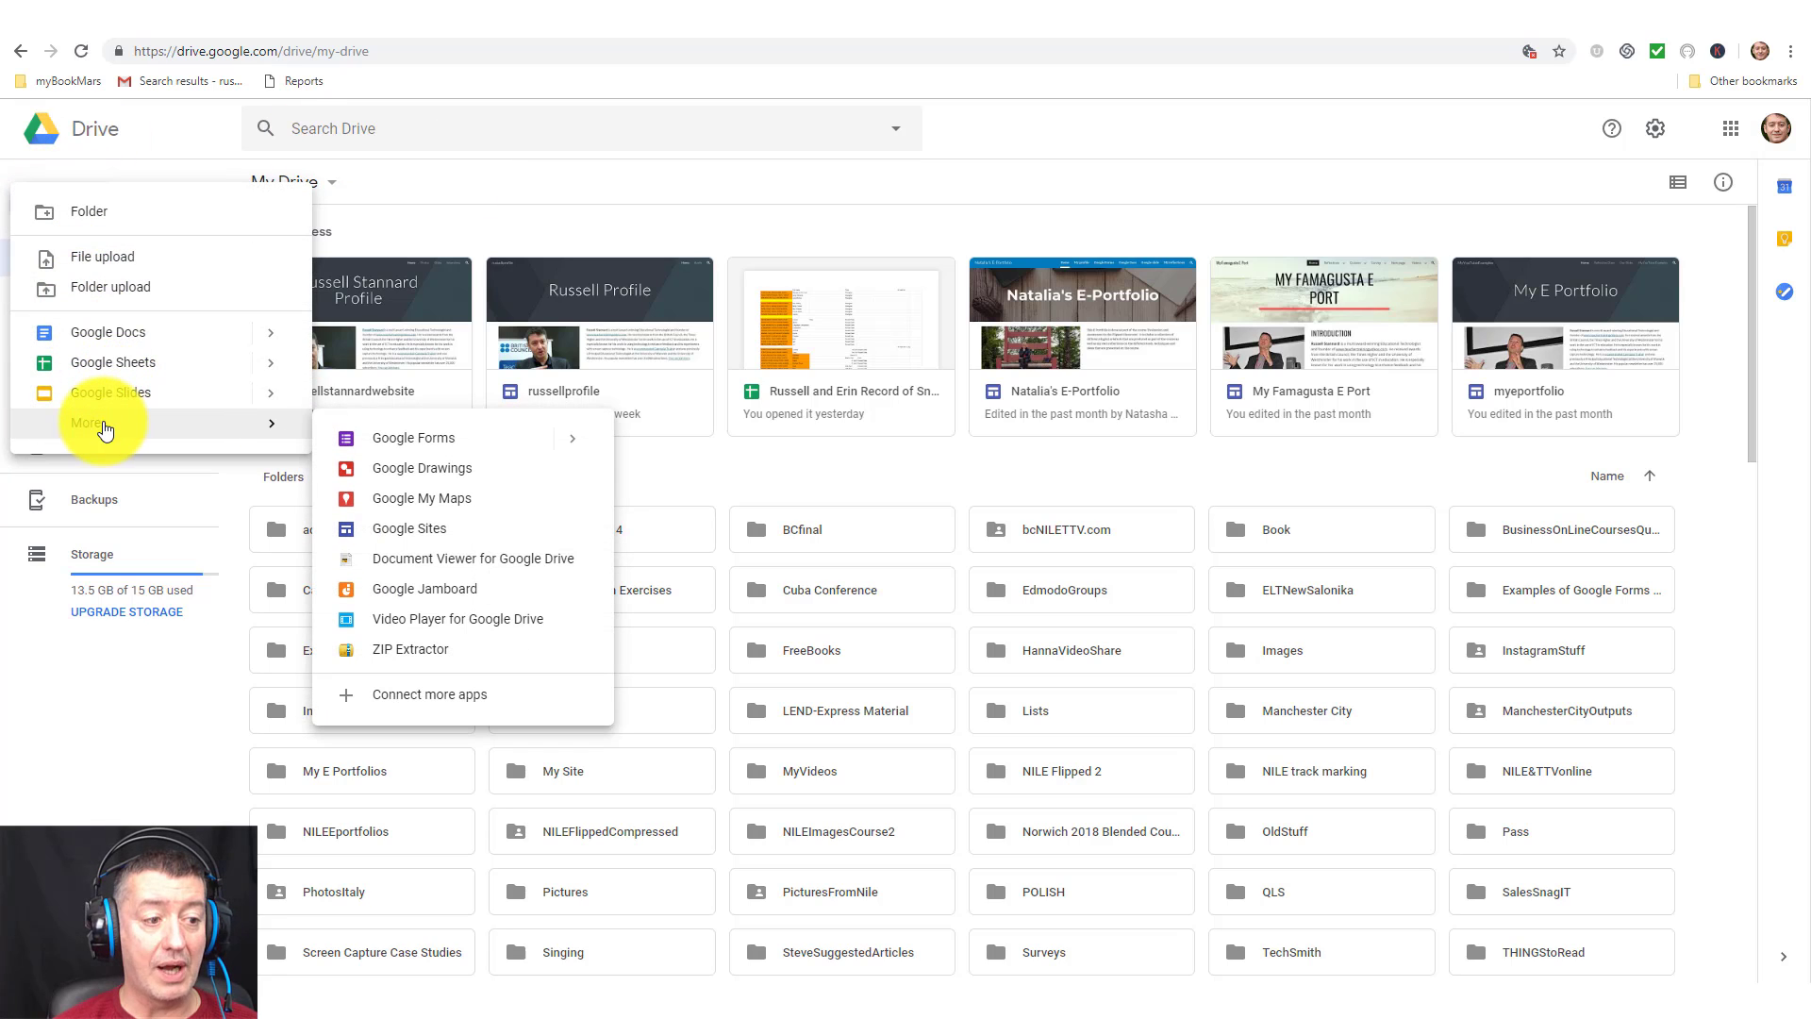
pyautogui.click(455, 447)
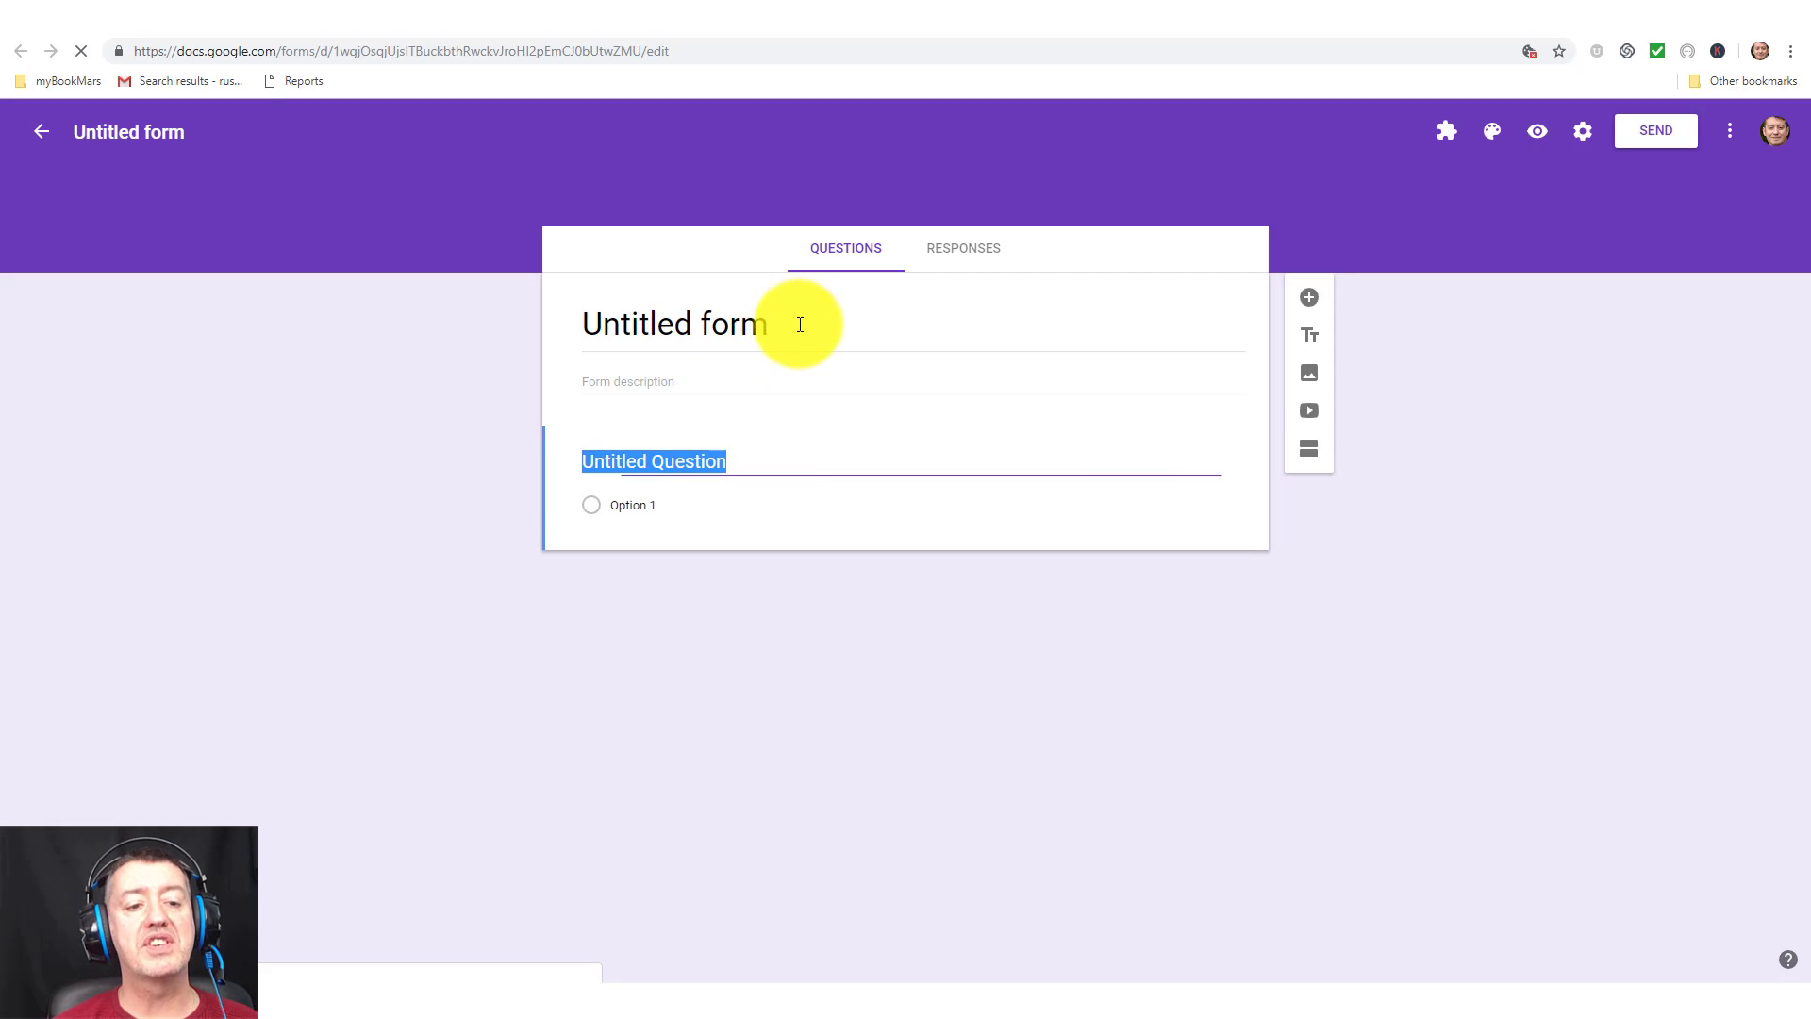
# Name the form file 'ContactForm' and add a description inviting visitors to complete the form.
pyautogui.click(800, 325)
pyautogui.click(195, 132)
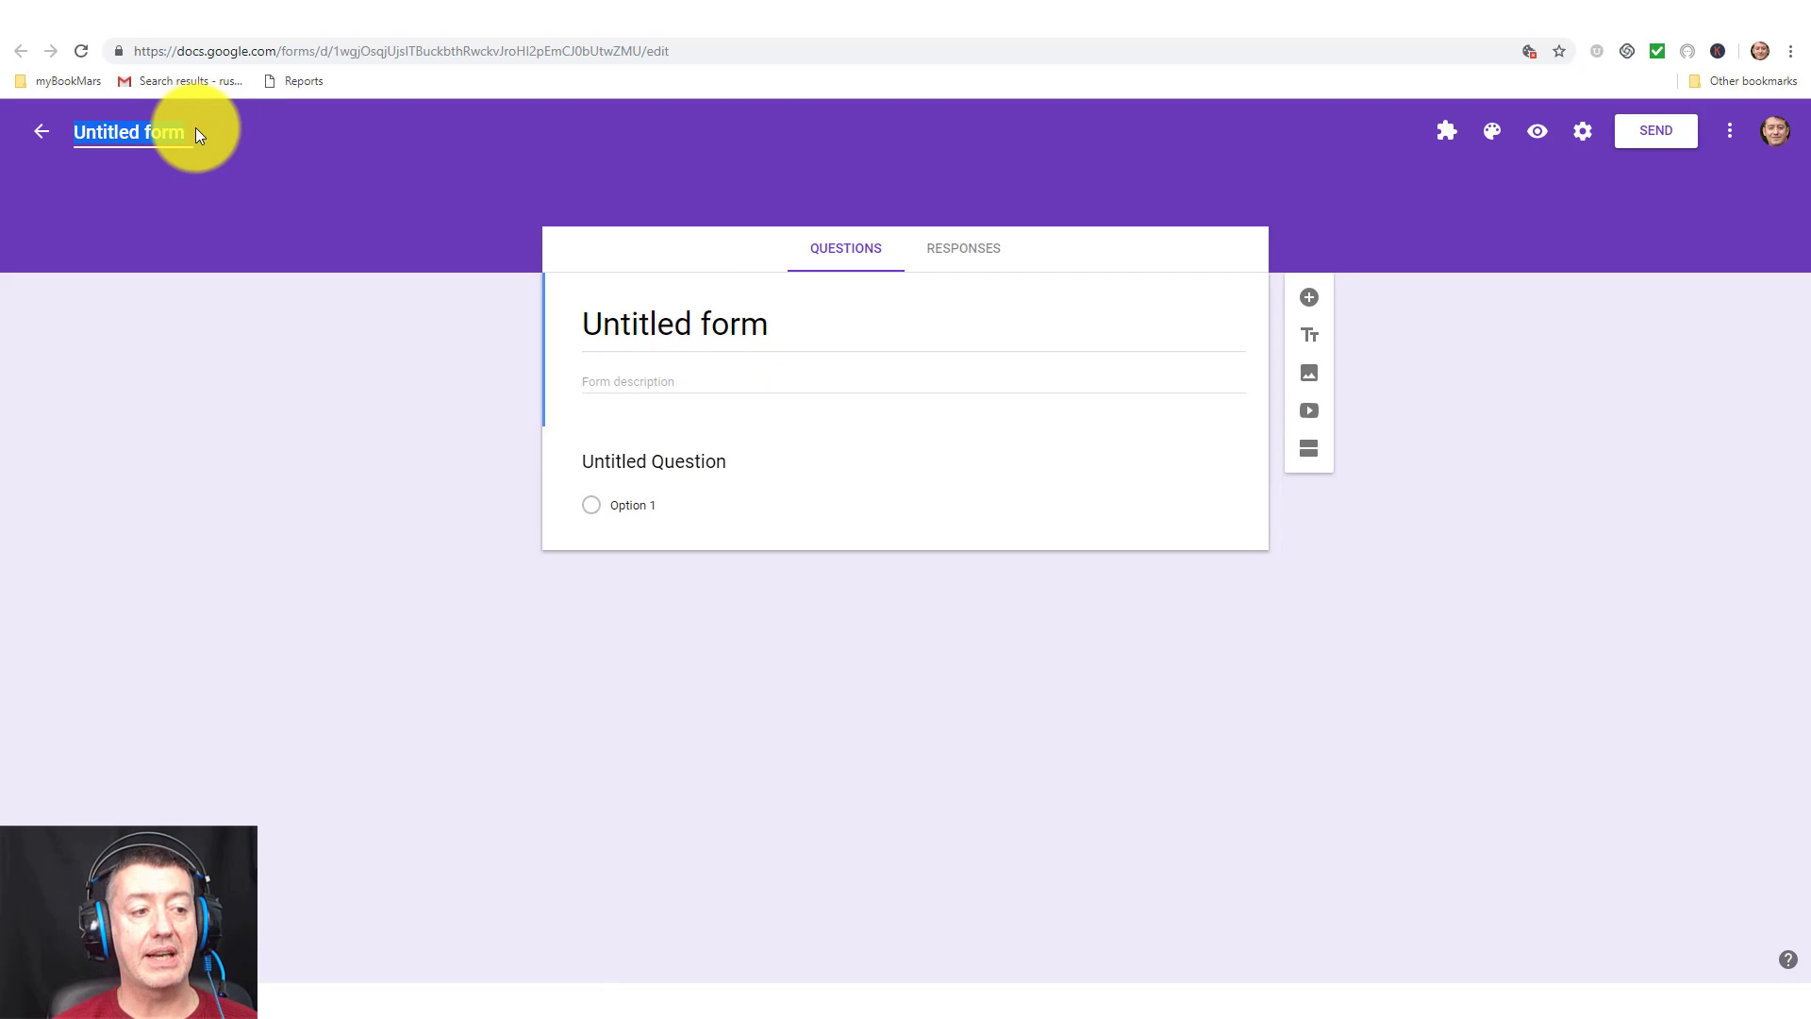
pyautogui.write('Conta')
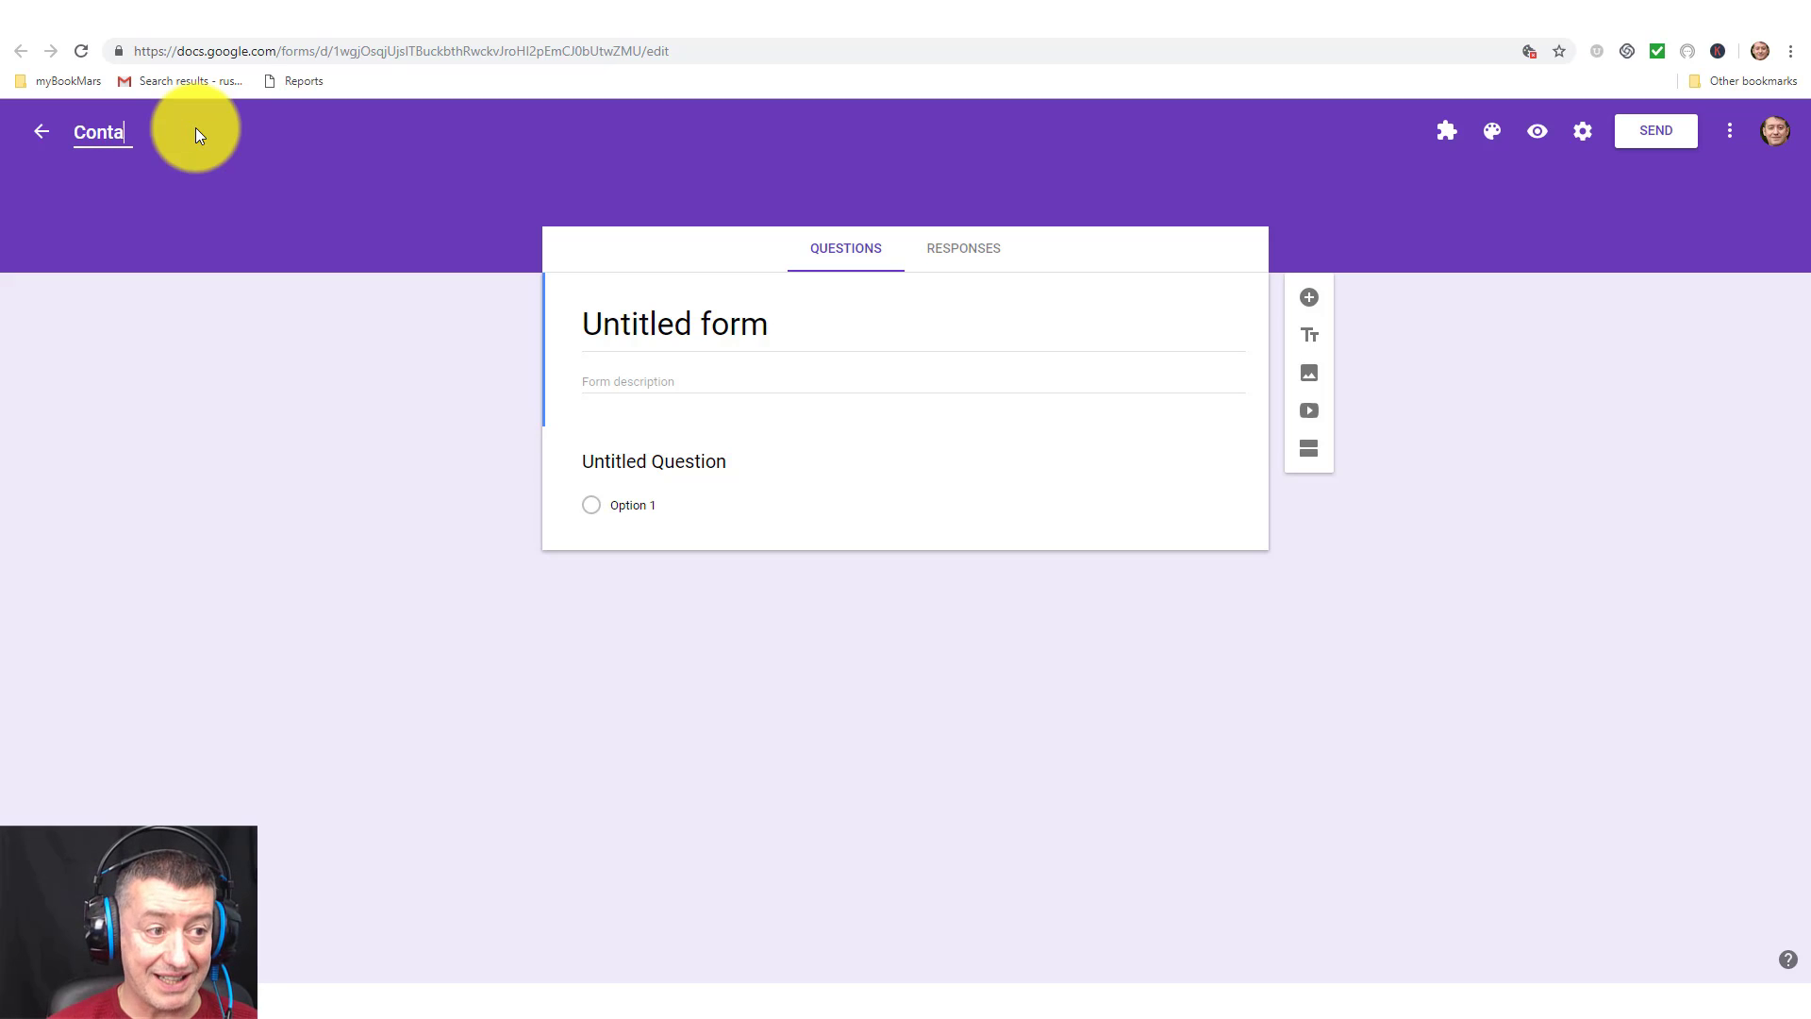
pyautogui.write('ctForm')
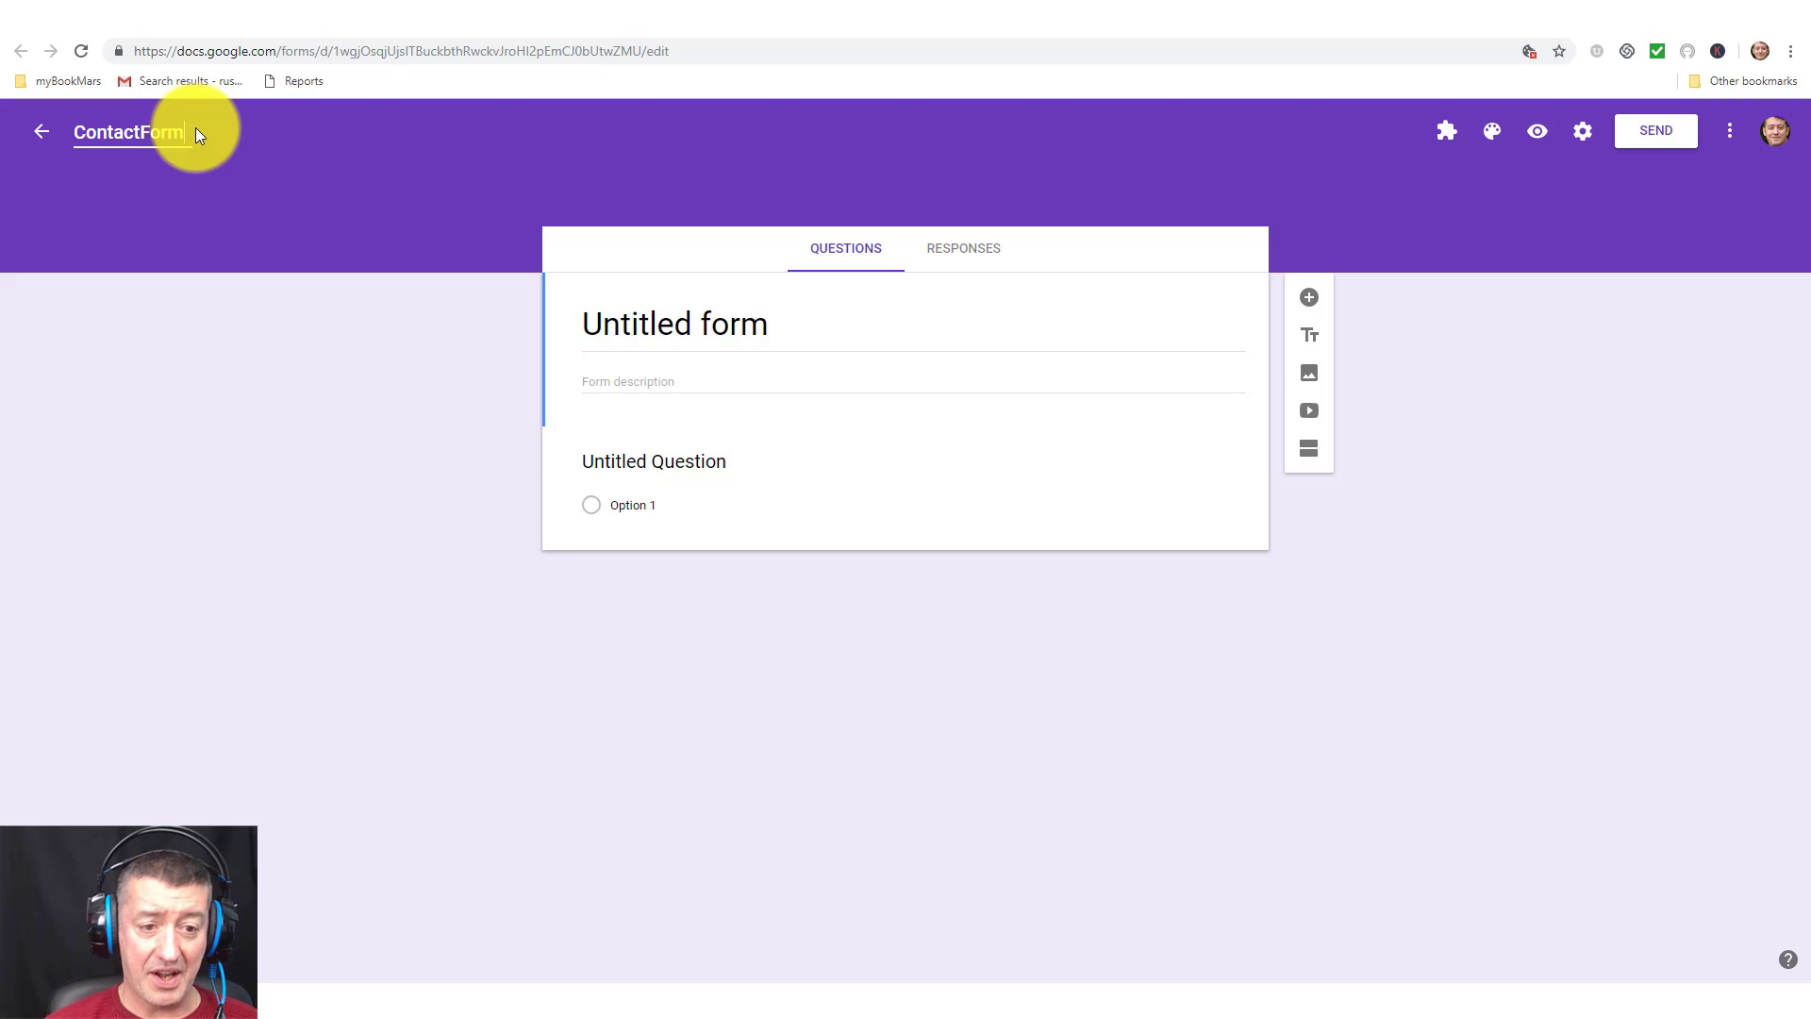
pyautogui.click(789, 324)
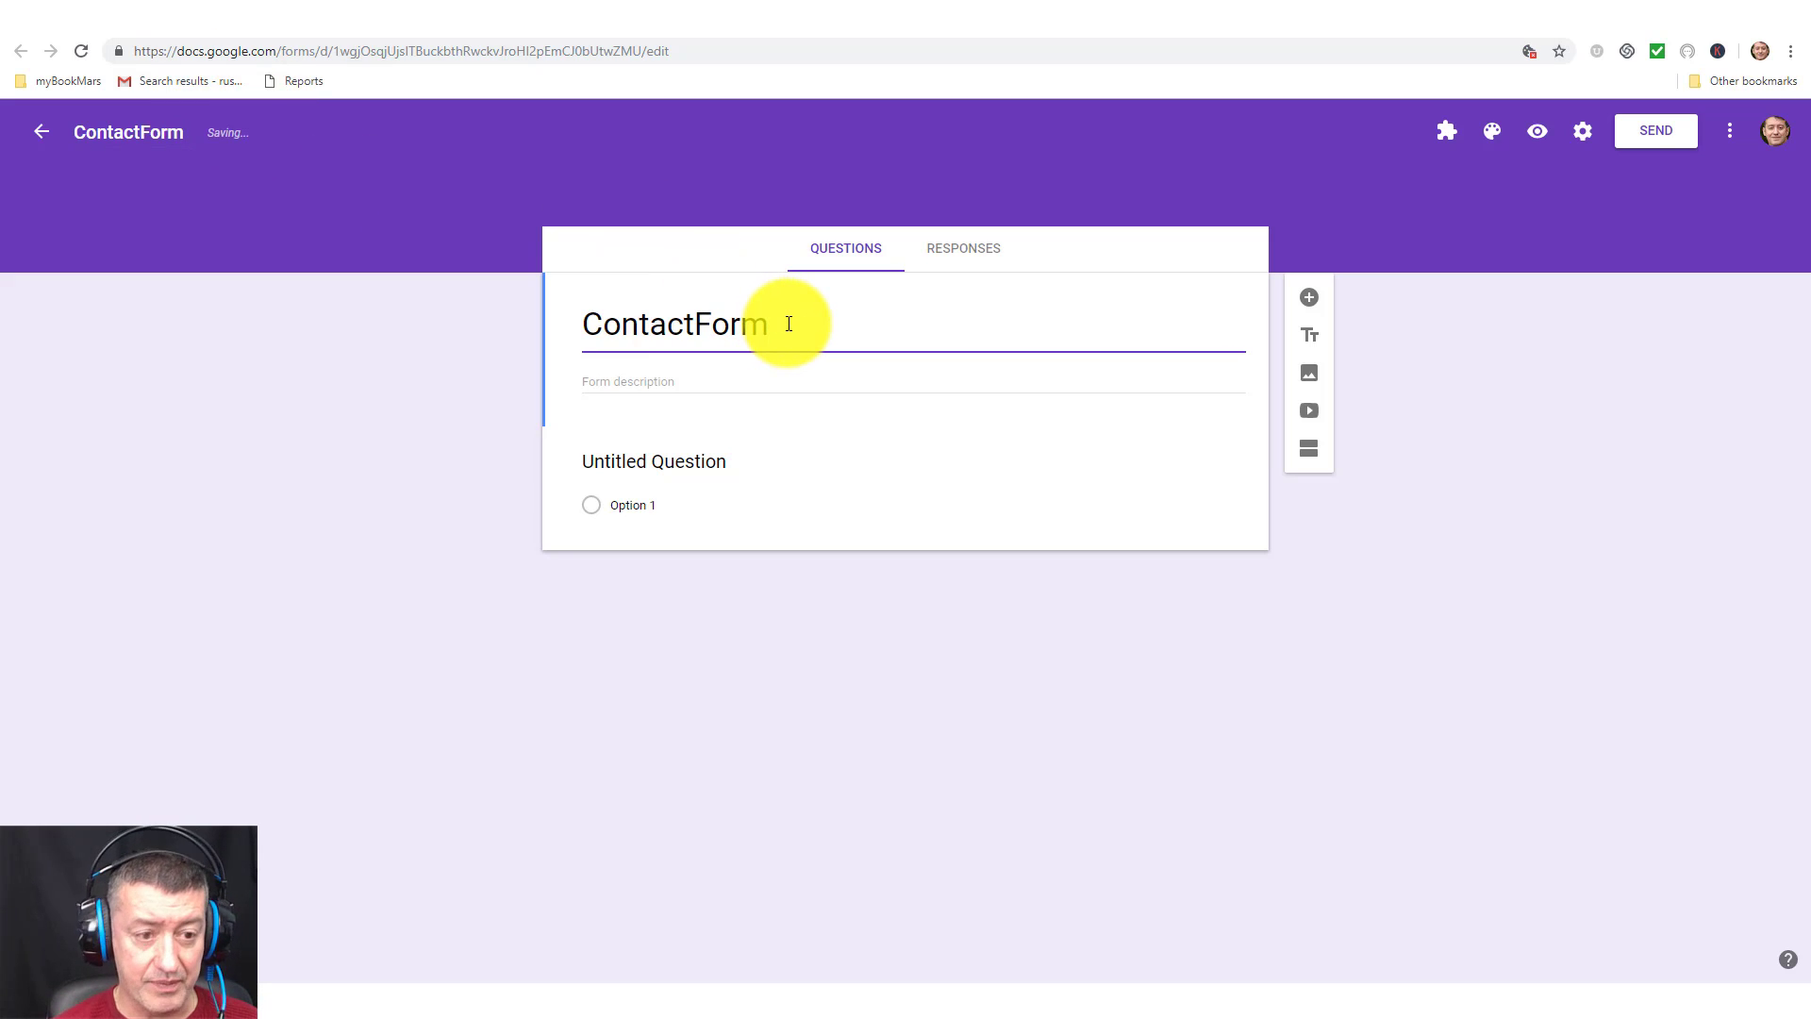
pyautogui.click(699, 324)
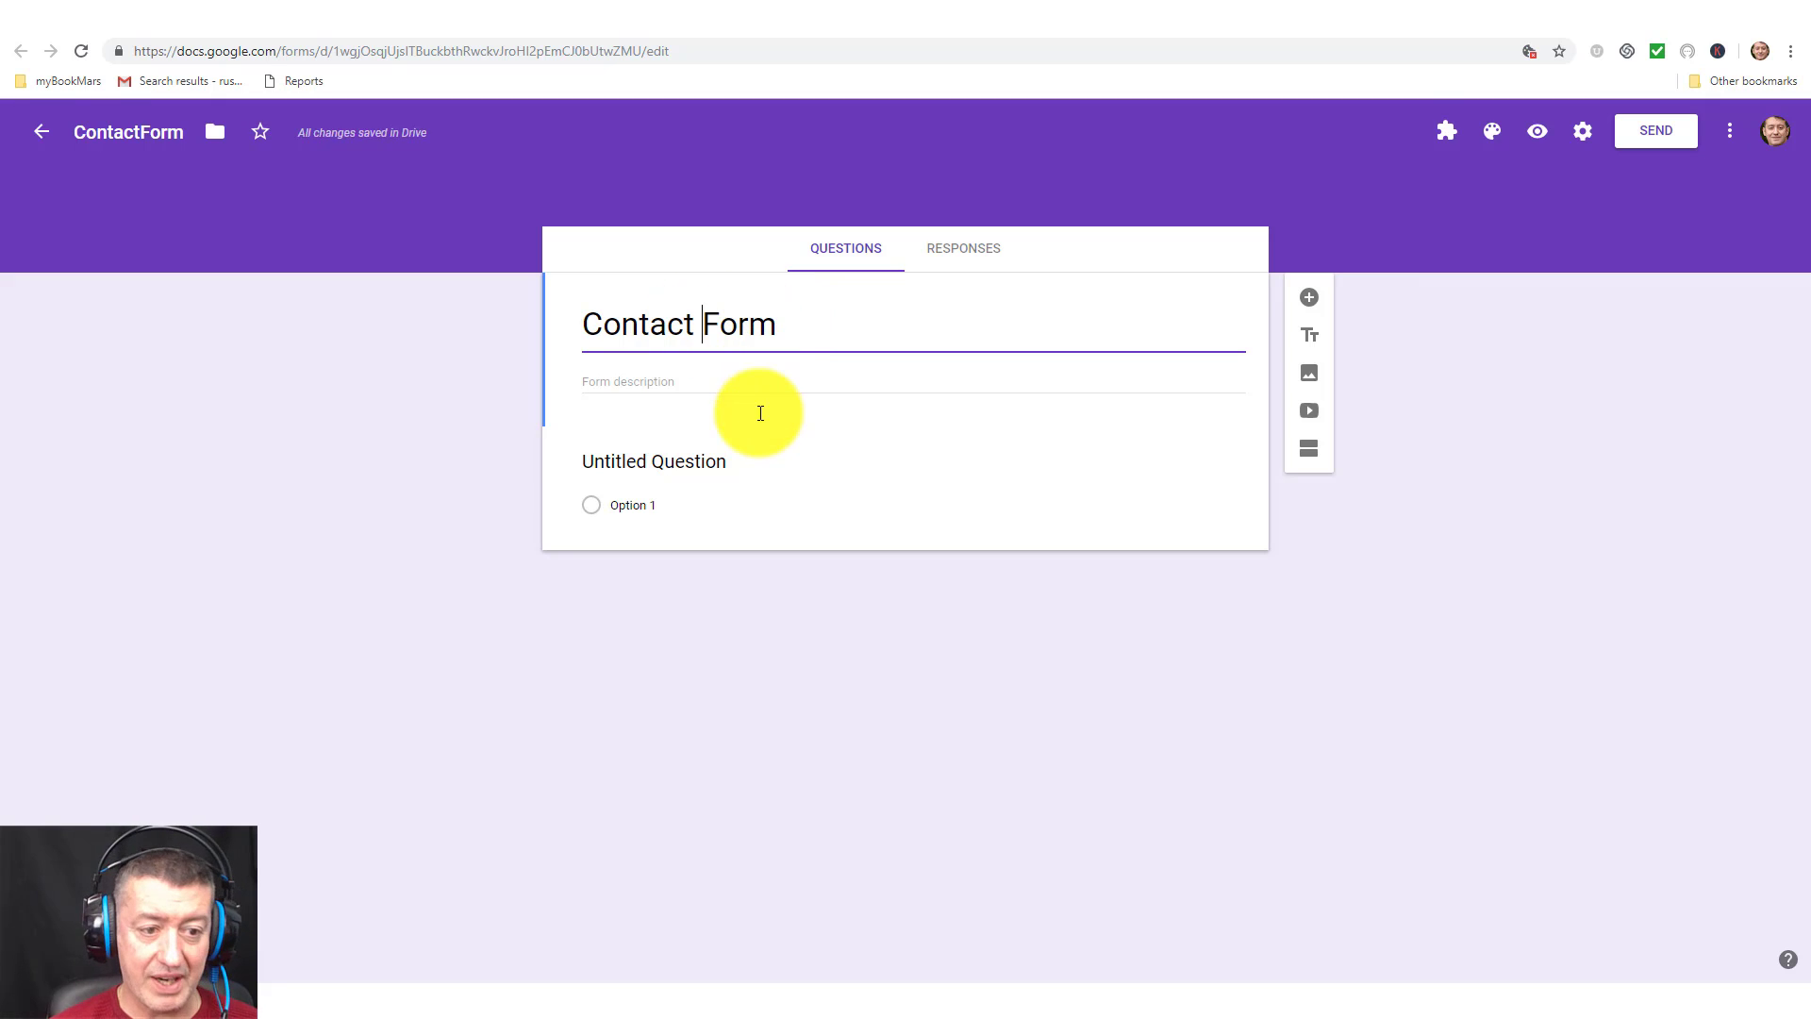
pyautogui.click(691, 385)
pyautogui.write('If you want to ')
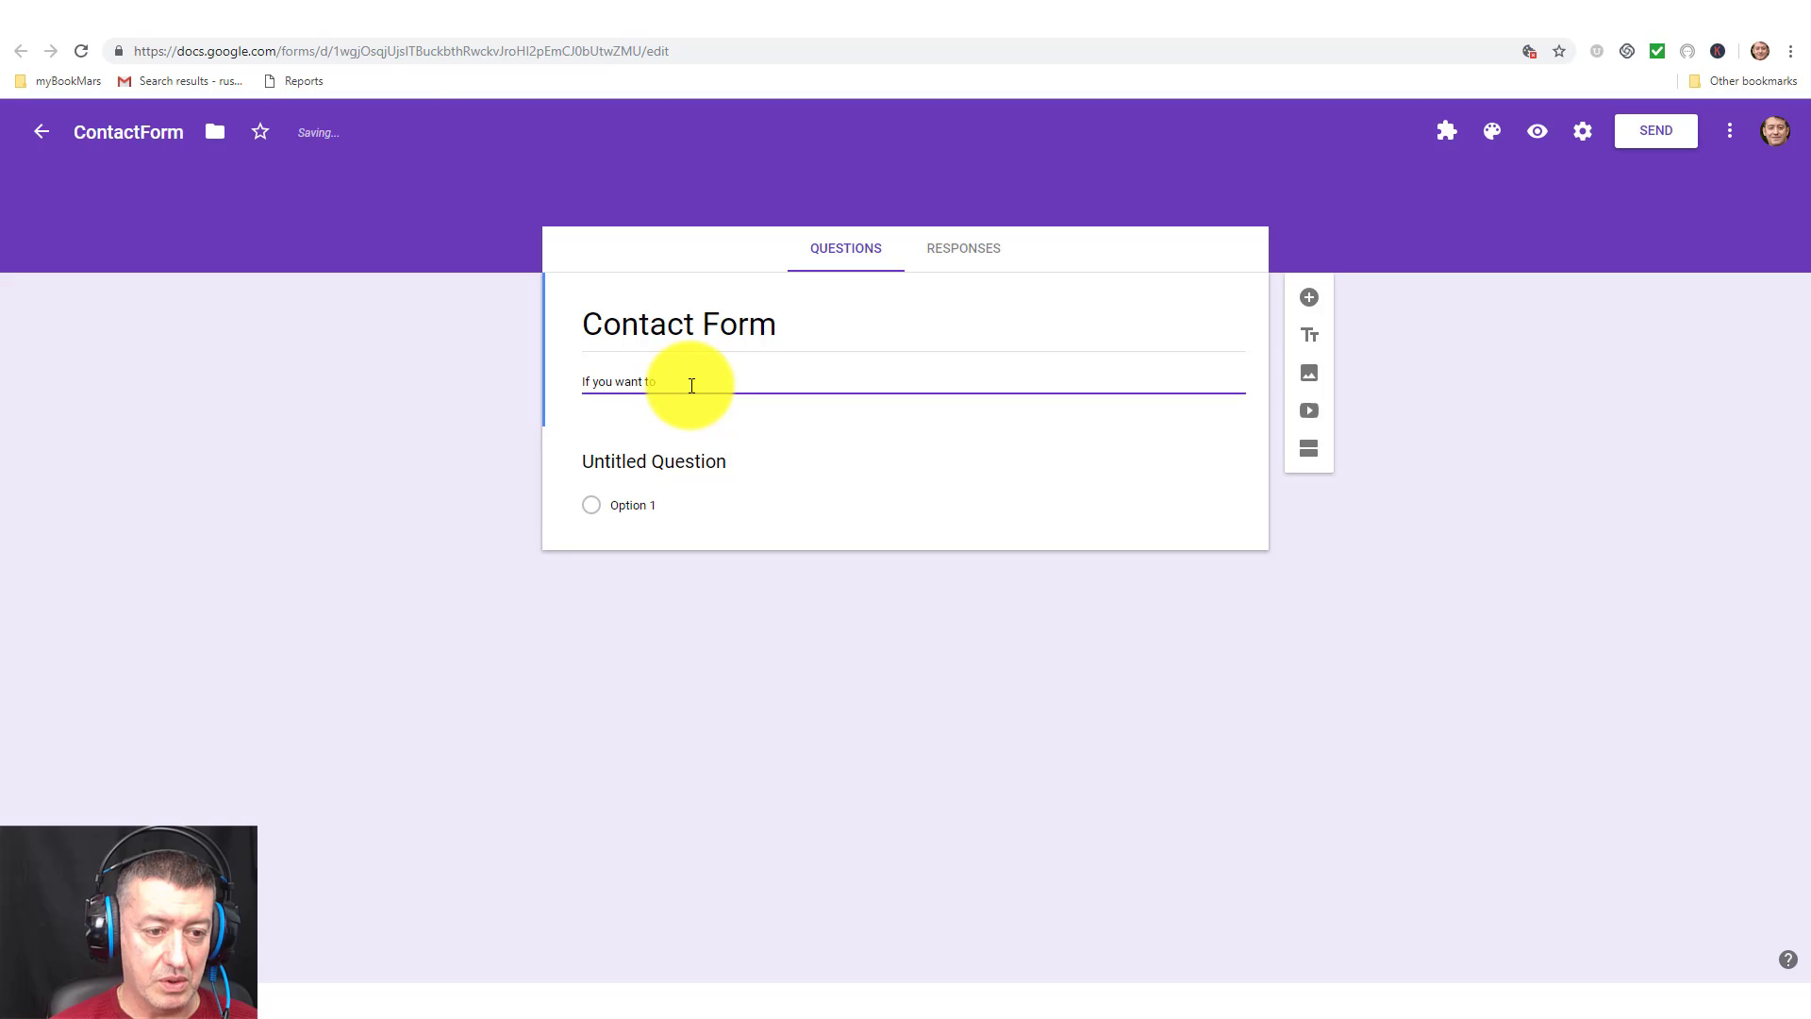
pyautogui.write('contac')
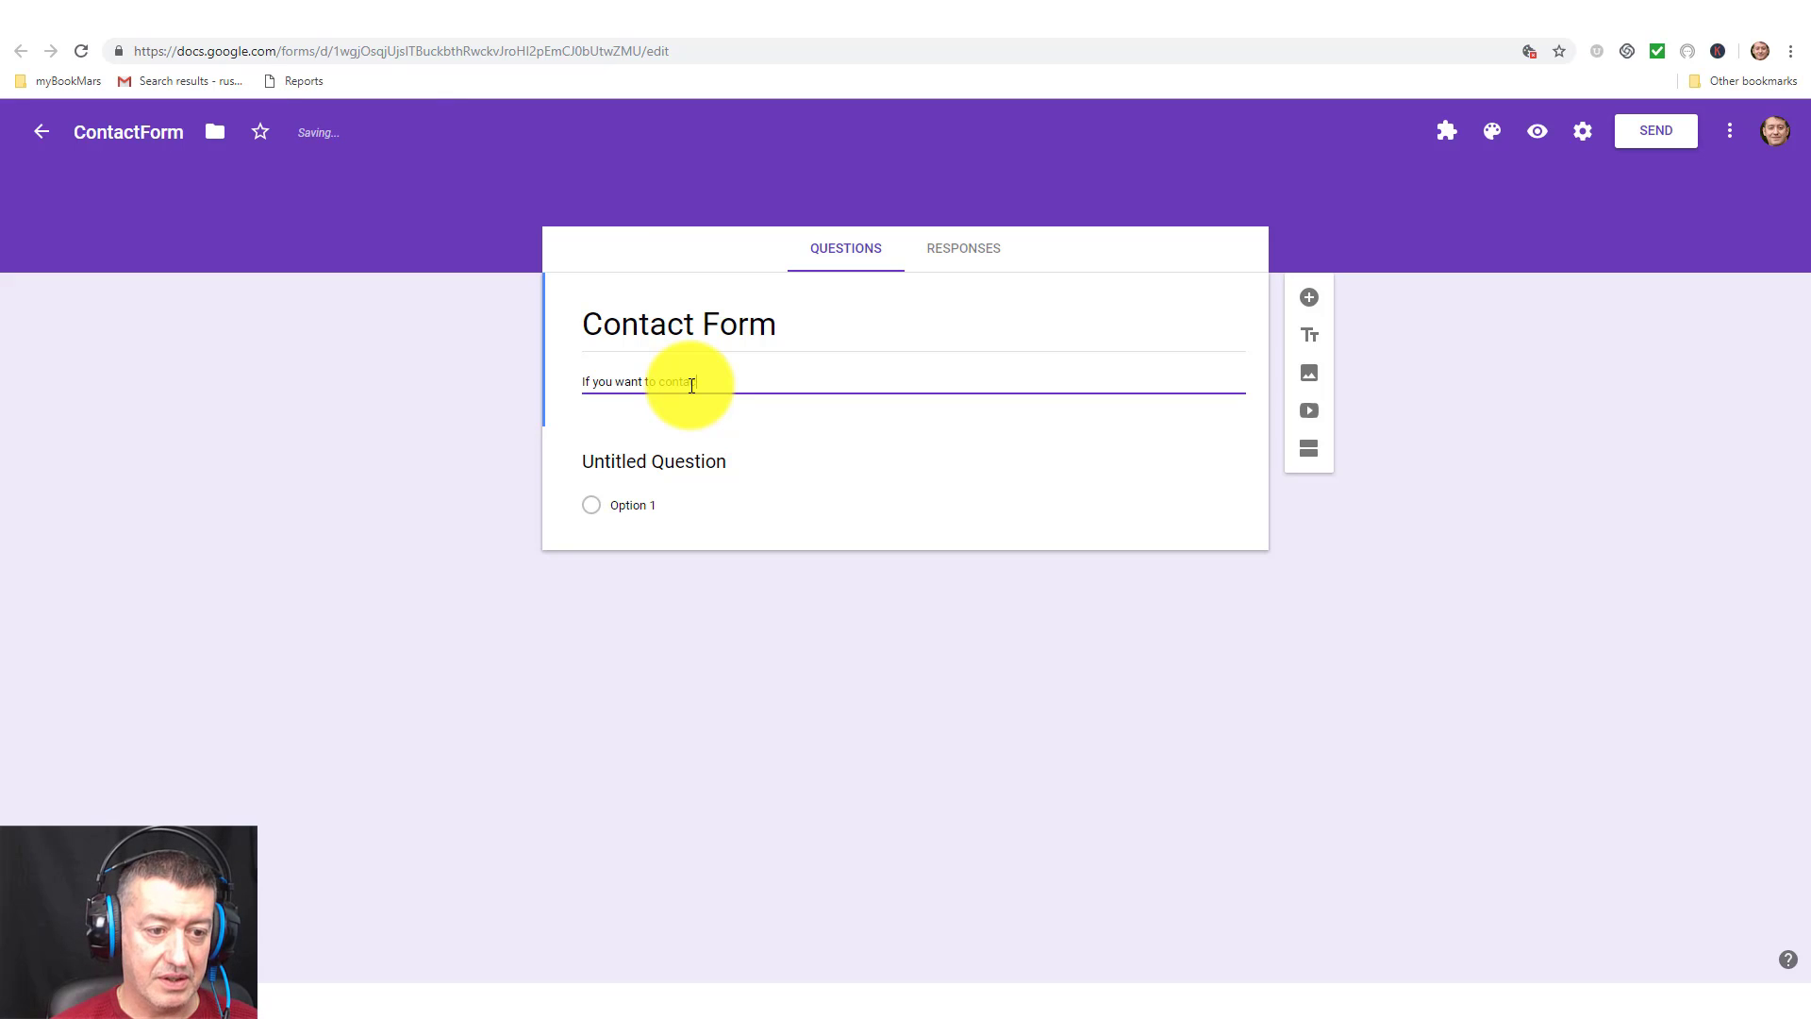
pyautogui.write('t Russell, ')
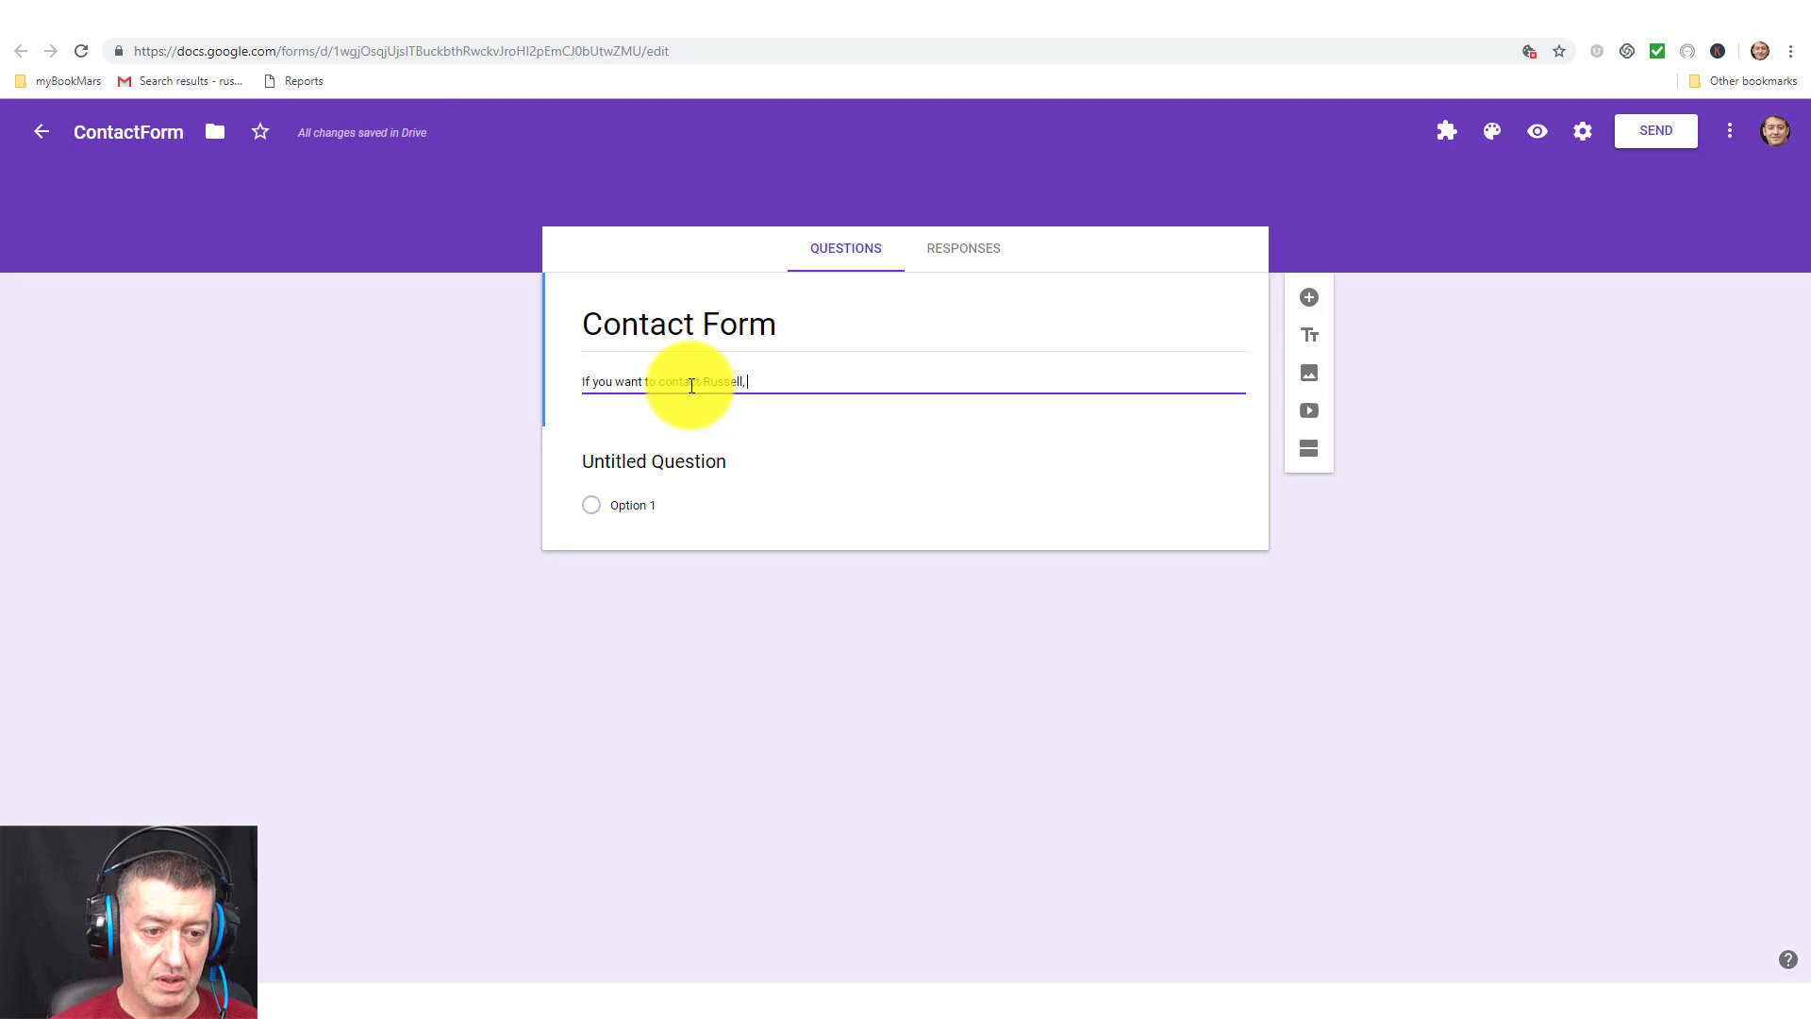
pyautogui.write('please complete th')
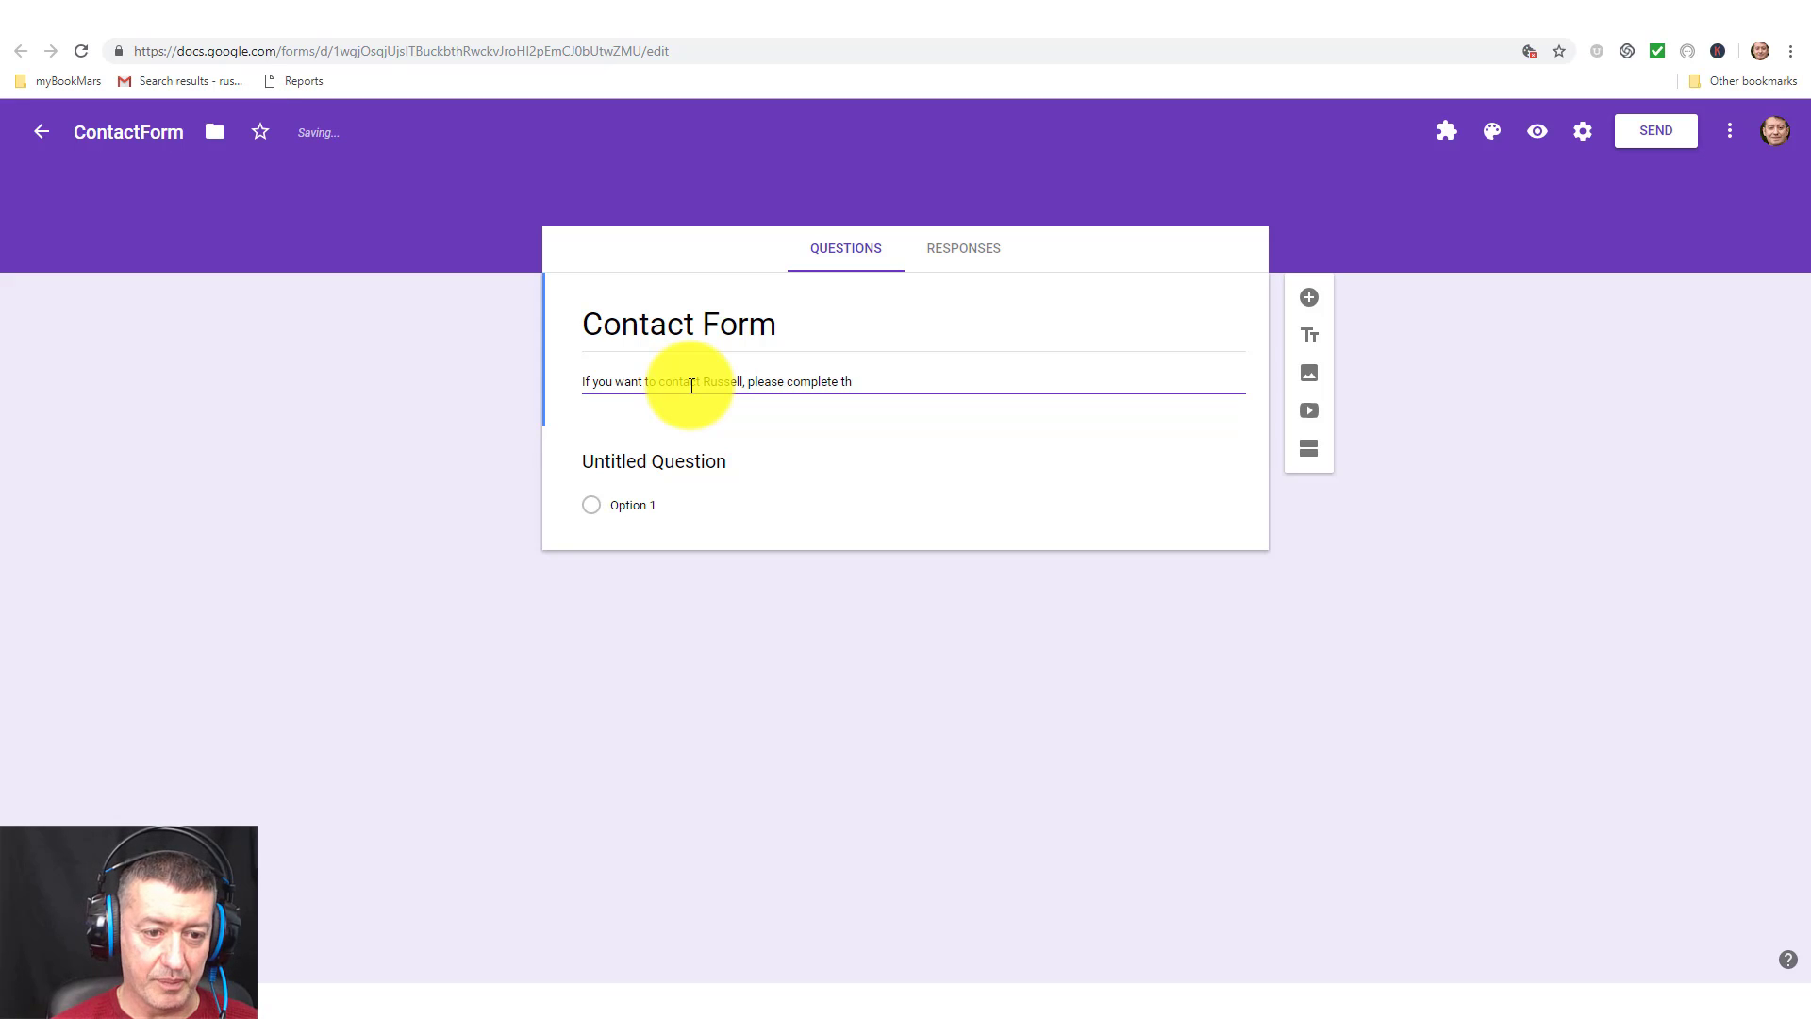
pyautogui.write('eiform')
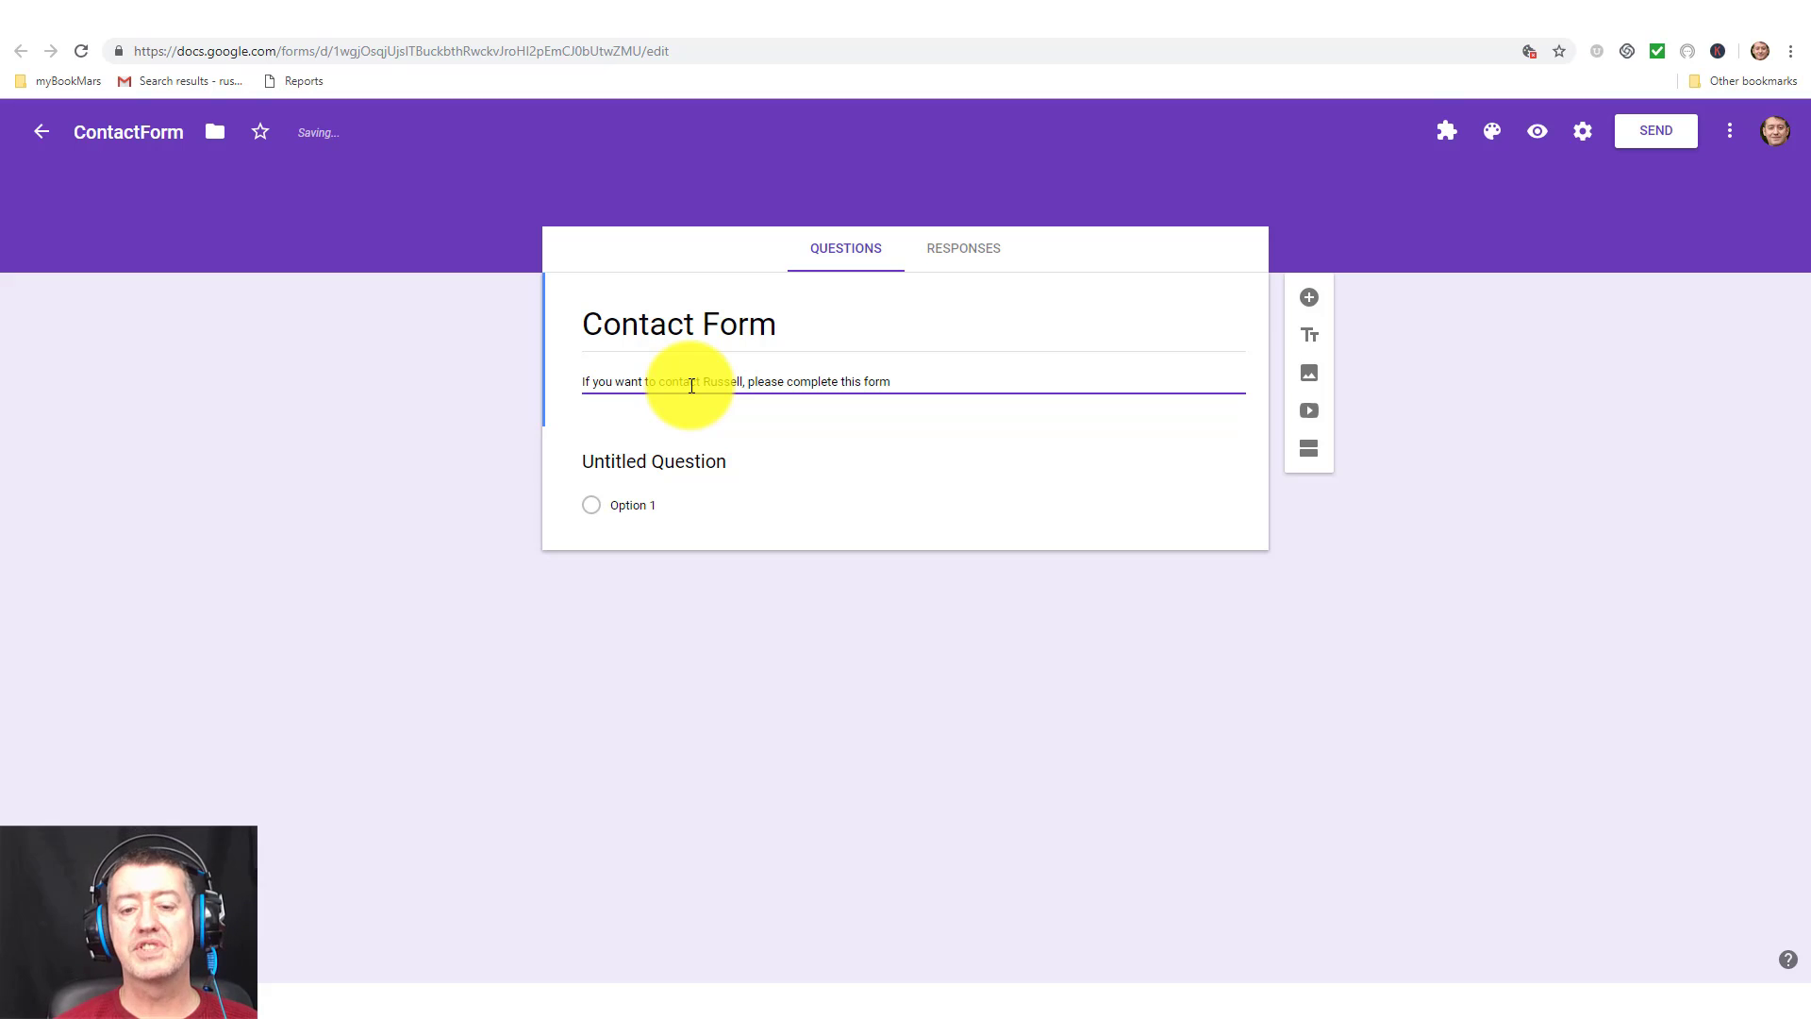
# Make the first question a Short answer titled 'Full name'.
pyautogui.click(729, 464)
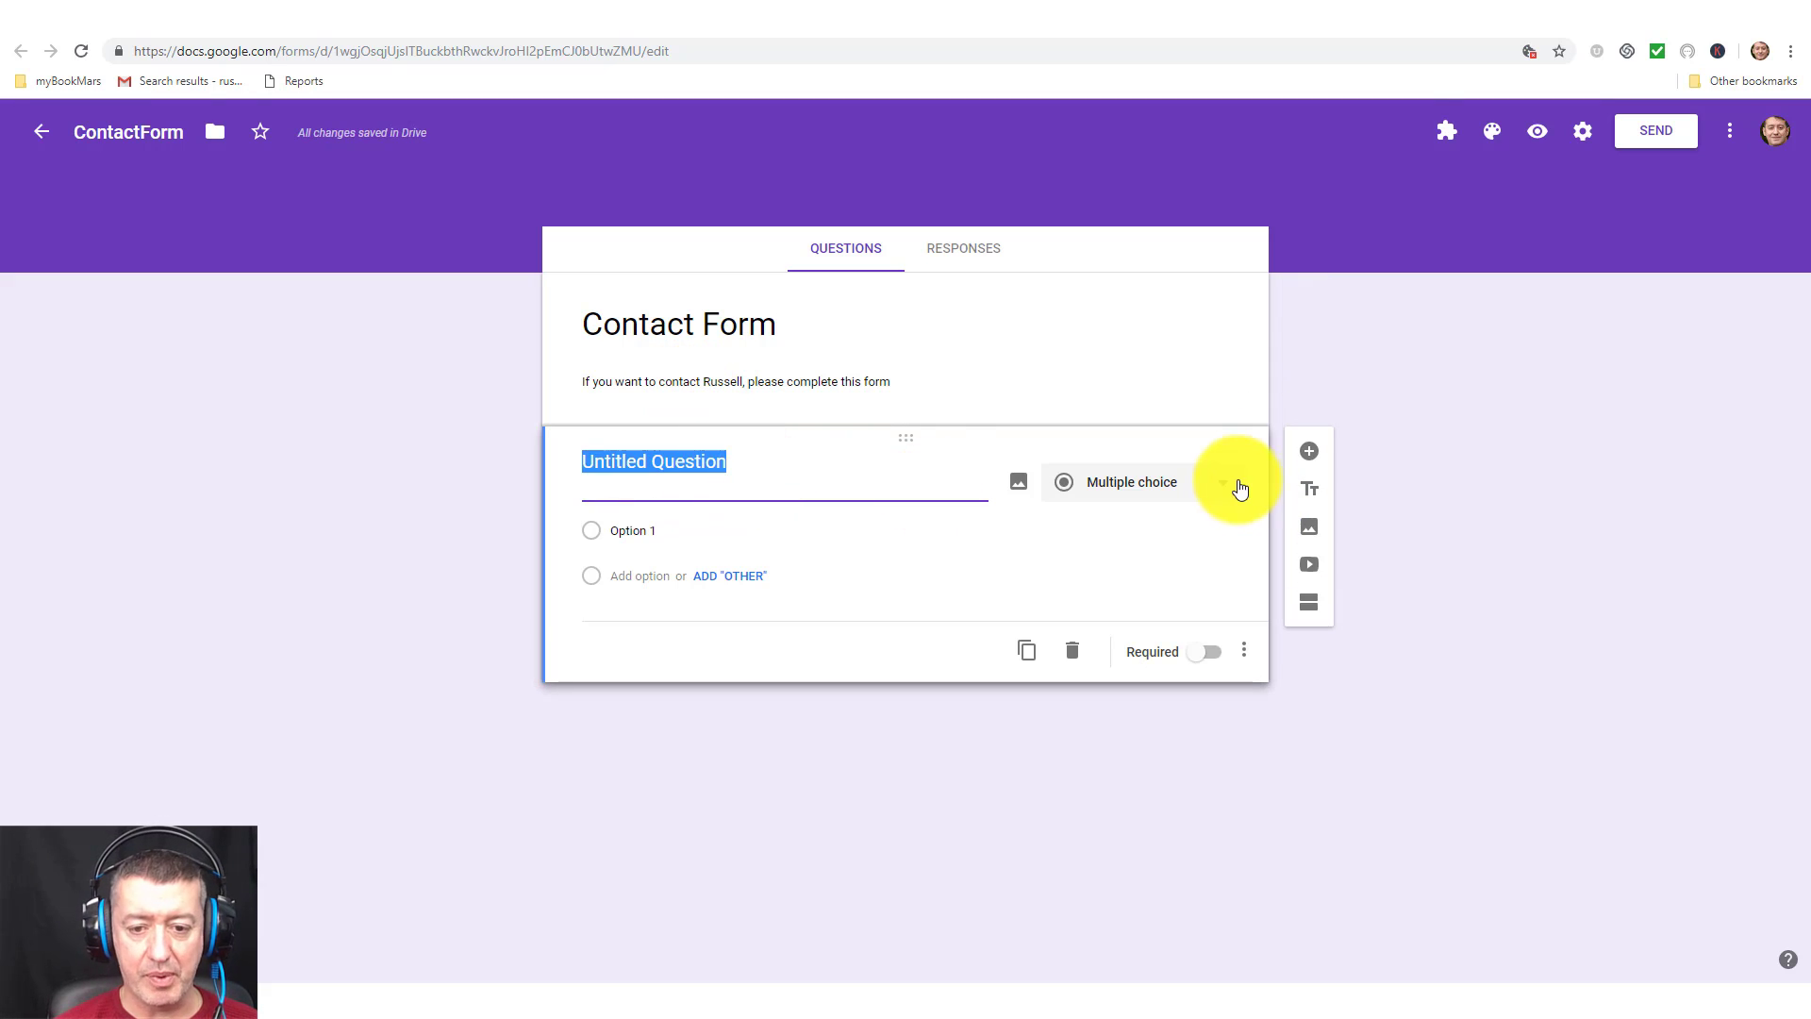
pyautogui.click(1228, 486)
pyautogui.click(1061, 378)
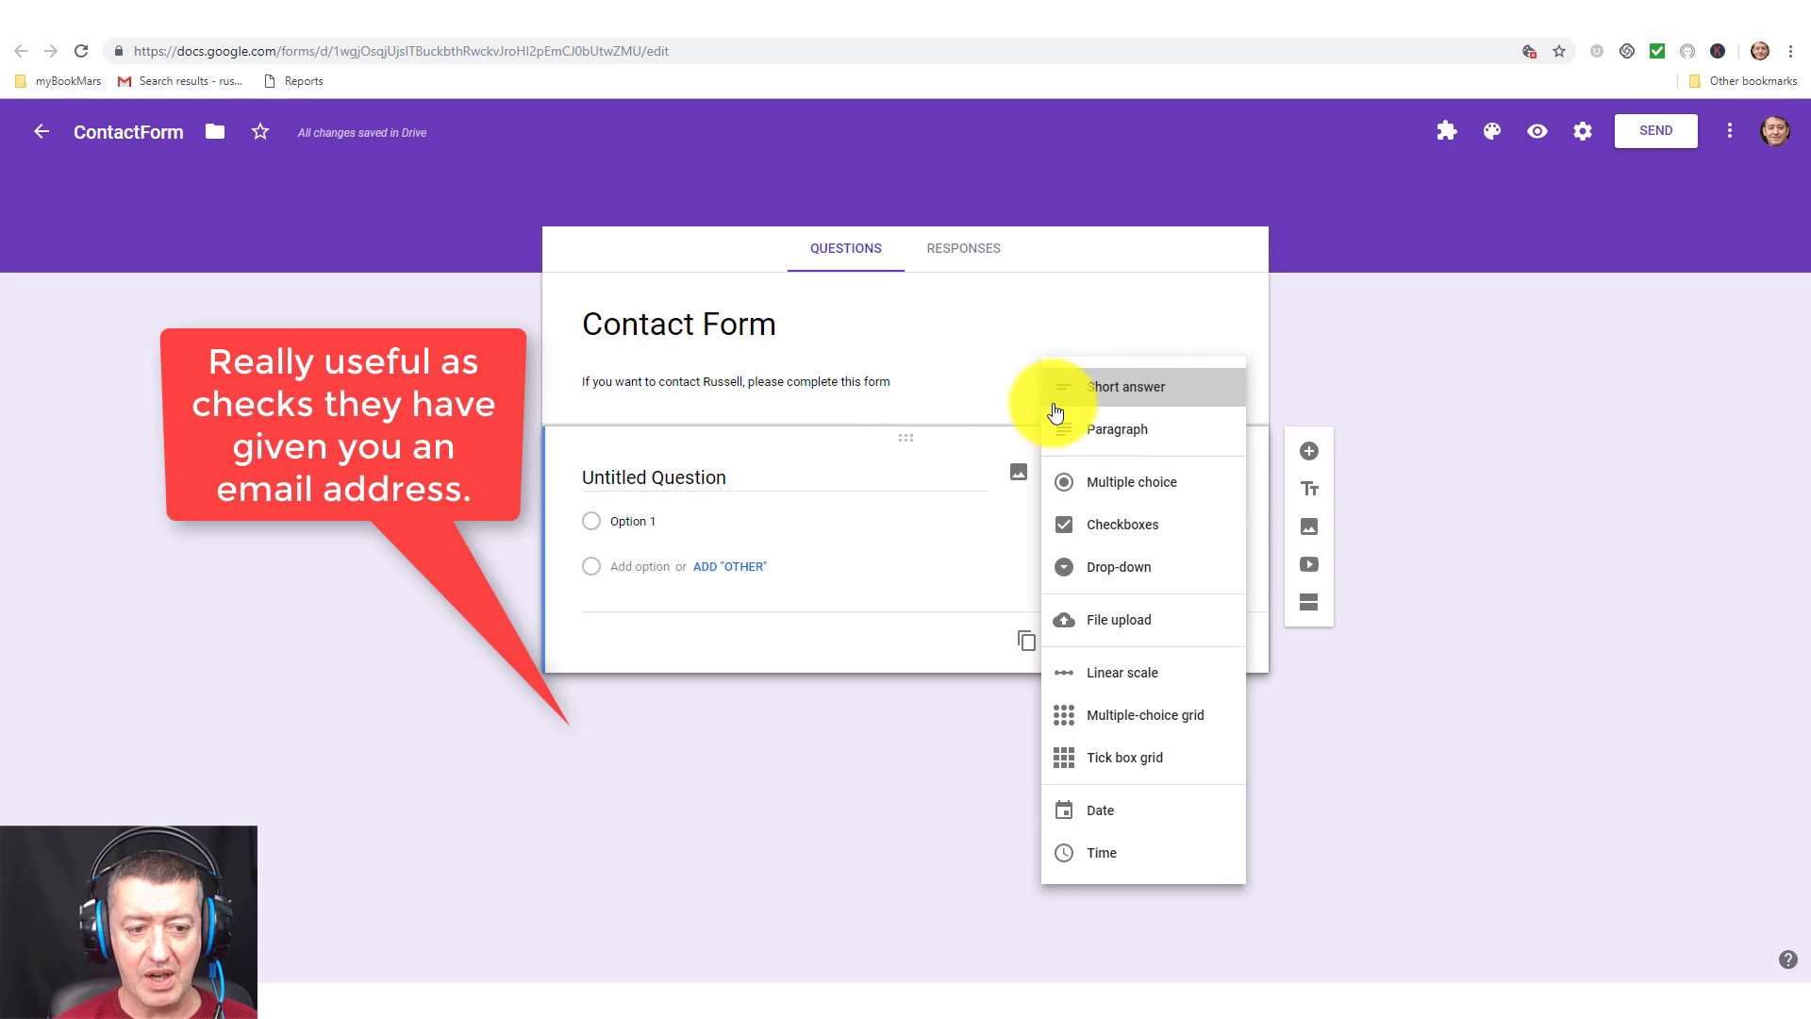
pyautogui.click(743, 471)
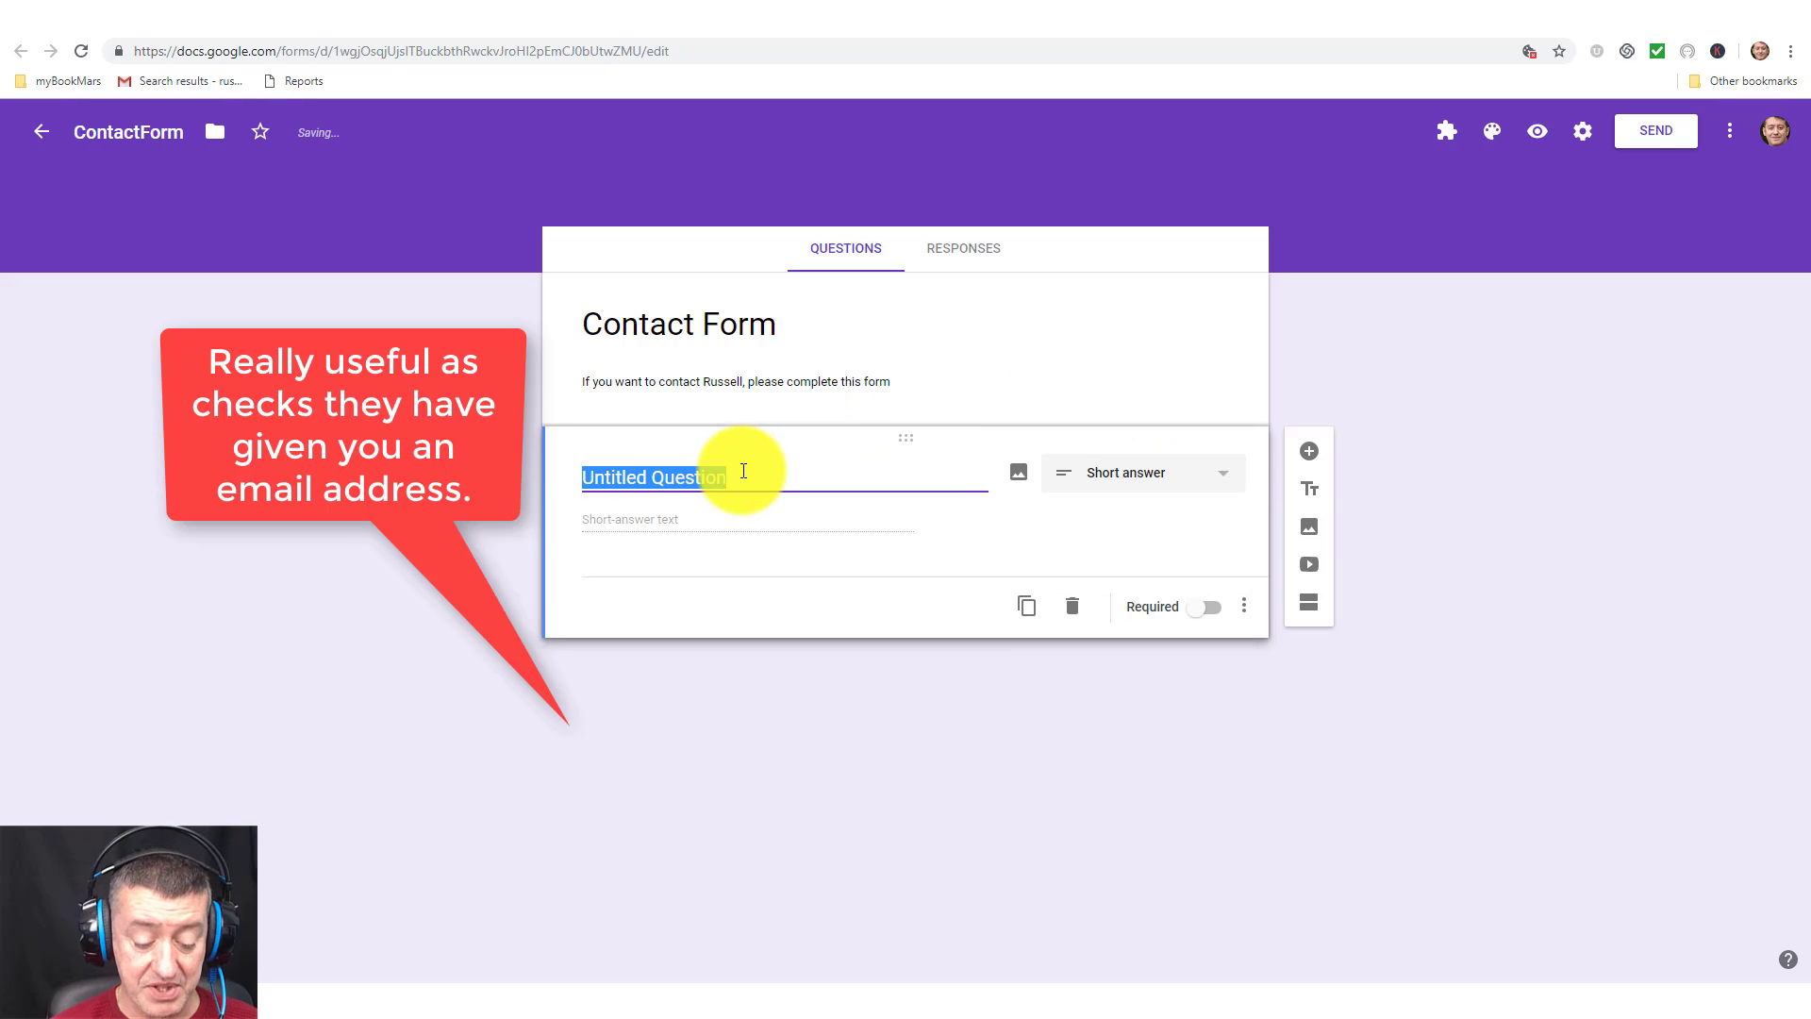
pyautogui.write('D')
pyautogui.press('BackSpace')
pyautogui.write('Fyu')
pyautogui.press('BackSpace')
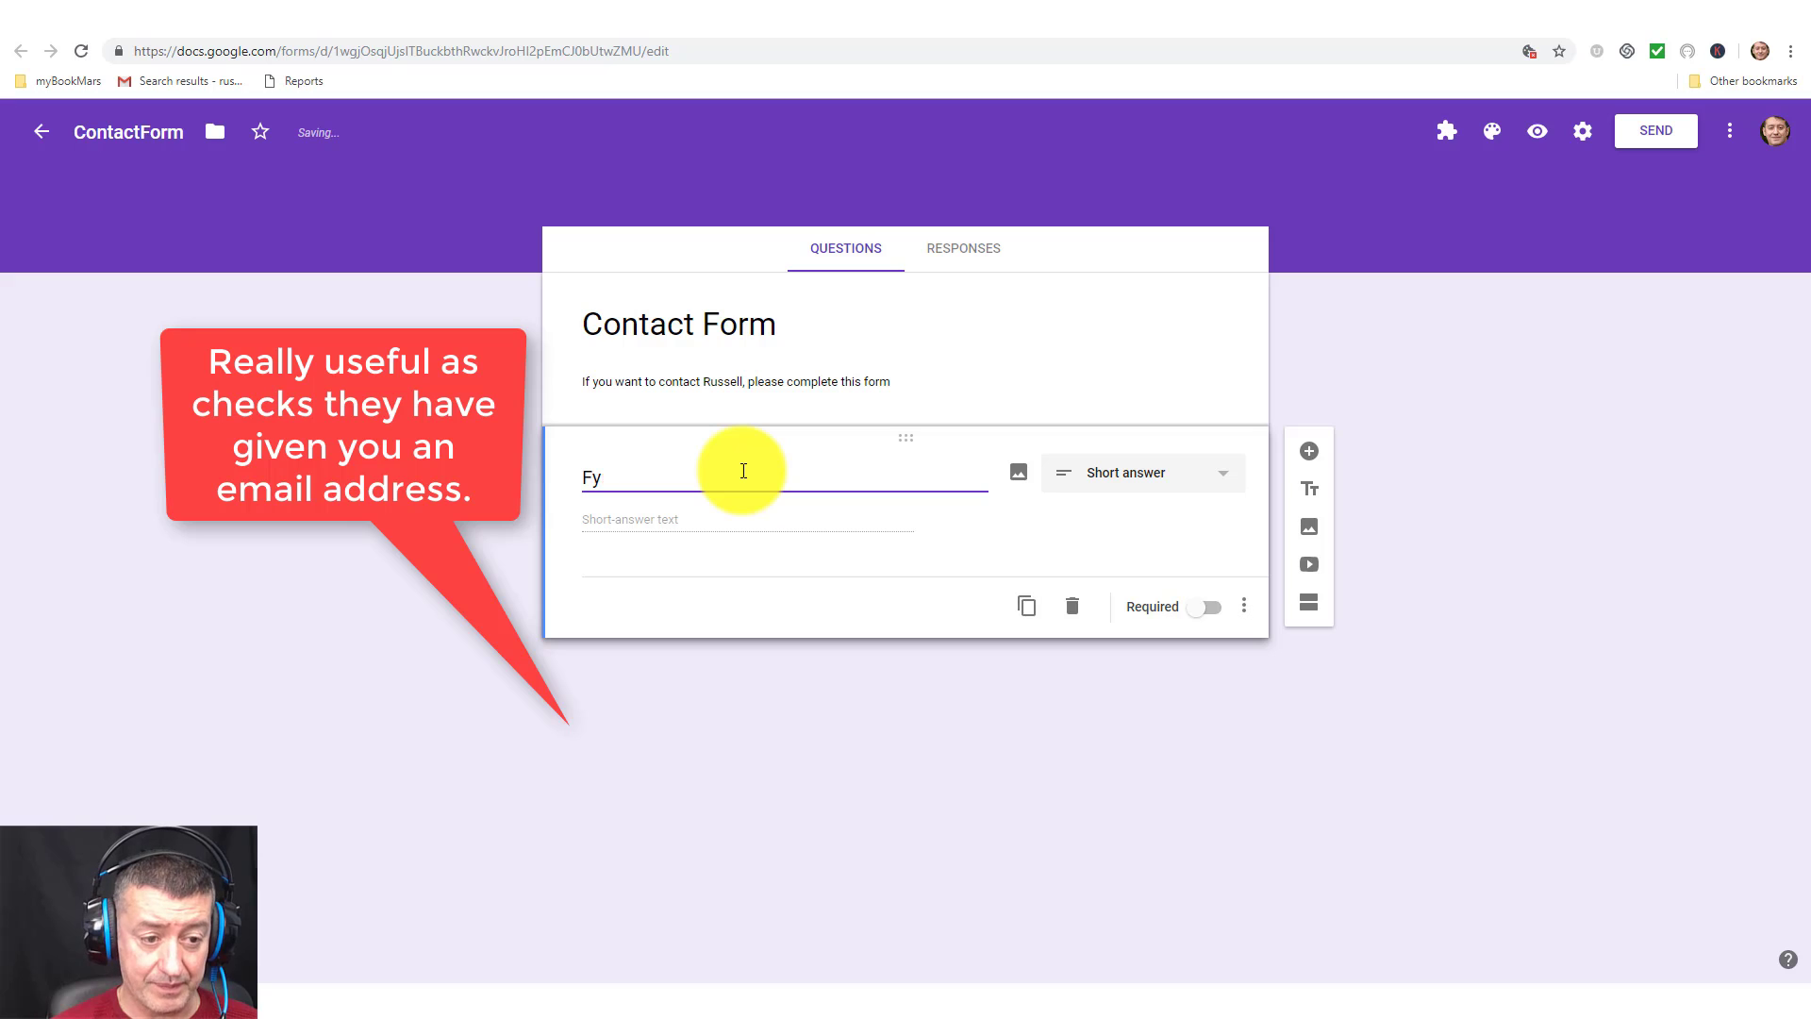
pyautogui.press('BackSpace')
pyautogui.write('ull name')
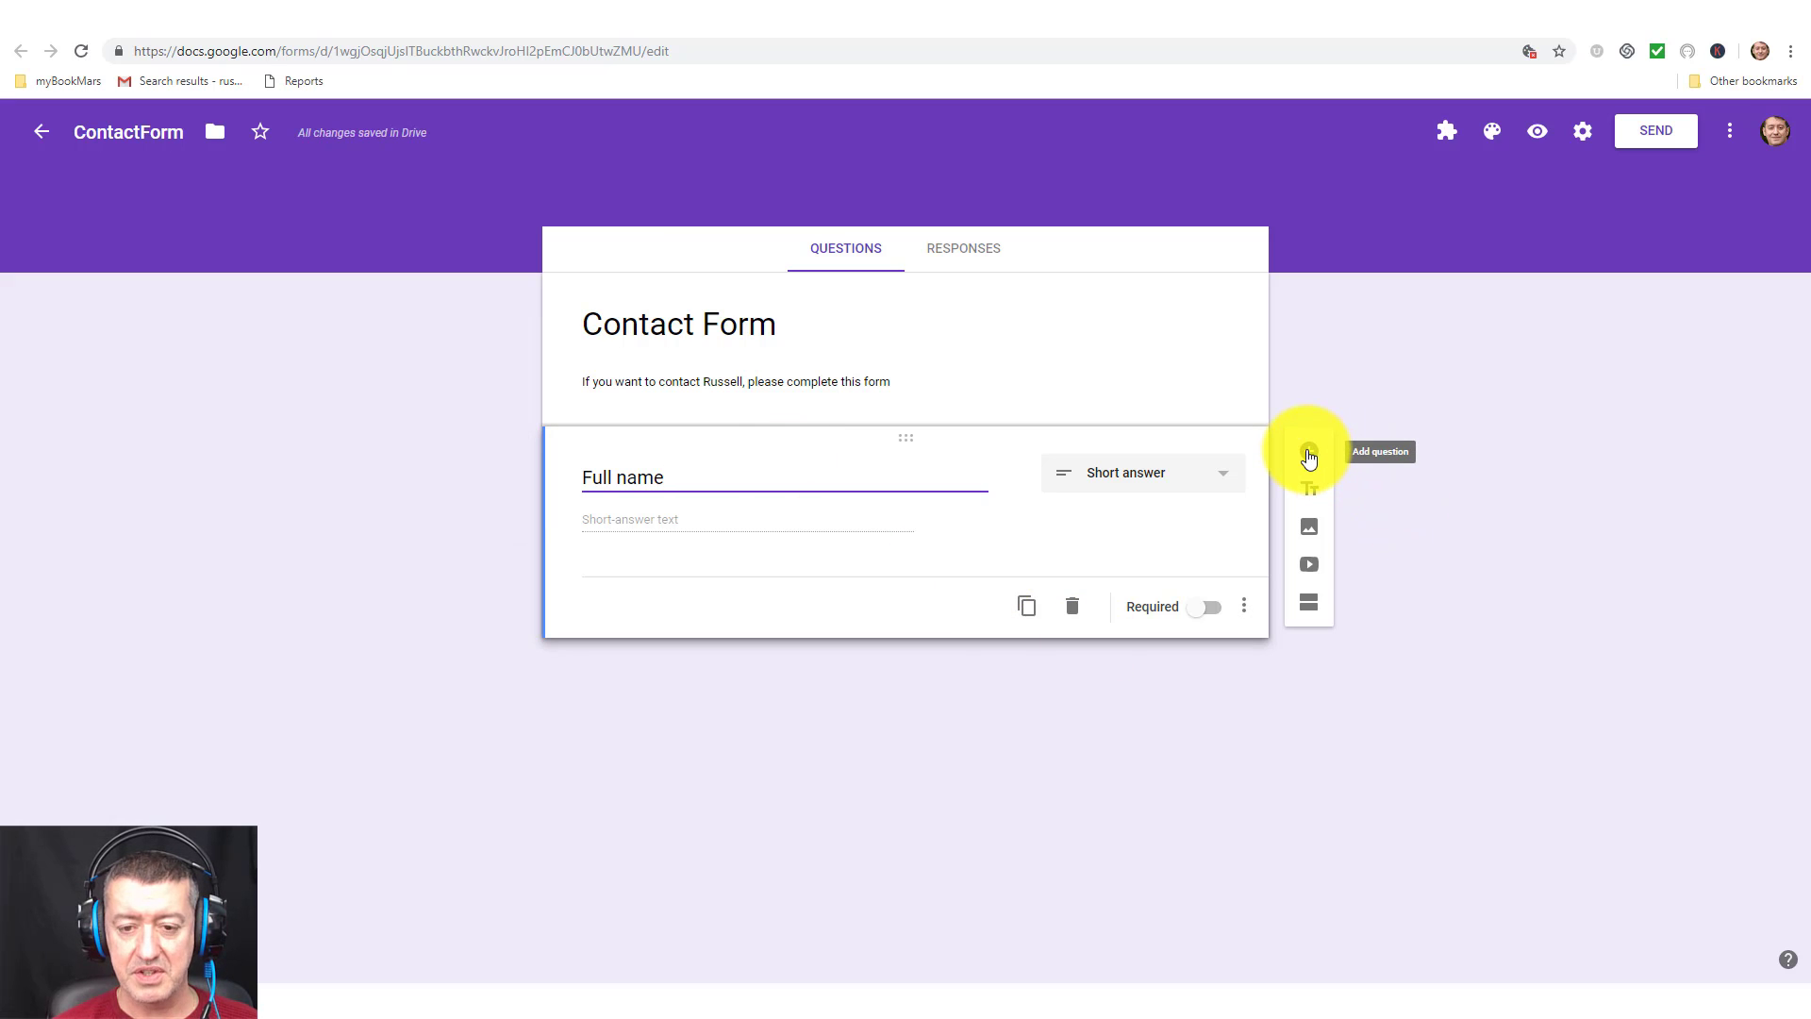
# Add a short-answer 'Email' question and mark both Full name and Email required.
pyautogui.click(1309, 456)
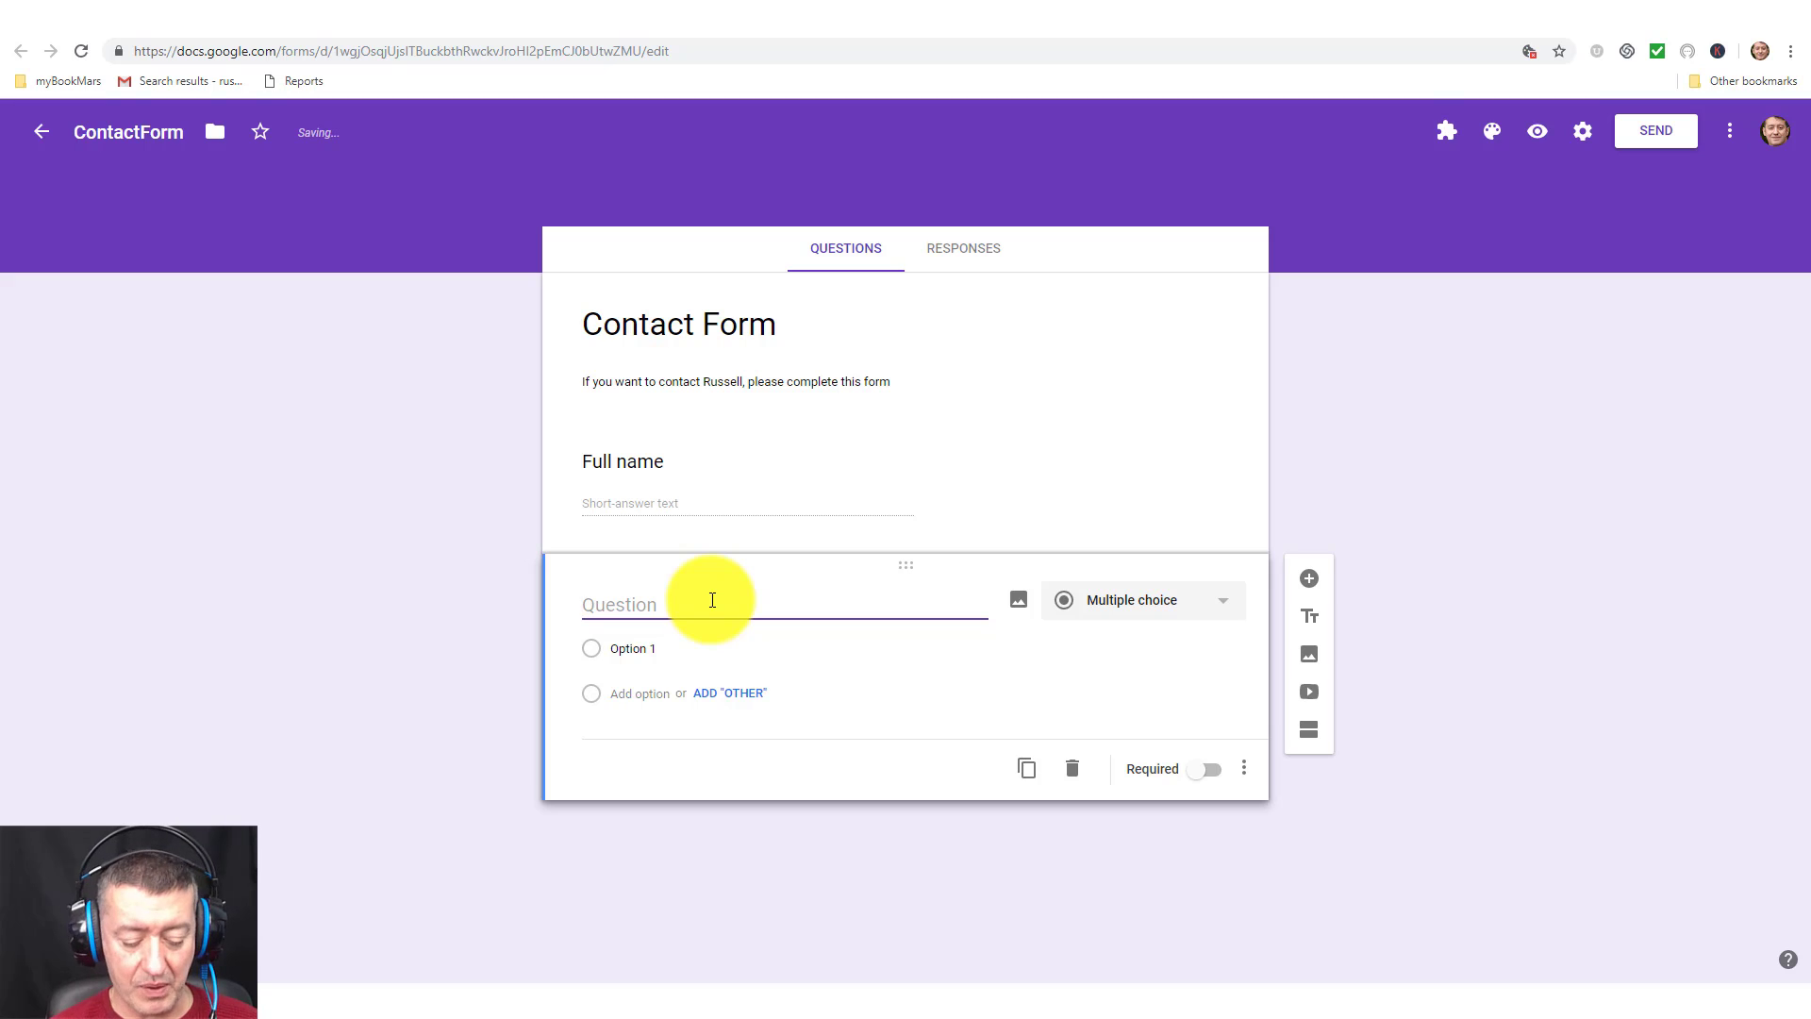
pyautogui.write('Email')
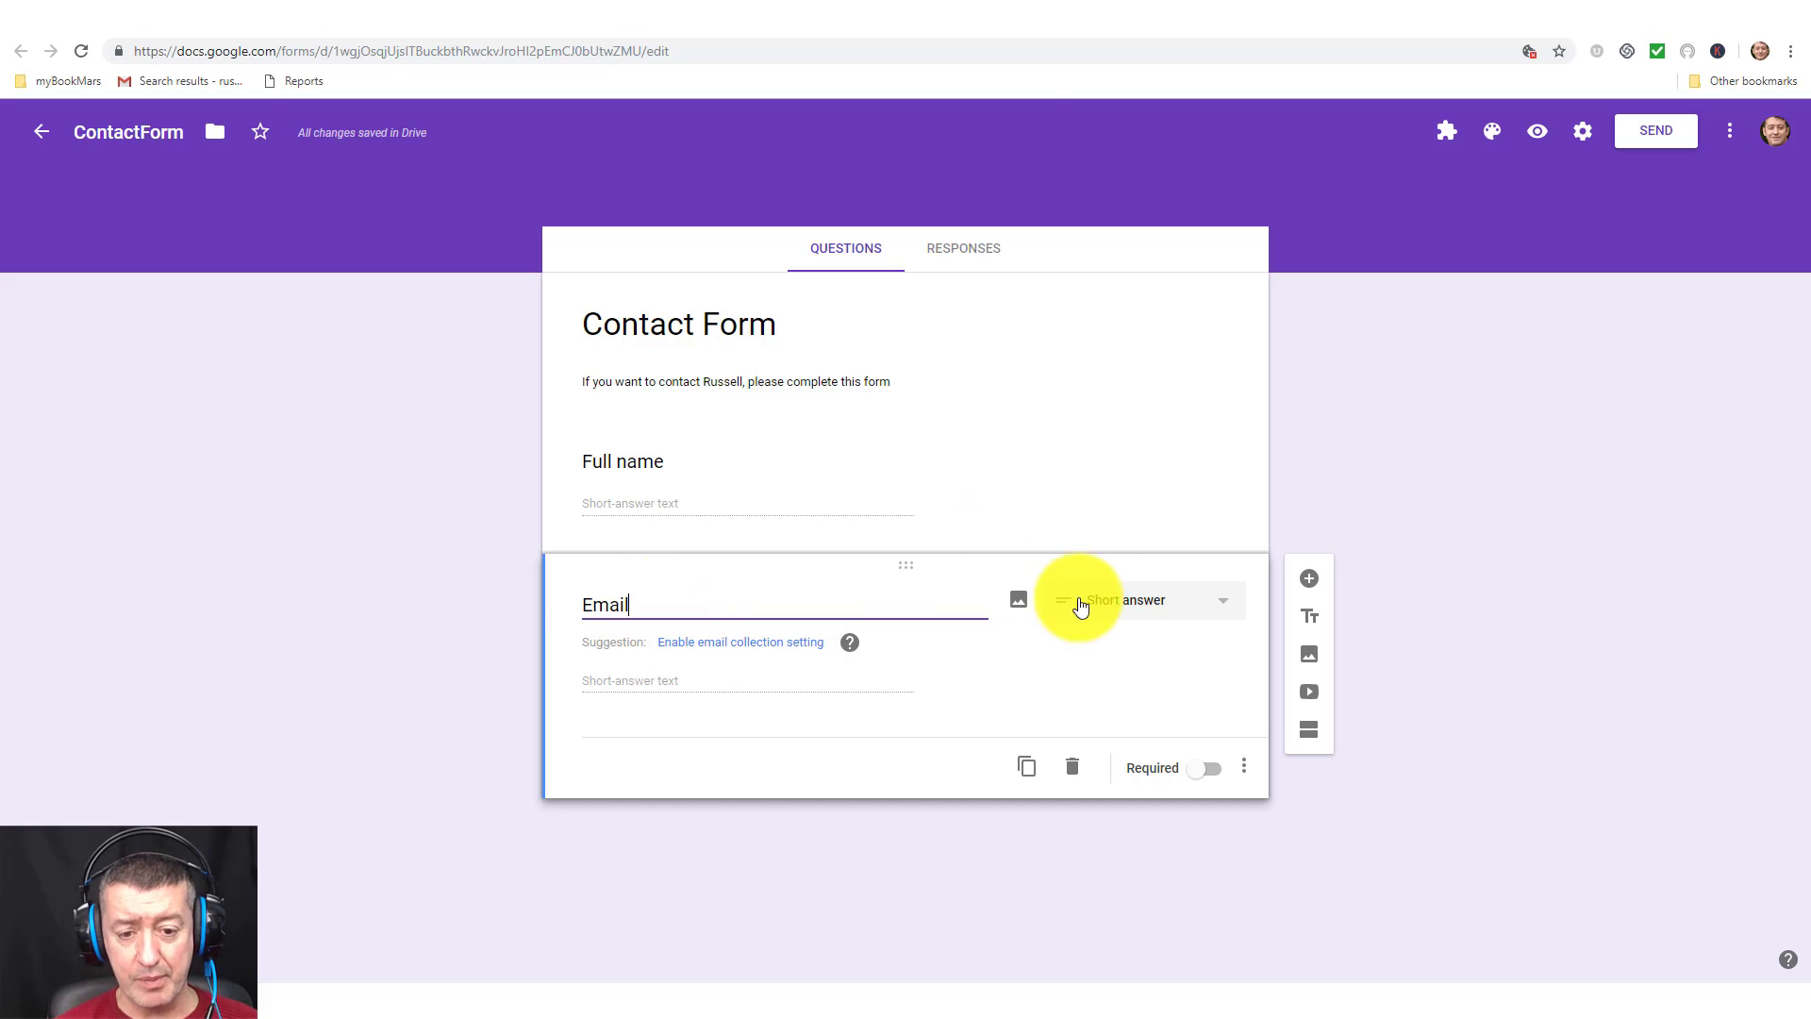
pyautogui.click(1221, 608)
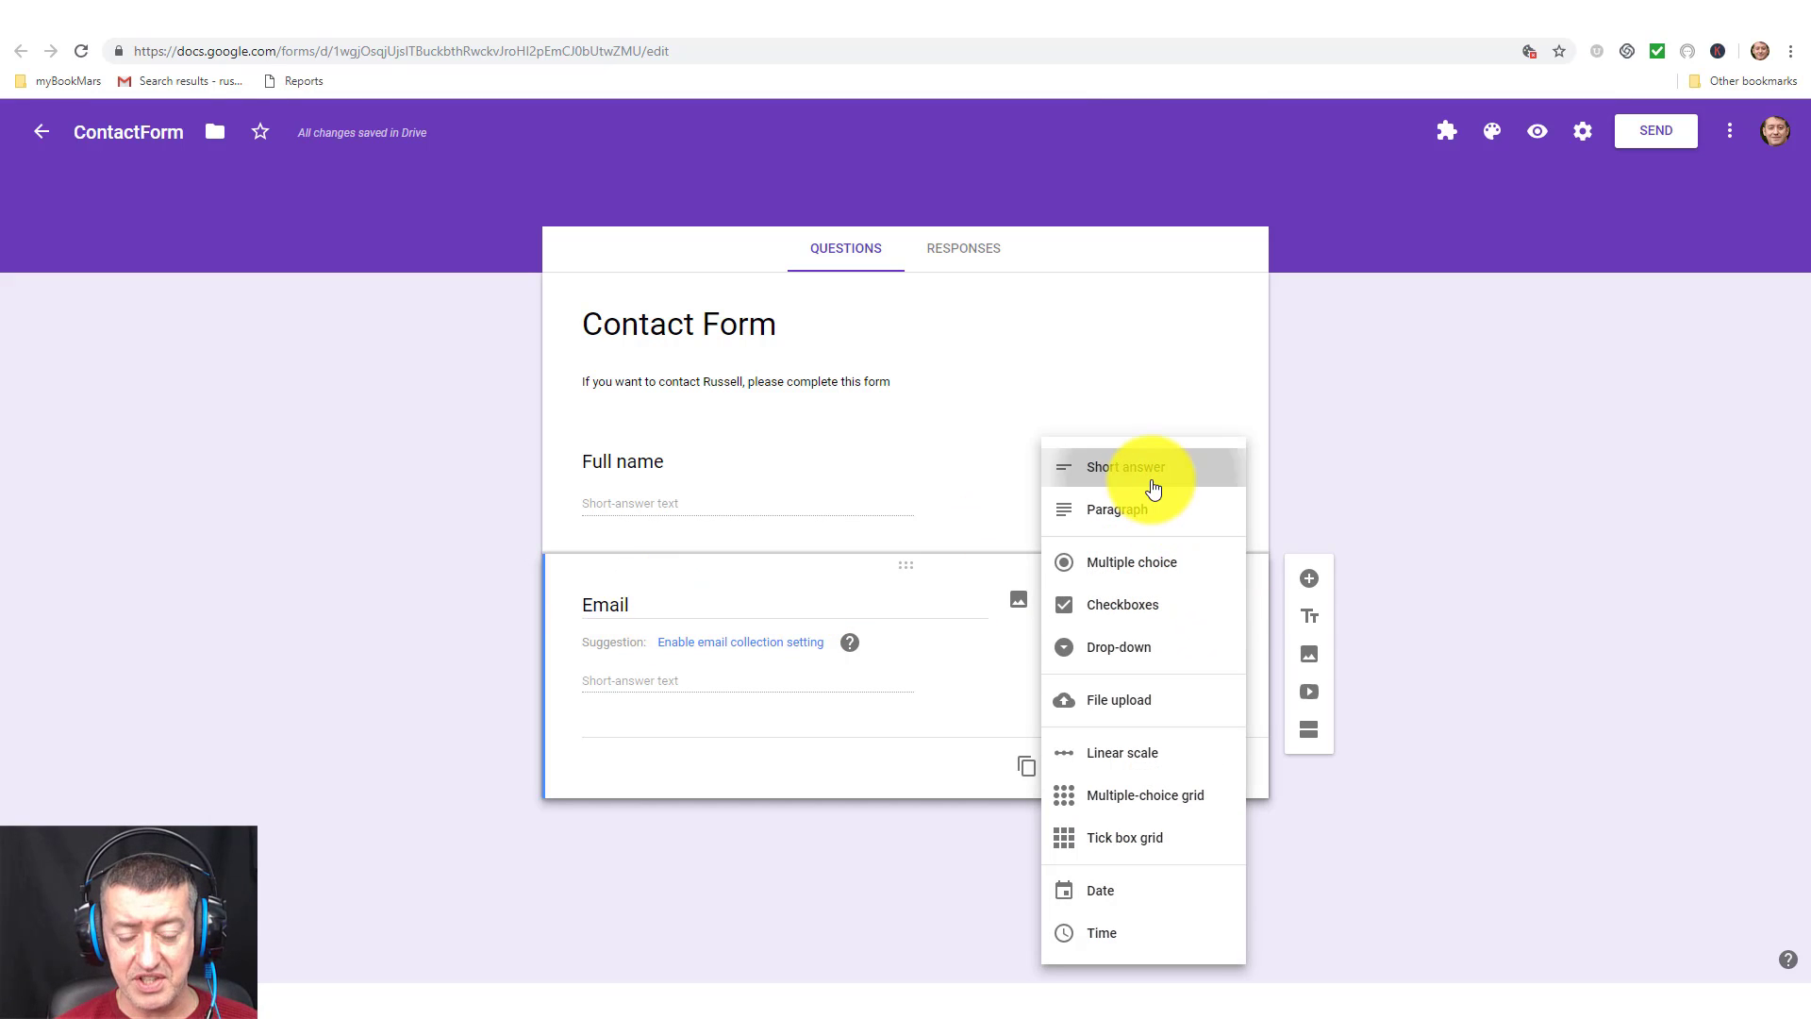
pyautogui.click(1152, 479)
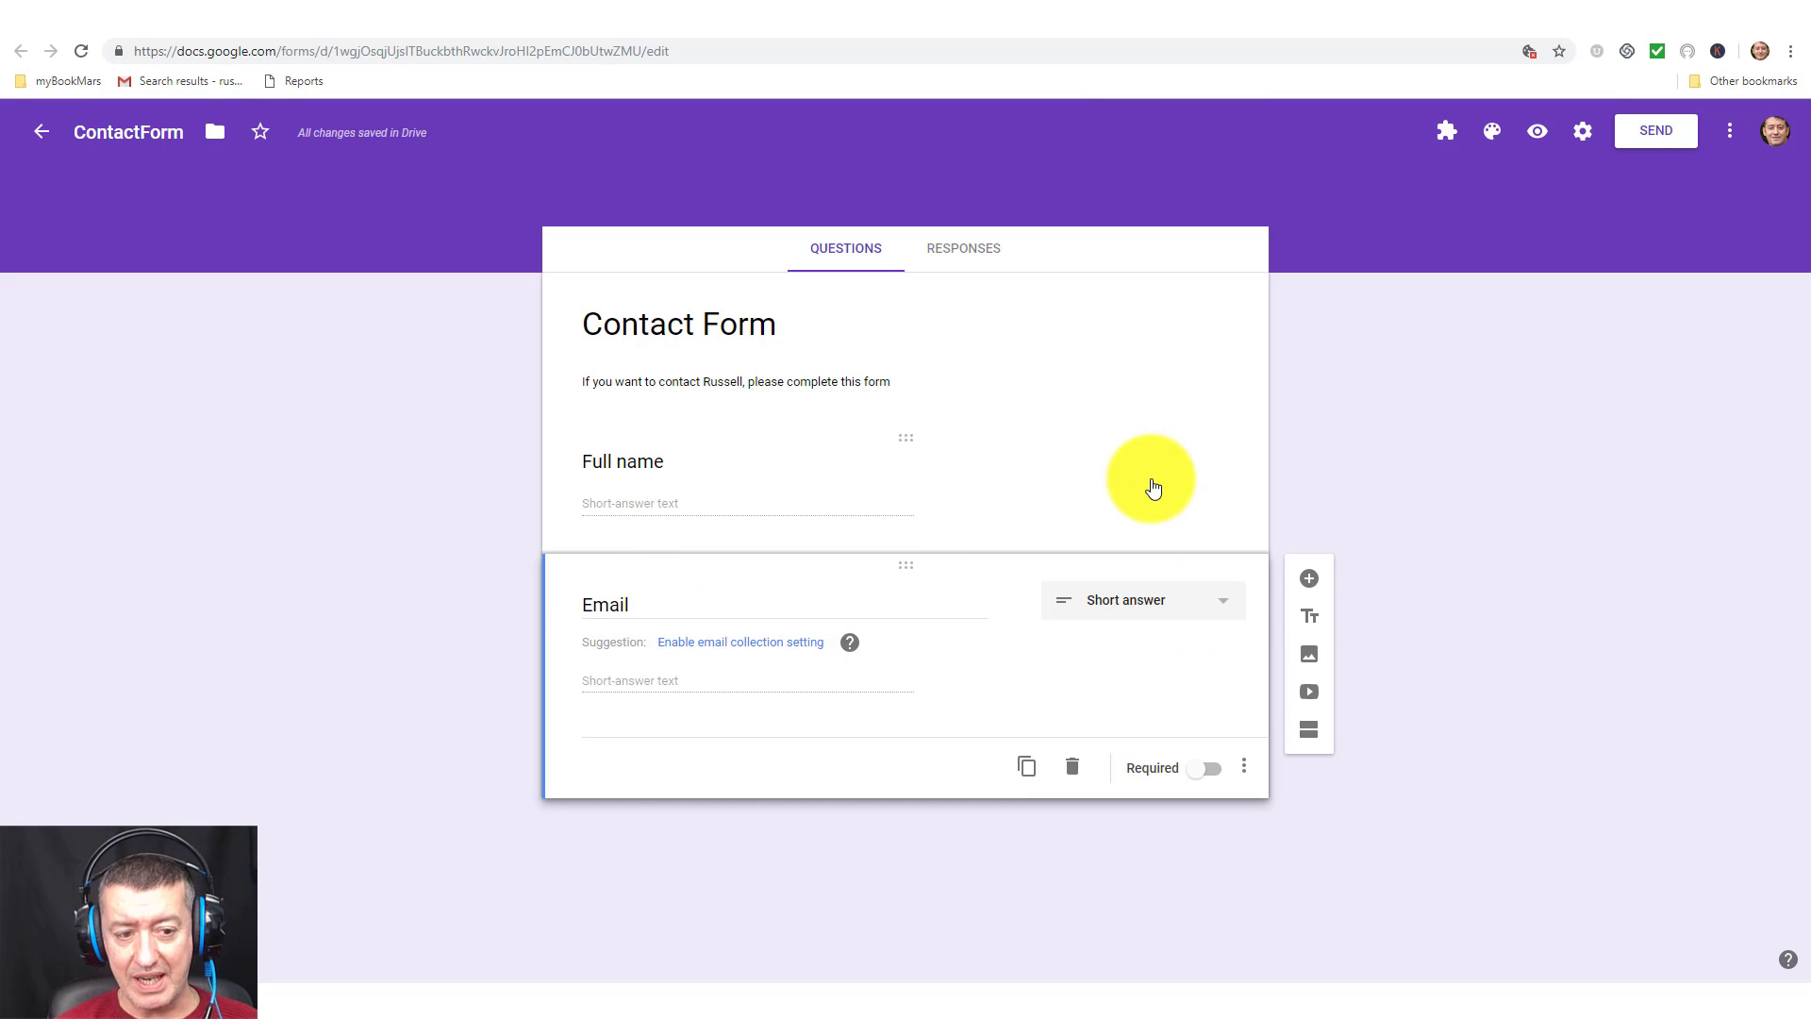
pyautogui.click(789, 459)
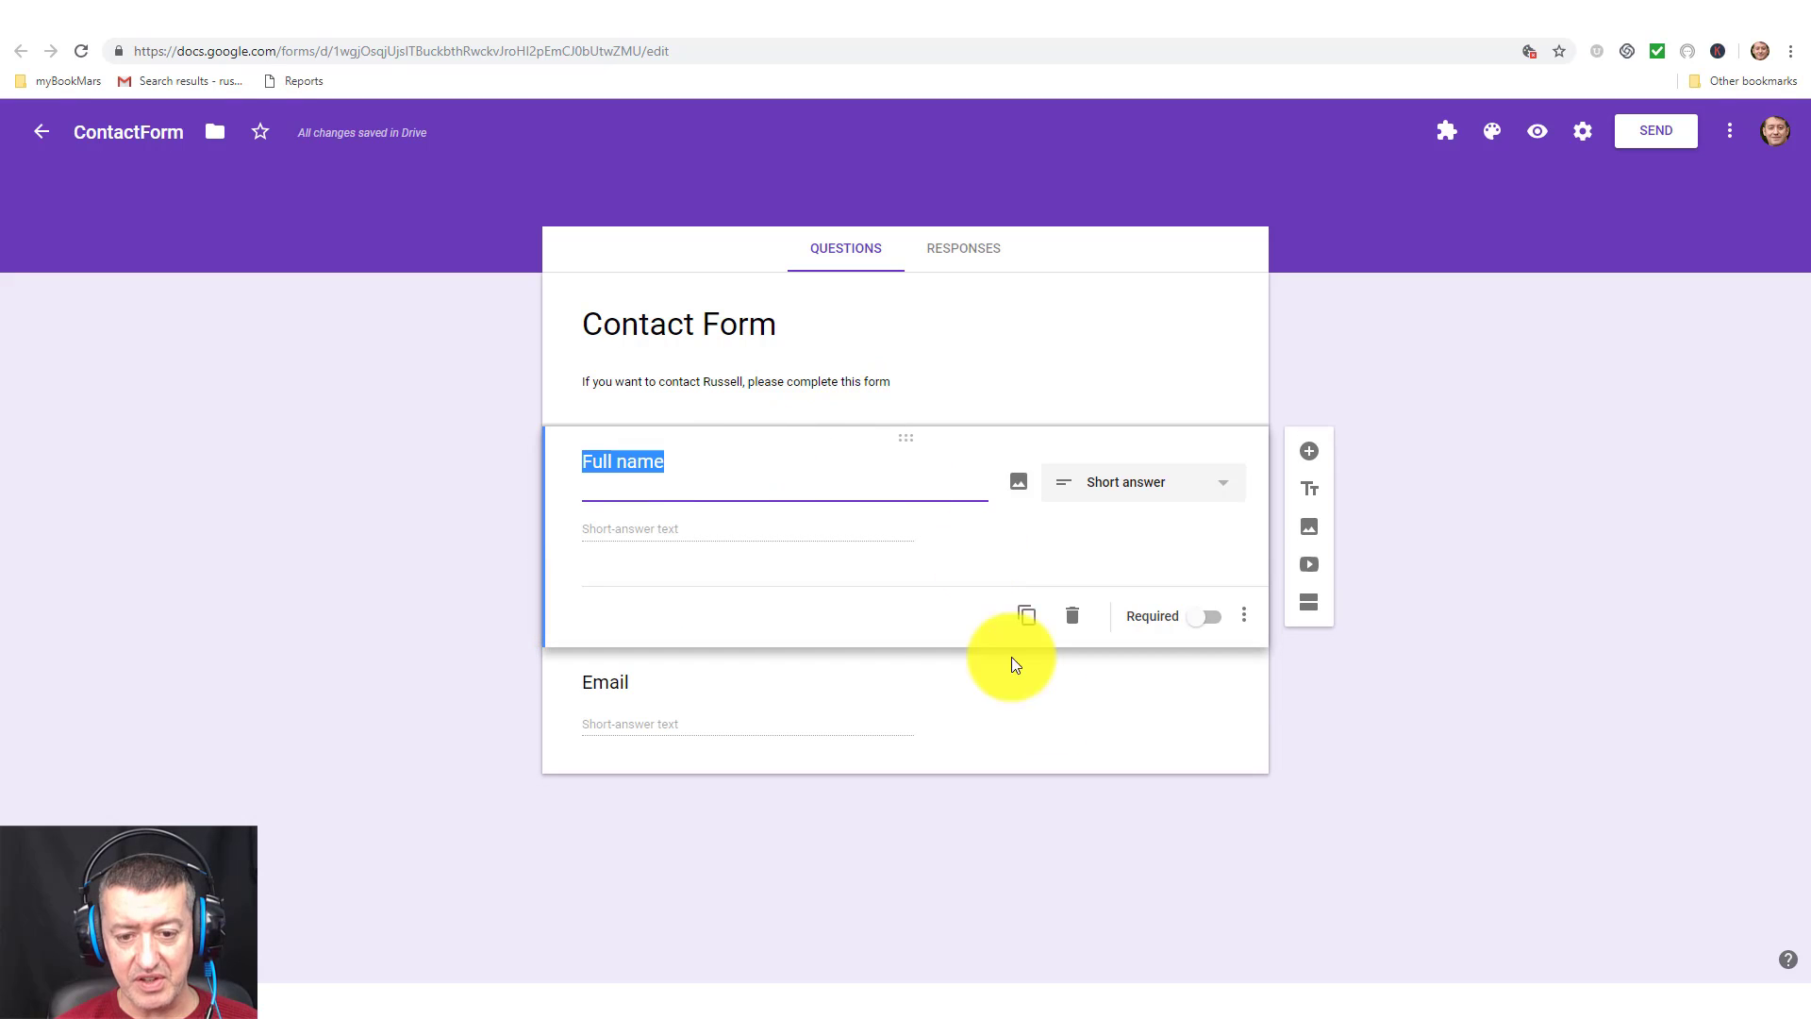
pyautogui.click(1208, 616)
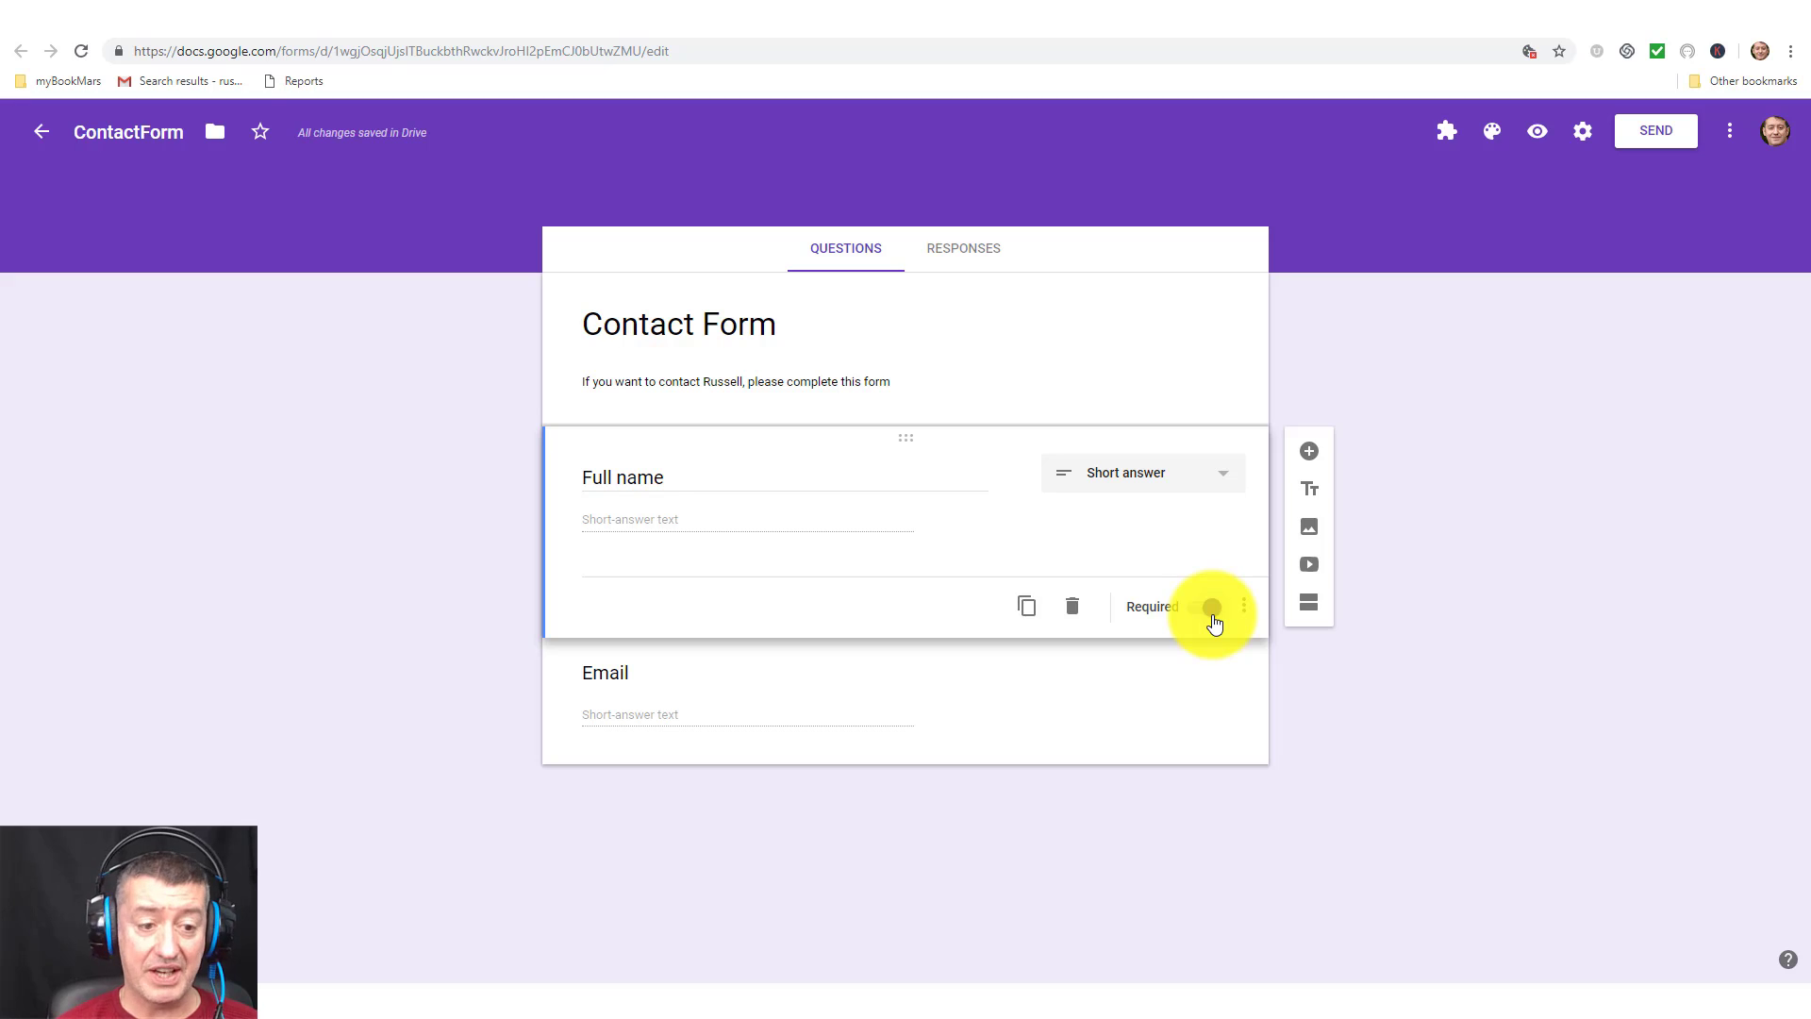
pyautogui.click(1026, 736)
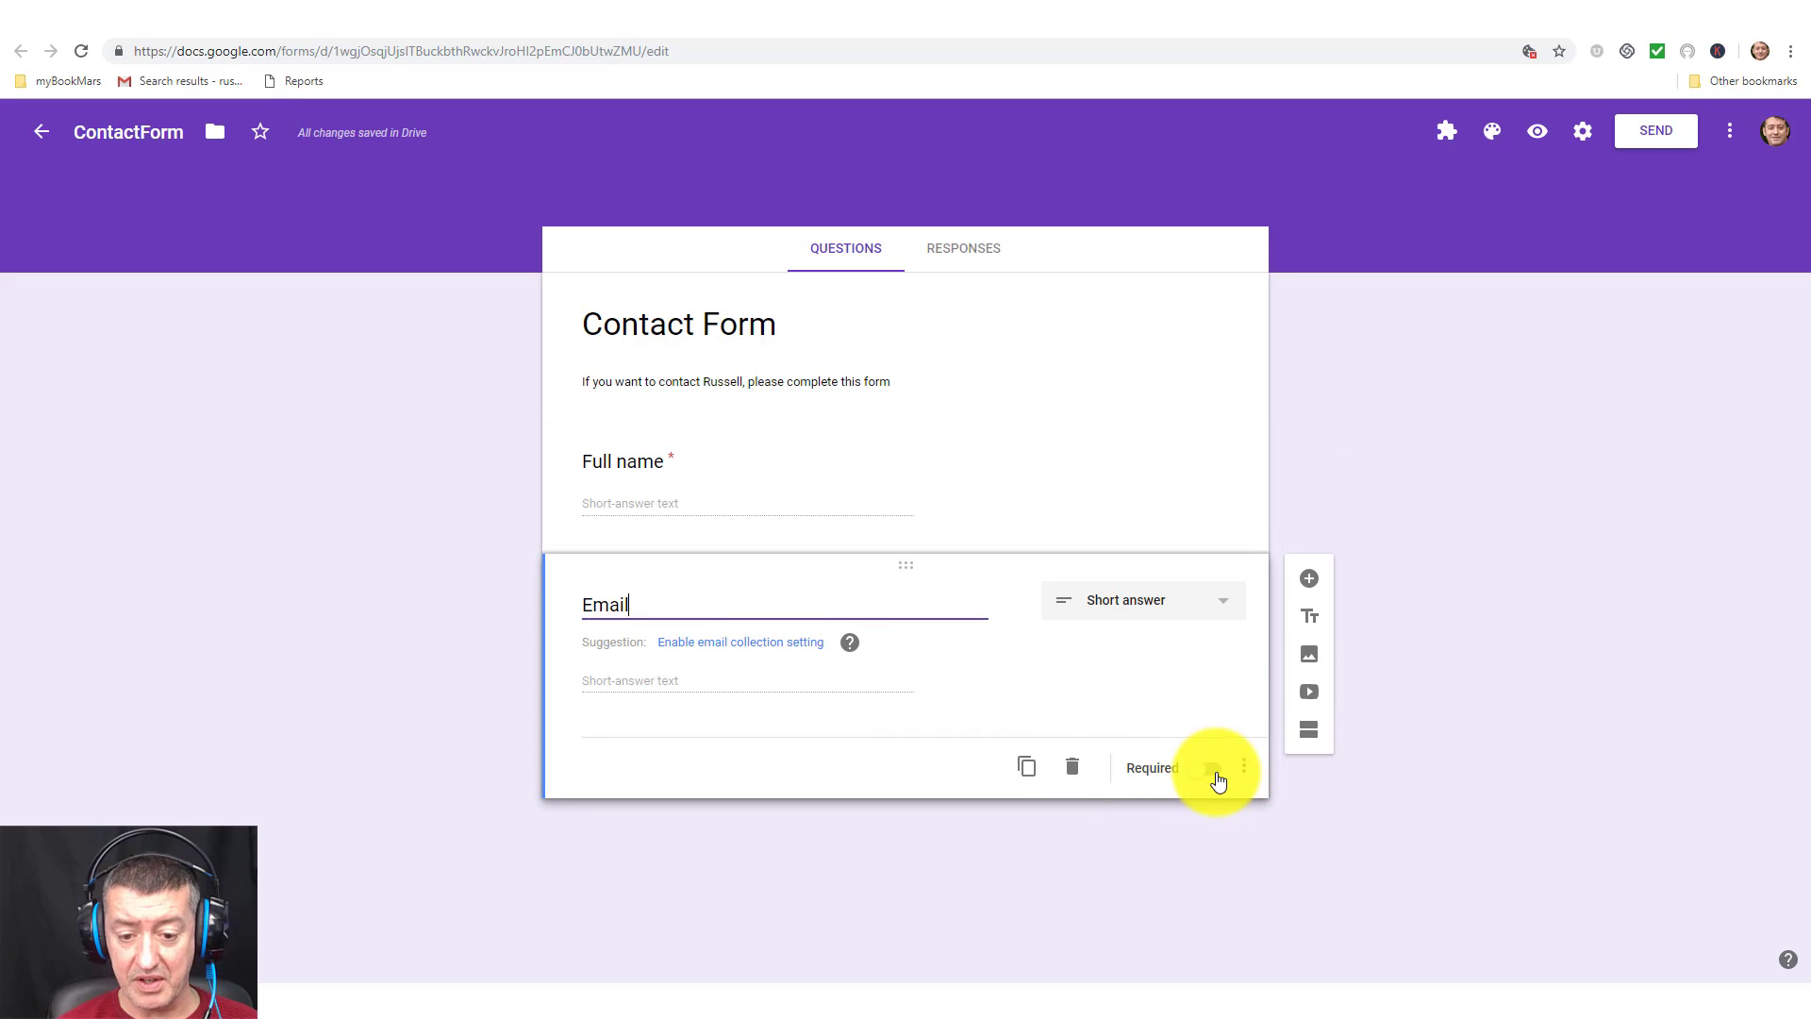
pyautogui.click(1215, 772)
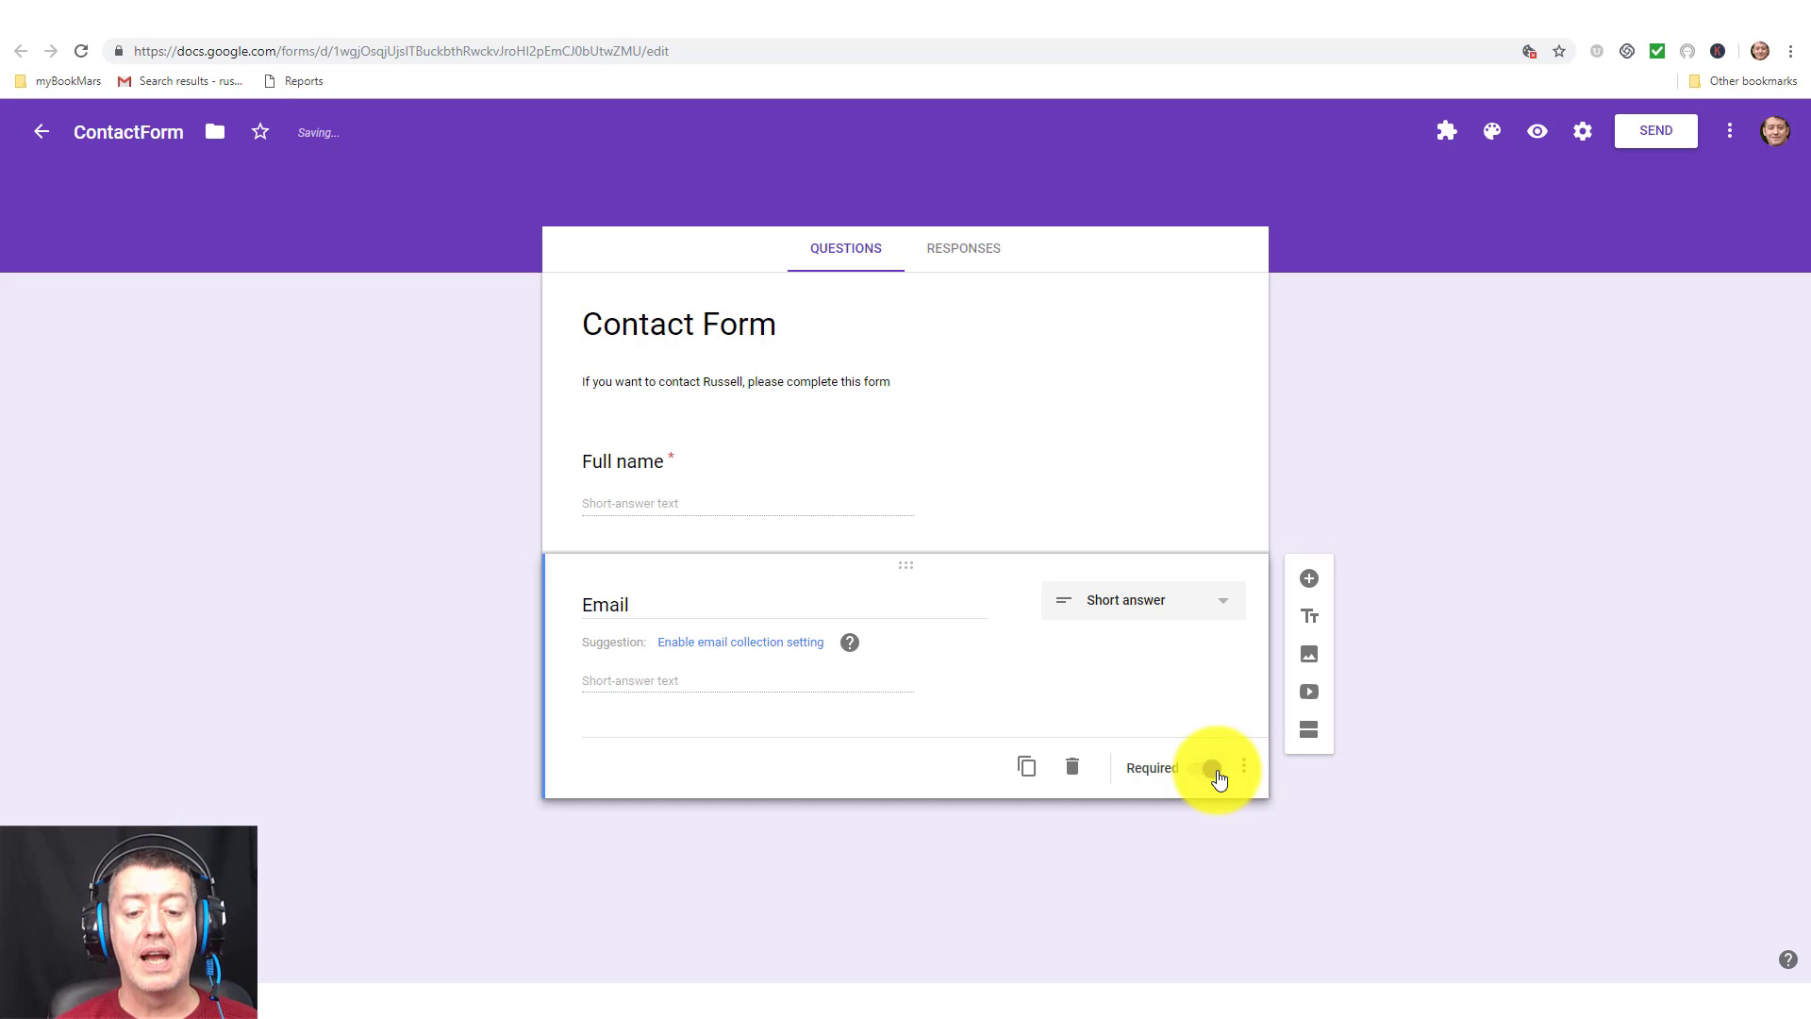
# Validate Email answers as Text > Email address, then add a new question below it.
pyautogui.click(1244, 766)
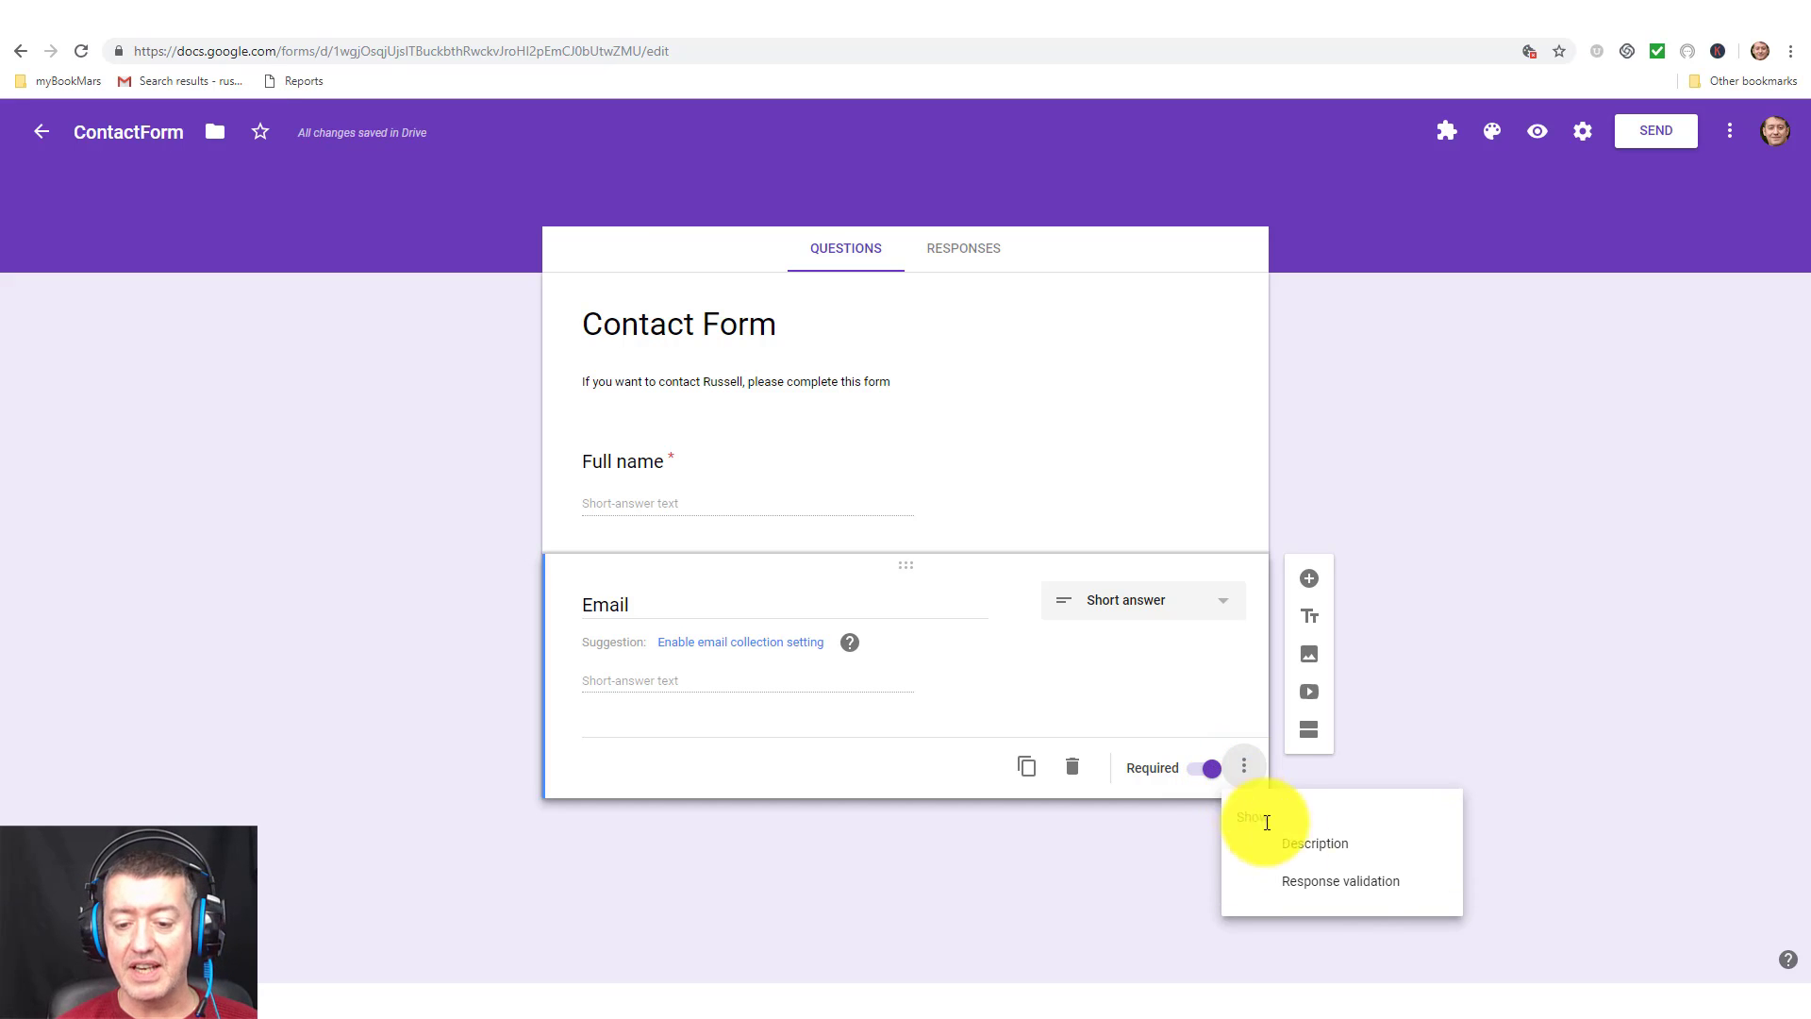
pyautogui.click(1336, 883)
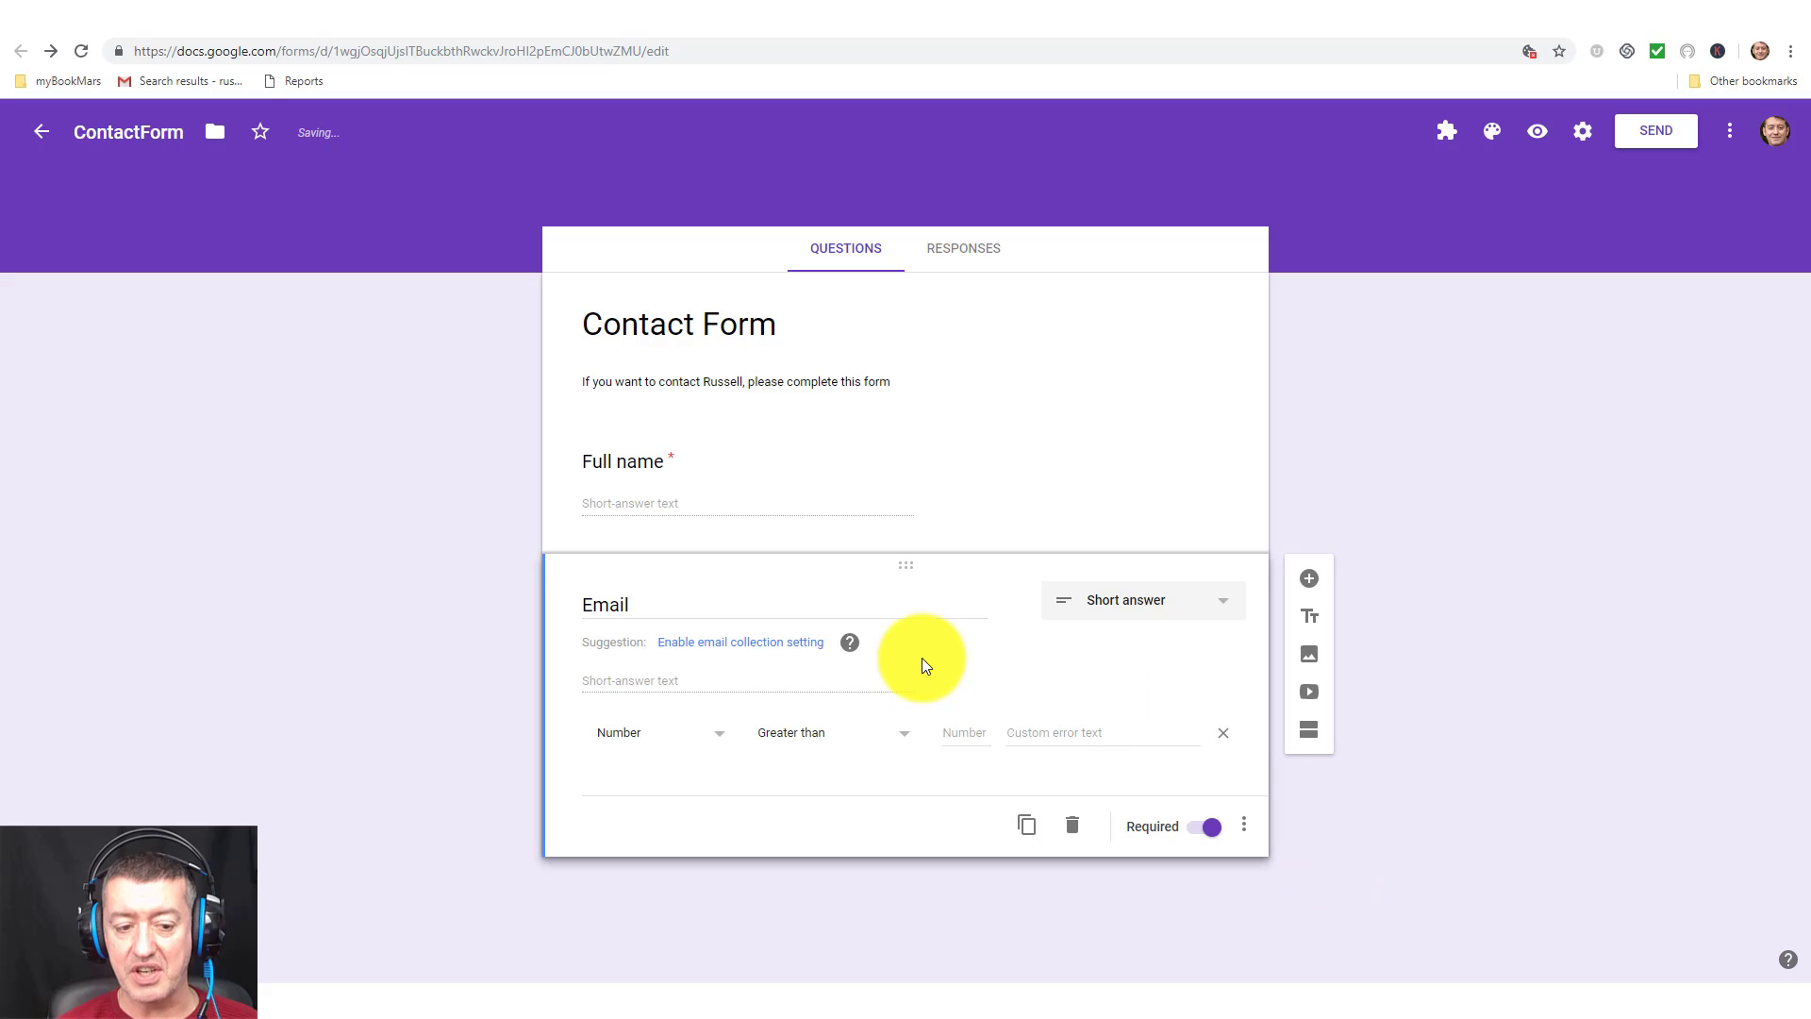
pyautogui.click(721, 739)
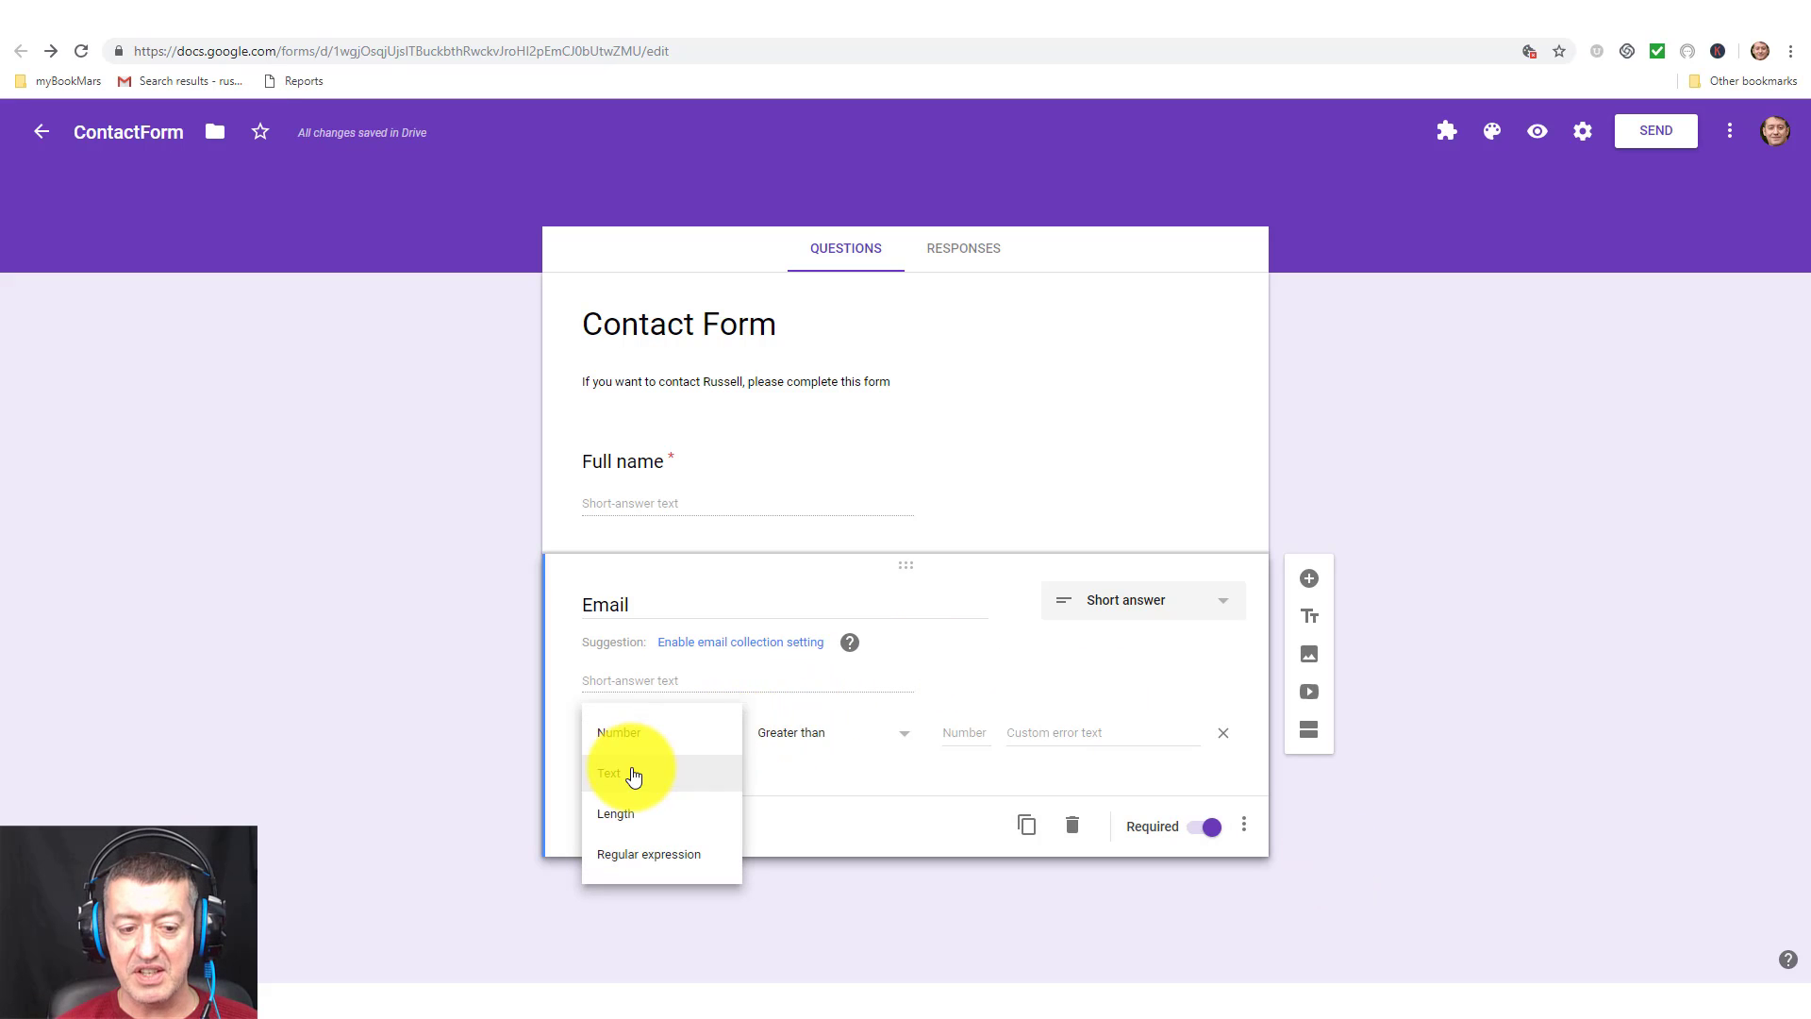
pyautogui.click(633, 775)
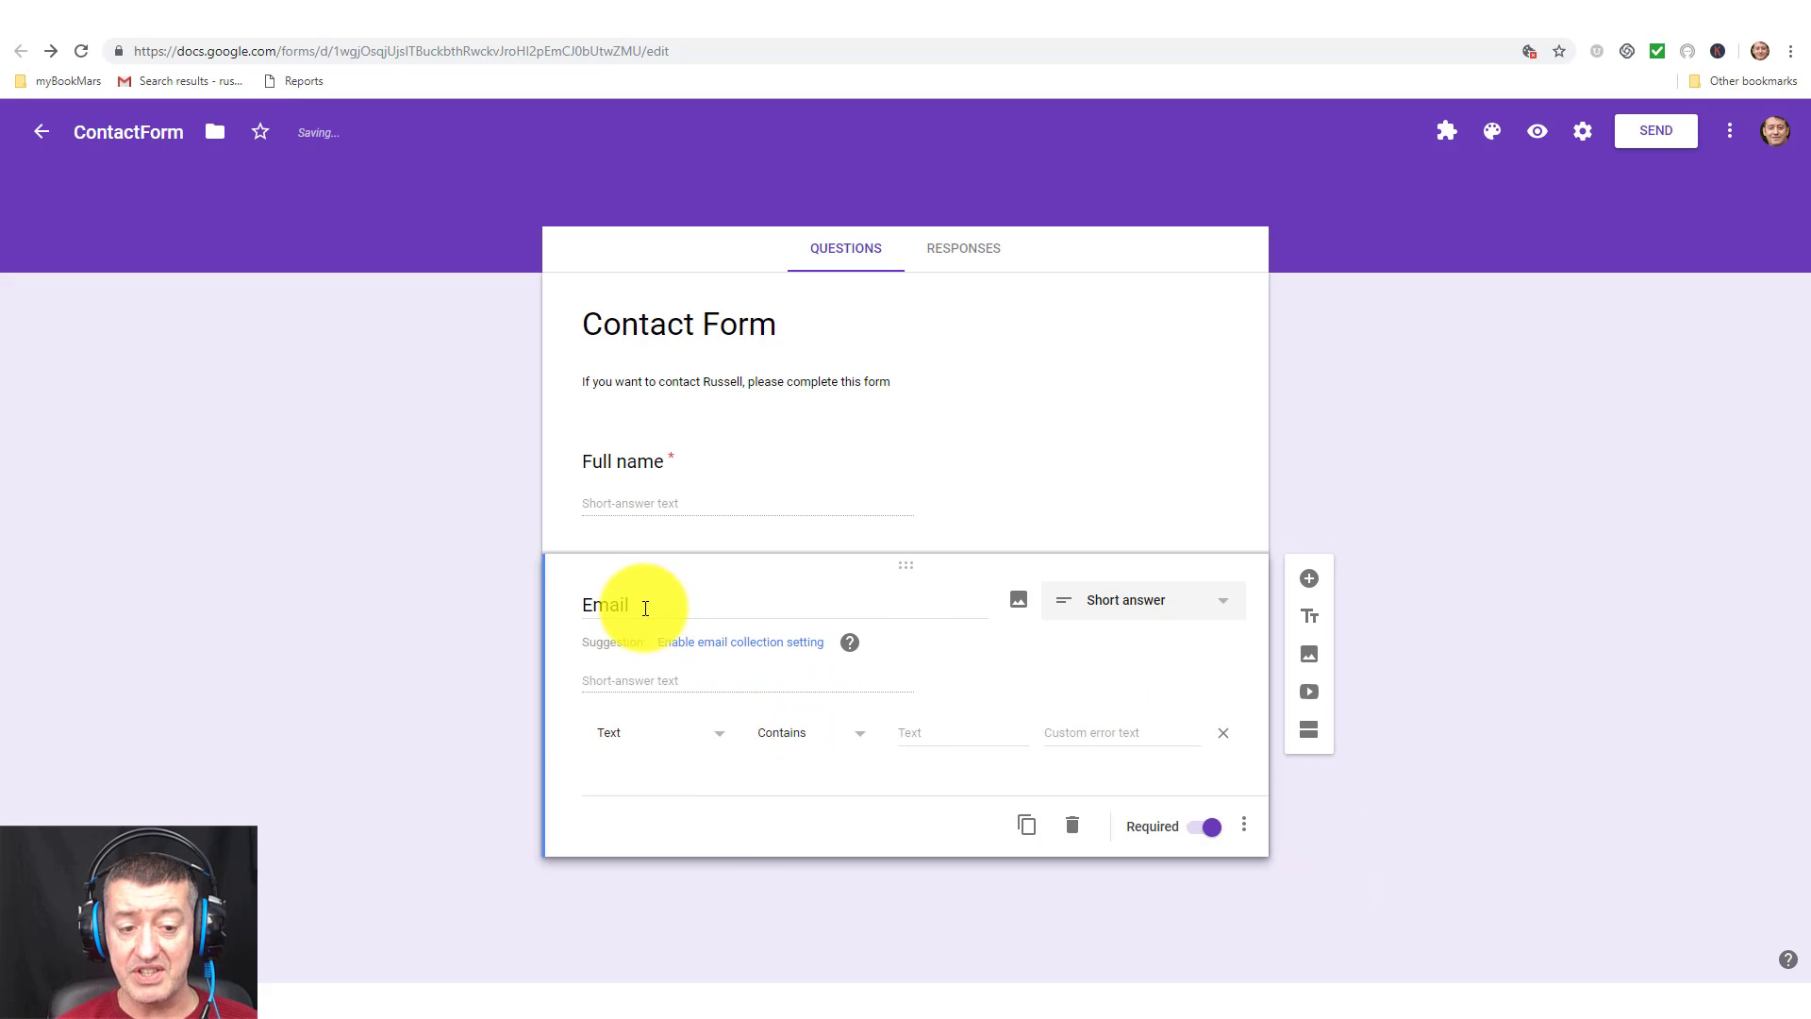
pyautogui.click(859, 735)
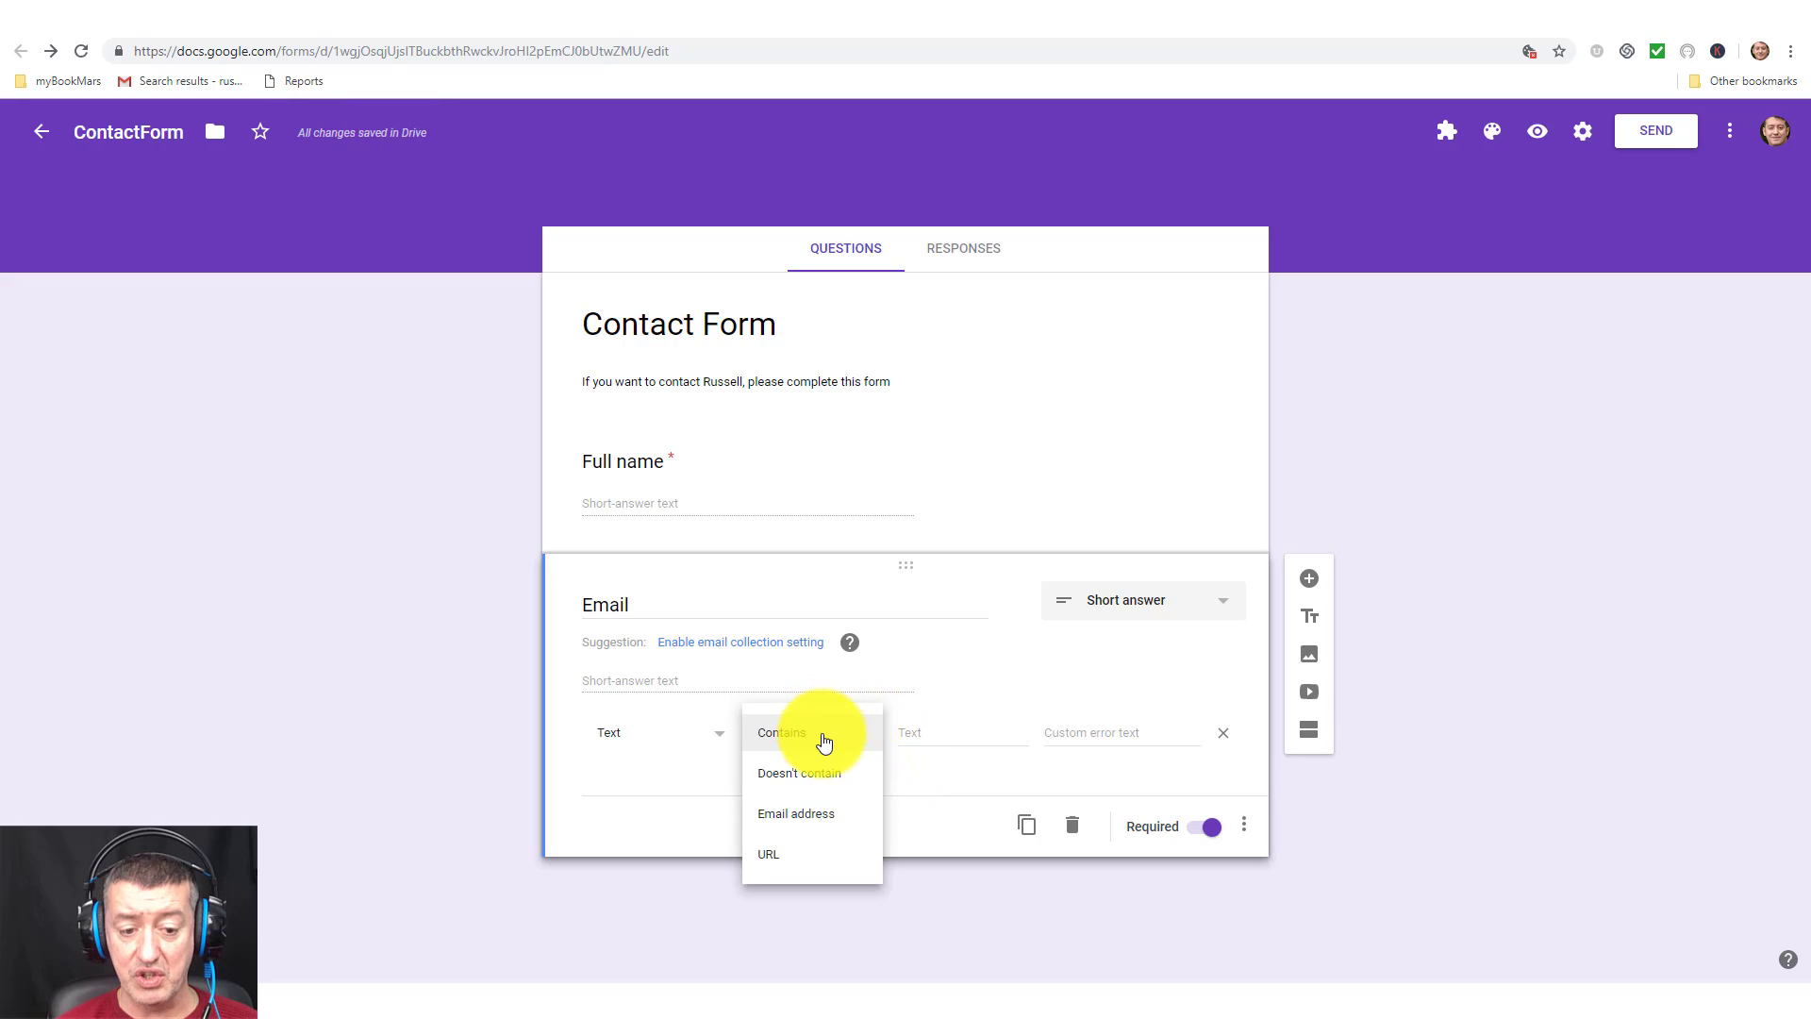
pyautogui.click(818, 819)
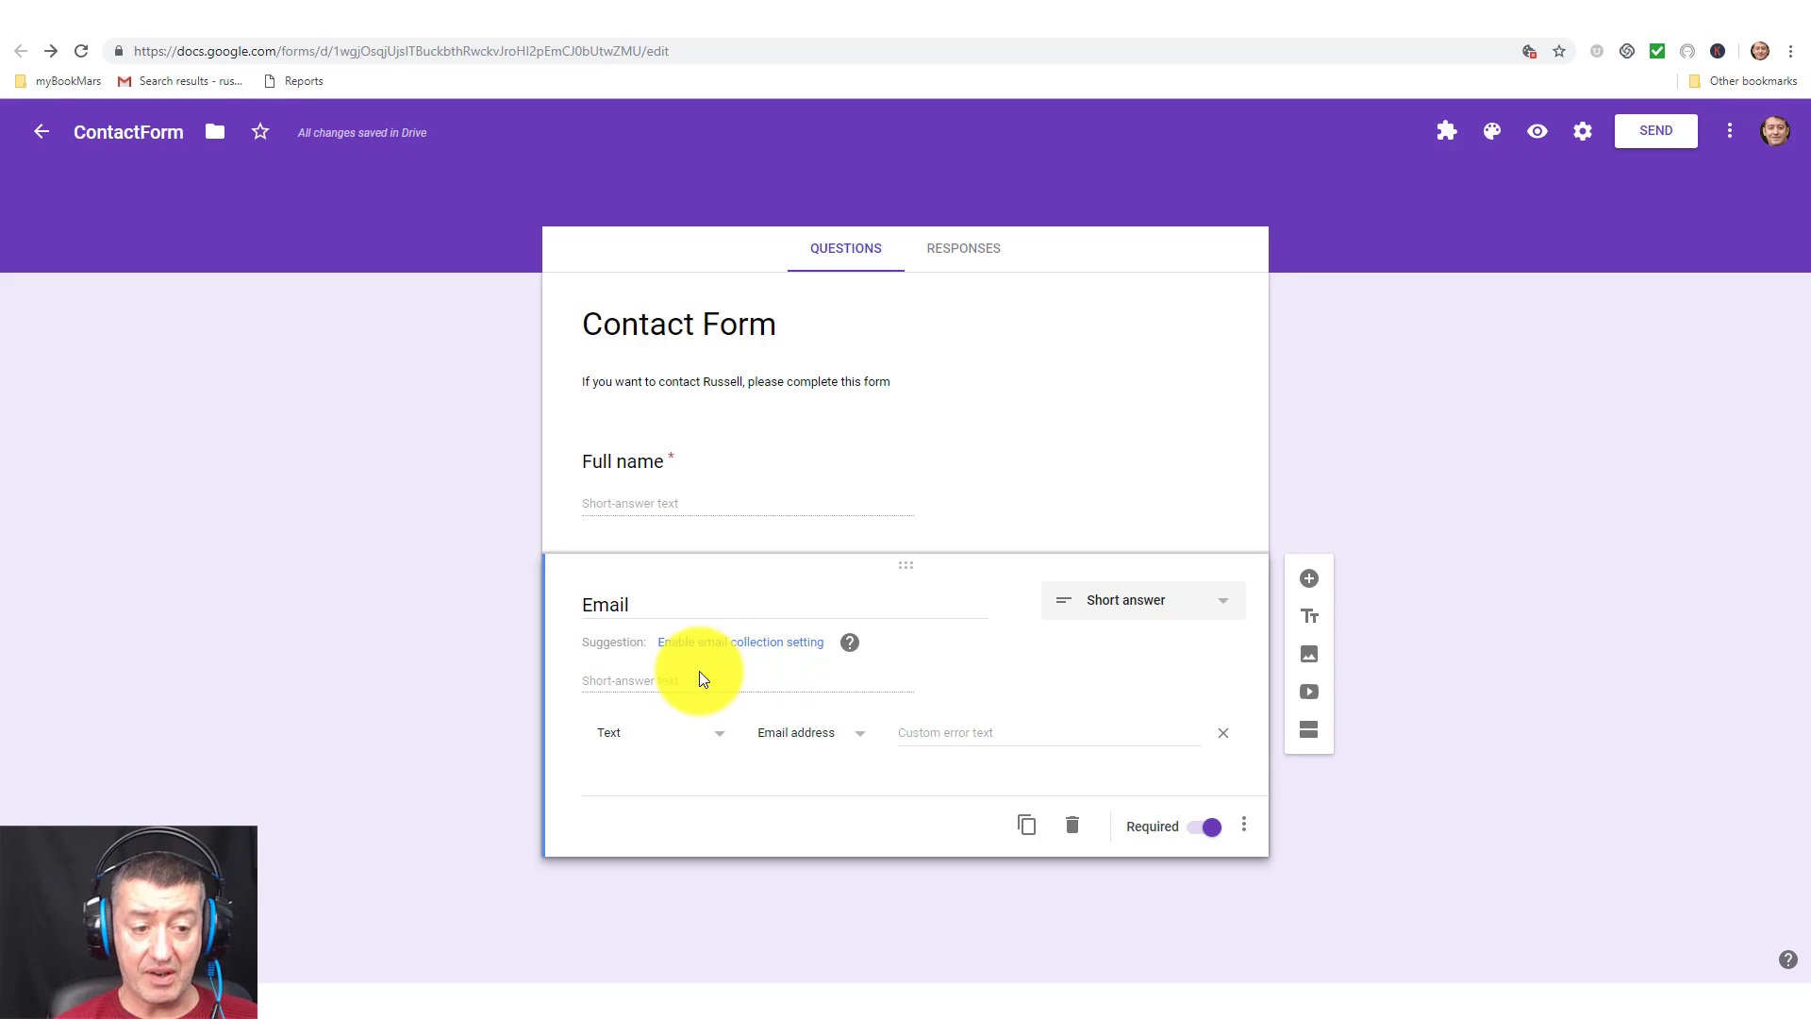
pyautogui.click(1312, 579)
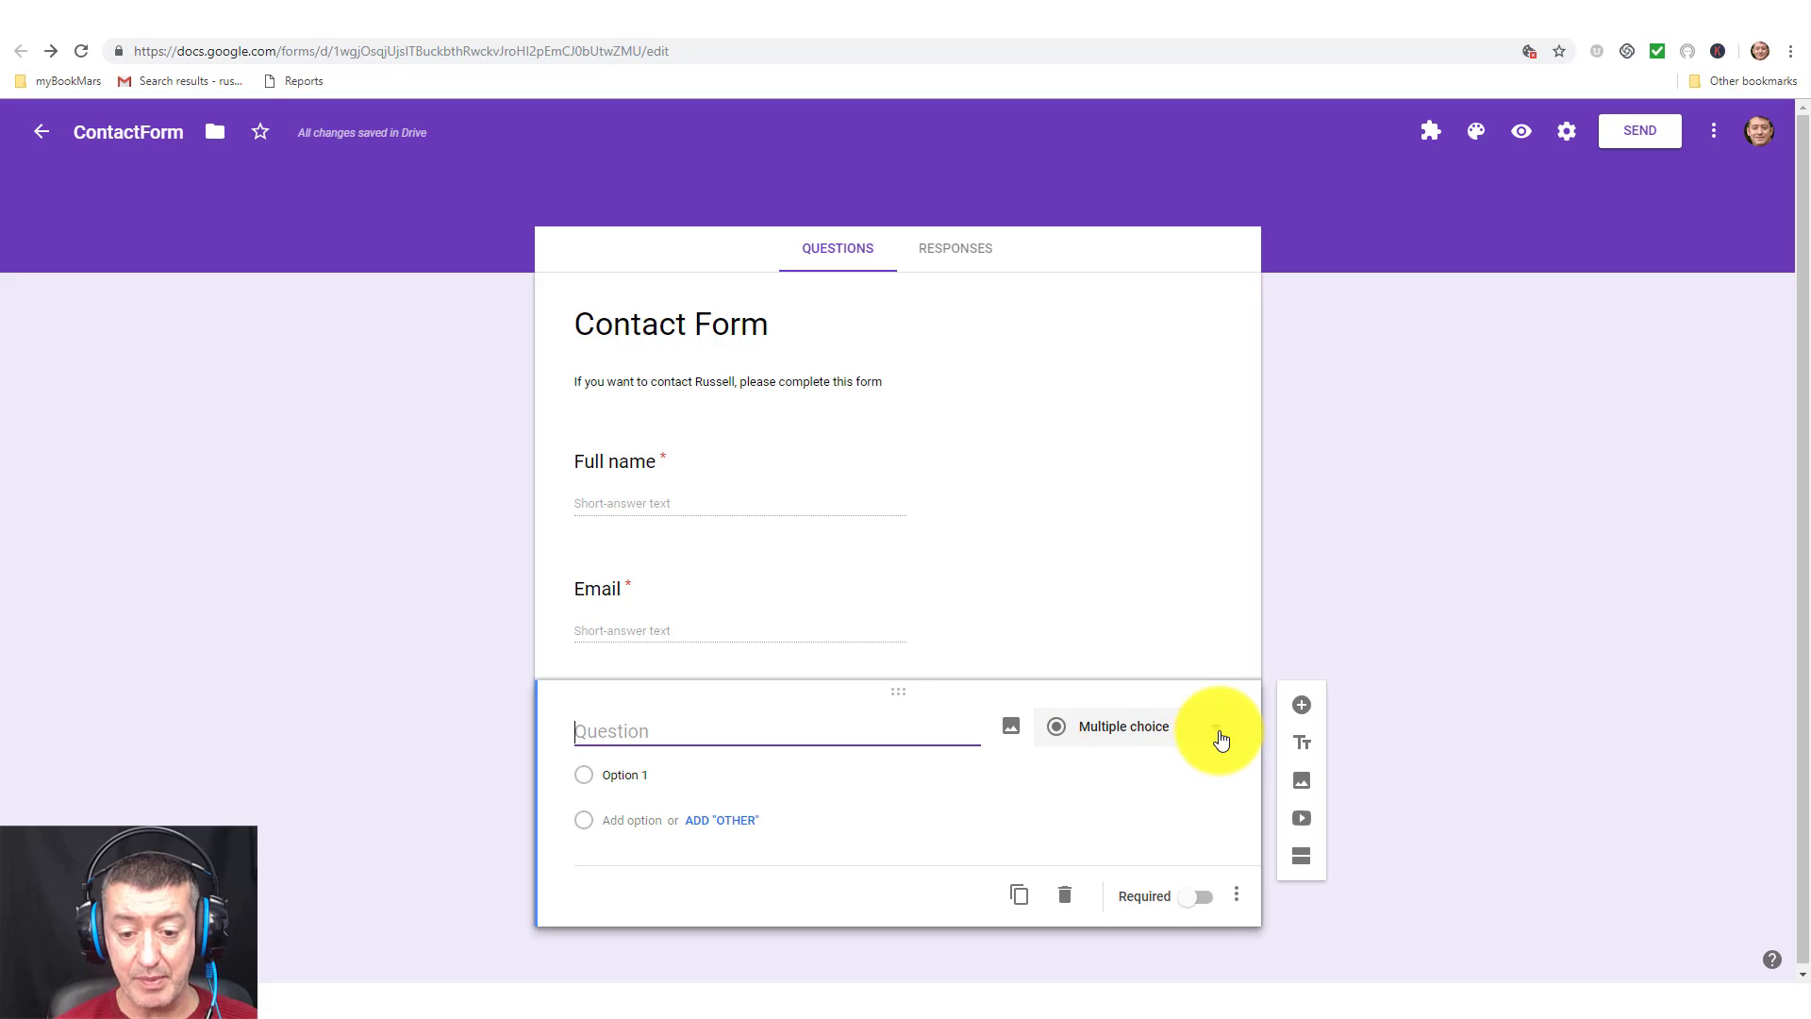
# Make the new question a required Paragraph titled 'What do you want to contact me about?'.
pyautogui.click(1221, 736)
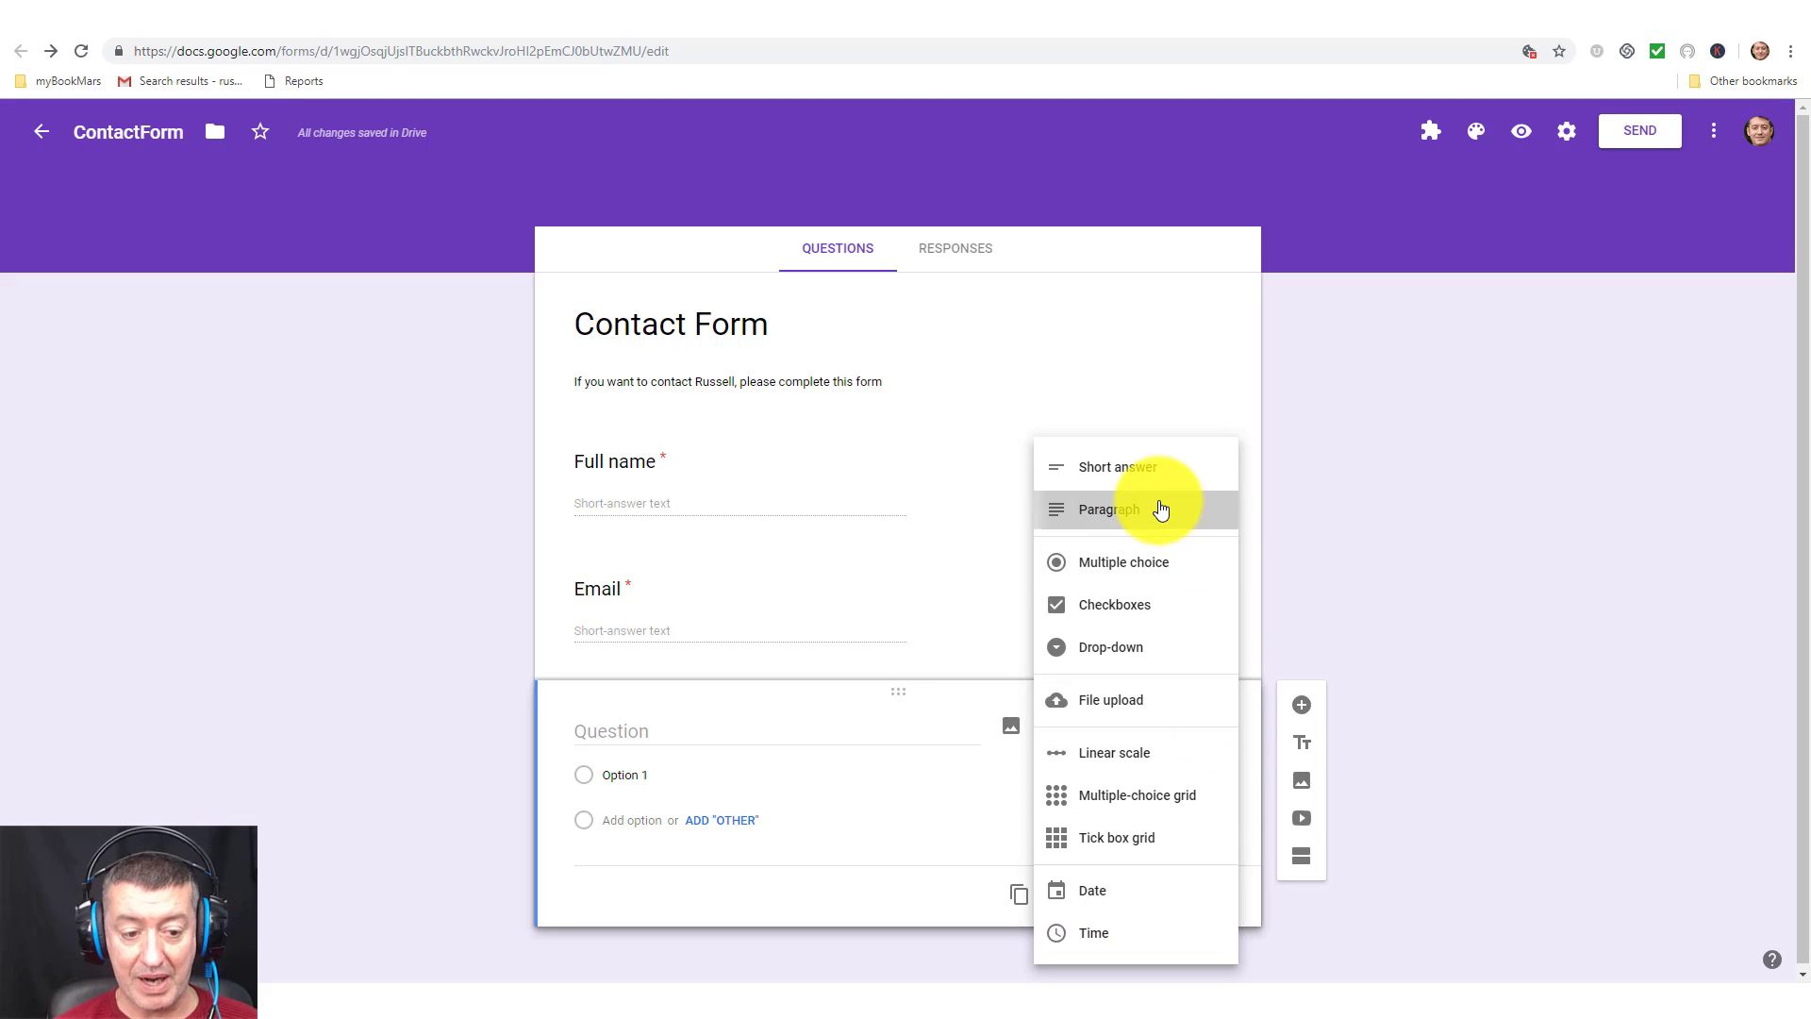
pyautogui.click(1160, 509)
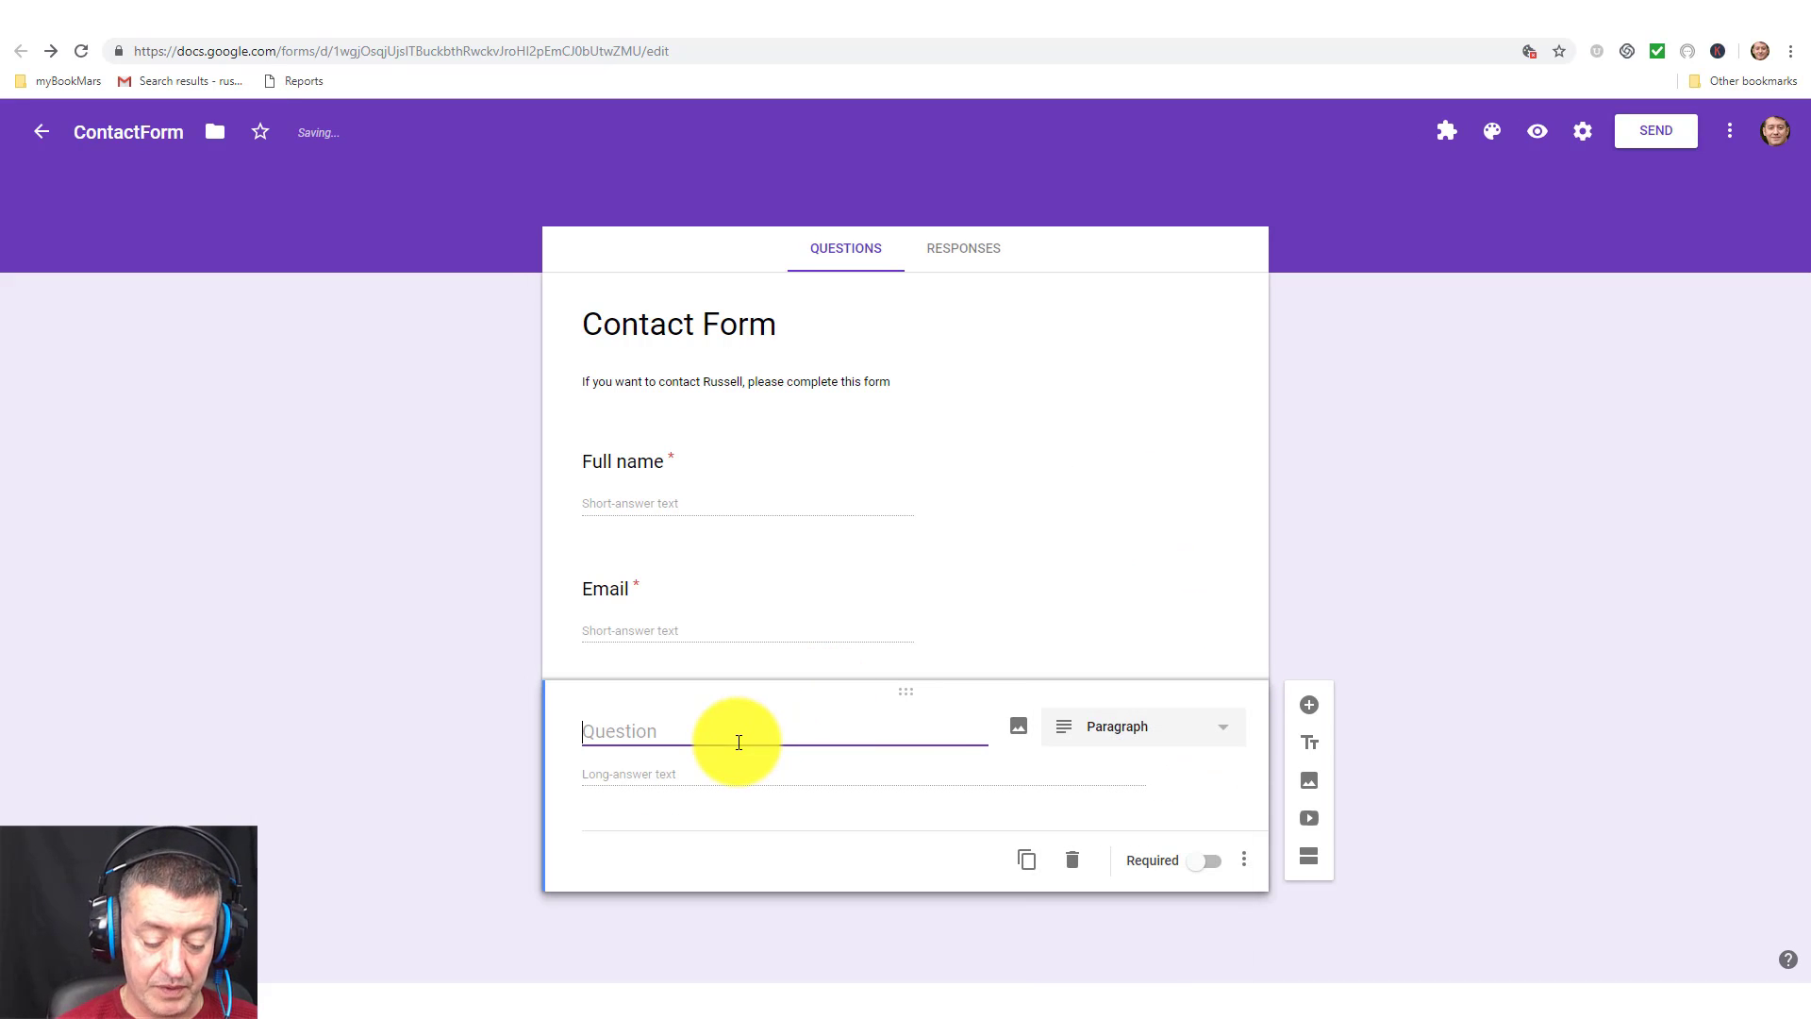
pyautogui.write('Wha')
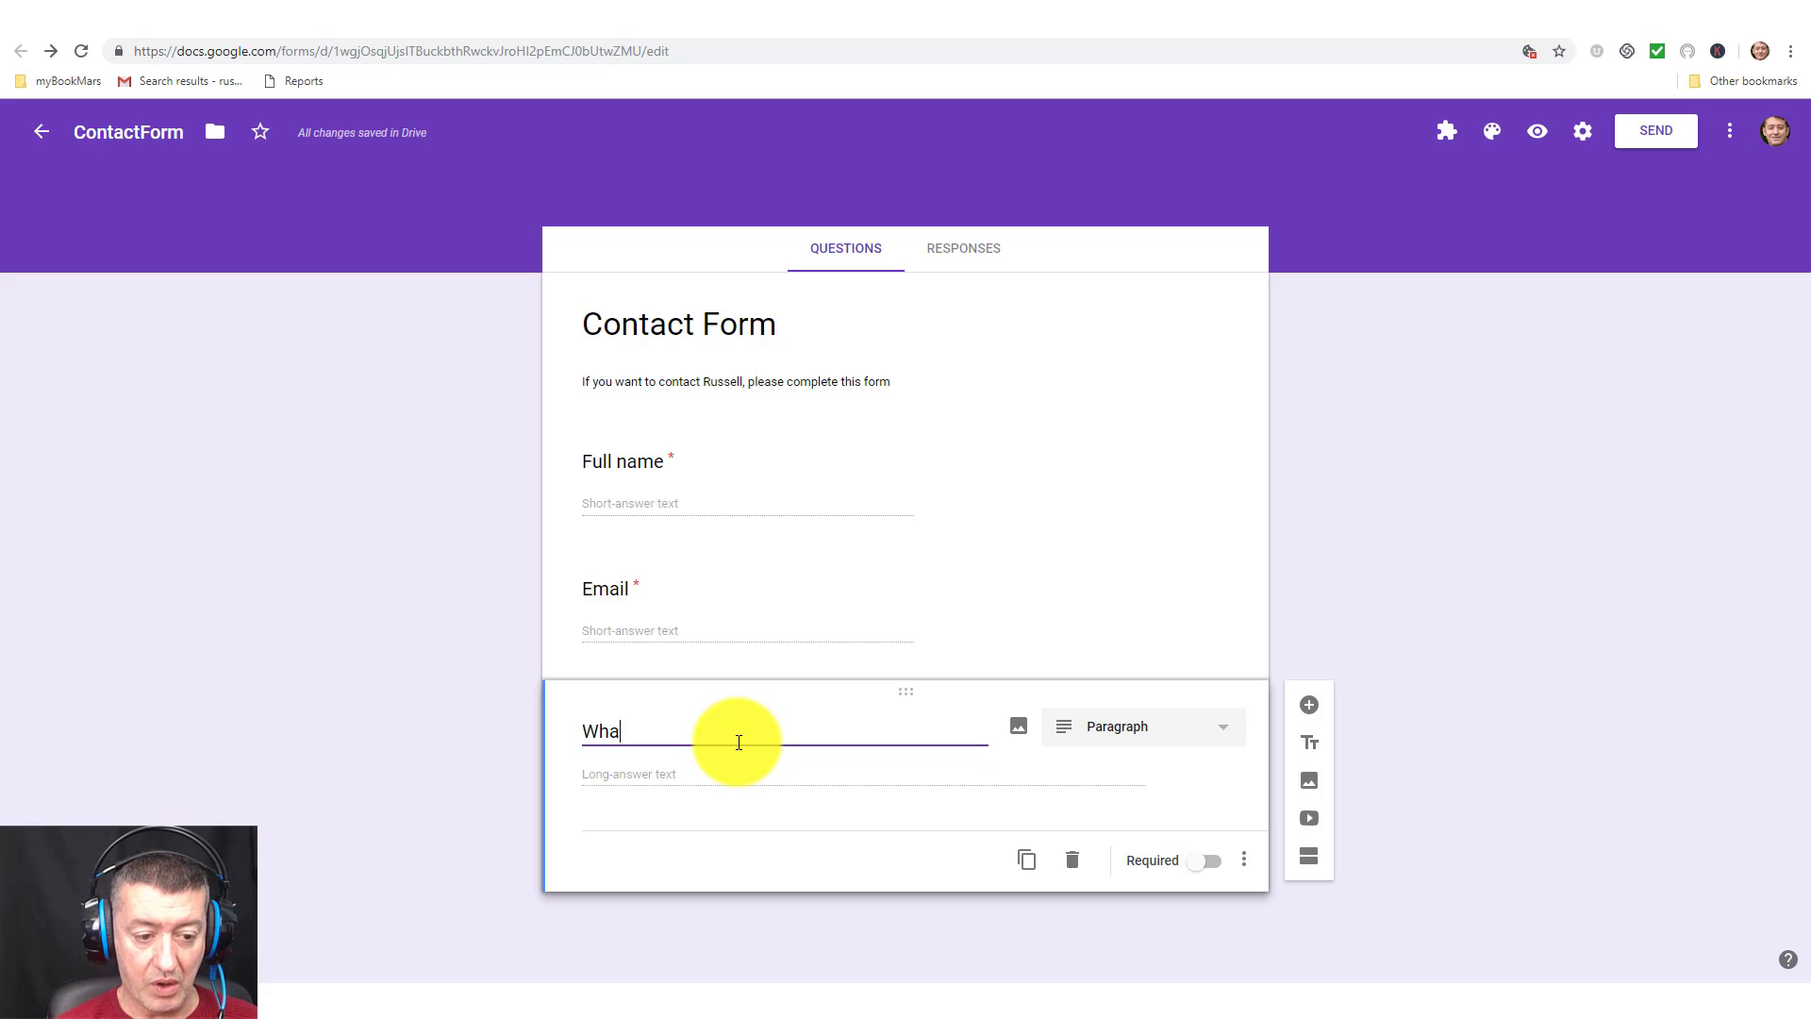
pyautogui.write('t do you wan')
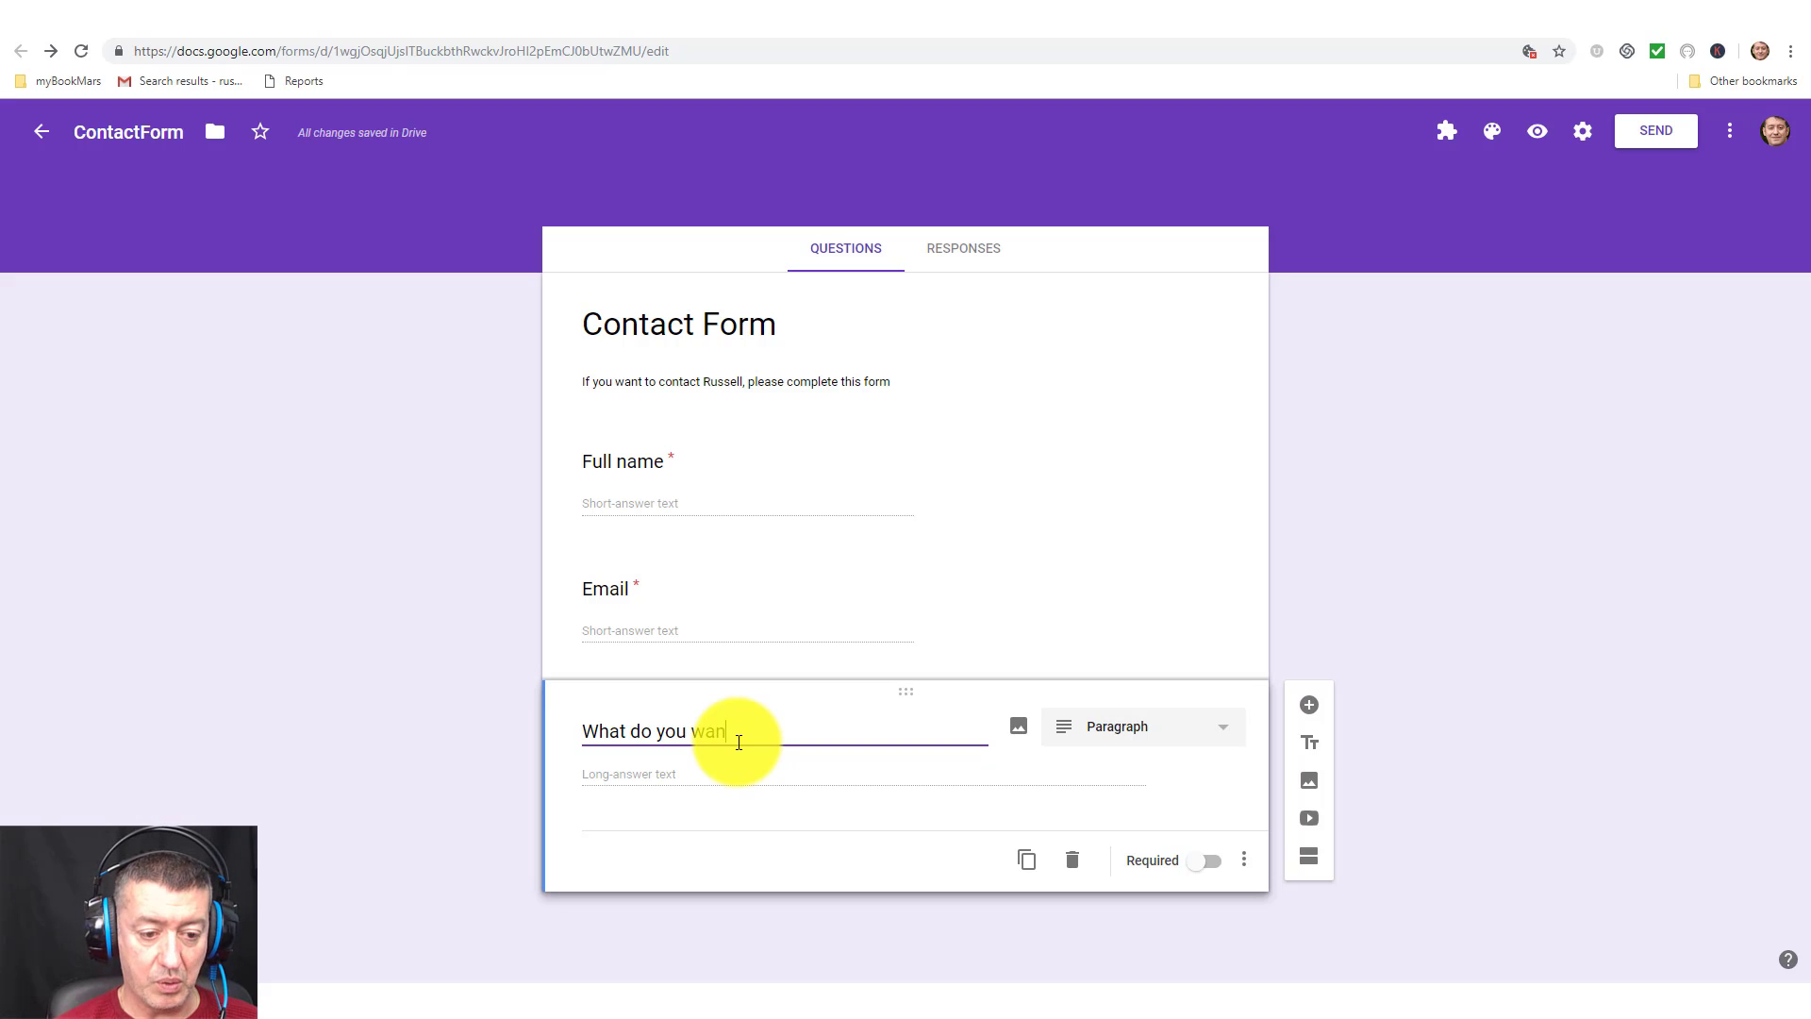
pyautogui.write('t to contact me')
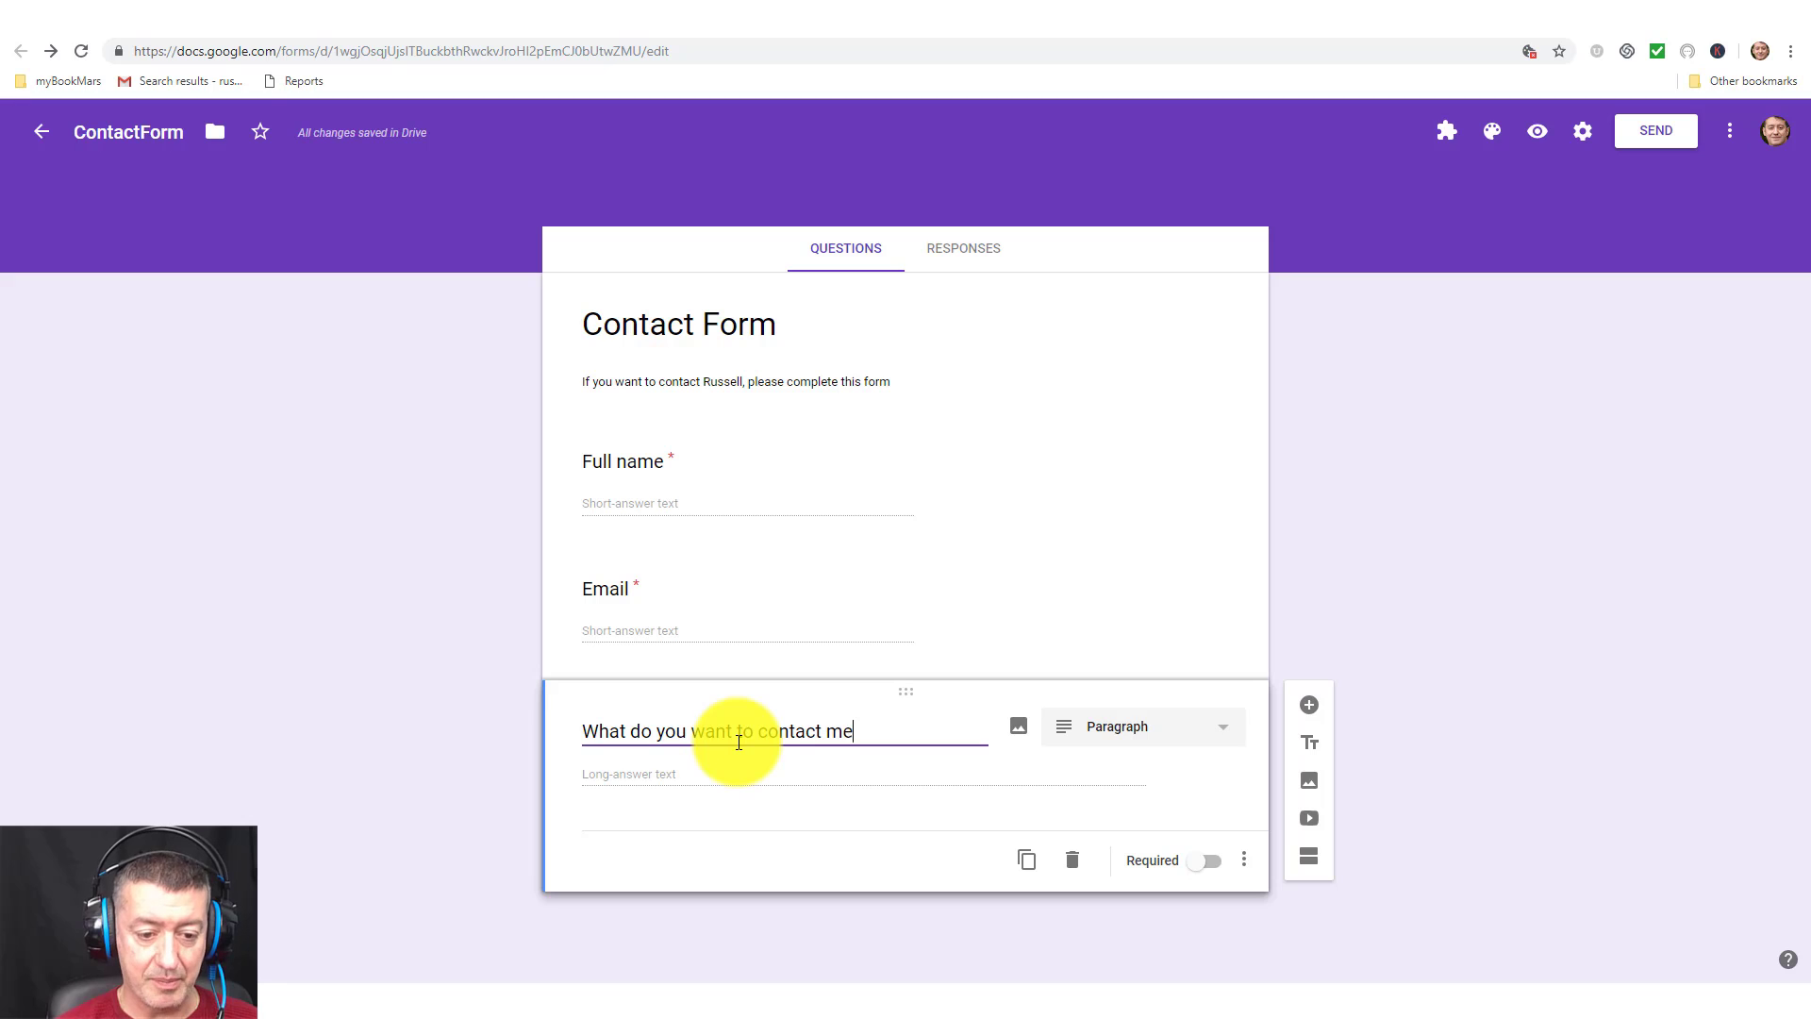
pyautogui.write(' about?')
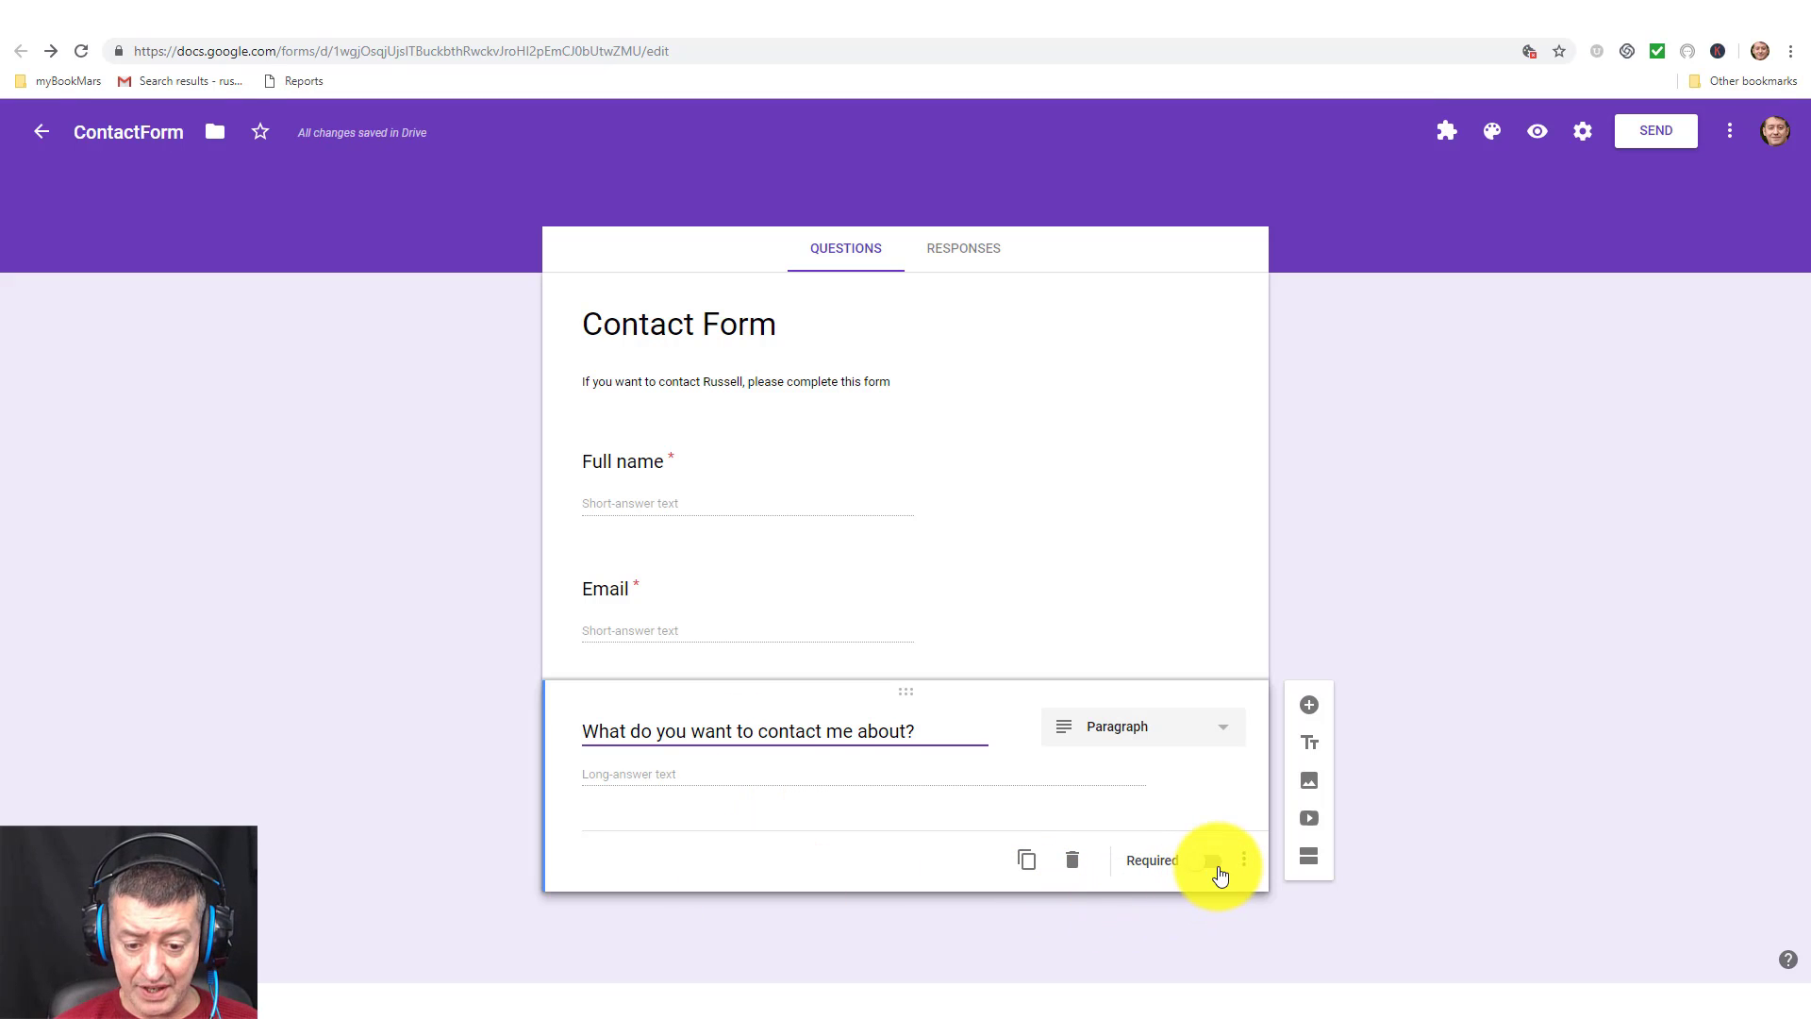
pyautogui.click(1217, 870)
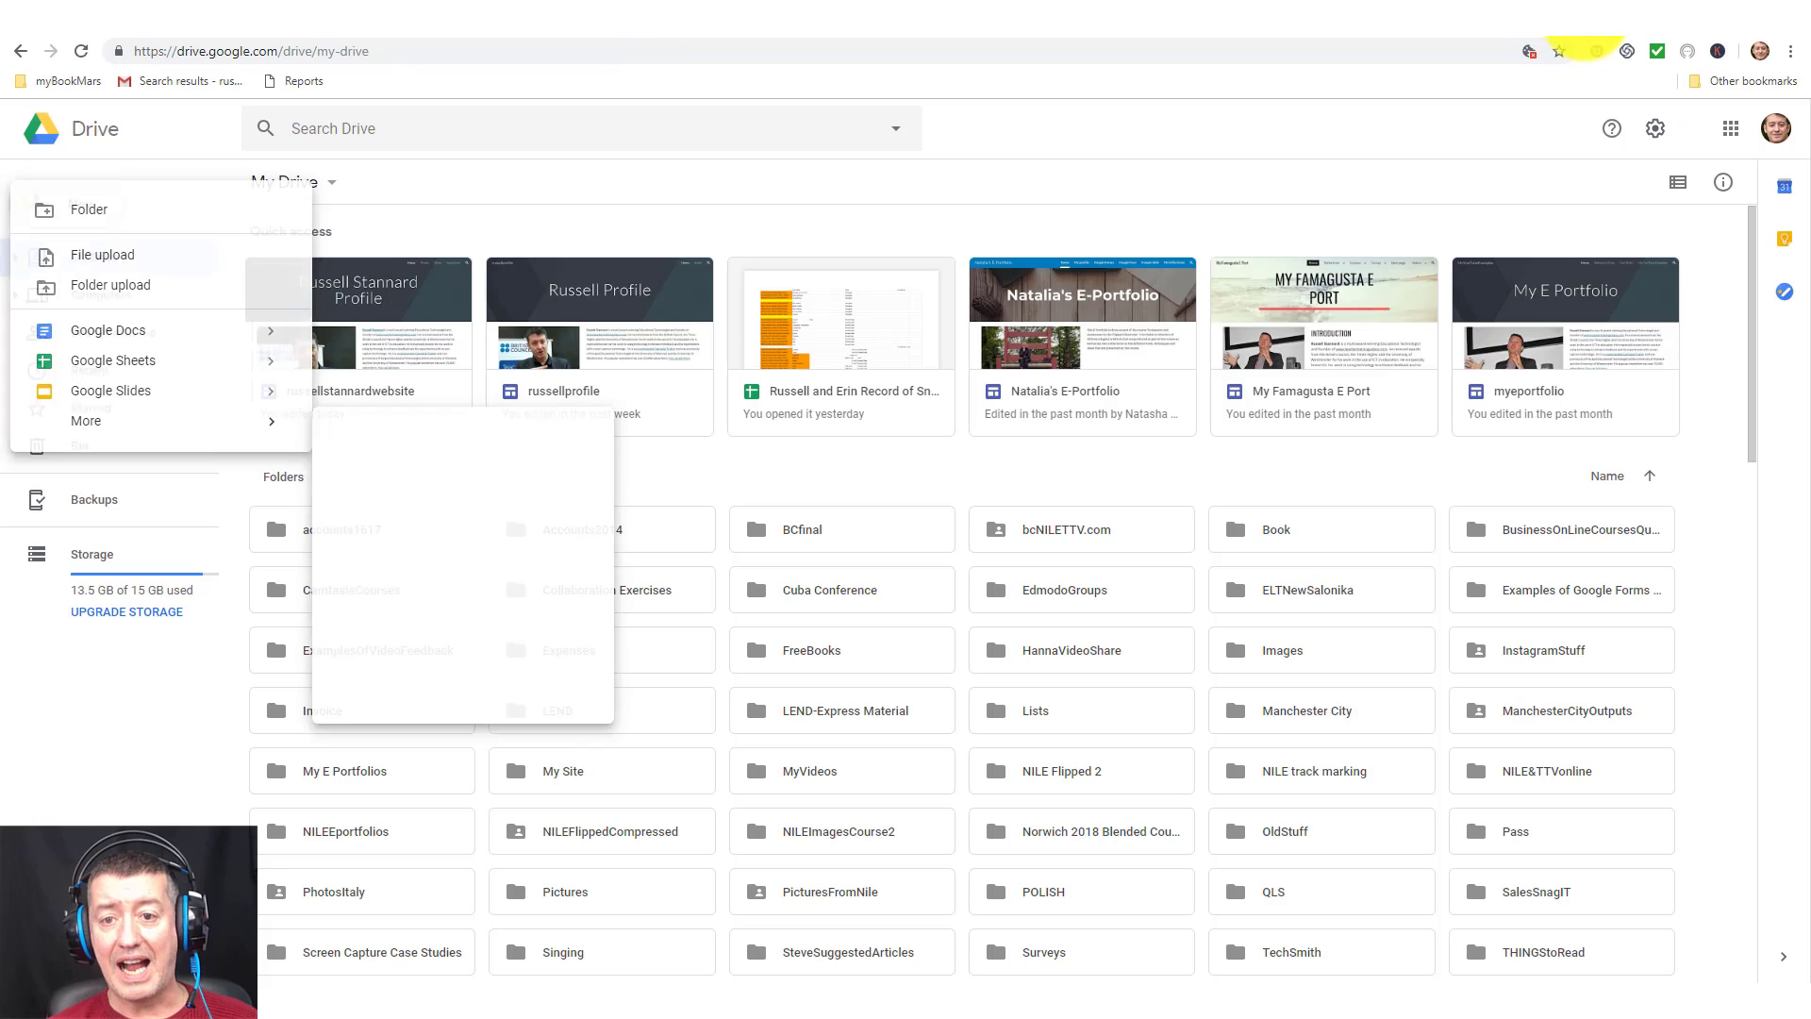
# Create a new site page named 'Contact me' from the Pages panel.
pyautogui.click(1096, 479)
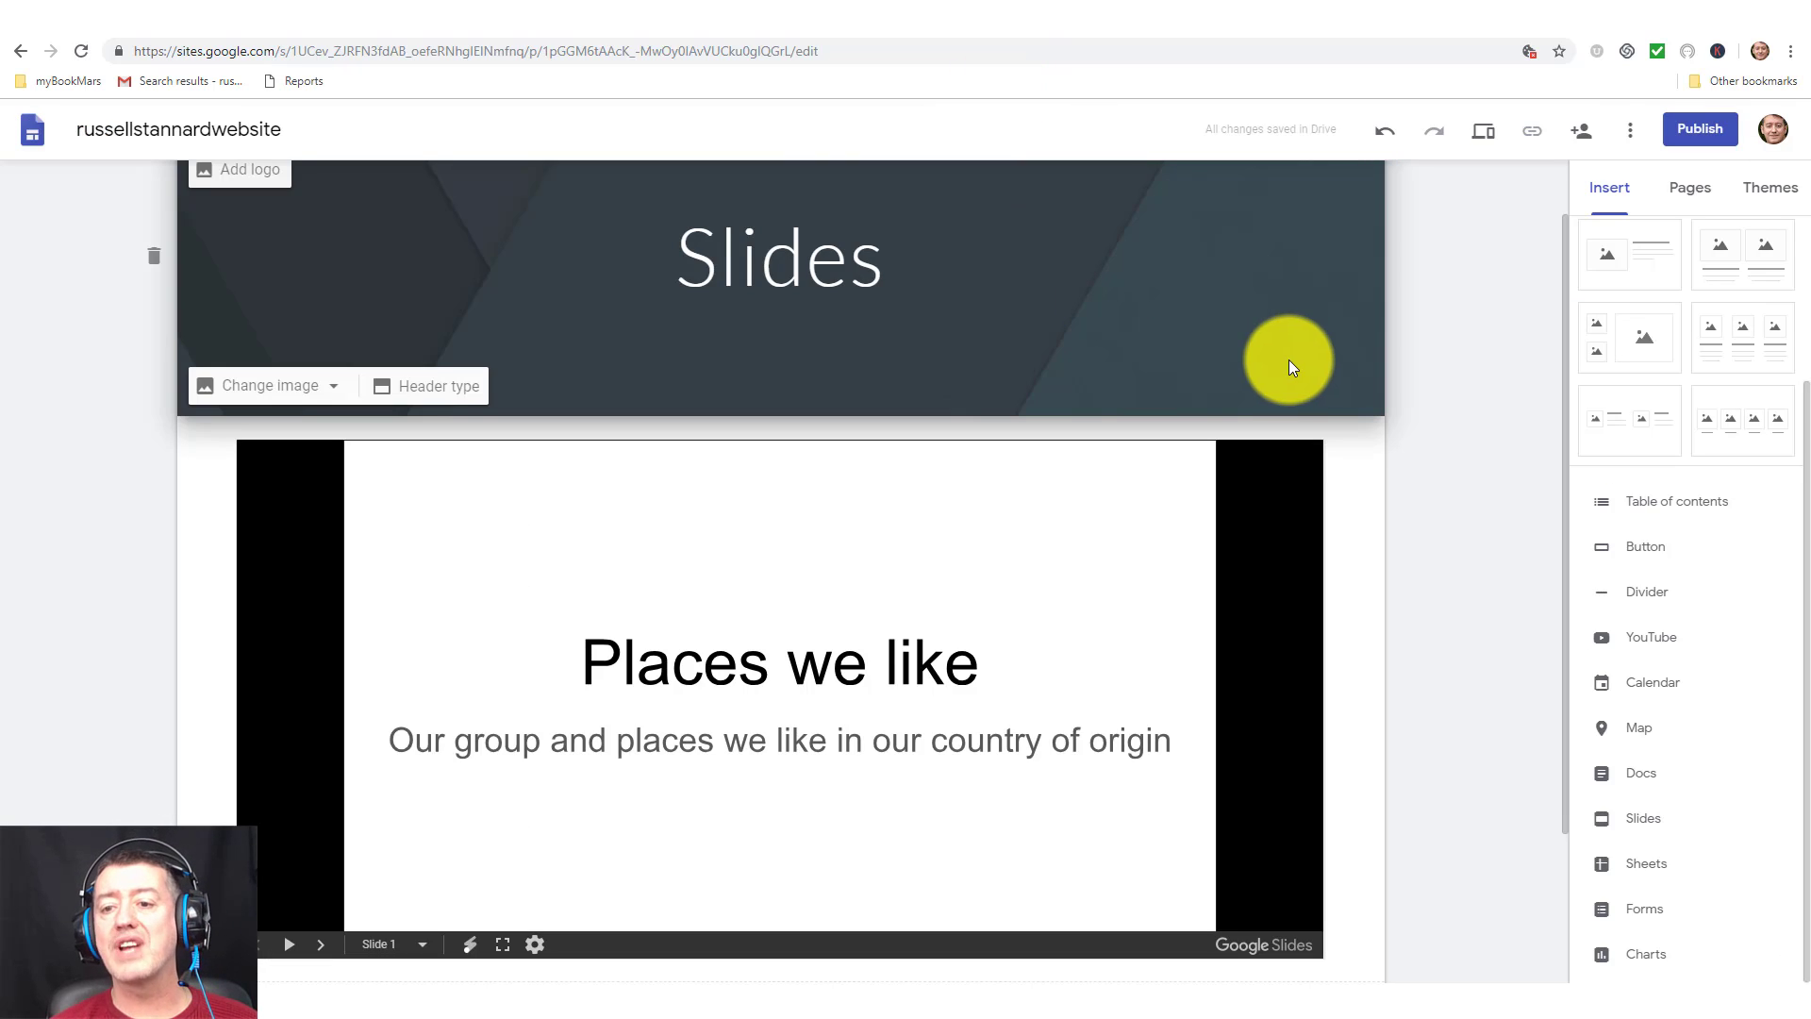
pyautogui.click(1687, 187)
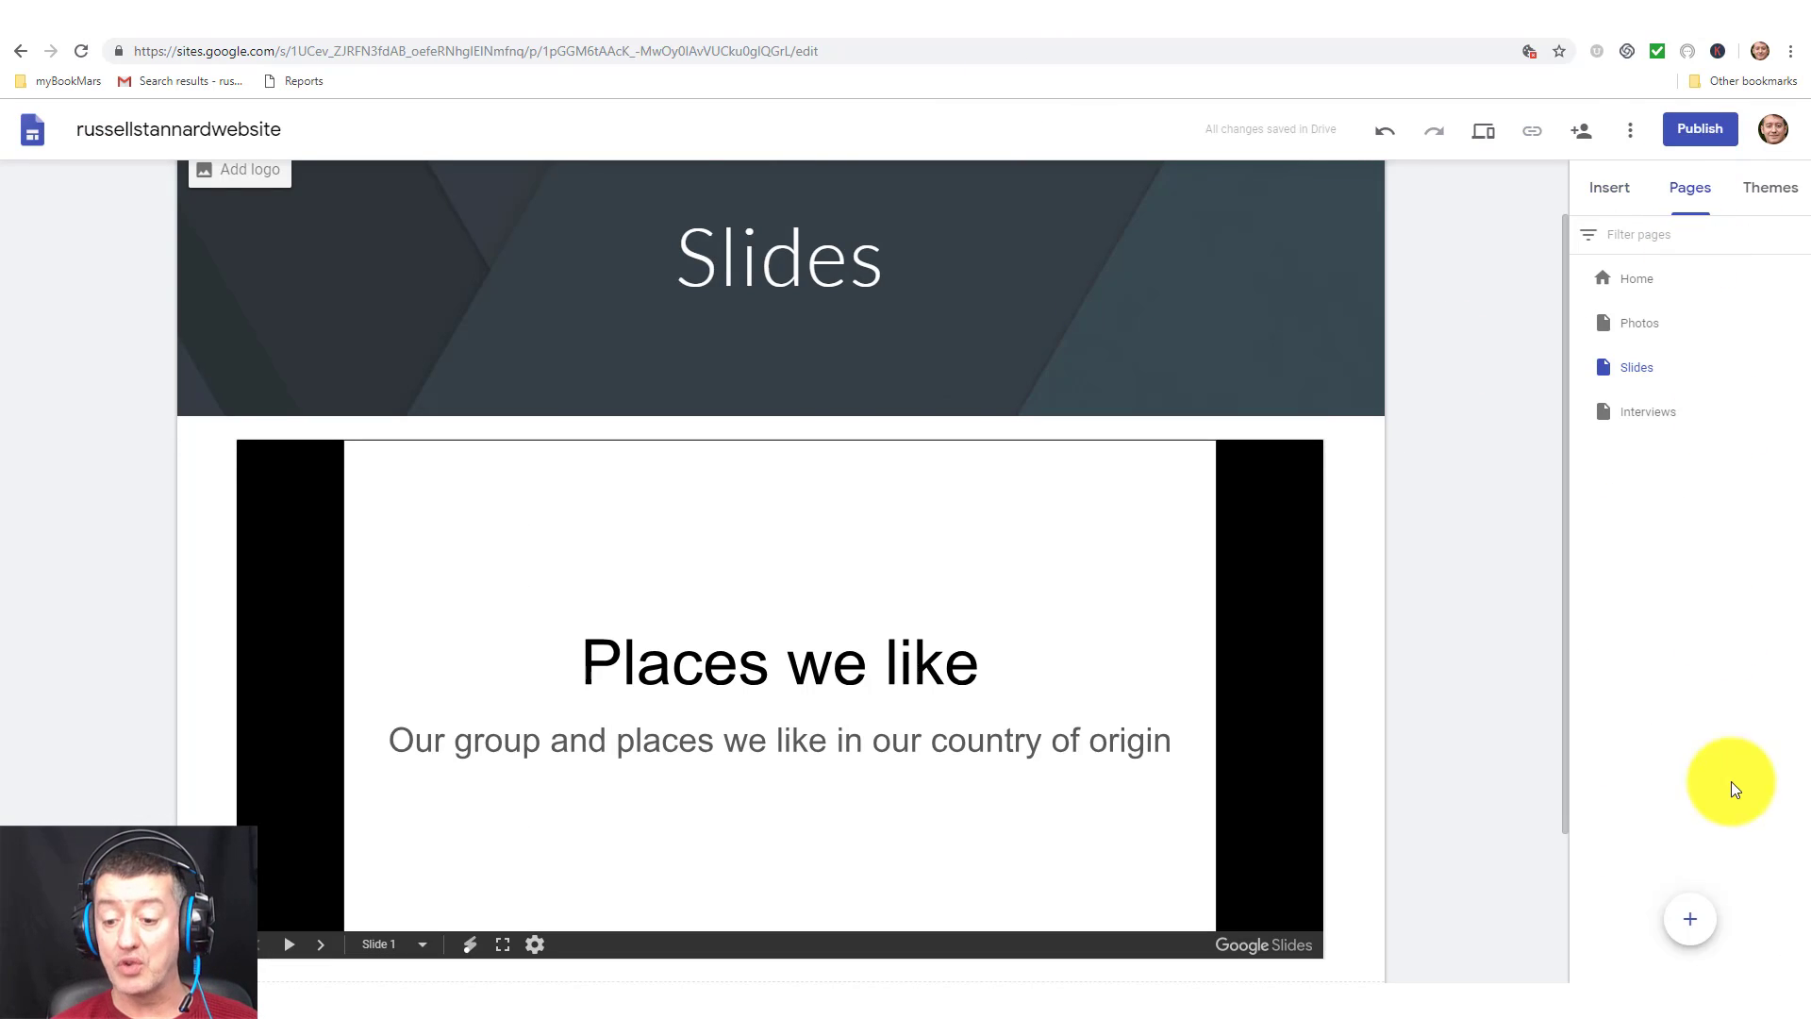
pyautogui.click(1689, 918)
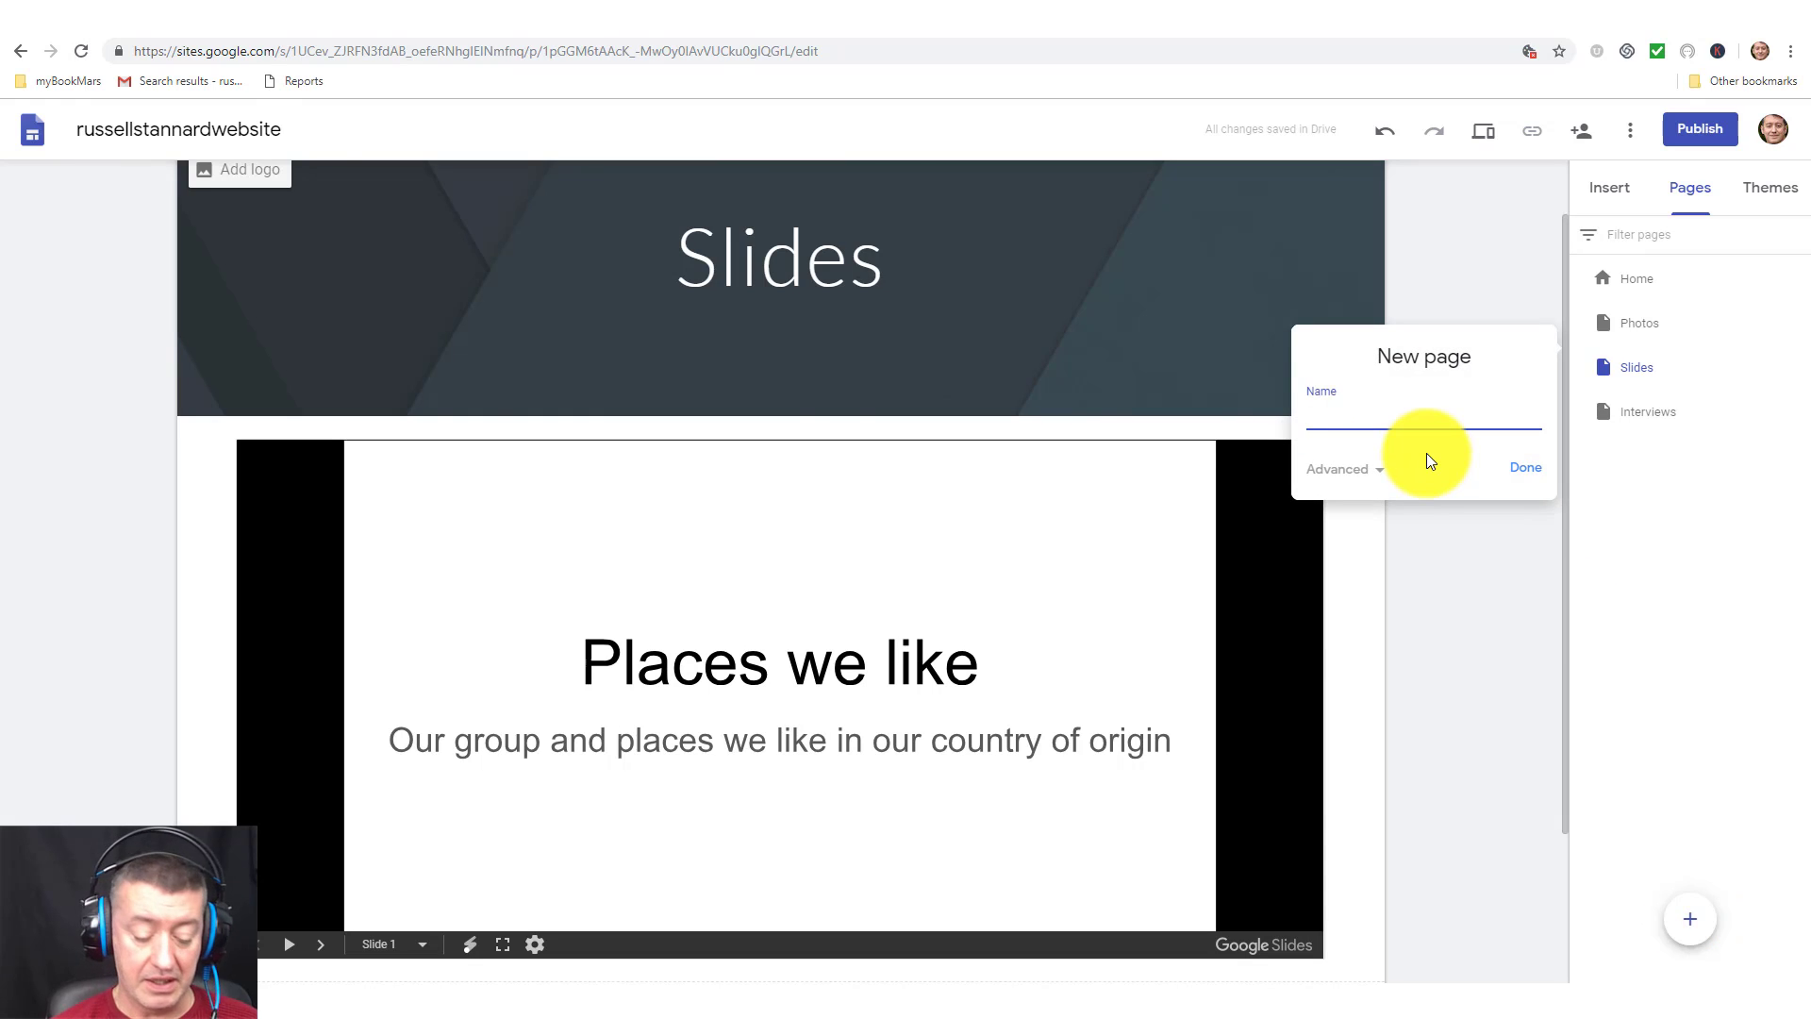
pyautogui.write('Contact')
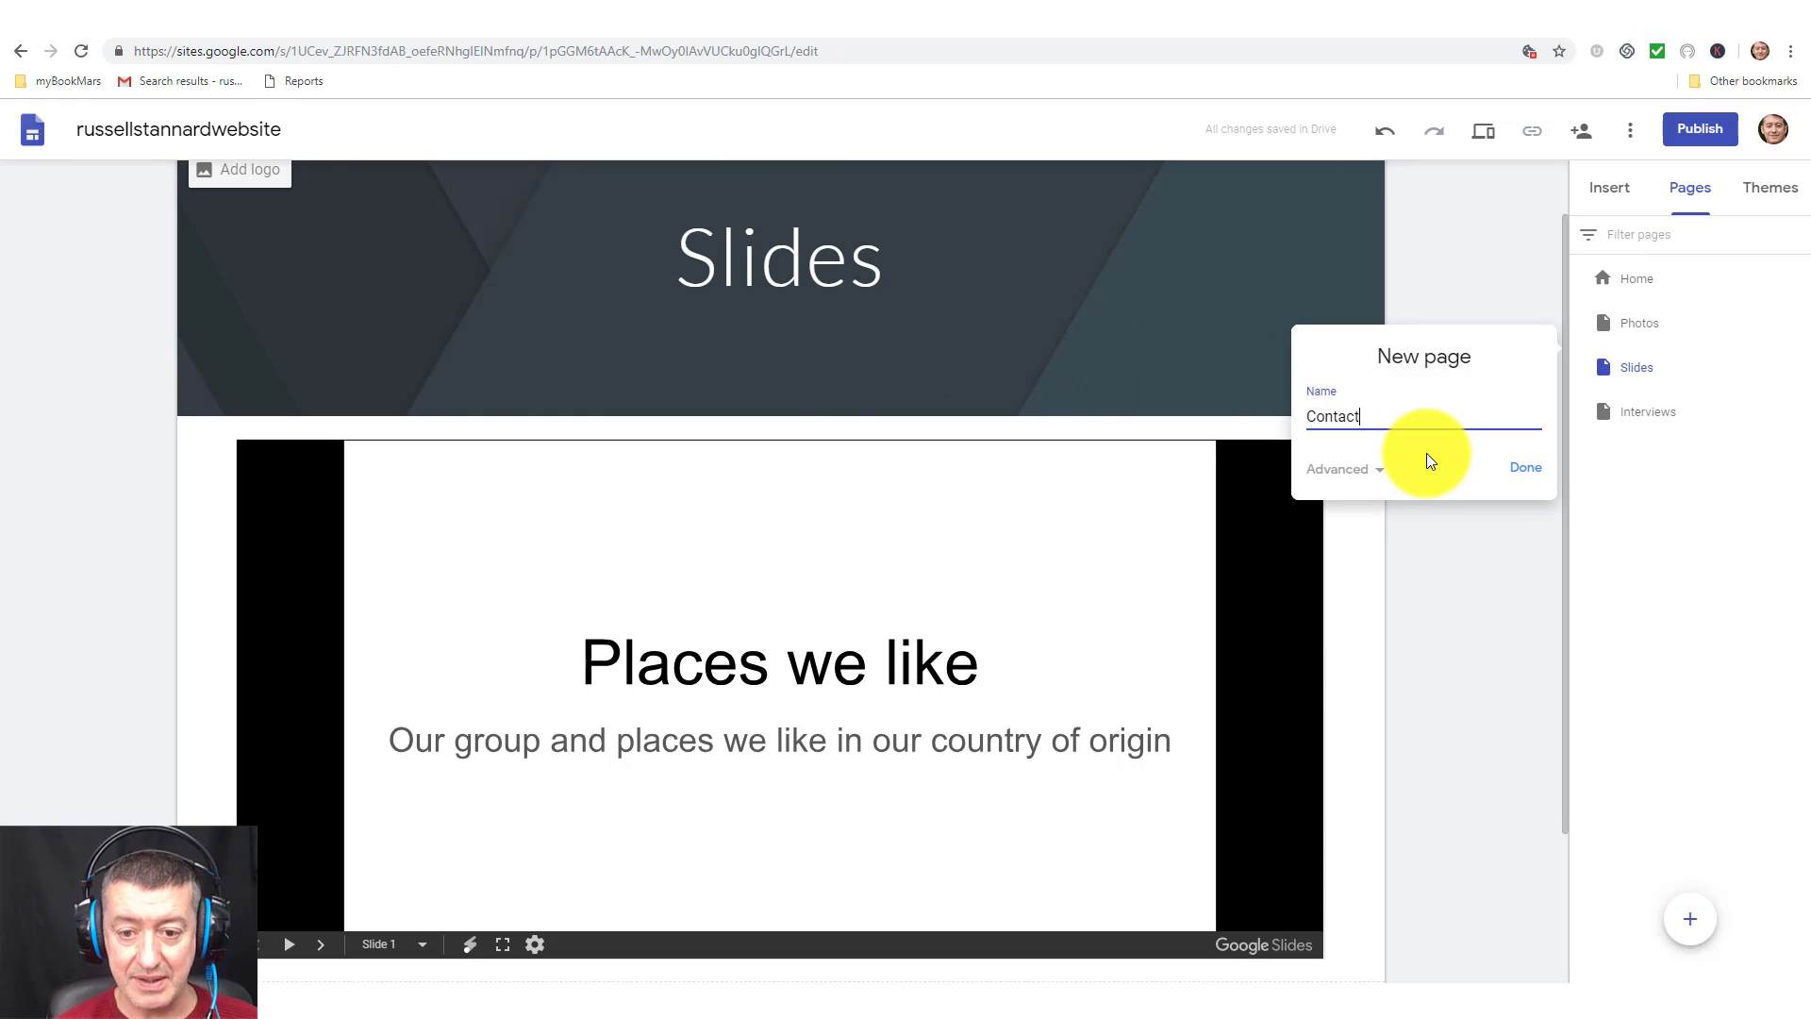
pyautogui.write(' me')
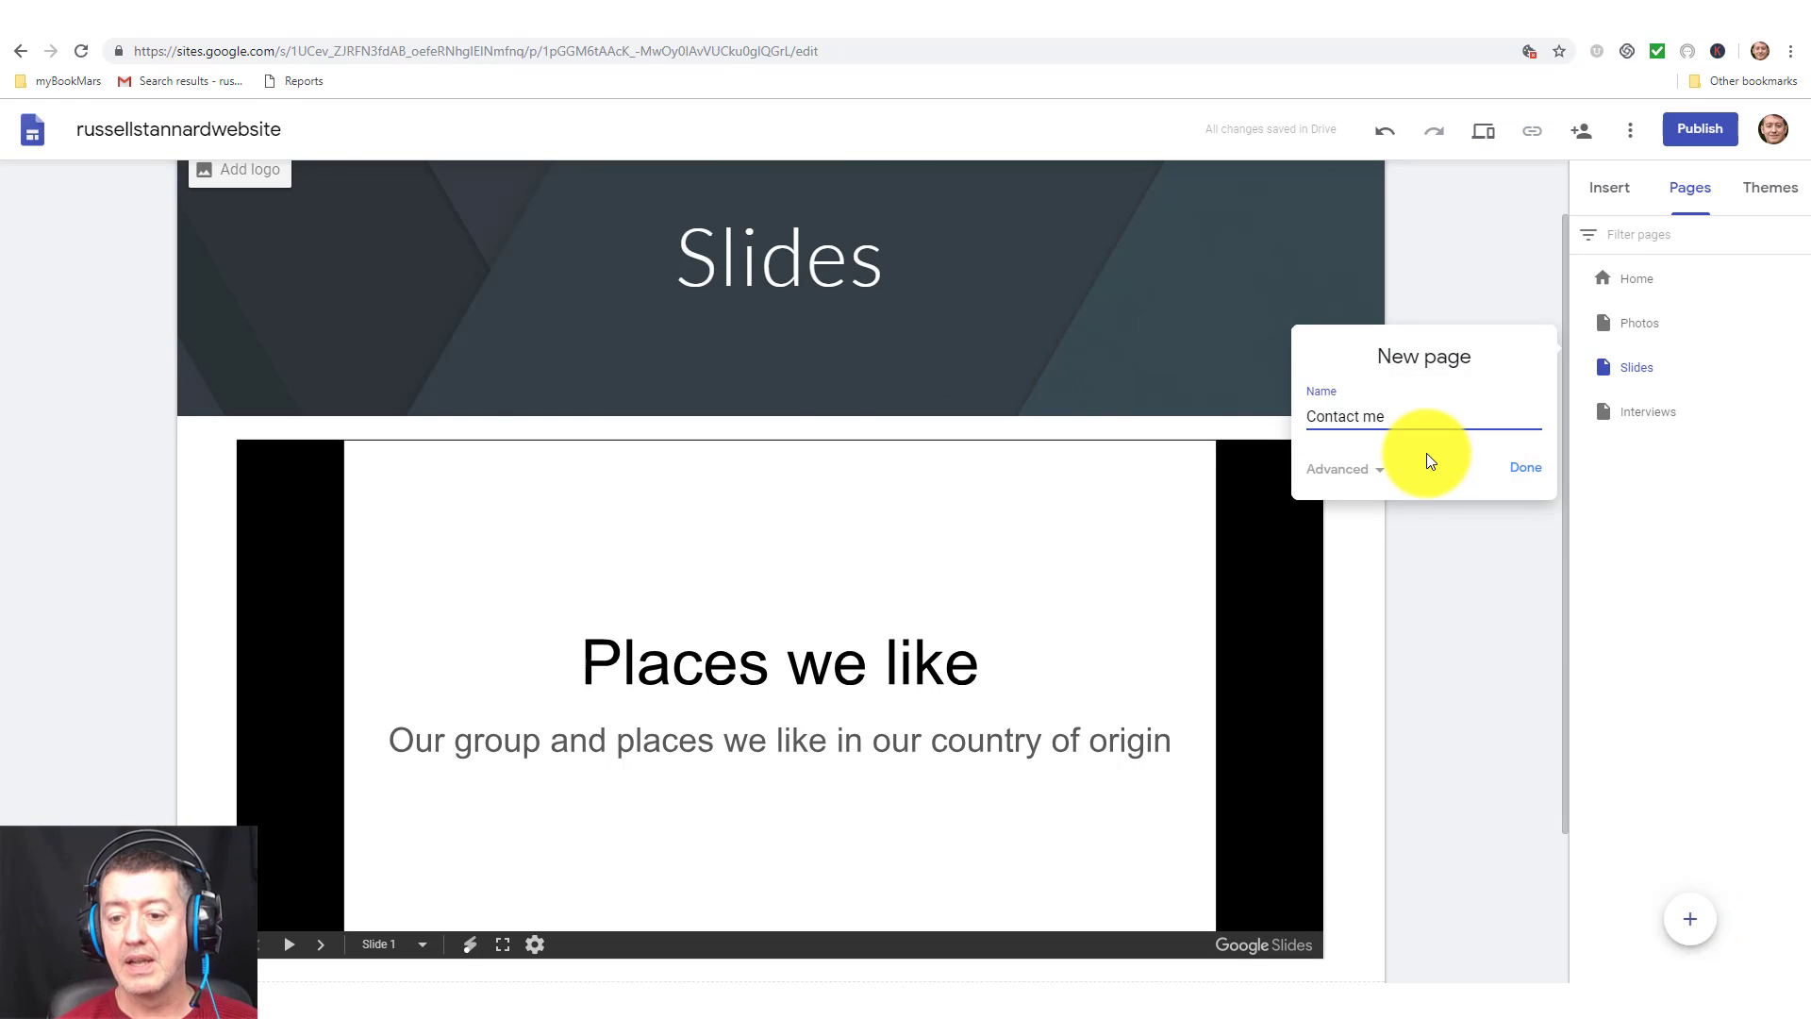
pyautogui.click(1525, 469)
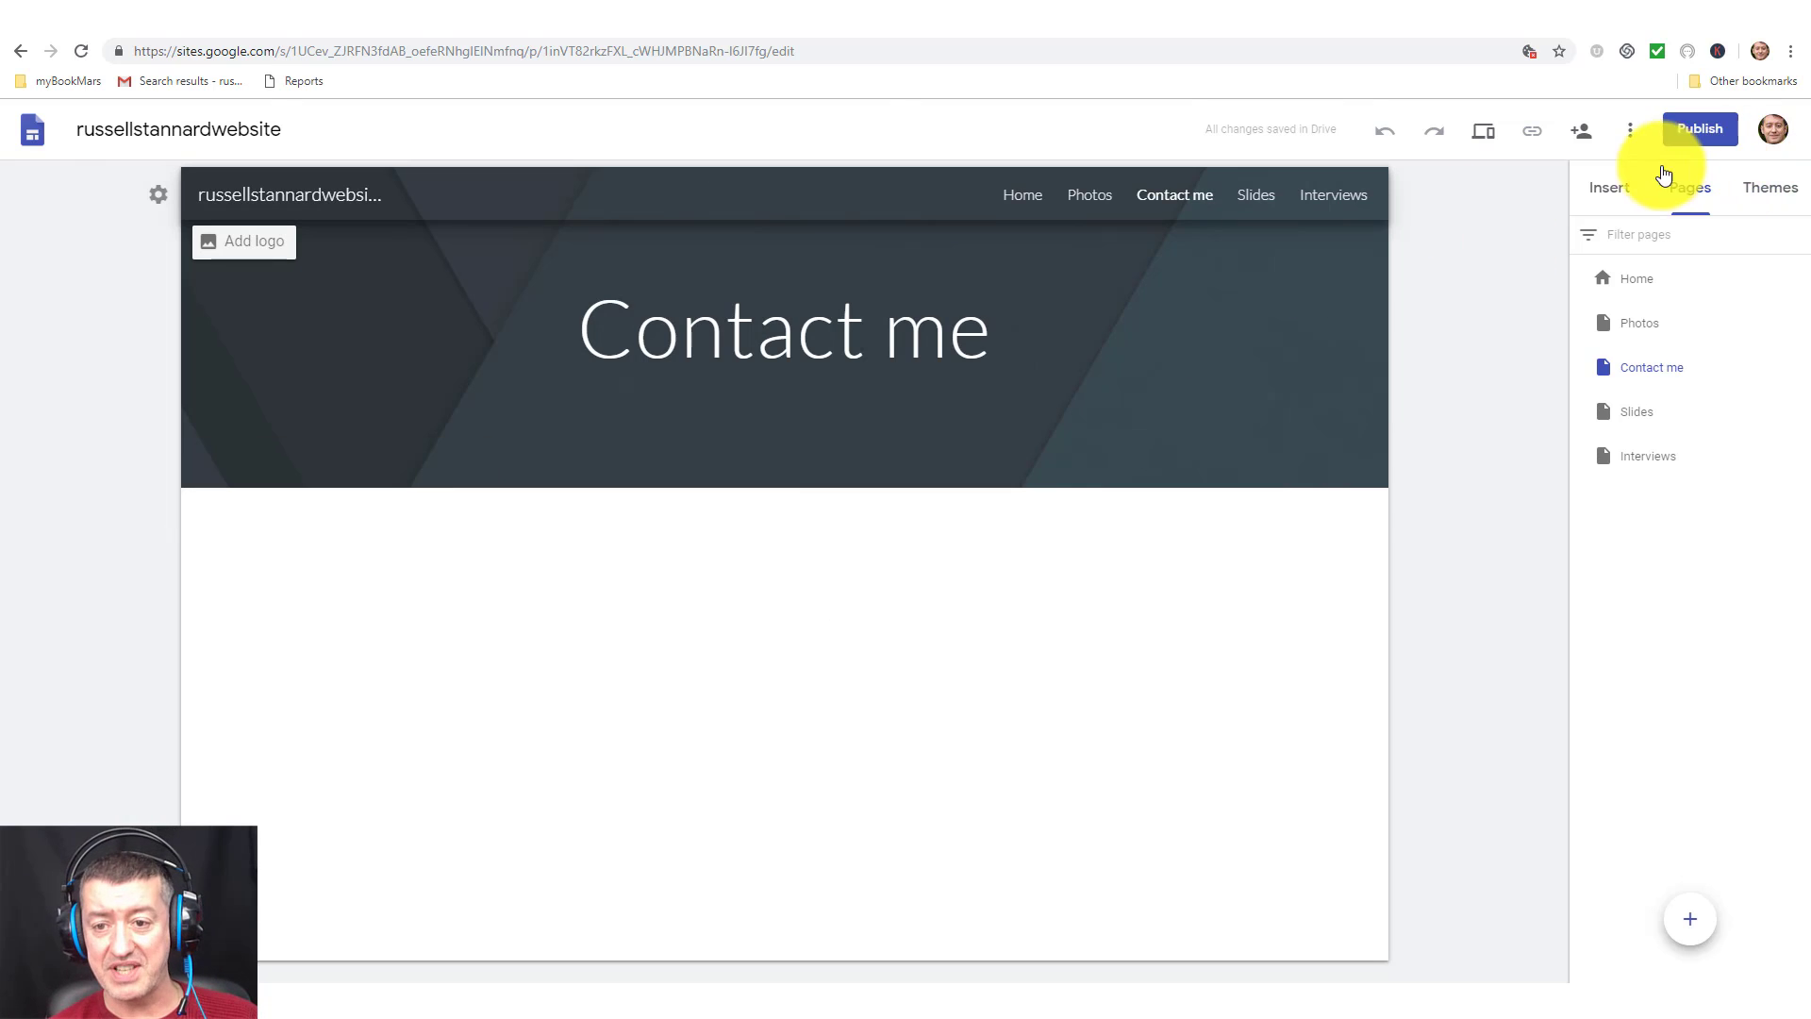
# Embed the ContactForm Google Form on the Contact me page and stretch it across the page.
pyautogui.click(1597, 198)
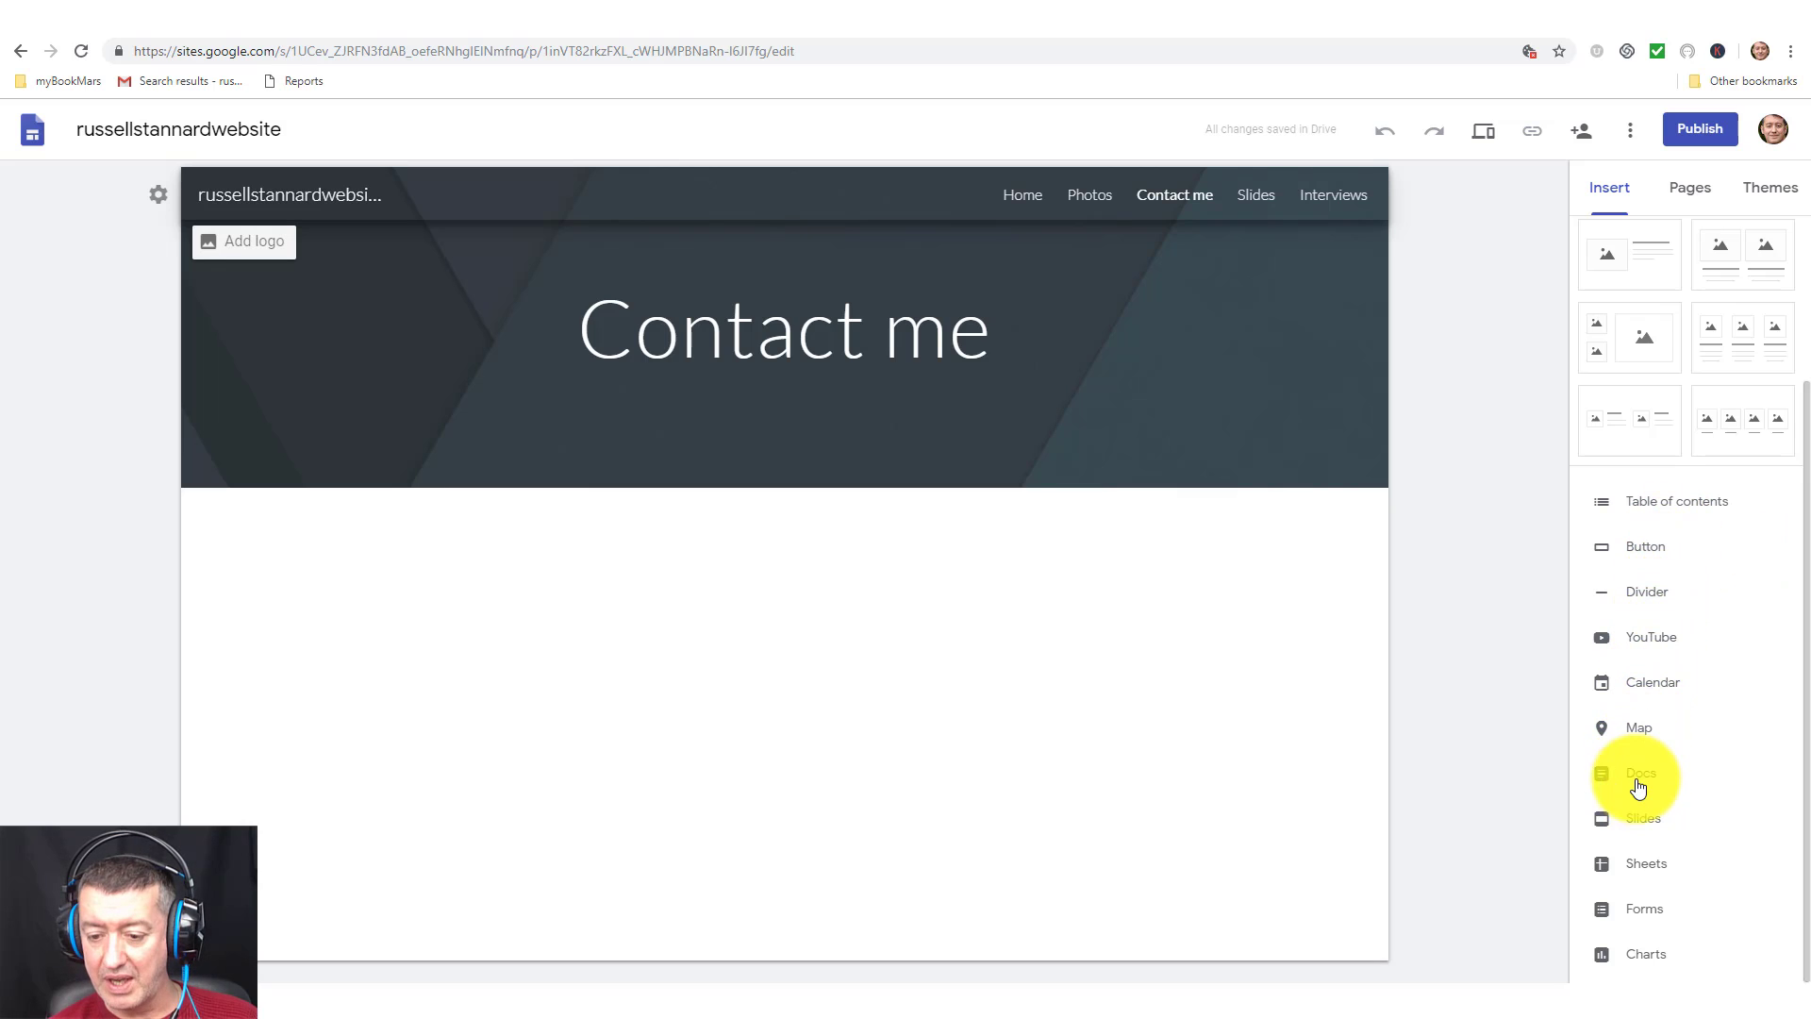
pyautogui.click(1641, 920)
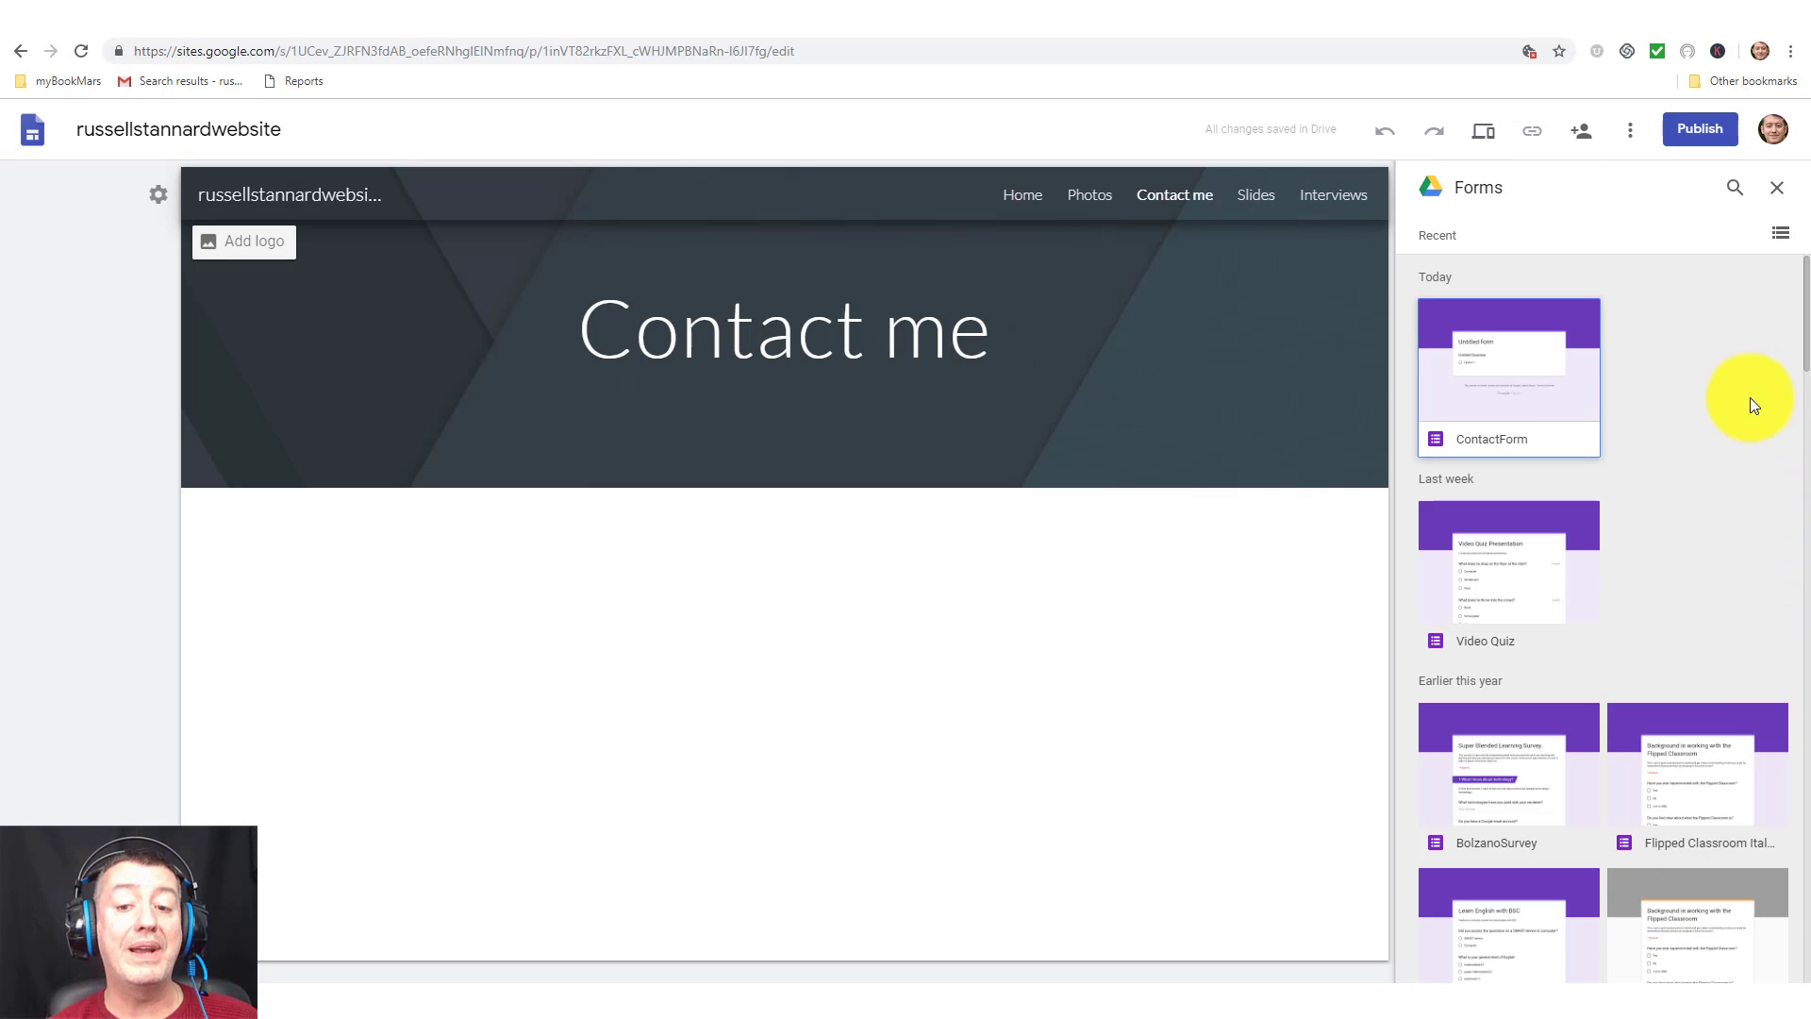
pyautogui.click(1502, 354)
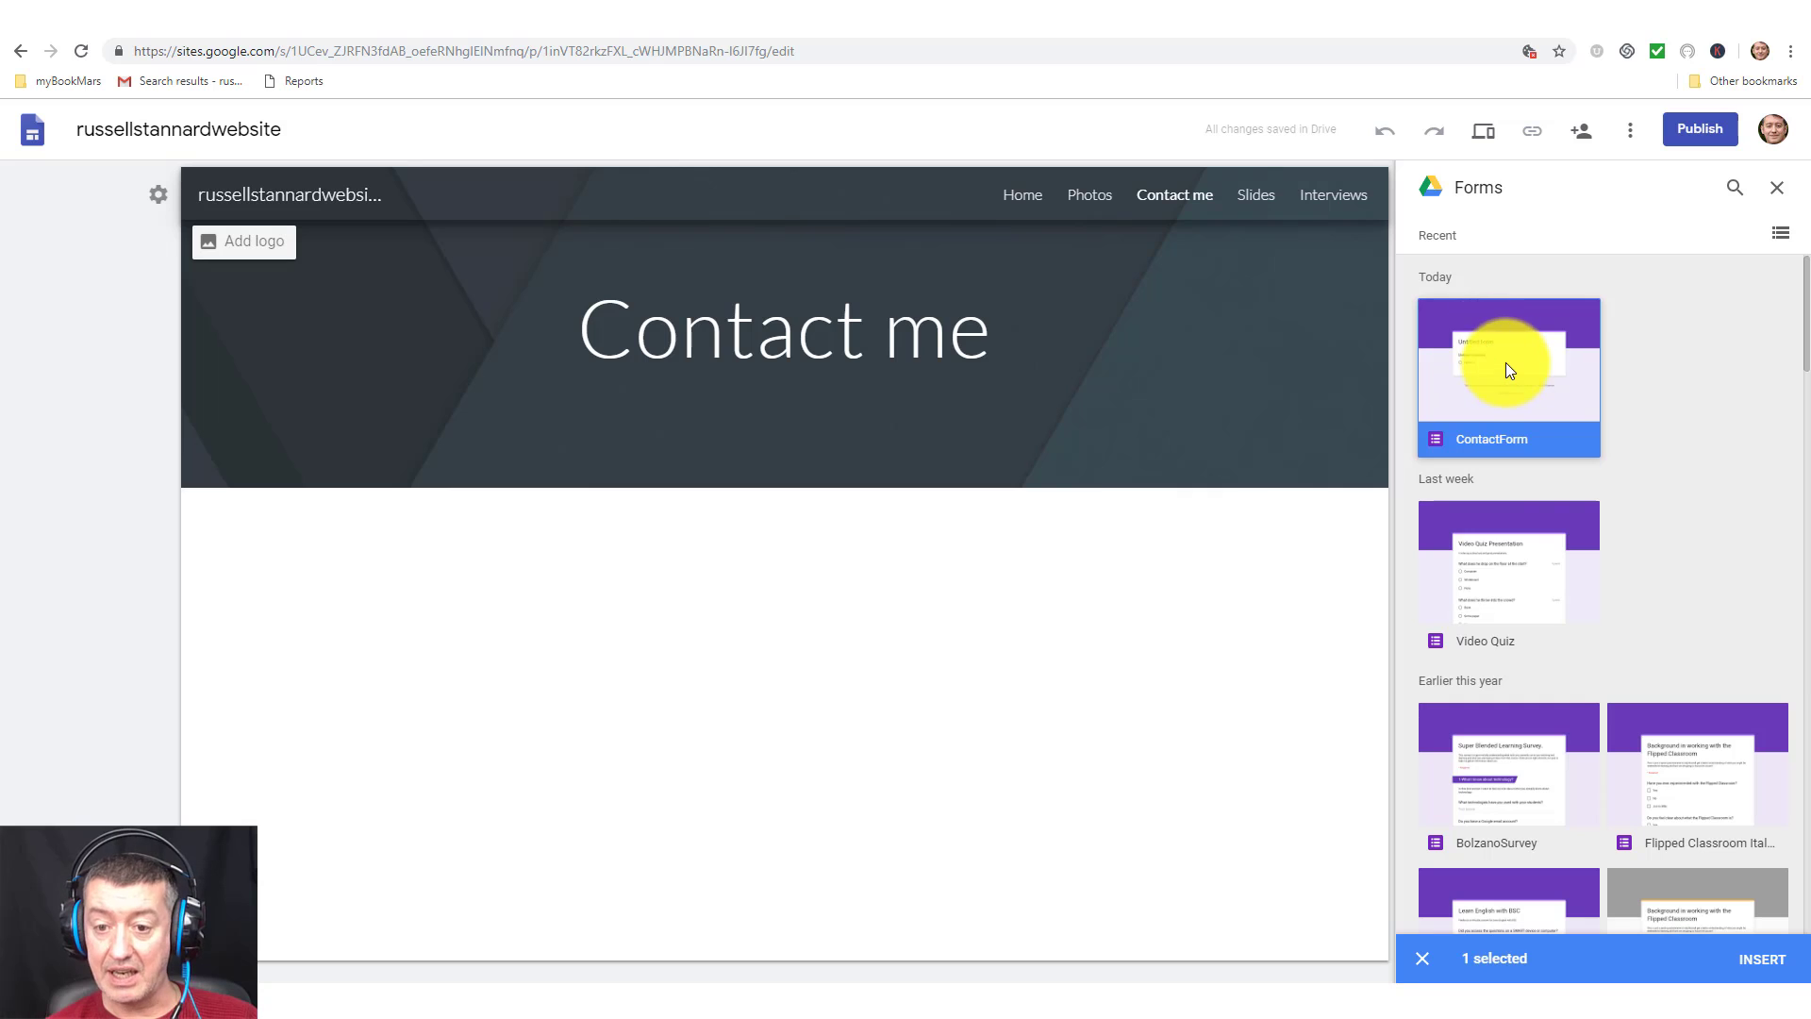
pyautogui.click(1762, 960)
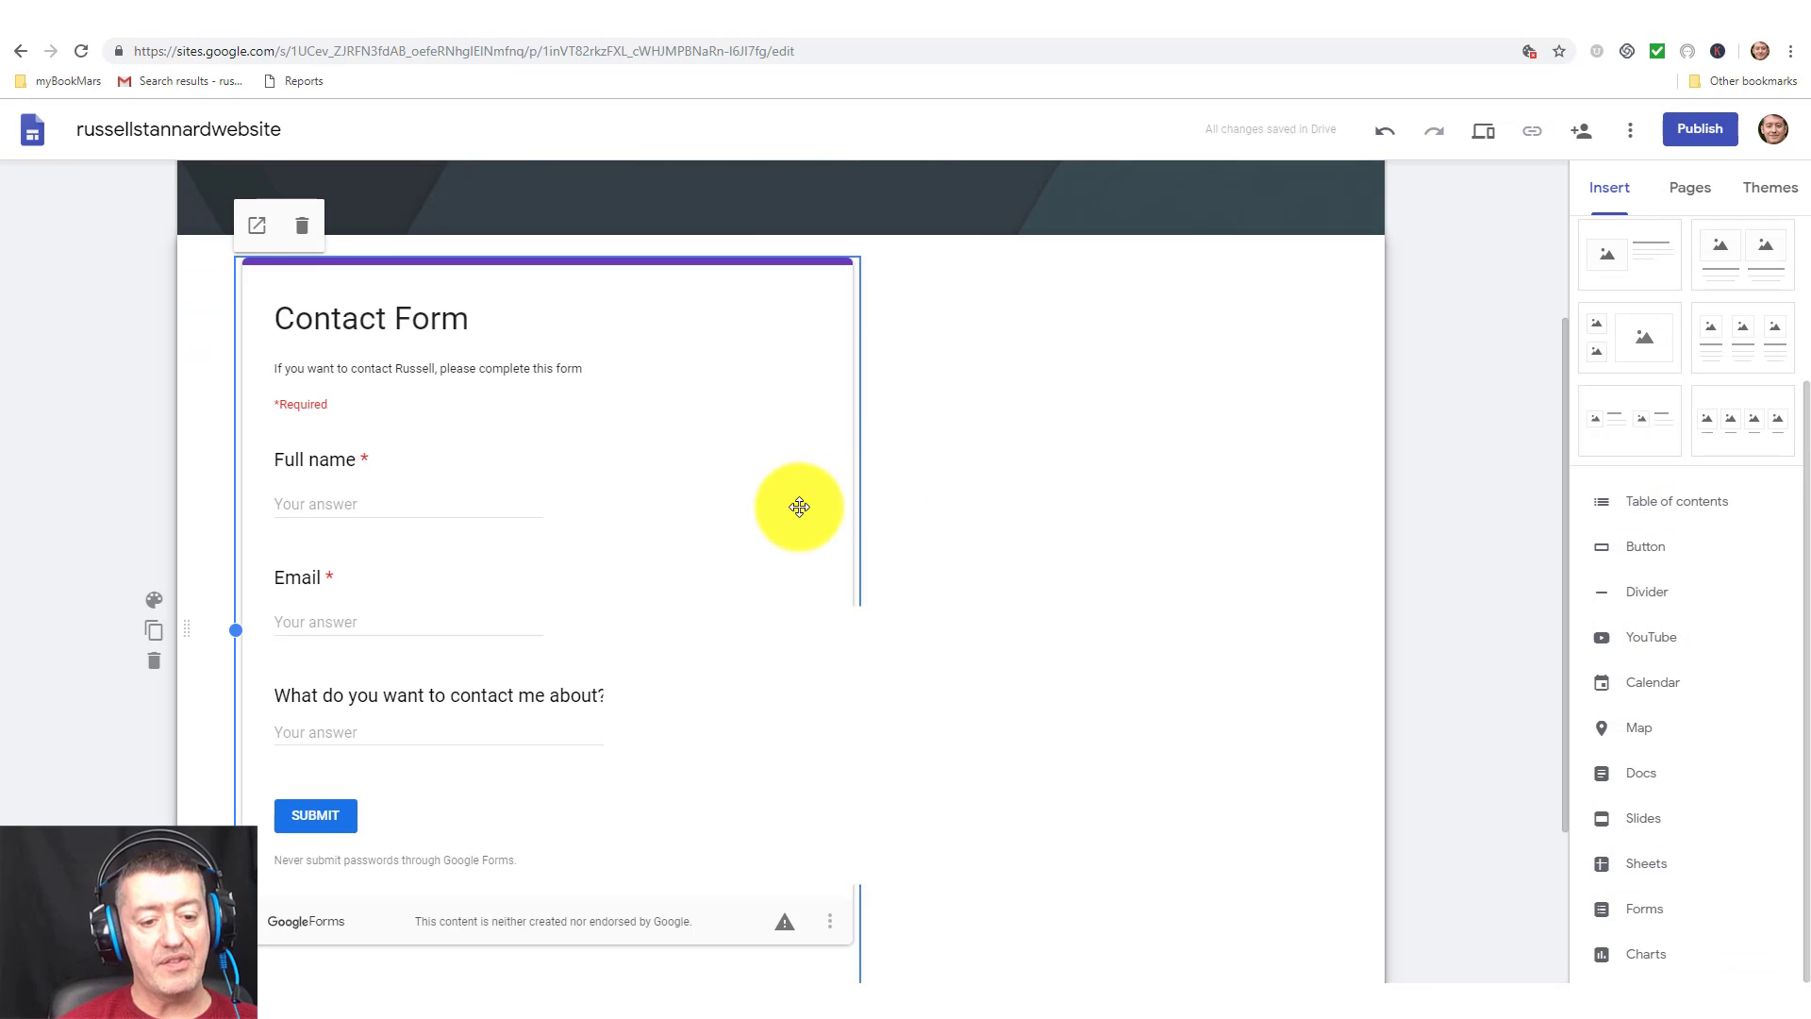
pyautogui.moveTo(859, 629); pyautogui.dragTo(1288, 661)
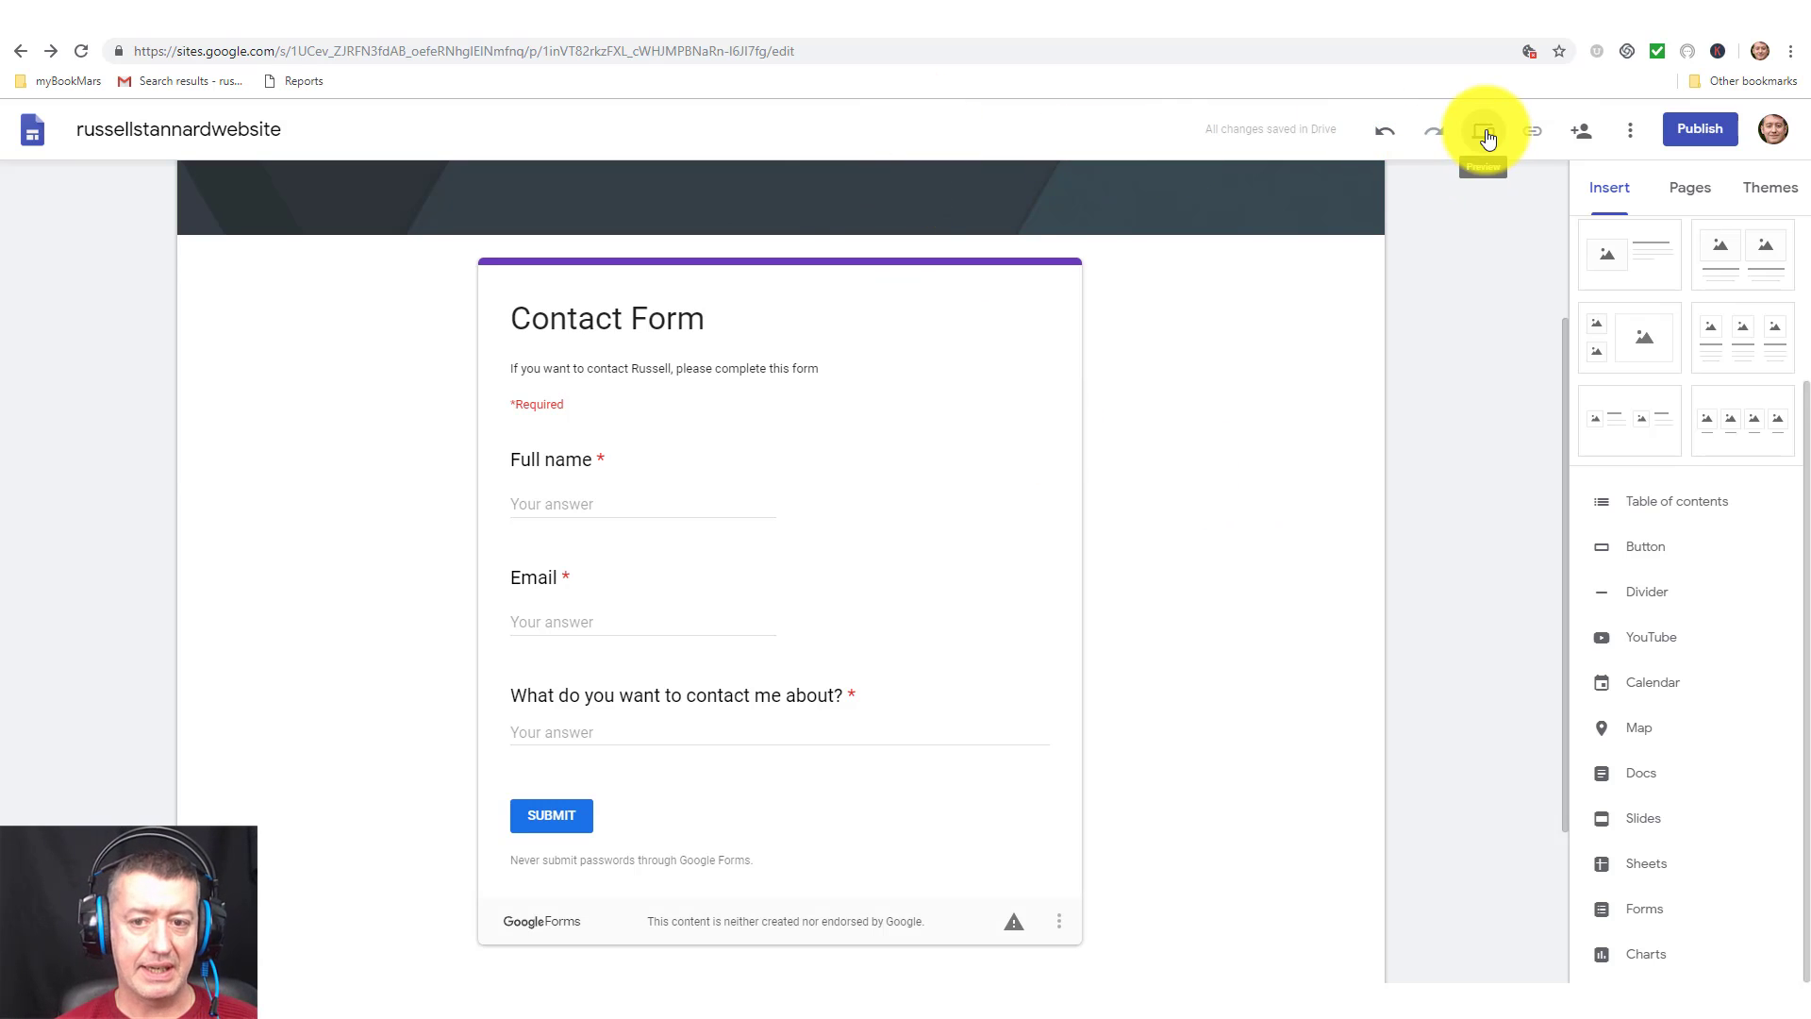
# Preview the site and enter a test full name and email address in the contact form.
pyautogui.click(1486, 136)
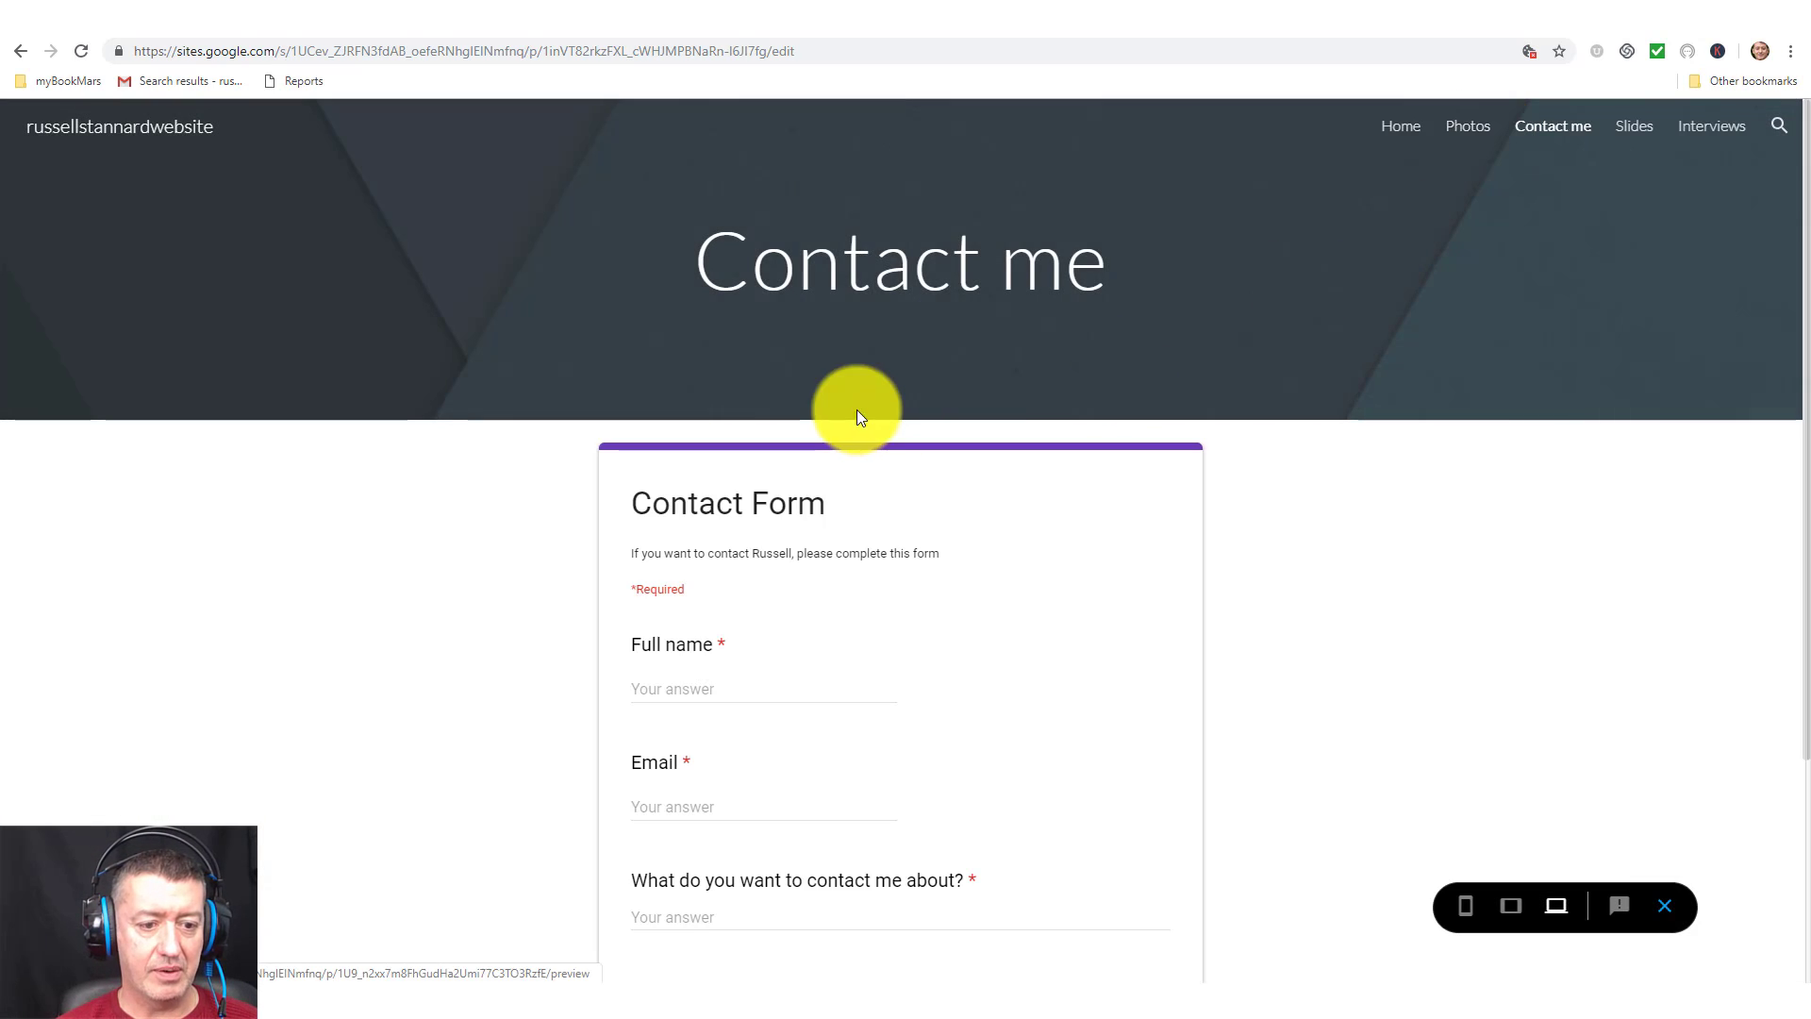
pyautogui.click(747, 693)
pyautogui.write('Joh')
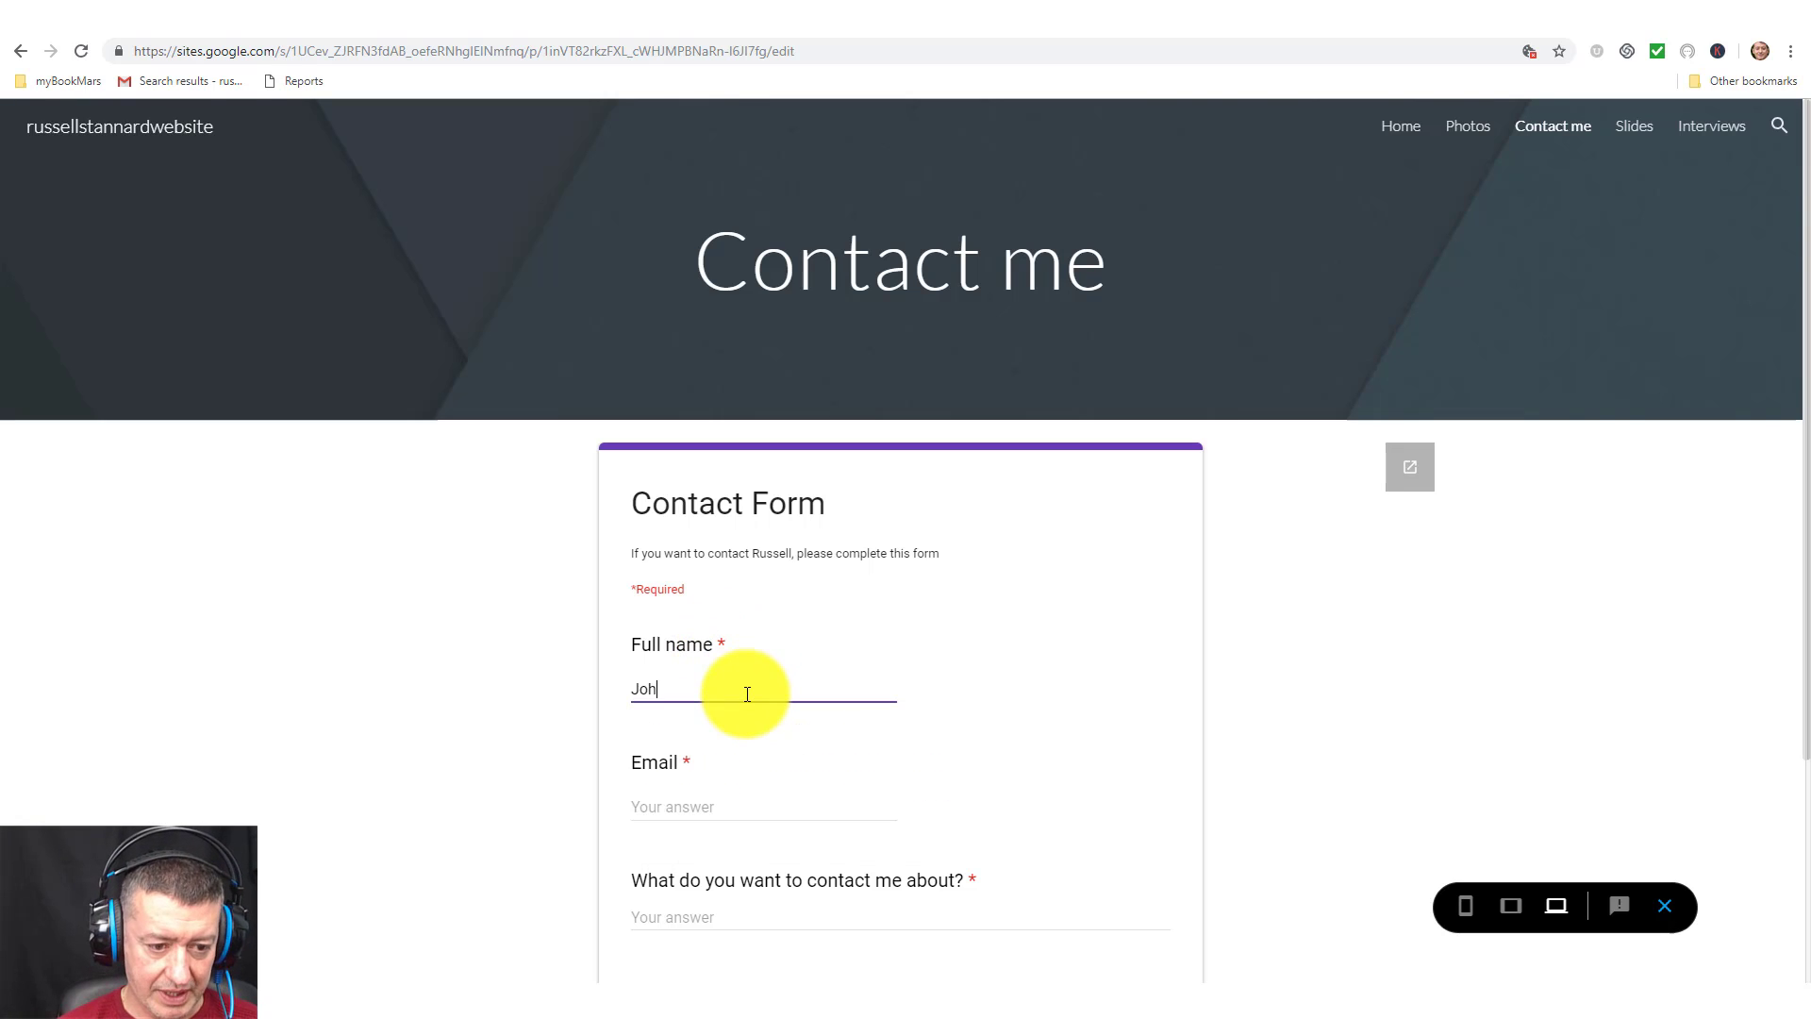
pyautogui.write('n Smith')
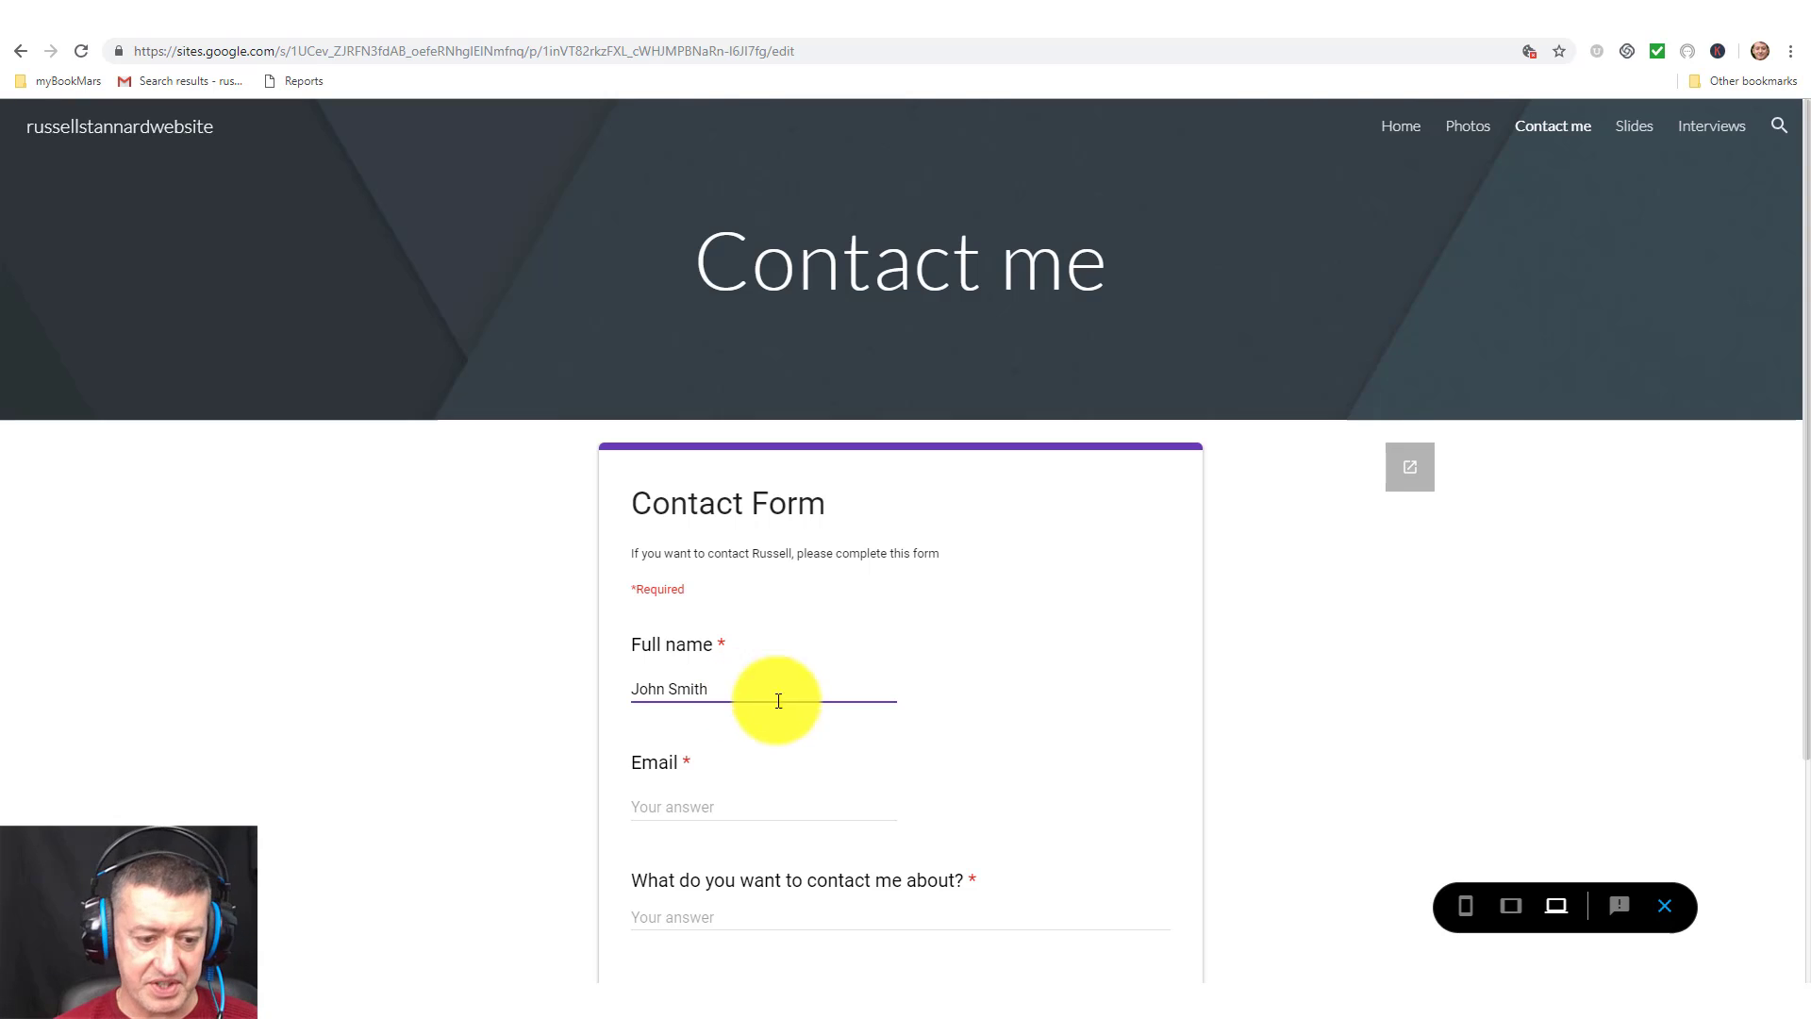
pyautogui.click(754, 809)
pyautogui.write('russell')
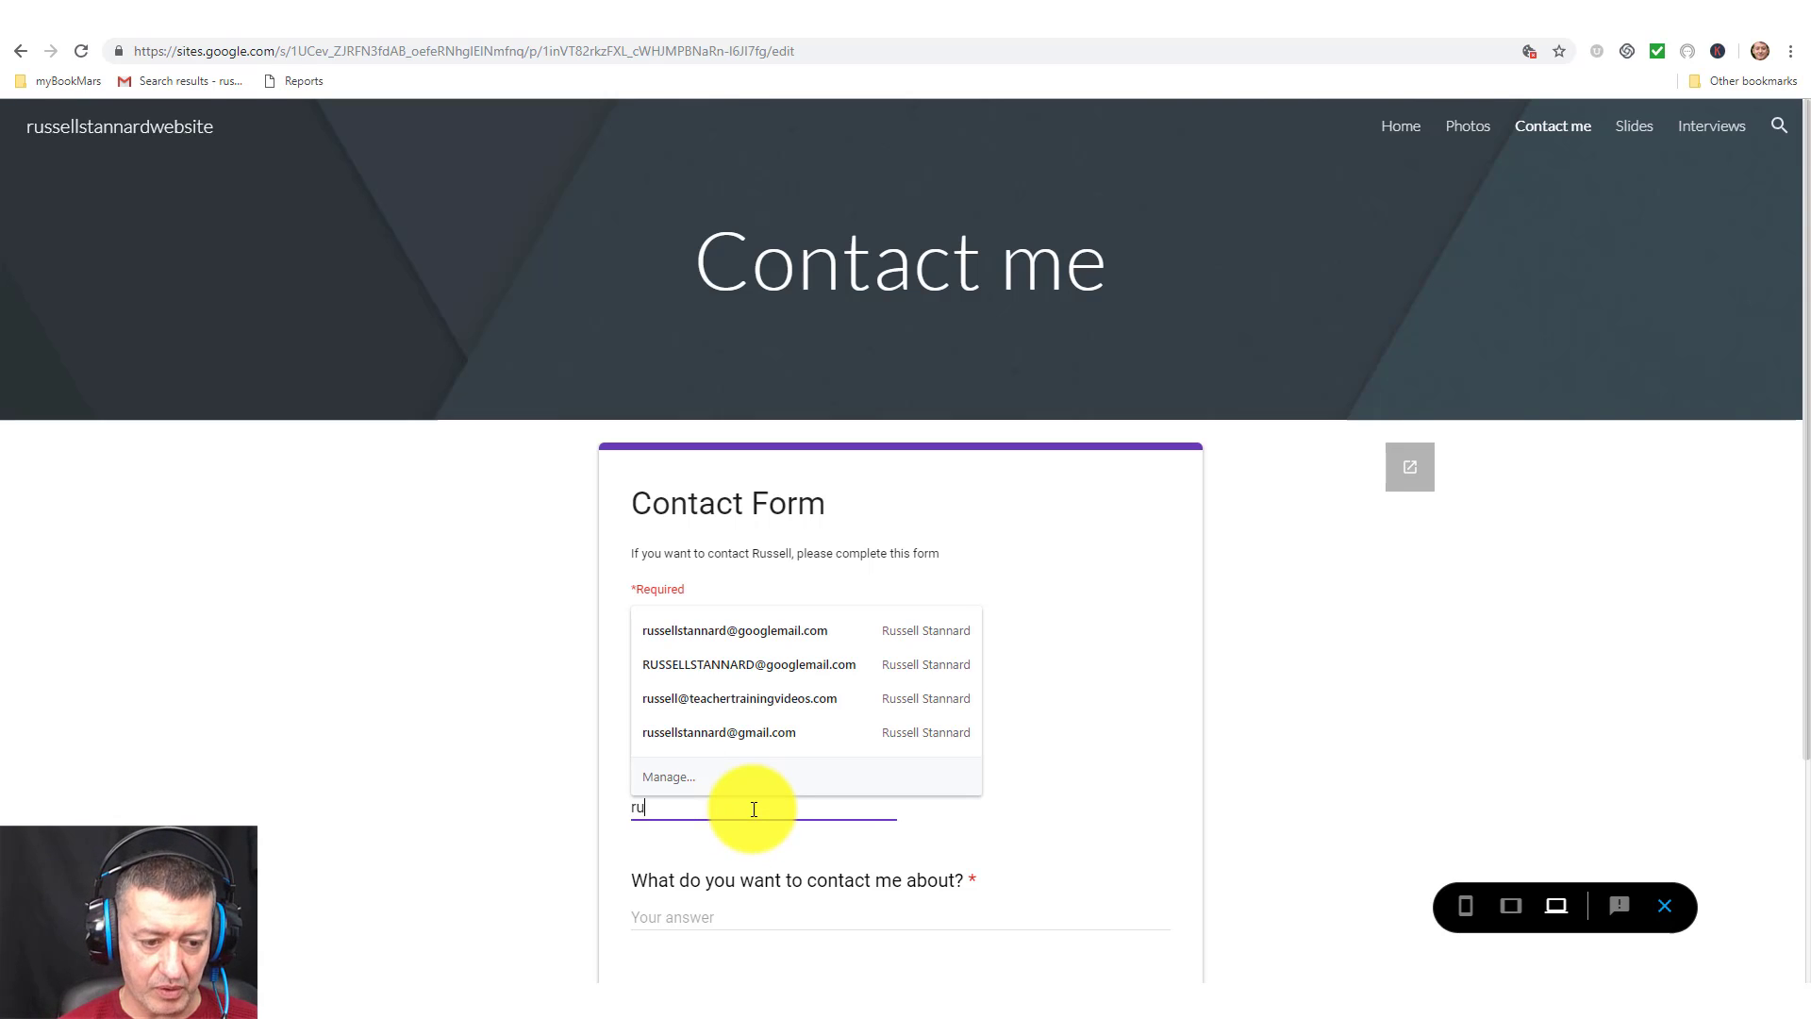
pyautogui.press('BackSpace')
pyautogui.press('BackSpace')
pyautogui.press('BackSpace')
pyautogui.press('BackSpace')
pyautogui.press('BackSpace')
pyautogui.press('BackSpace')
pyautogui.press('BackSpace')
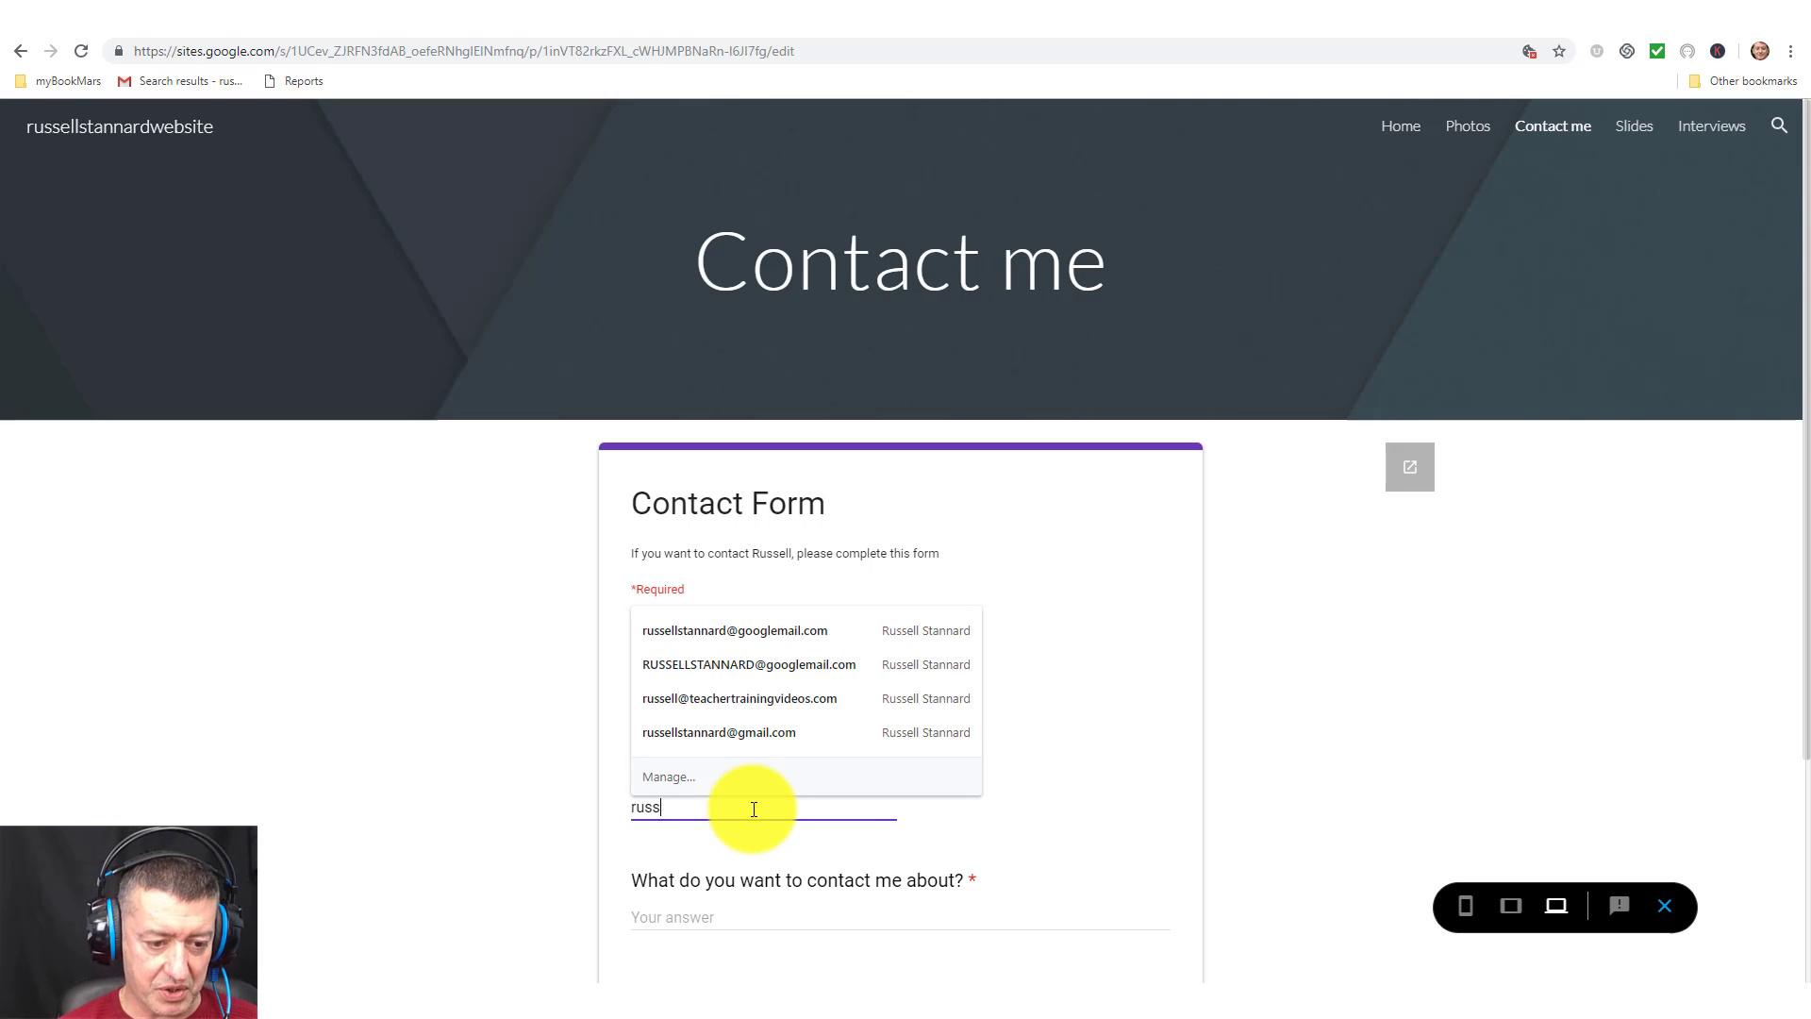
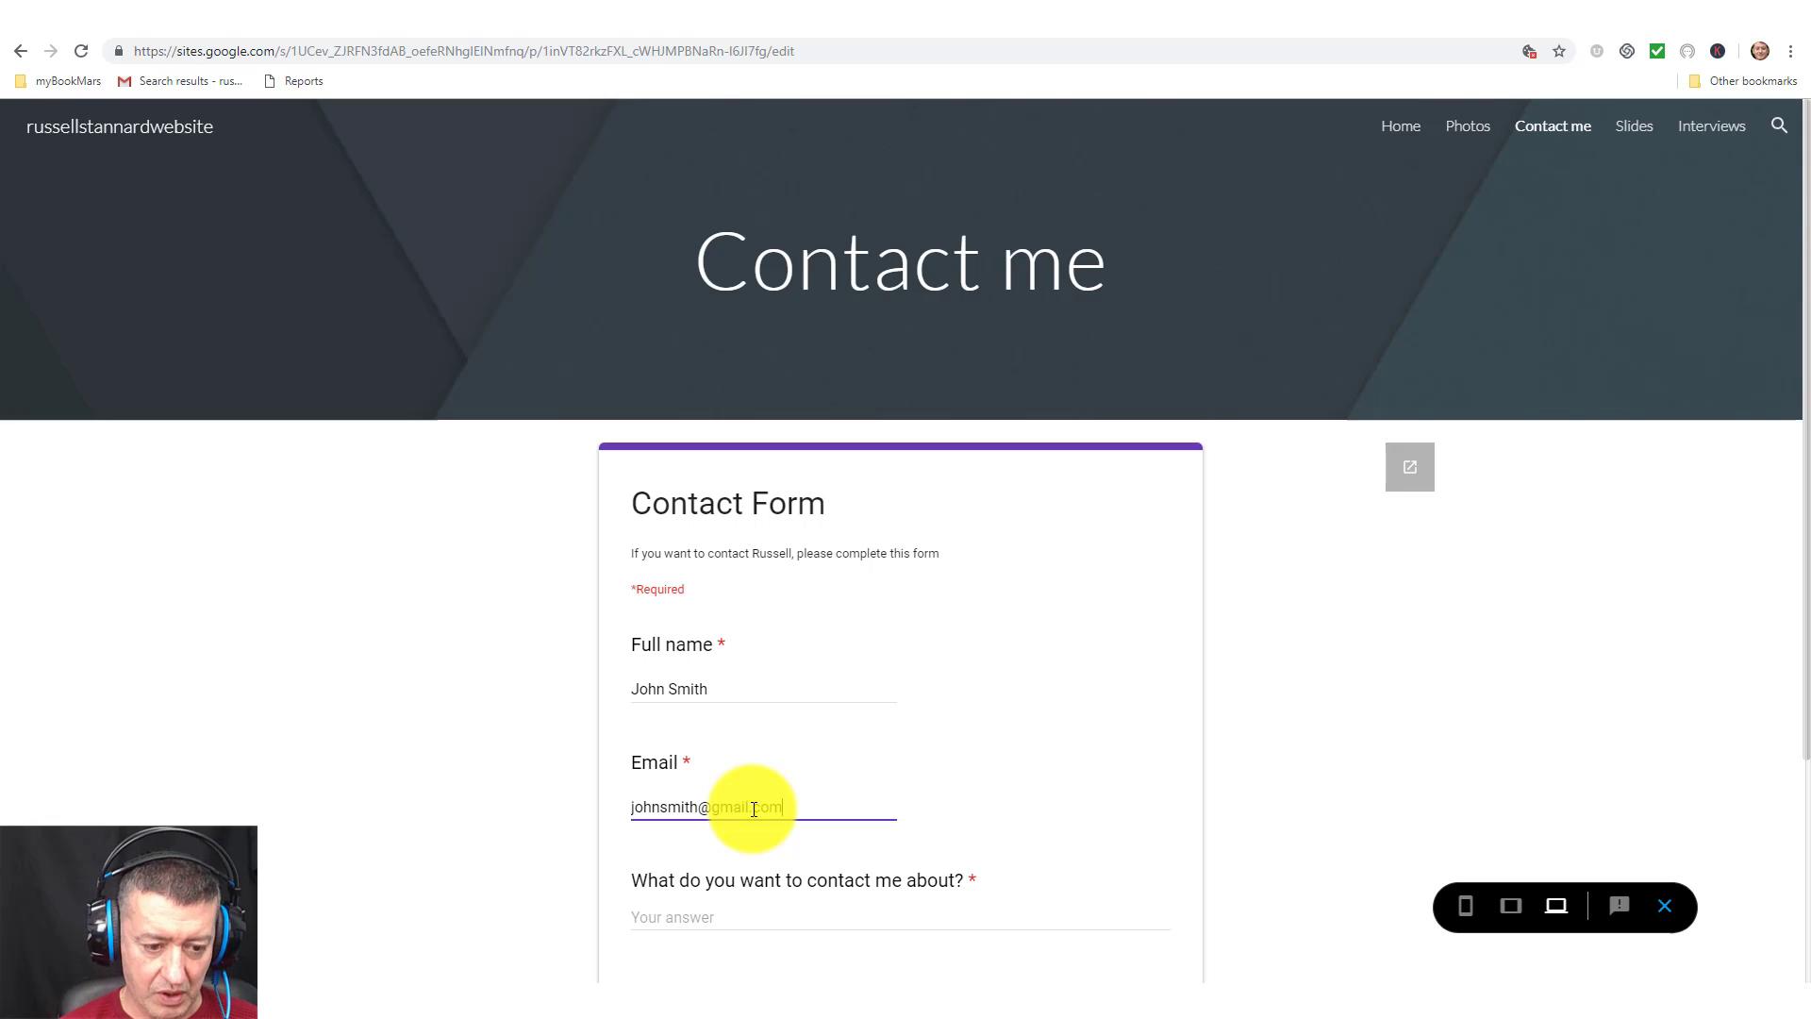
# Write the message 'Hello how are you?' and submit the test response.
pyautogui.click(776, 915)
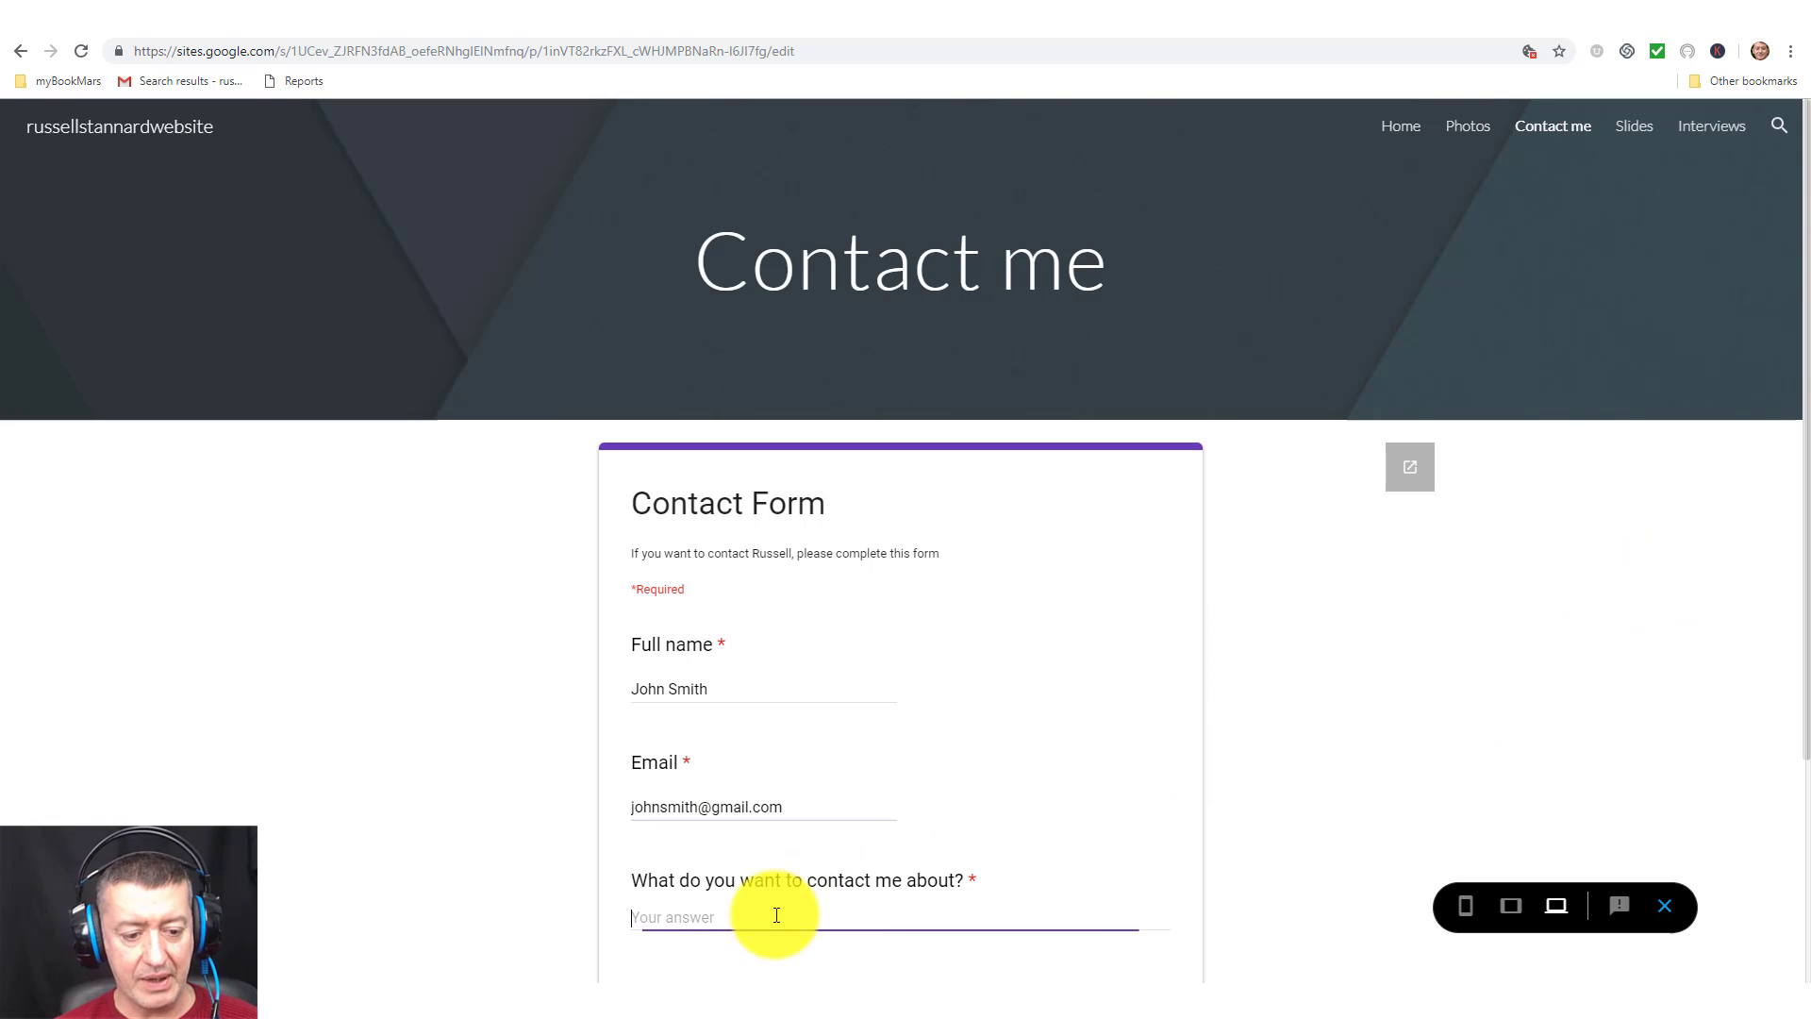
pyautogui.write('Hello ')
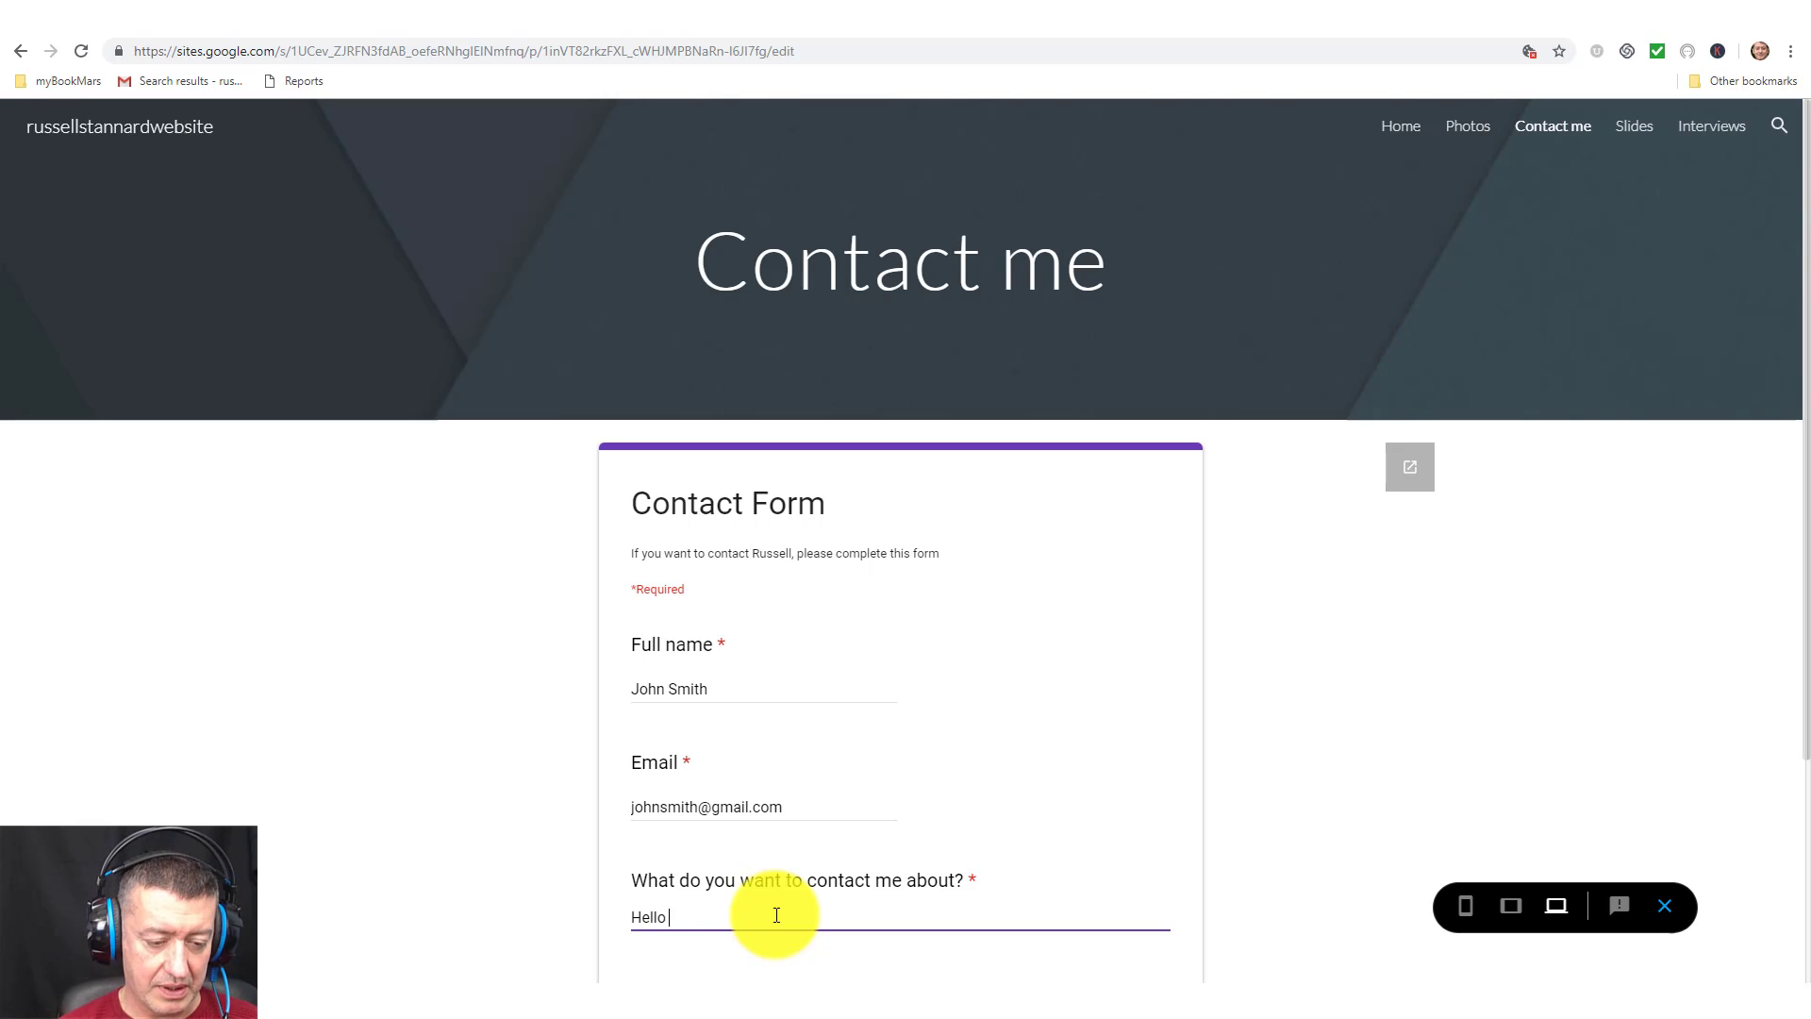
pyautogui.write('how are you')
pyautogui.press('BackSpace')
pyautogui.press('BackSpace')
pyautogui.press('BackSpace')
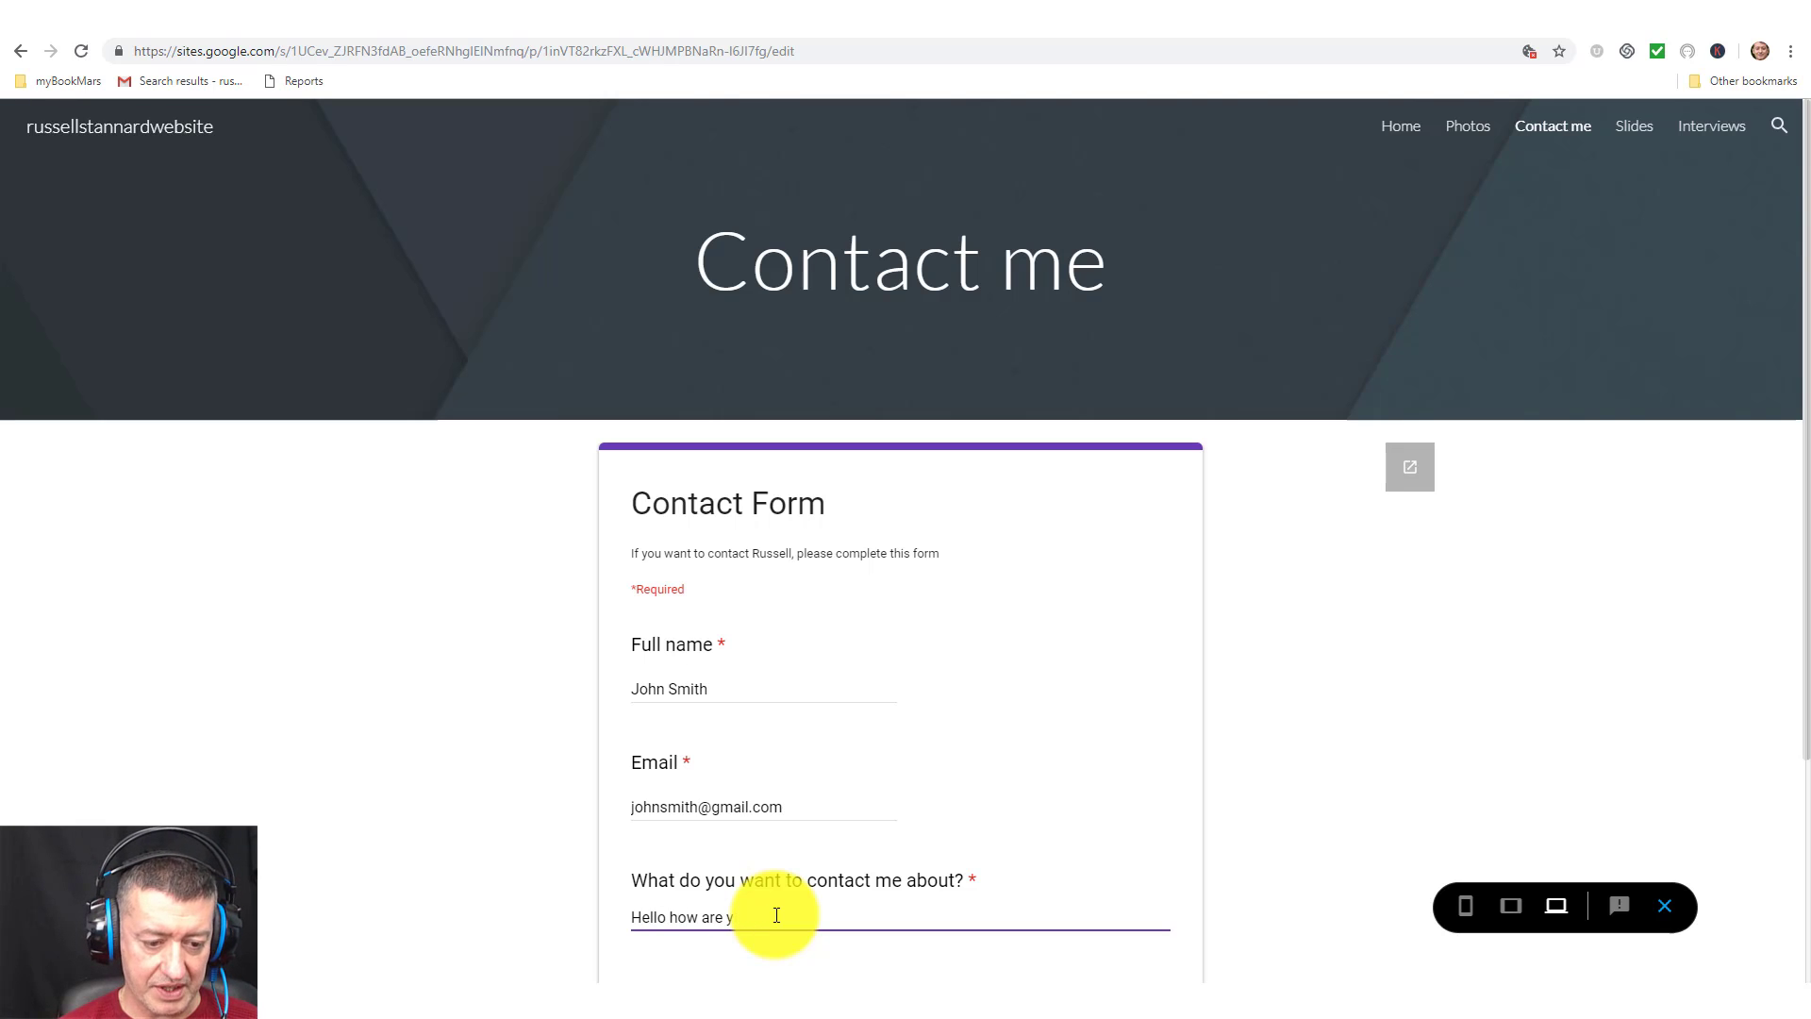
pyautogui.write('ou?')
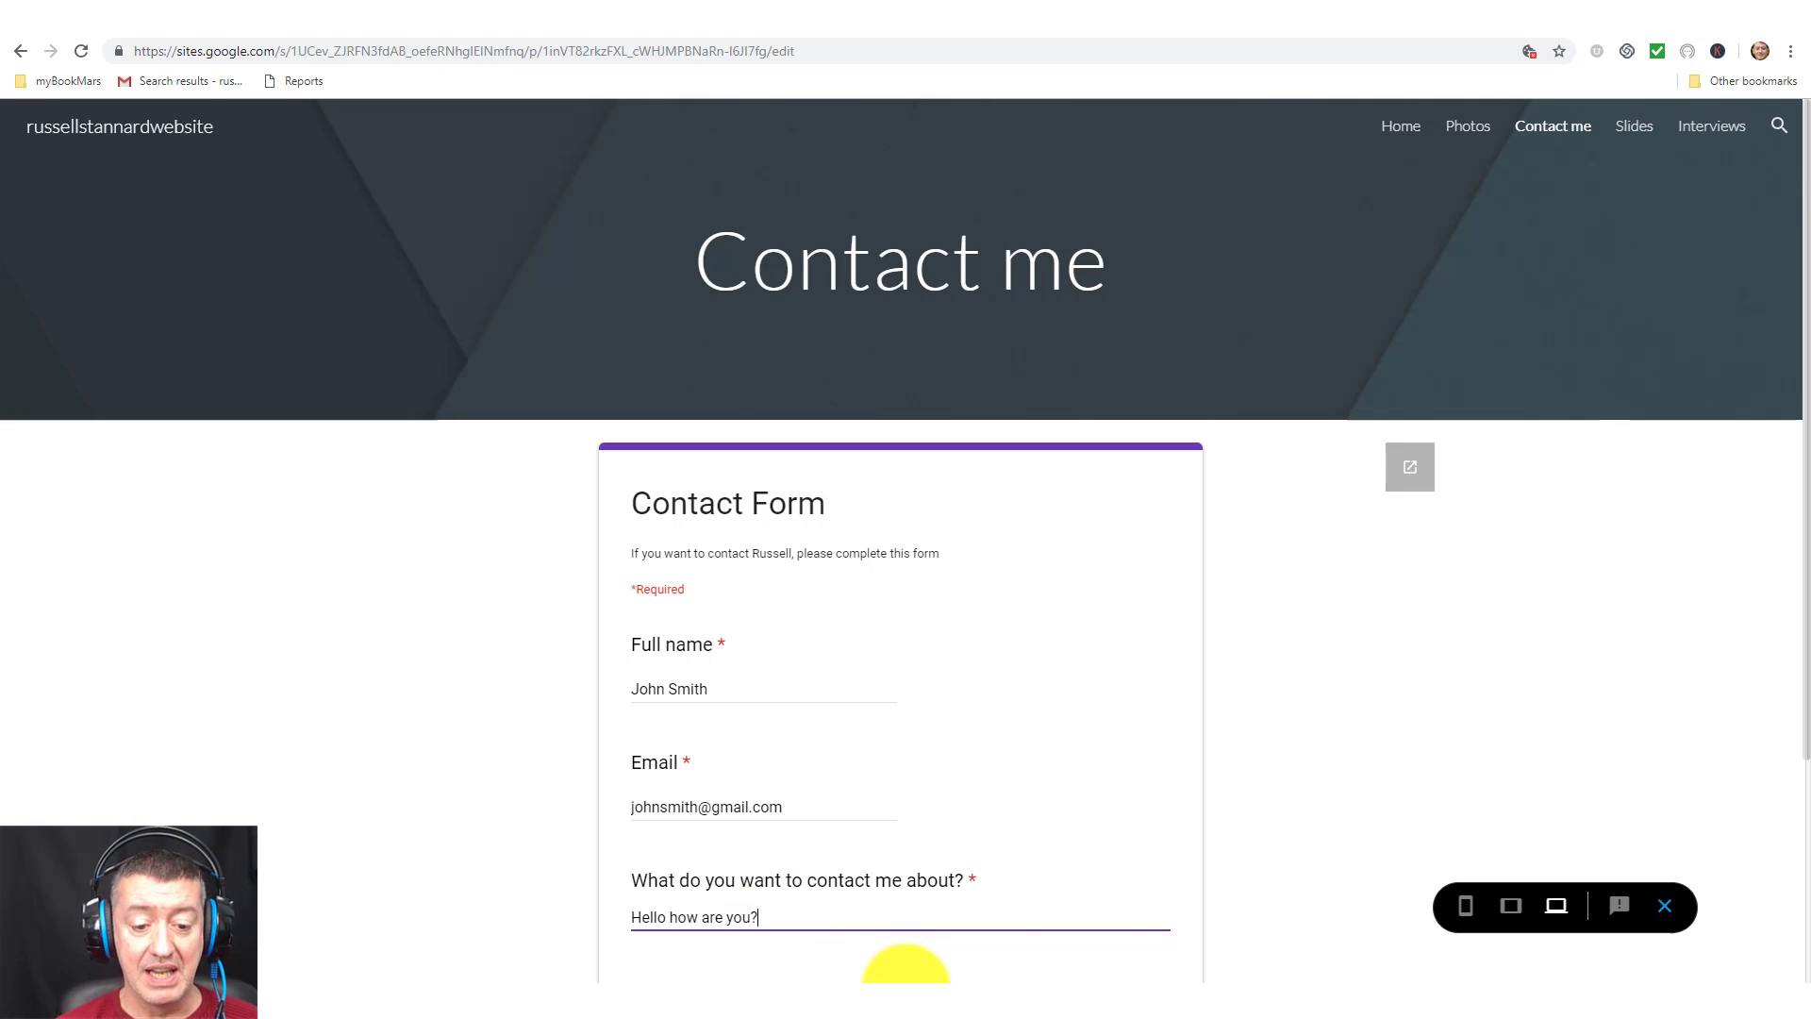
pyautogui.moveTo(1806, 734); pyautogui.dragTo(1803, 925)
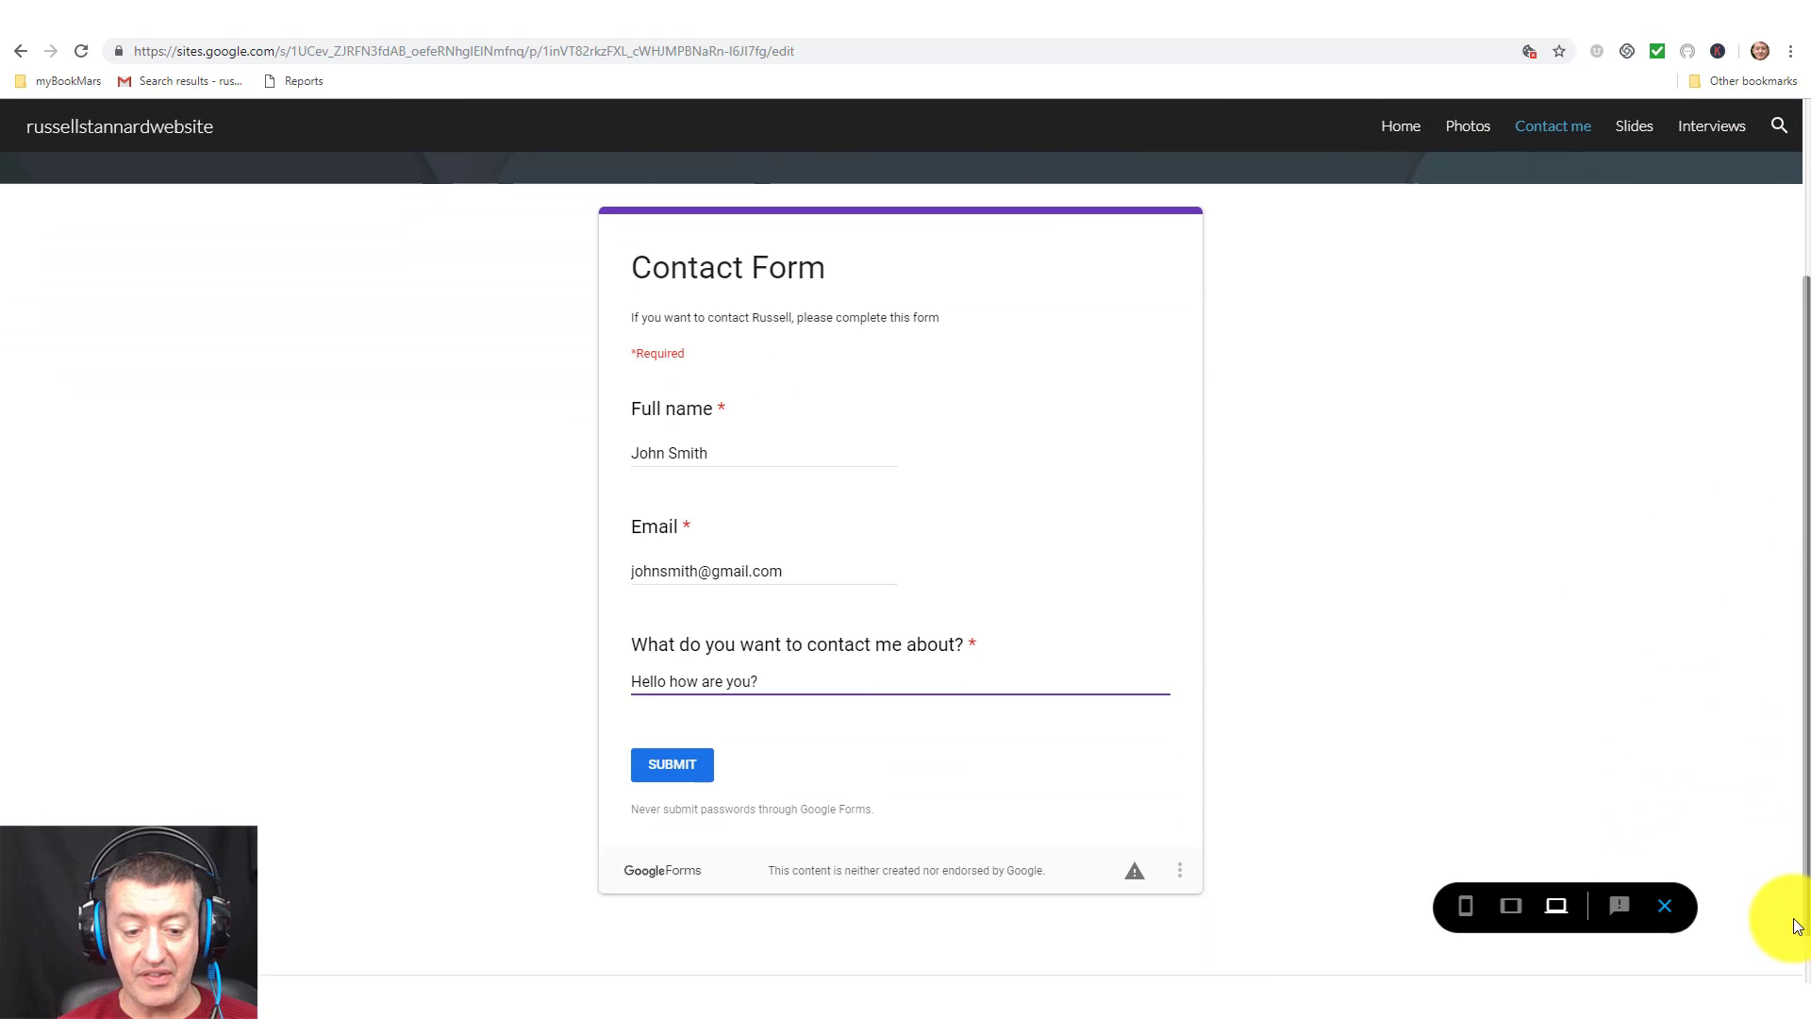
pyautogui.click(686, 750)
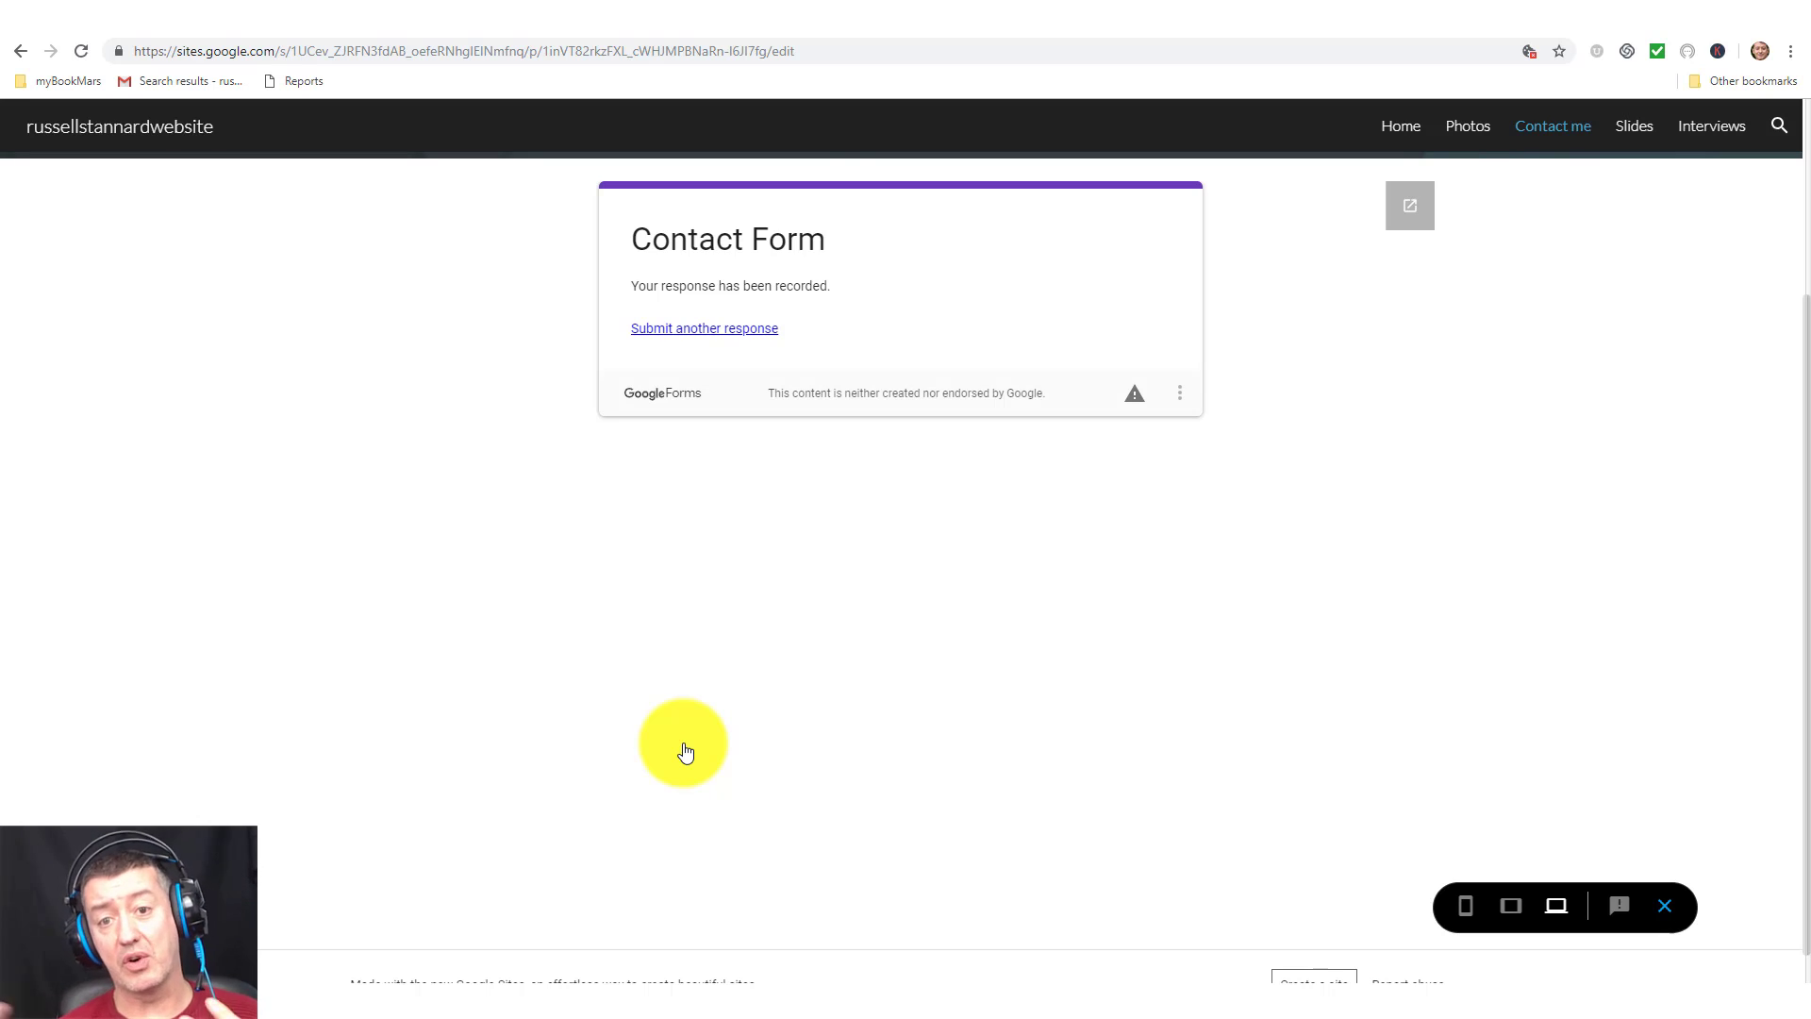
# Open the ContactForm form from Drive's Quick access in the Forms editor.
pyautogui.click(798, 30)
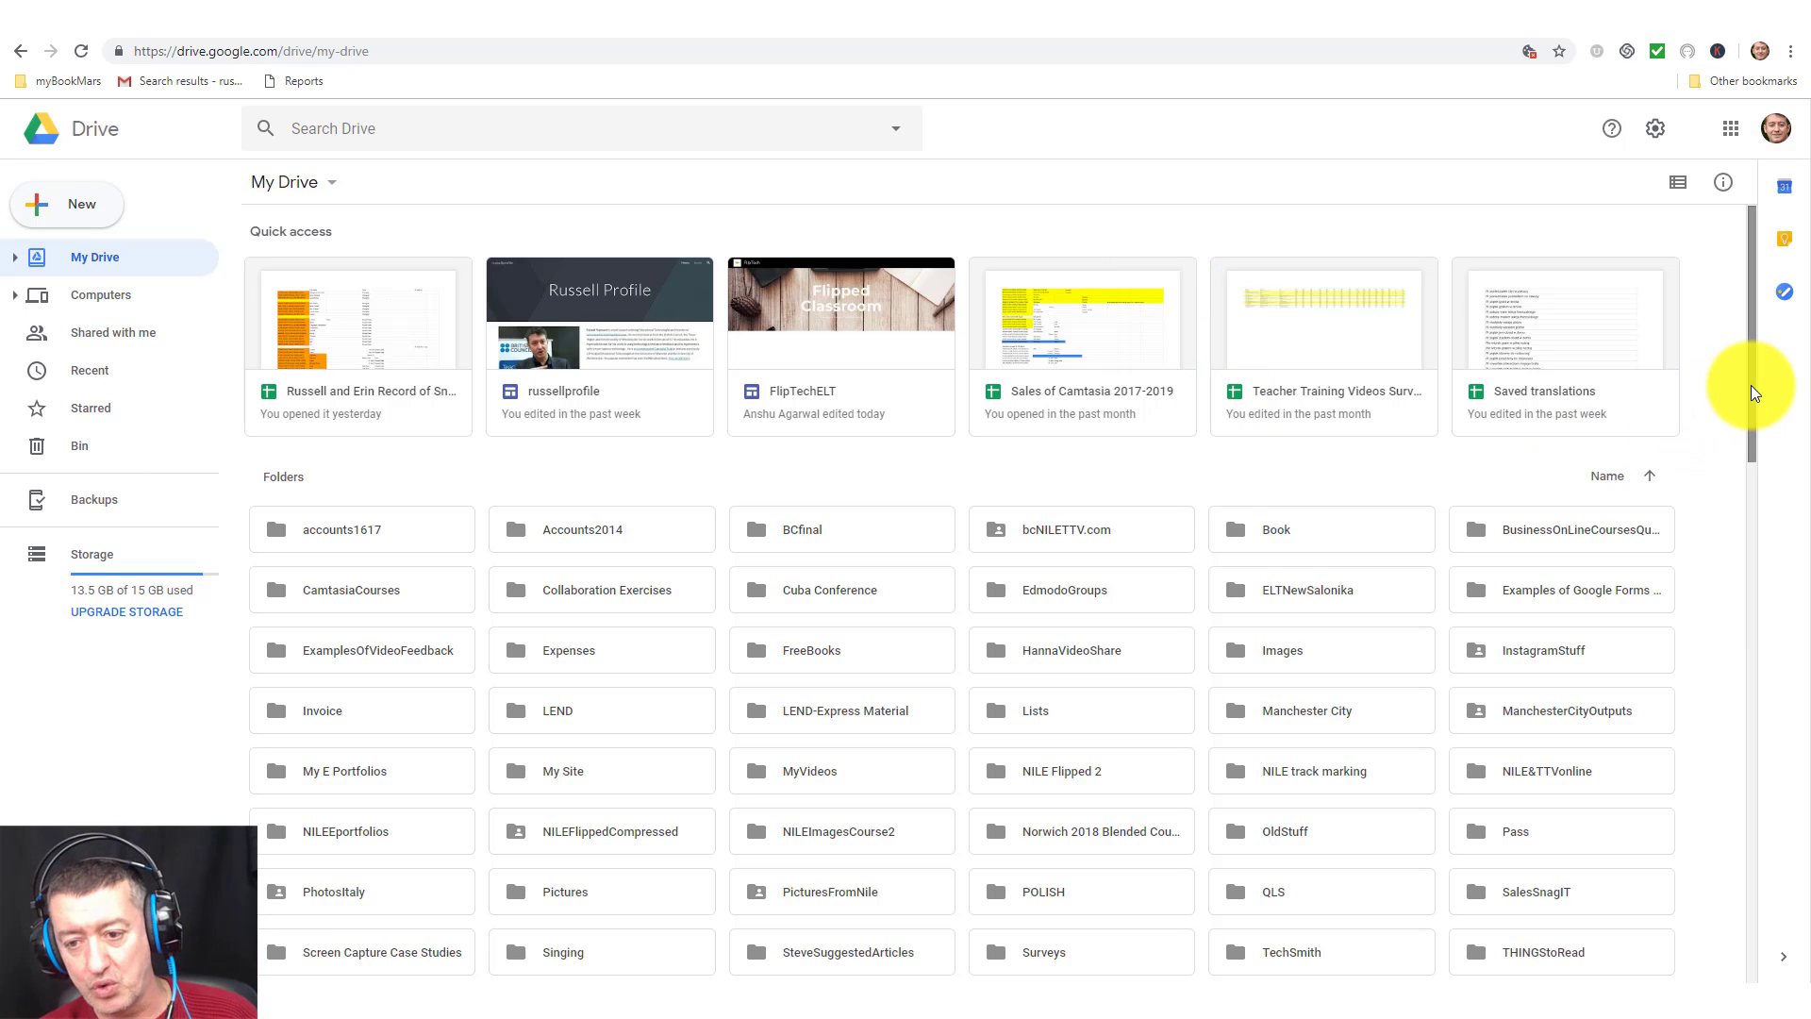
pyautogui.moveTo(1751, 385); pyautogui.dragTo(1717, 928)
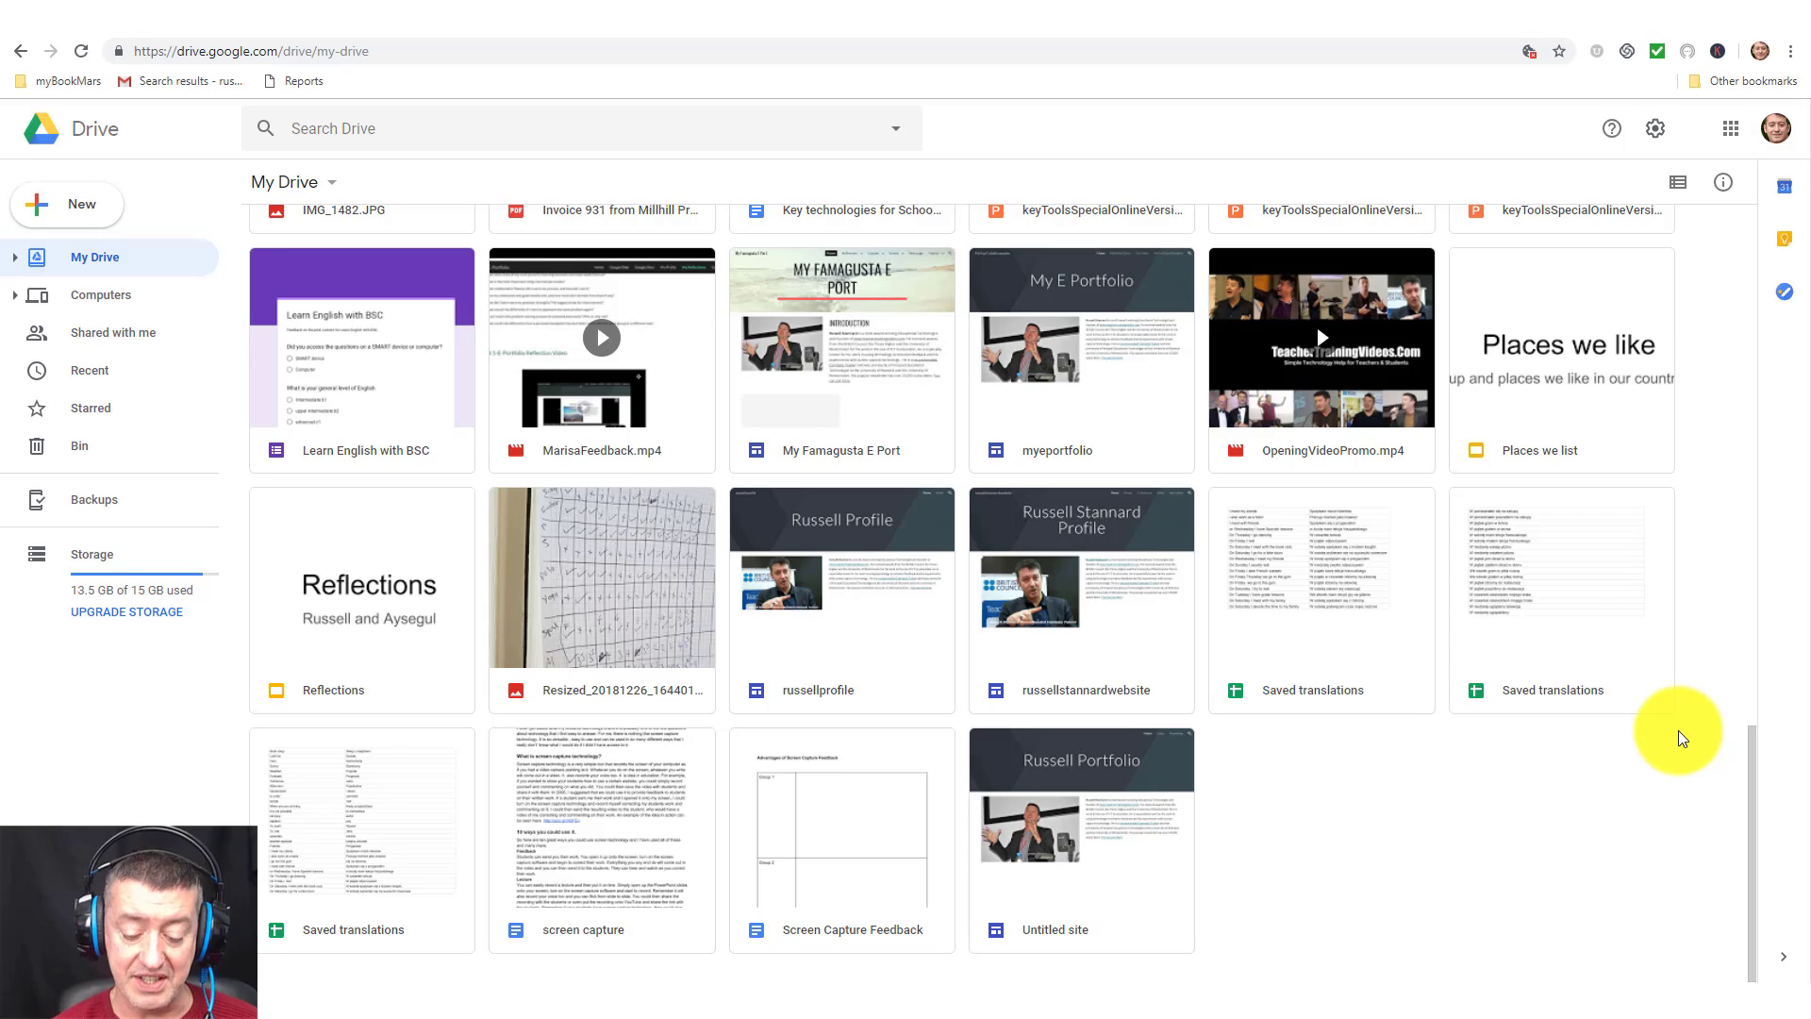
pyautogui.scroll(17, 1679, 730)
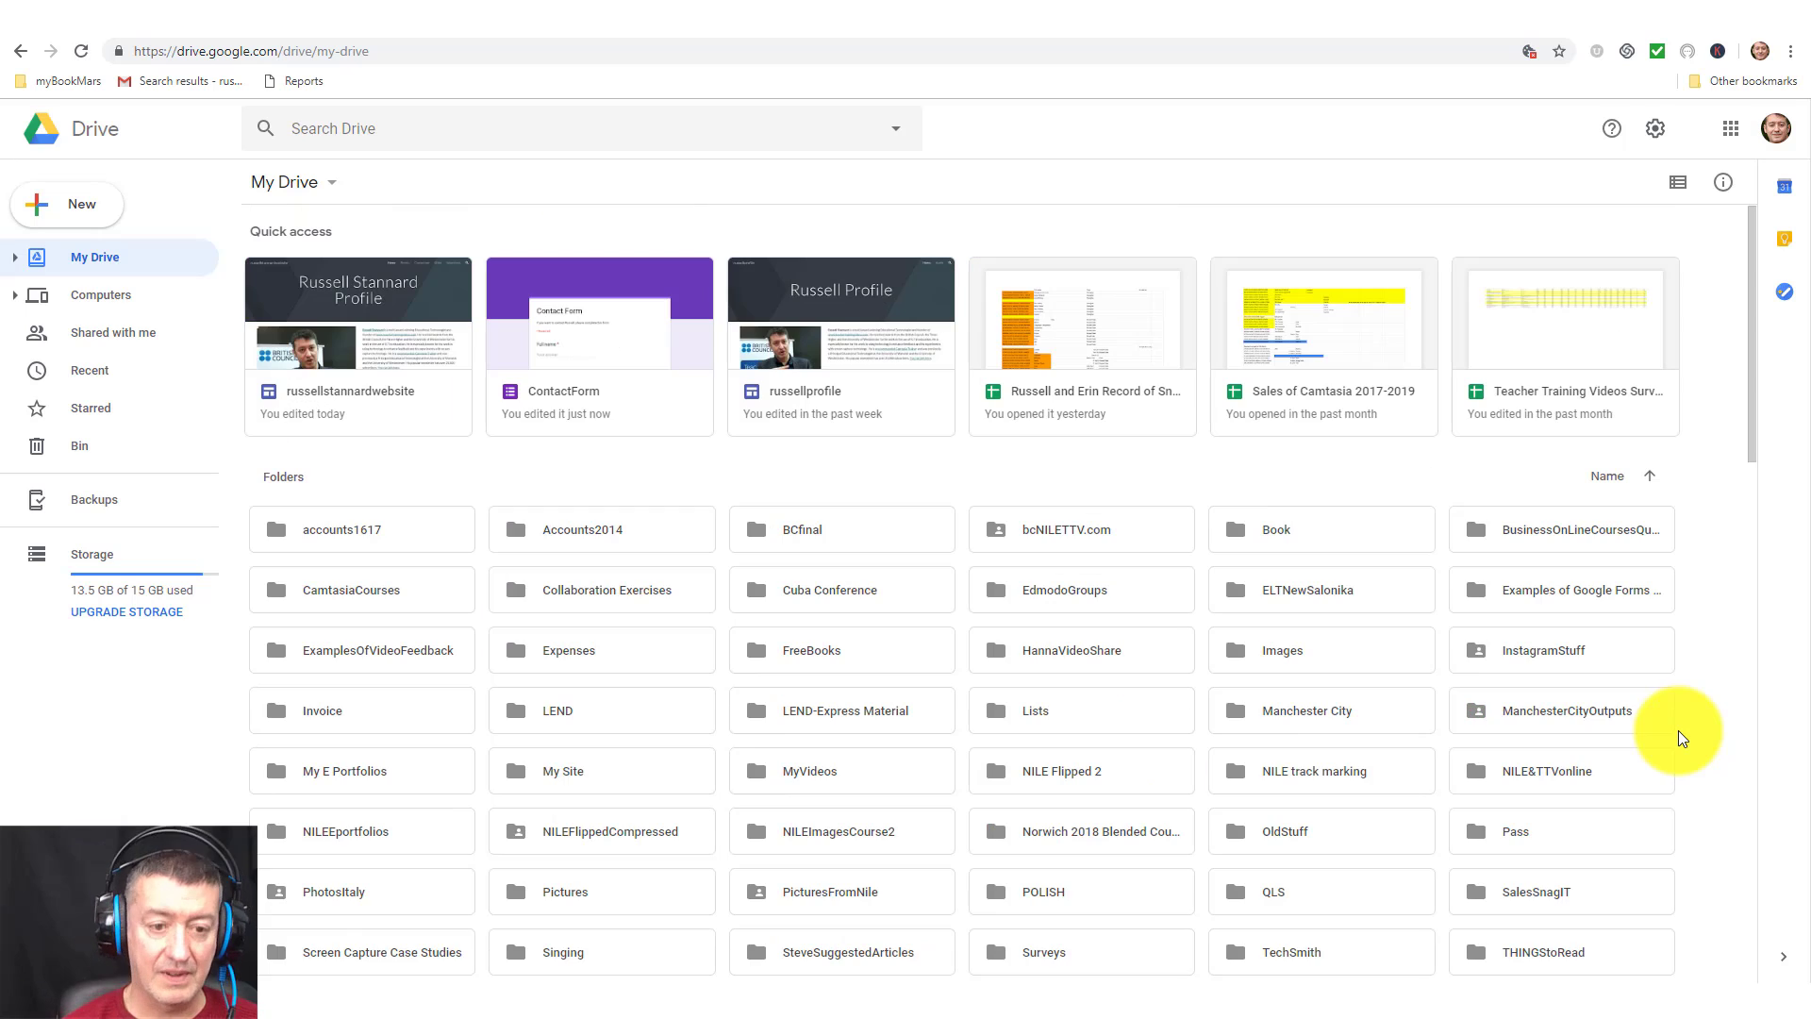
pyautogui.doubleClick(608, 355)
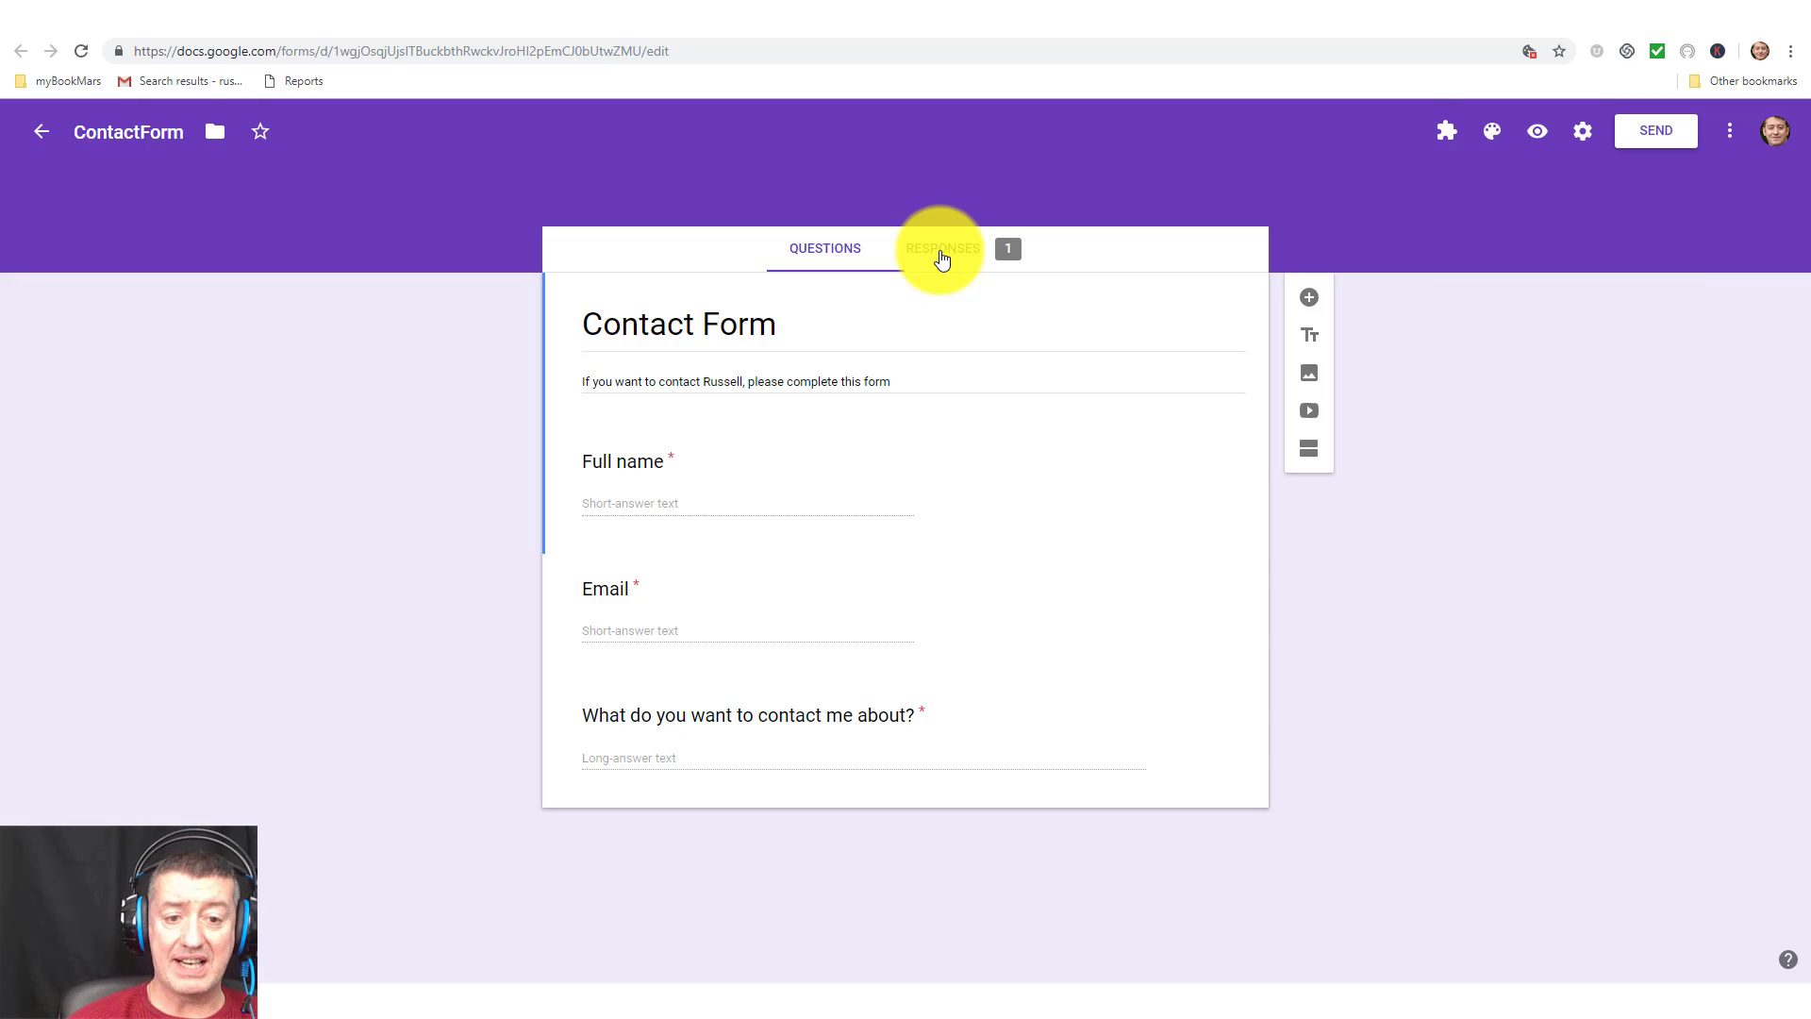
# Review the single test entry in ContactForm's Responses summary.
pyautogui.click(941, 255)
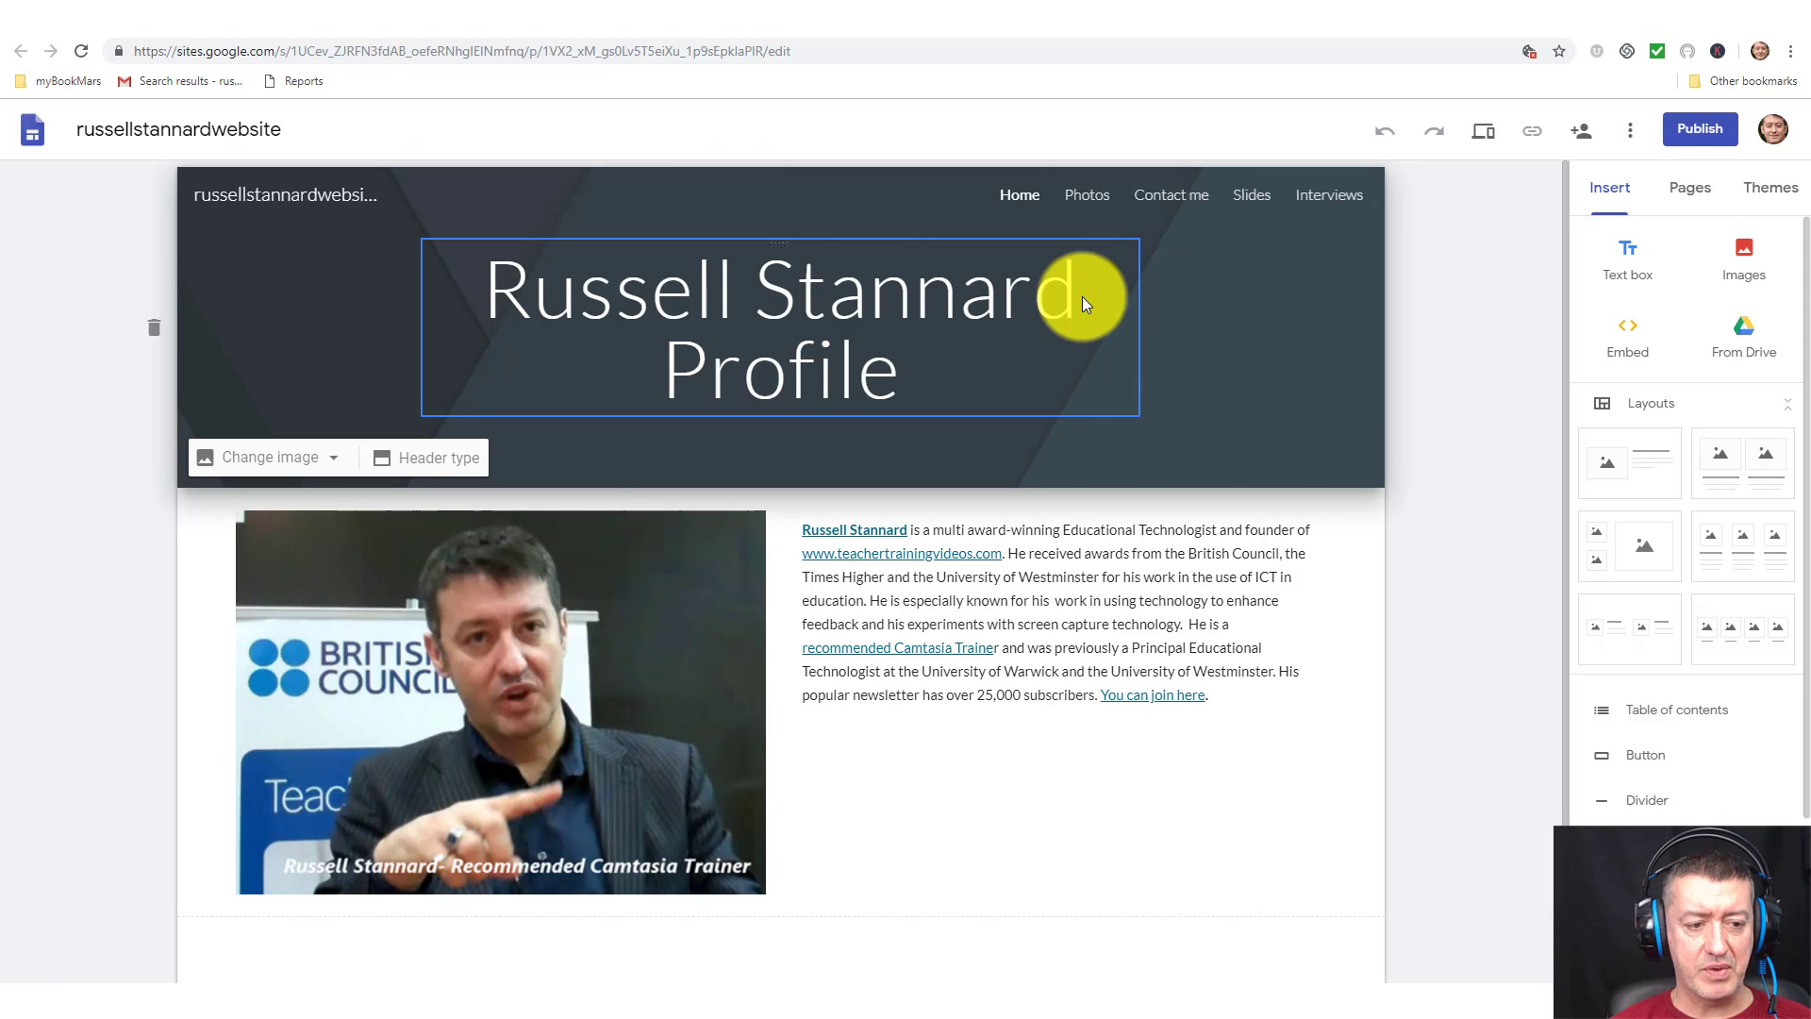
# Set the Home header background to the gallery photo of a laptop, notebook and coffee cup.
pyautogui.click(332, 462)
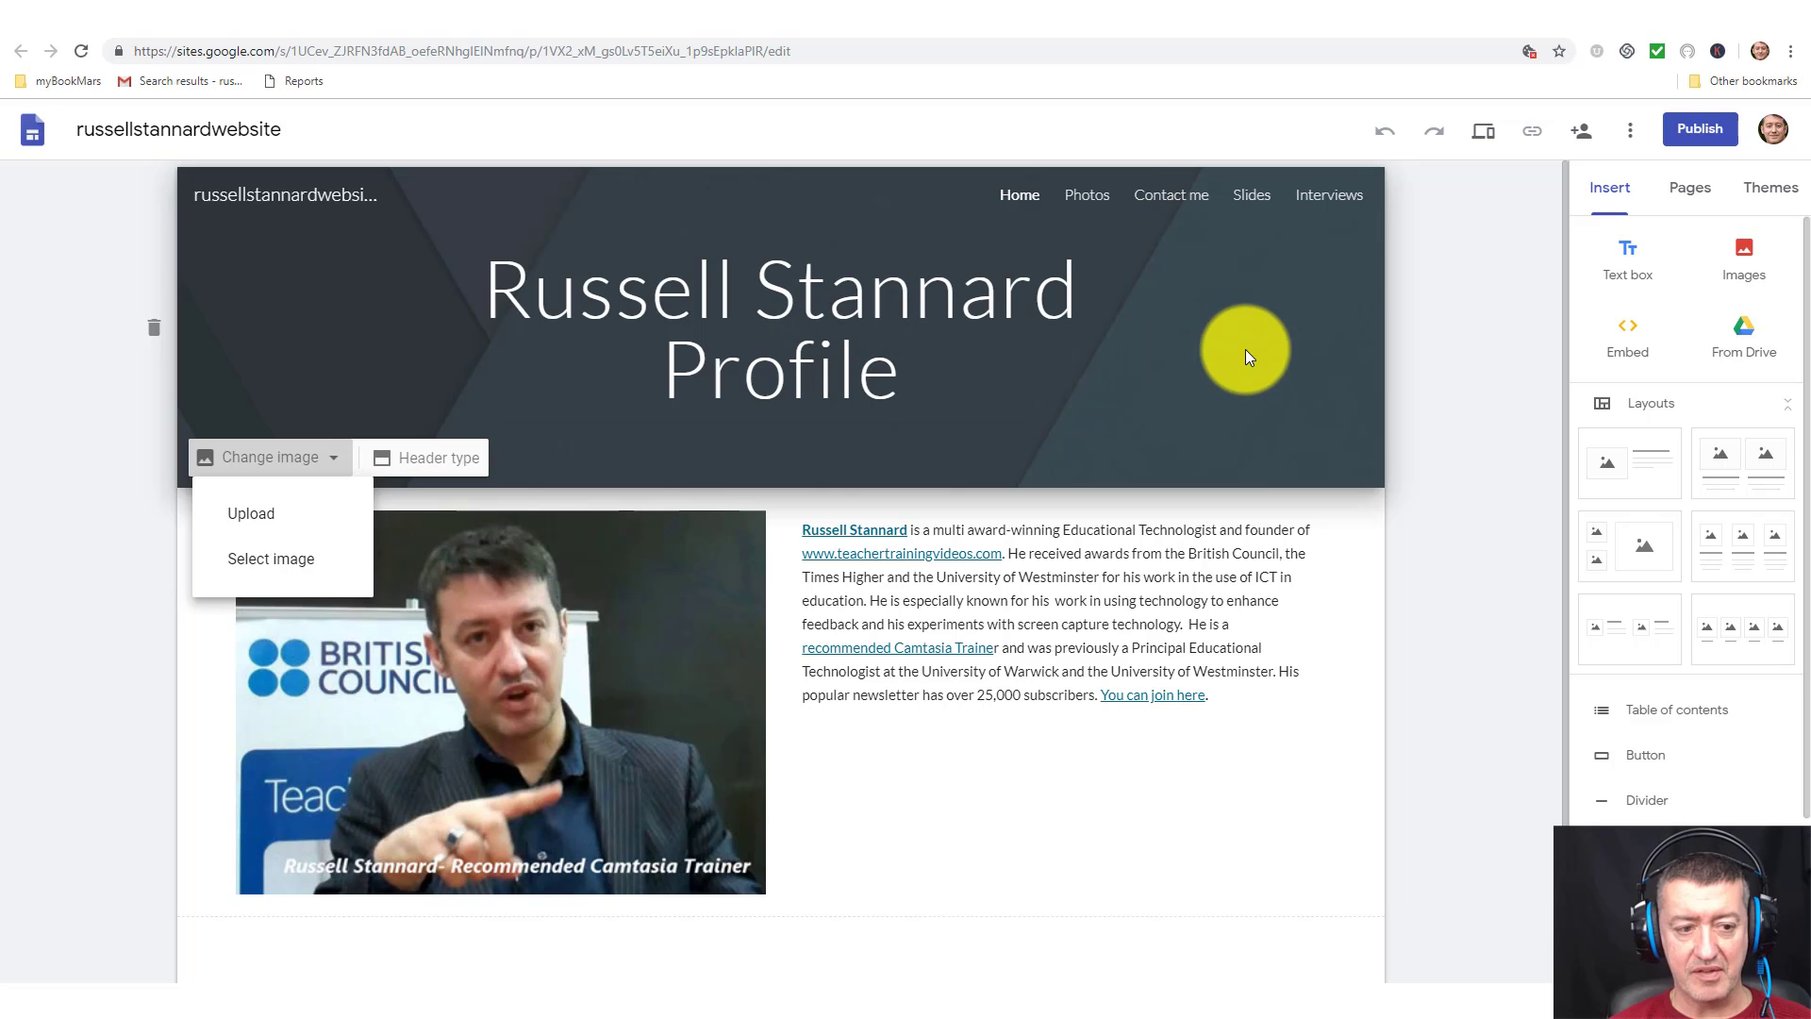
pyautogui.click(269, 562)
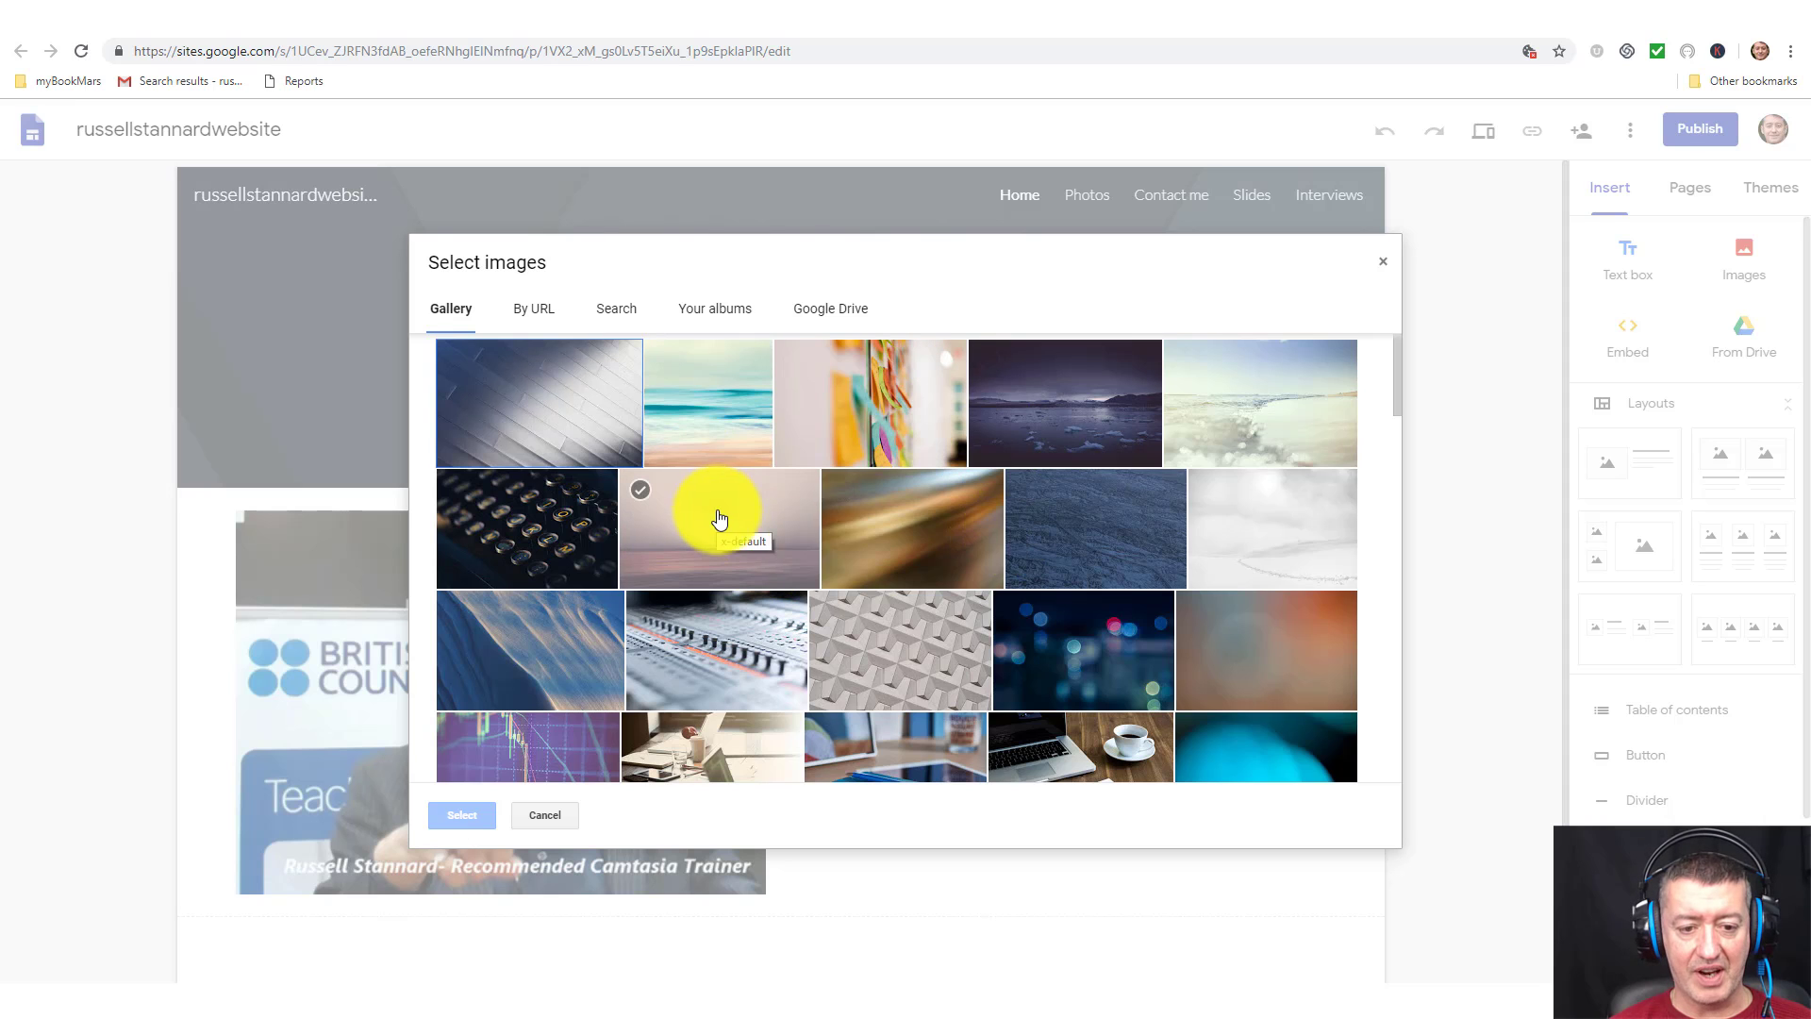
pyautogui.moveTo(1394, 402)
pyautogui.mouseDown()
pyautogui.moveTo(1349, 698)
pyautogui.moveTo(1384, 358)
pyautogui.moveTo(1389, 438)
pyautogui.mouseUp()
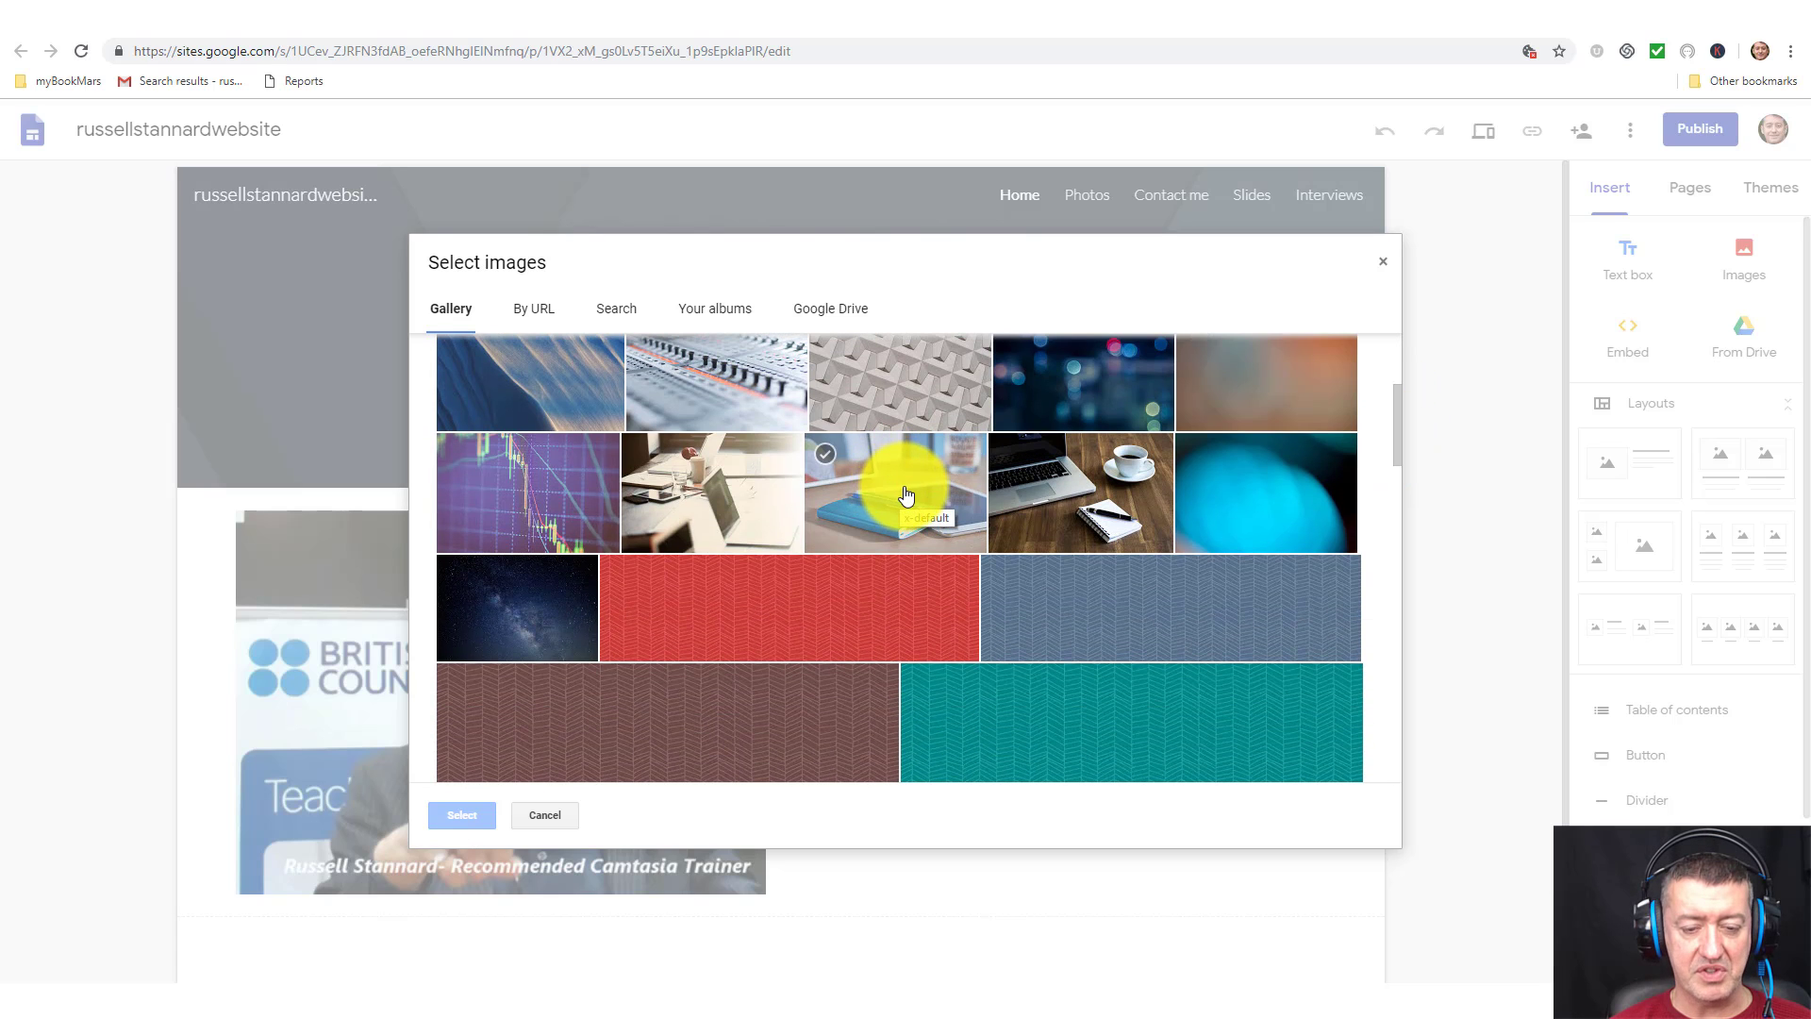
pyautogui.click(1095, 483)
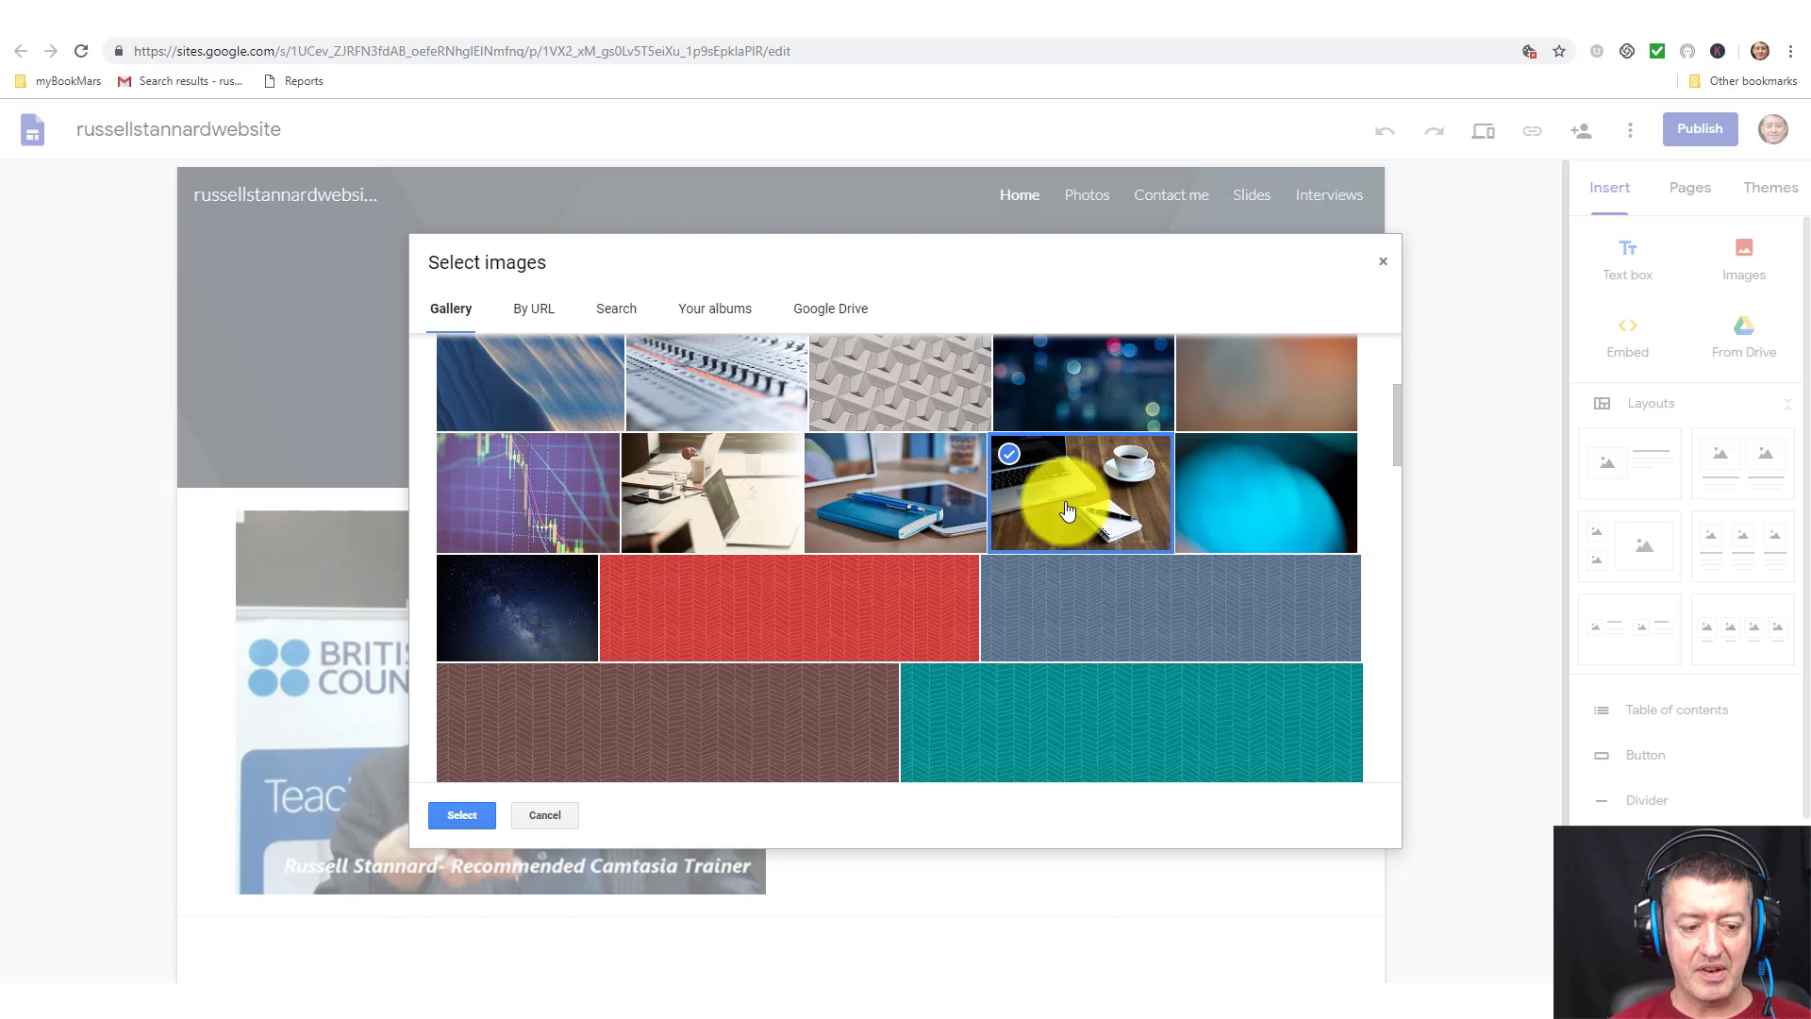
pyautogui.click(483, 815)
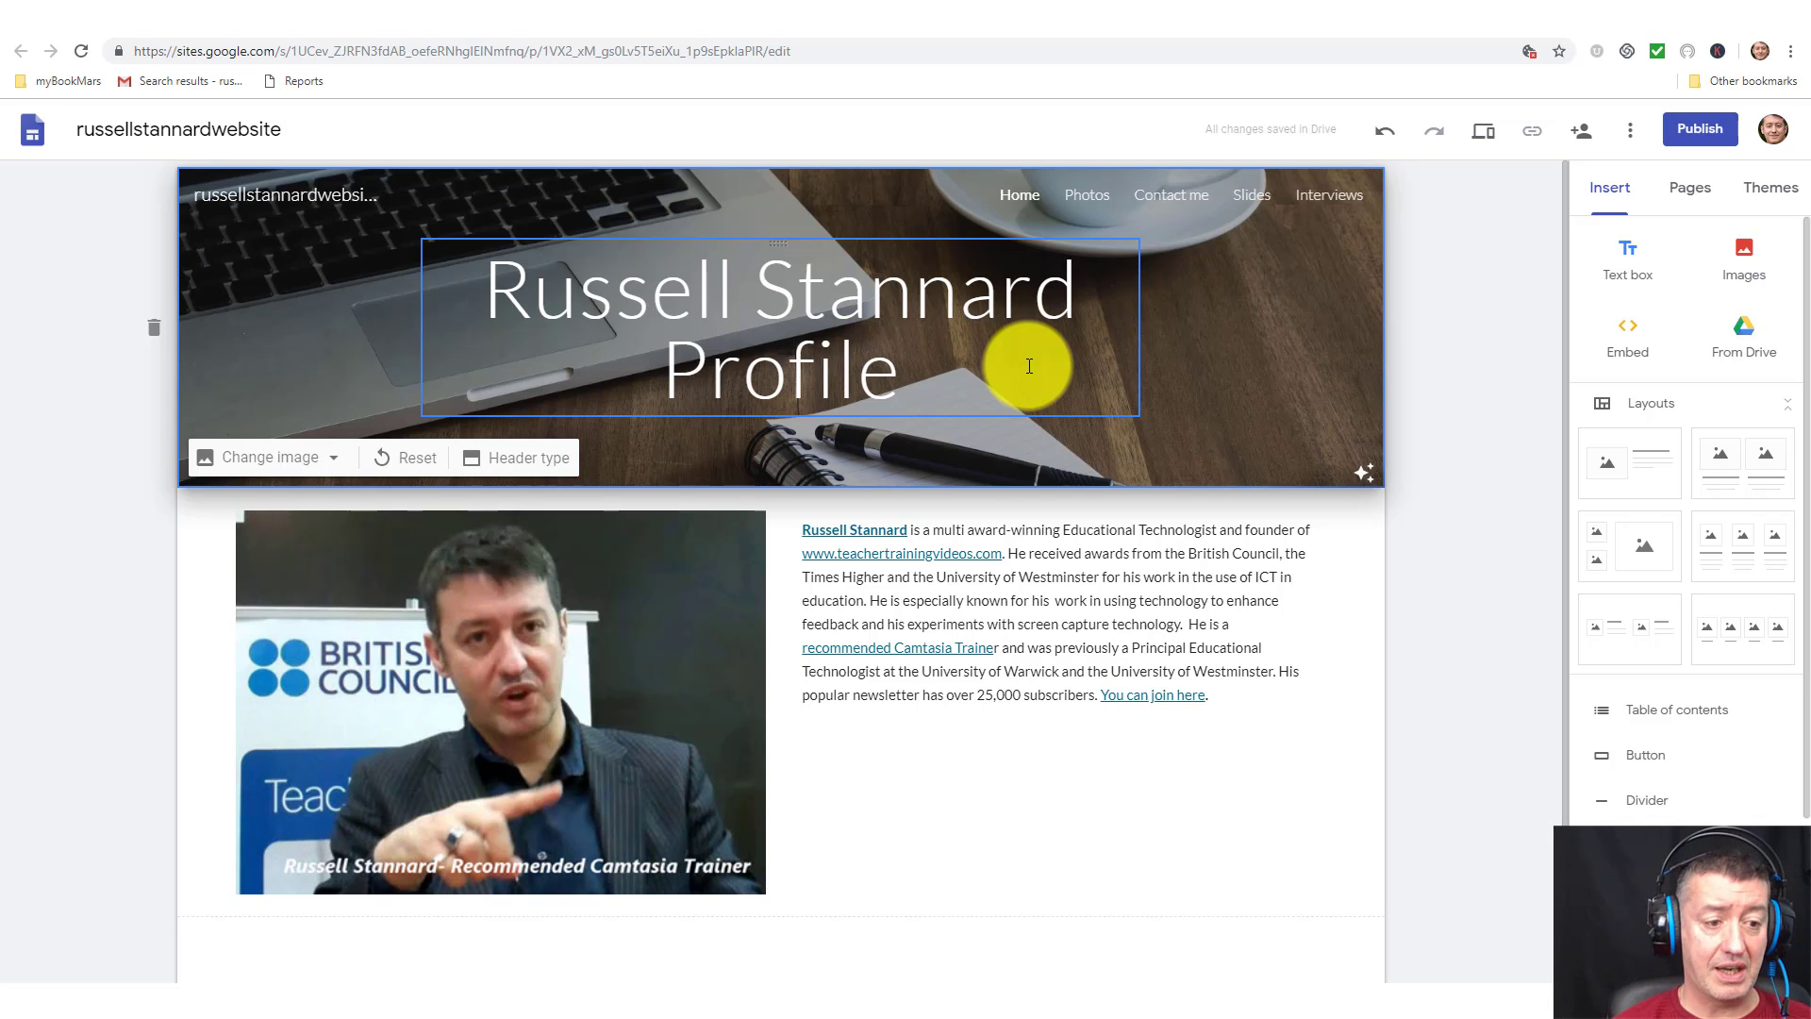
# Upload newMontage1252304 from Pictures > Russell > Russell Montage as the header image, then view russellstannard.com.
pyautogui.click(338, 460)
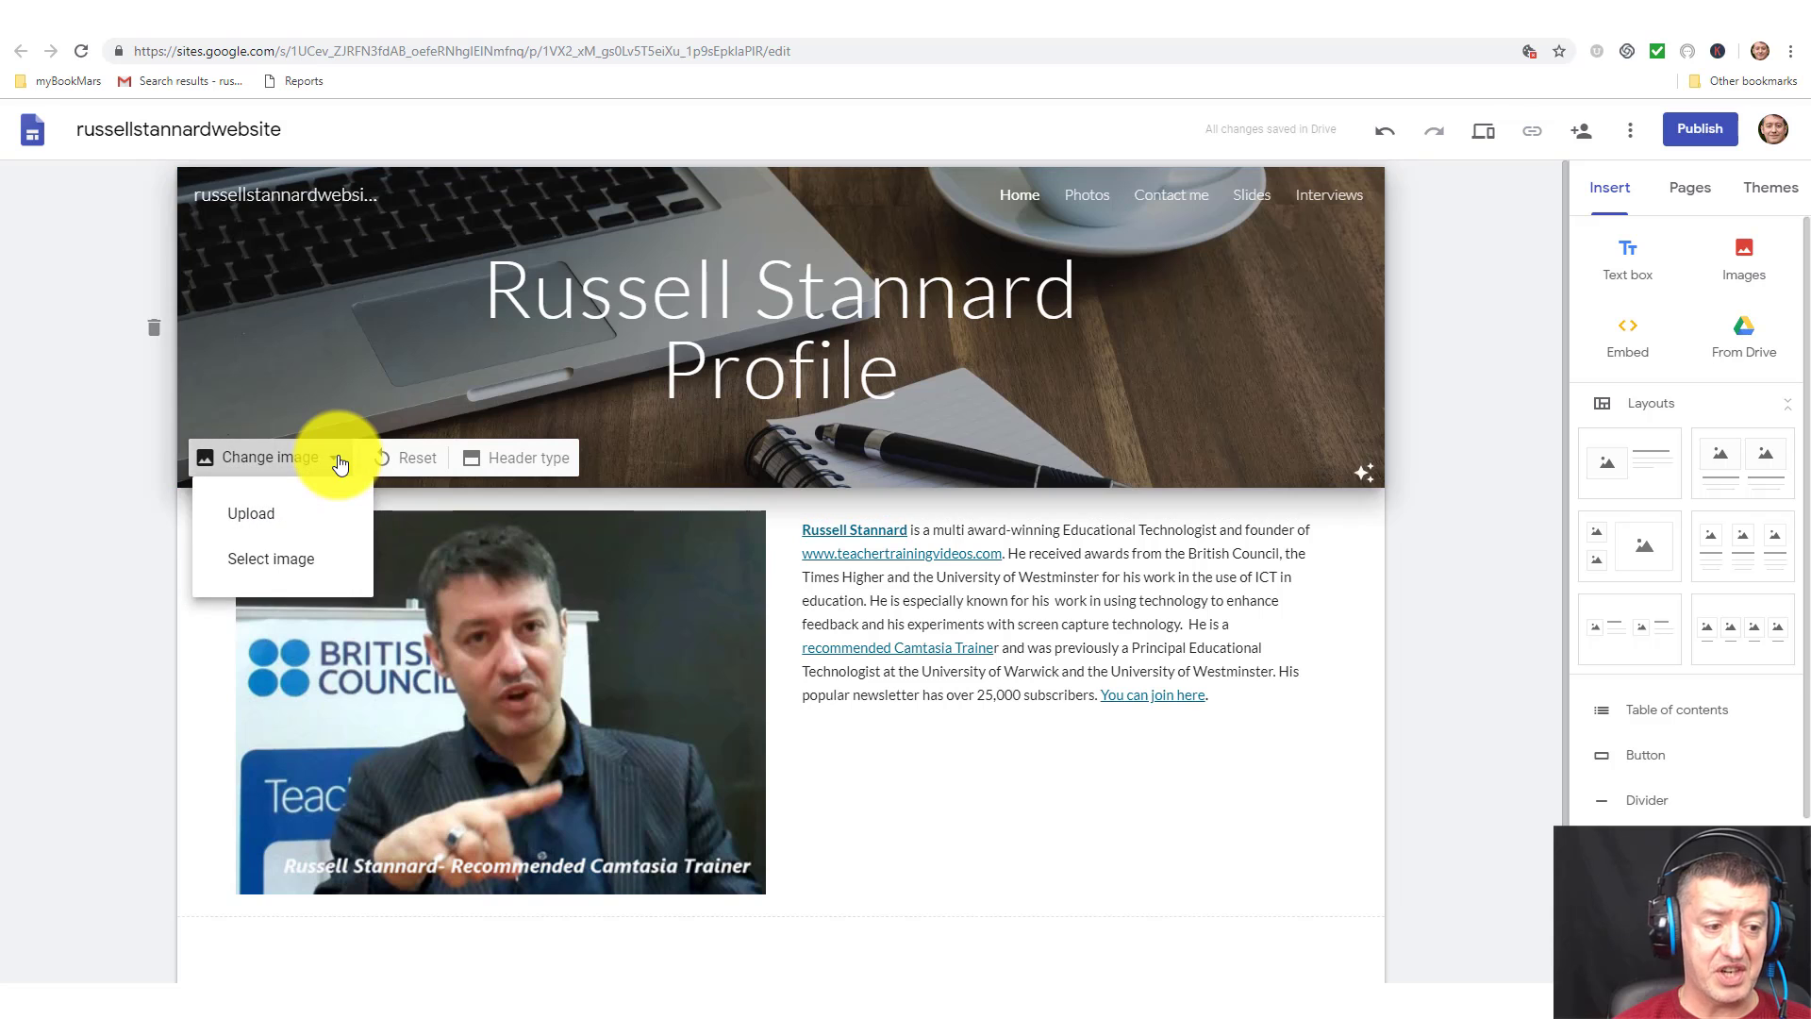
pyautogui.click(287, 509)
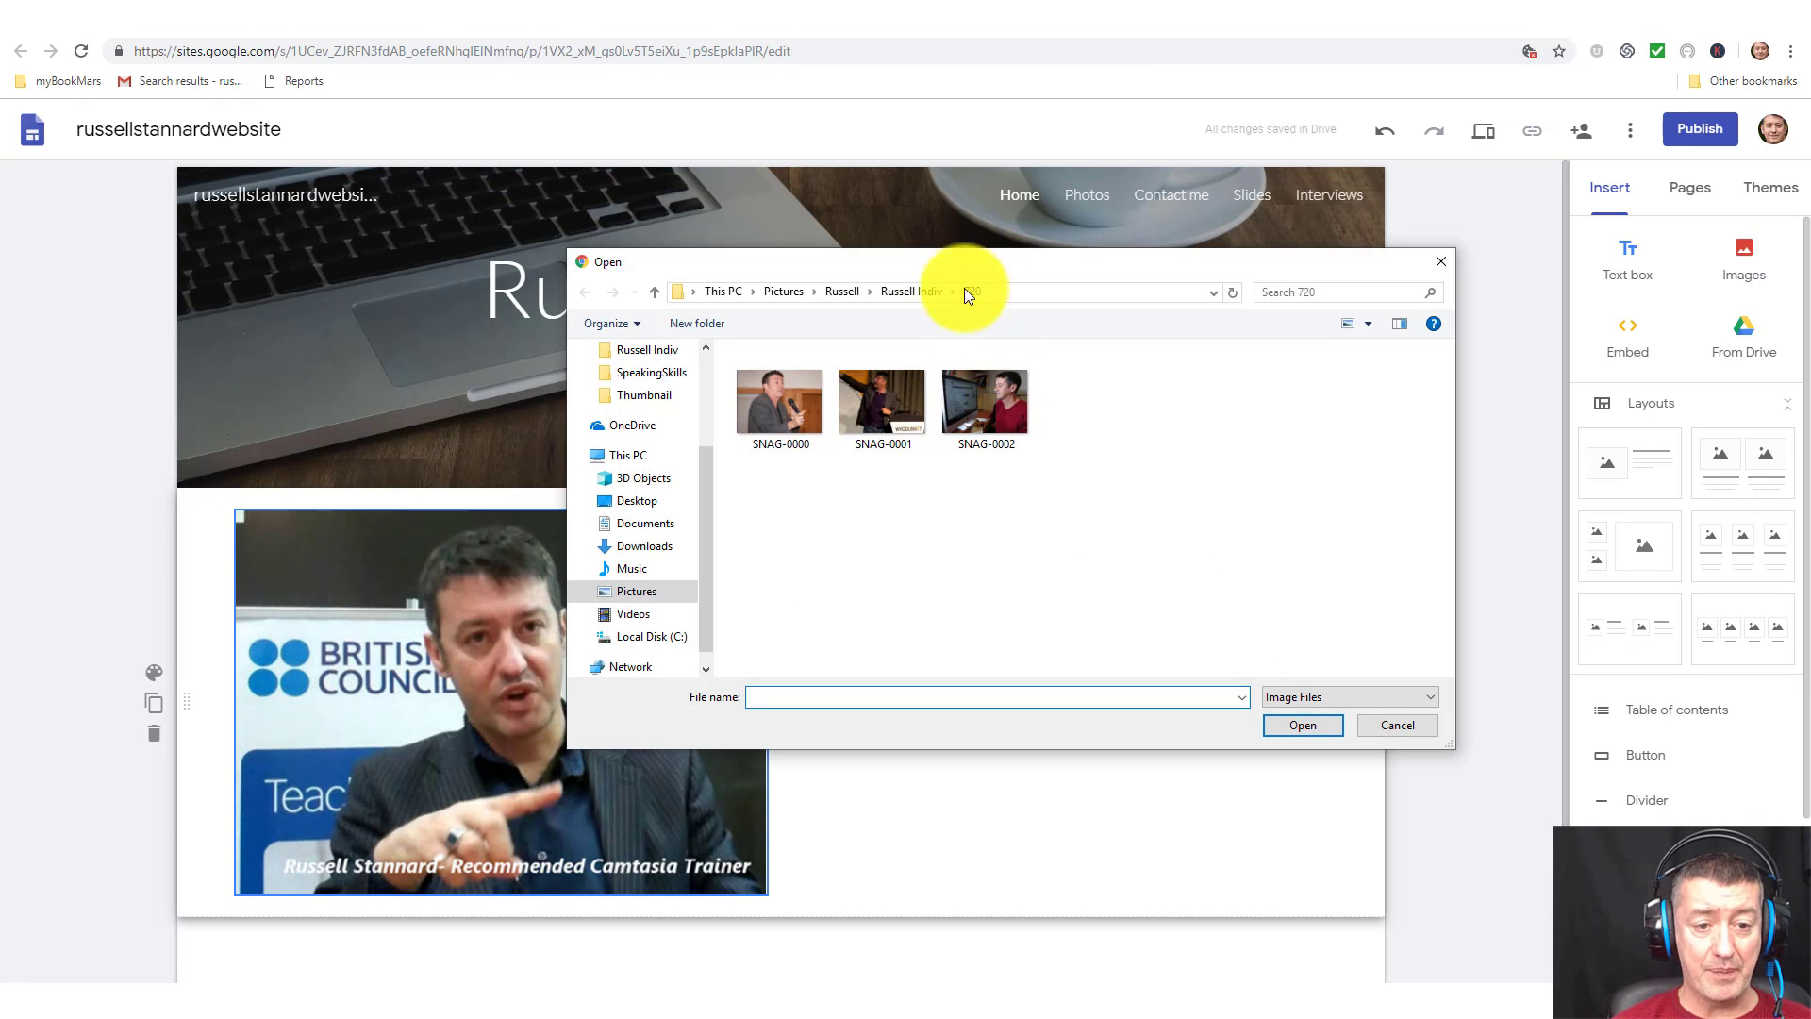
pyautogui.click(851, 291)
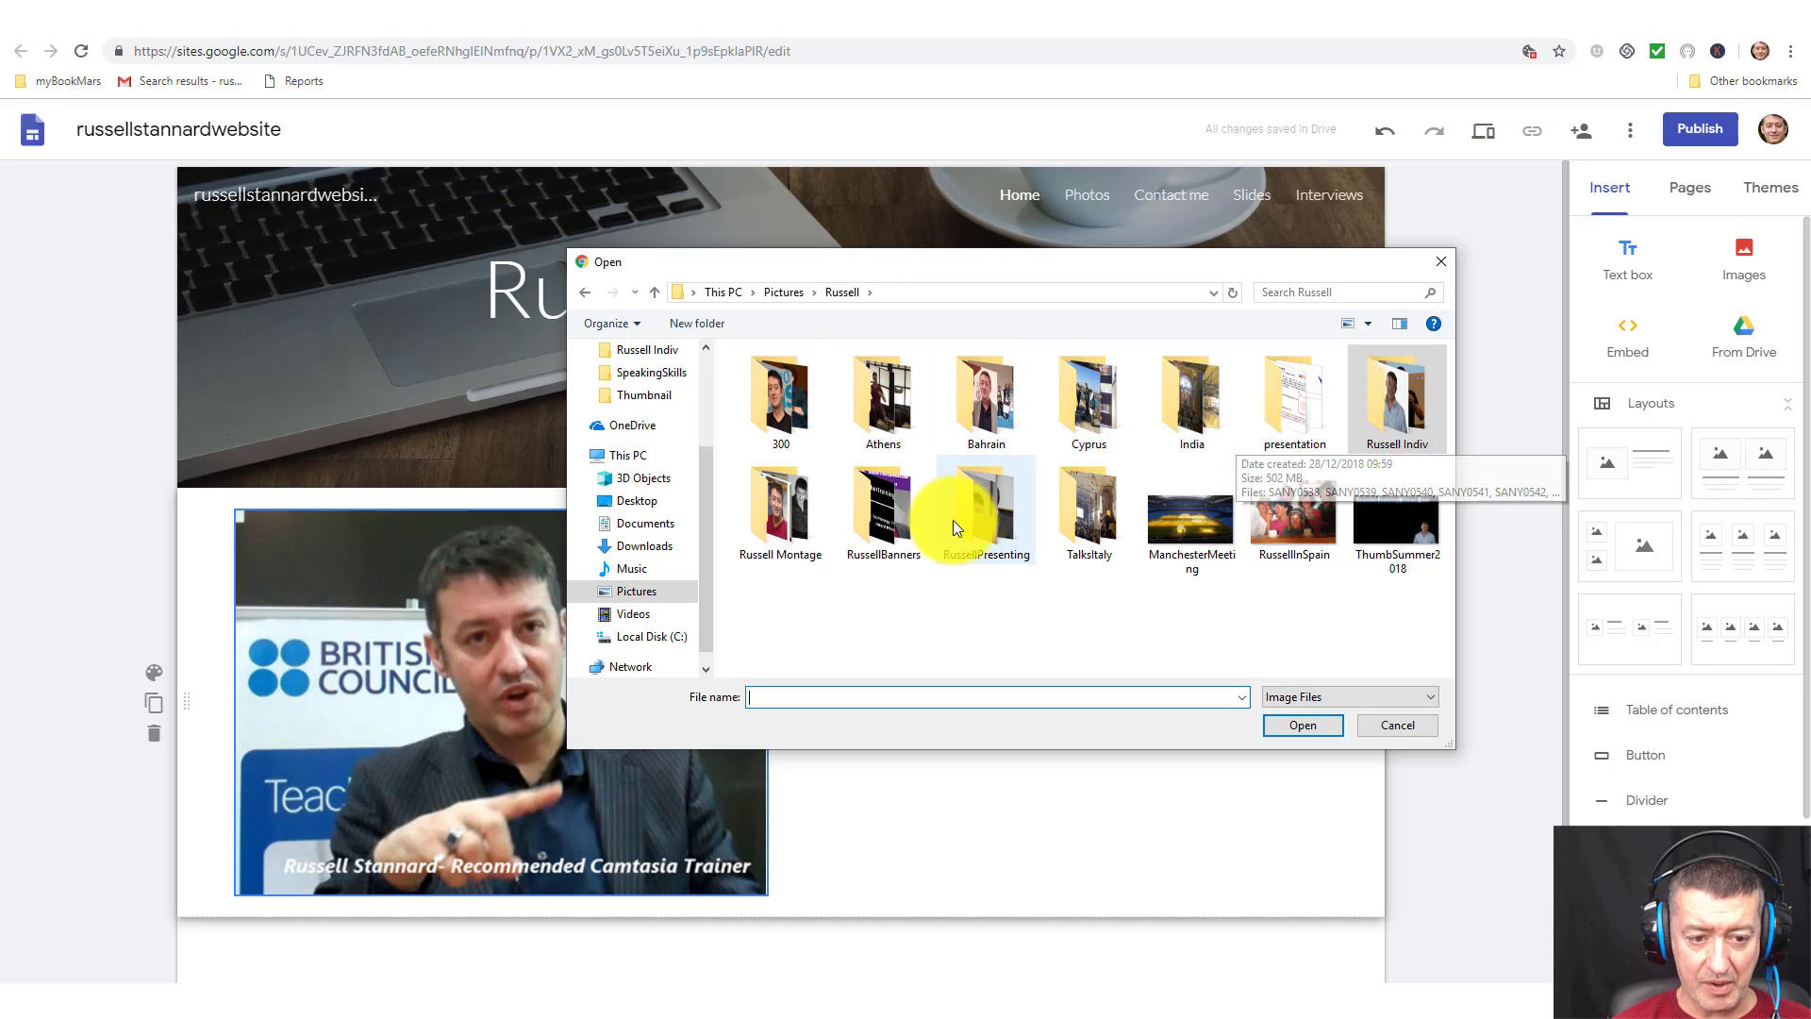
pyautogui.doubleClick(789, 504)
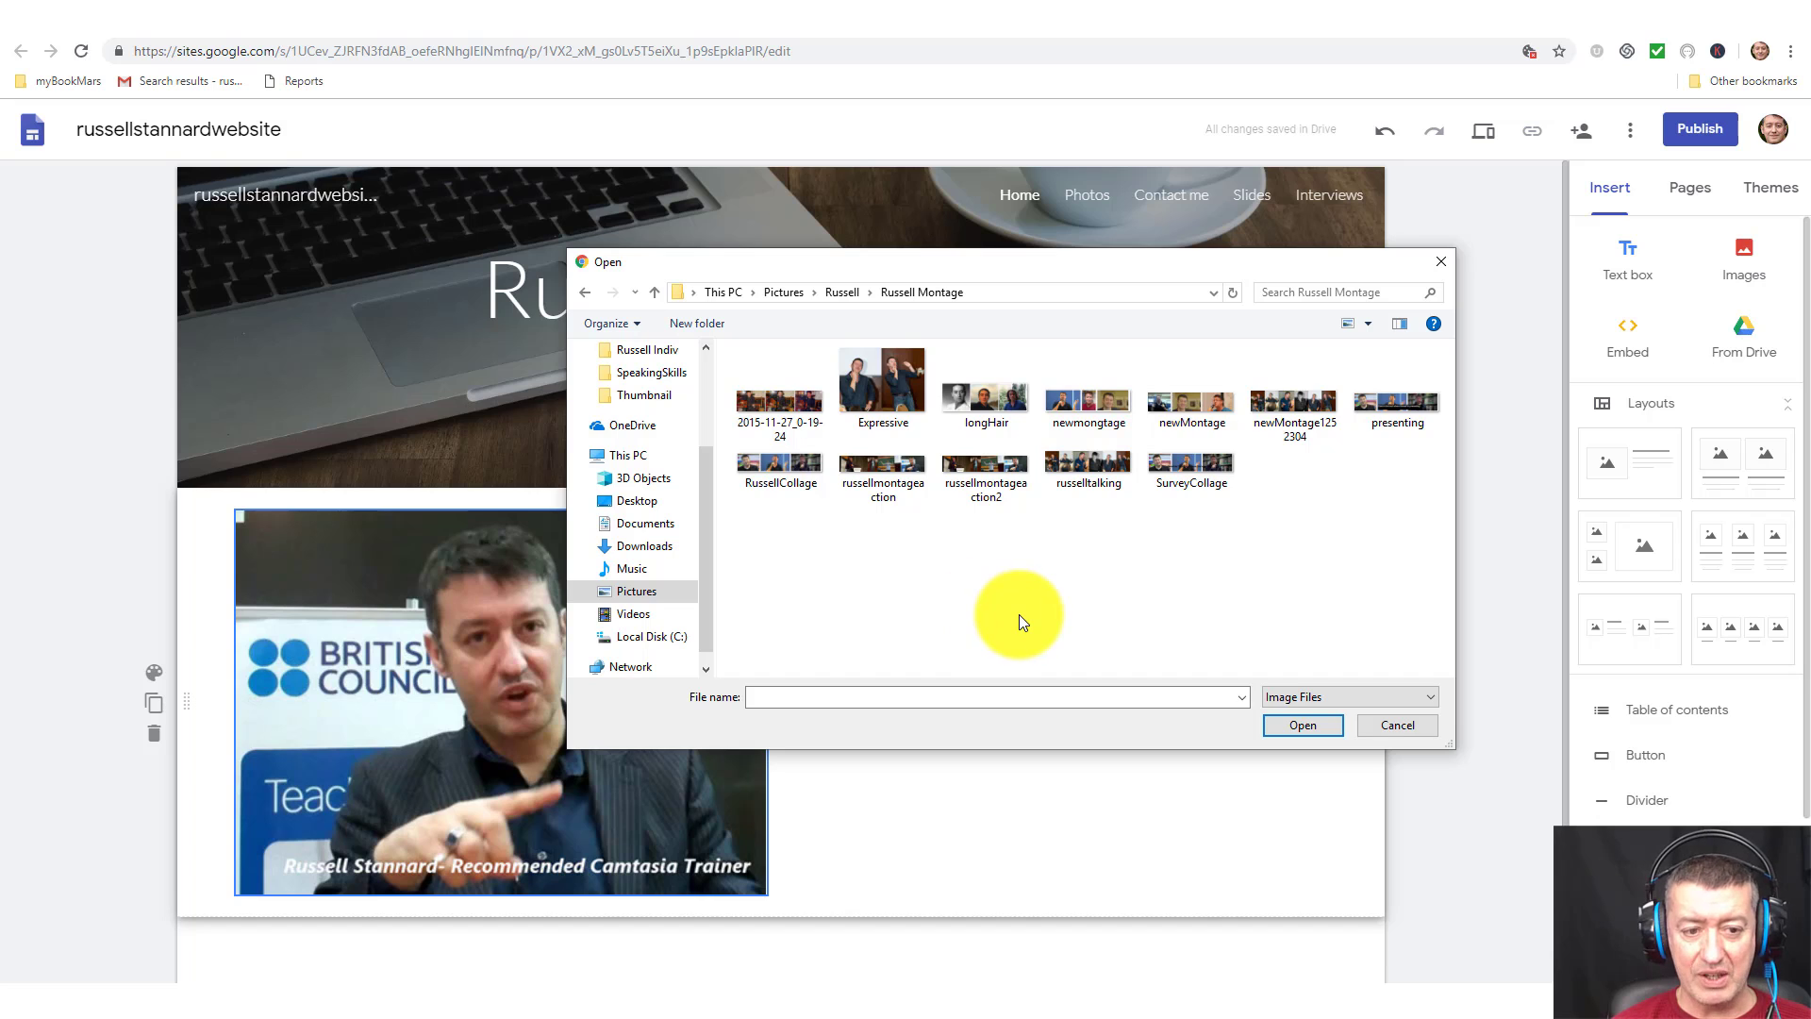
pyautogui.click(780, 408)
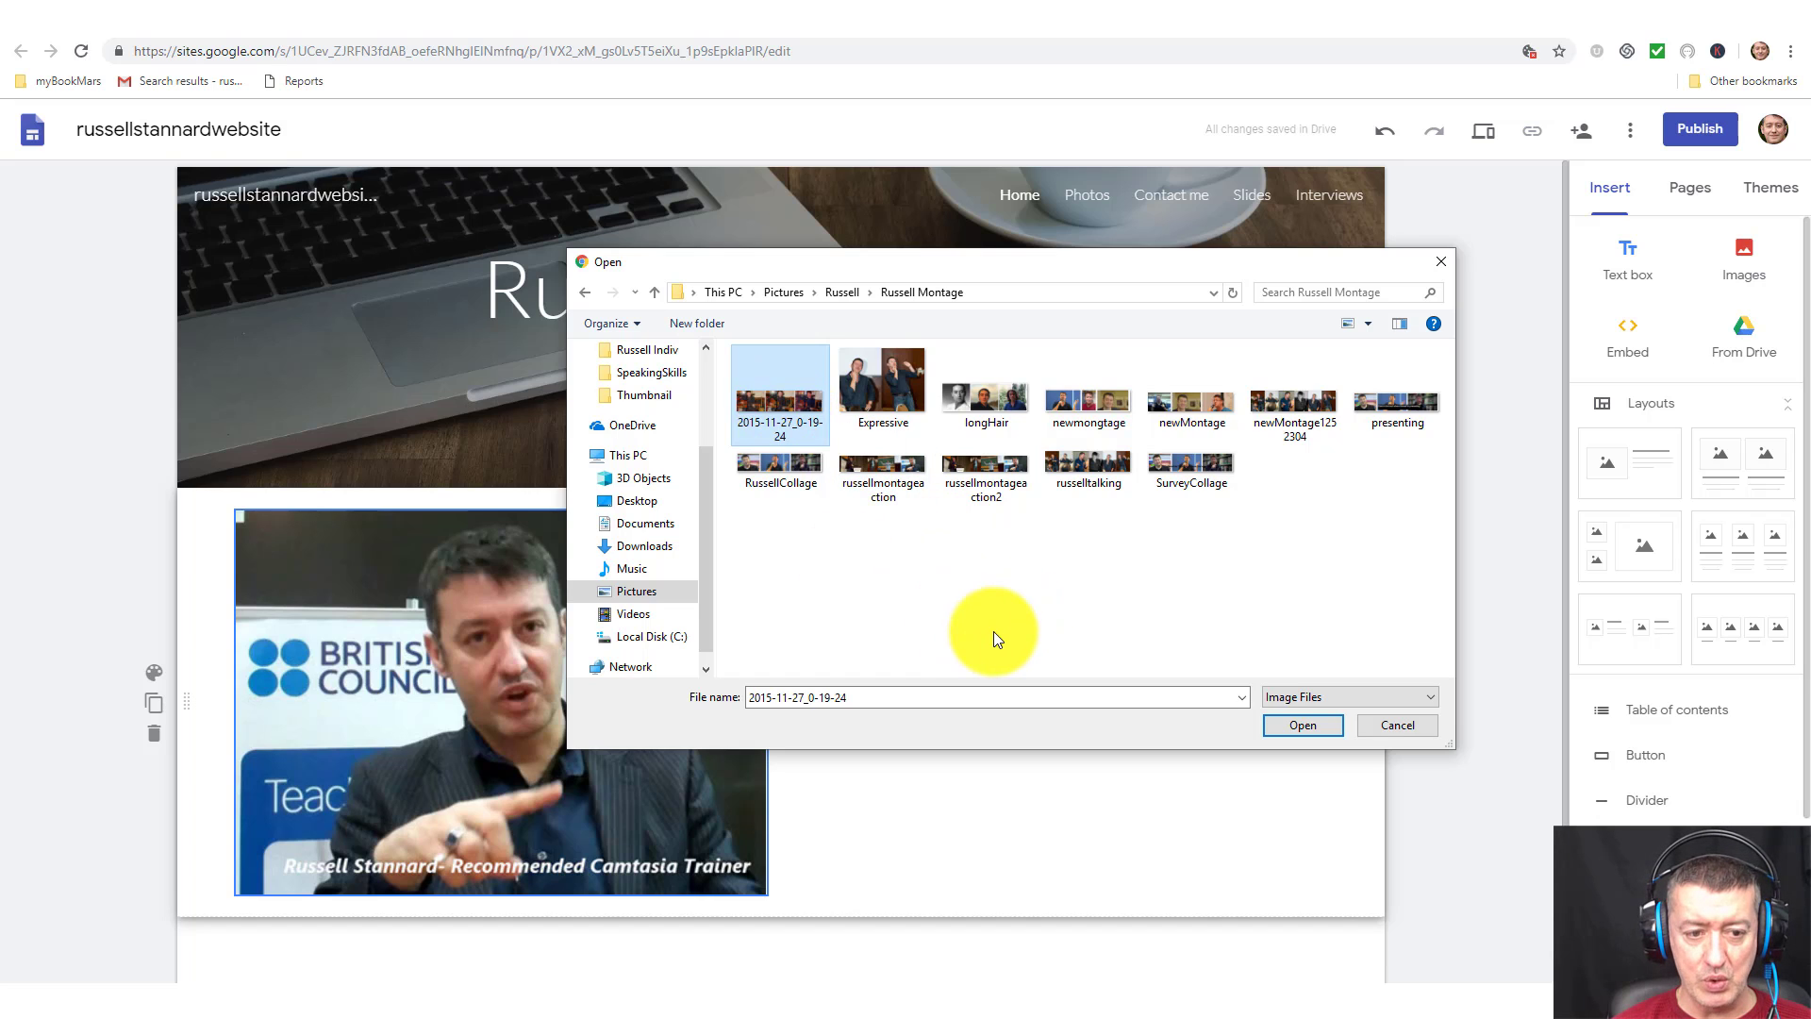
pyautogui.click(1288, 400)
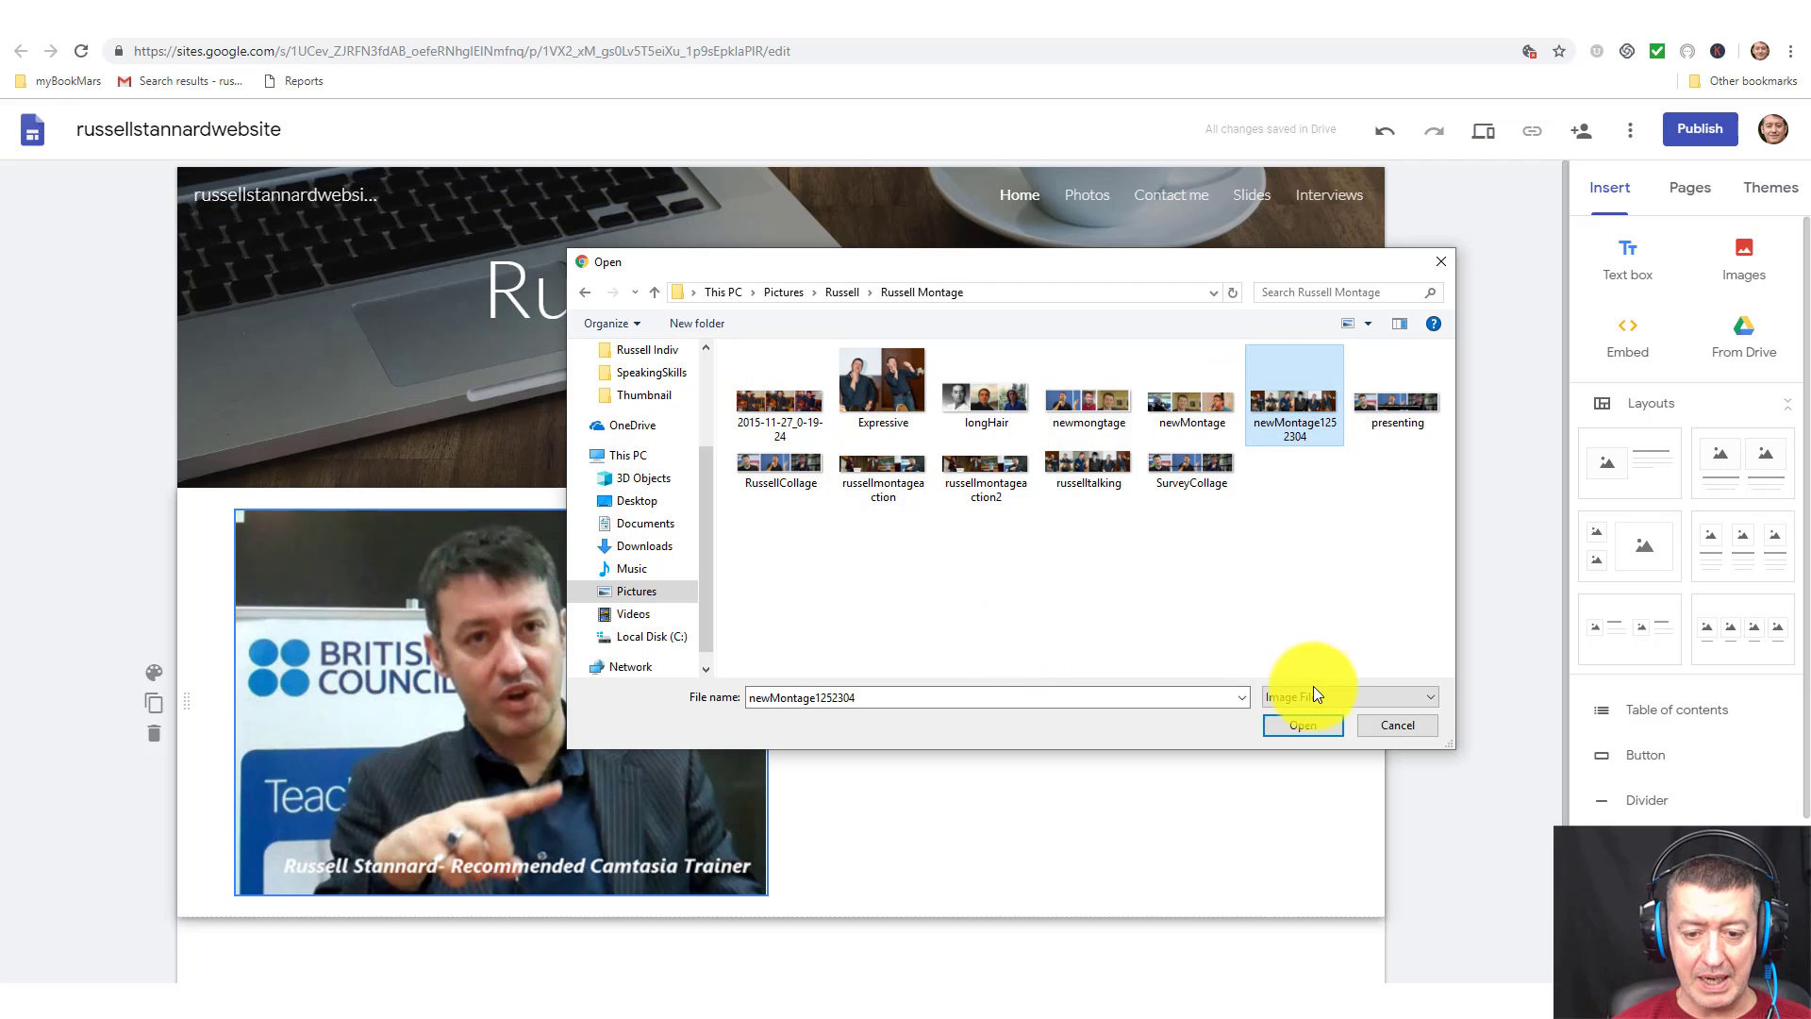
pyautogui.click(1304, 722)
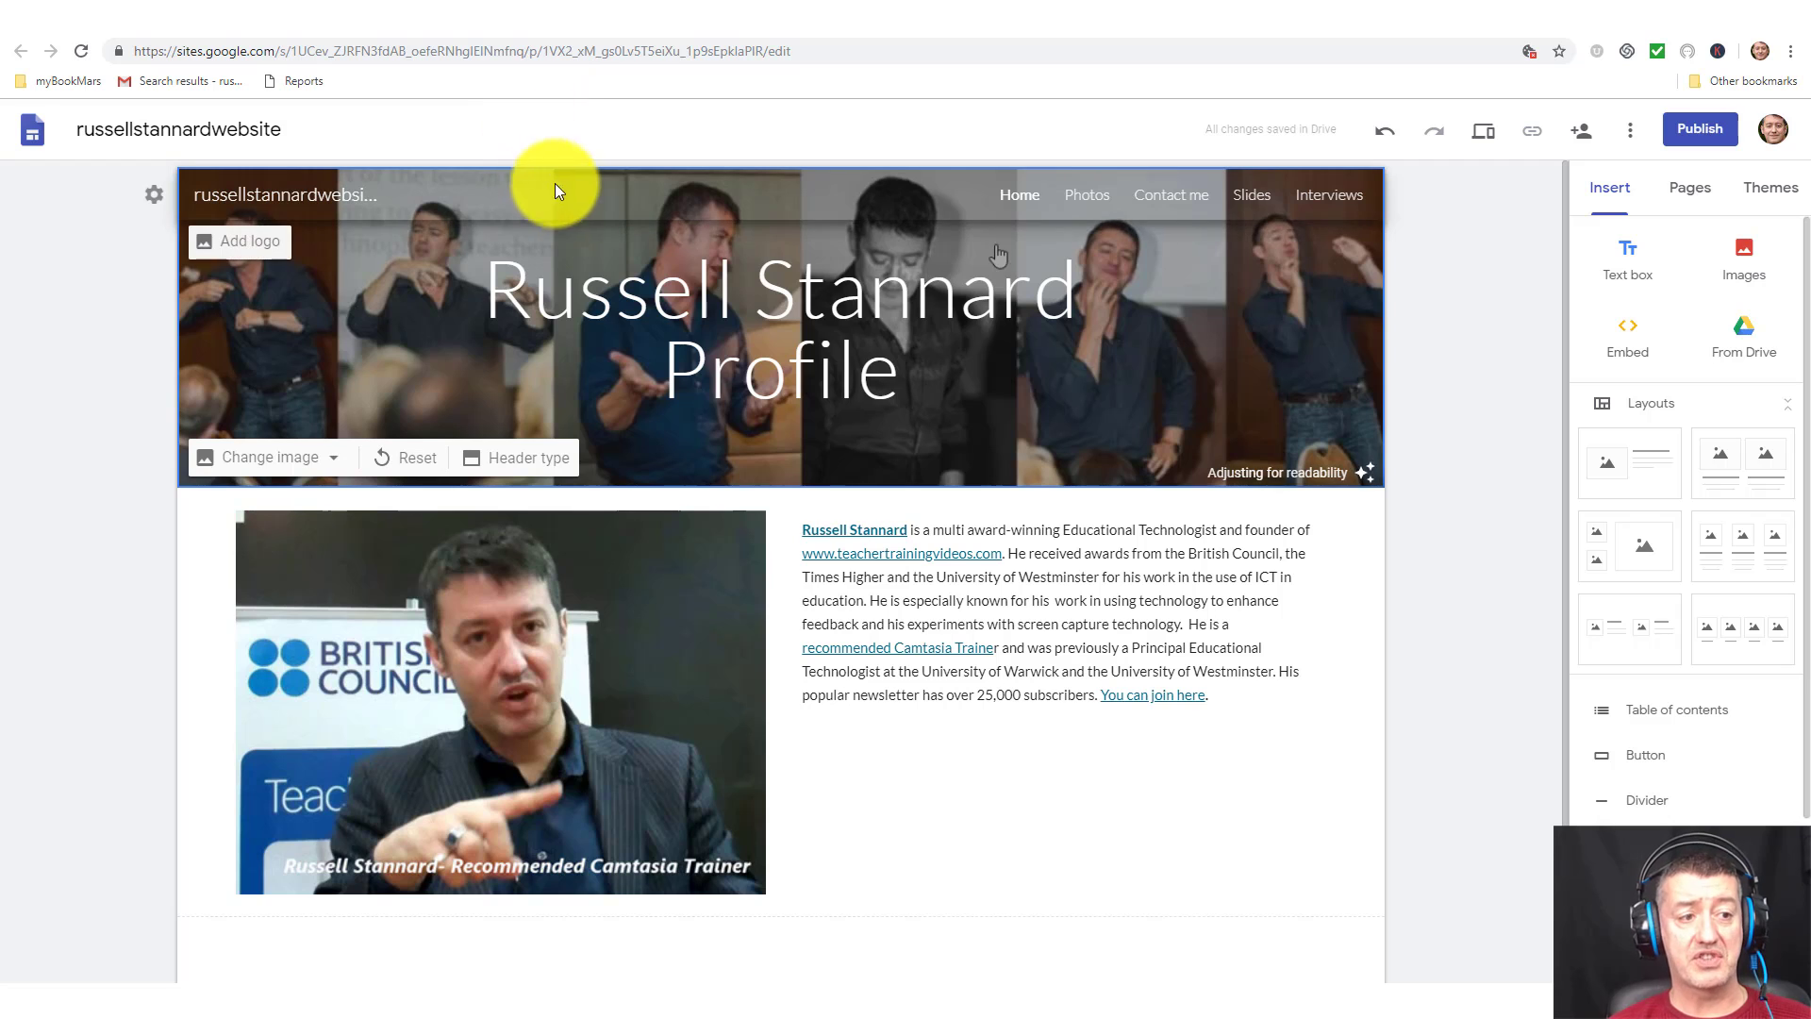
pyautogui.click(180, 19)
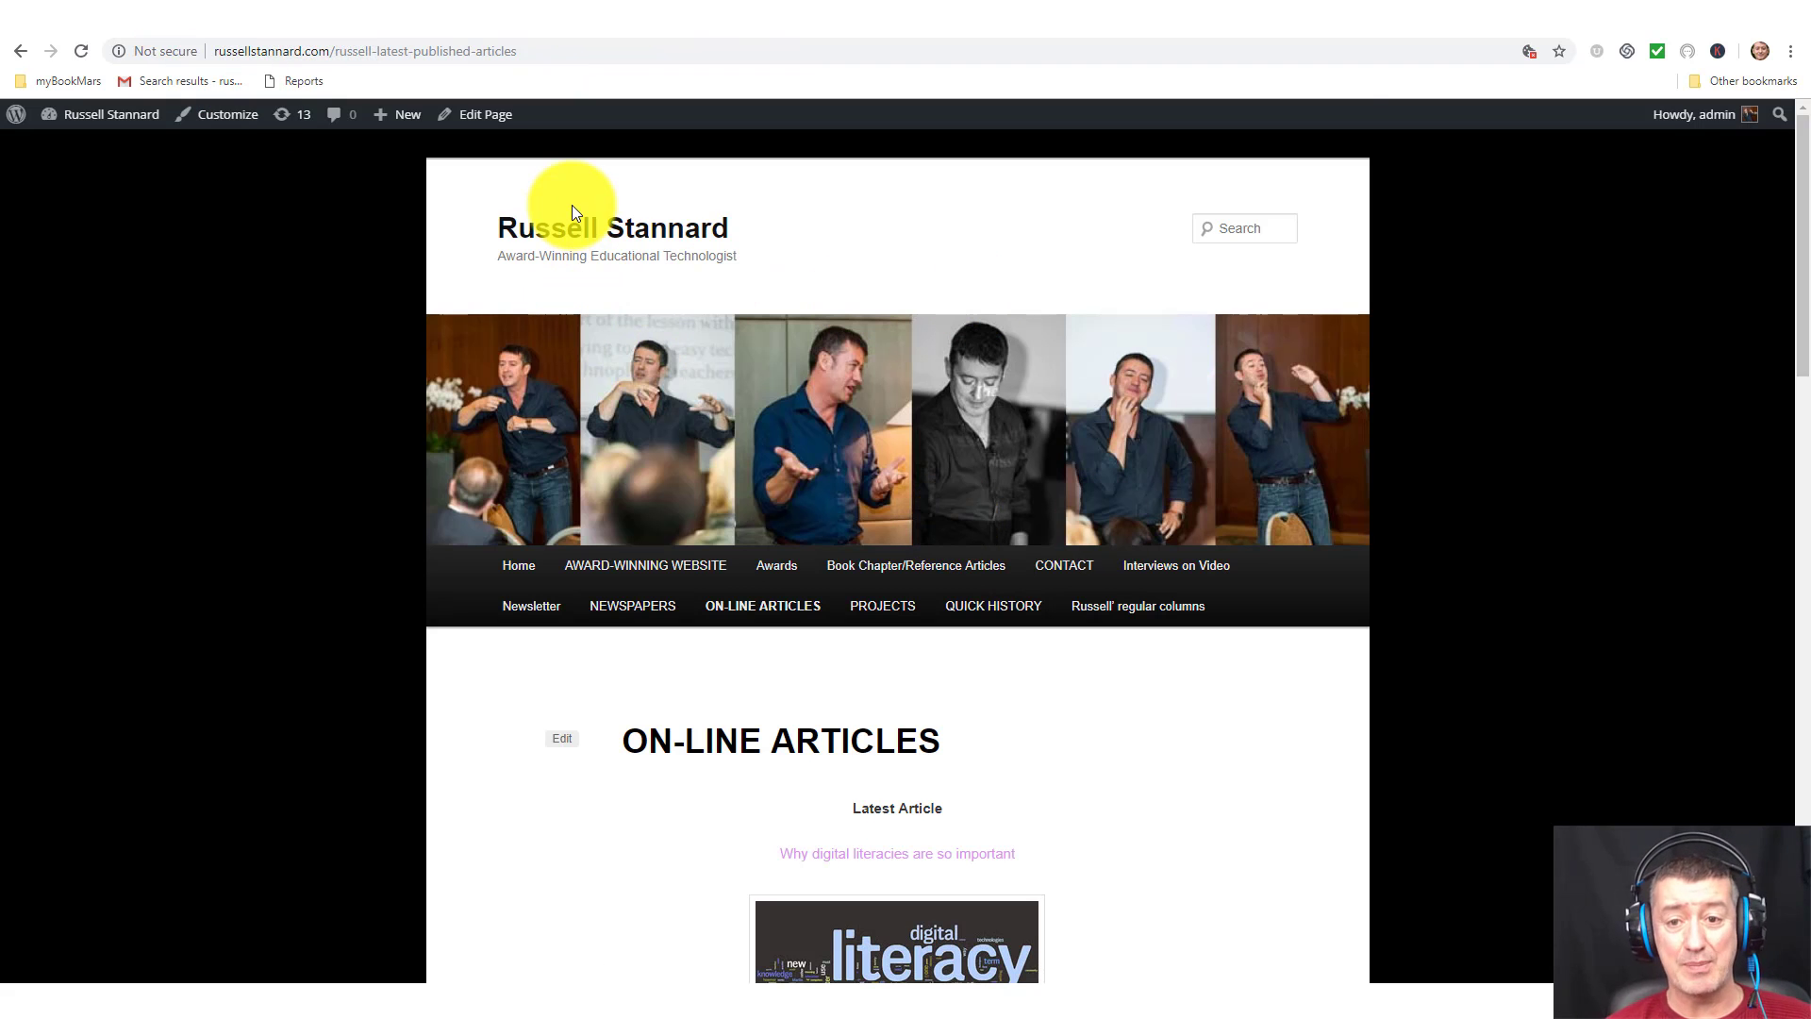
# Compare the russellstannard.com montage banner, then go back to the Google Sites editor.
pyautogui.click(1465, 13)
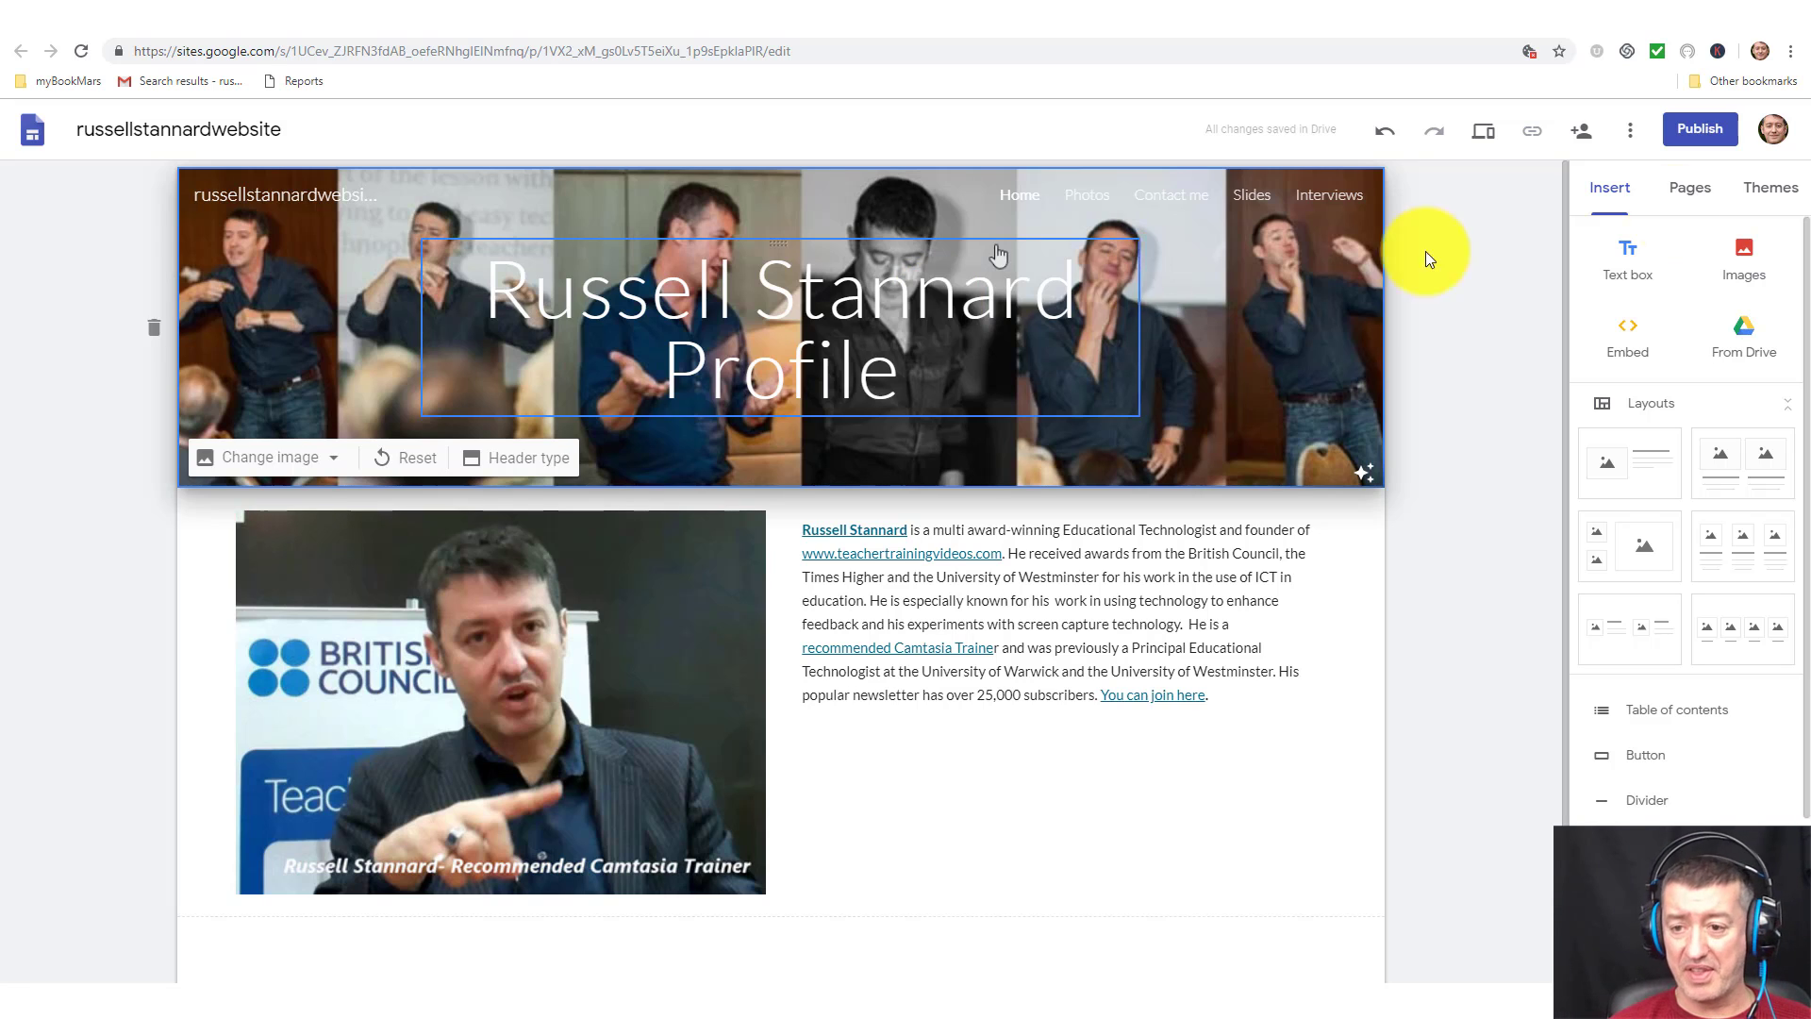
# Try purple and other Simple theme colours before returning to blue.
pyautogui.click(1771, 192)
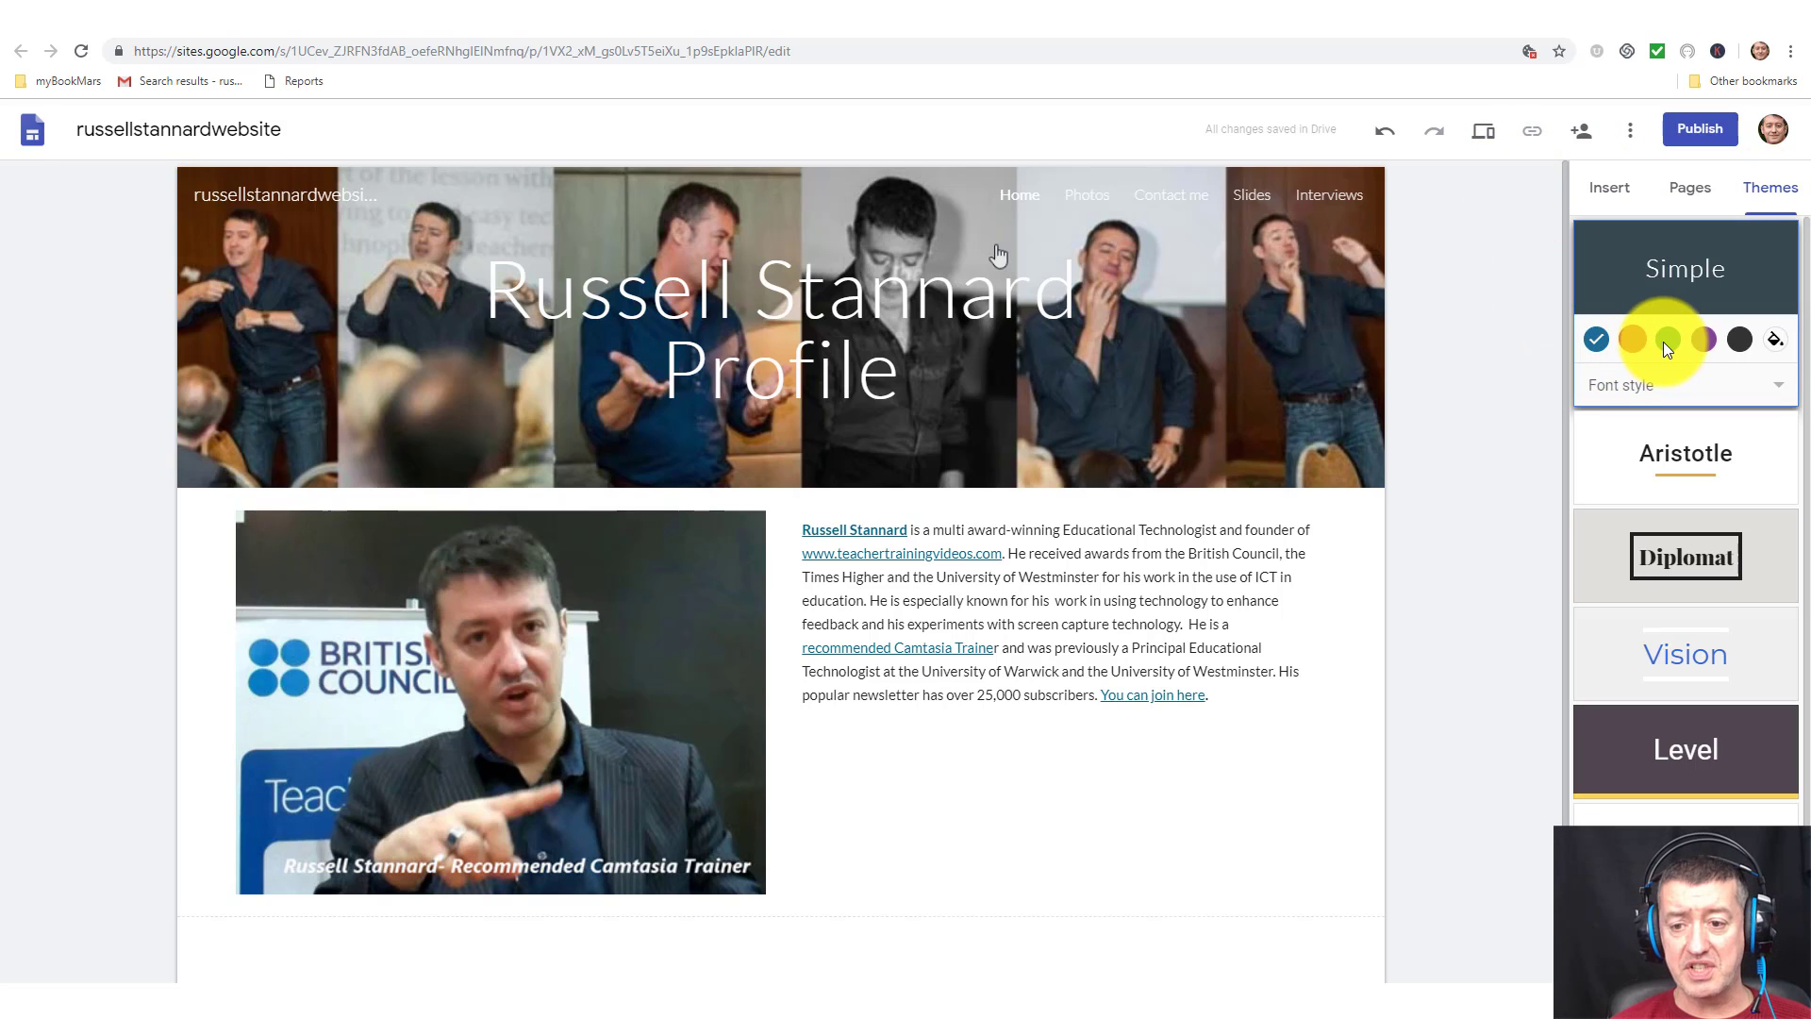
pyautogui.click(1705, 338)
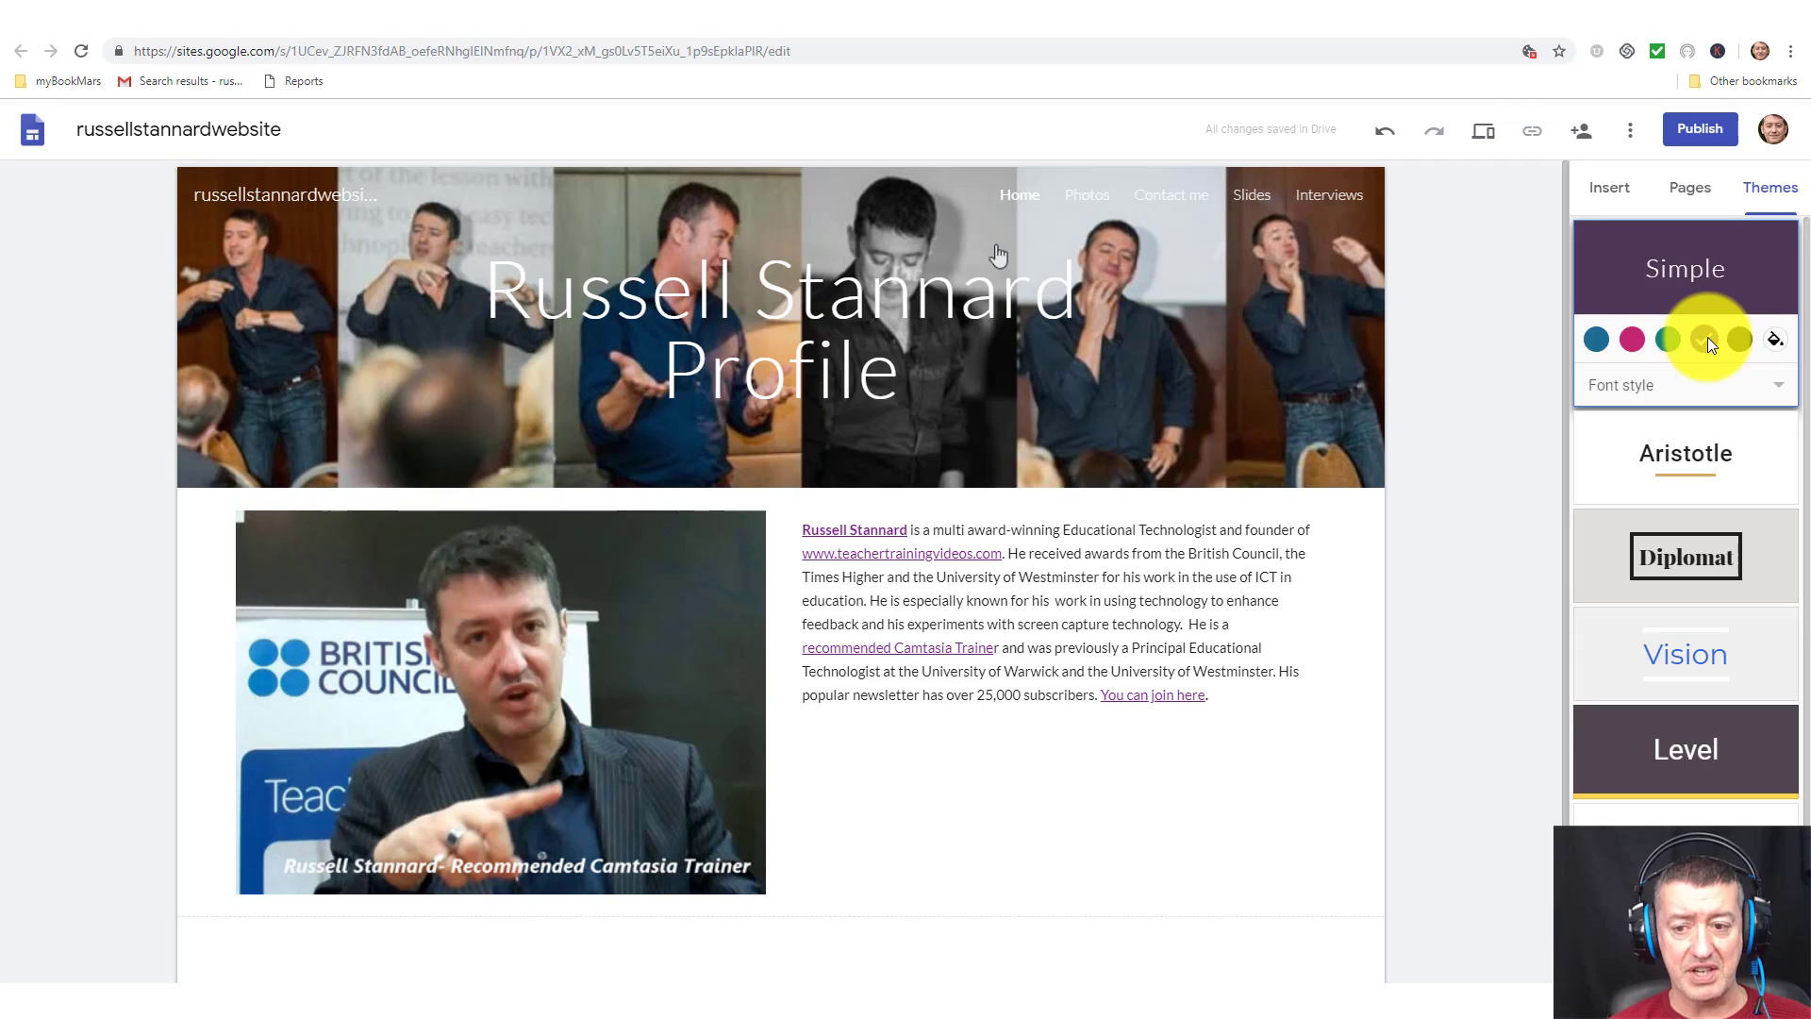
pyautogui.click(1634, 341)
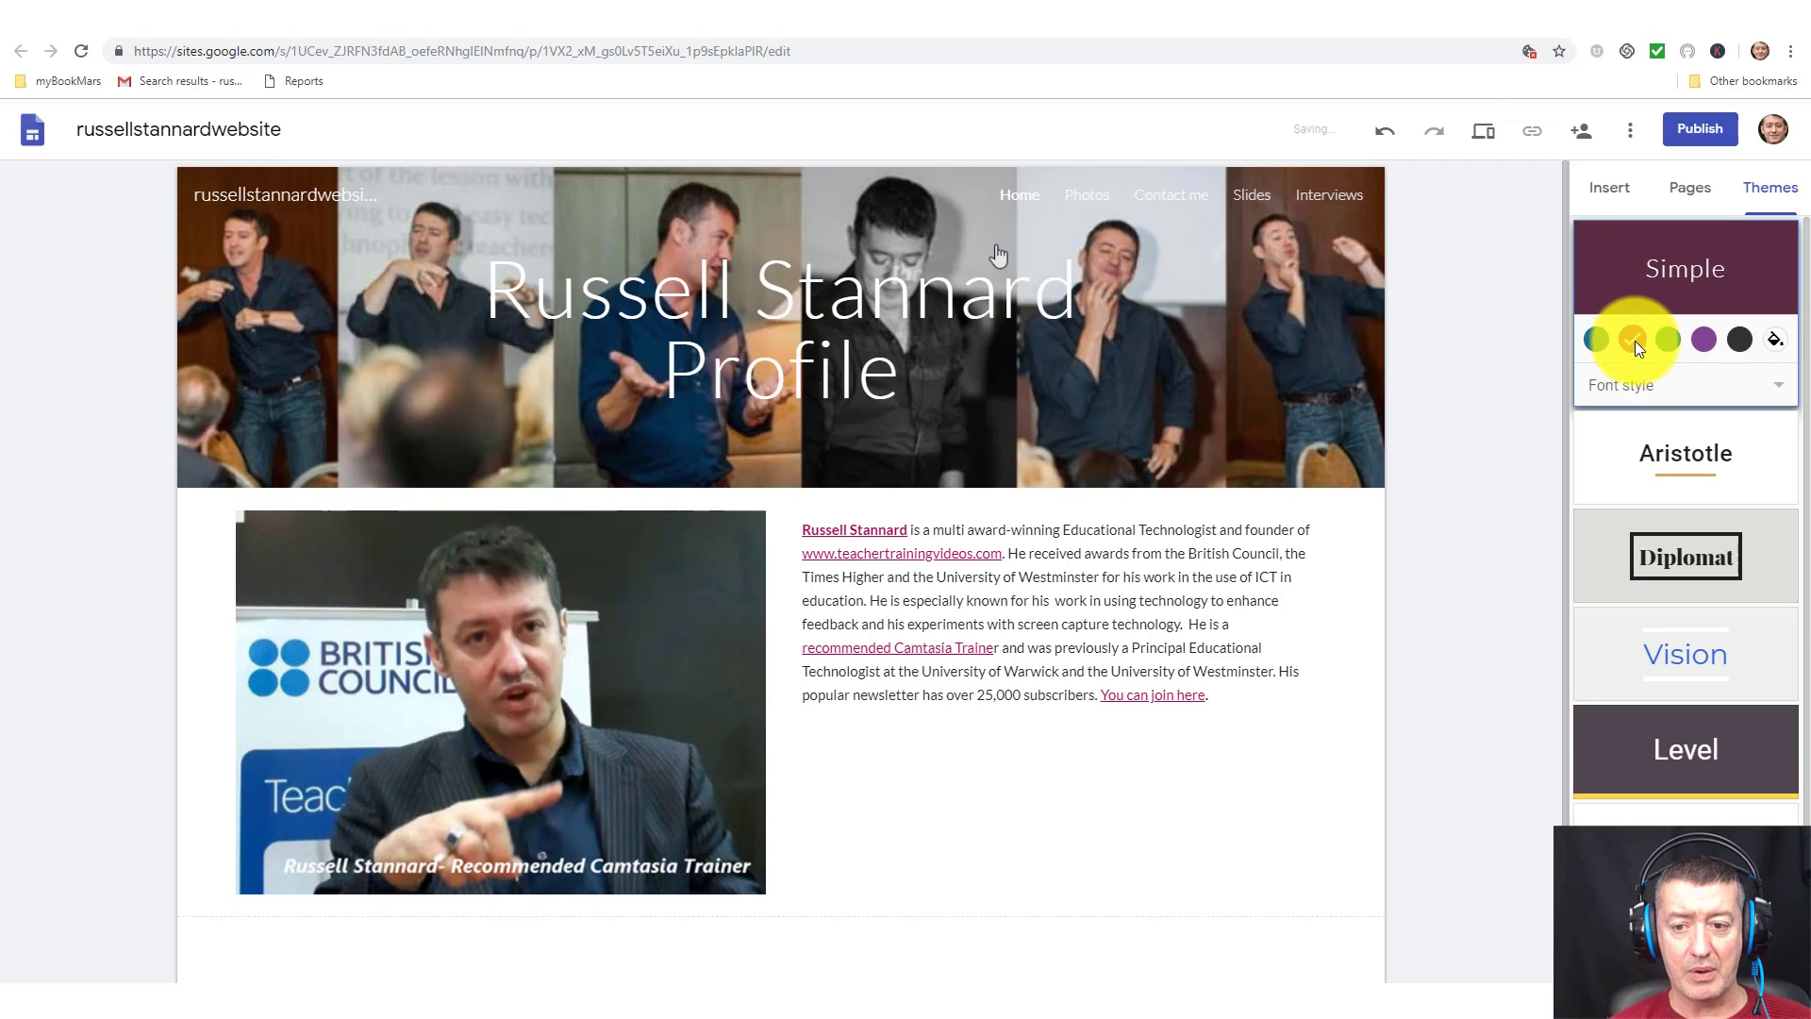
pyautogui.click(1598, 339)
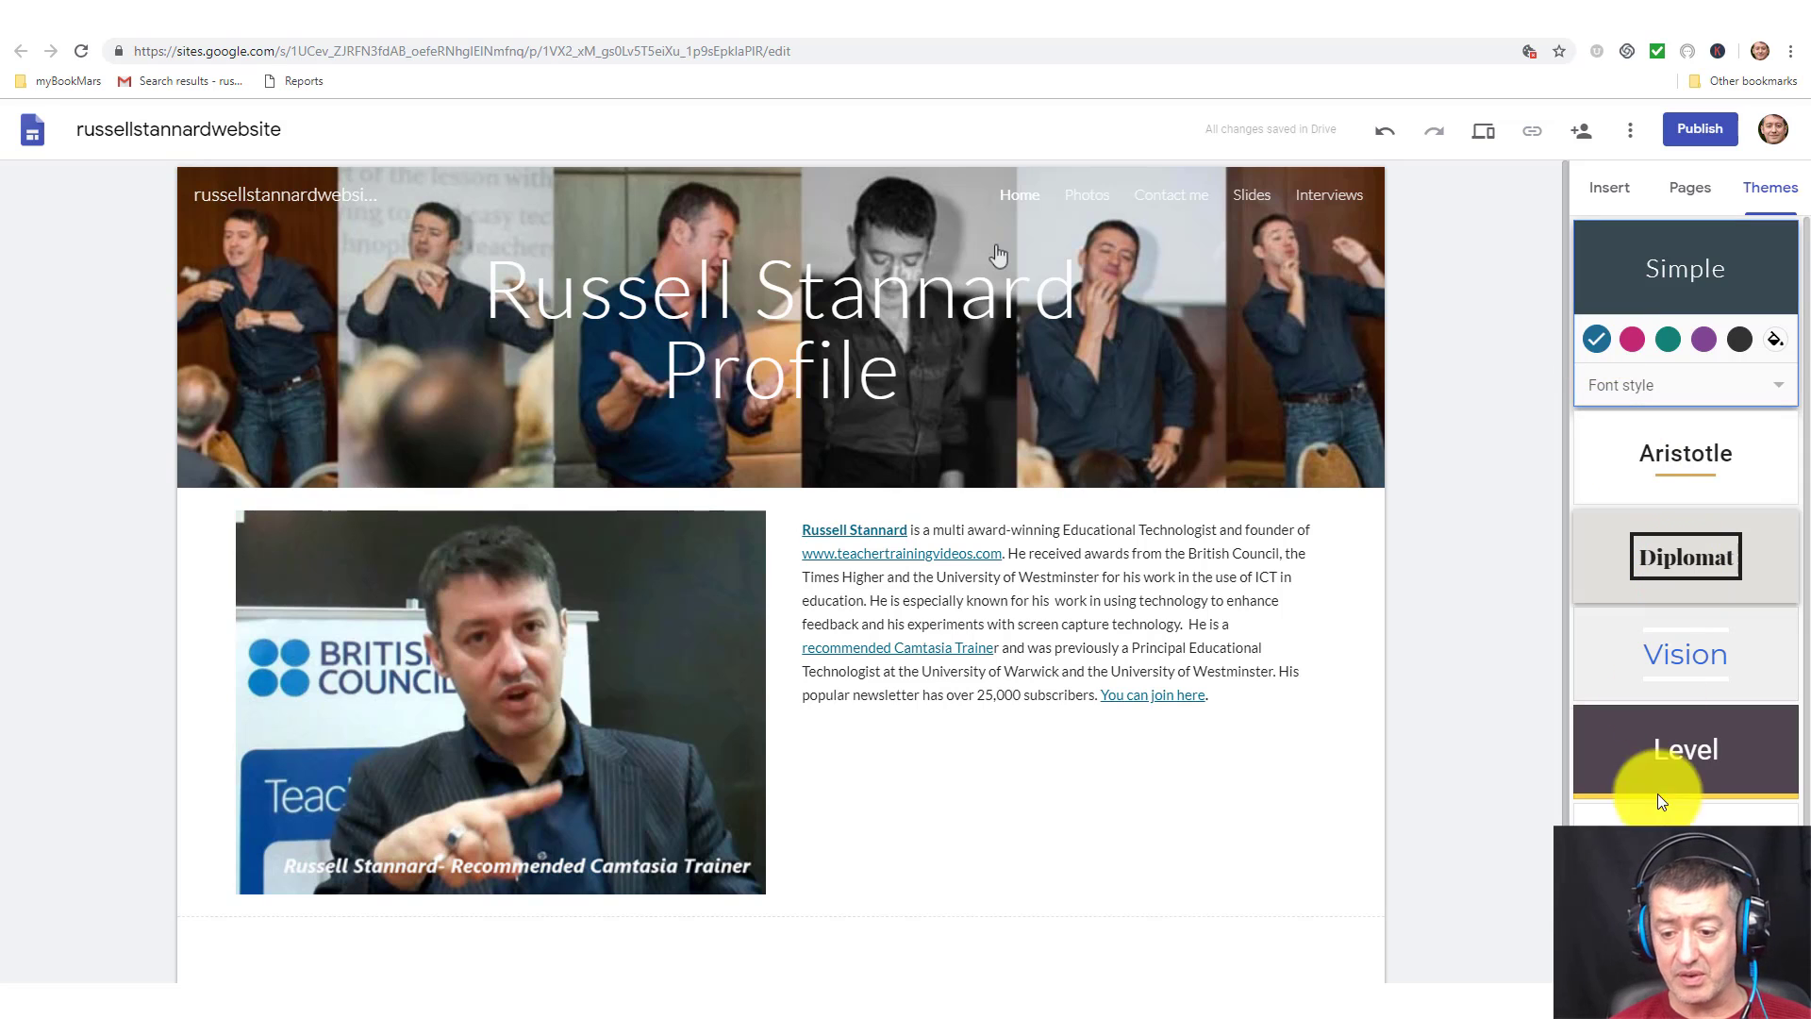
# Try the Impression, Vision and Diplomat themes, then settle on Aristotle.
pyautogui.click(1700, 813)
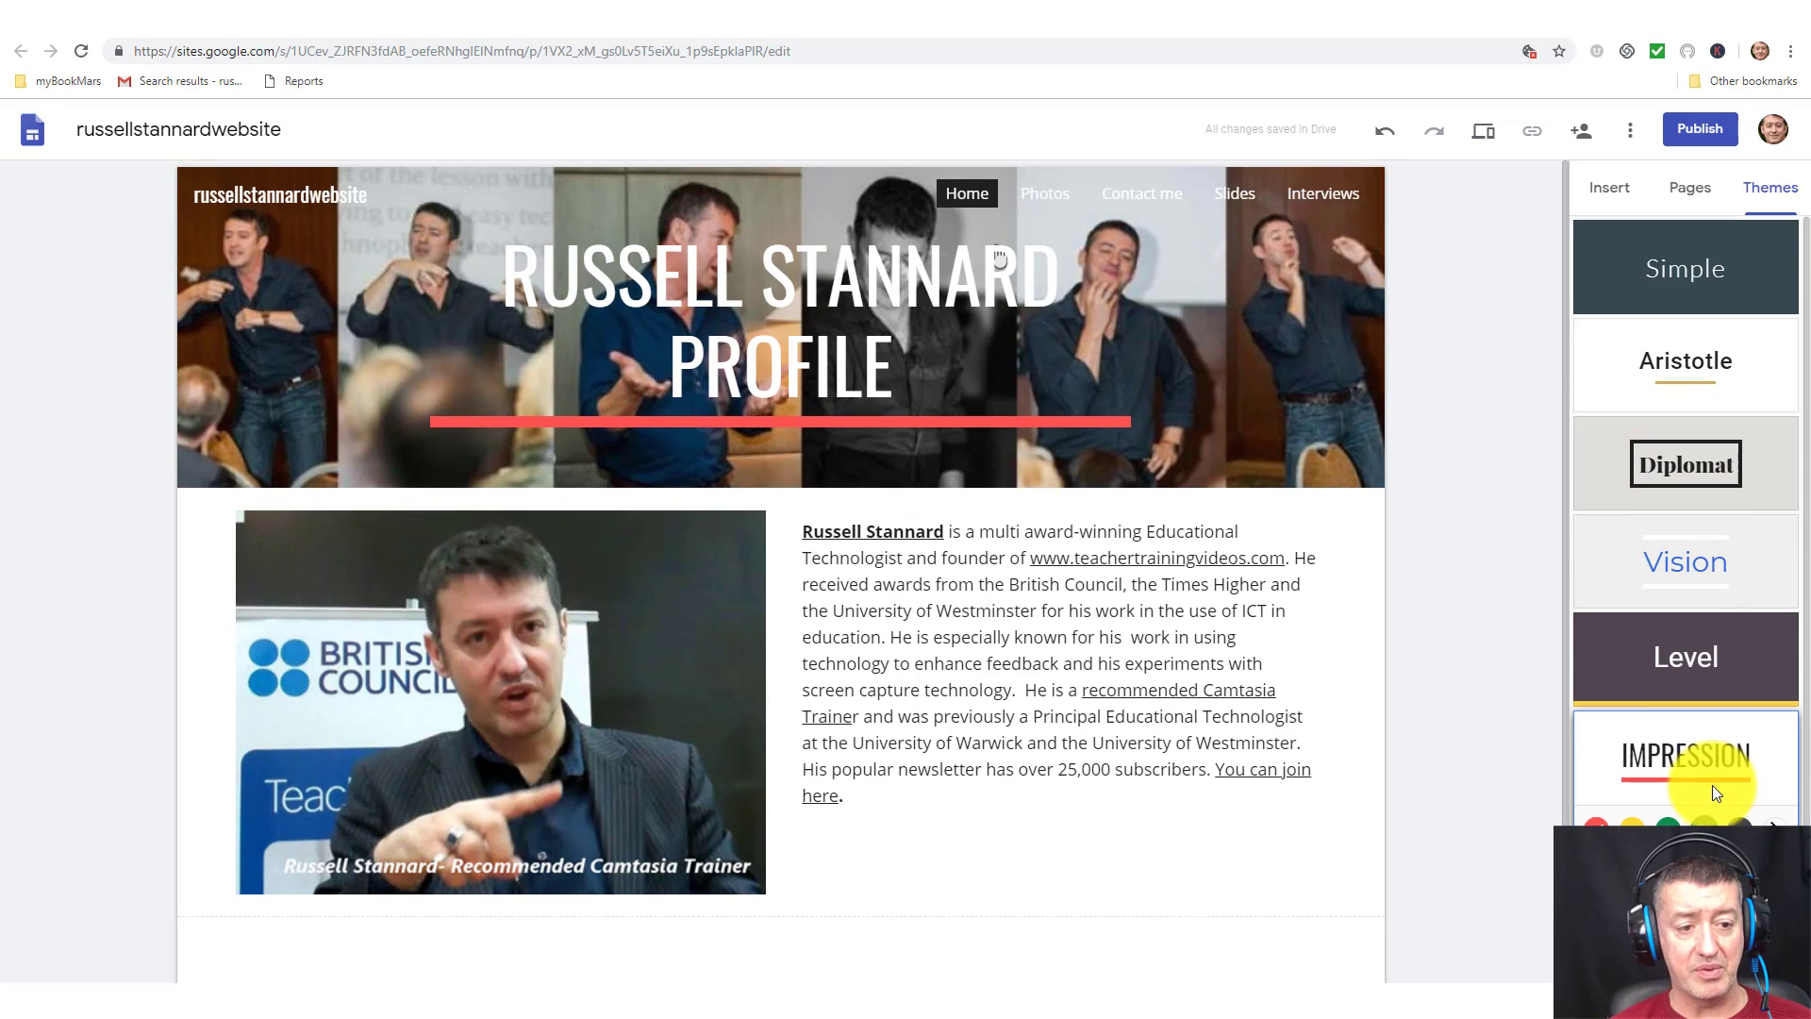
pyautogui.click(849, 357)
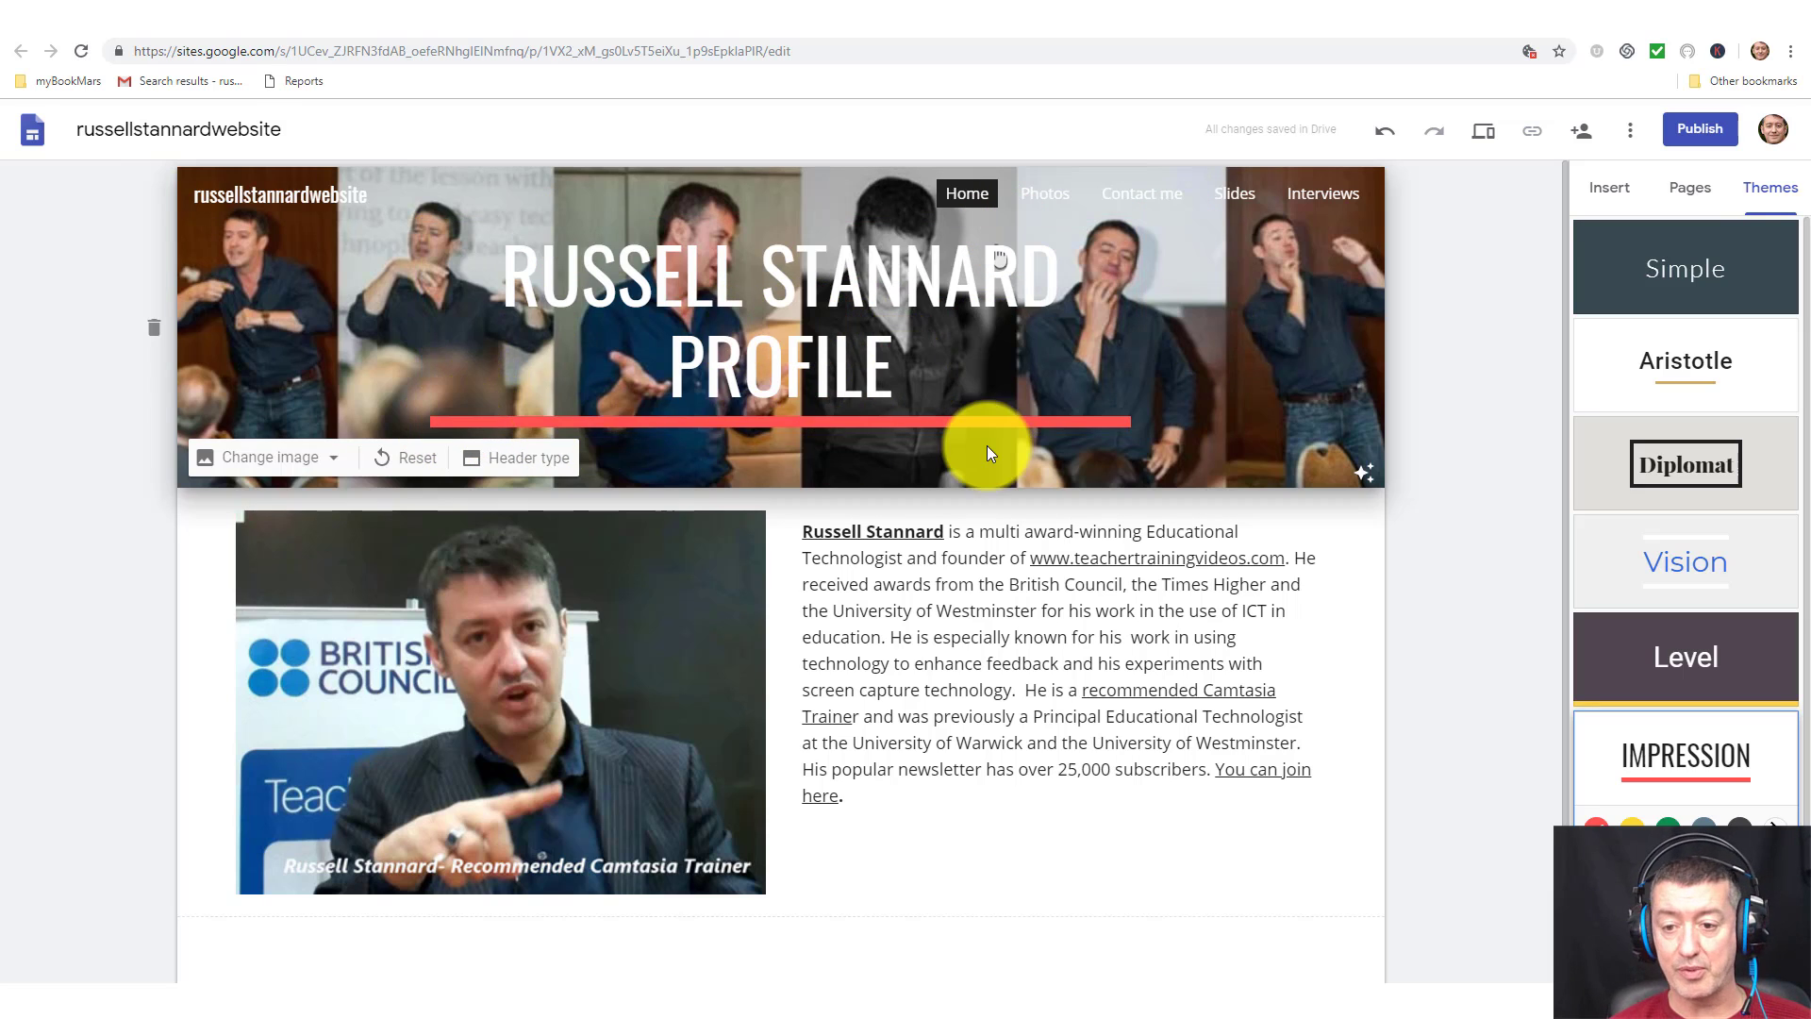
pyautogui.click(1541, 590)
pyautogui.click(1686, 566)
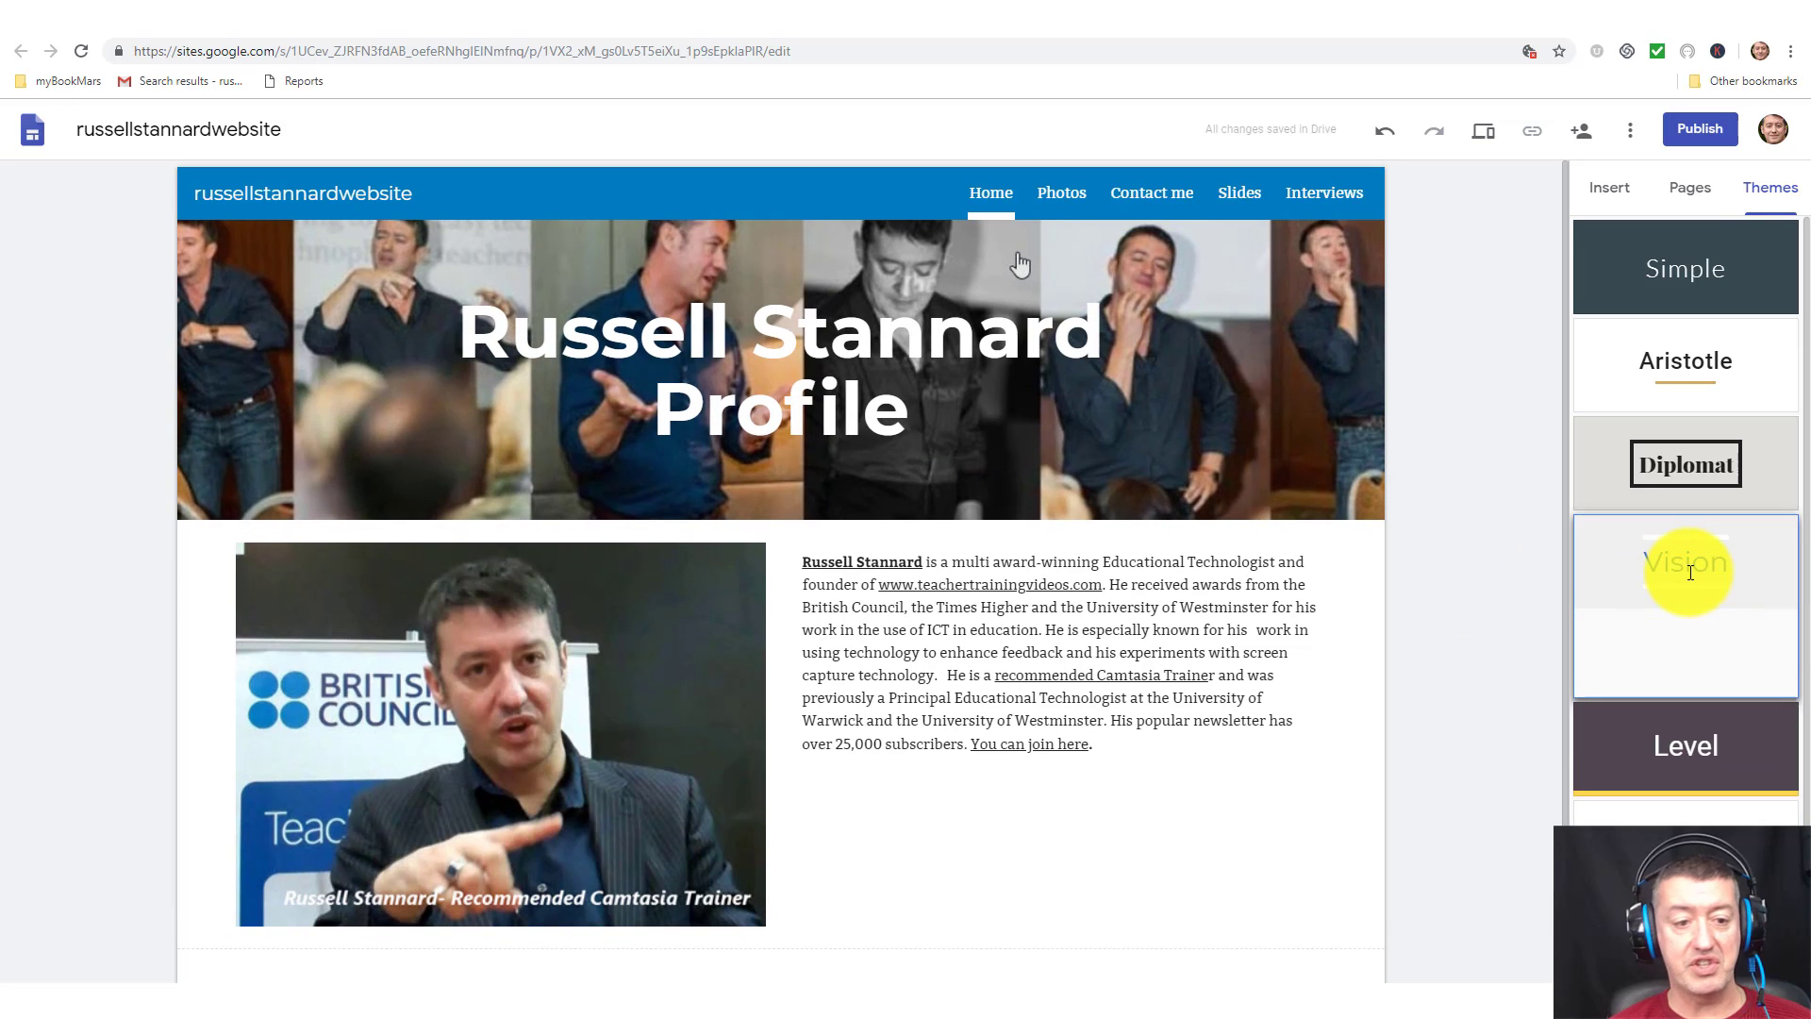
pyautogui.click(1679, 462)
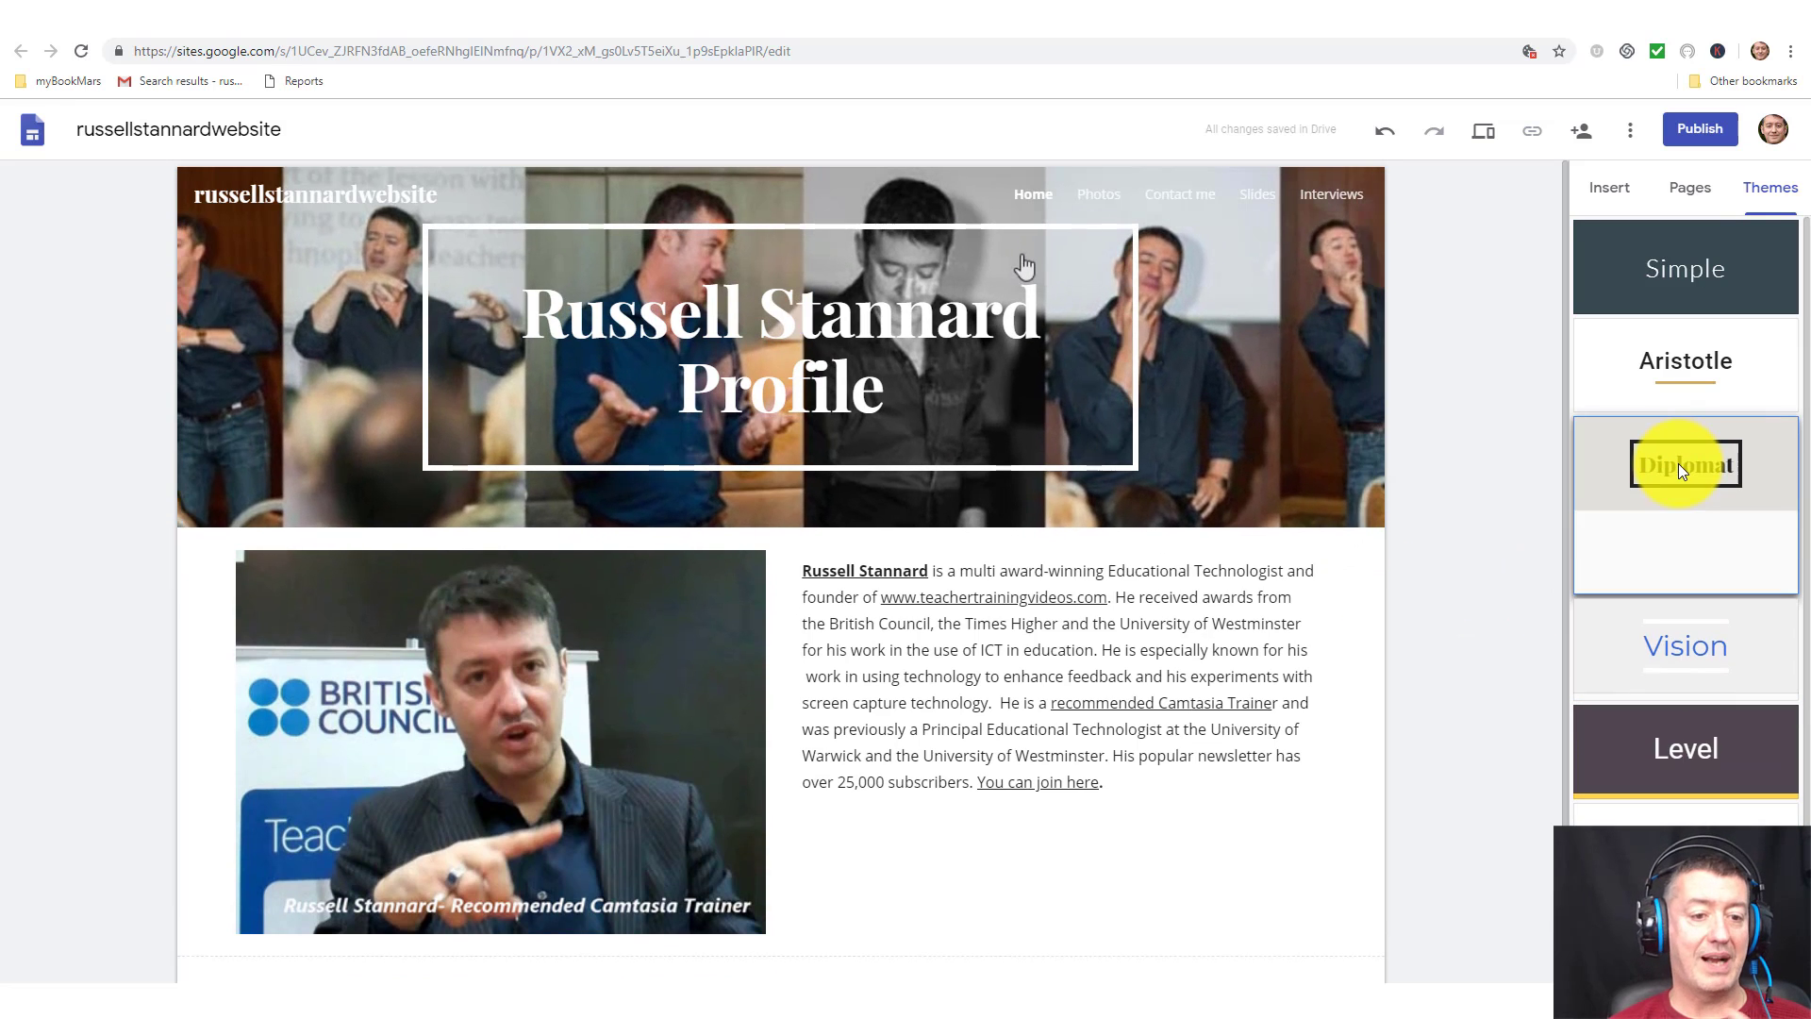
pyautogui.click(1662, 376)
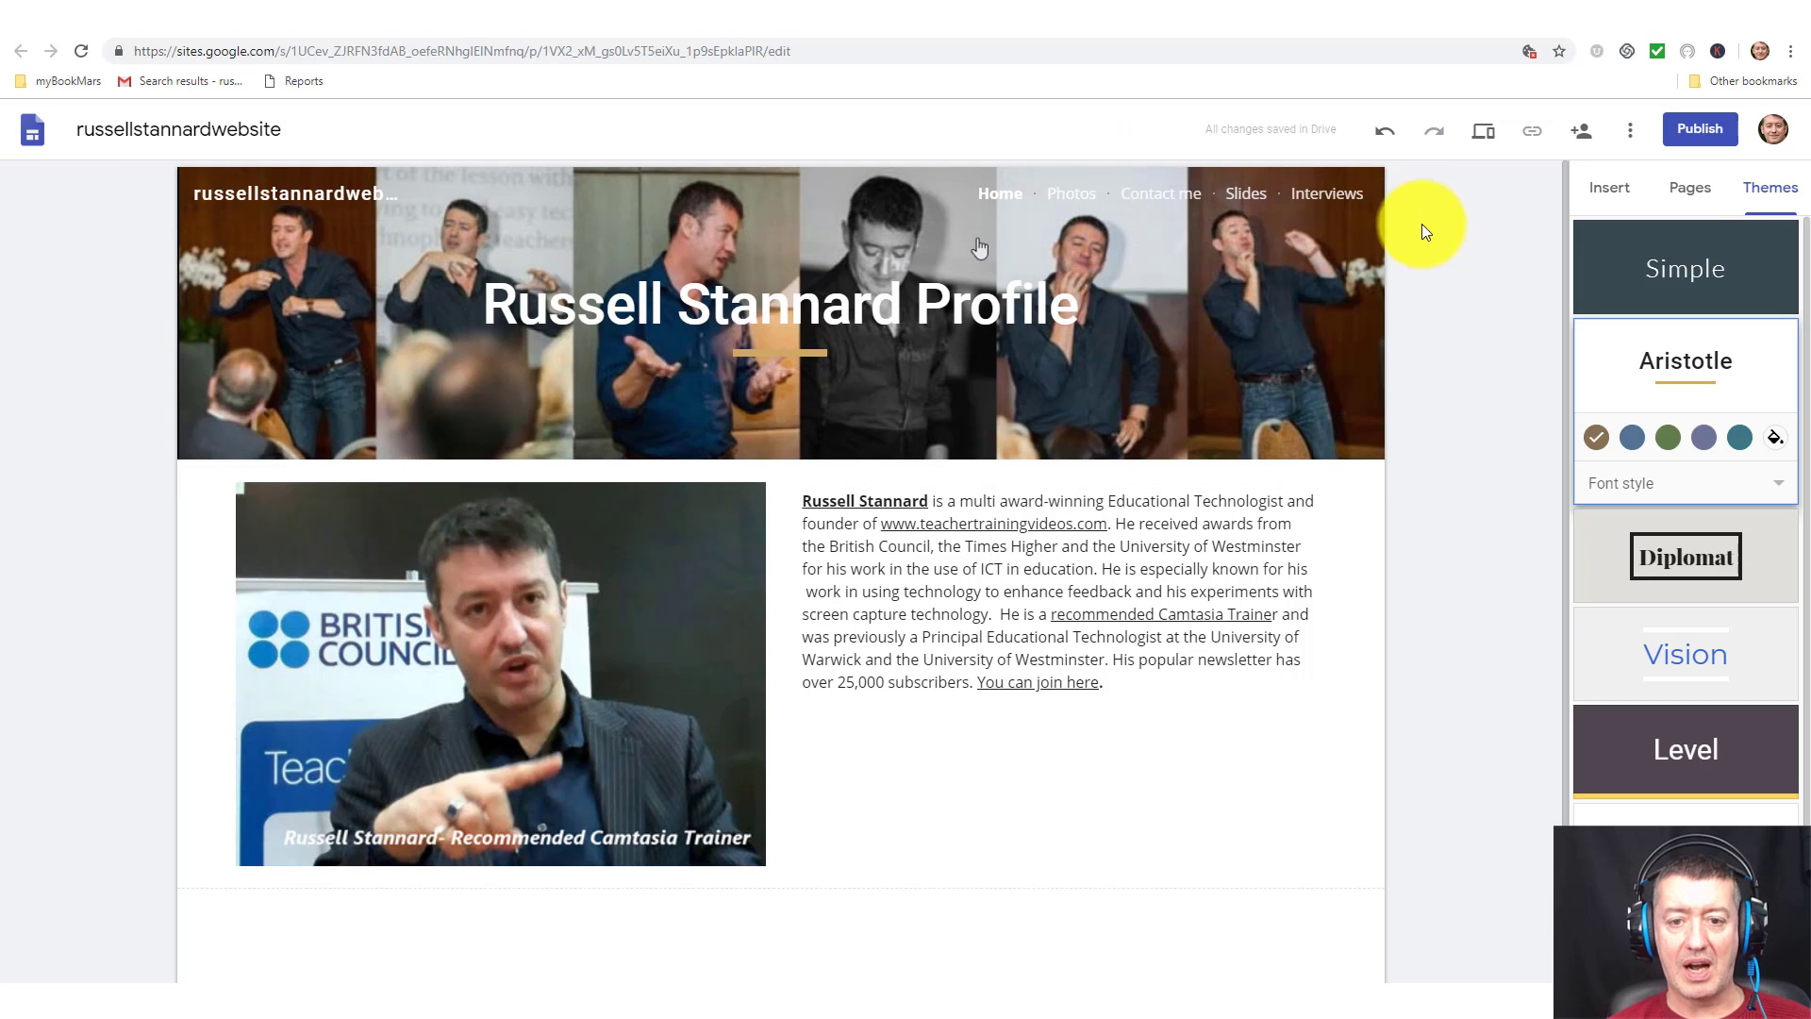
pyautogui.click(1483, 138)
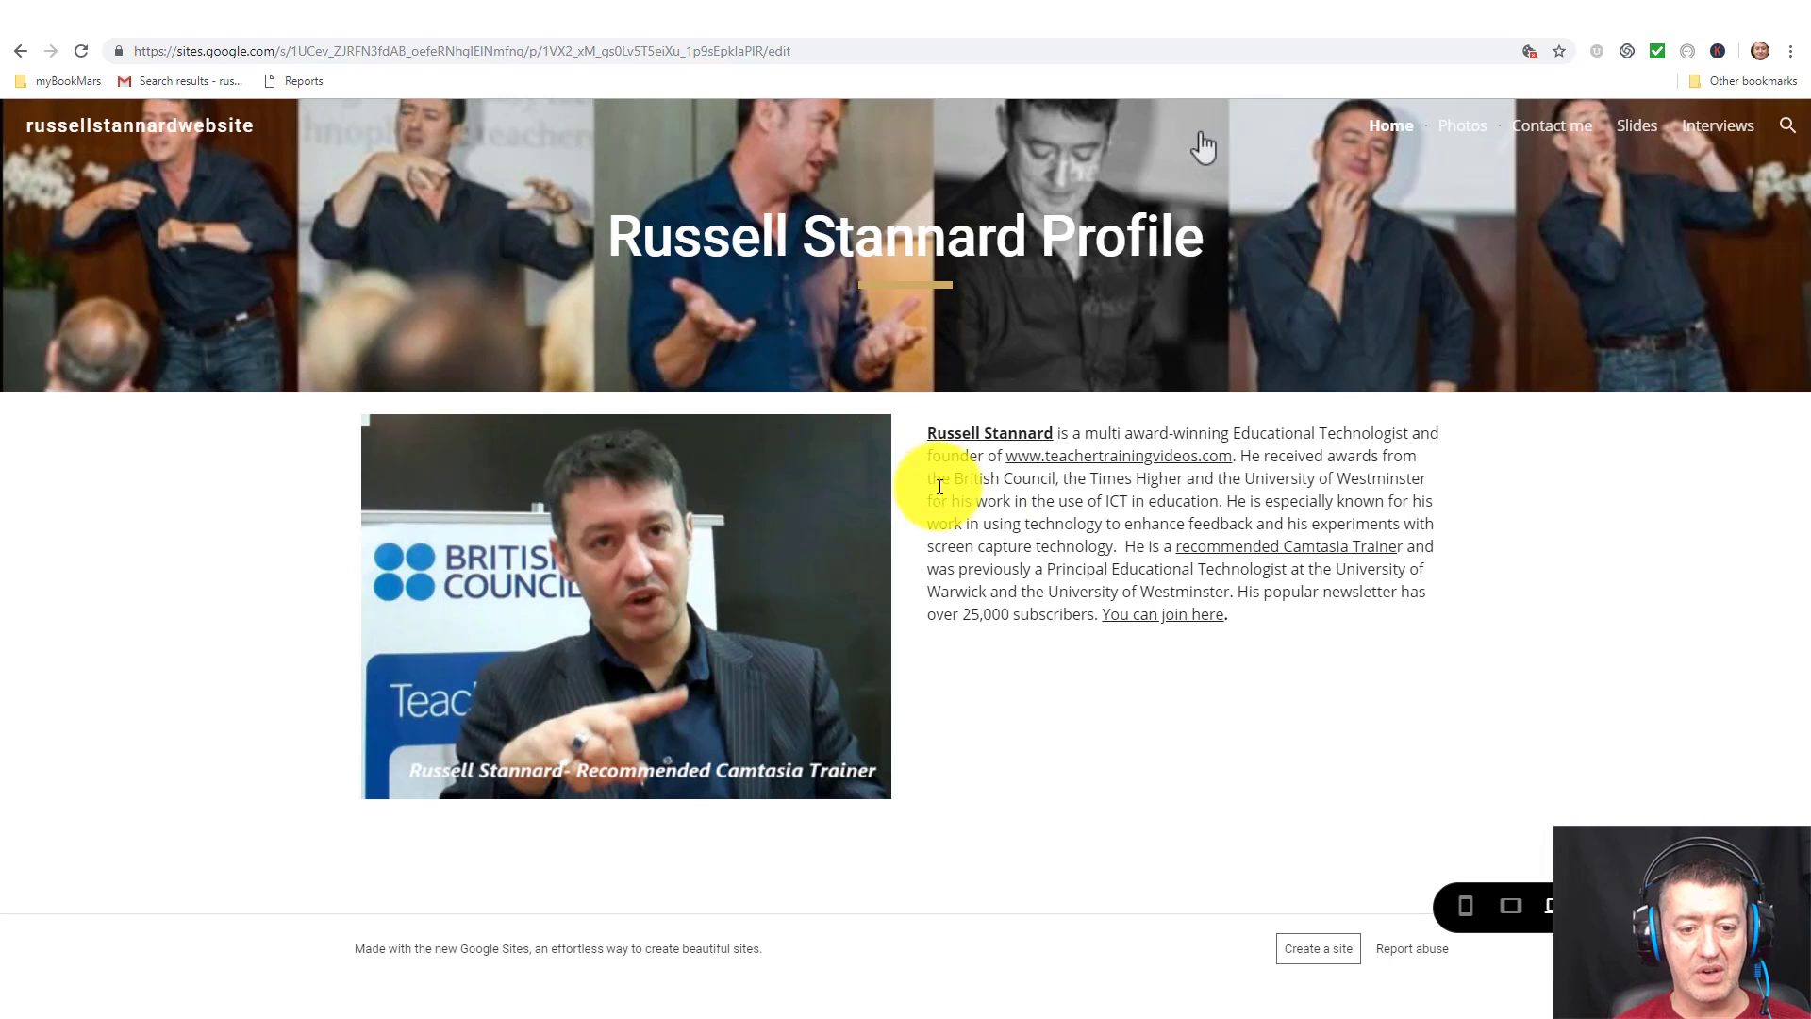
pyautogui.click(1458, 132)
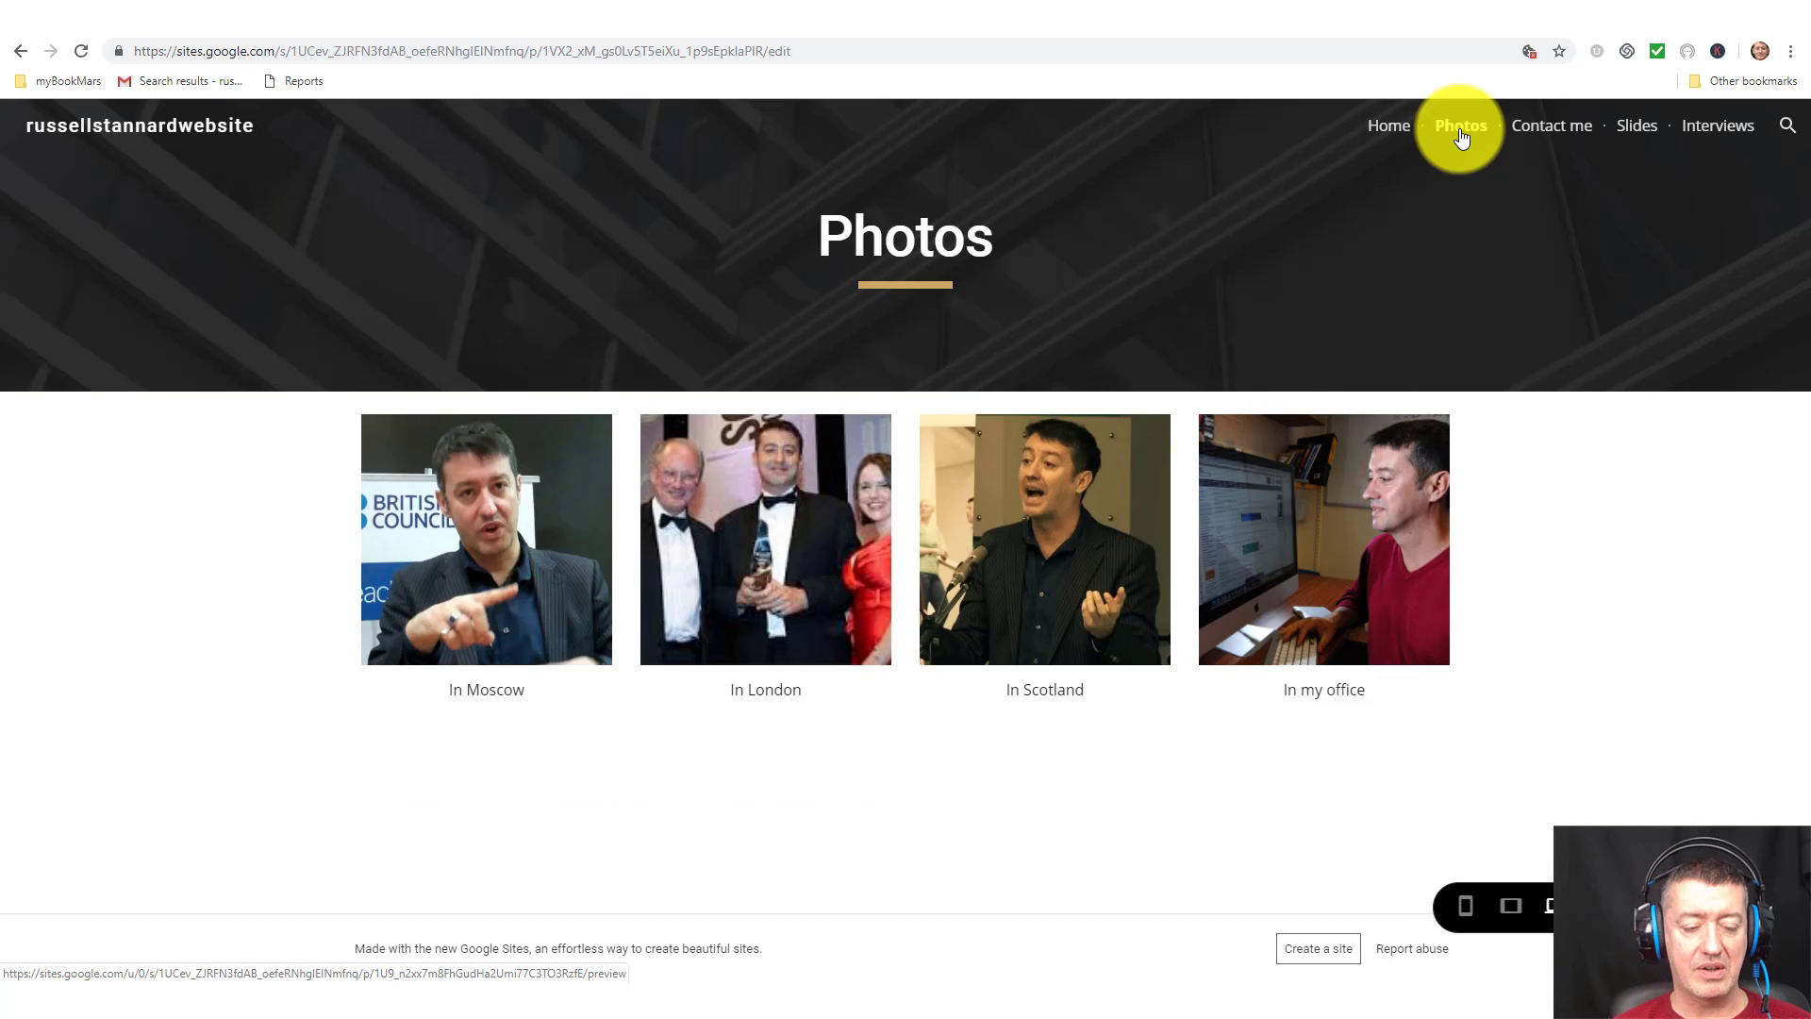
pyautogui.click(1528, 135)
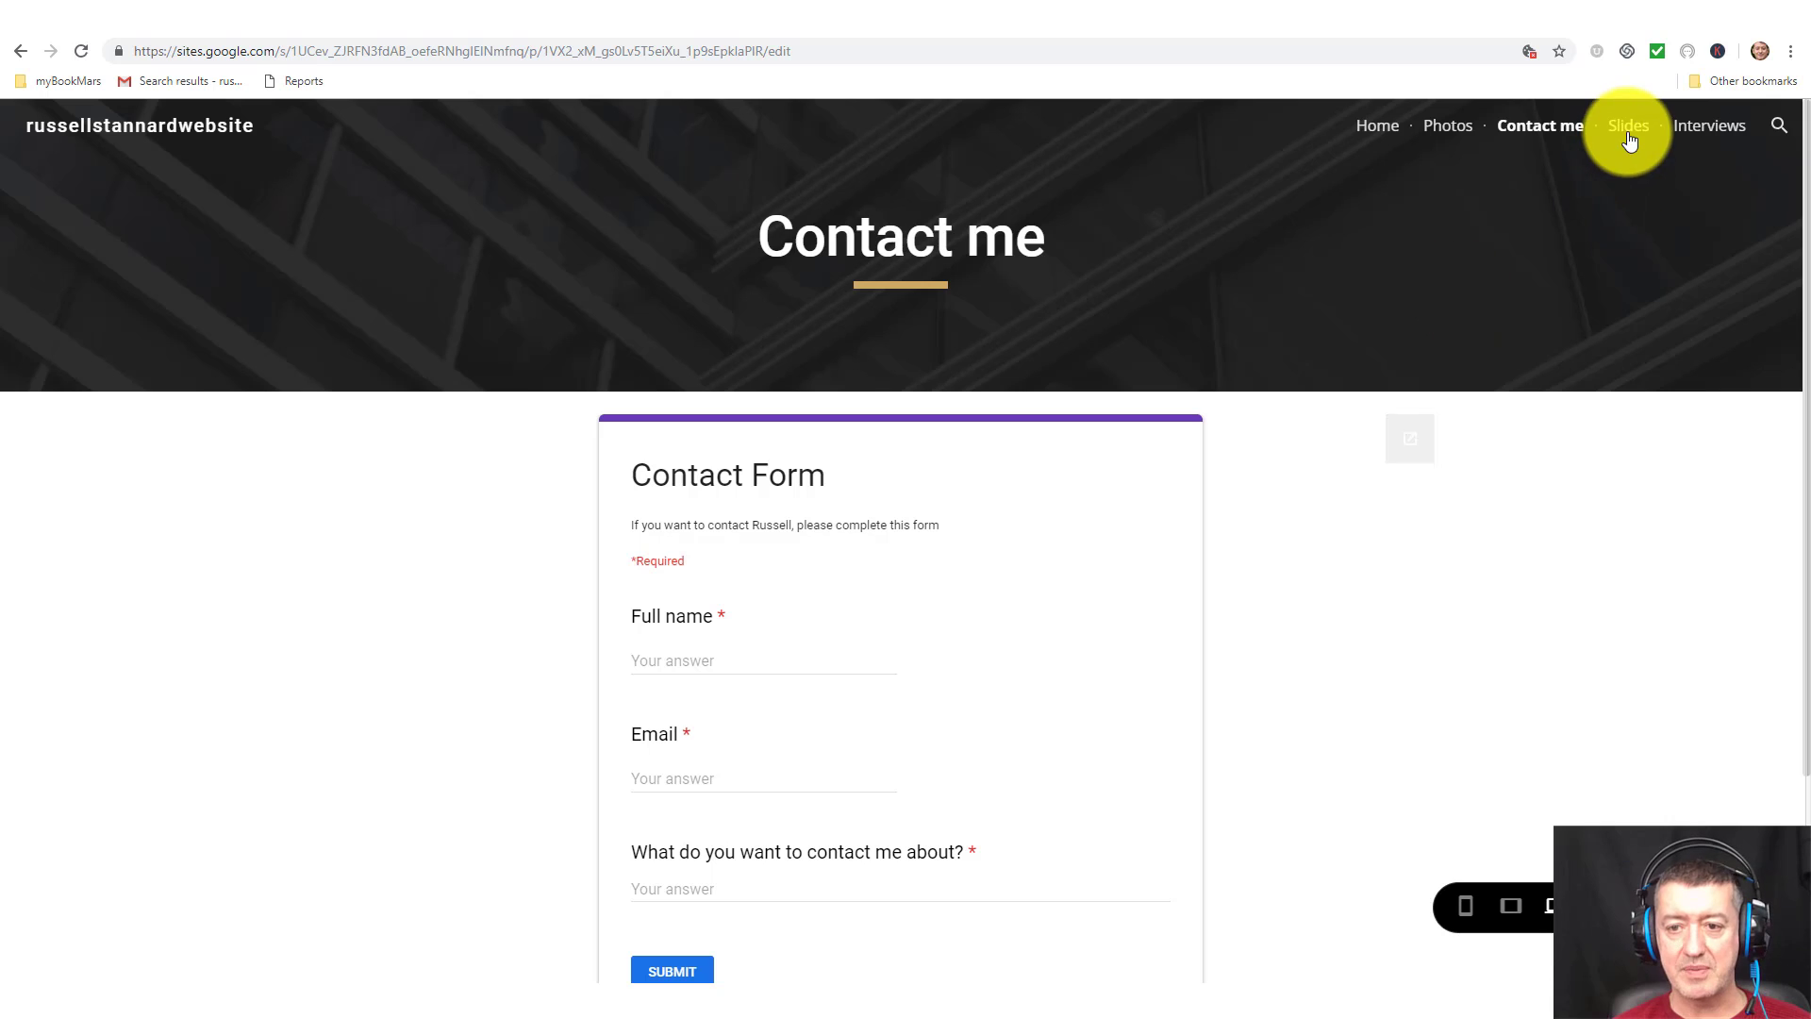
pyautogui.click(1630, 132)
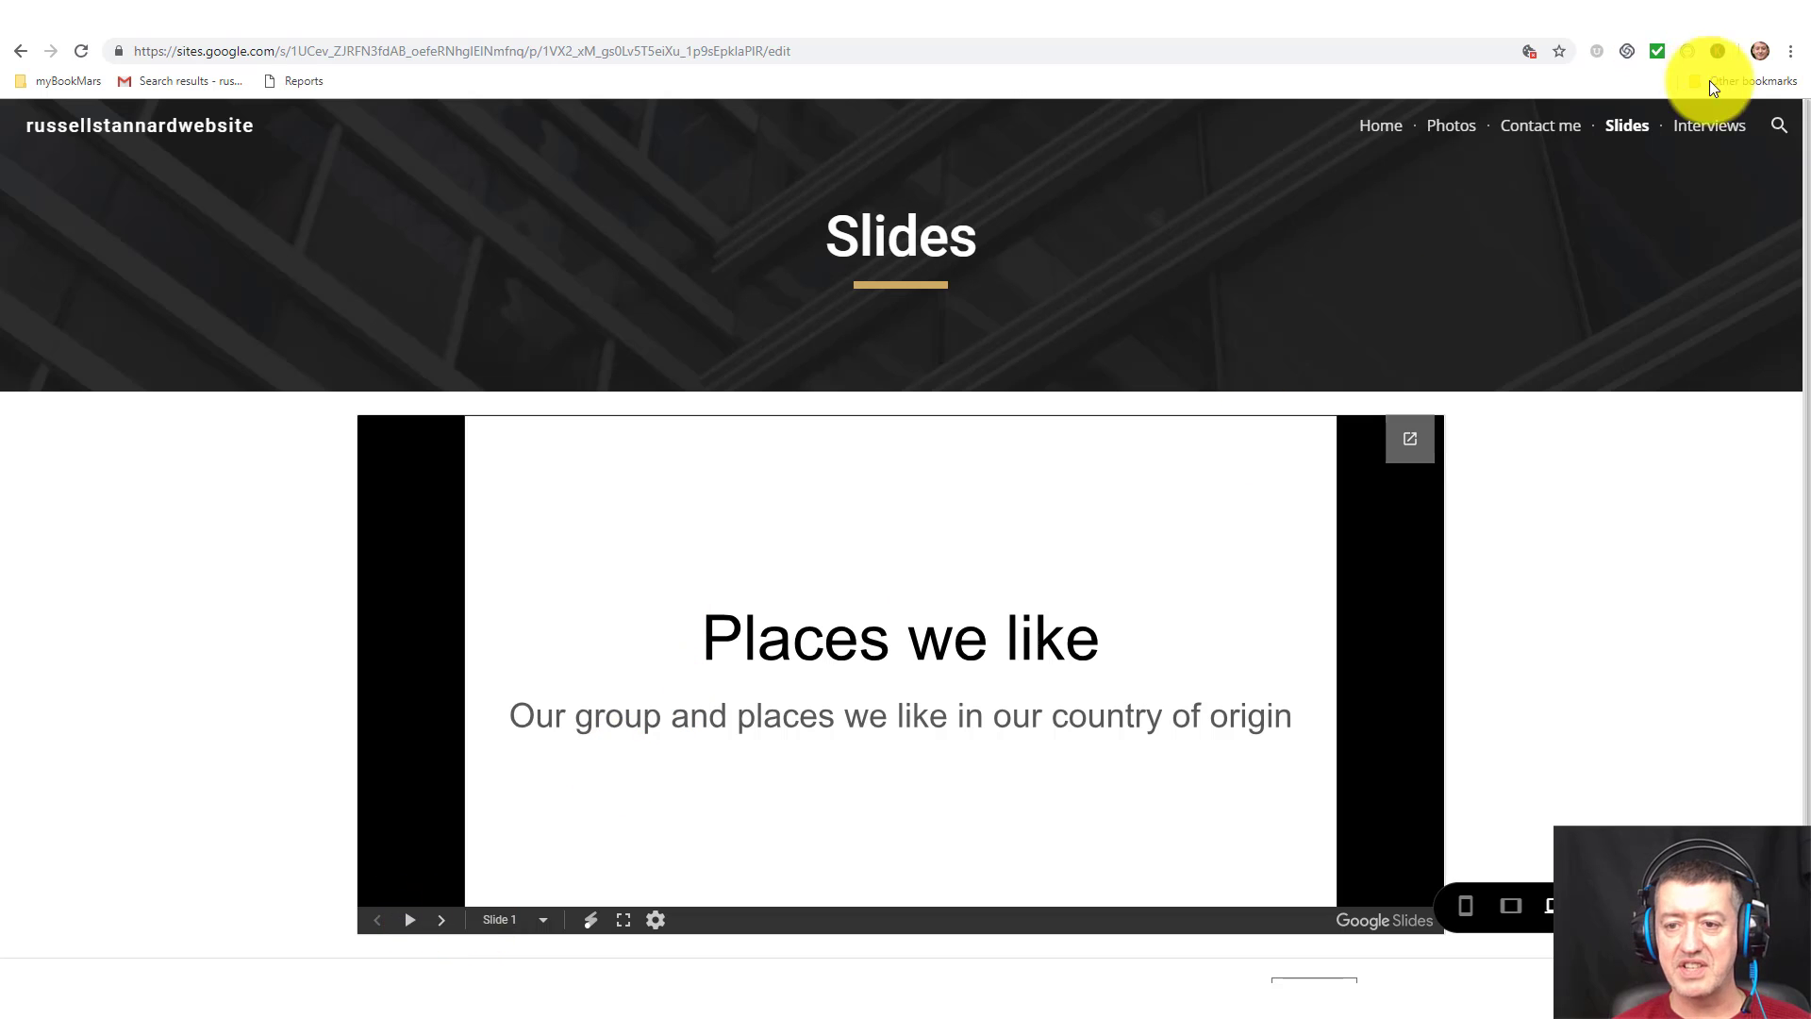
pyautogui.click(1712, 130)
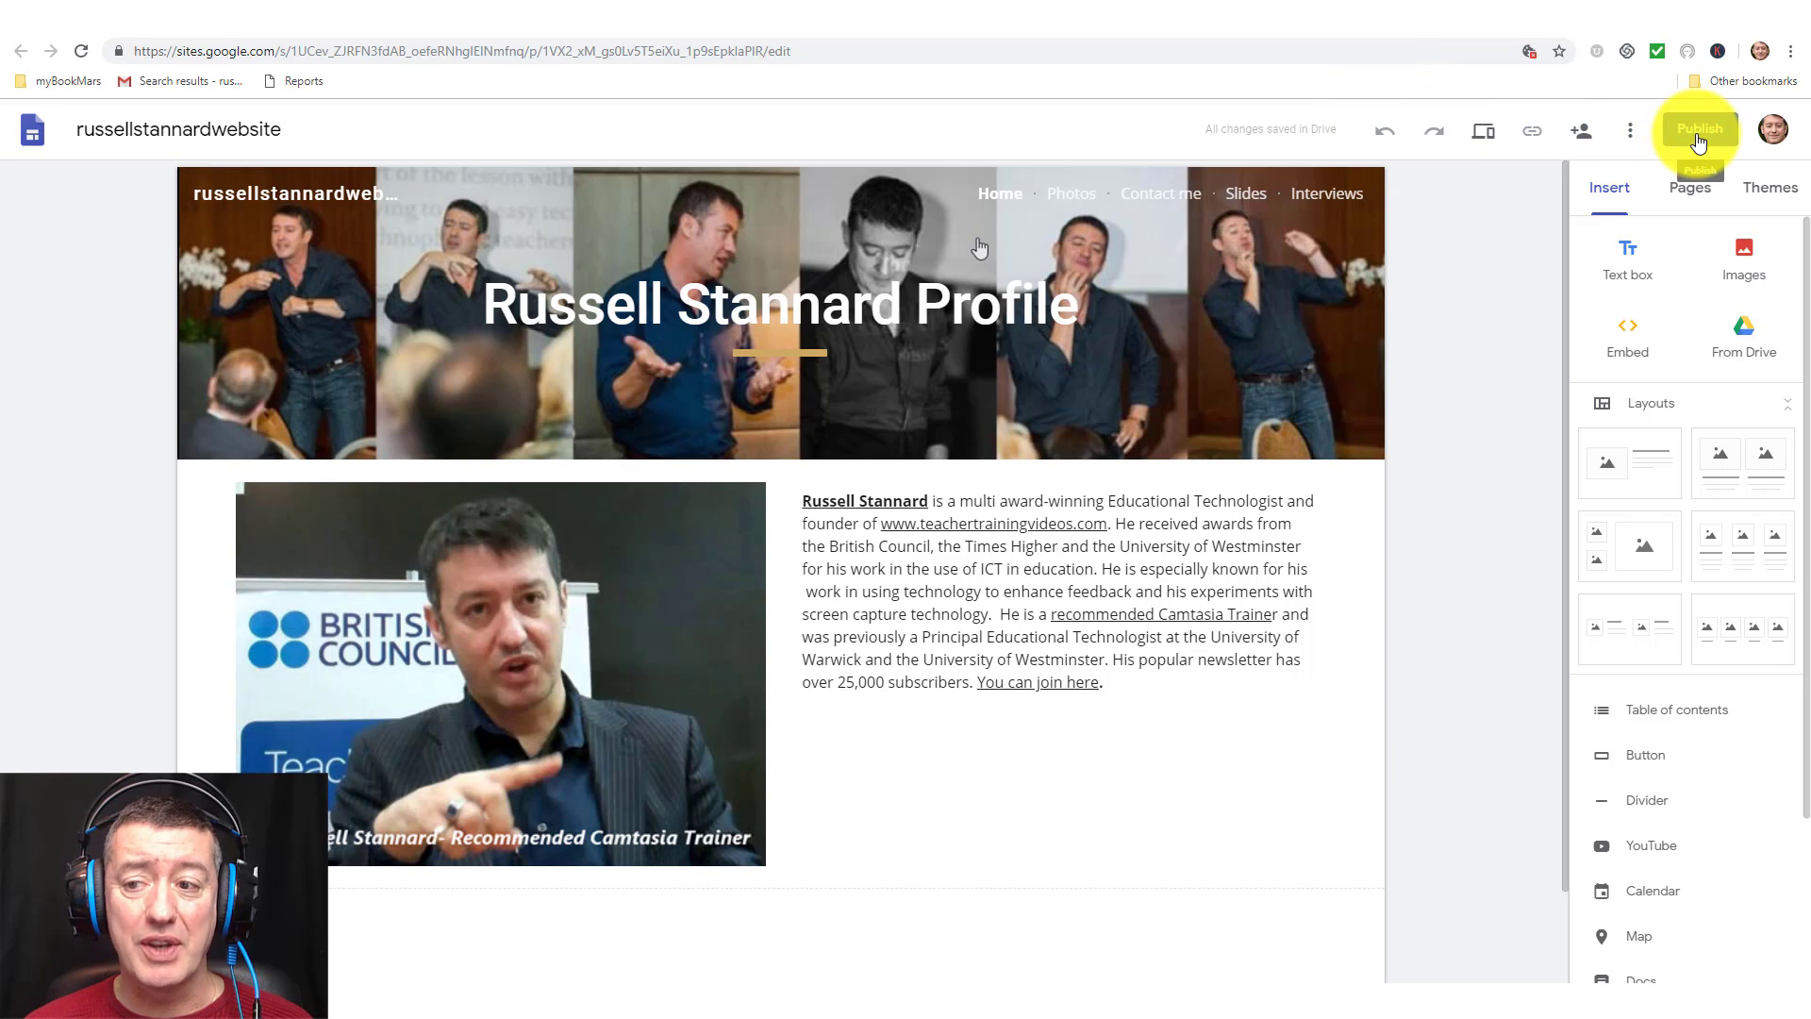
# Open Share with others via MANAGE under 'Who can view my site' in the Publish dialog.
pyautogui.click(1695, 132)
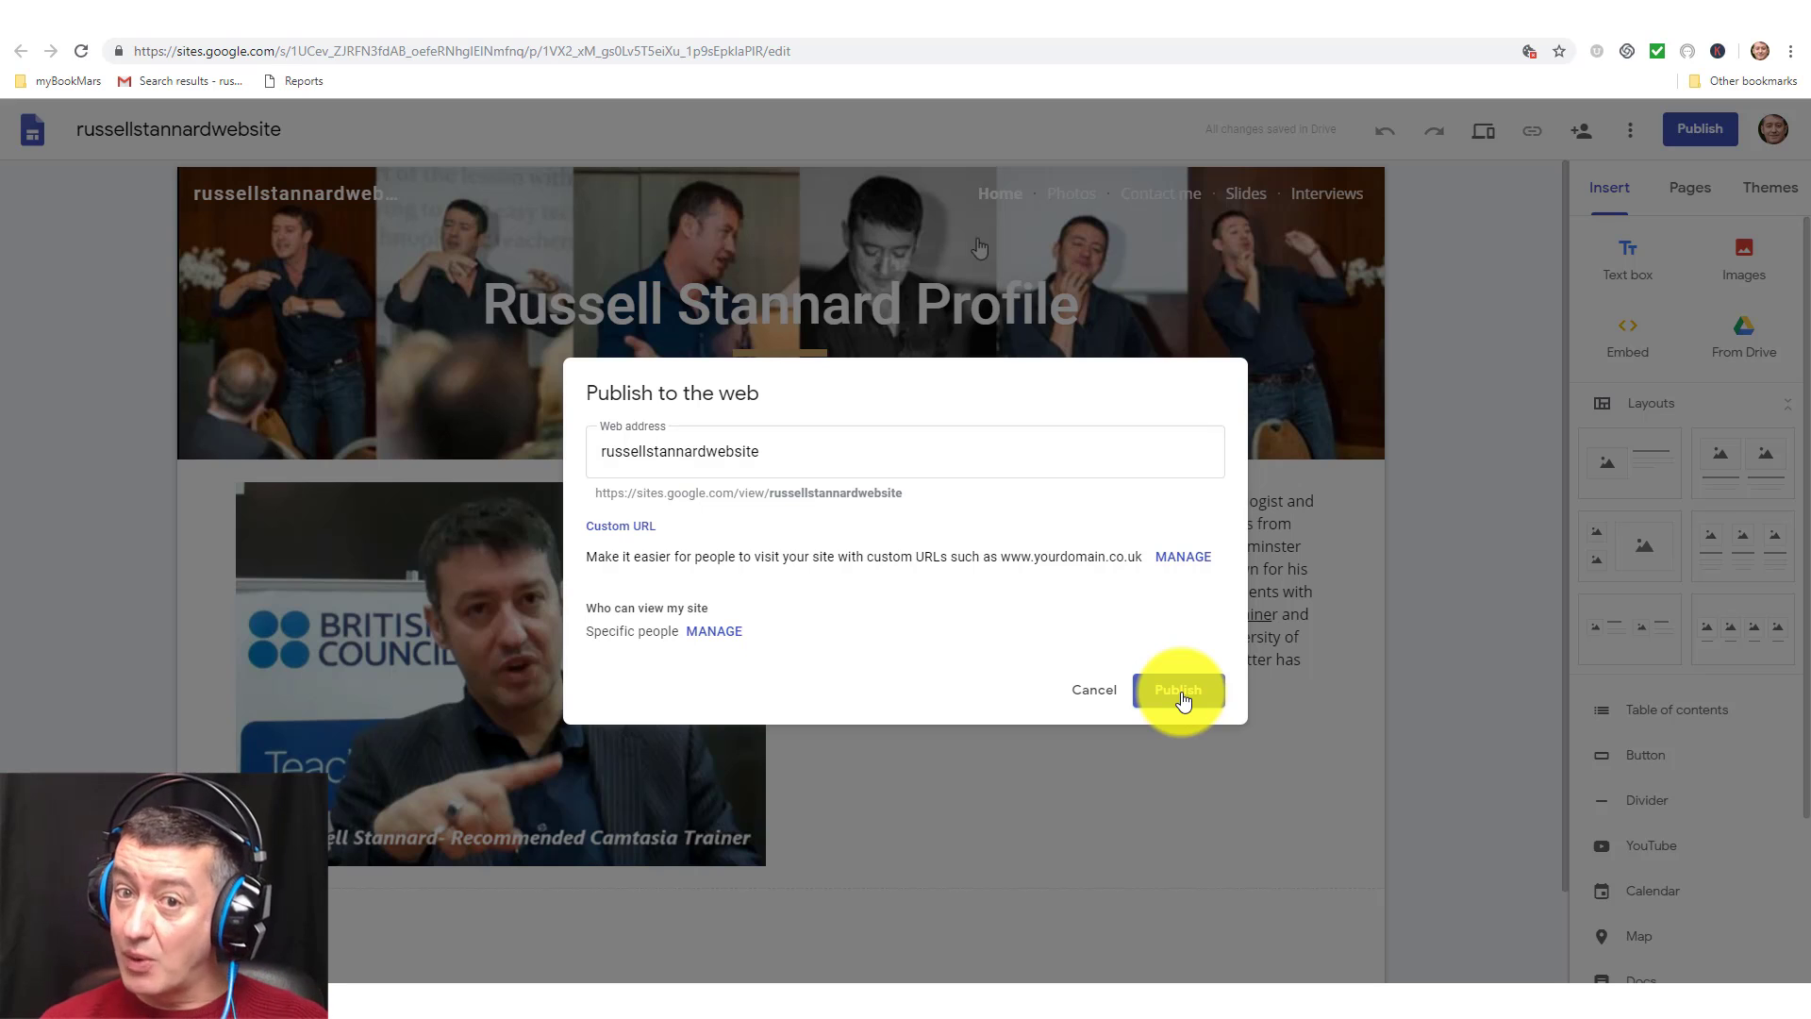
pyautogui.click(714, 631)
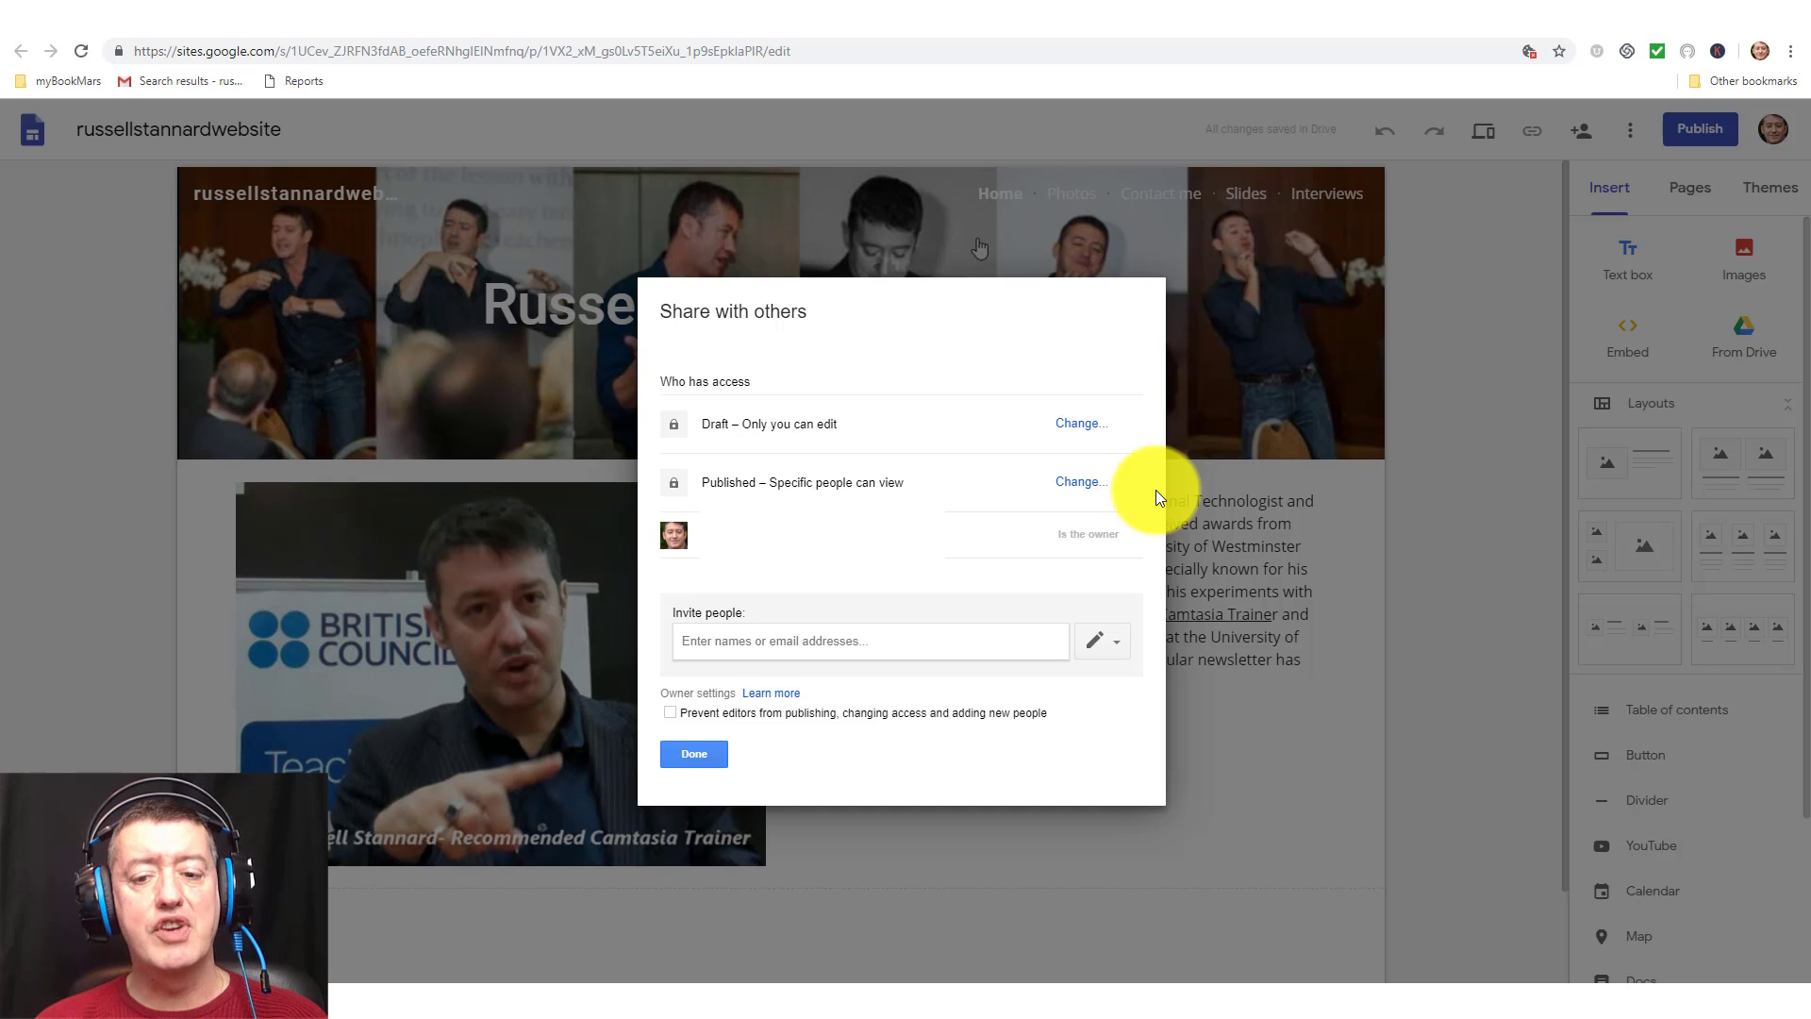
# Change the Published setting to 'Specific people can view when published' and save.
pyautogui.click(1079, 494)
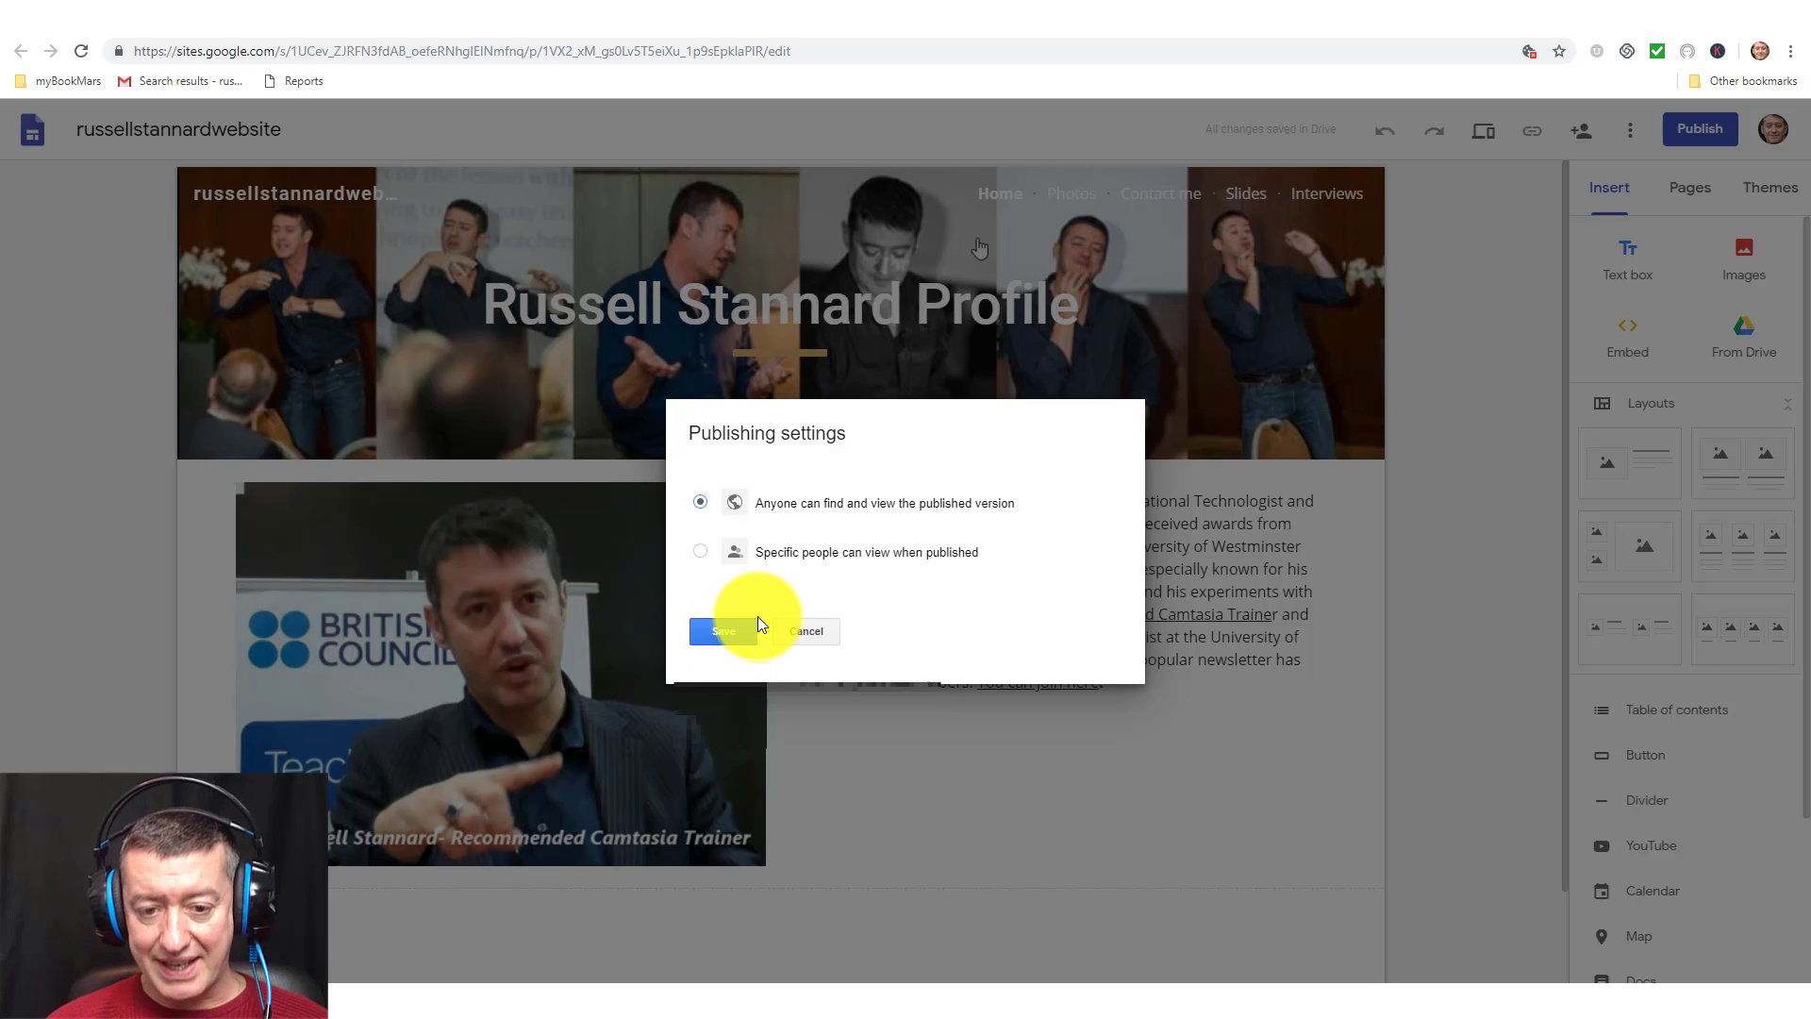
pyautogui.click(699, 552)
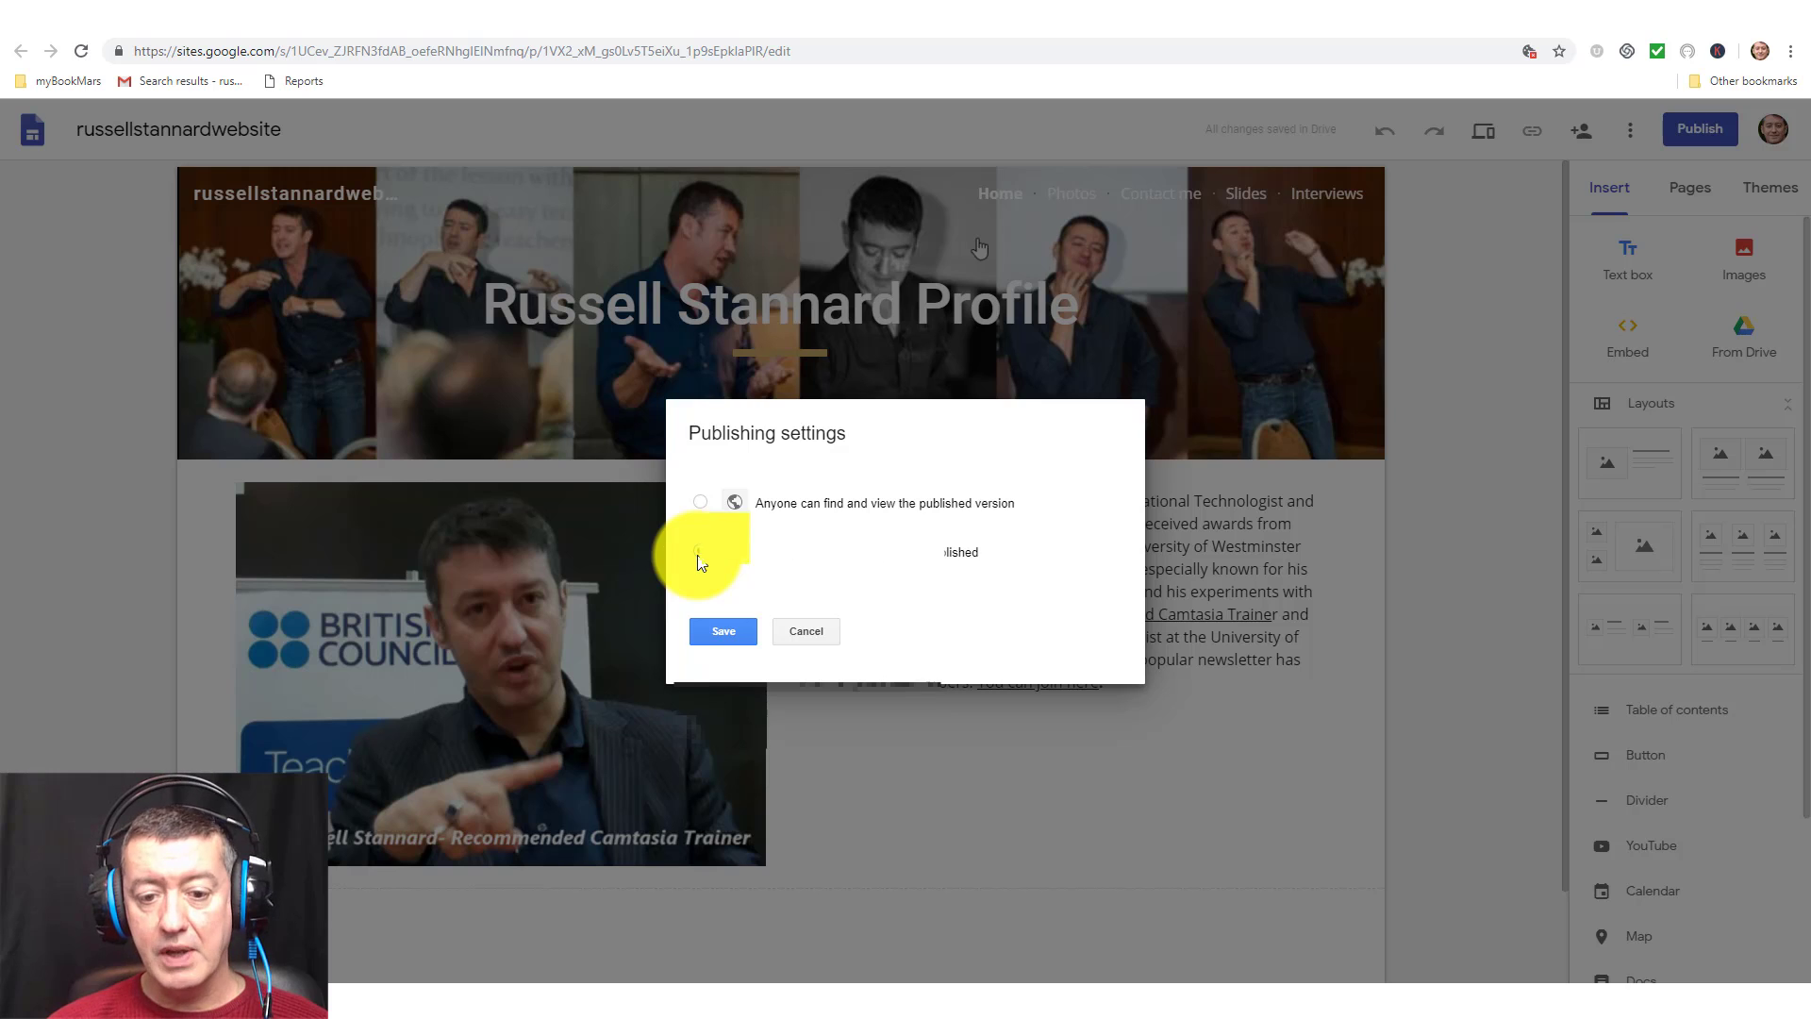
pyautogui.click(723, 631)
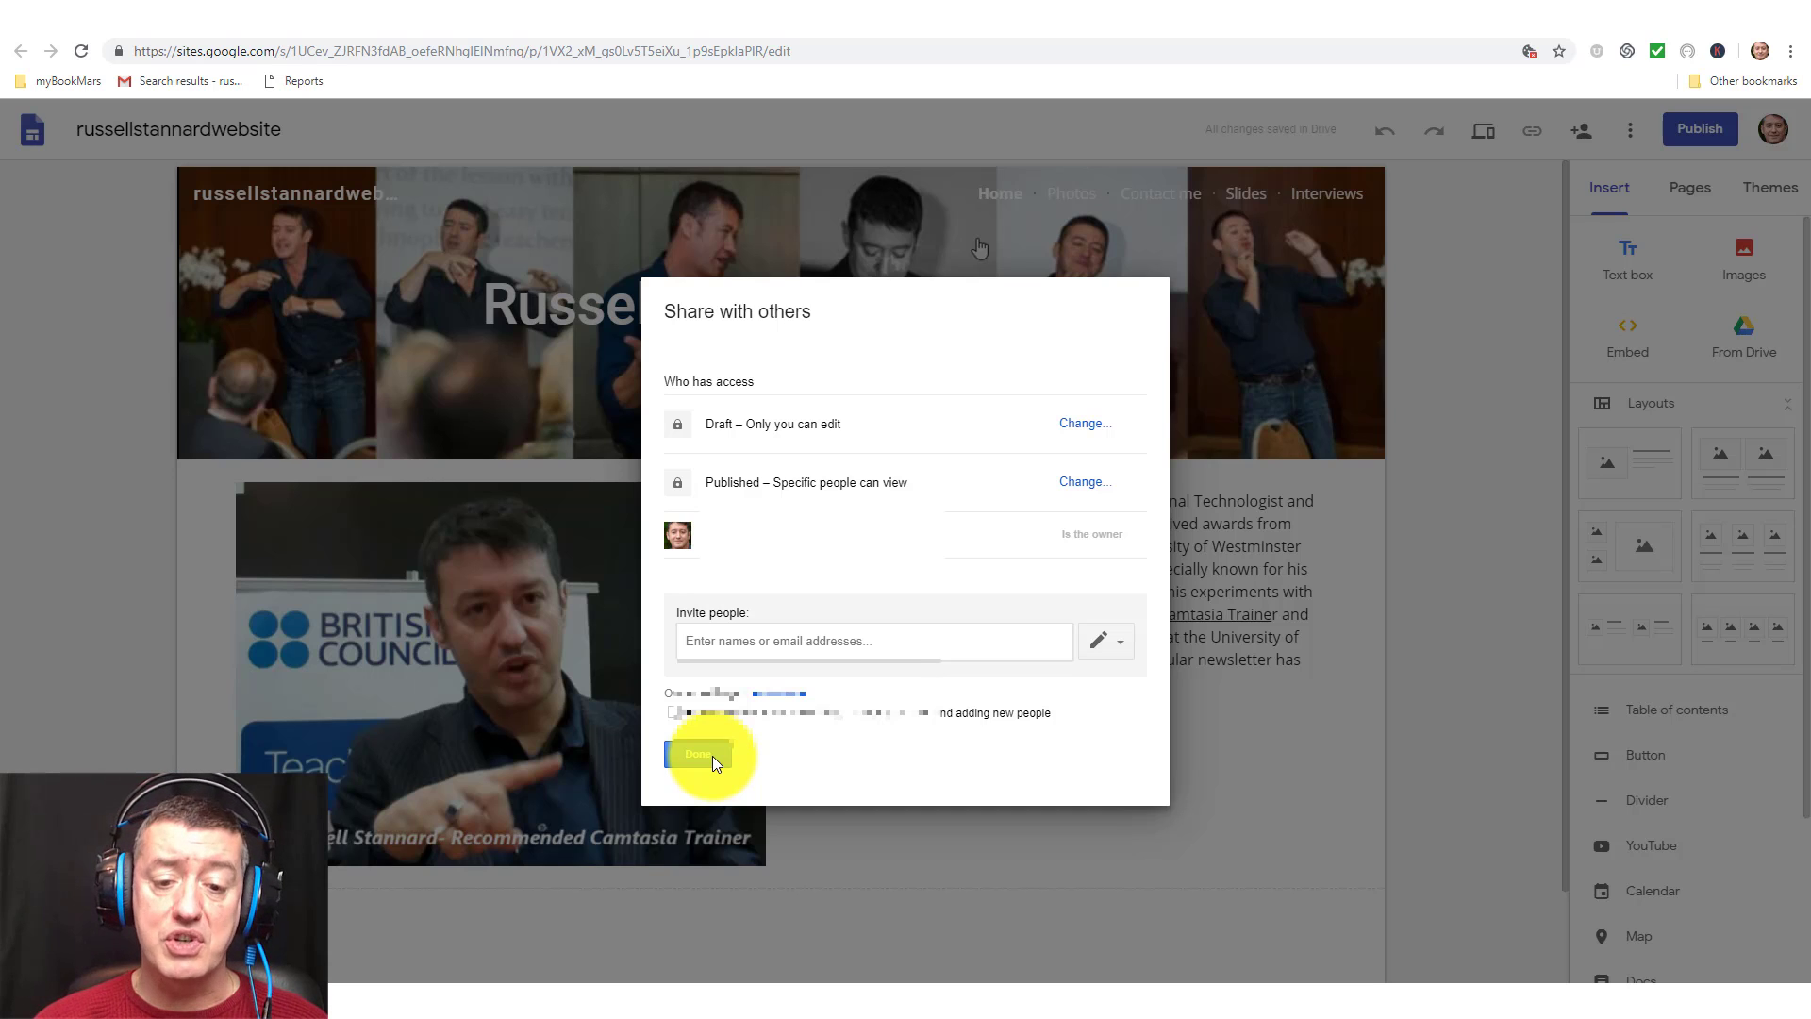
# Start an invite and set its permission to 'Can view published' rather than edit.
pyautogui.click(889, 644)
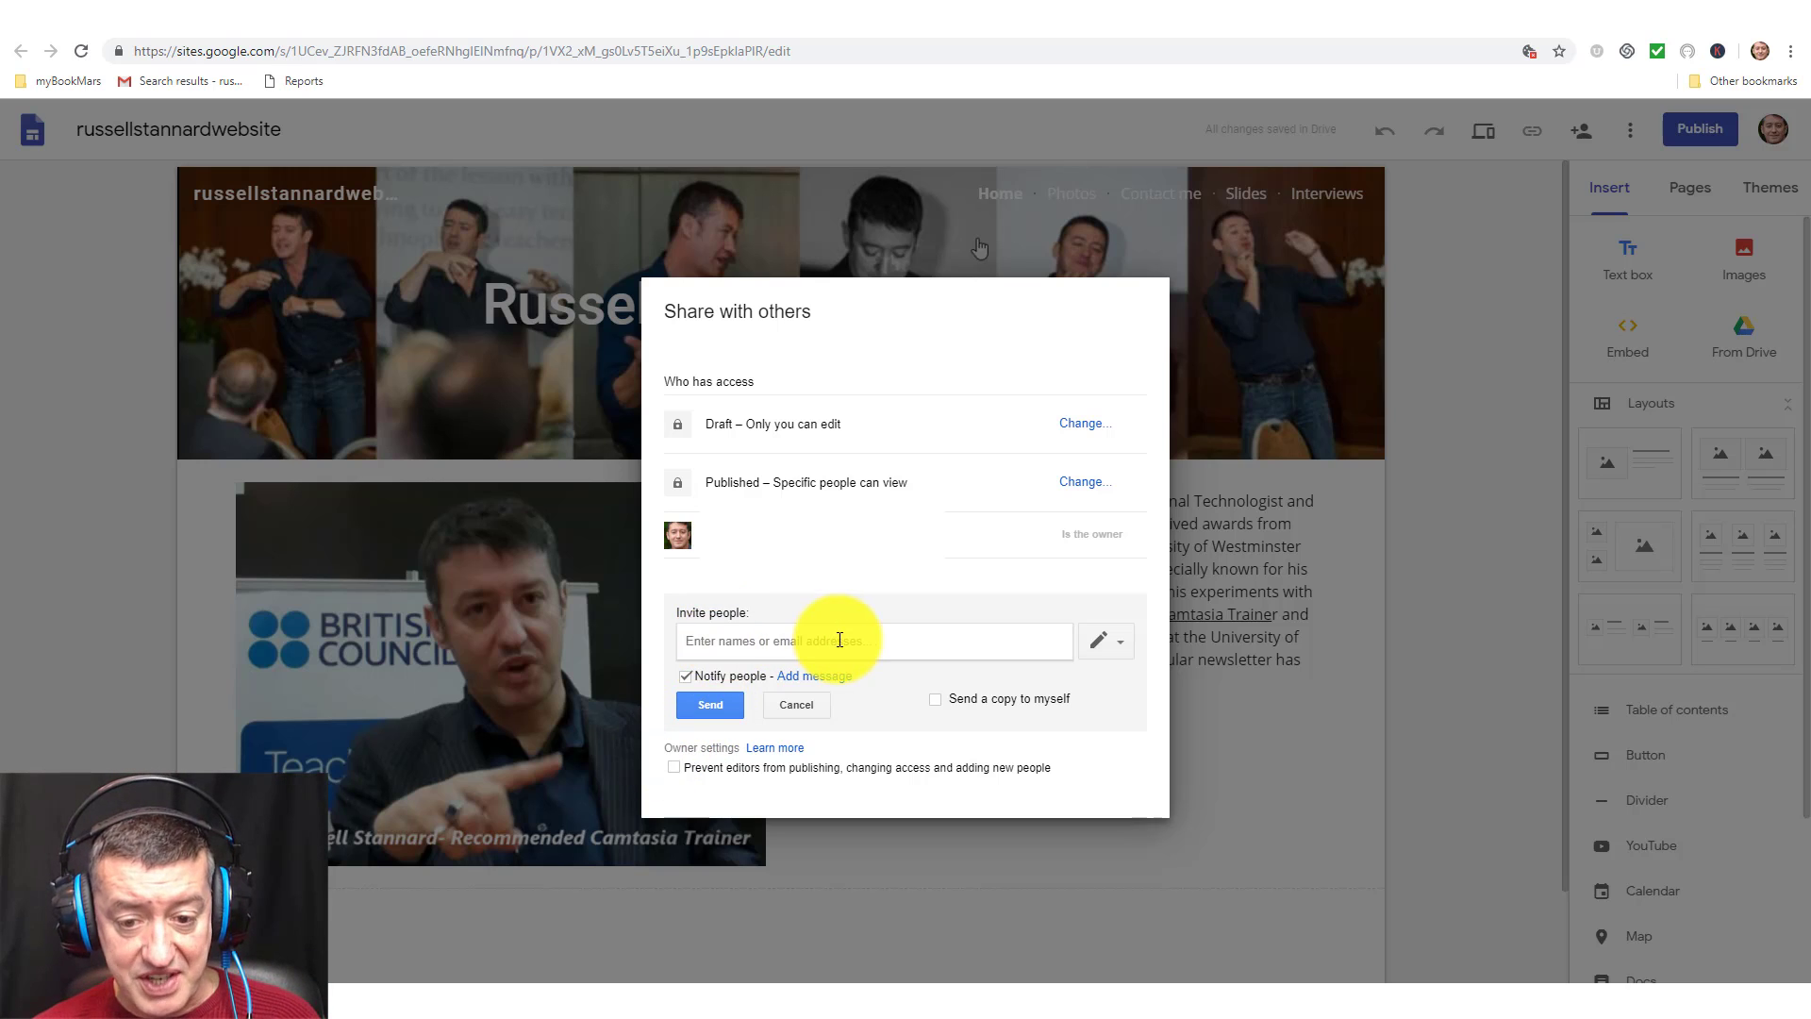
pyautogui.click(1108, 641)
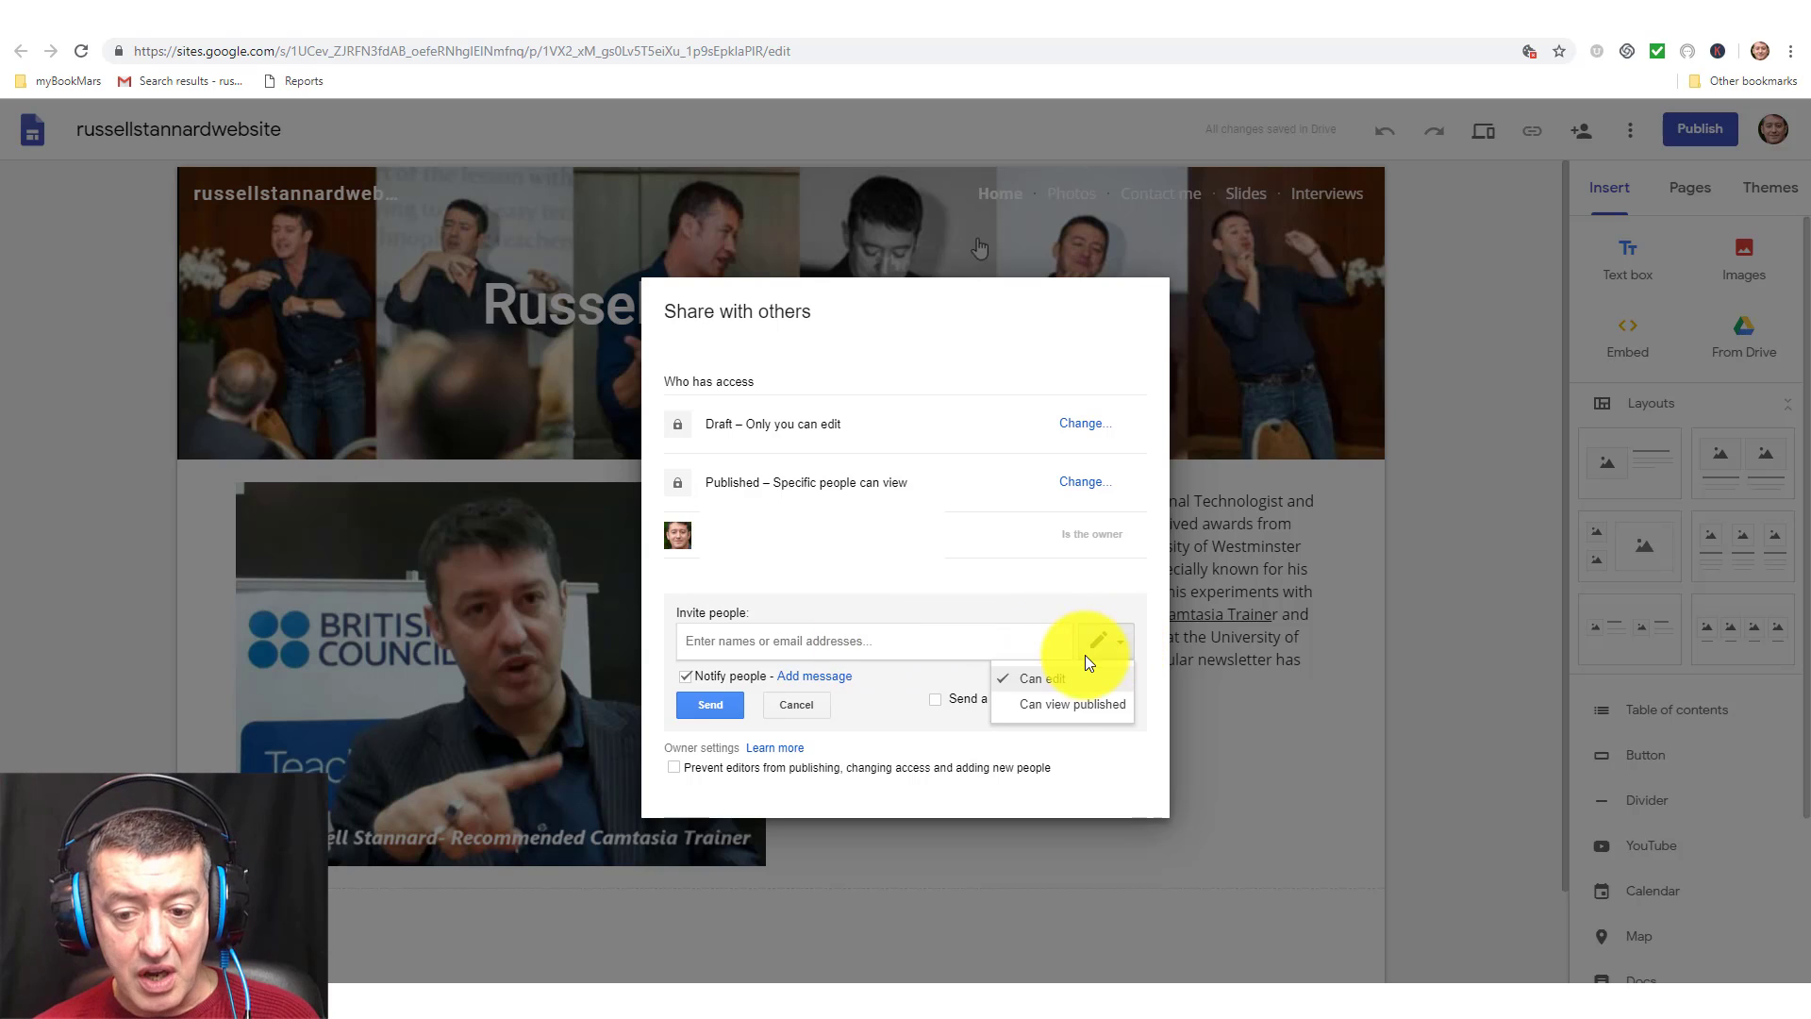
pyautogui.click(1059, 703)
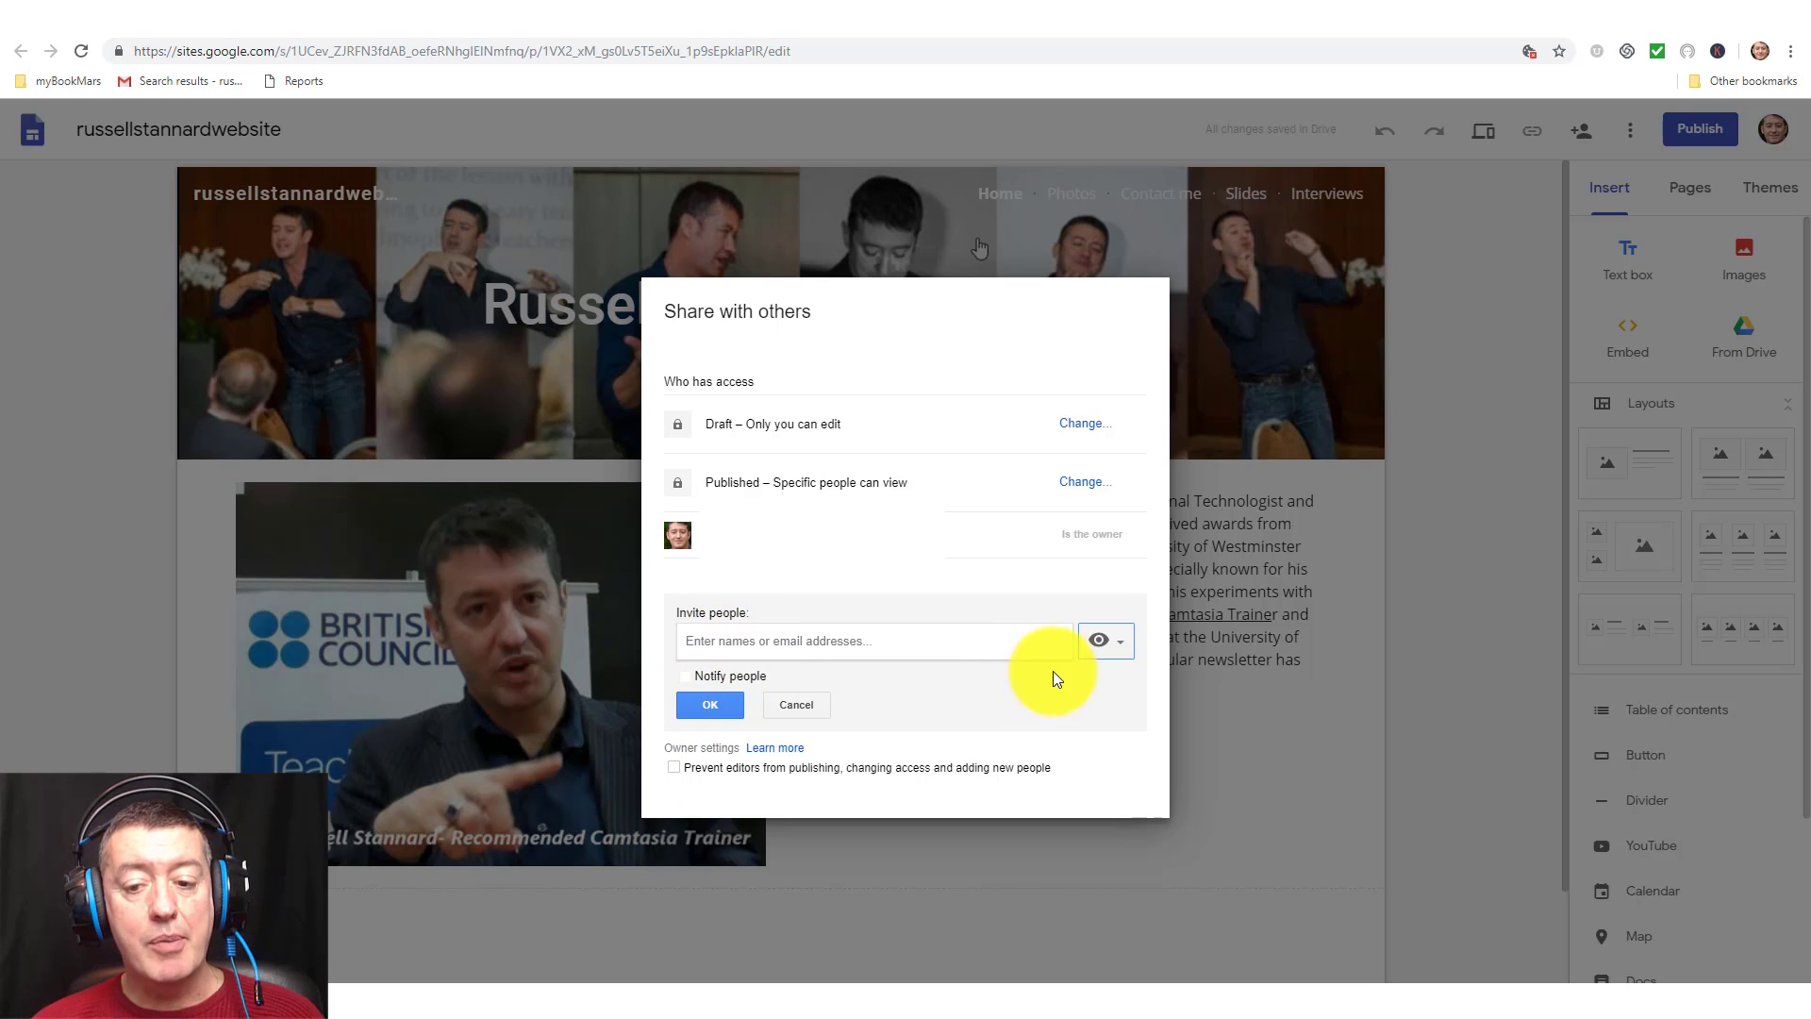
pyautogui.click(1120, 643)
pyautogui.click(1092, 679)
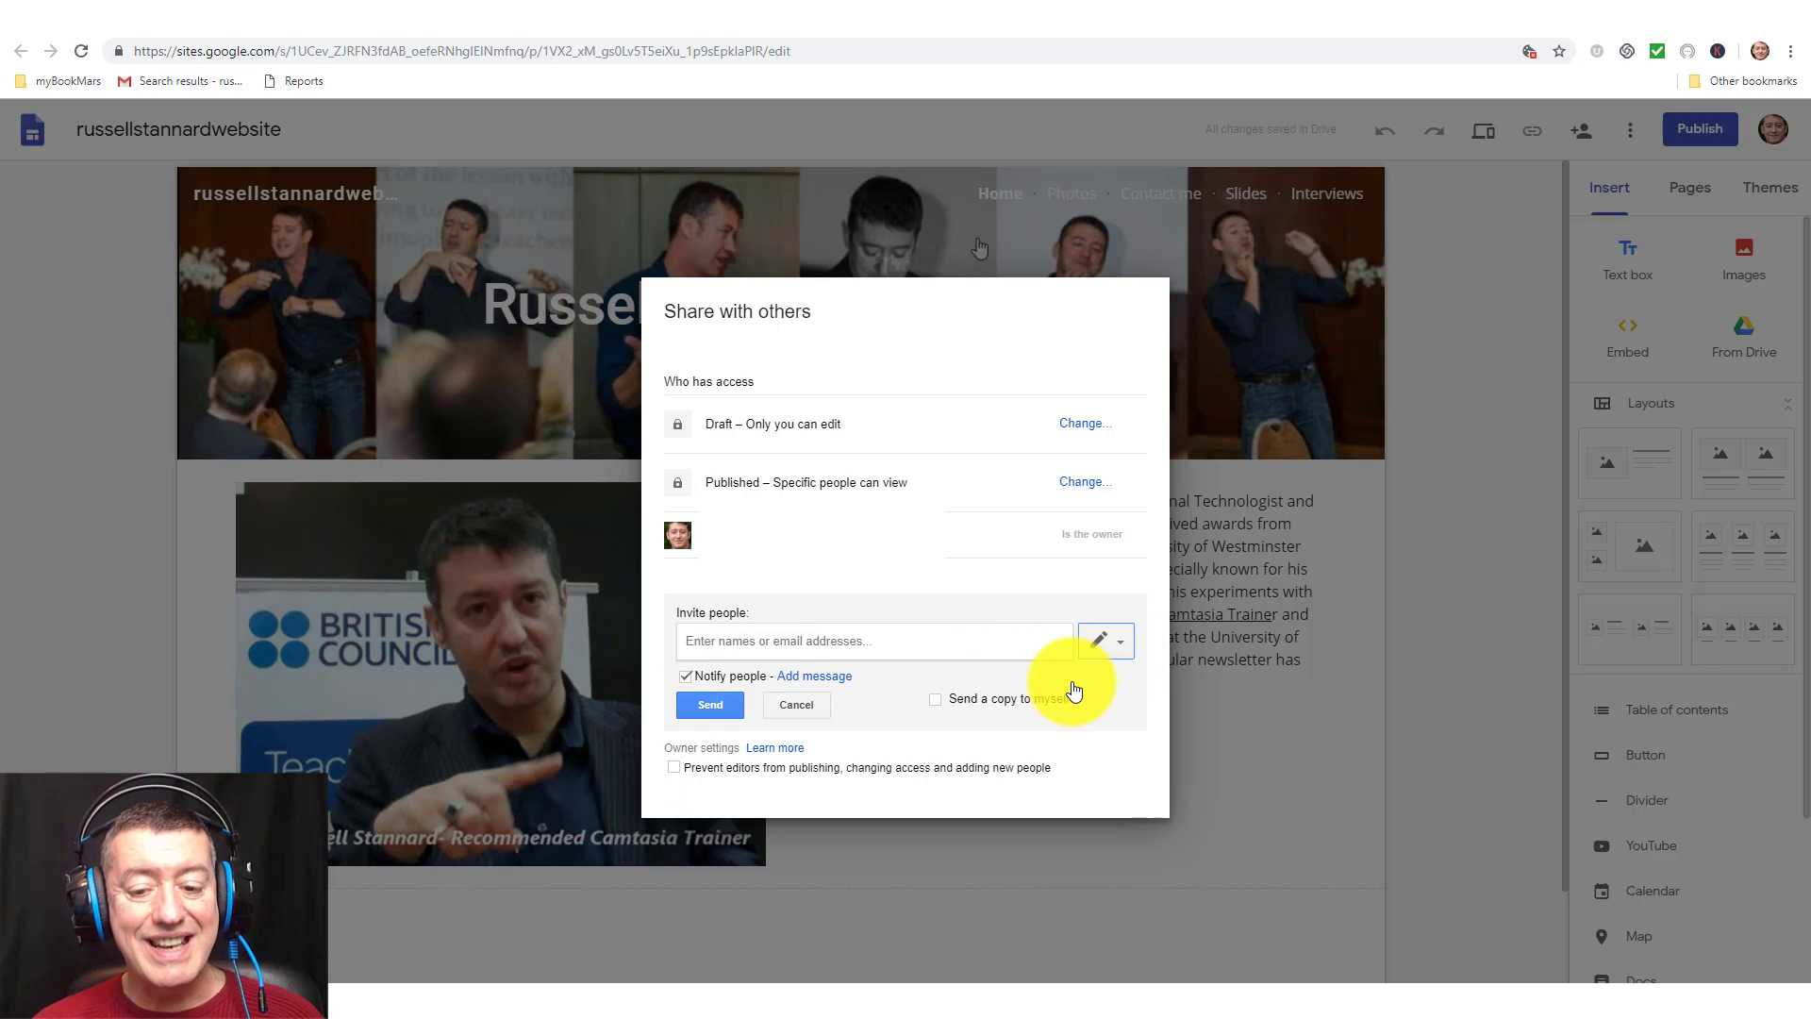
pyautogui.click(1122, 650)
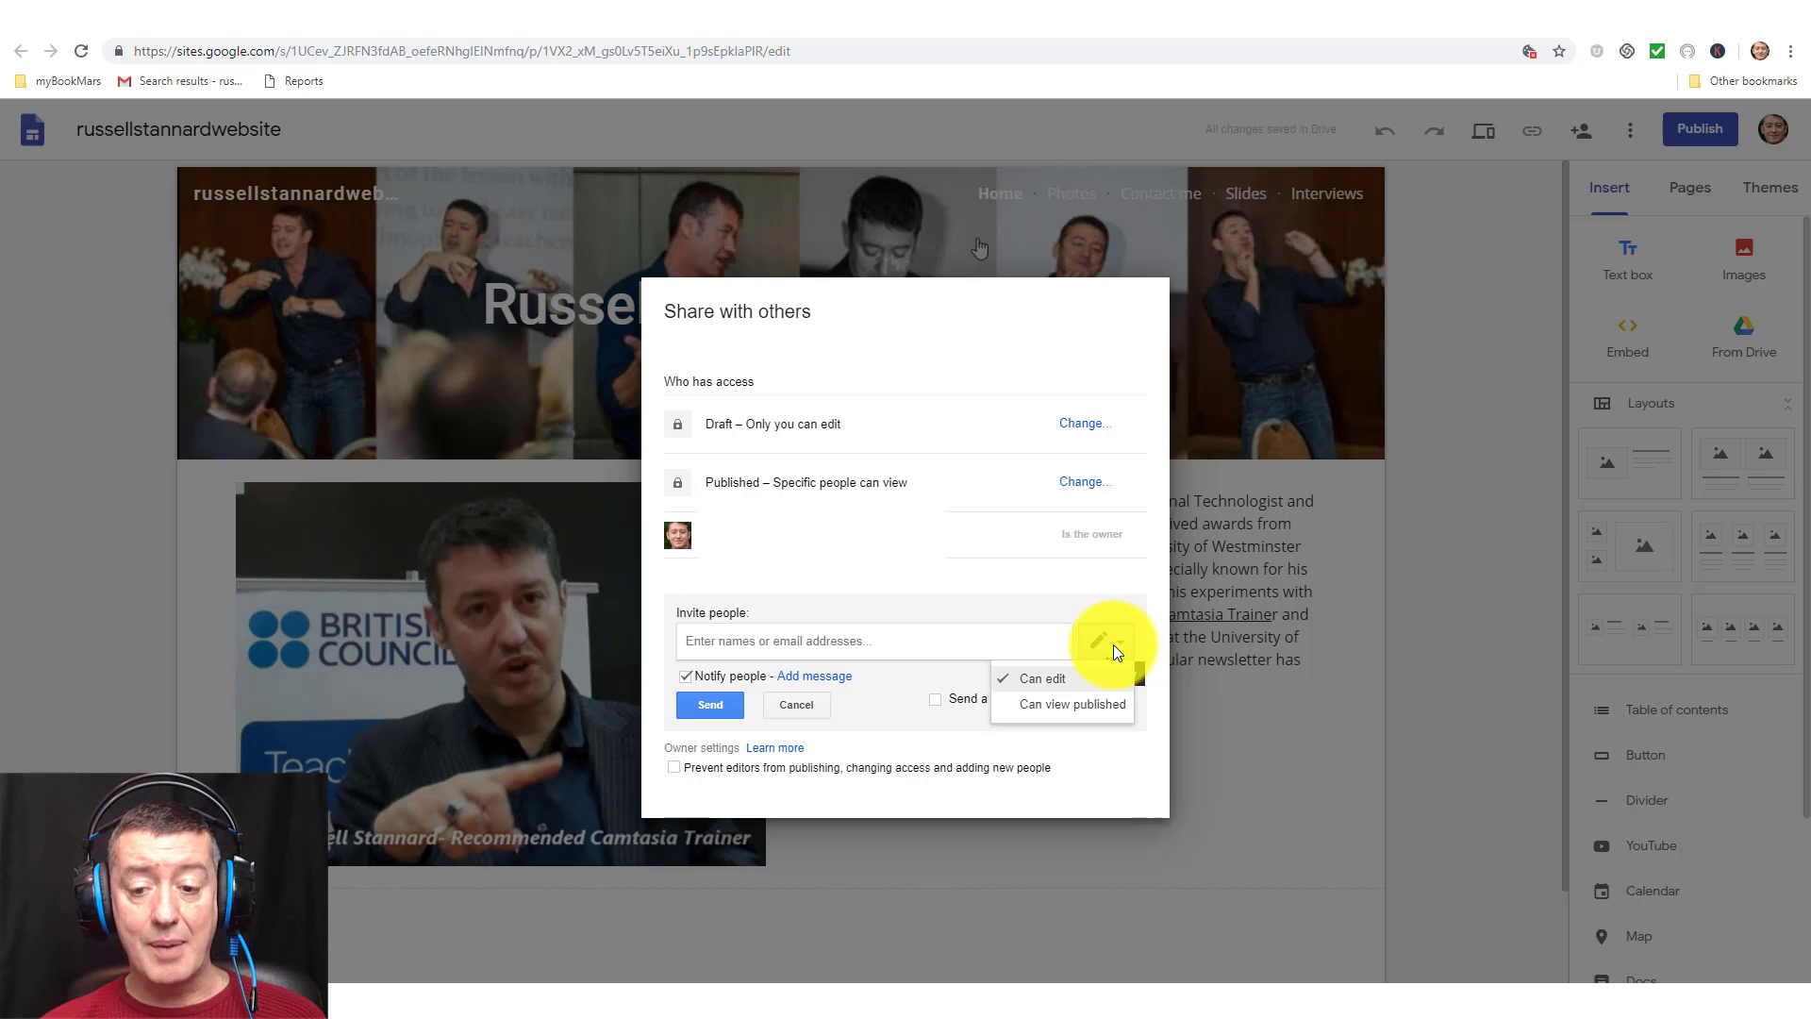
pyautogui.click(1052, 708)
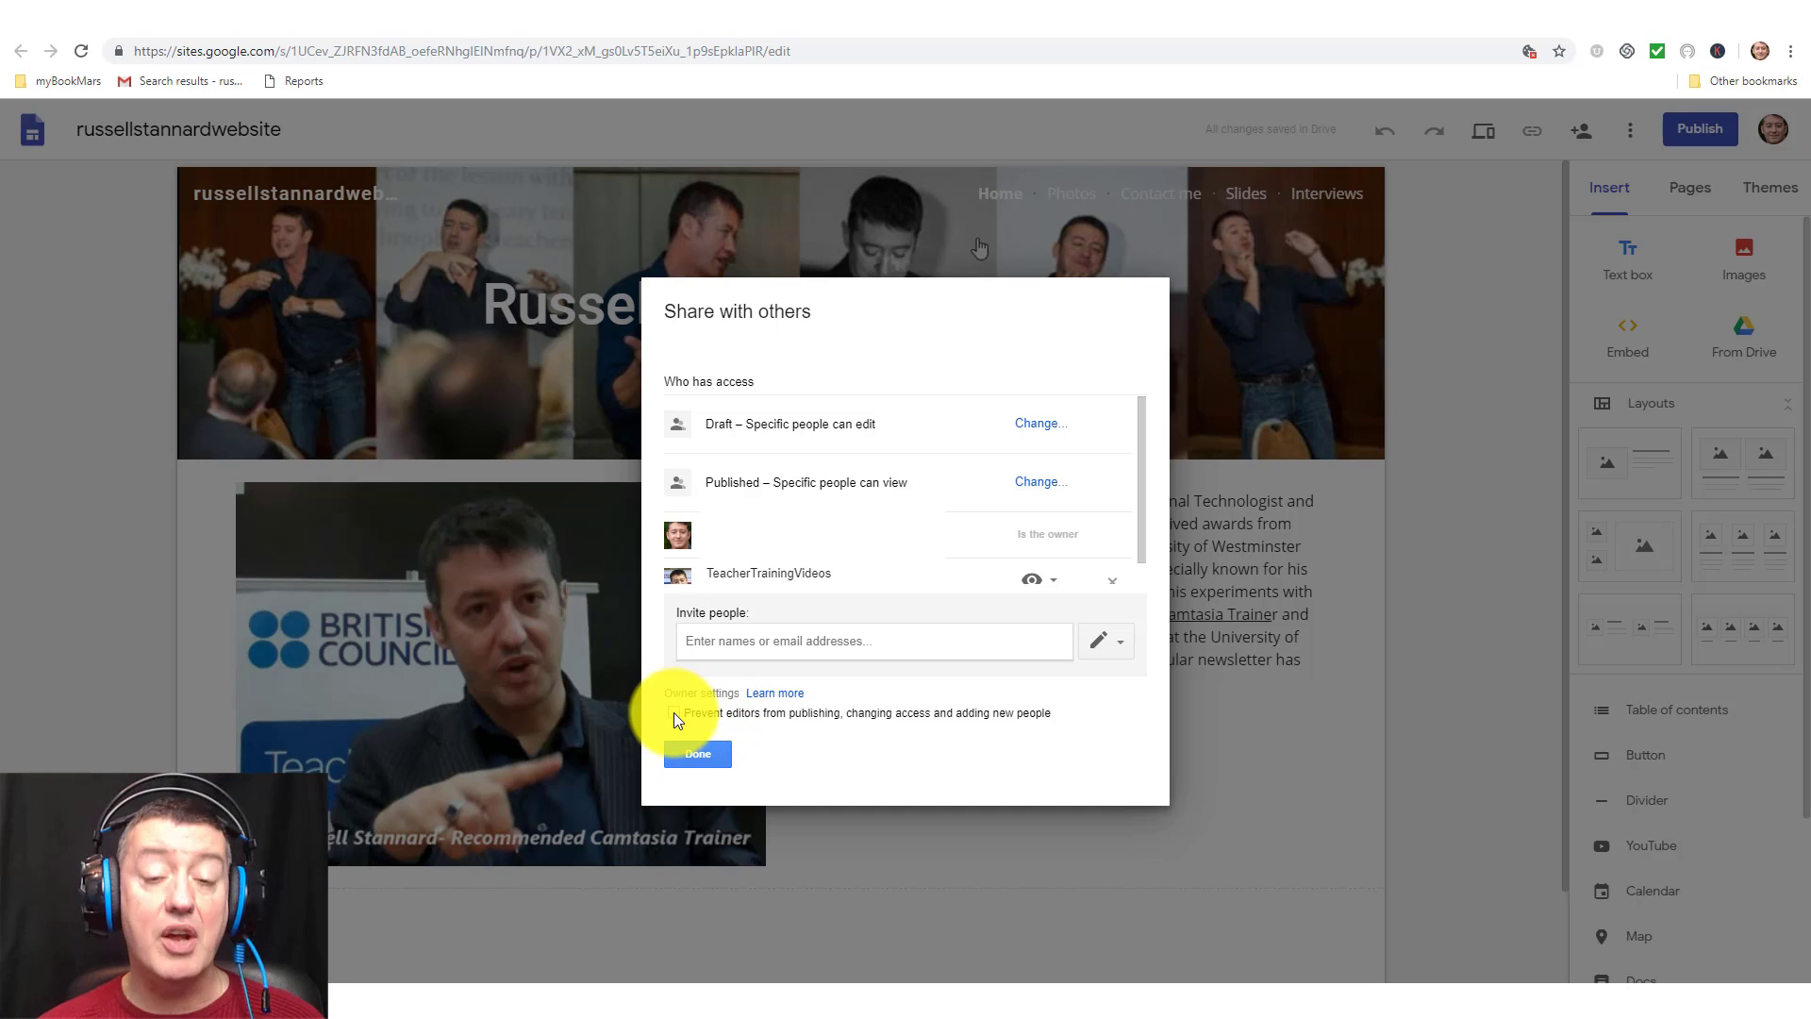
# Leave invite permissions and 'Prevent editors…' unchanged, and finish sharing with Done.
pyautogui.click(1125, 642)
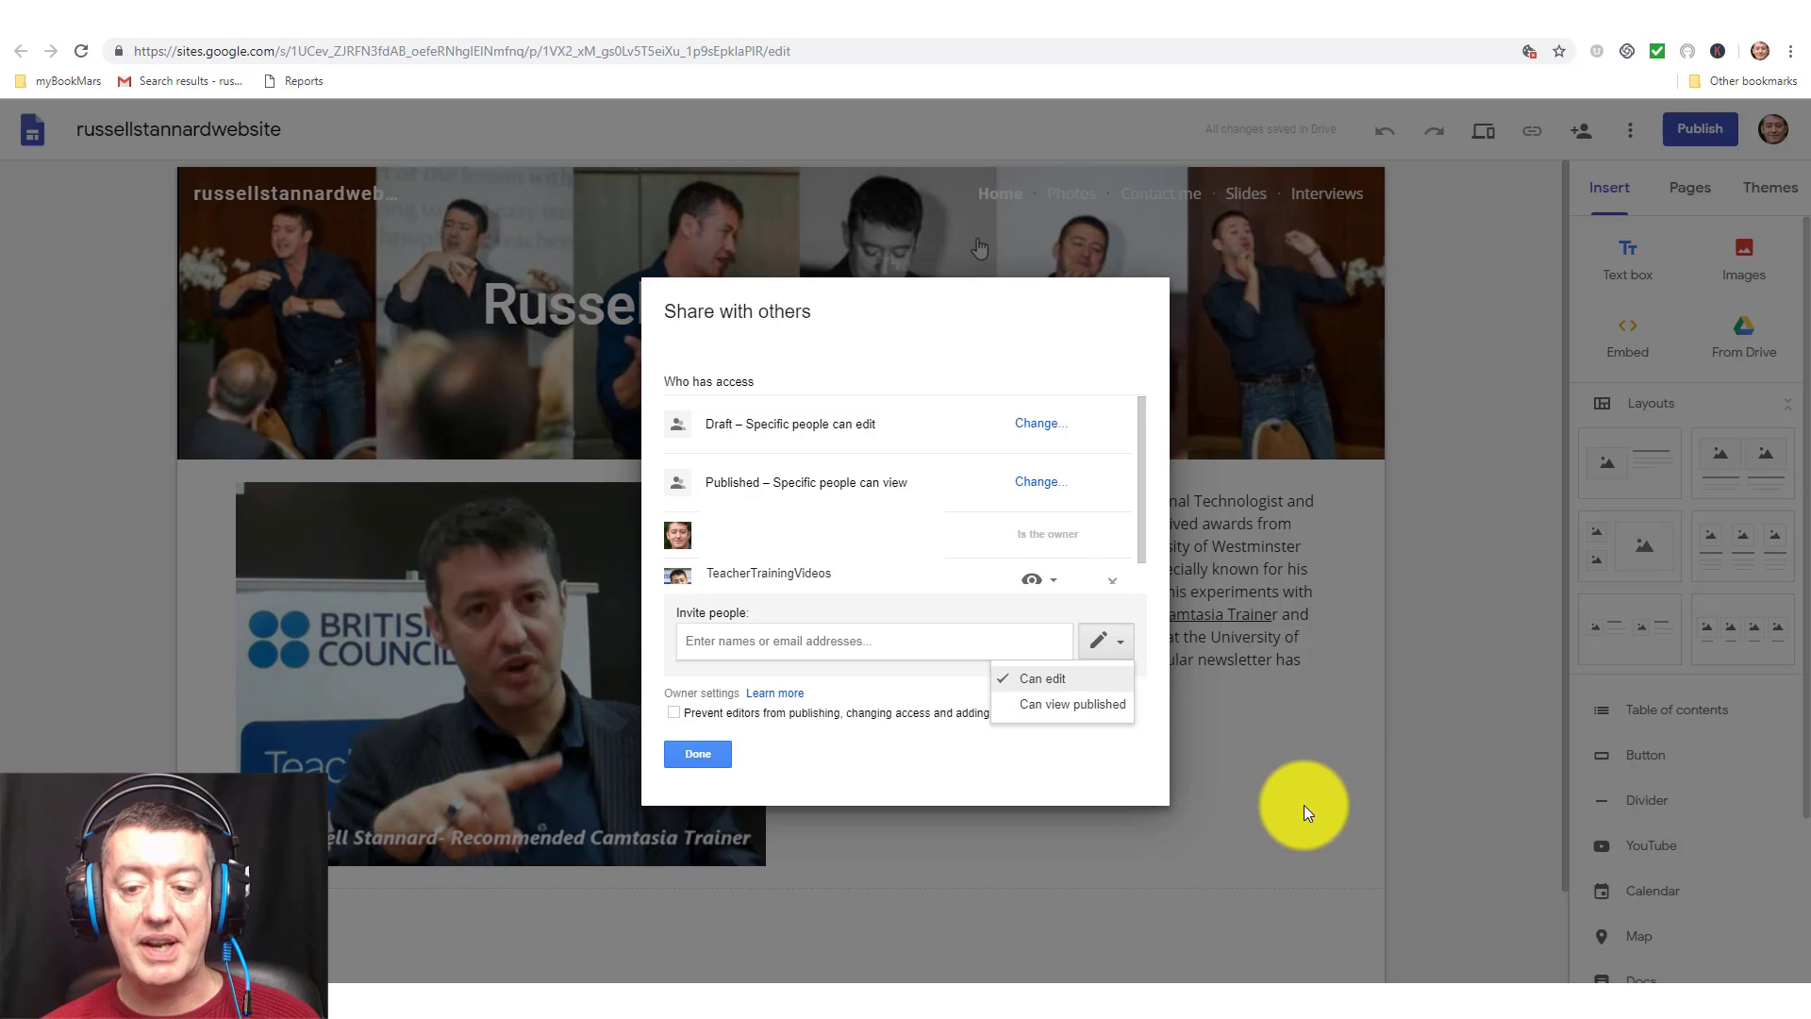
pyautogui.click(1304, 808)
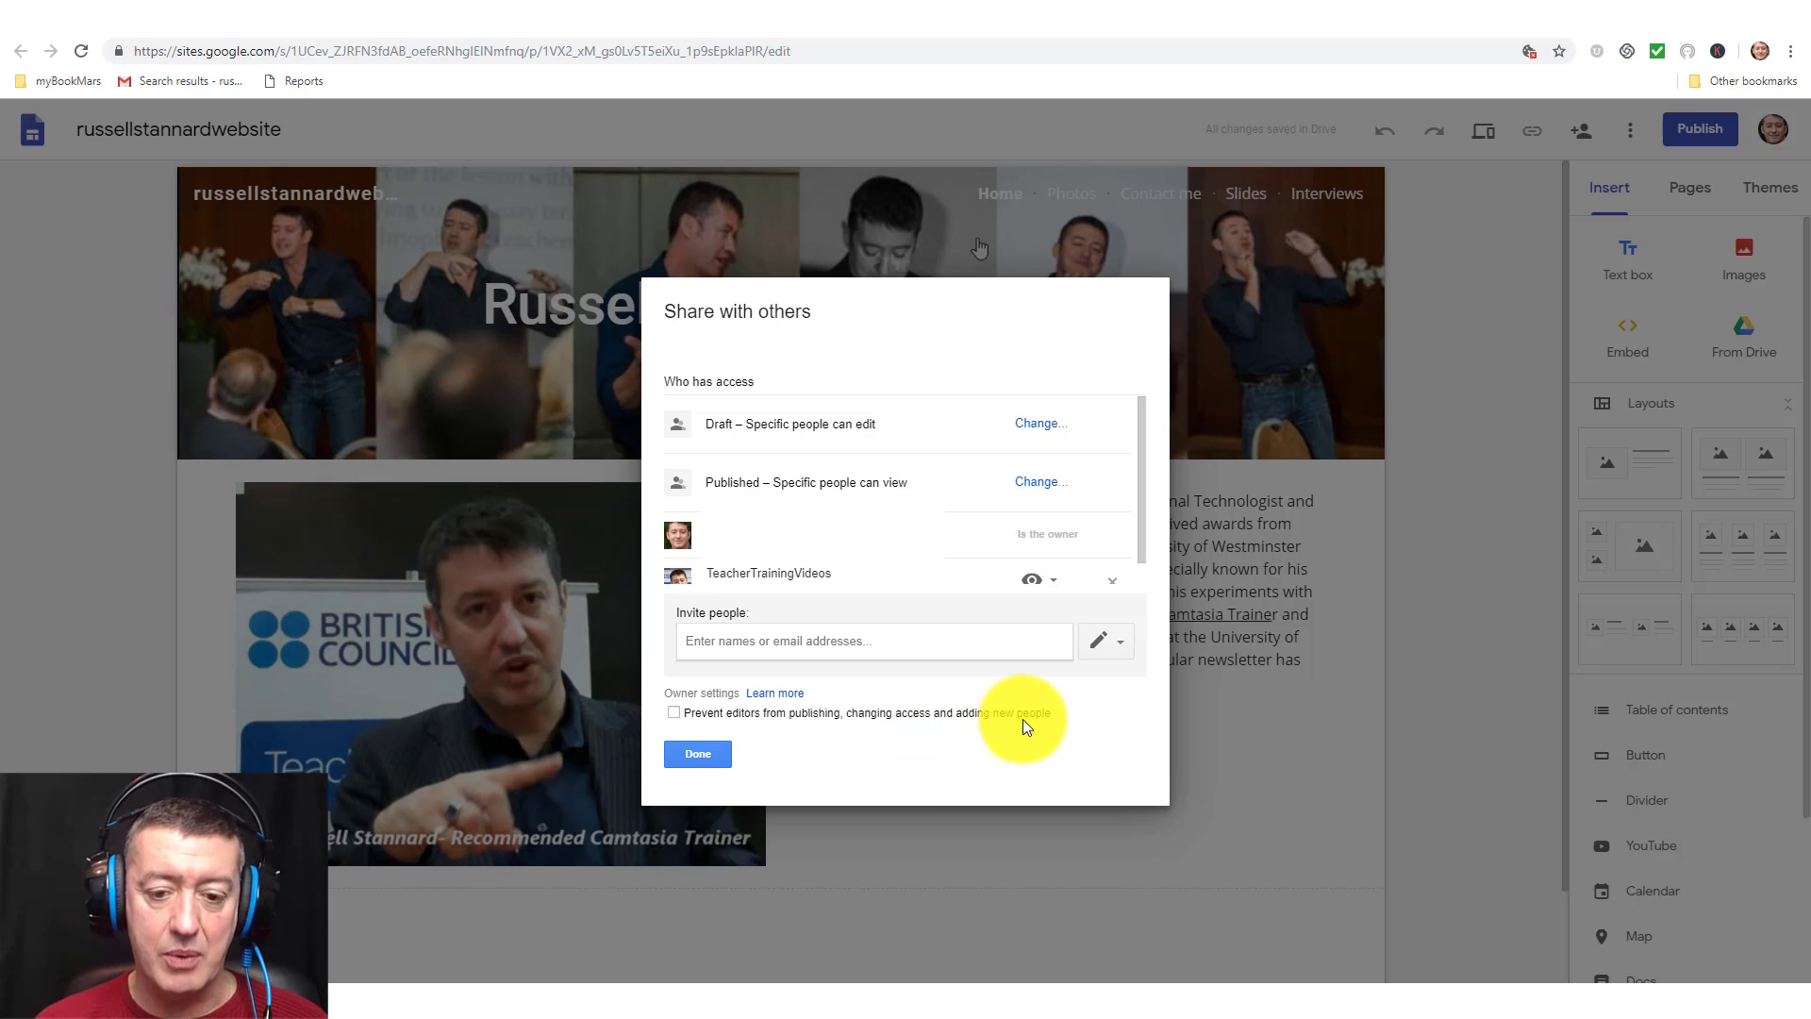
pyautogui.click(673, 714)
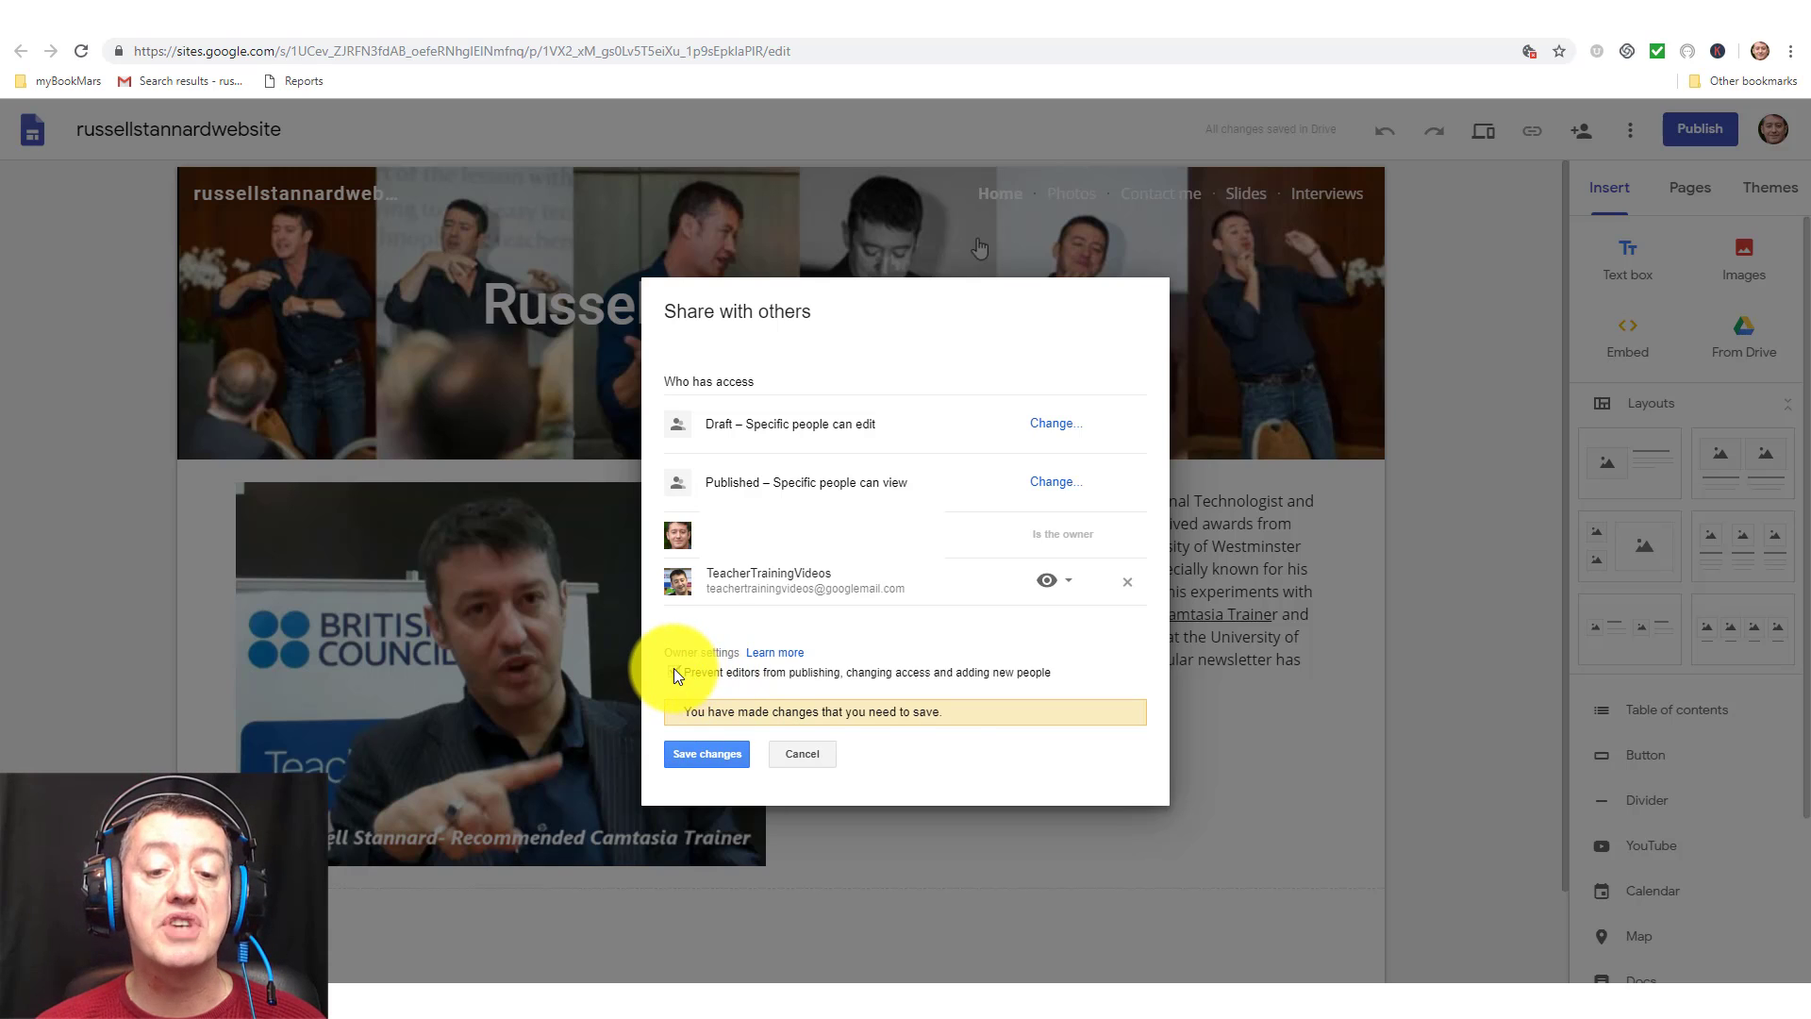
pyautogui.click(674, 670)
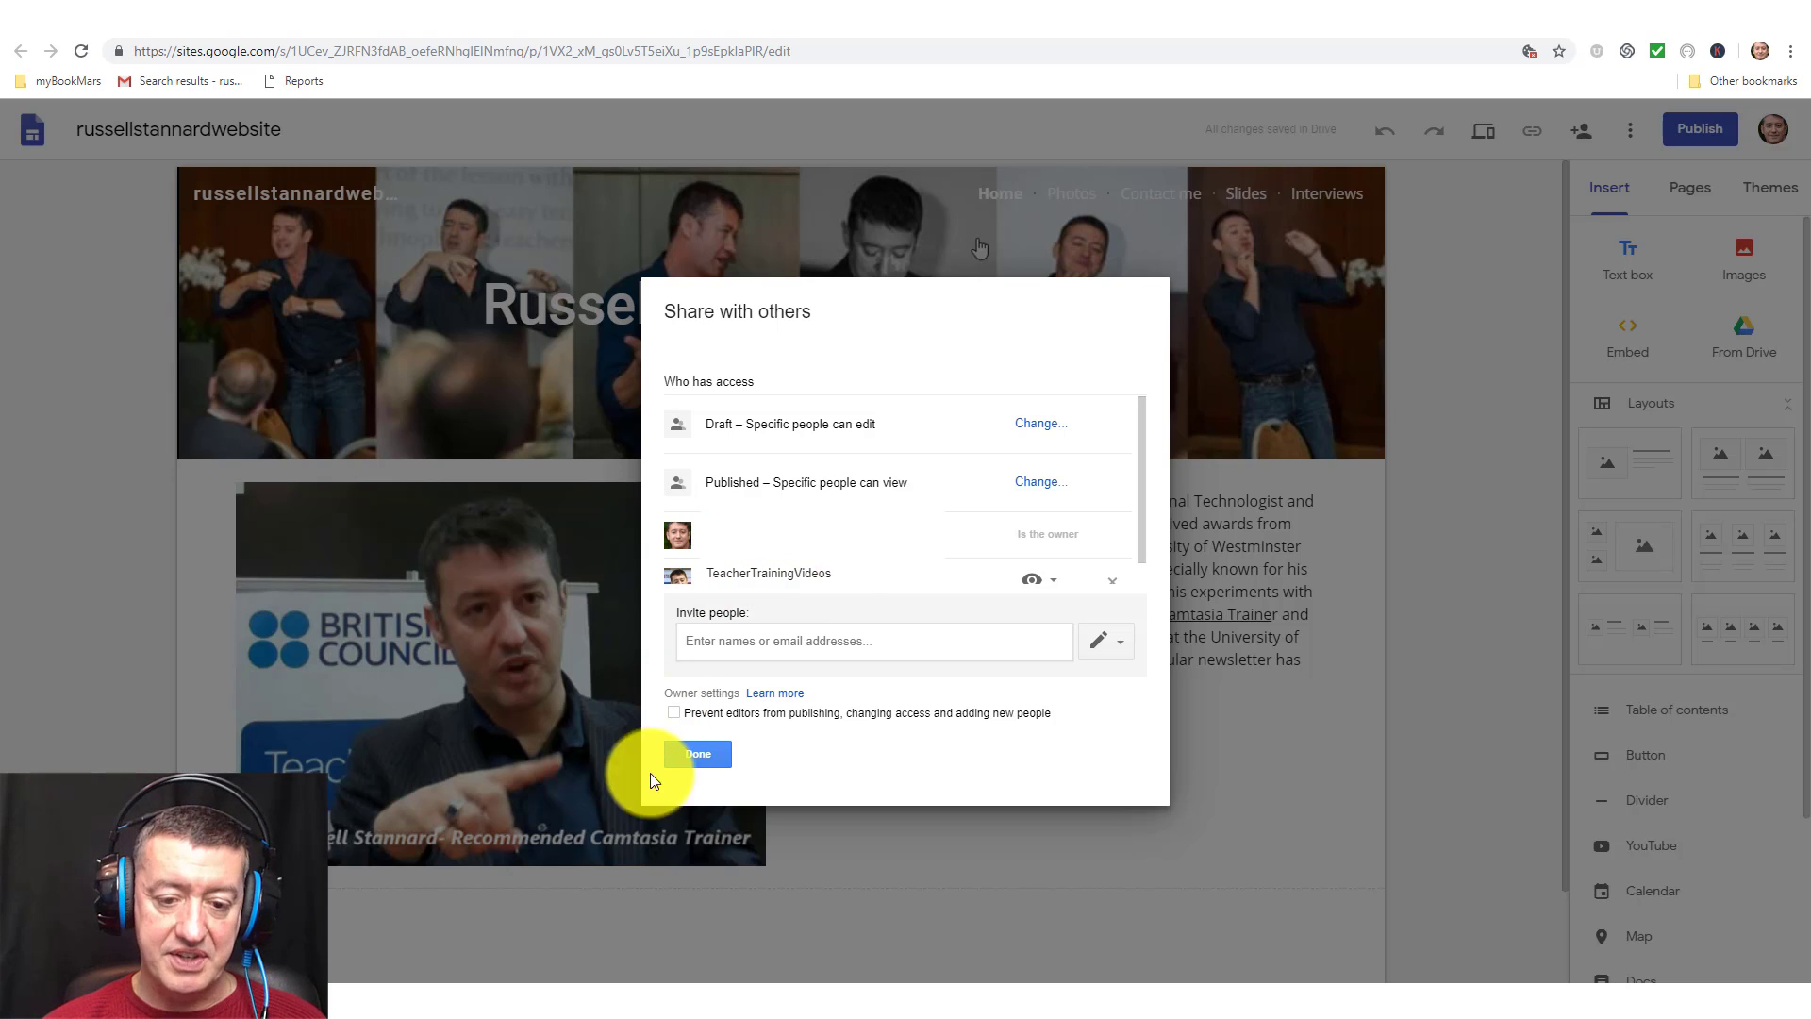
pyautogui.click(693, 754)
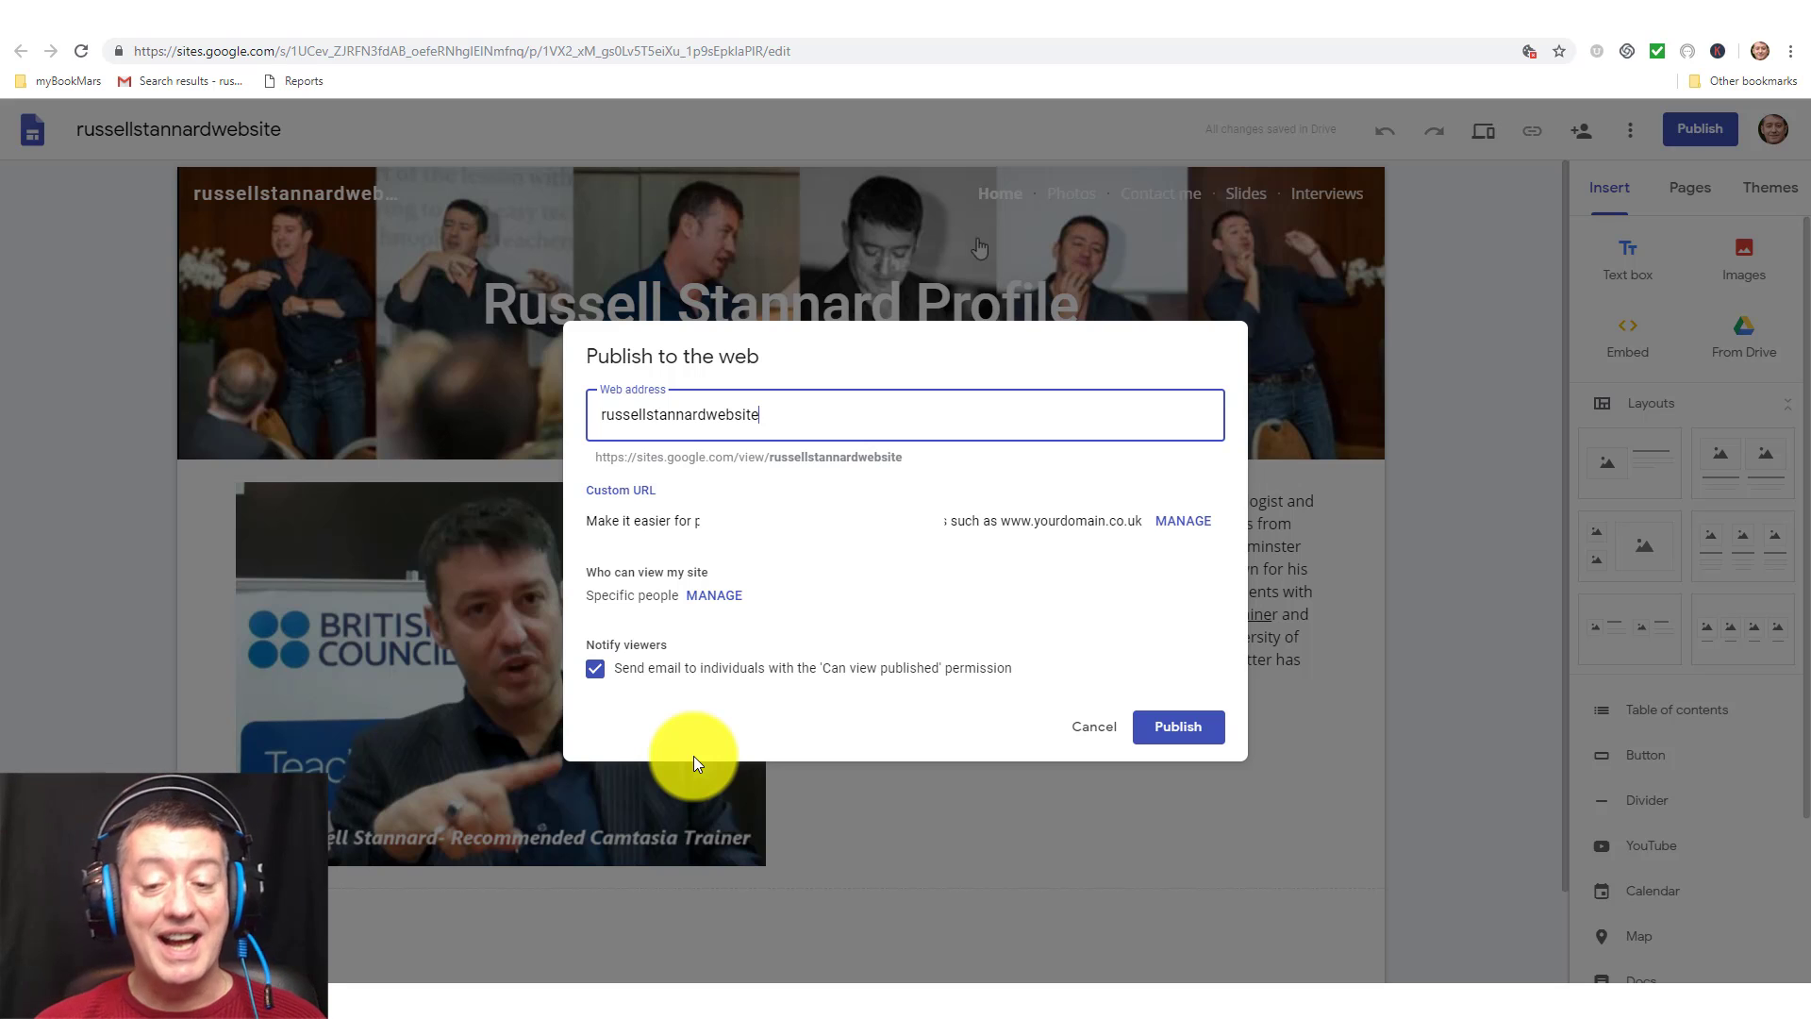
# Publish the russellstannardwebsite site, check the Publish dropdown, then switch to the Gmail notification.
pyautogui.click(1177, 731)
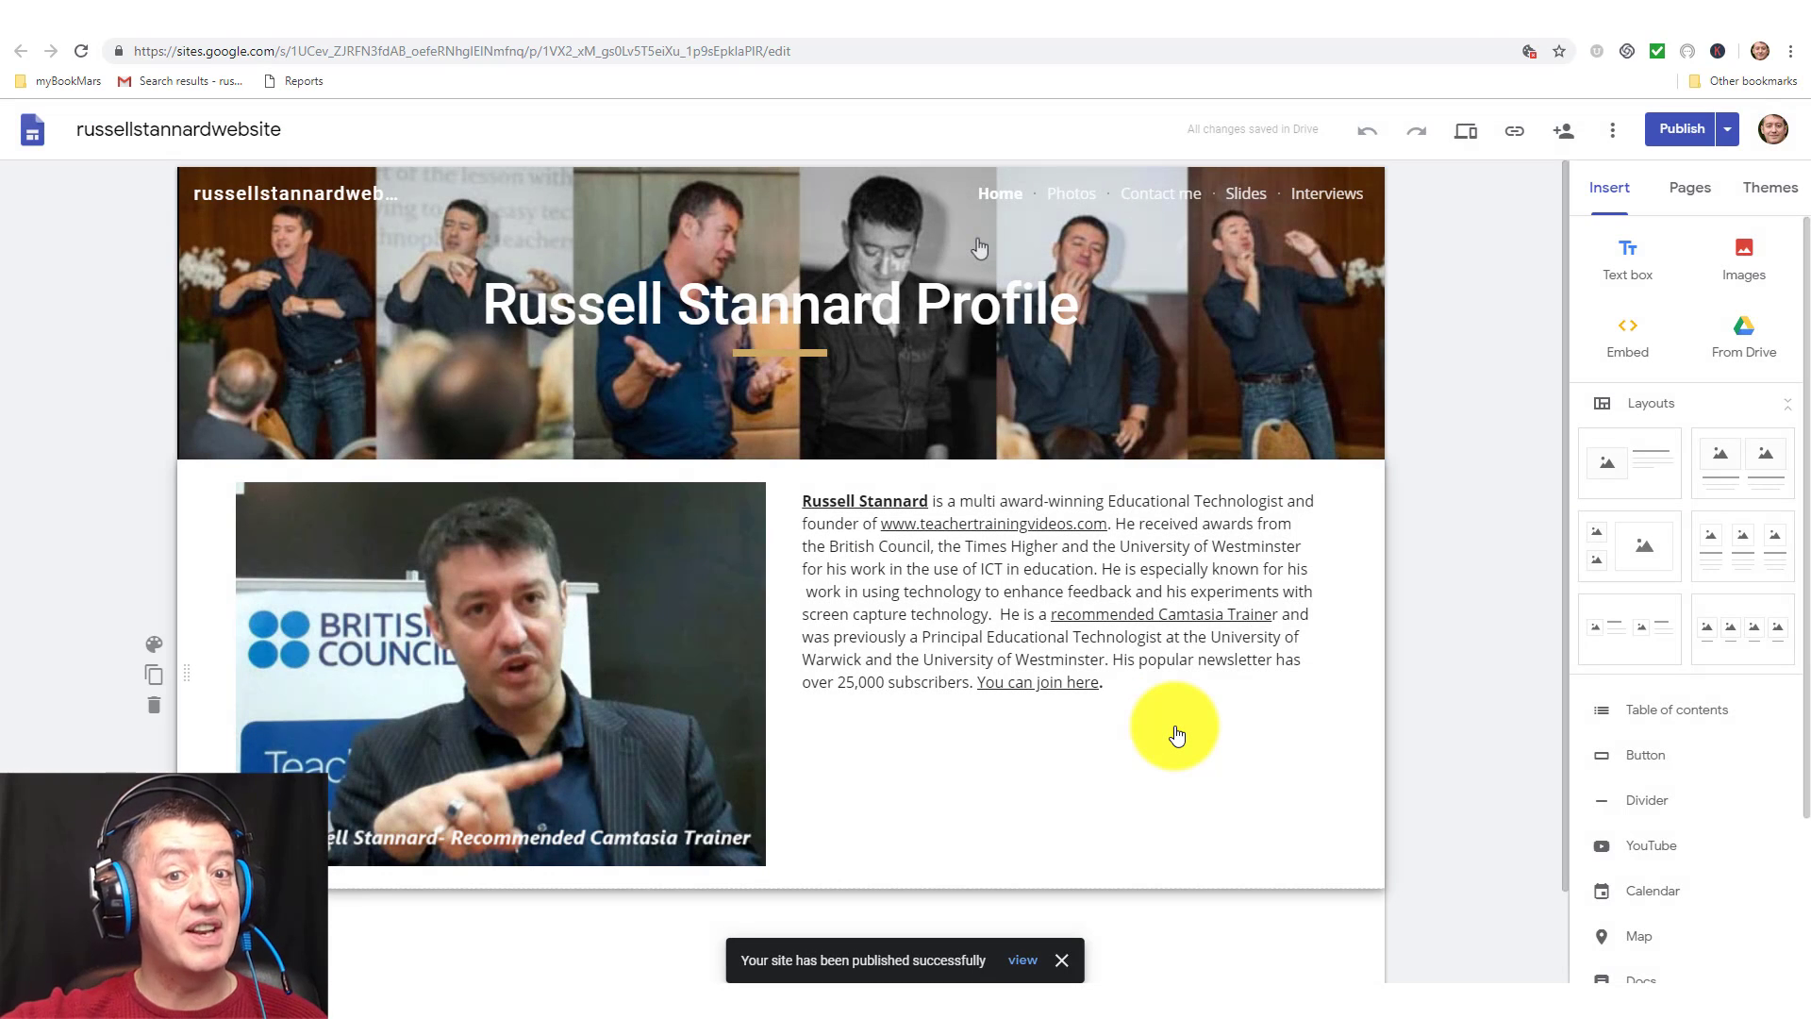
pyautogui.click(1727, 133)
pyautogui.click(1497, 266)
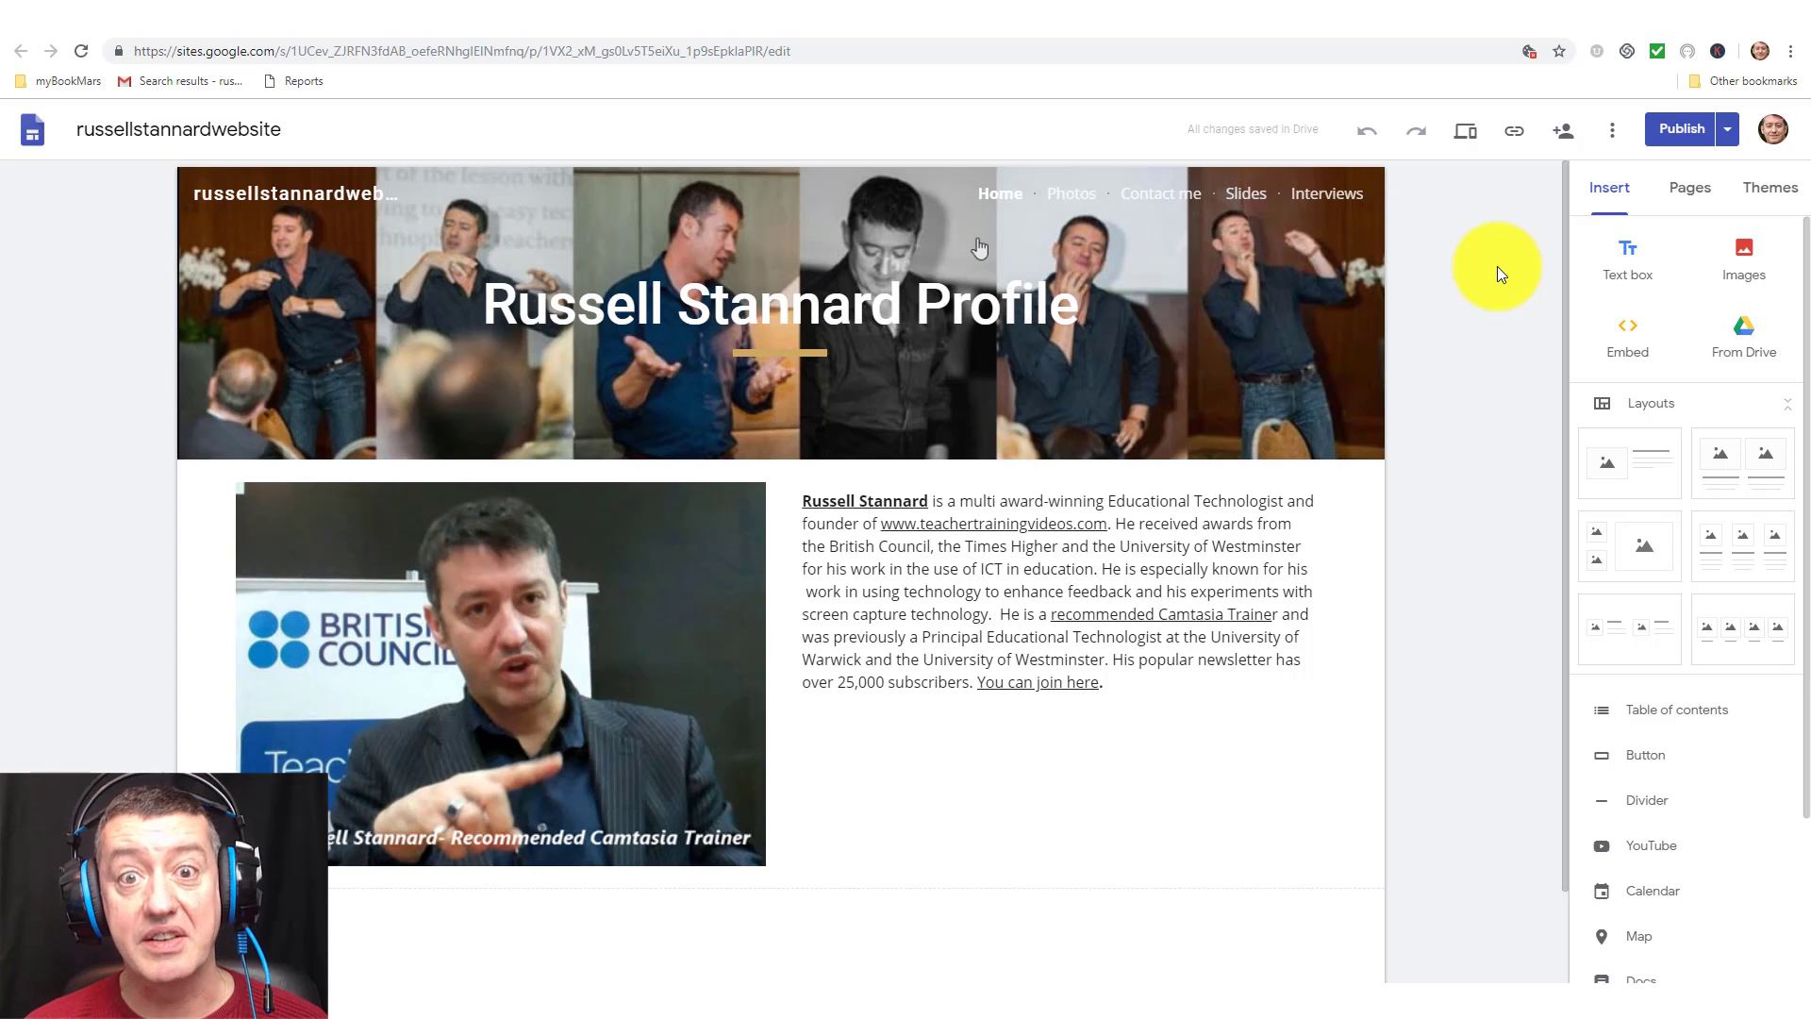
pyautogui.hotkey('alt', 'Tab')
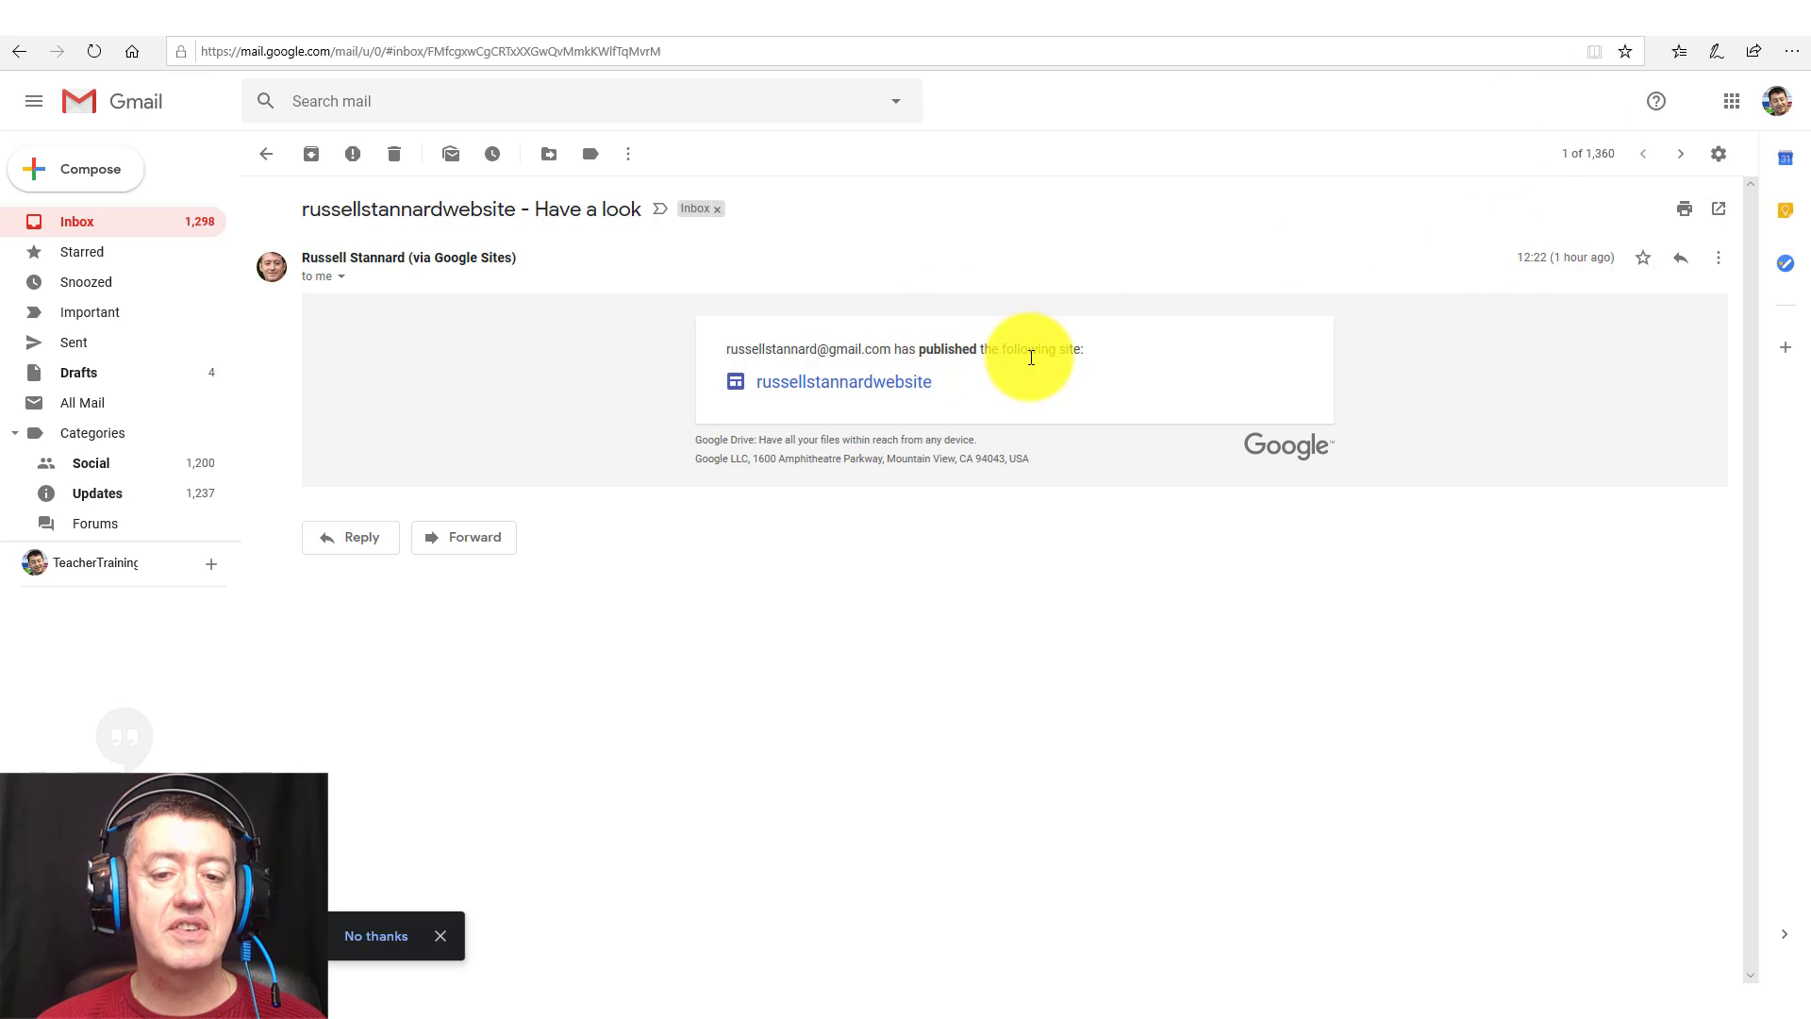
# Follow the Gmail notification's link to view the live published site.
pyautogui.click(849, 382)
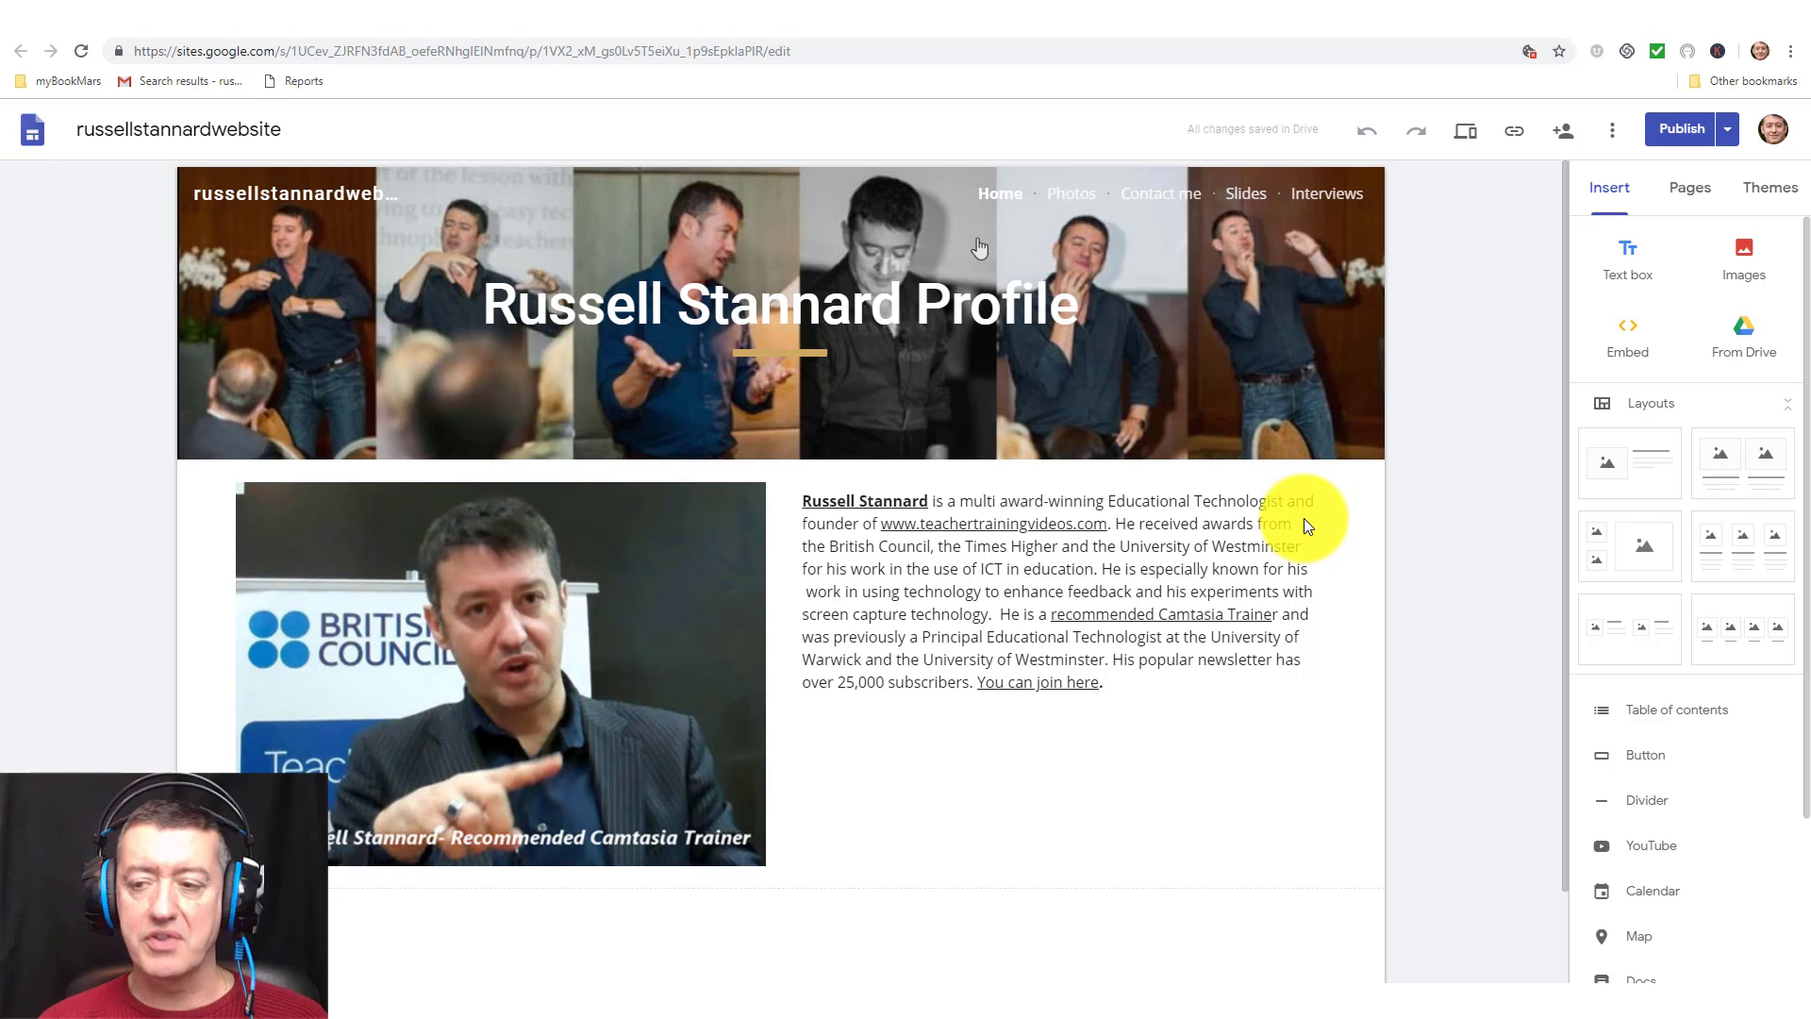
# Change the published site's visibility to 'Anyone can find and view the published version'.
pyautogui.click(1565, 140)
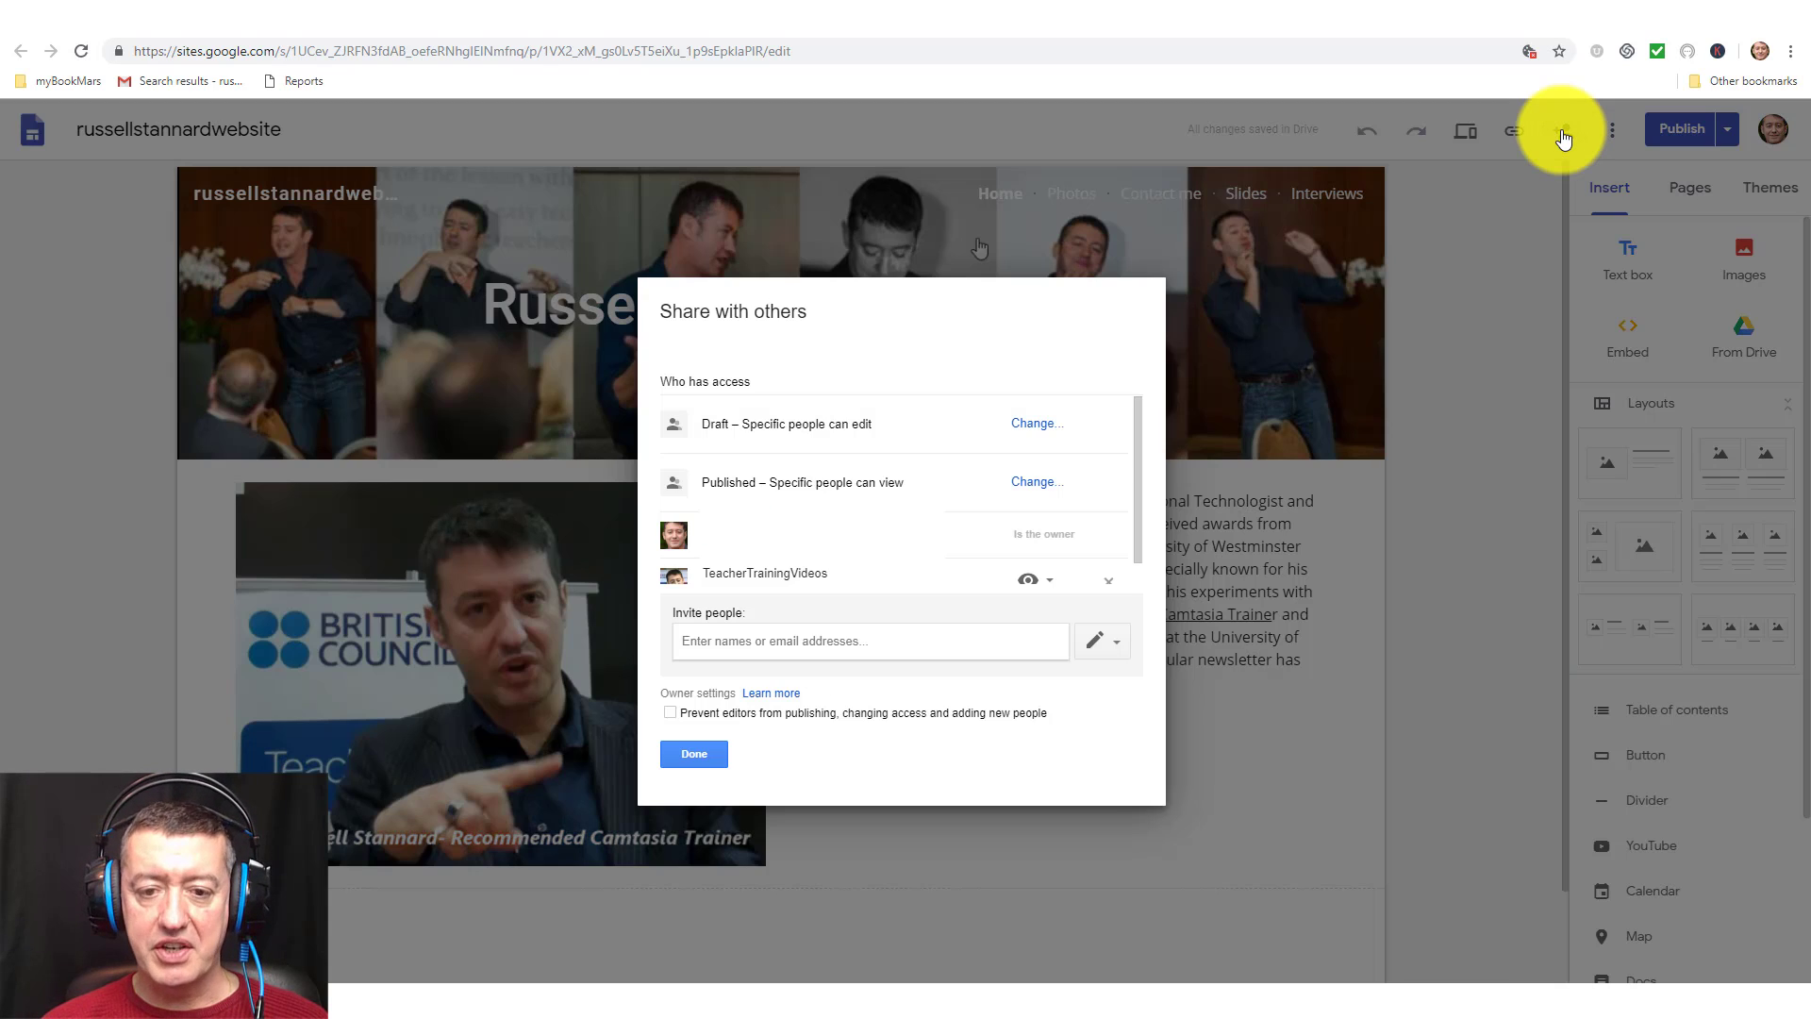
pyautogui.click(1034, 483)
pyautogui.click(699, 503)
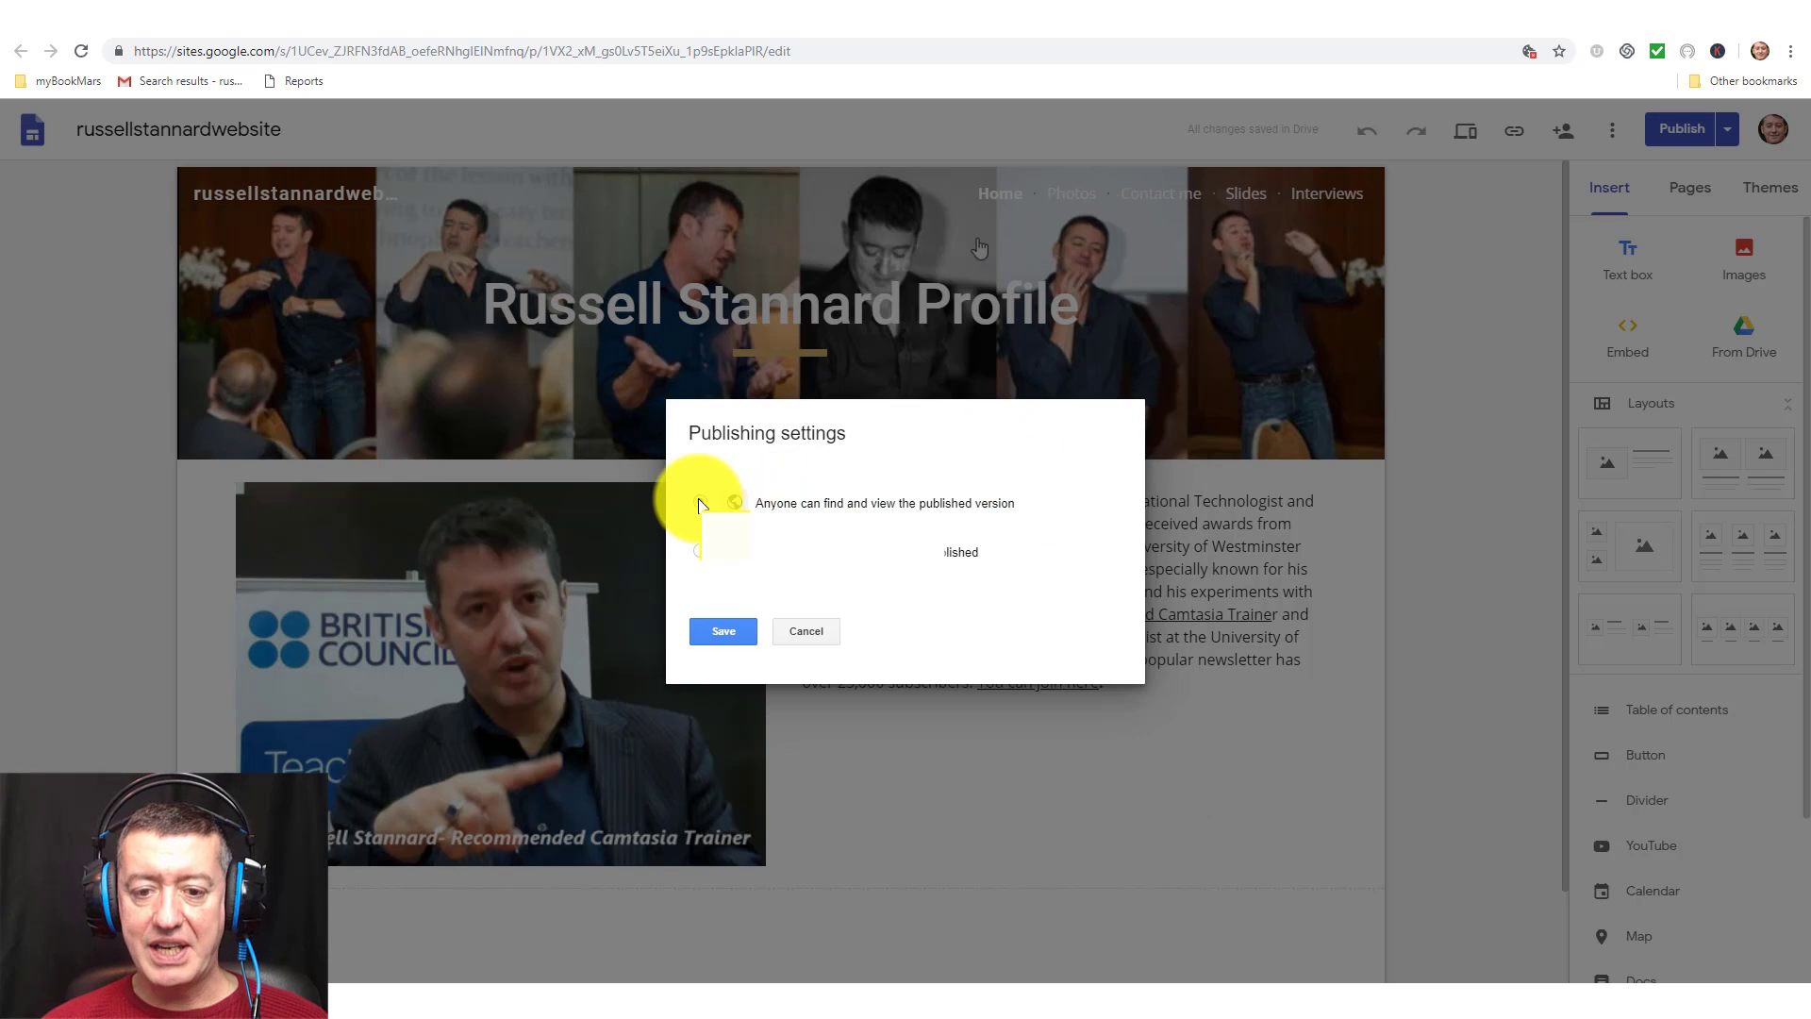
pyautogui.click(733, 632)
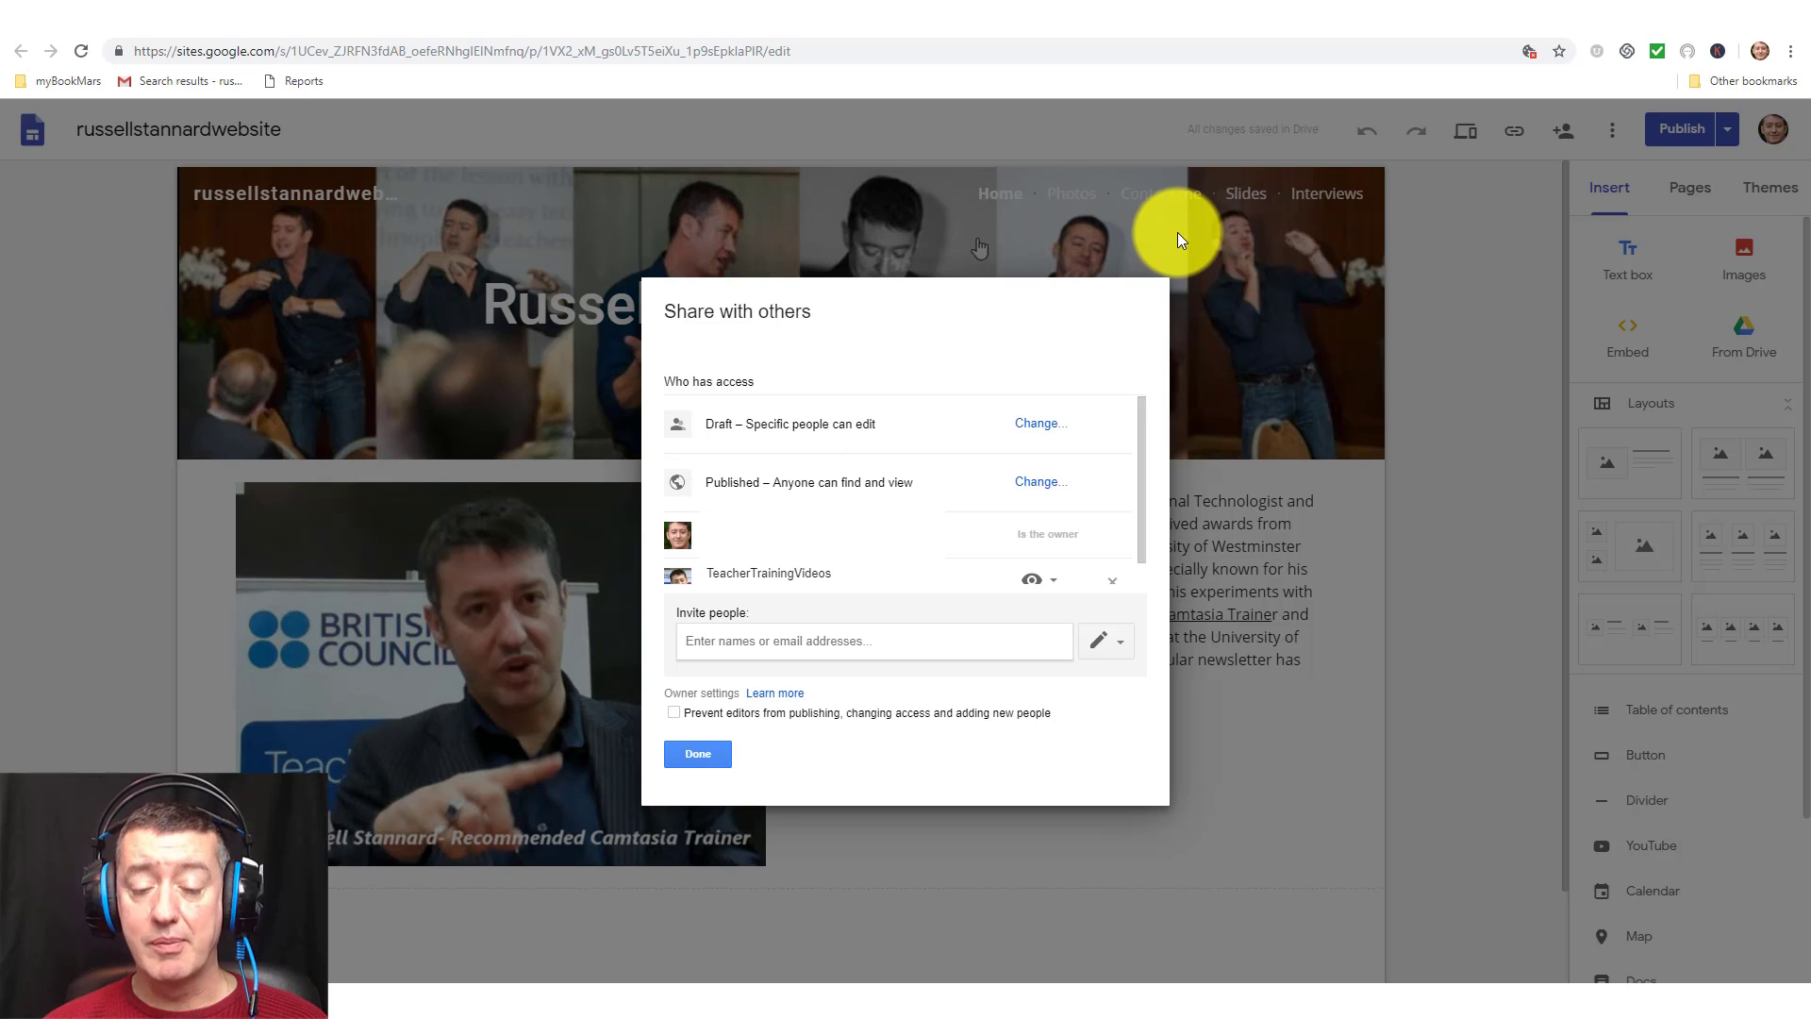
pyautogui.click(698, 754)
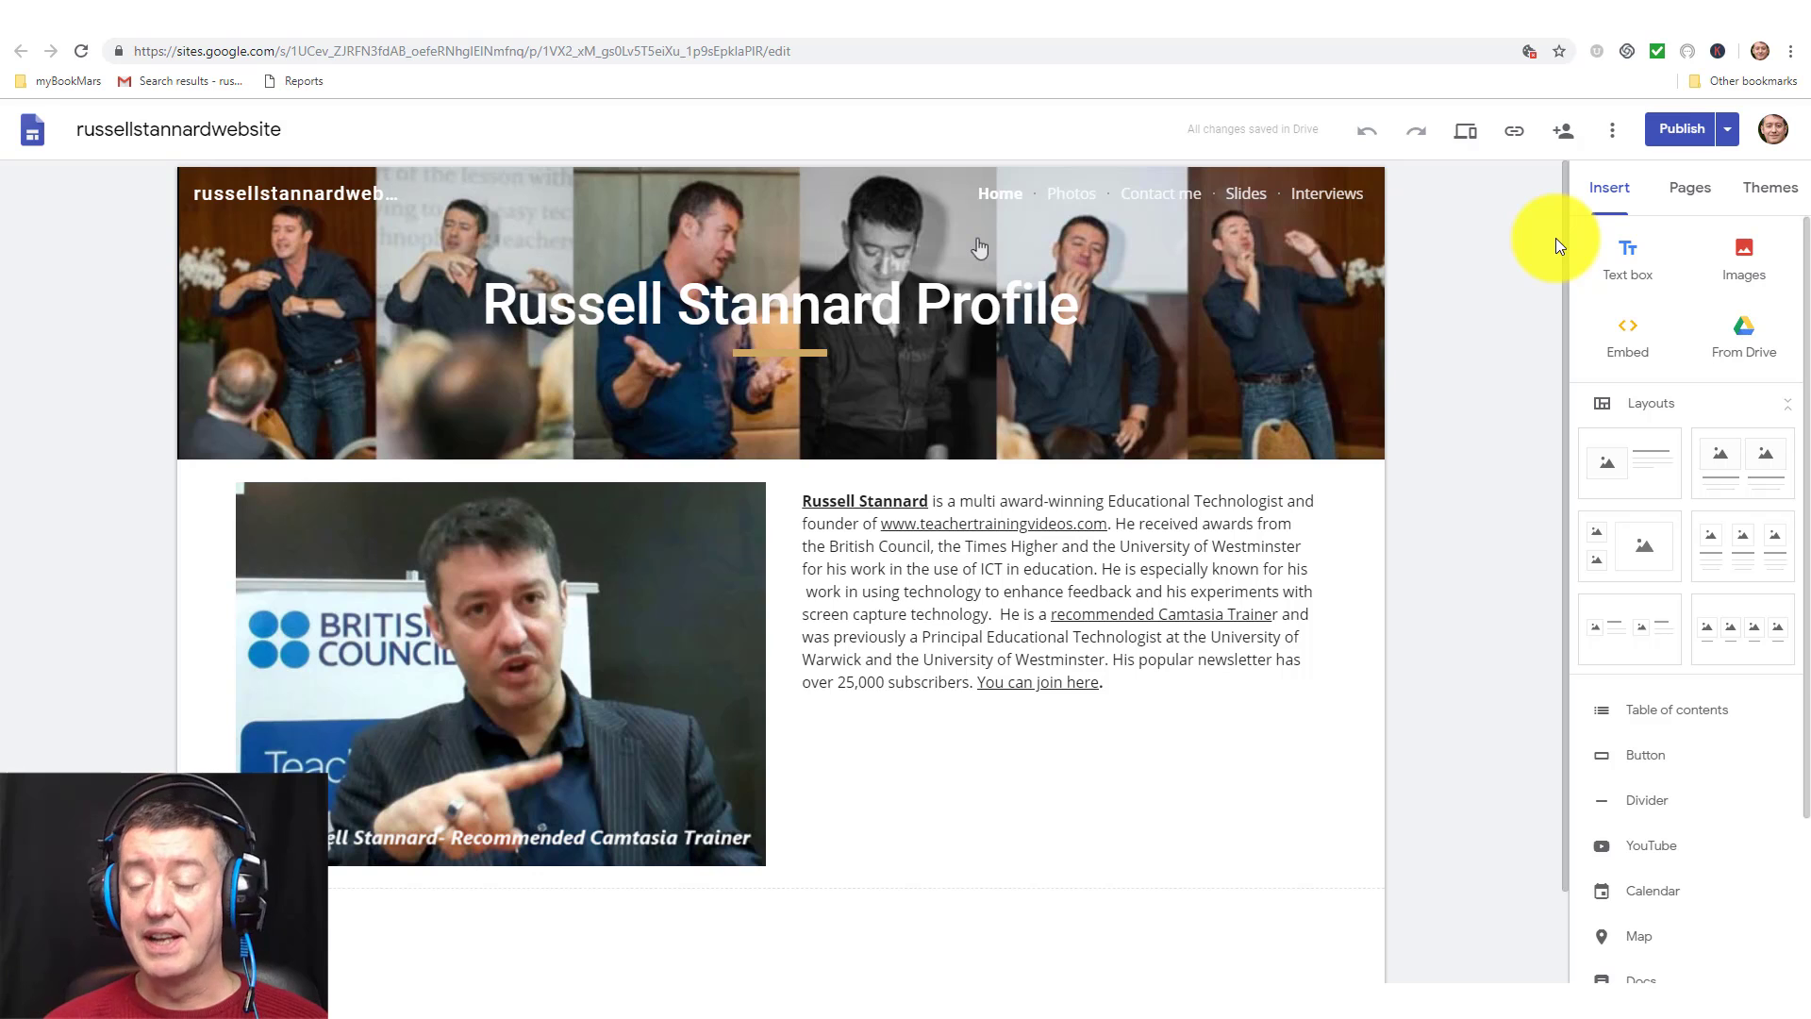
pyautogui.click(1728, 129)
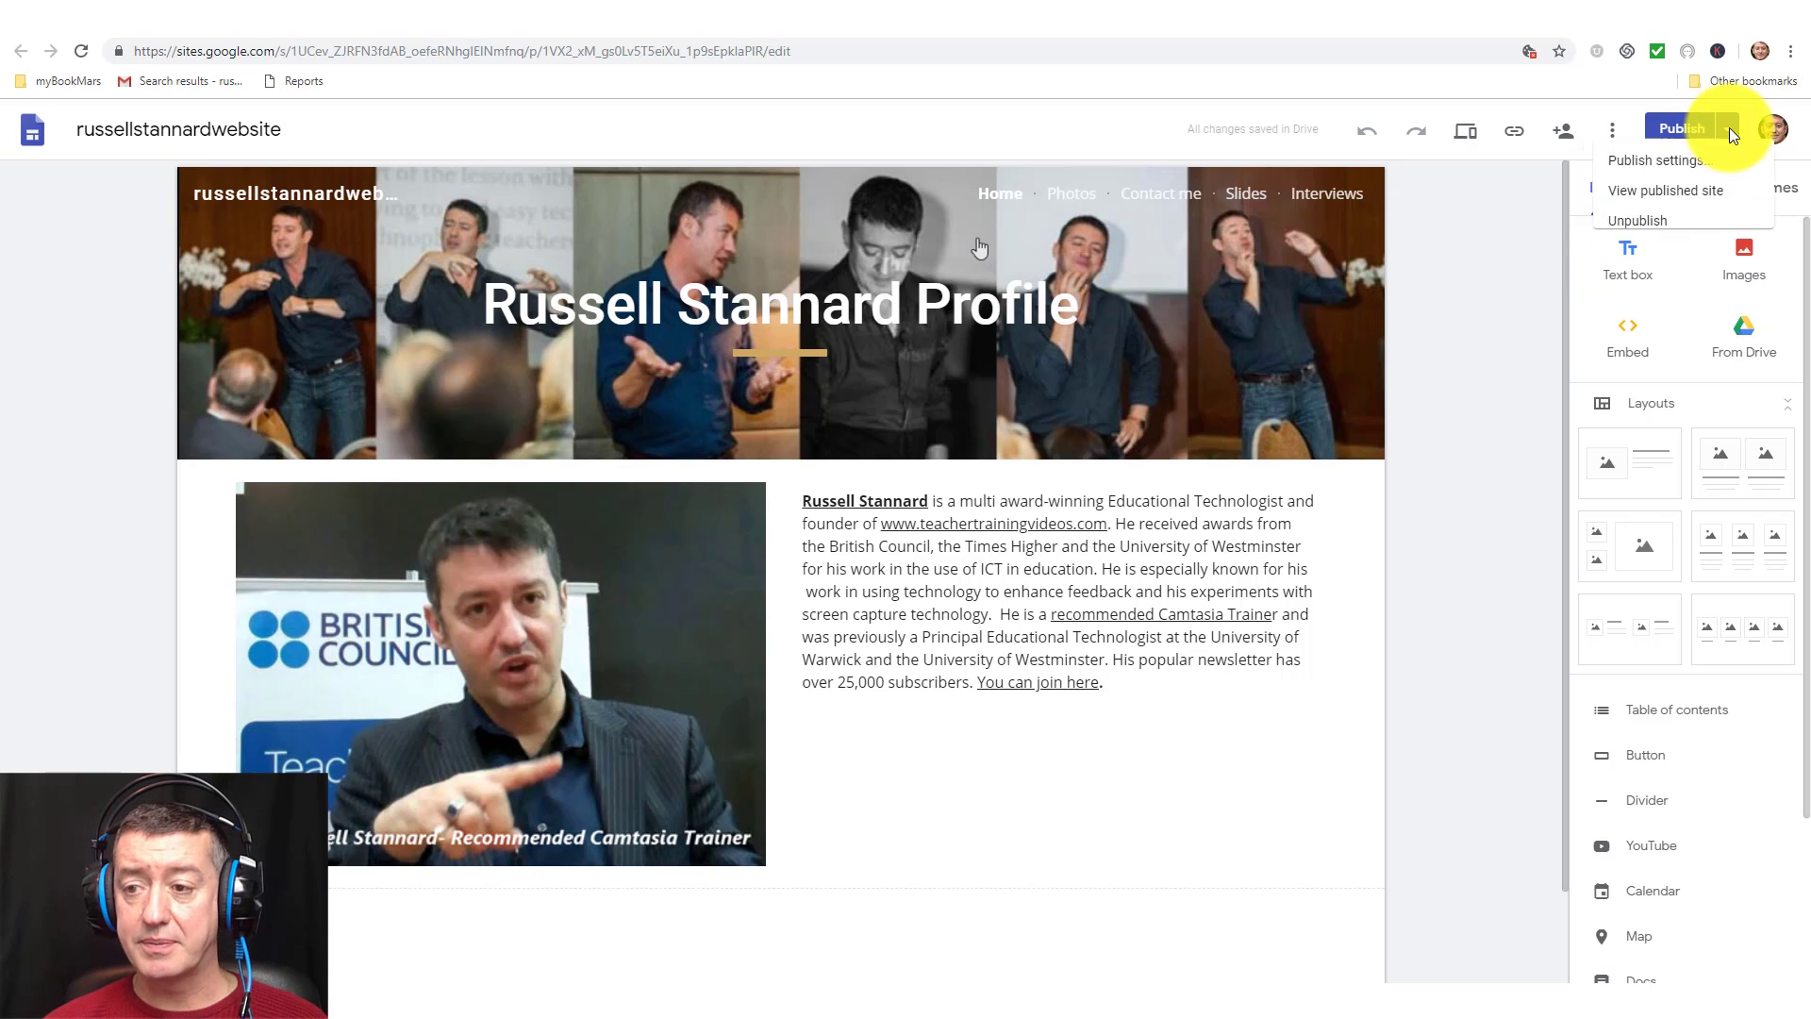
pyautogui.click(1639, 199)
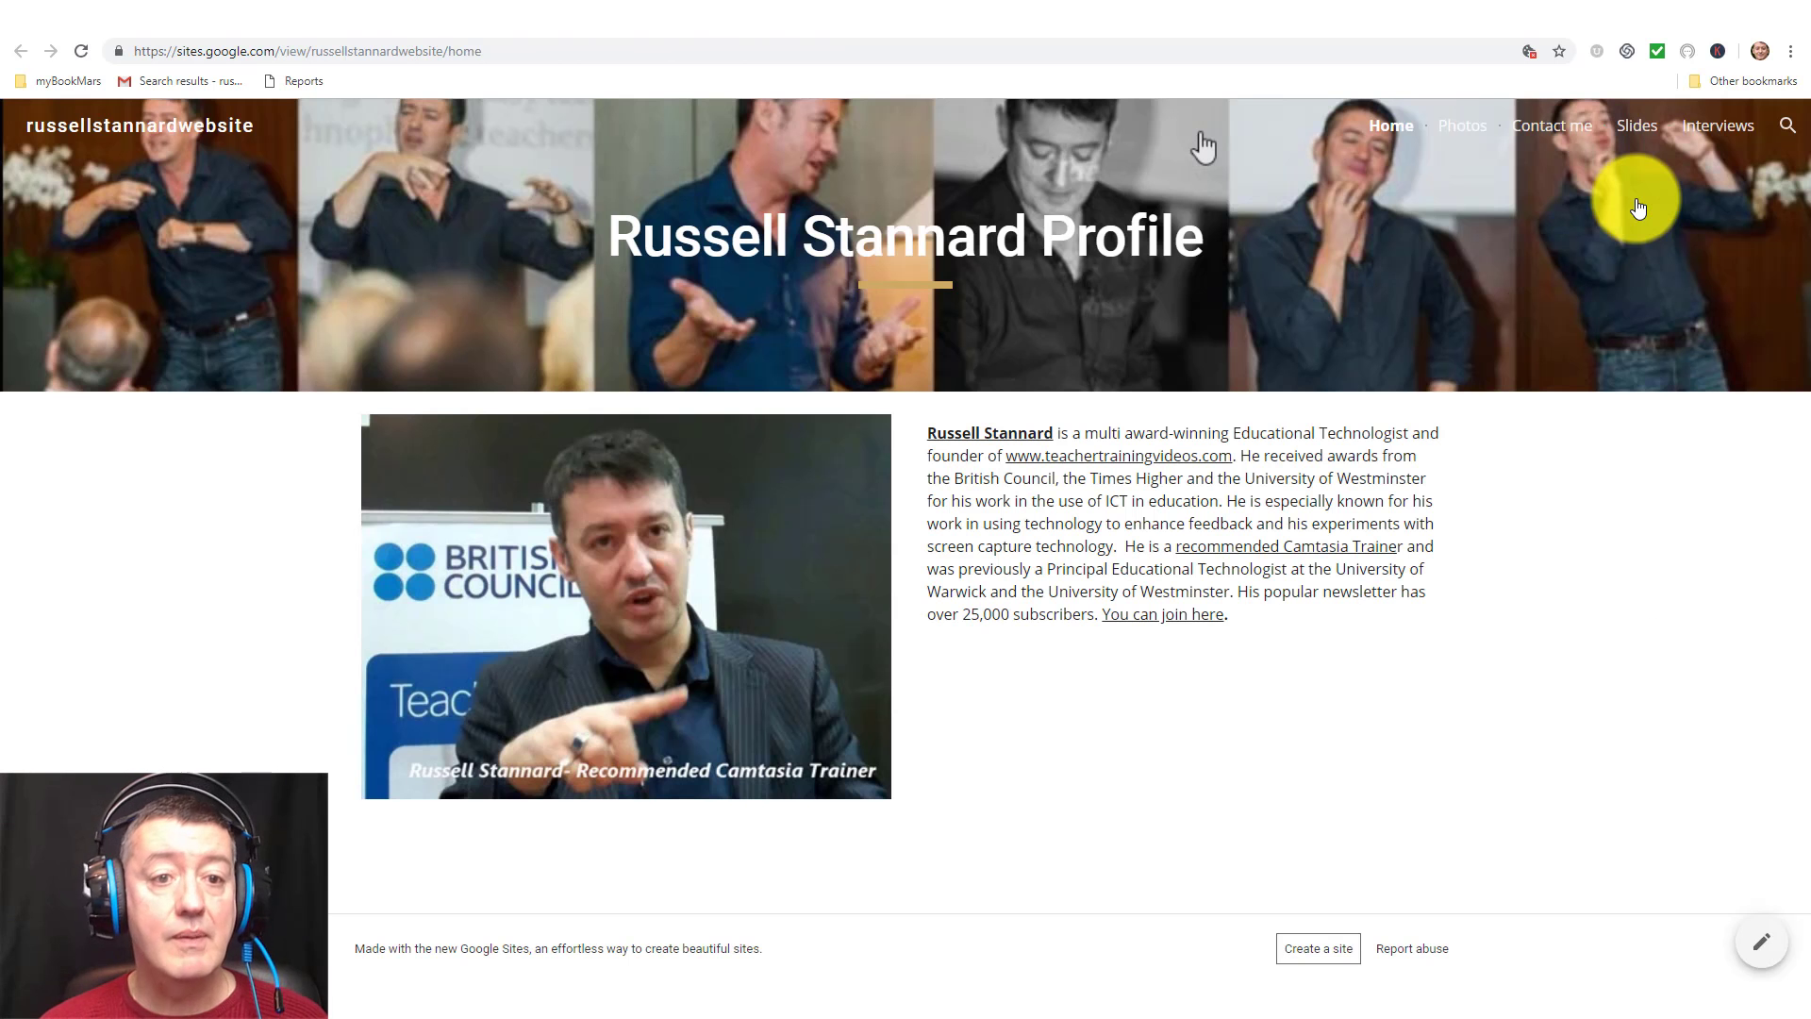
pyautogui.click(368, 51)
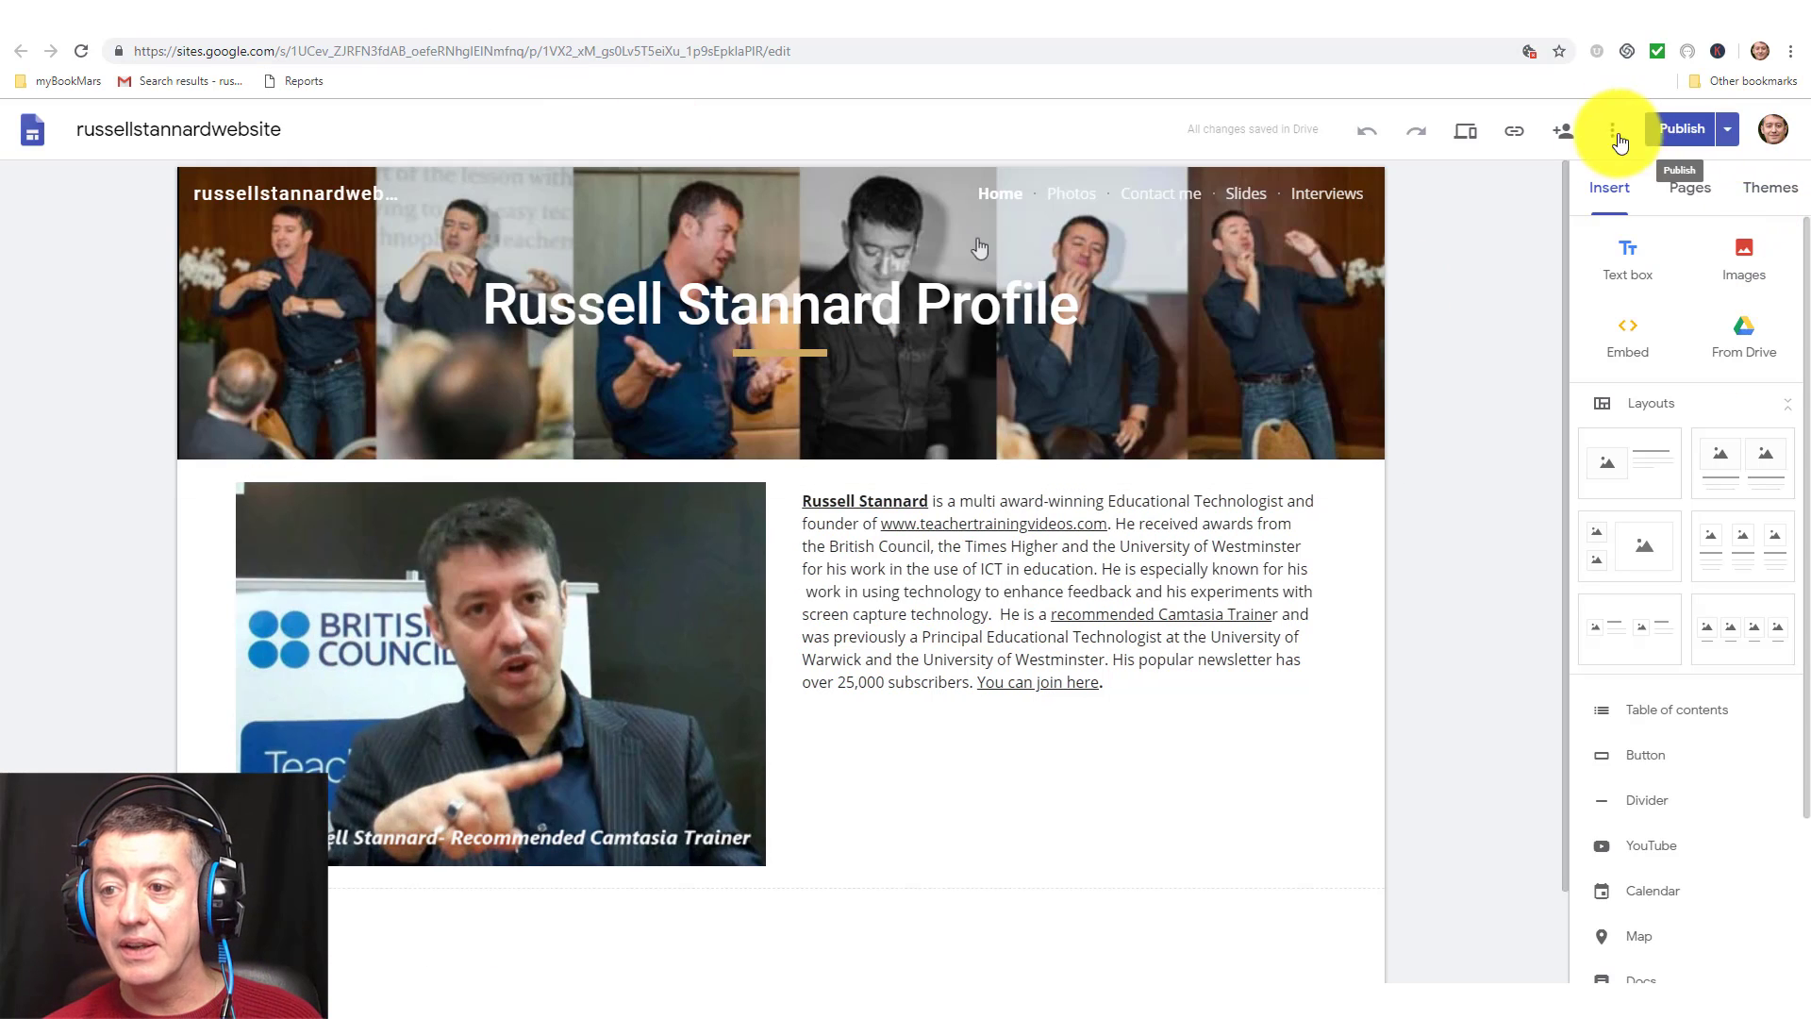
# Switch the published site's visibility back to 'Specific people can view'.
pyautogui.click(1561, 130)
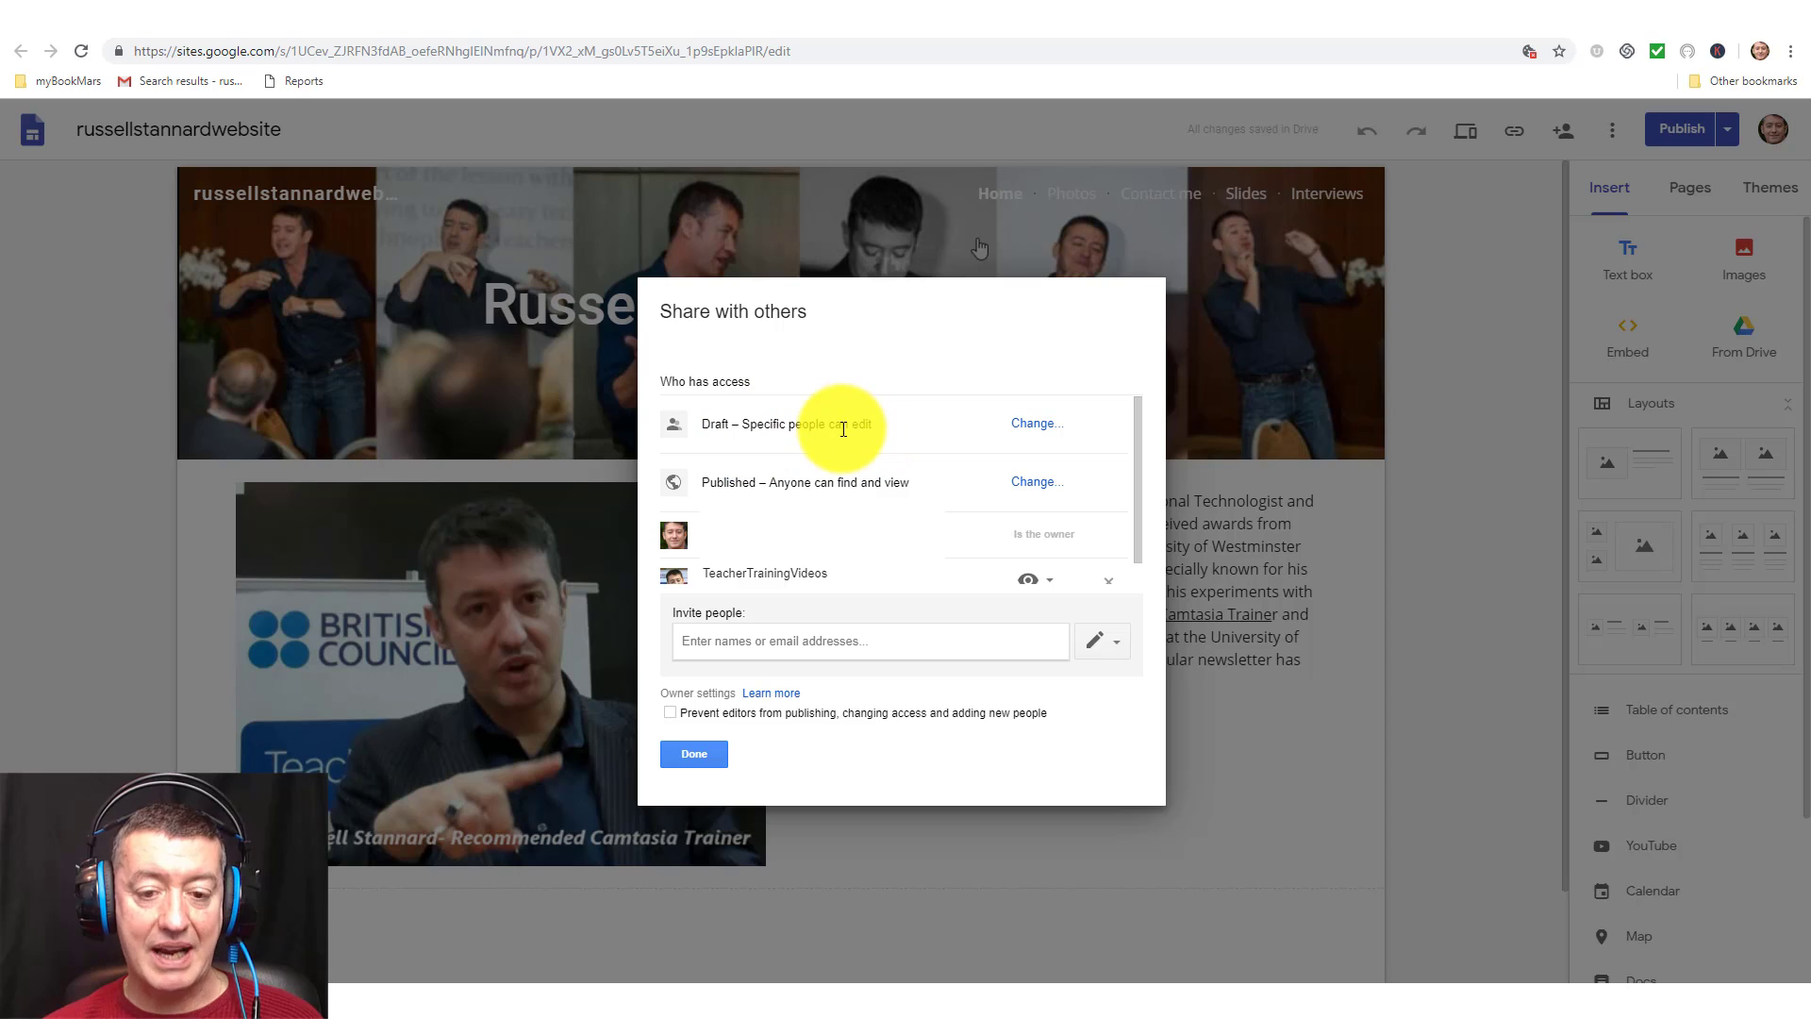
pyautogui.click(1037, 490)
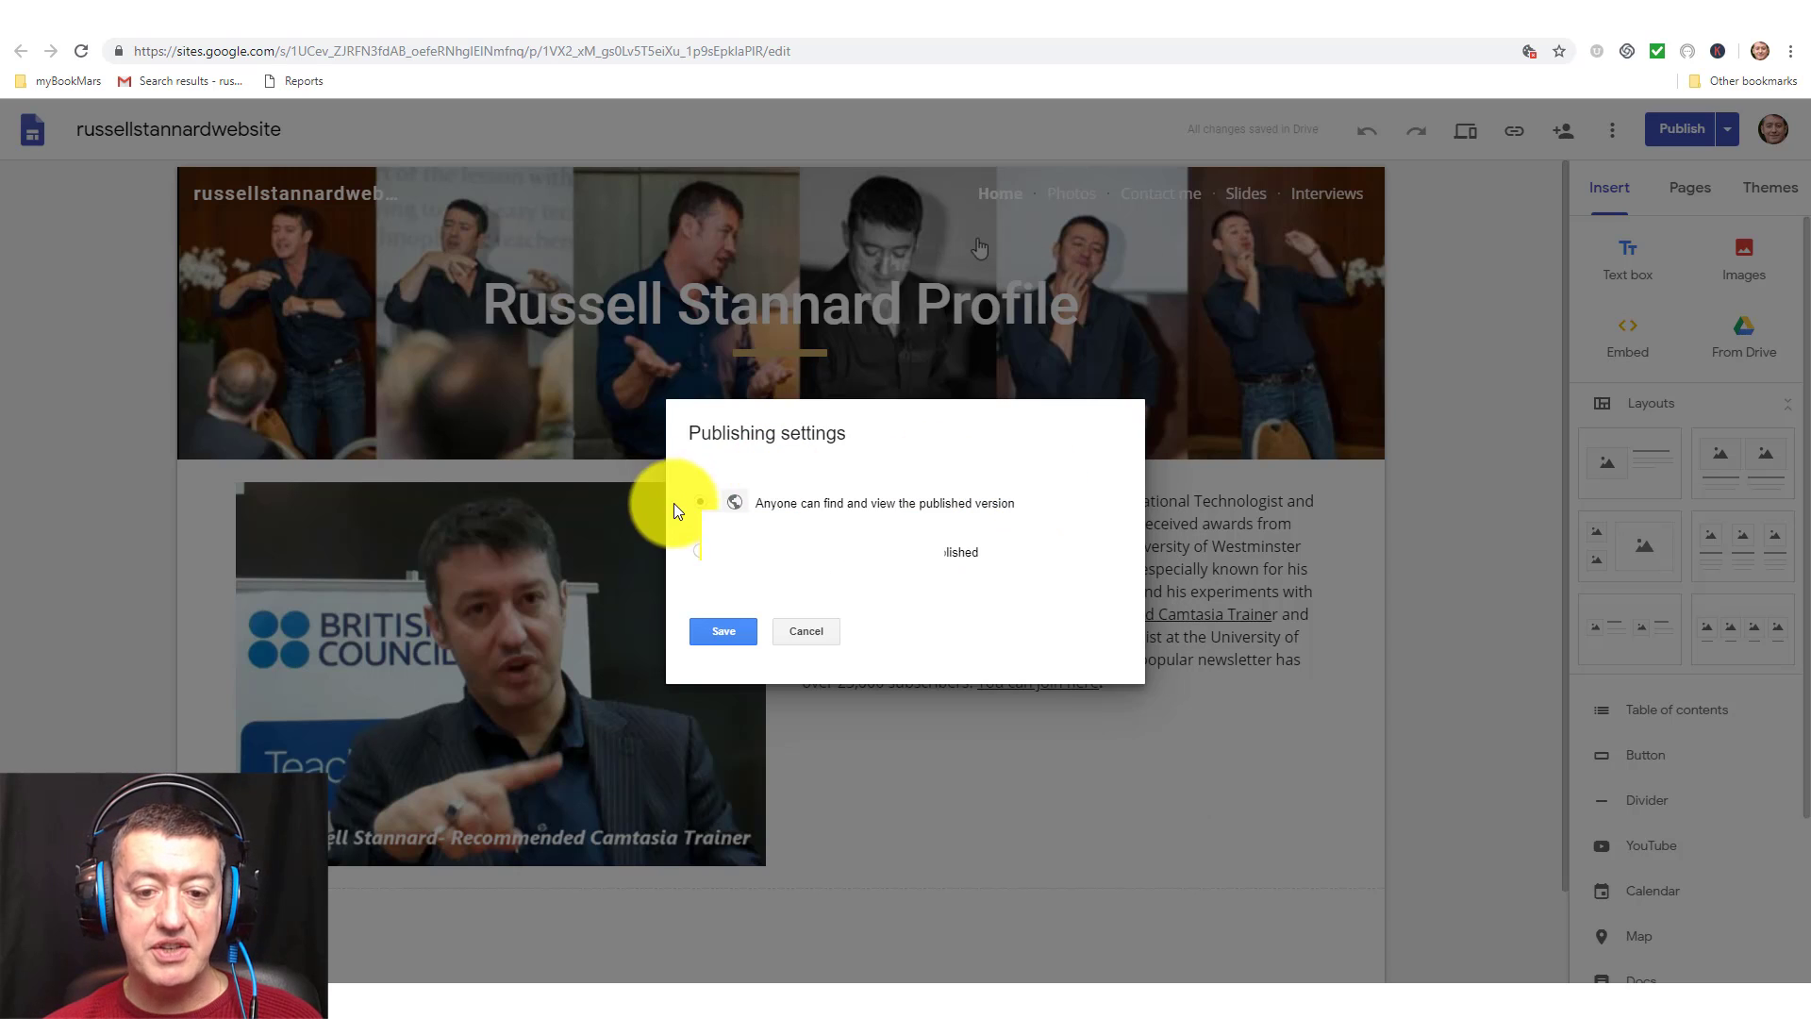
pyautogui.click(702, 552)
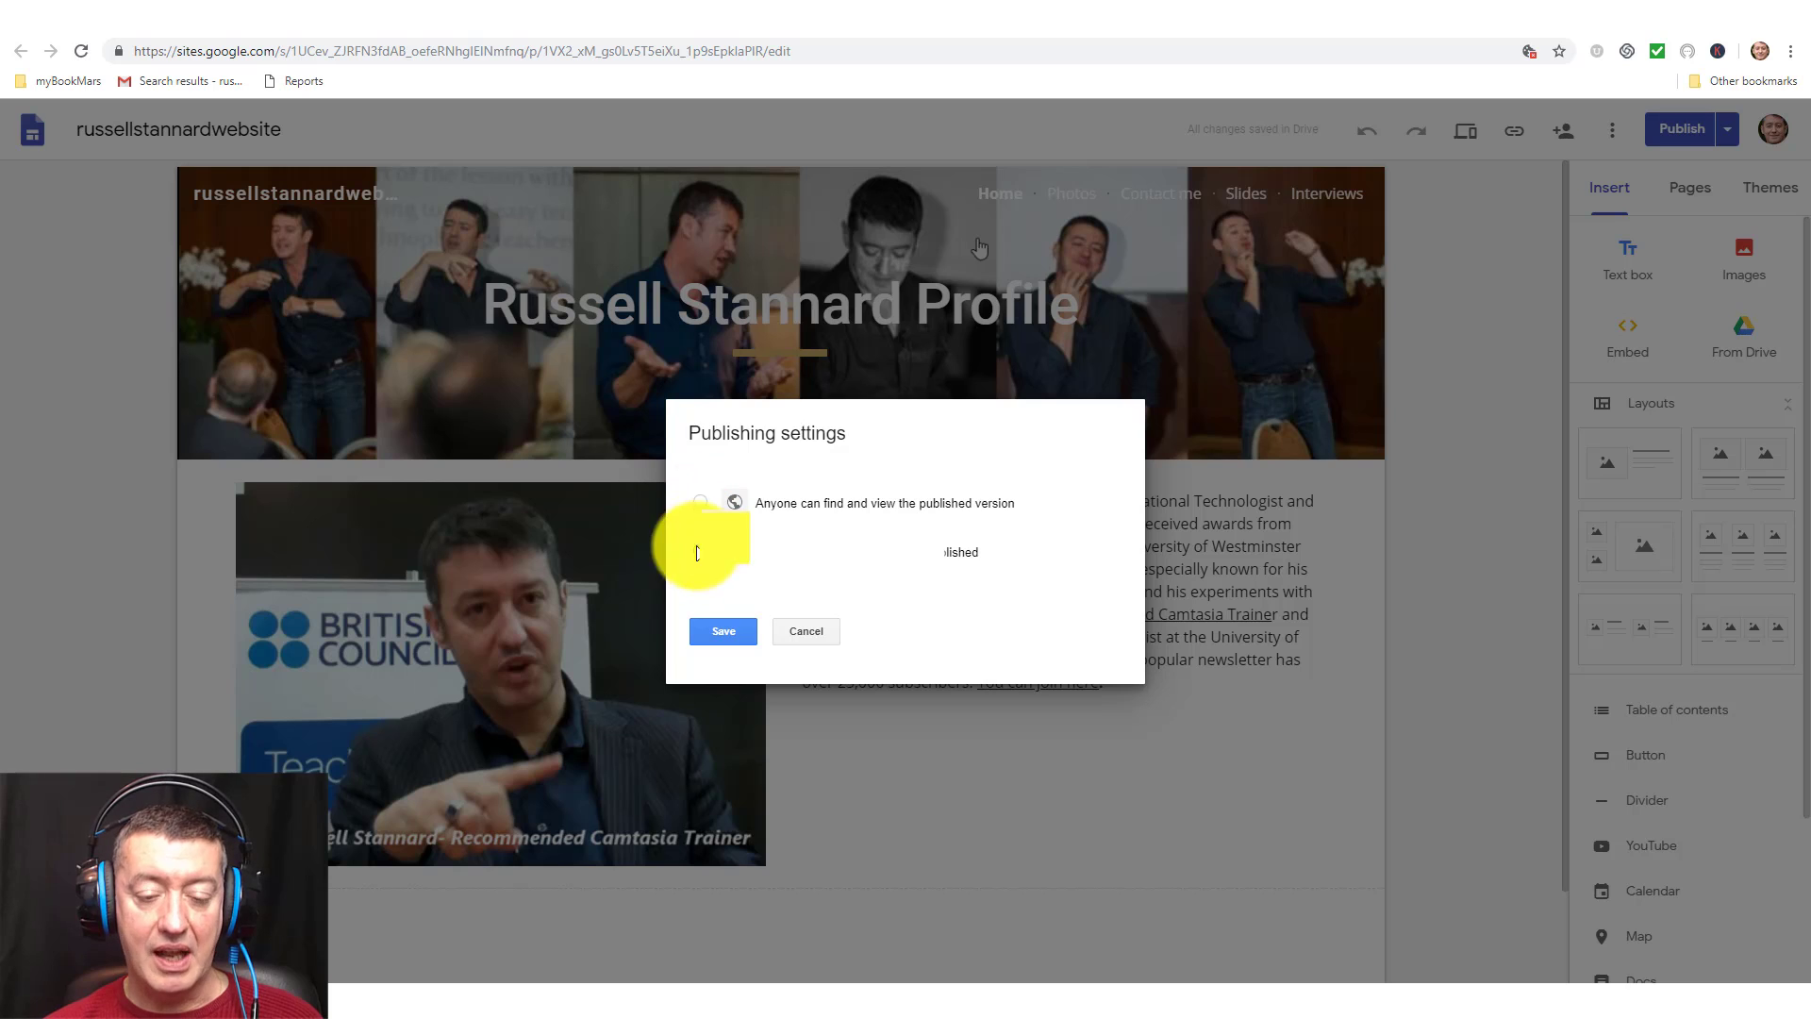
pyautogui.click(724, 631)
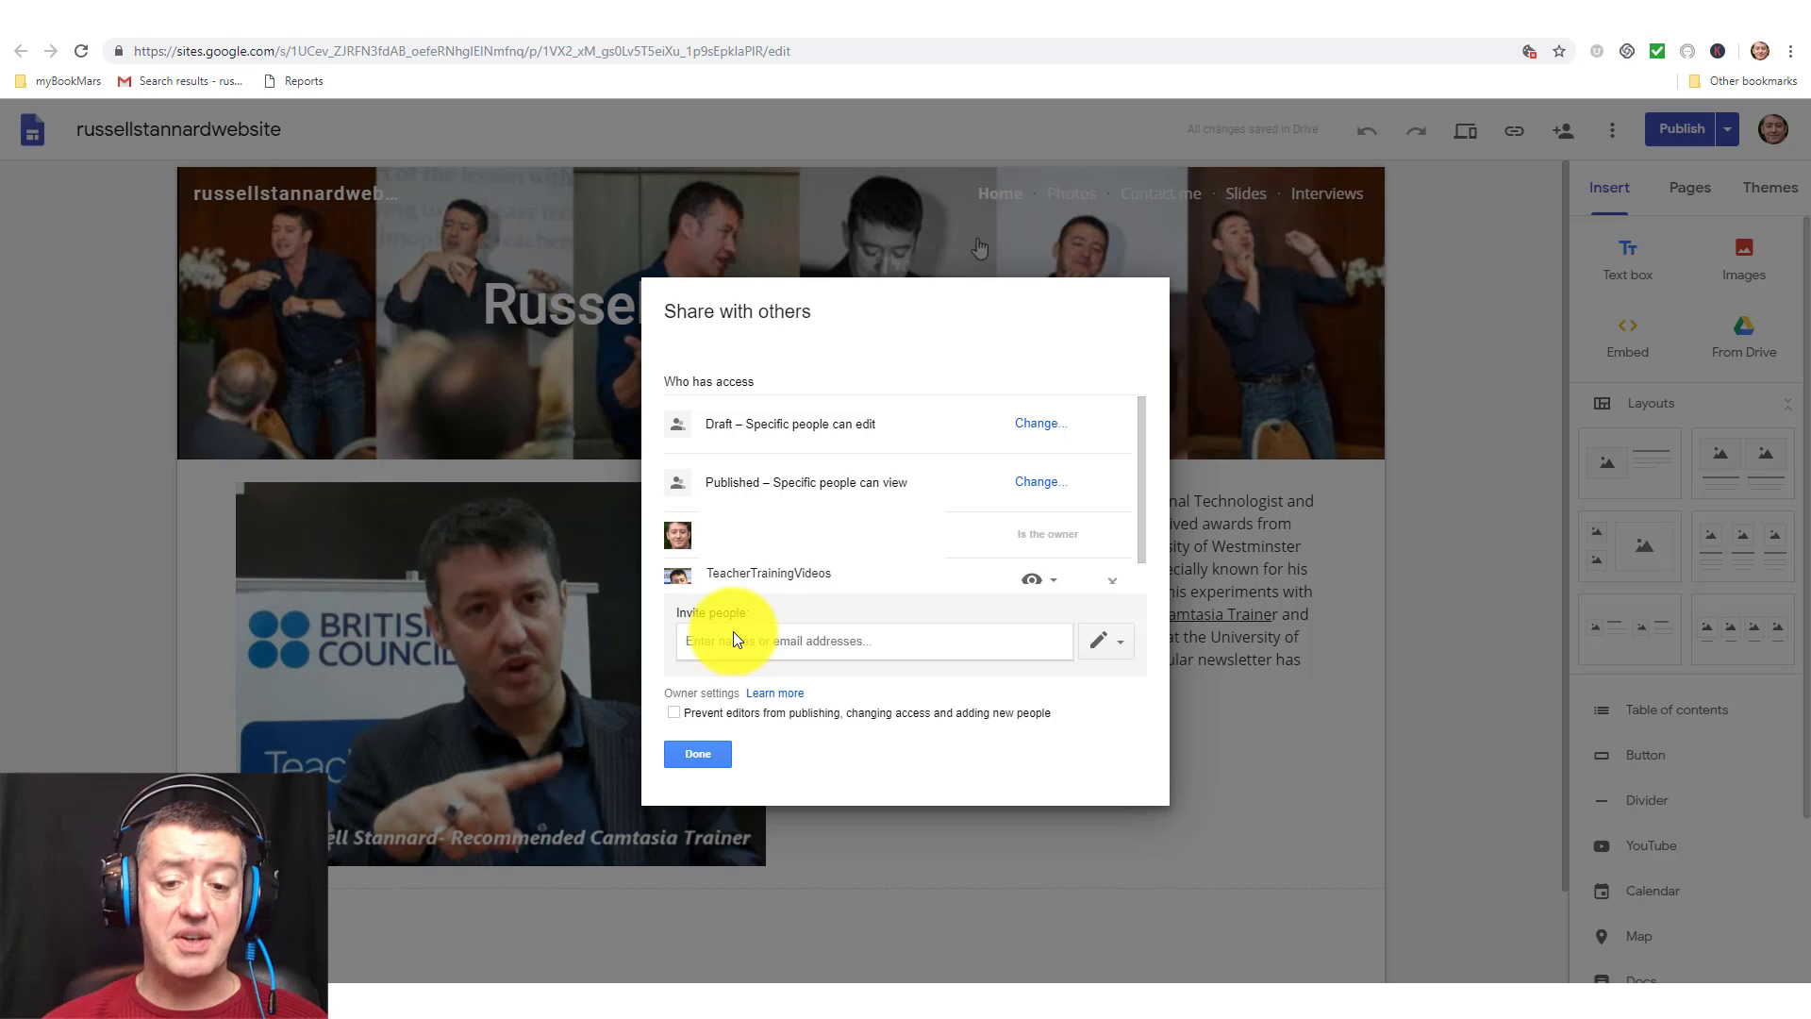
pyautogui.click(703, 753)
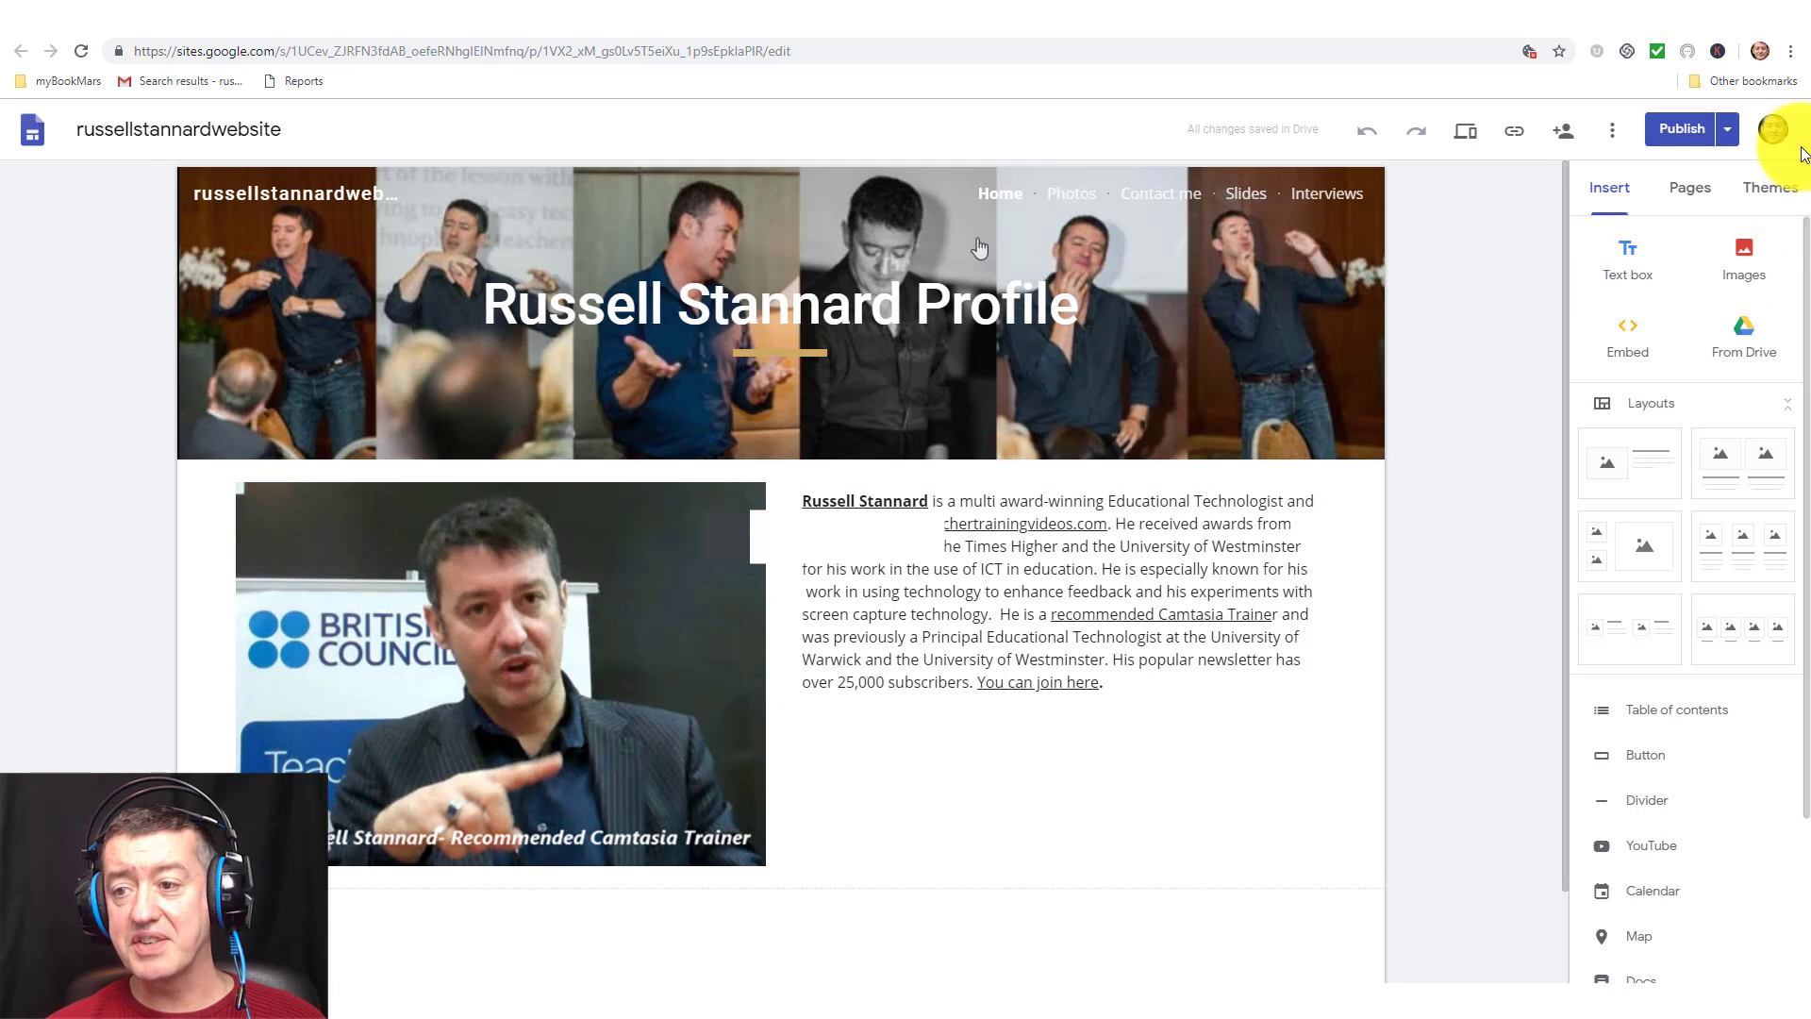